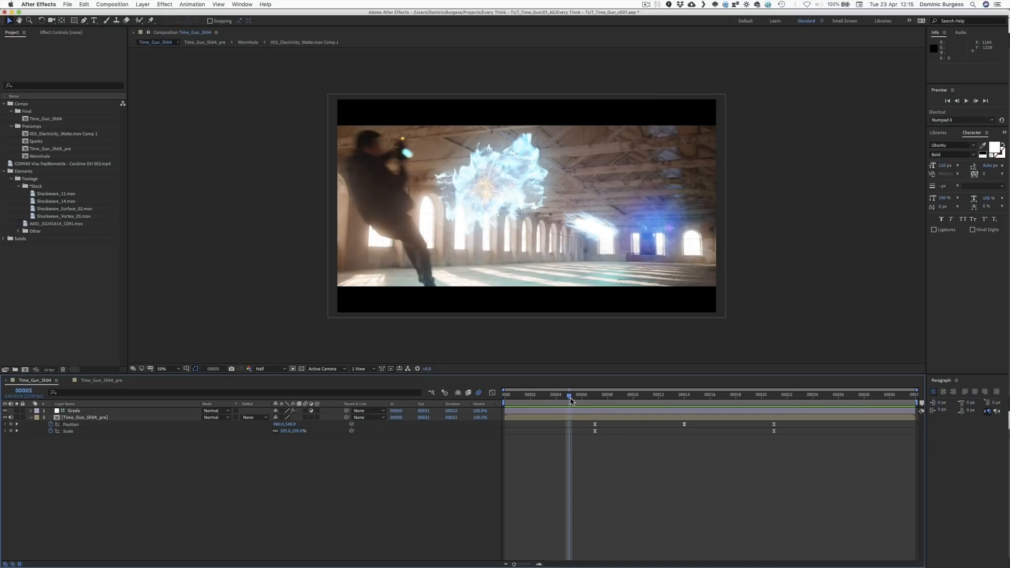
Step: Review the finished Time_Gun_Sh04 shot by scrubbing from the electric blast to the open wormhole and back to frame 0
mouse_move(572, 401)
mouse_down()
mouse_move(513, 406)
mouse_move(568, 407)
mouse_up()
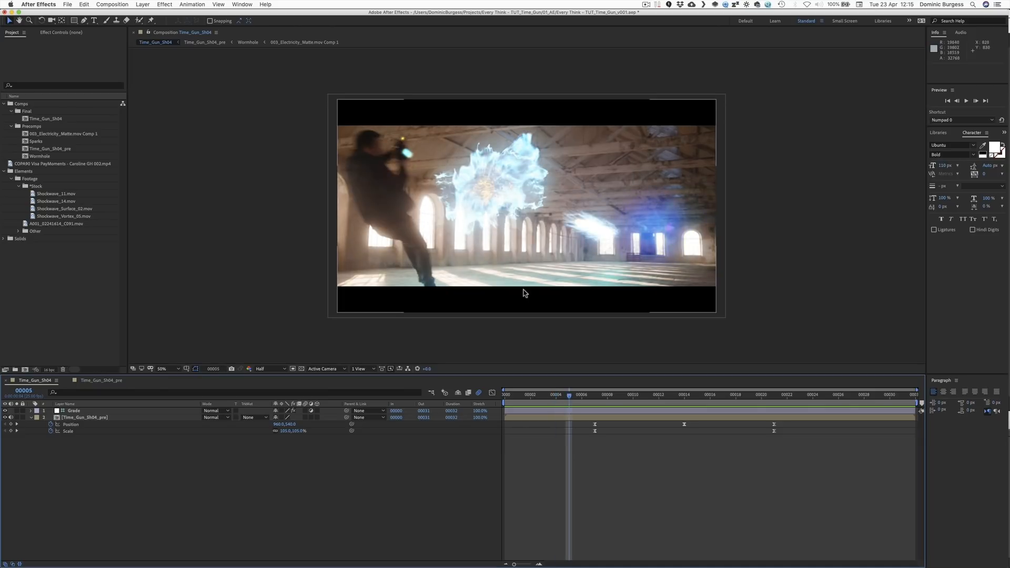
key(Page_Down)
key(Page_Down)
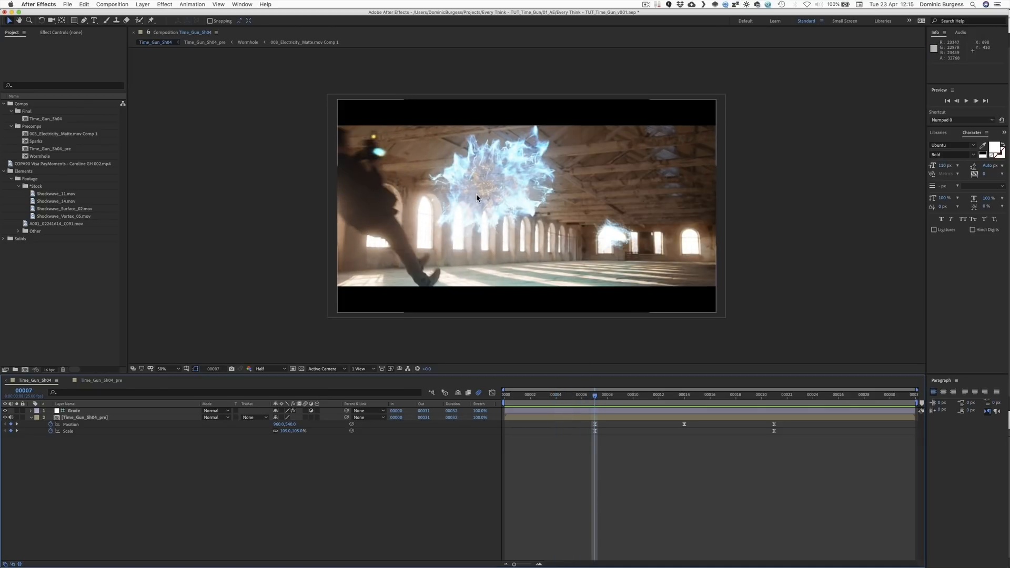
drag(595, 396, 903, 401)
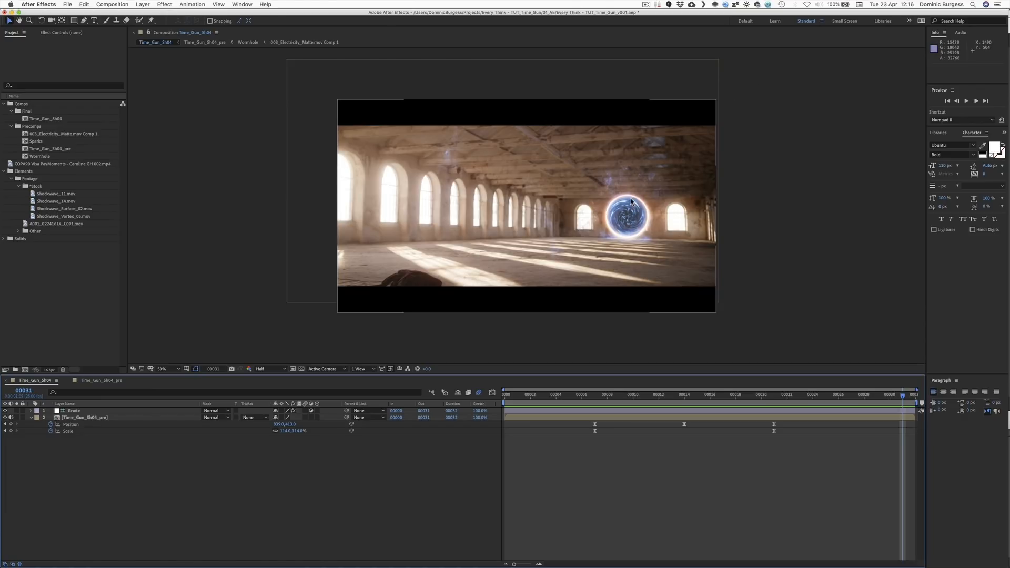
drag(902, 397, 308, 423)
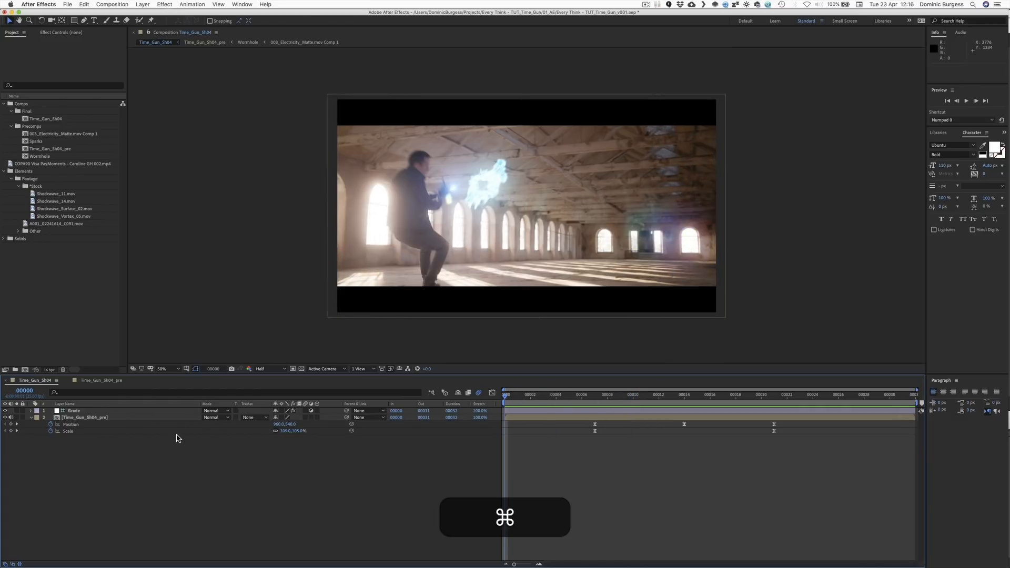
Step: Create a new HDTV 1080 25 composition named Wormhole_Open
key(super+n)
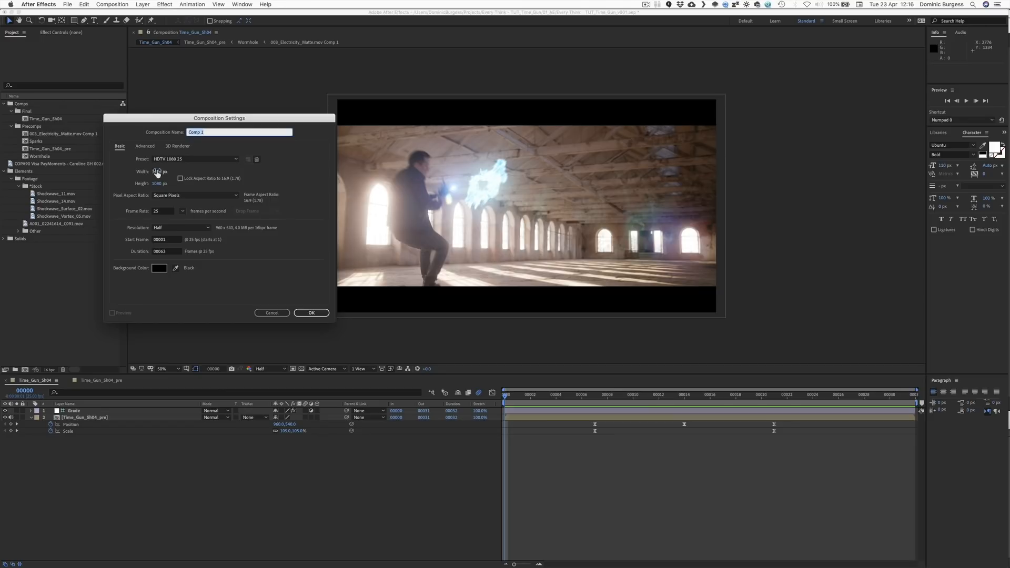
text(Wormhole_Open)
key(Return)
Step: Copy the BG footage layer from the Time_Gun_Sh04_pre composition into Wormhole_Open
click(103, 381)
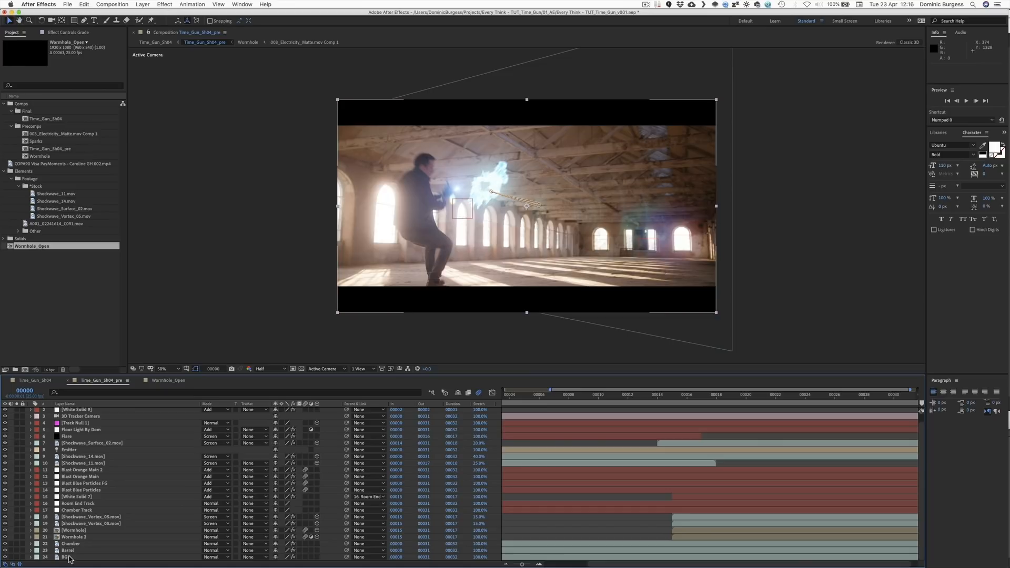
click(67, 557)
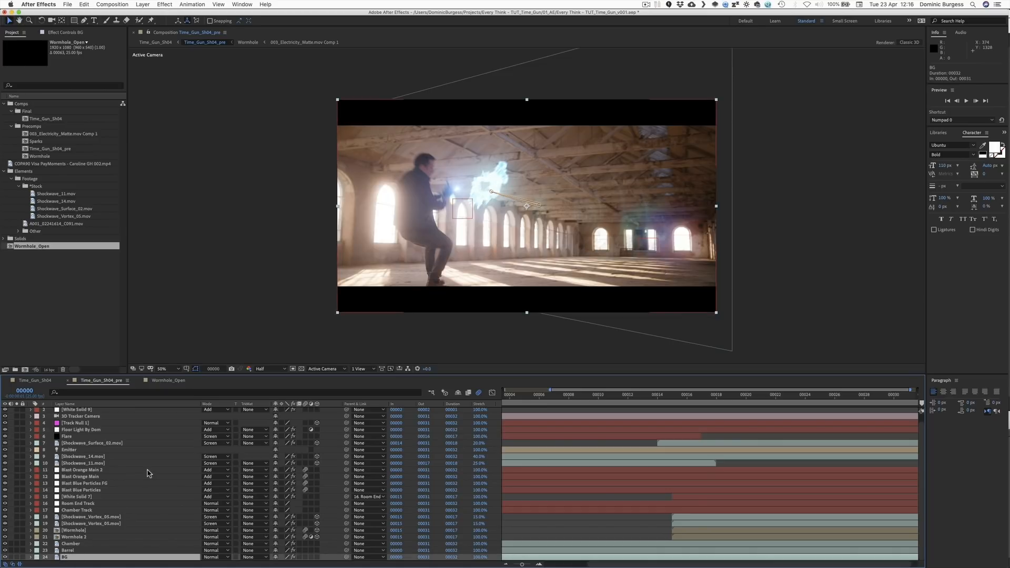
key(super+c)
click(166, 381)
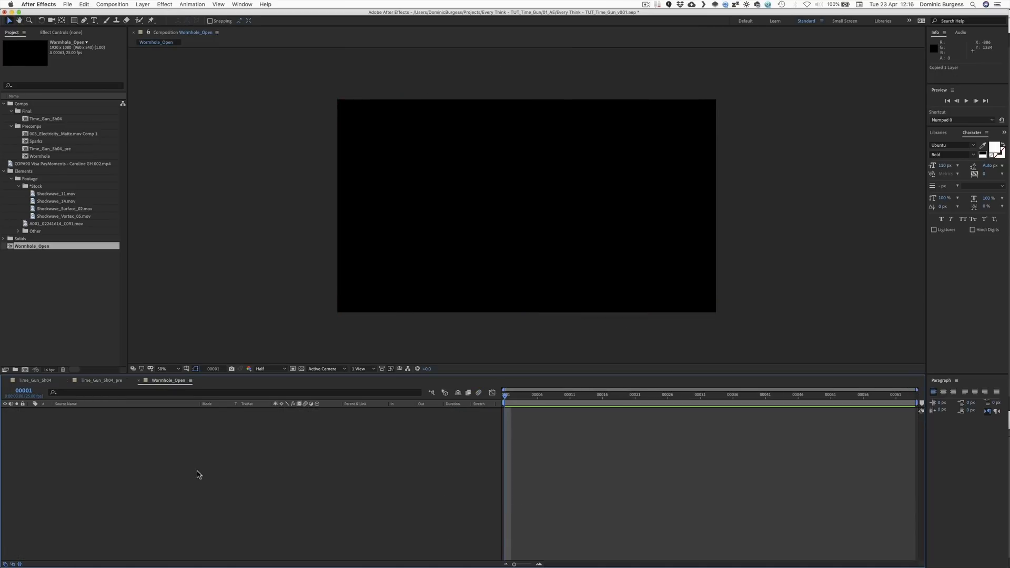
key(super+v)
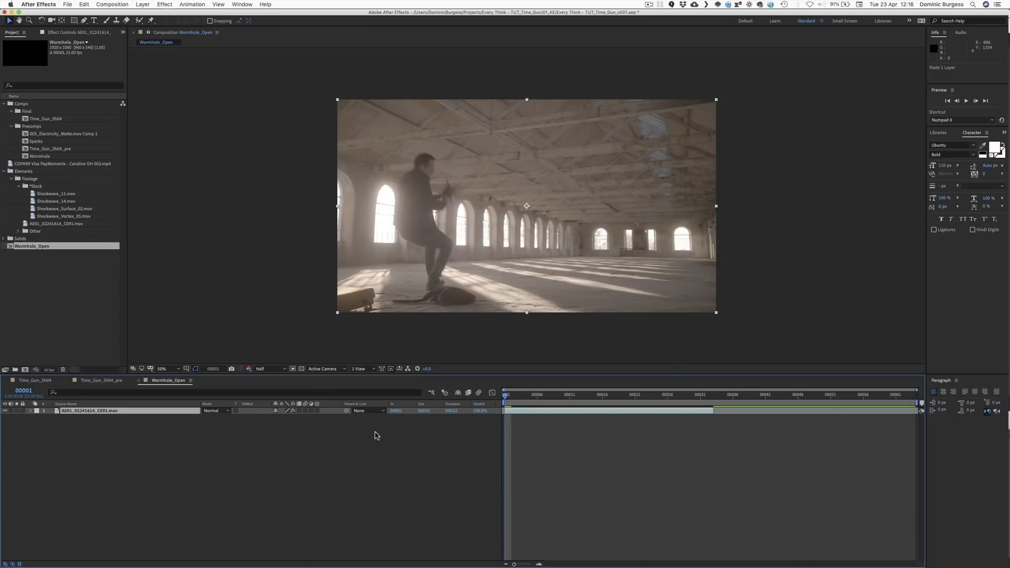
Step: Reveal the pasted footage layer's keyframes and delete its Mocha AE CC effect
key(u)
key(super+shift+a)
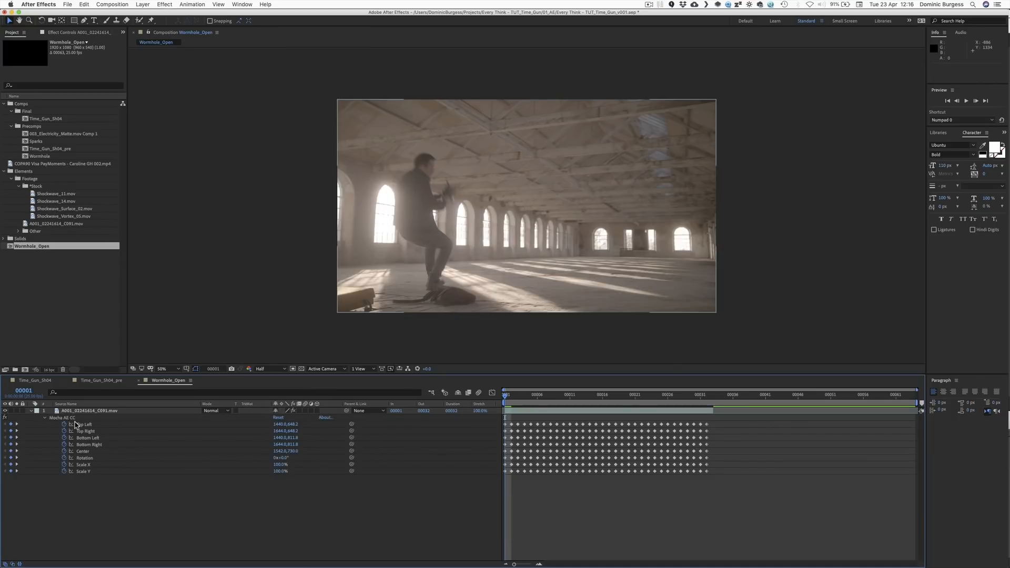
click(78, 410)
key(u)
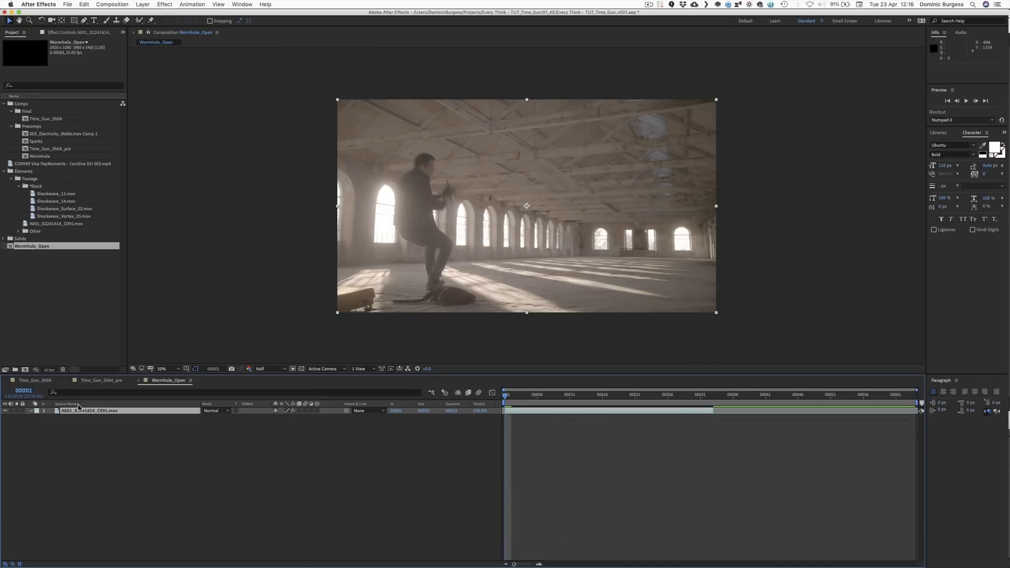
click(72, 32)
click(32, 50)
key(Delete)
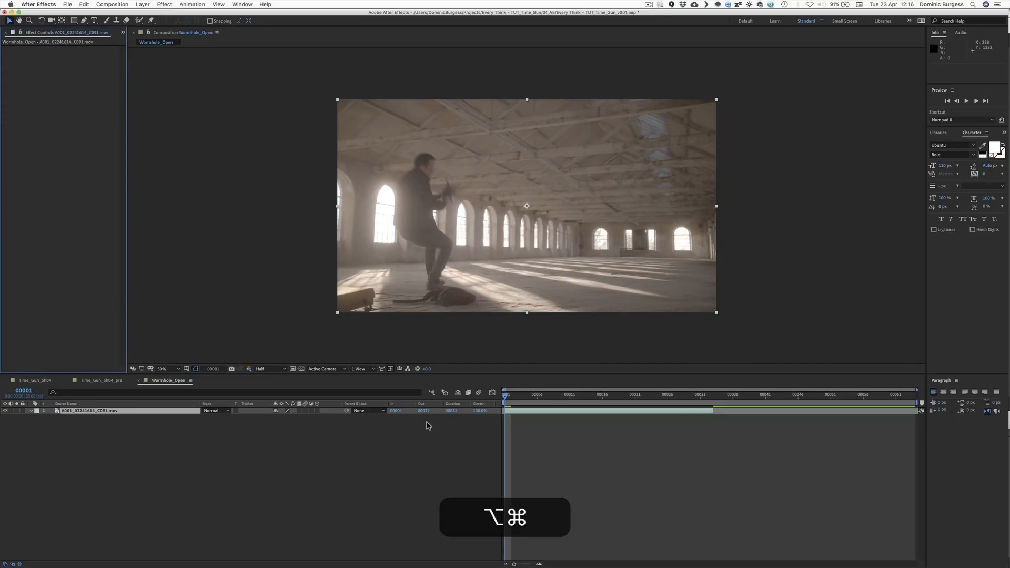
Step: Set the work area to the footage layer's duration and trim the composition to it
key(alt+super+b)
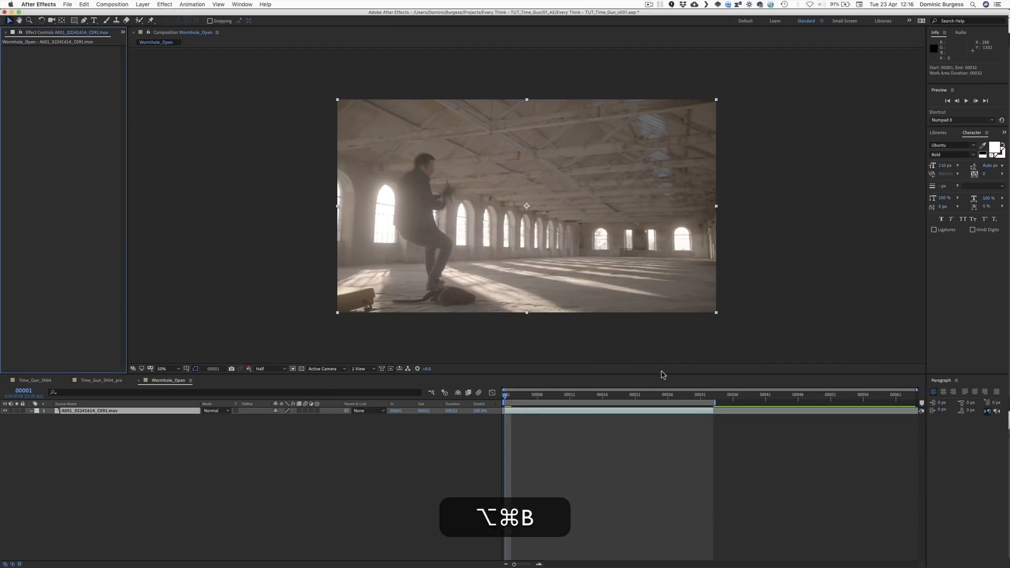
right_click(632, 402)
click(644, 422)
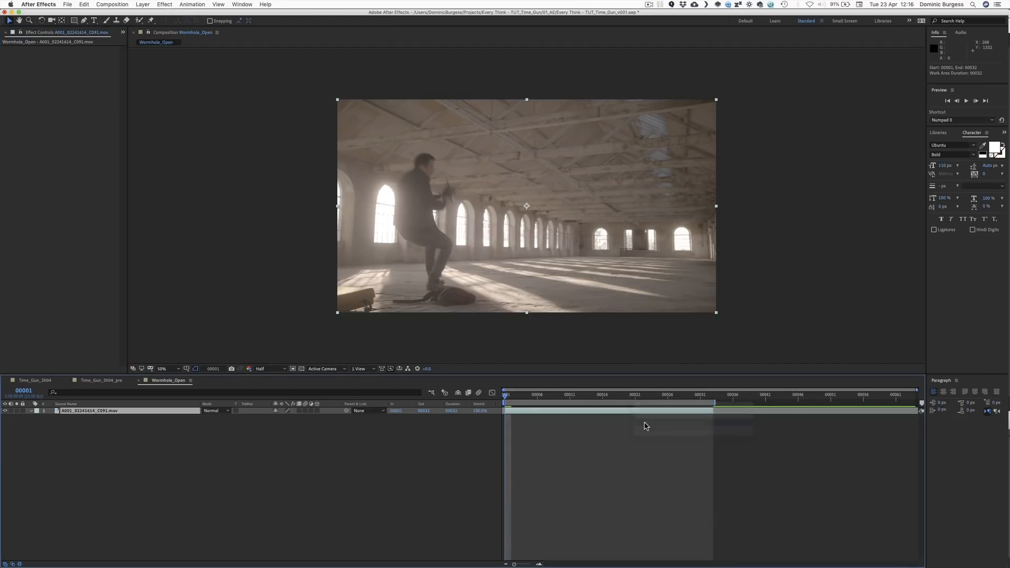
Step: Play and scrub through the clean footage in Wormhole_Open to examine the camera movement
key(space)
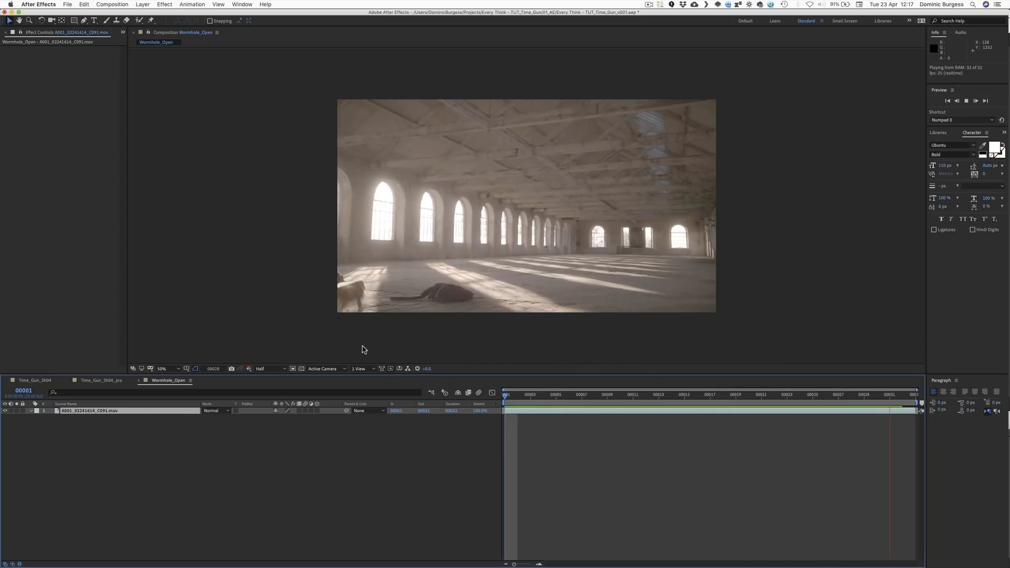
key(space)
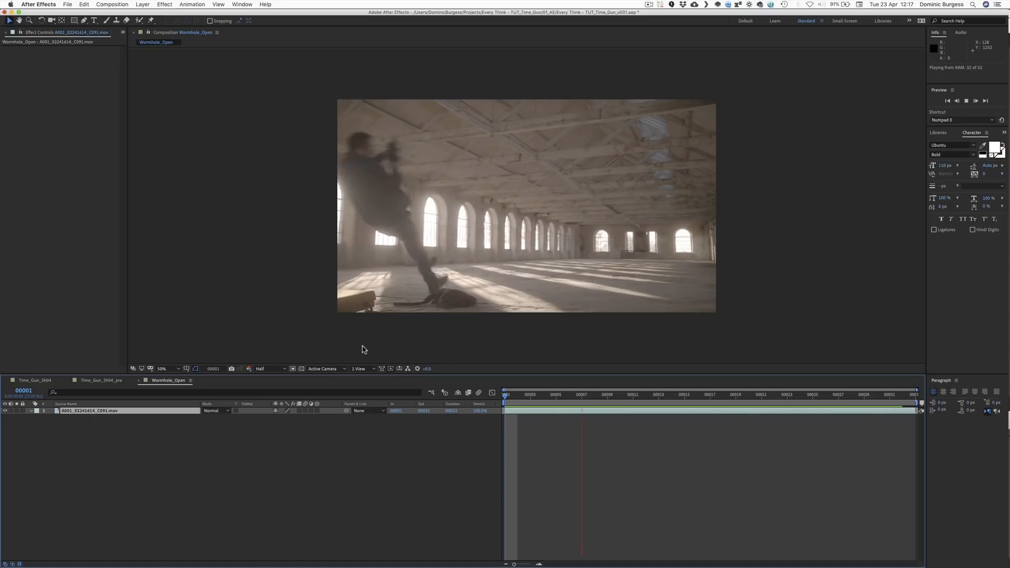
key(space)
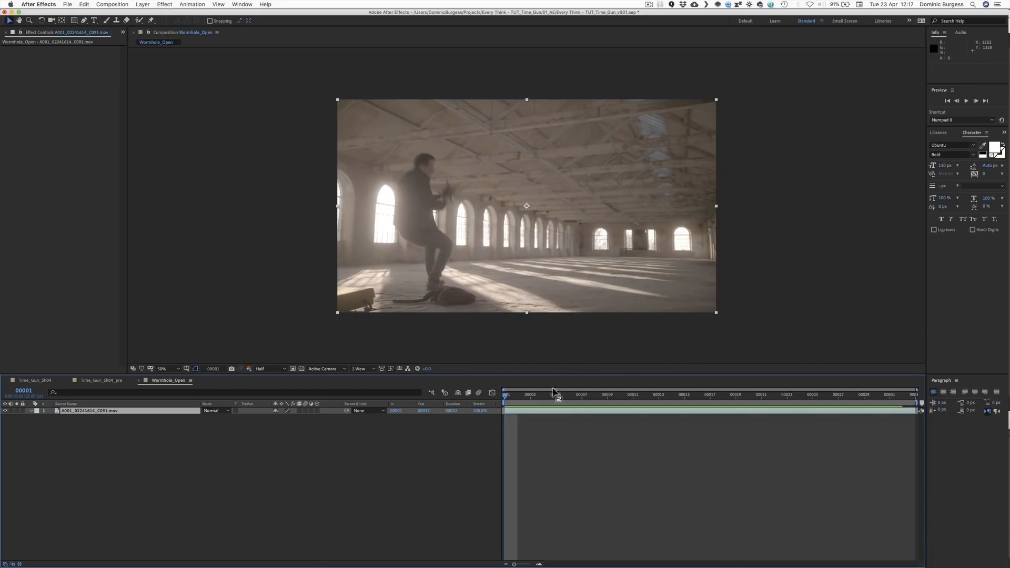
key(space)
key(space)
drag(557, 392, 908, 402)
key(space)
Step: Apply the 3D Camera Tracker effect to the footage layer and have it analyse the shot
key(ctrl)
key(ctrl+space)
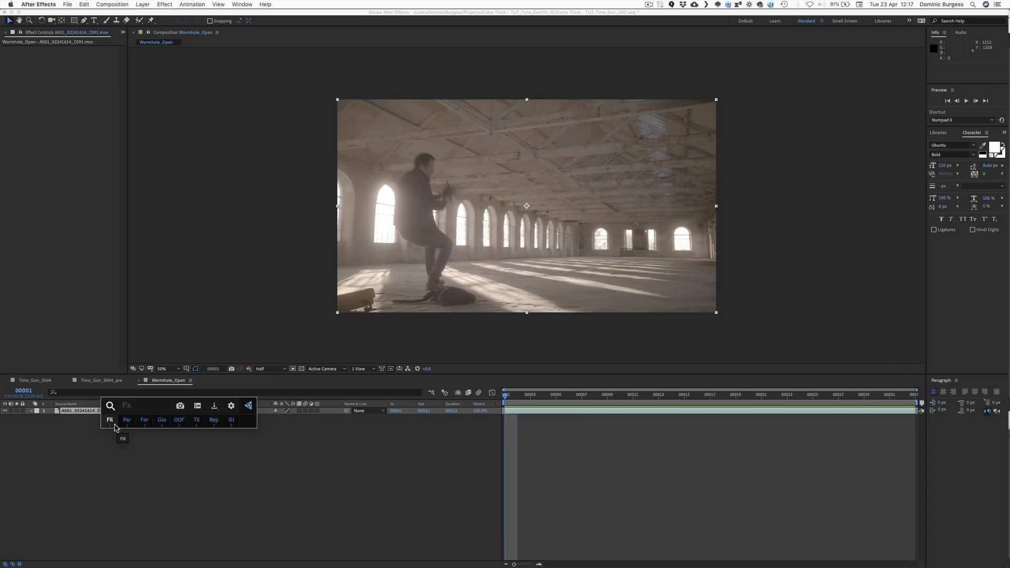
text(3d cam)
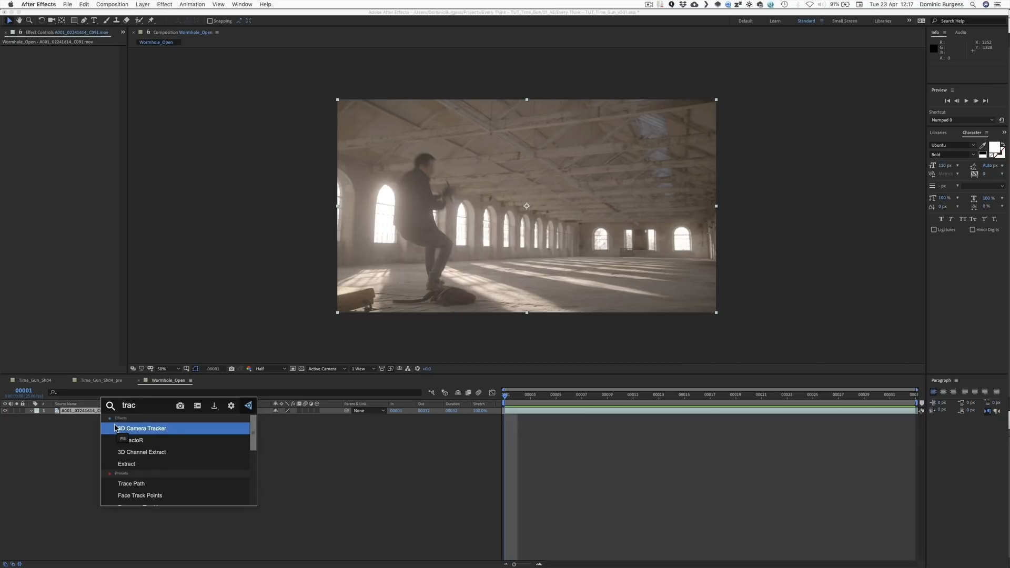
key(Return)
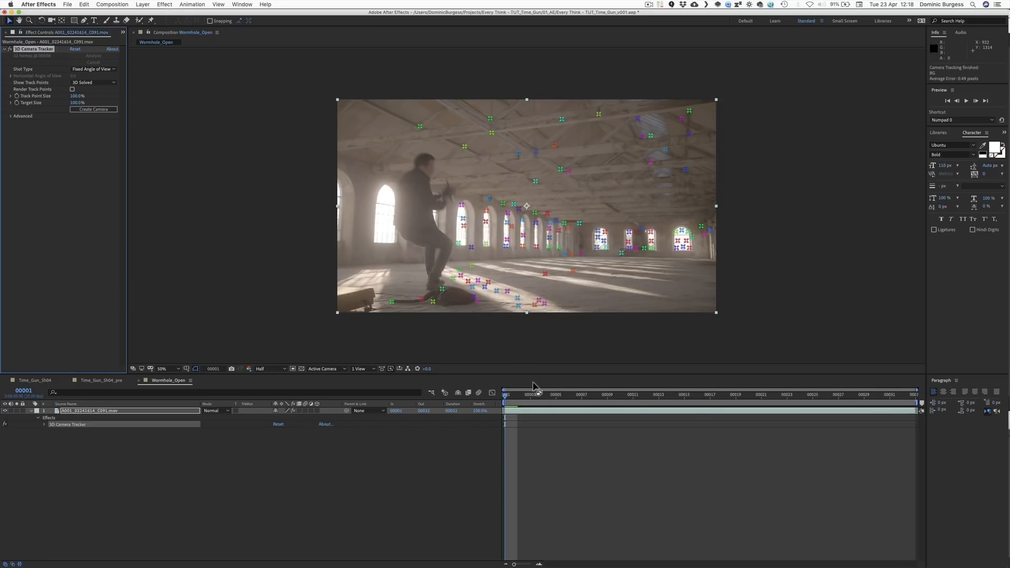
Step: At frame 15, select the track point beneath the far-wall windows and create the 3D tracker camera
drag(515, 398, 749, 398)
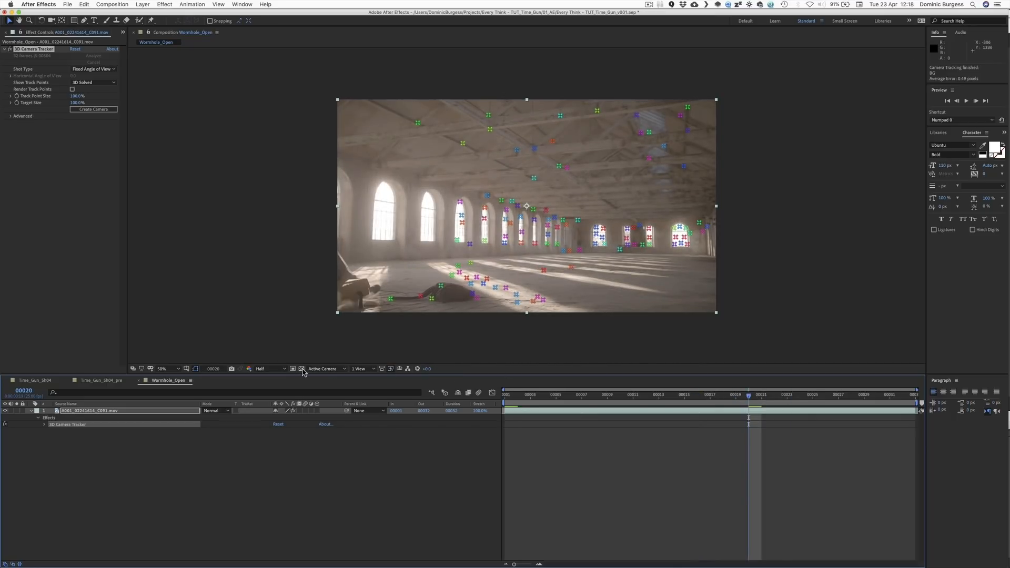
drag(671, 398, 683, 398)
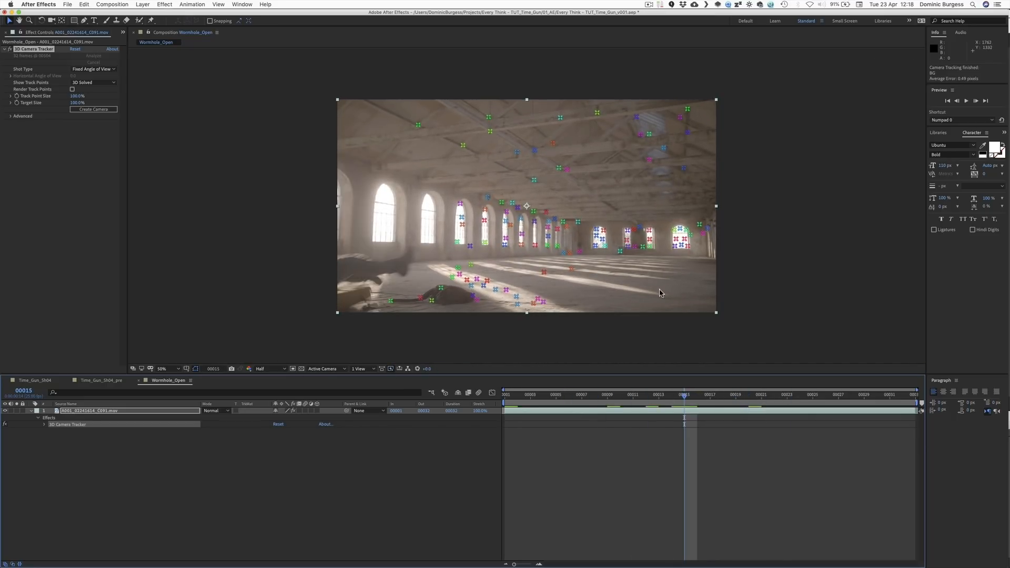
right_click(635, 248)
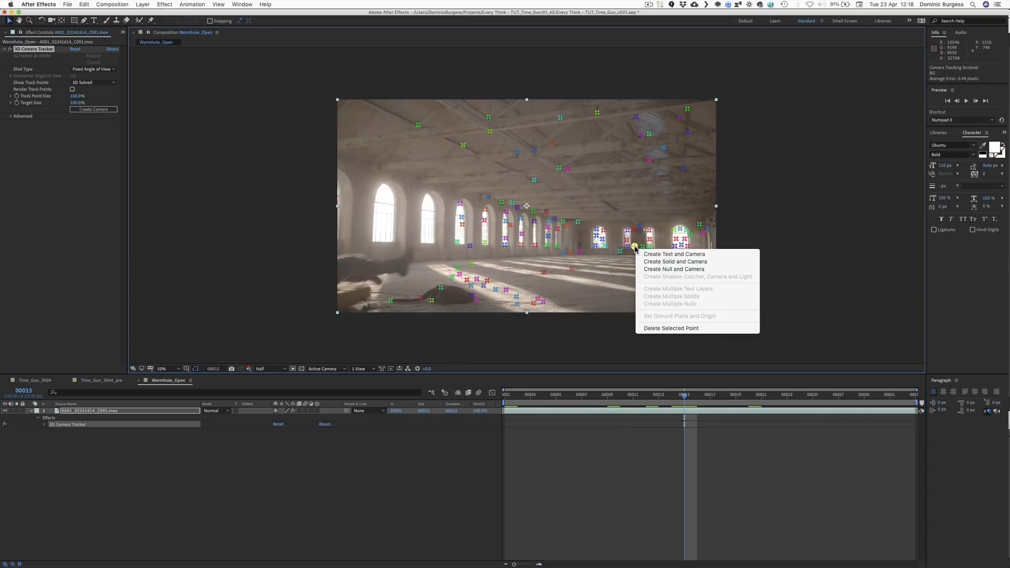
click(145, 411)
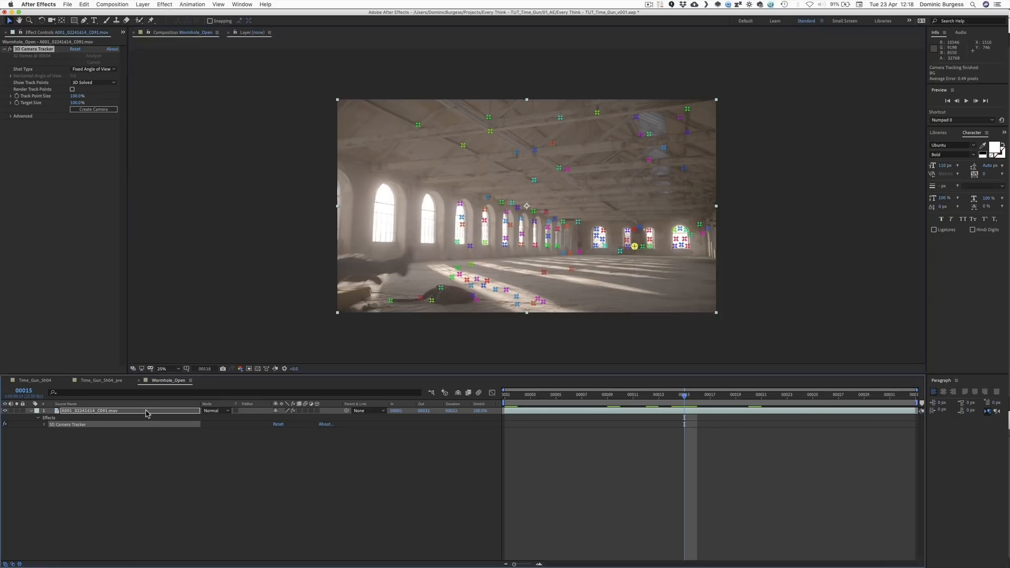
double_click(146, 412)
click(175, 33)
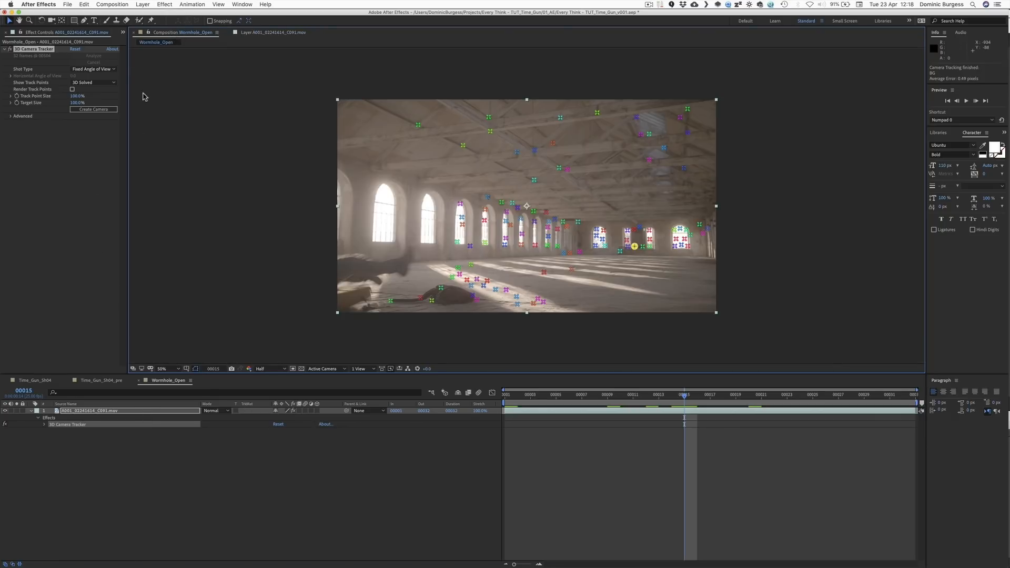
click(91, 110)
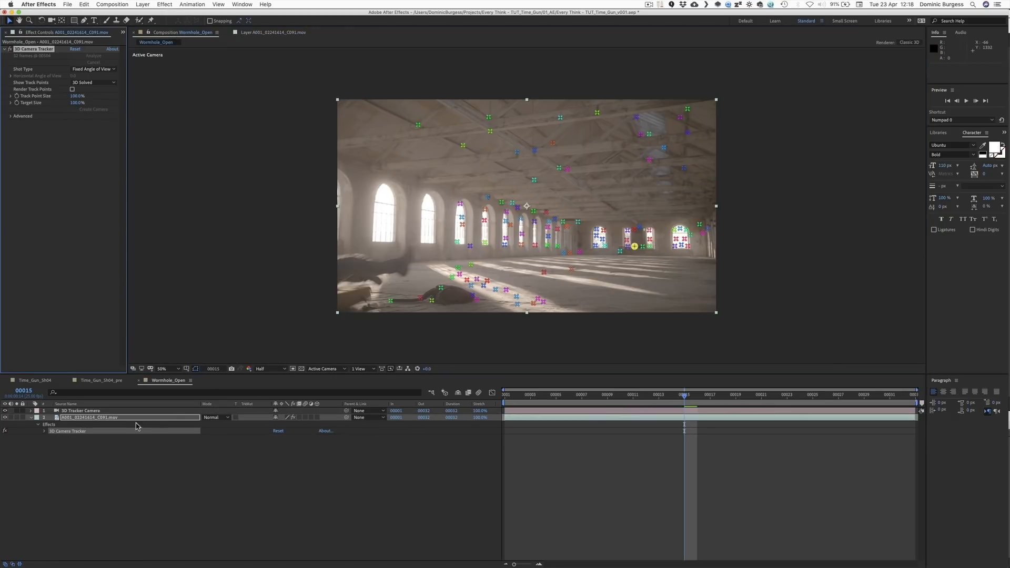
Step: Create a null at the selected track point beneath the far-wall windows and show its Position property
right_click(634, 247)
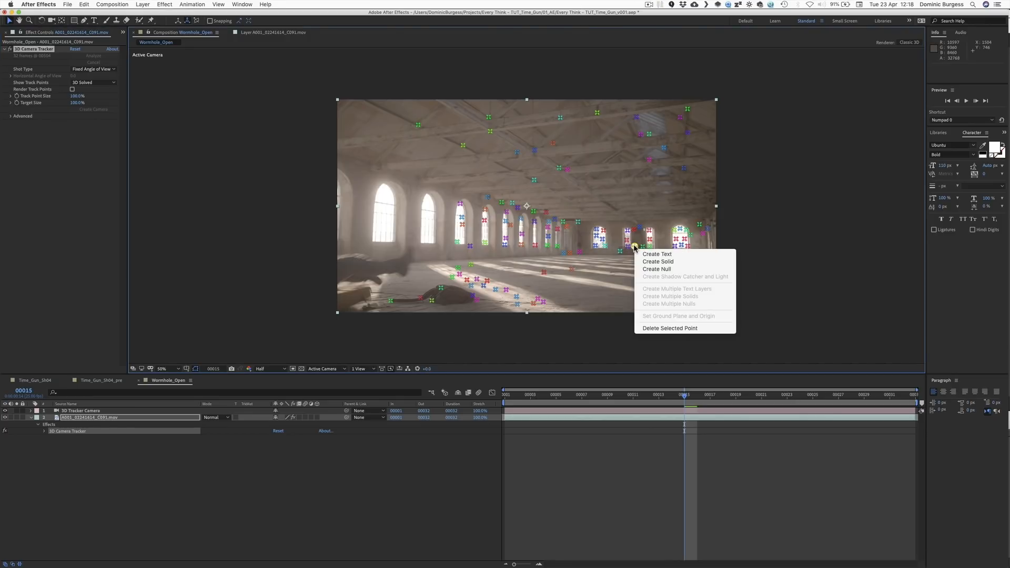
click(647, 269)
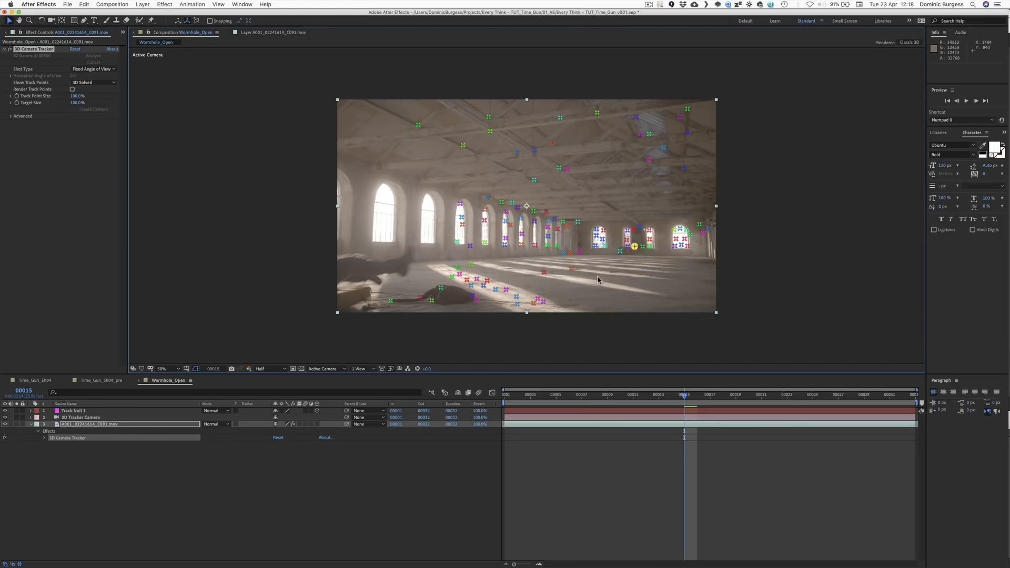
click(94, 412)
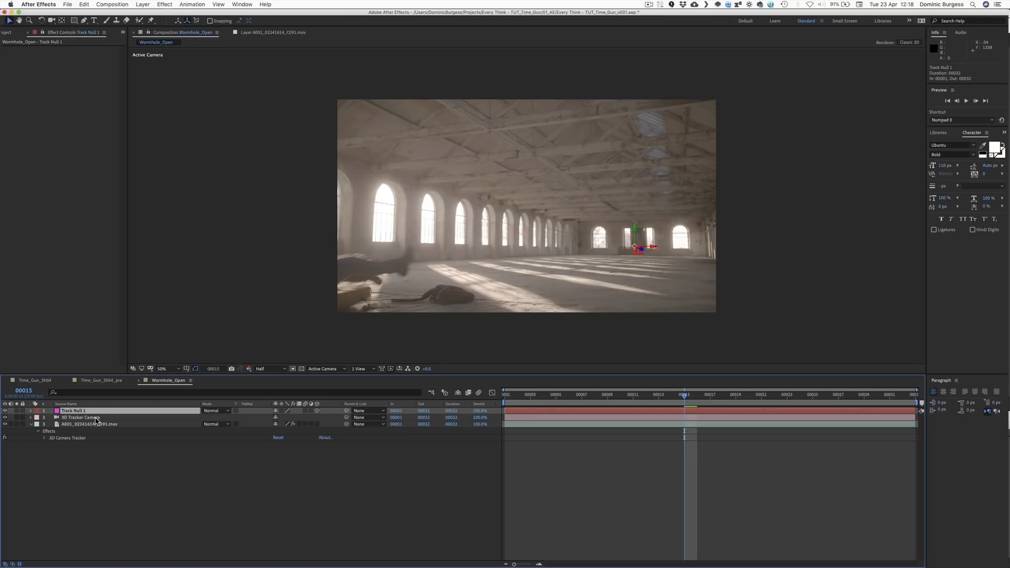
key(p)
click(90, 424)
click(96, 417)
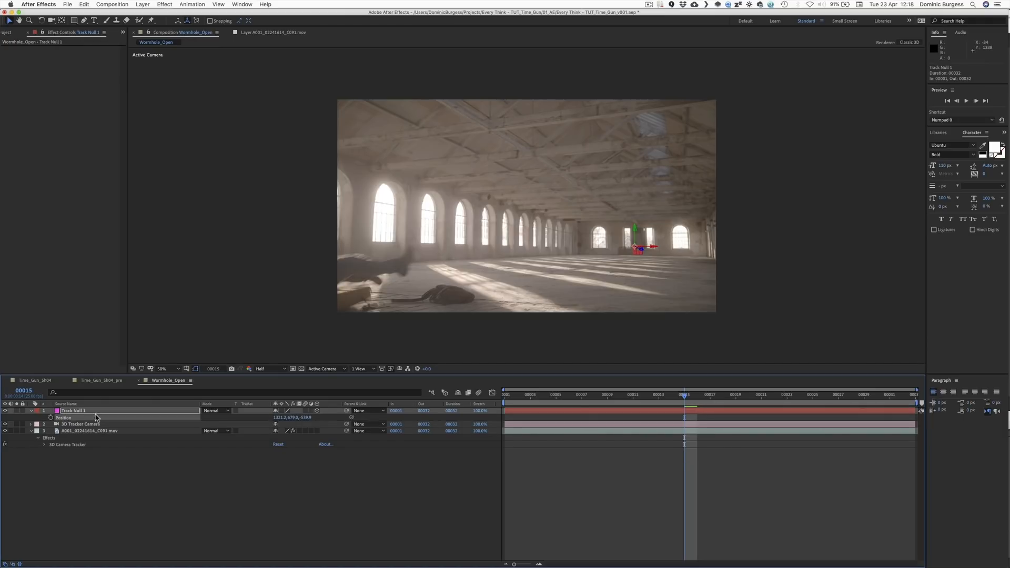
Step: Scrub through the shot, toggling layer controls, to check how the tracked null and the 3D Camera Tracker points stick to the footage
drag(682, 394, 494, 399)
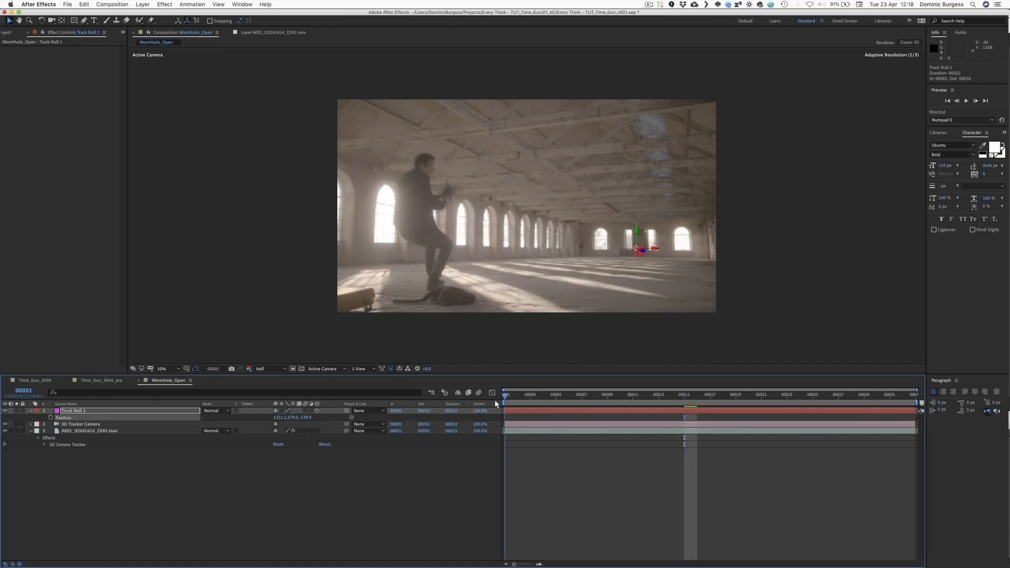
key(super+shift+h)
key(Page_Down)
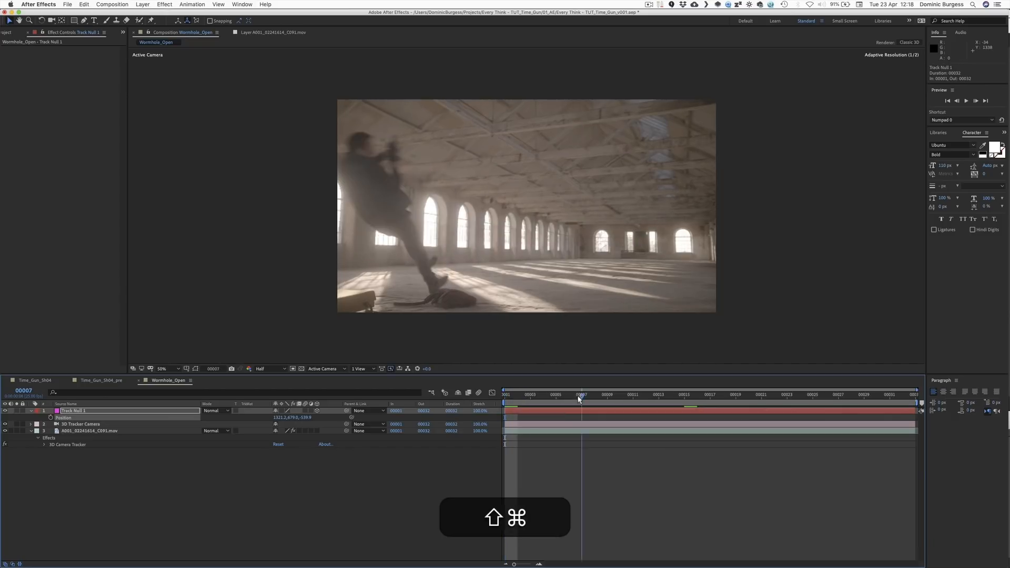
key(super+shift+h)
click(125, 431)
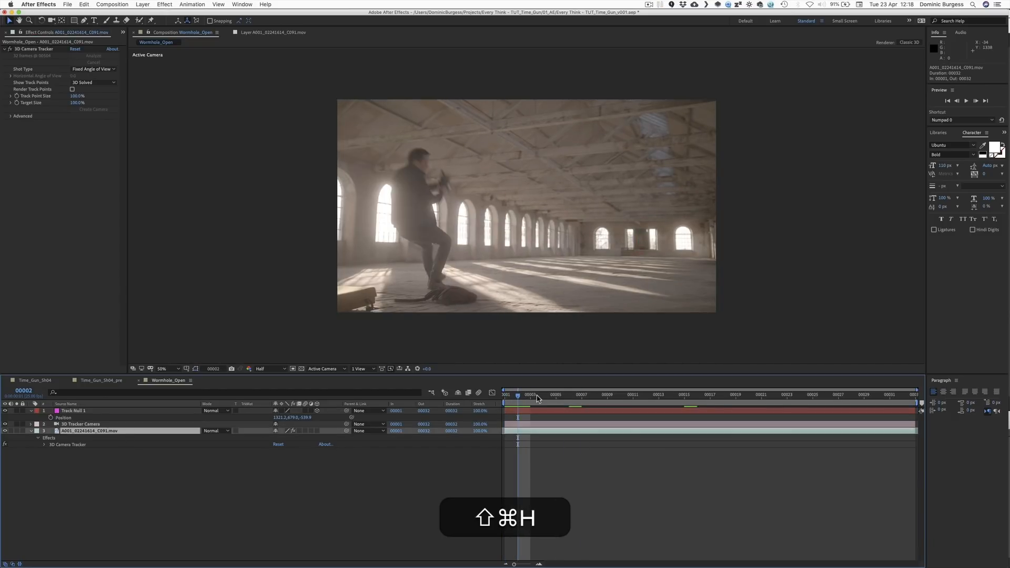
drag(531, 396, 607, 395)
click(33, 49)
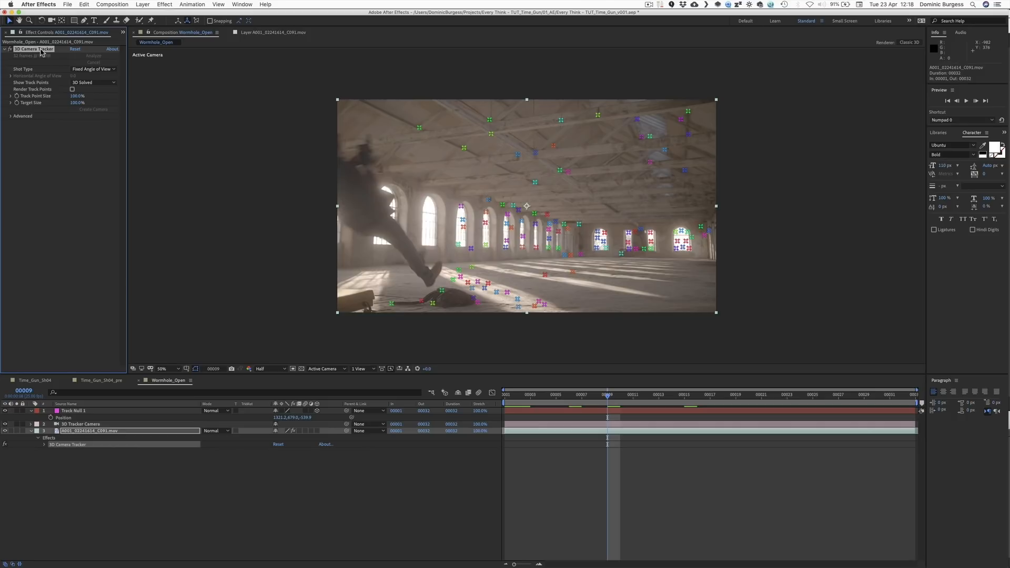
key(space)
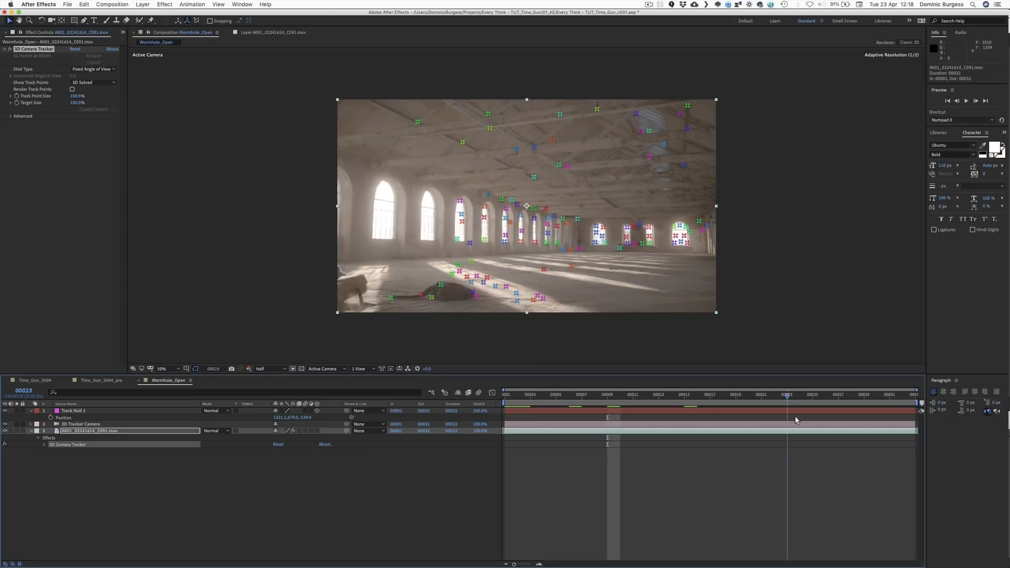
Step: At frame 1, create a null at the track point beside the bag on the floor
click(461, 278)
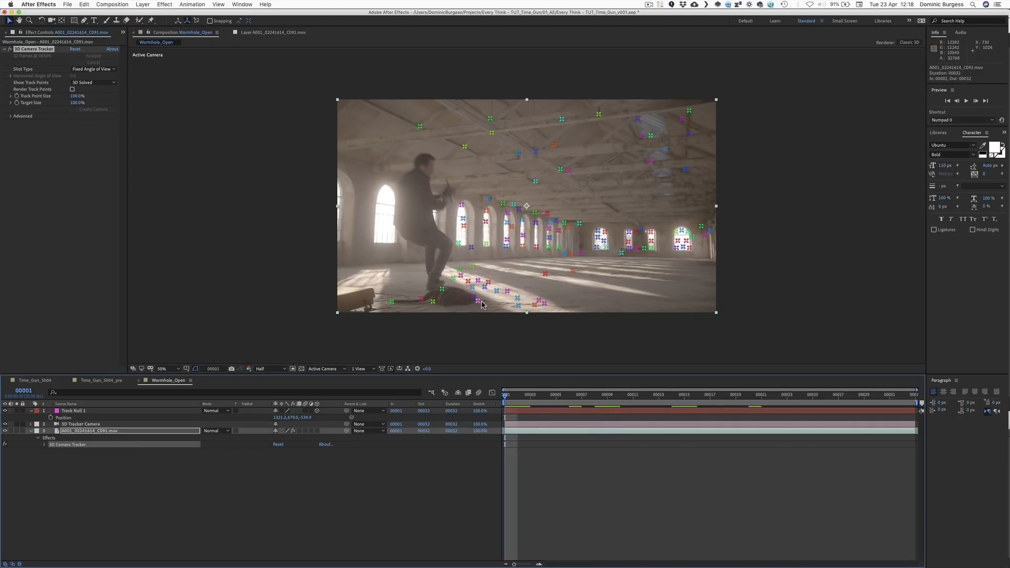
right_click(473, 300)
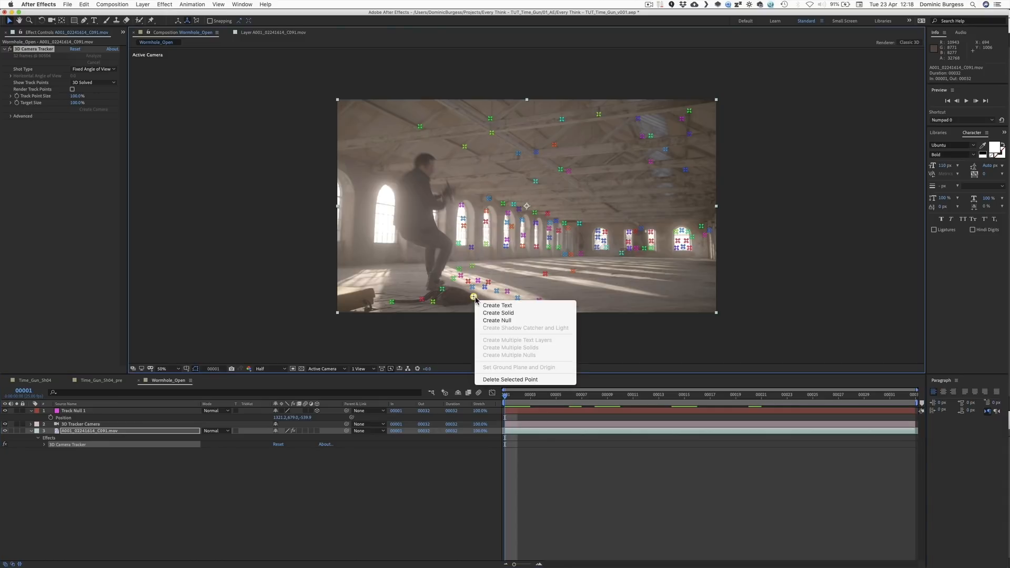
click(489, 321)
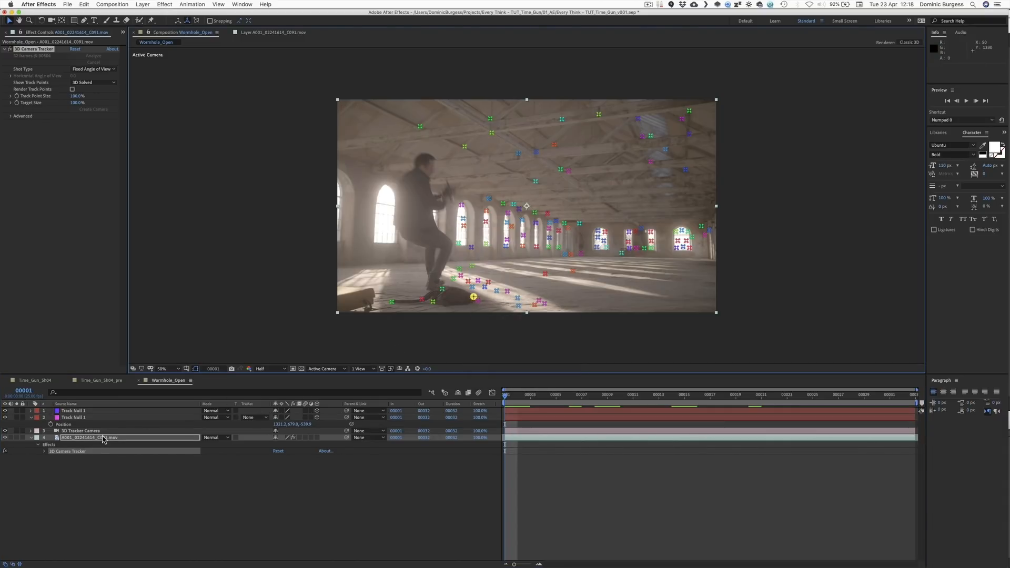
Step: Move the new null up from the floor to just in front of the man's gun, undoing a slip and fine-tuning its height
click(99, 413)
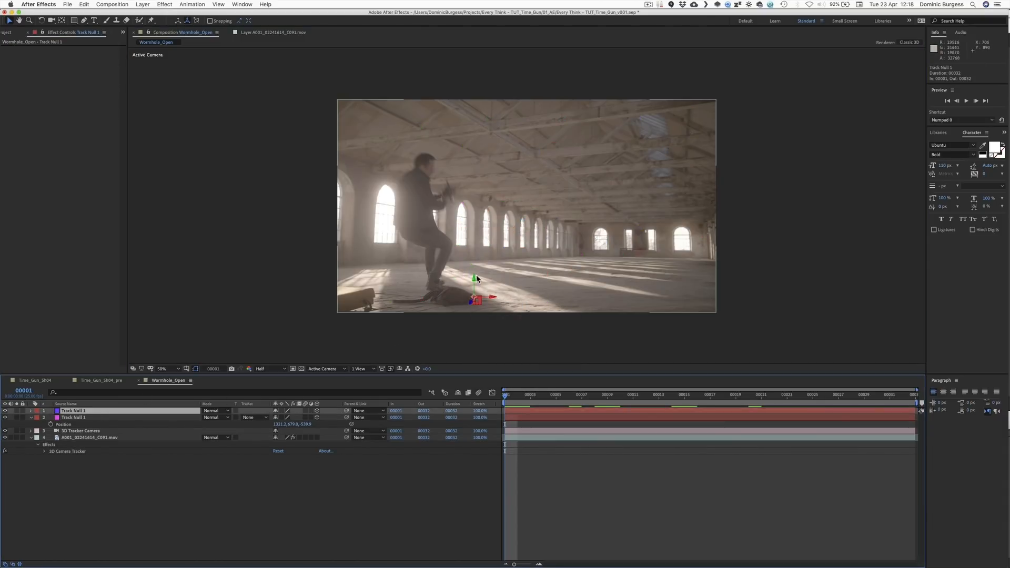
drag(474, 280, 472, 210)
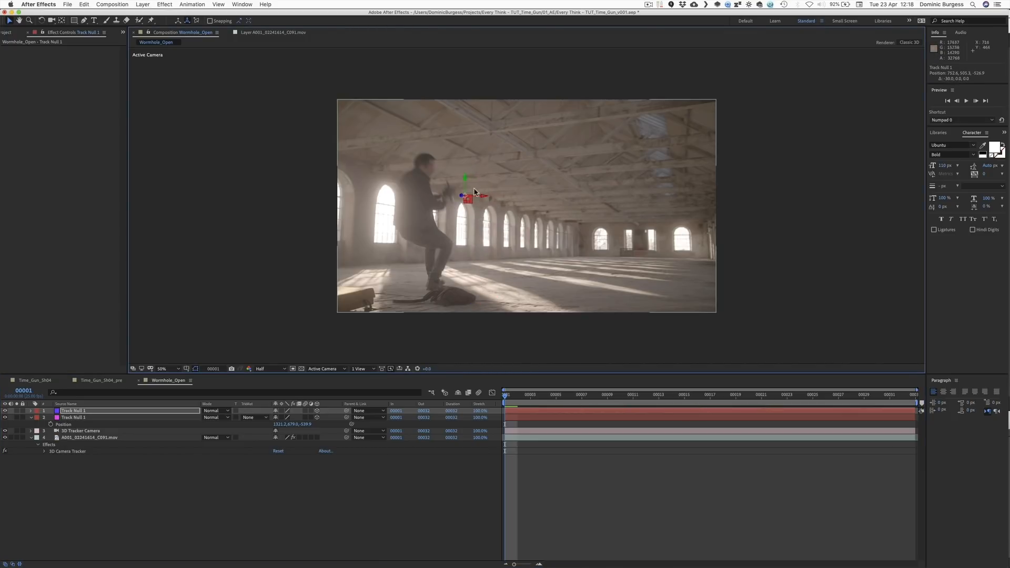
click(465, 184)
key(super+z)
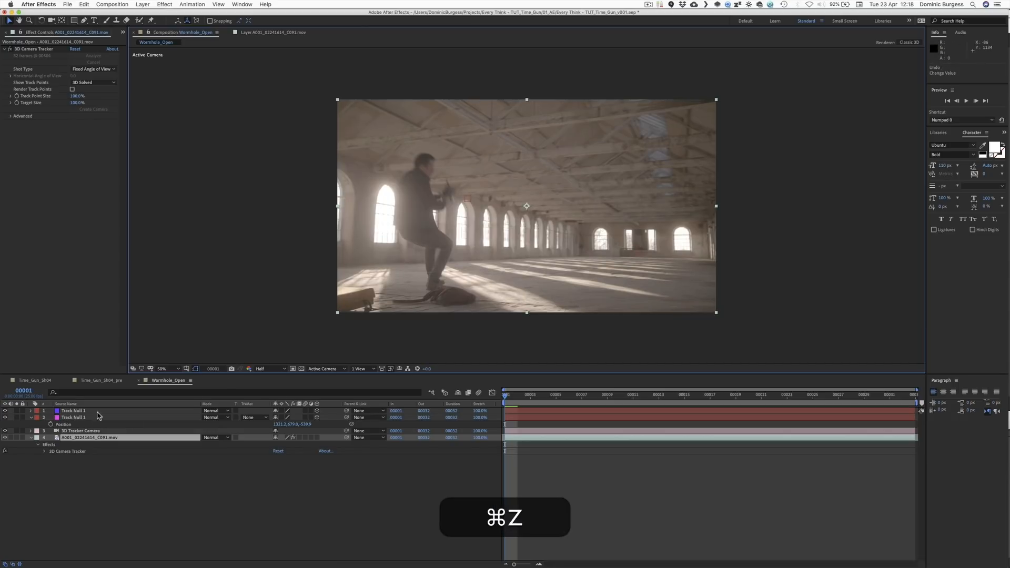
click(97, 411)
drag(465, 178, 465, 169)
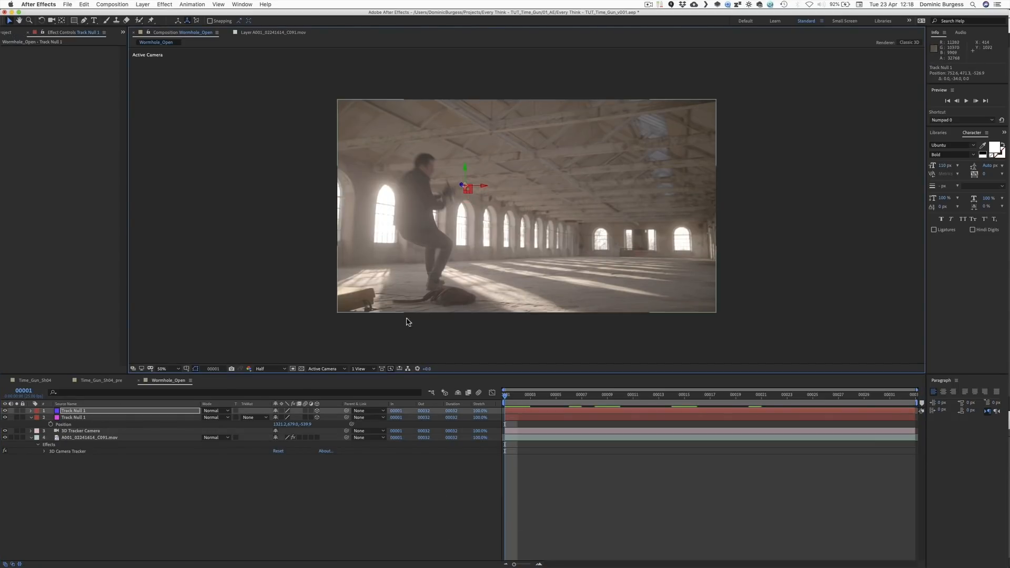
Step: Scrub through the Time_Gun_Sh04 composition for reference and return to Wormhole_Open
click(93, 437)
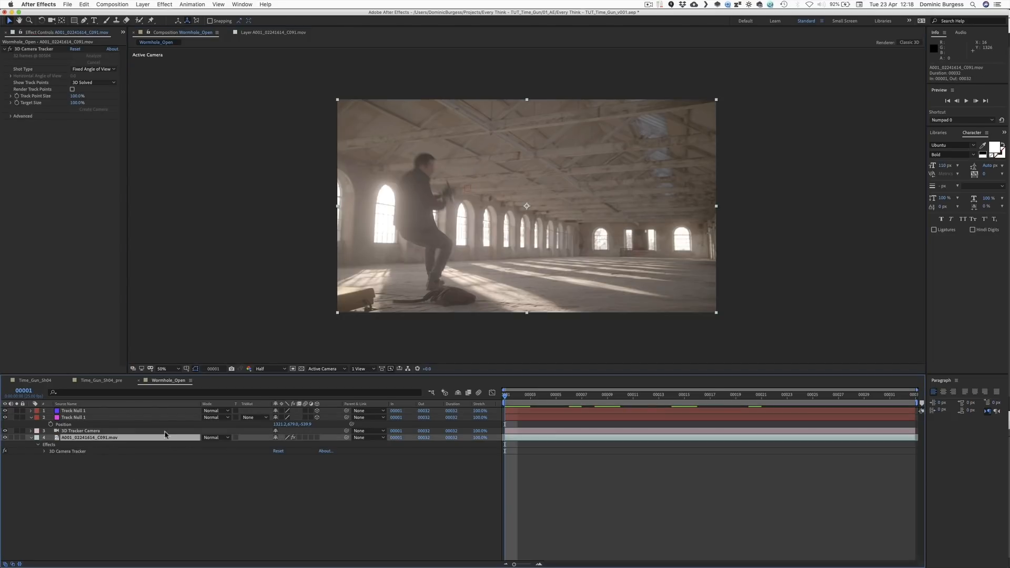
click(29, 380)
drag(554, 396, 581, 401)
click(167, 382)
Step: Add a black solid to Wormhole_Open and apply the Particular effect to it
key(super+y)
key(Return)
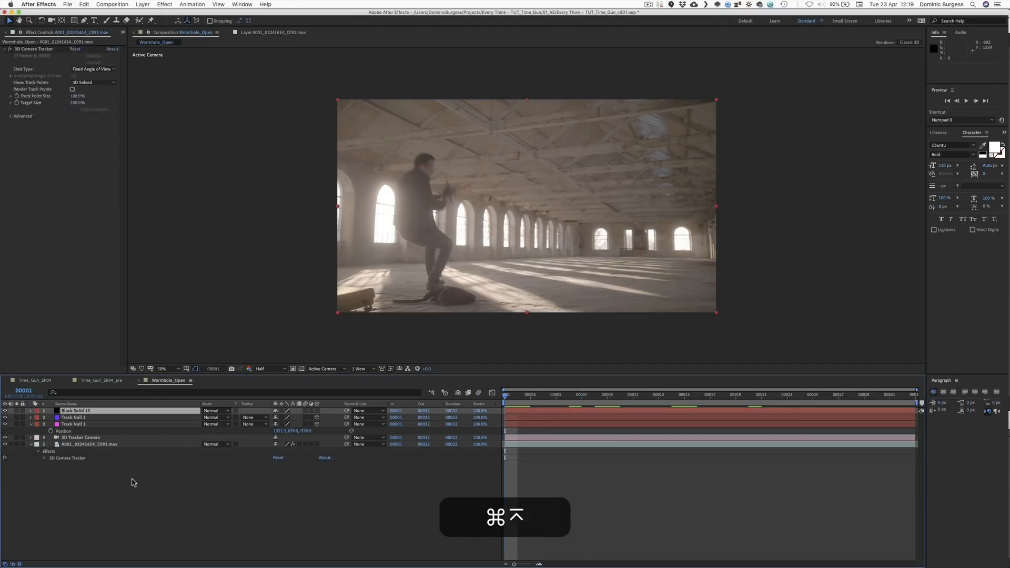
key(ctrl+space)
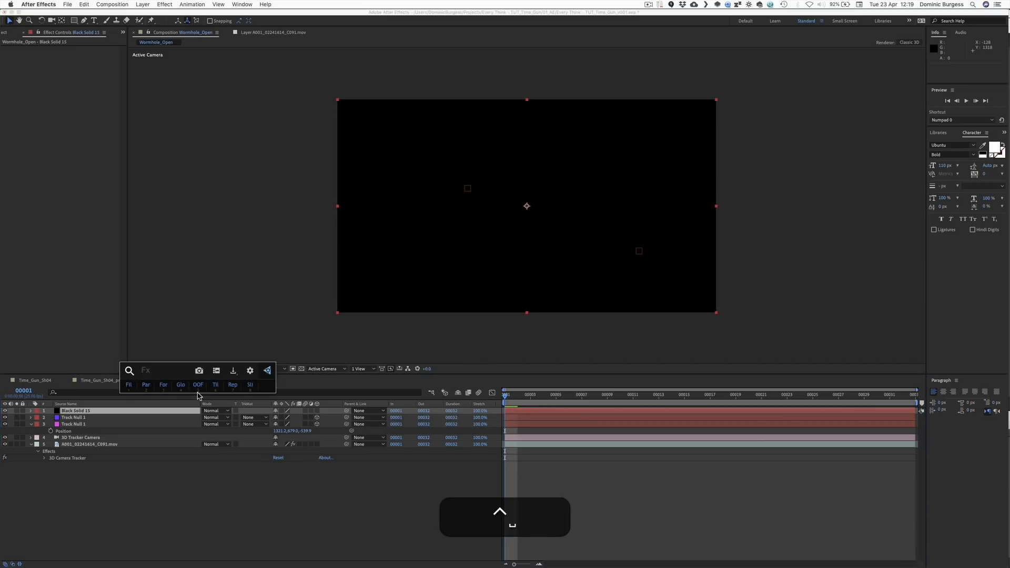
text(par)
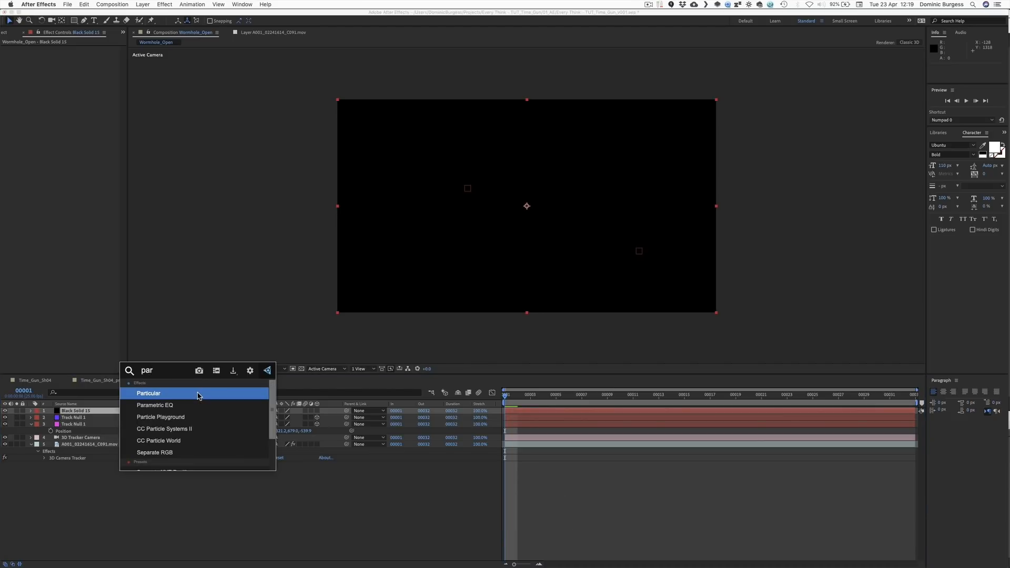
click(199, 394)
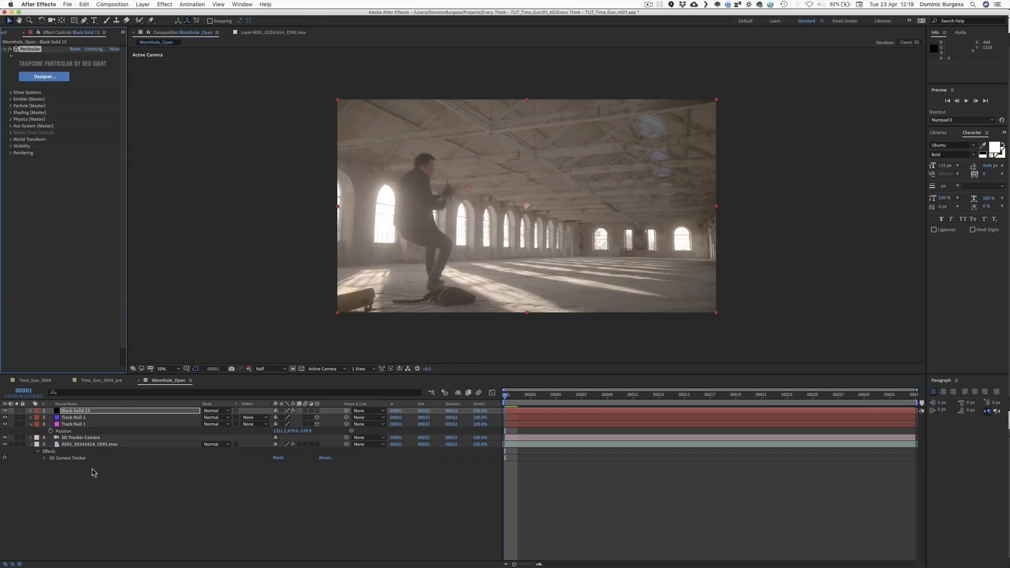
Step: Rename the black solid carrying Particular as Main Pulse
right_click(107, 487)
click(87, 416)
key(Return)
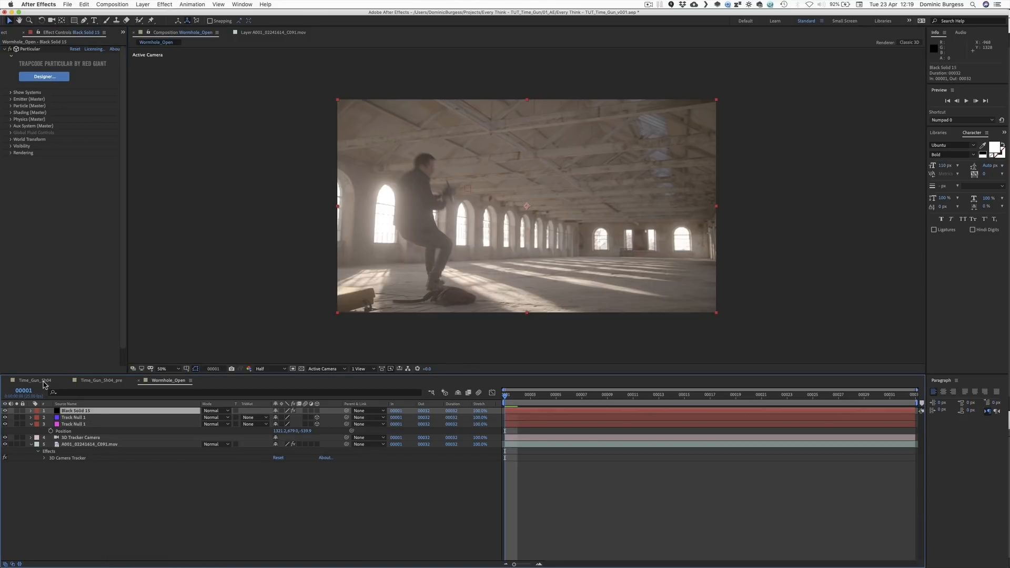
key(Return)
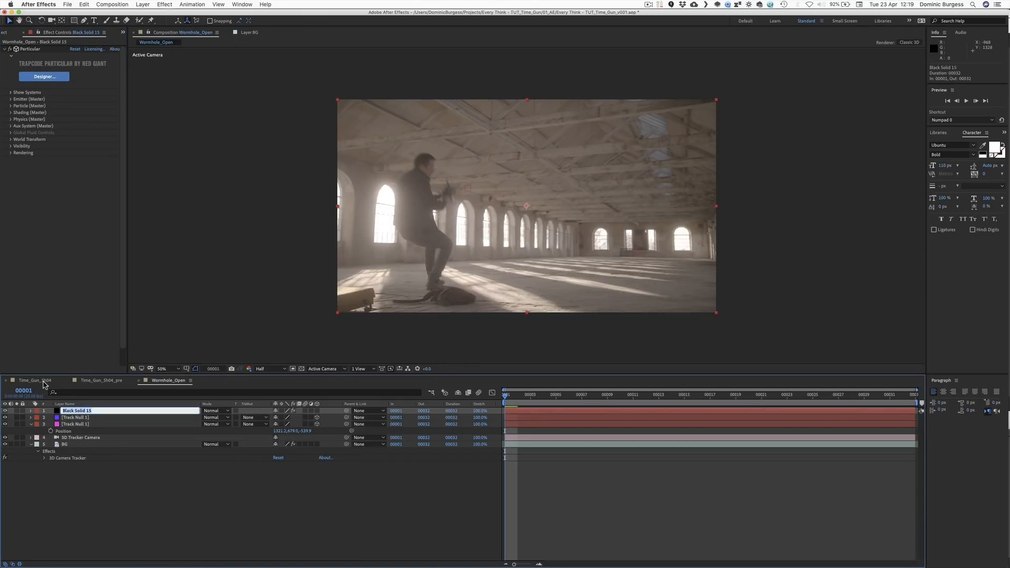
text(M)
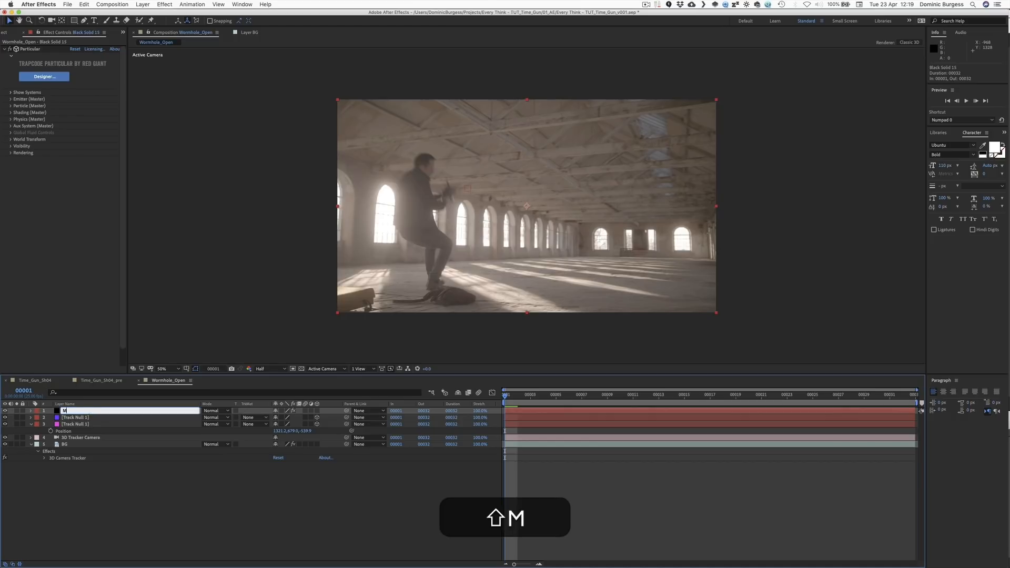
text(ain Pulse)
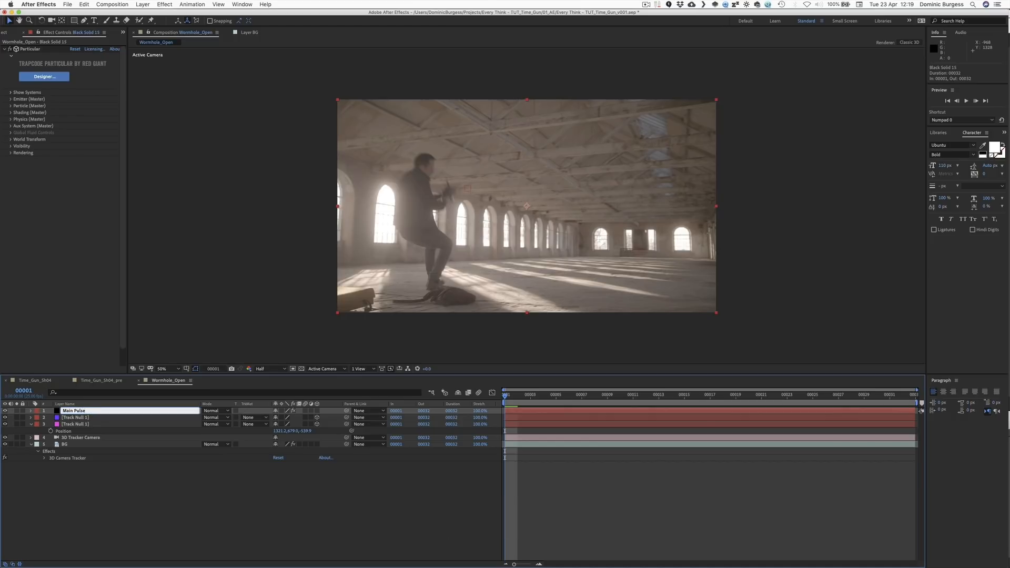
key(Return)
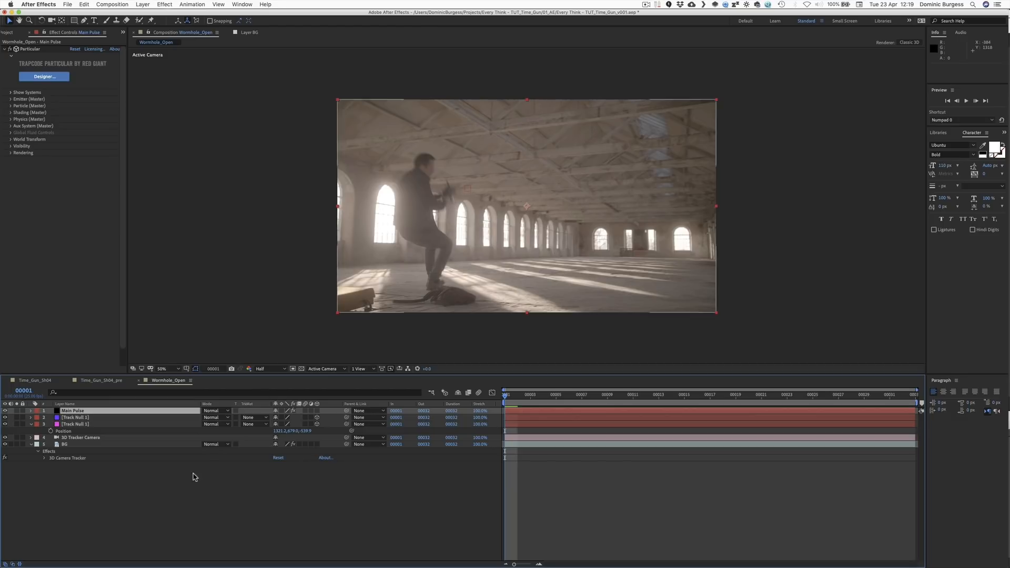
Step: Create a new spot light named Emitter with the default settings
right_click(181, 506)
mouse_move(205, 482)
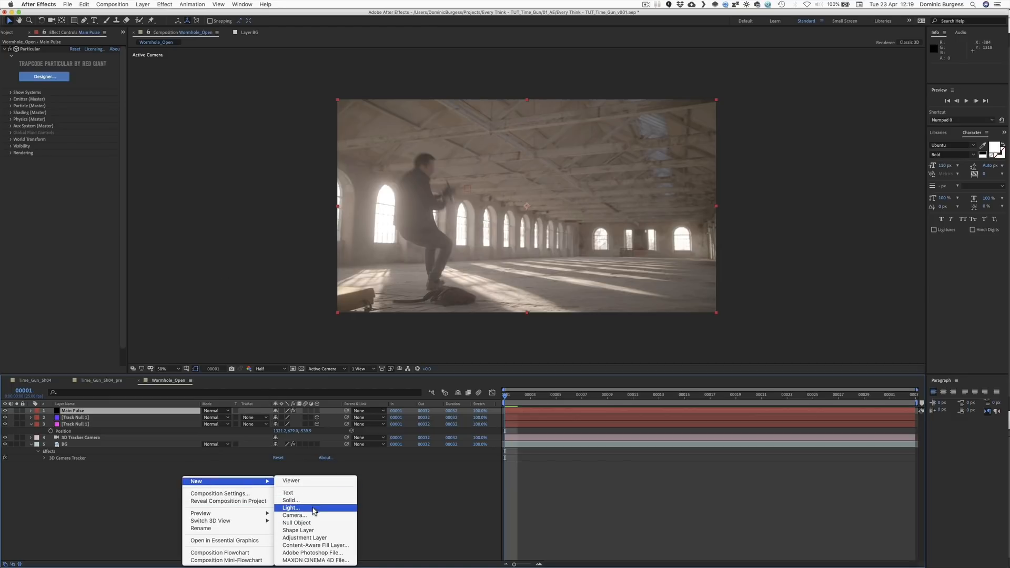
click(308, 508)
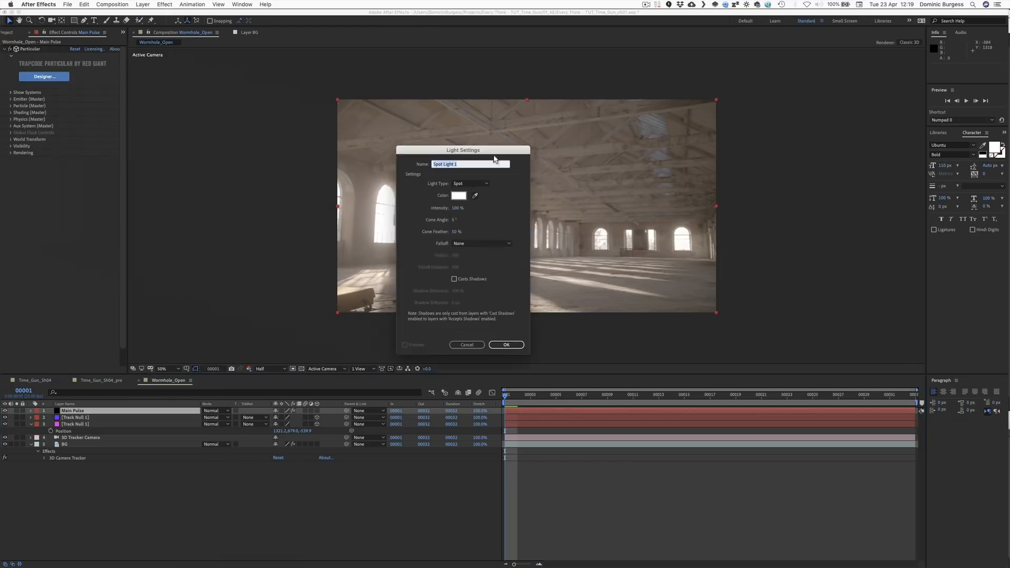
text(Emitter)
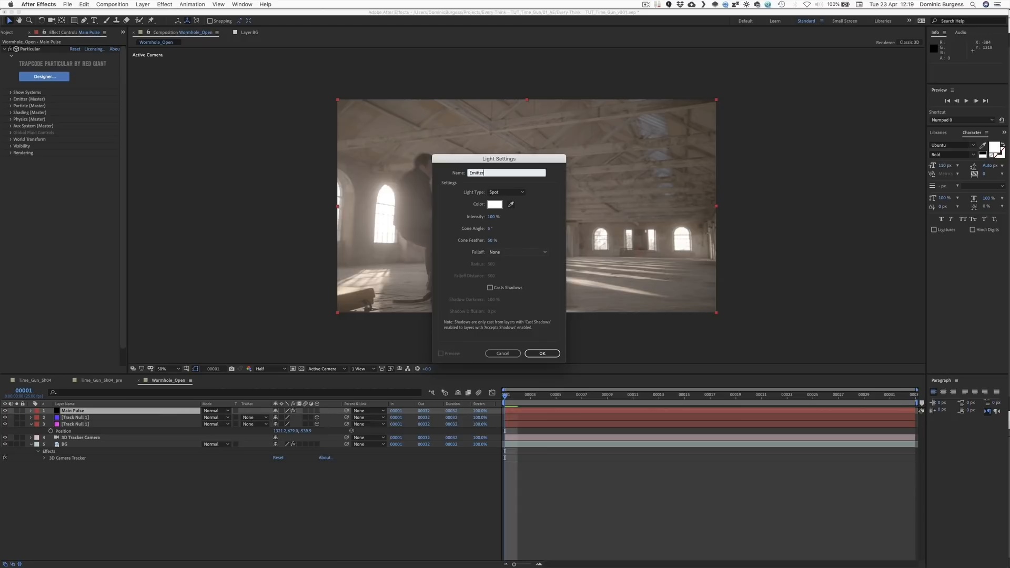
key(Return)
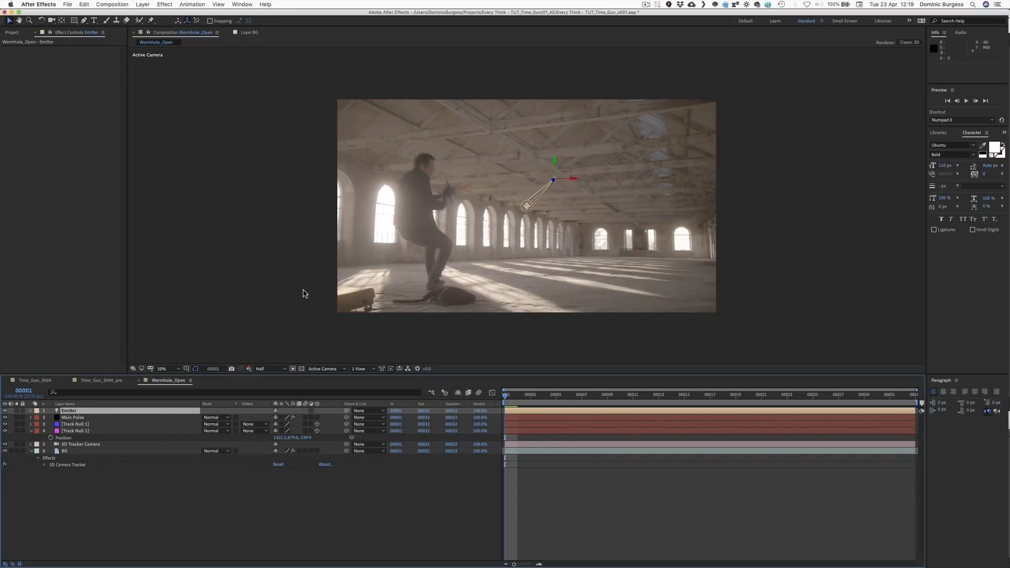
Step: Copy the gun null's Position onto the Emitter light and preview how the light follows the shot
click(112, 424)
key(p)
click(63, 430)
key(super+c)
click(85, 410)
key(super+v)
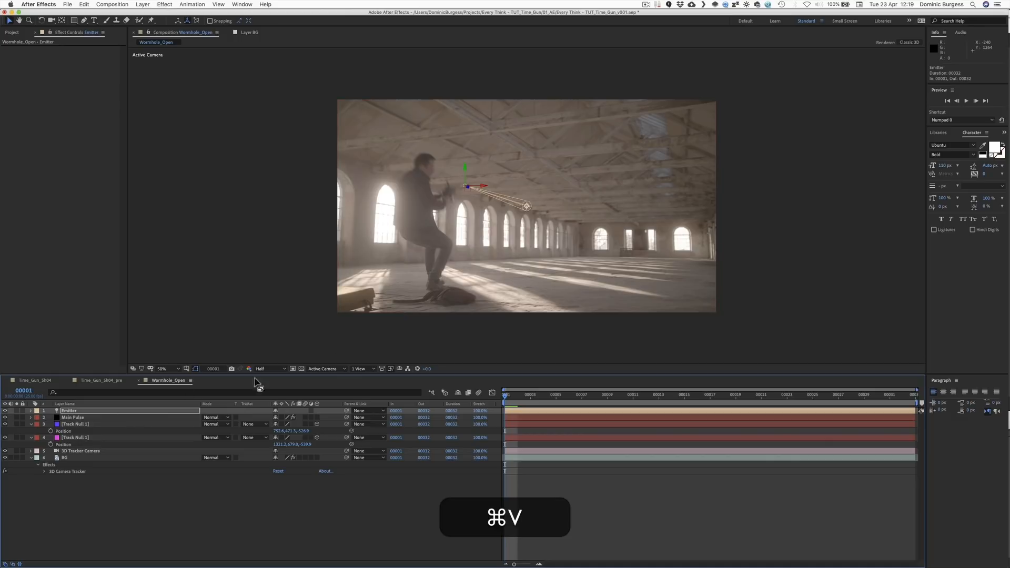
key(space)
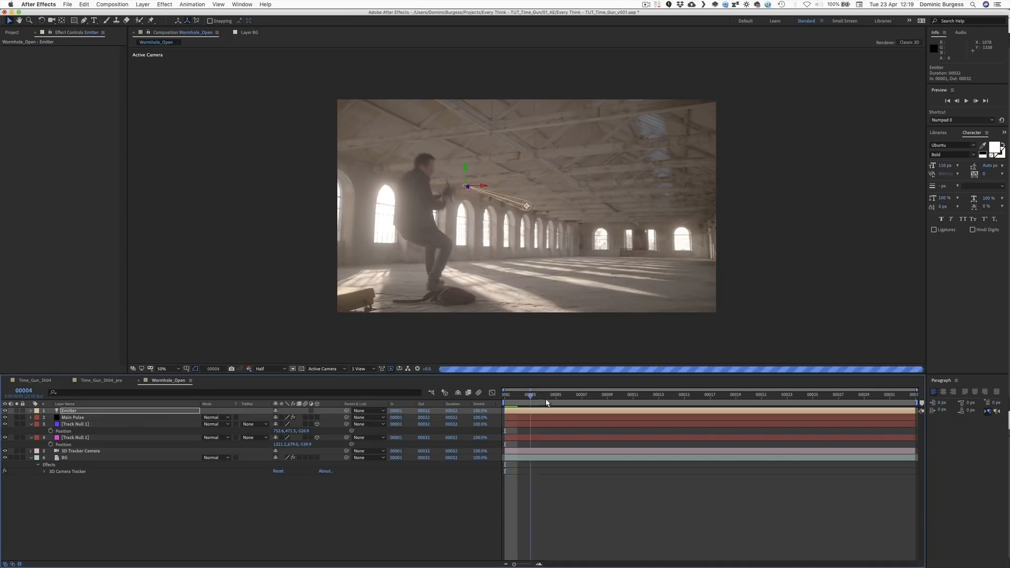
key(space)
key(space)
key(space)
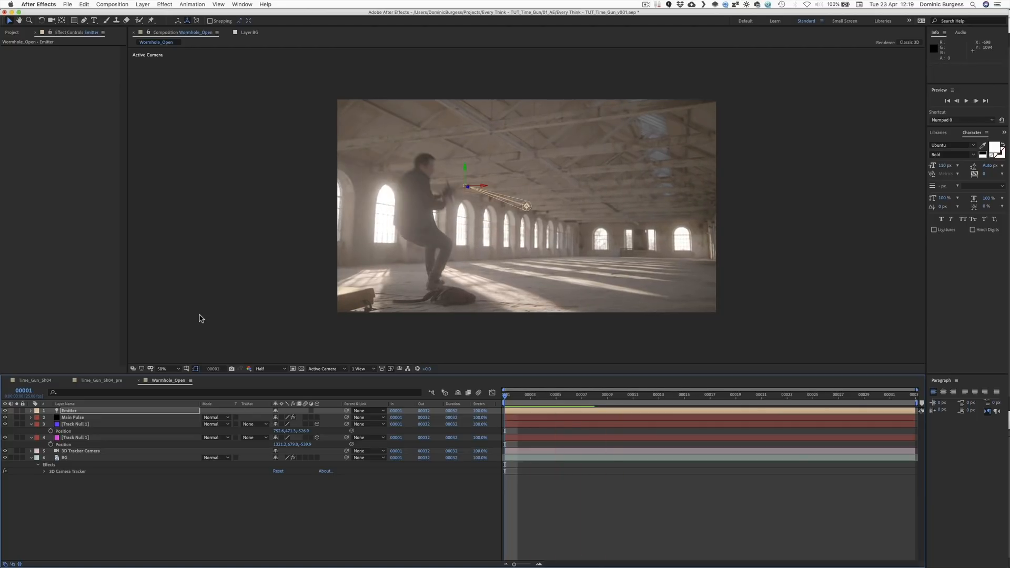
Step: Set Particular's Emitter Type on Main Pulse to Light(s) and scrub to frame 12 to check the particles
click(77, 419)
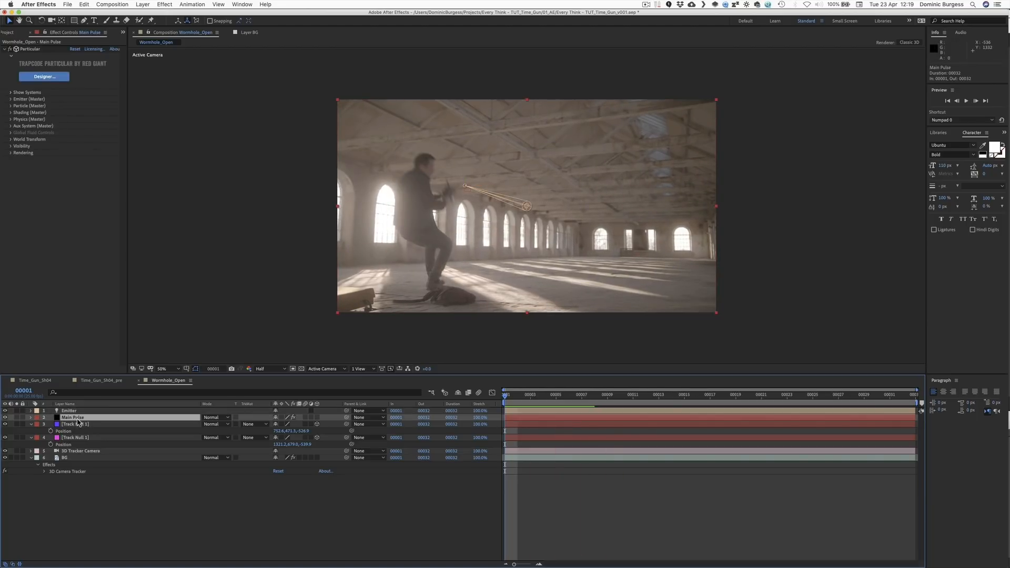
click(11, 100)
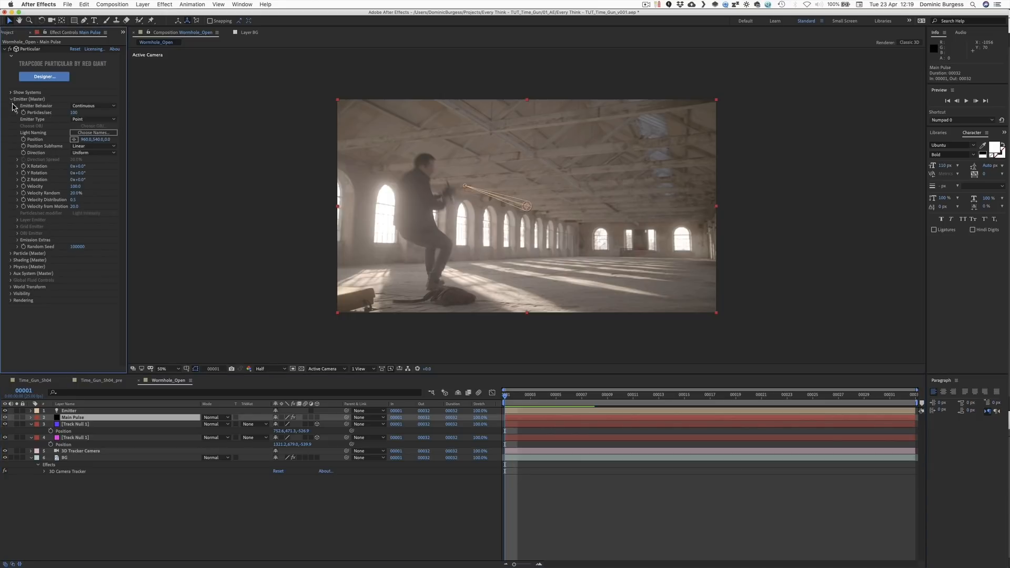
click(84, 121)
click(88, 157)
drag(519, 398, 646, 399)
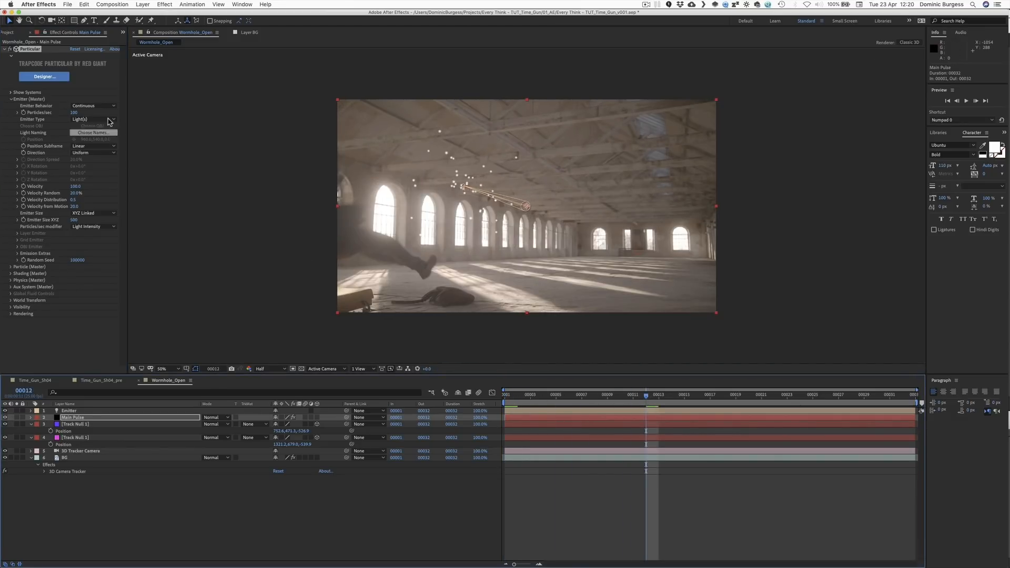
Step: Set Particular's emitter Velocity to 0 and Emitter Size XYZ to 20
click(75, 186)
text(0)
key(Return)
click(73, 220)
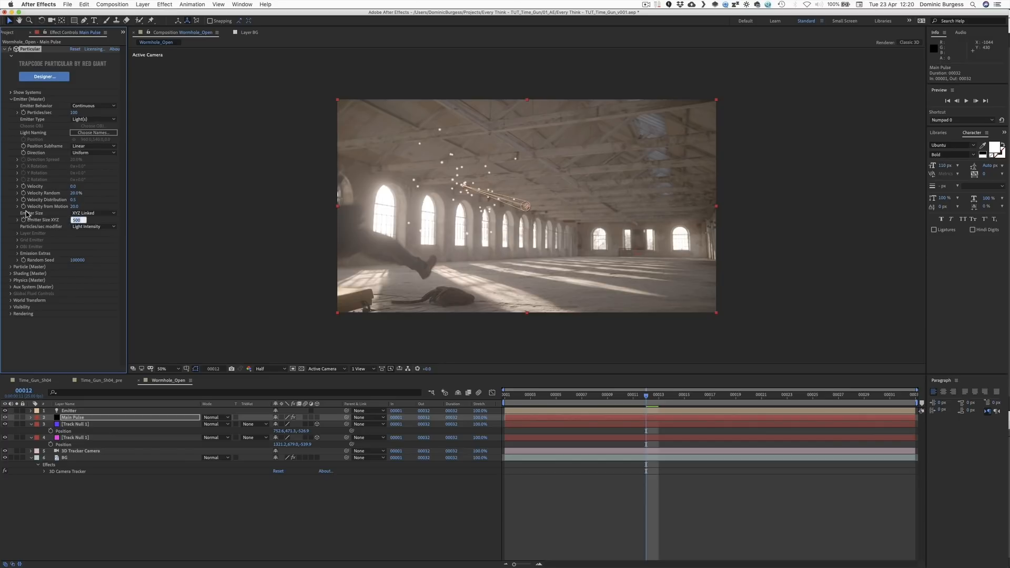
text(20)
key(Return)
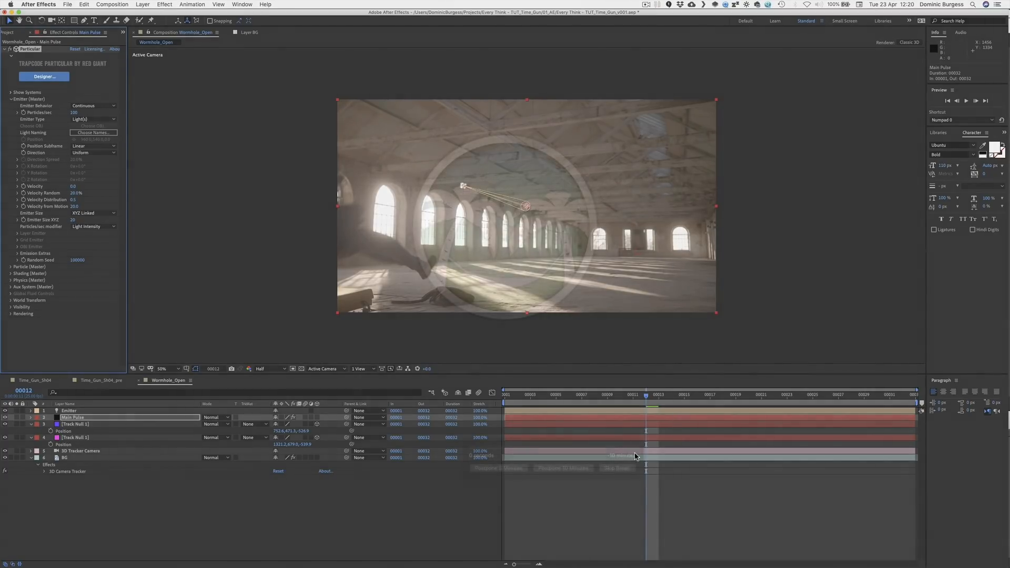
Step: Check the particles at other frames, set Emitter Size XYZ to 45 at frame 7, and preview the shot
click(621, 468)
drag(639, 390, 675, 403)
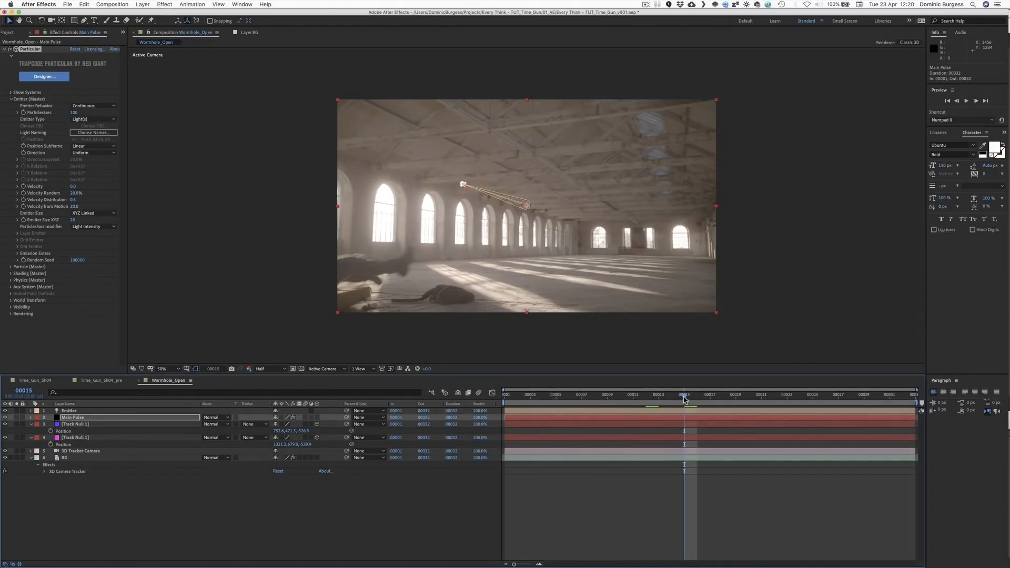
click(585, 396)
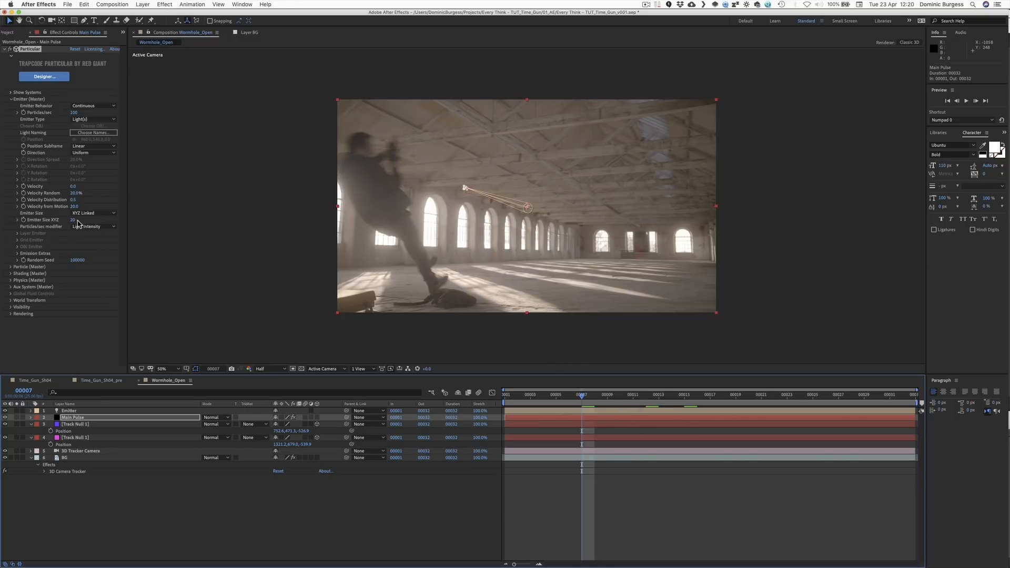
drag(72, 220, 84, 221)
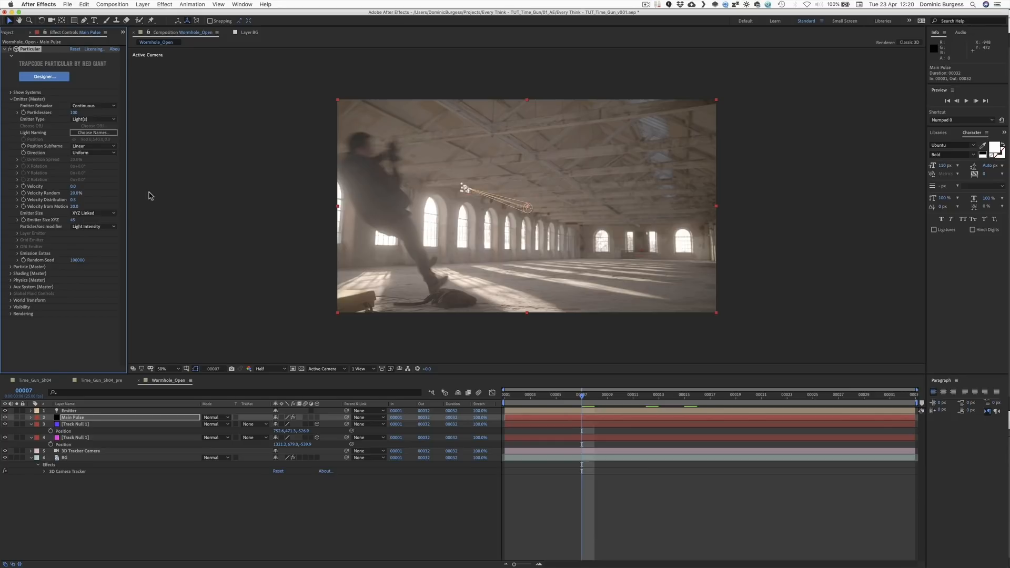
key(space)
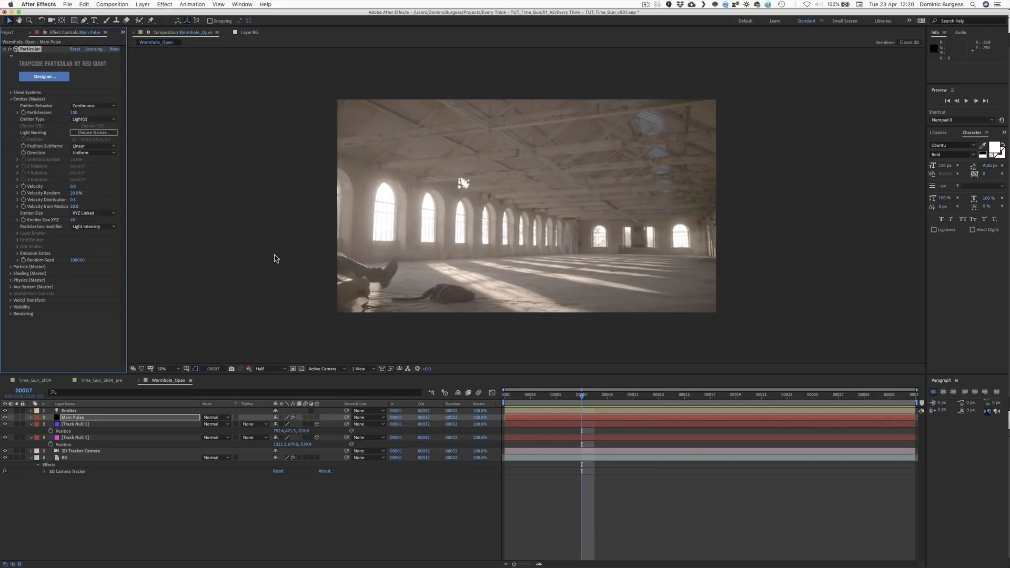
key(space)
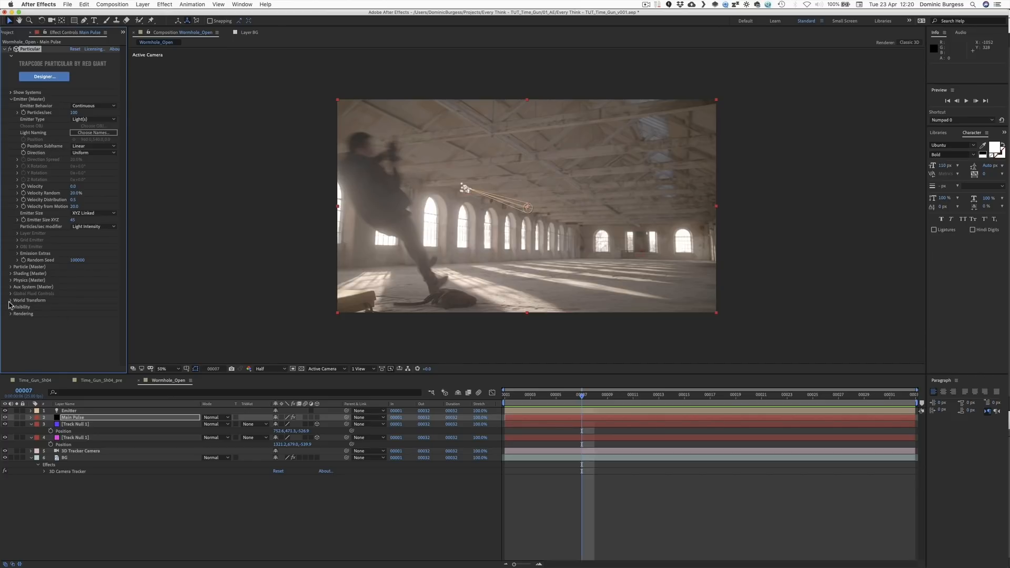
Step: Under Particular's Air physics, set Wind X to 934 and Wind Z to 242, and raise Wind Y, checking the particles at frame 20
click(10, 281)
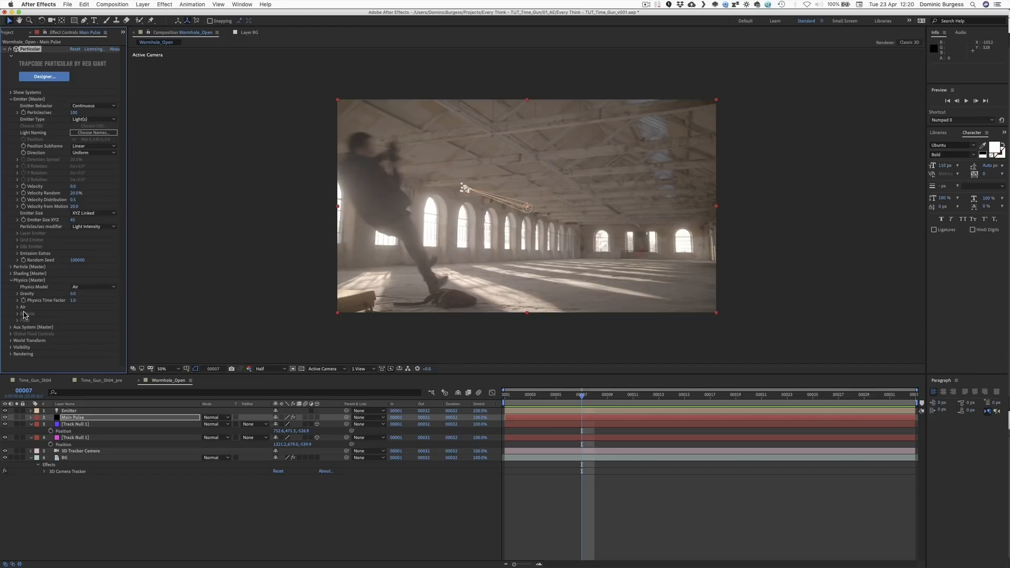
click(21, 308)
scroll(88, 335, down, 3)
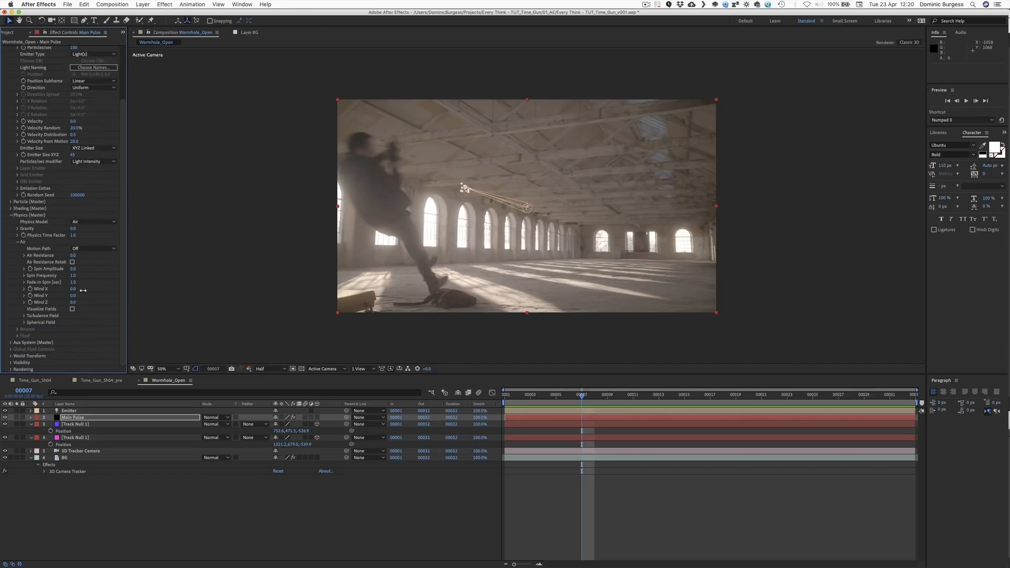
drag(101, 289, 187, 286)
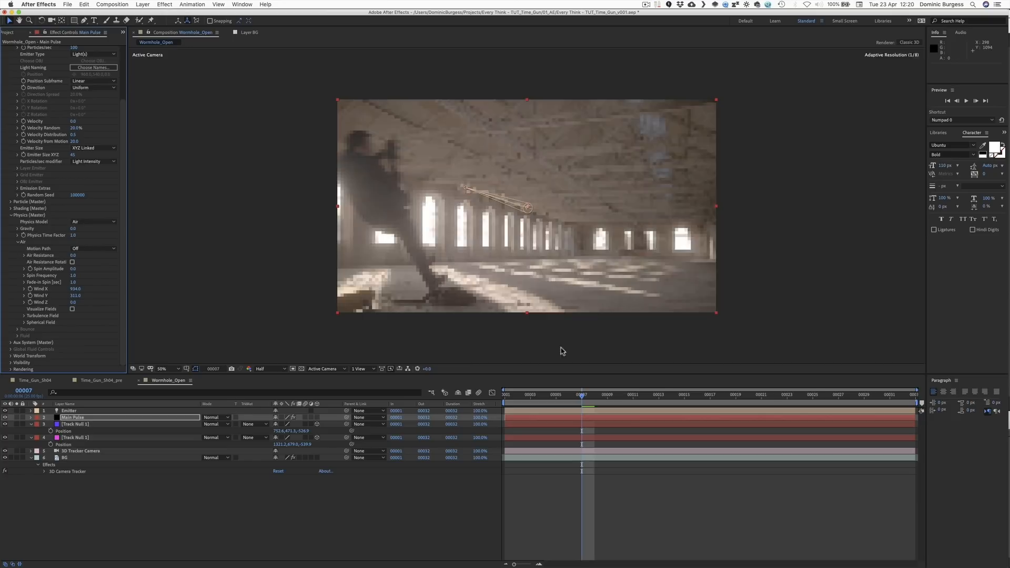
drag(592, 399, 748, 403)
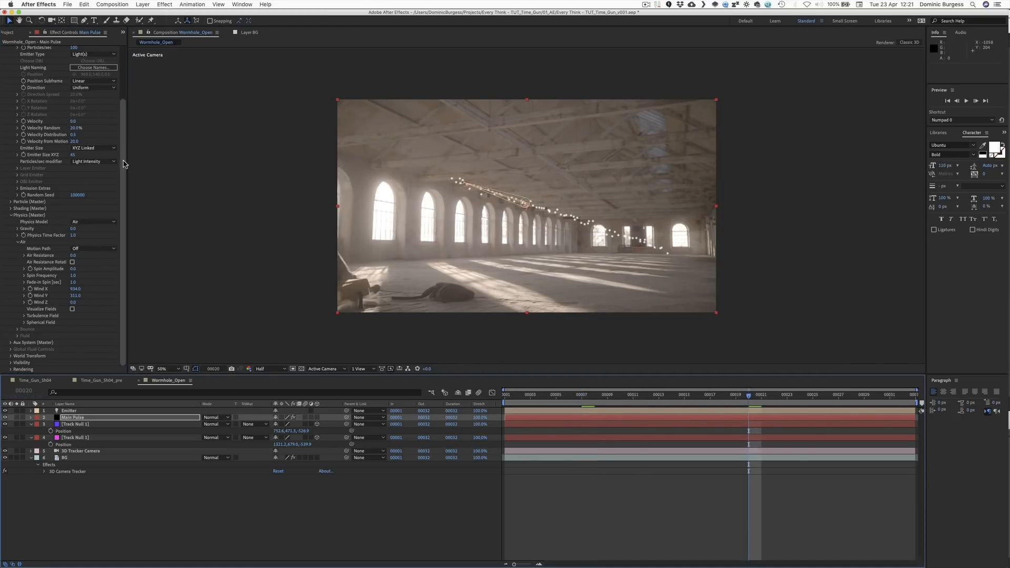
drag(74, 302, 99, 293)
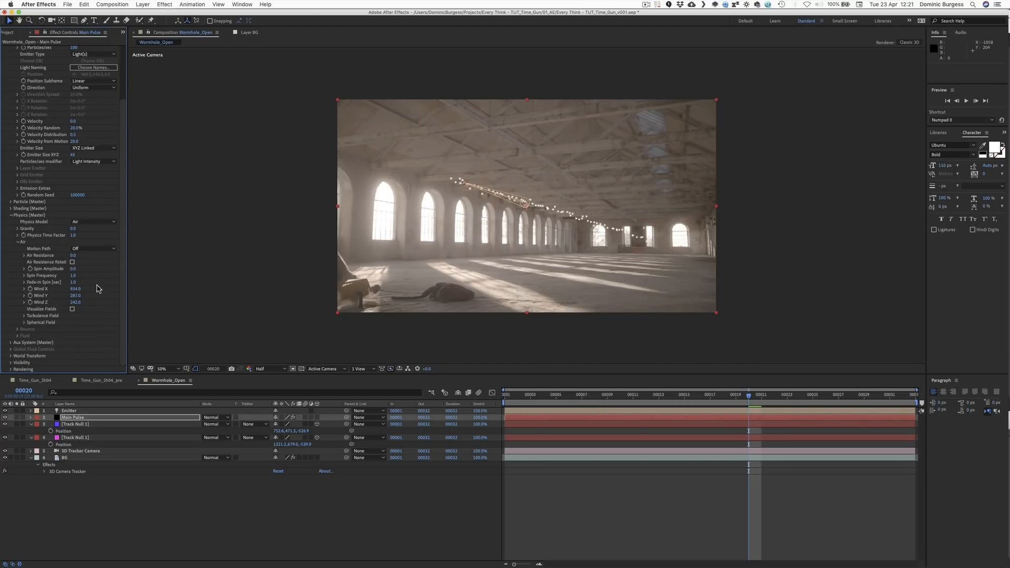
Step: Set Particular's Emitter Behavior to Explode and Particles/sec to 1000, check frame 10 and preview the shot
scroll(112, 84, up, 5)
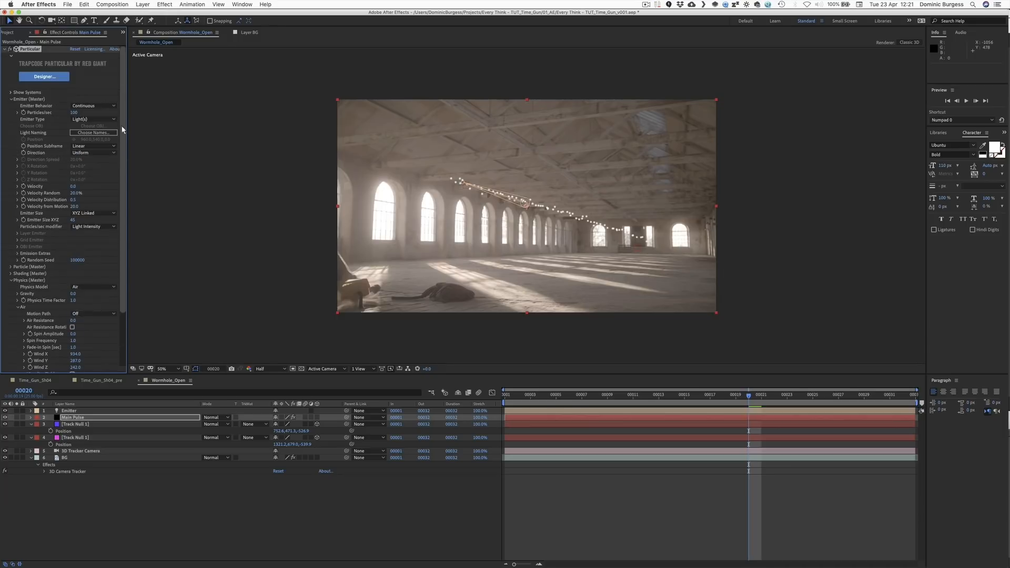
click(97, 107)
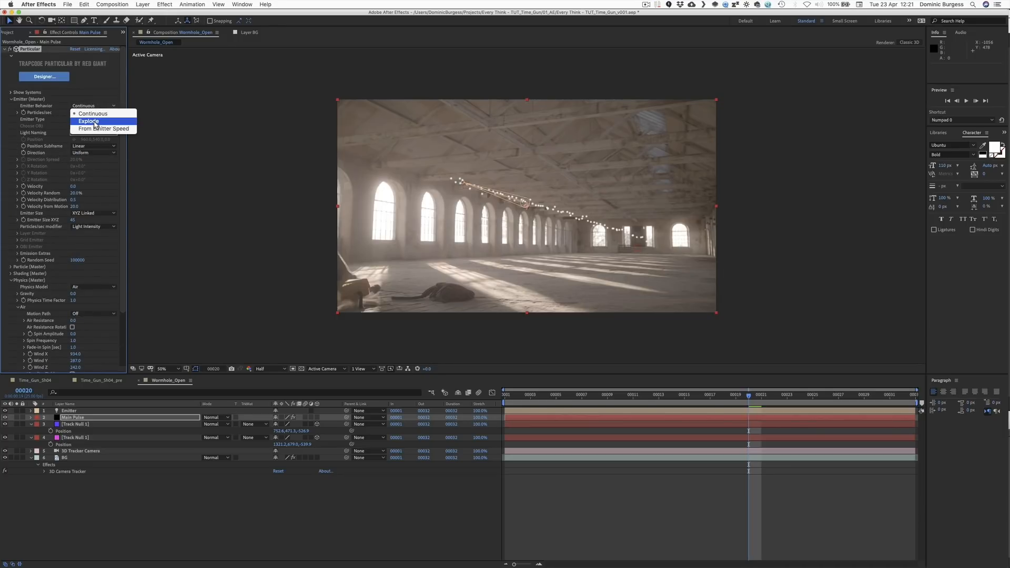
click(88, 121)
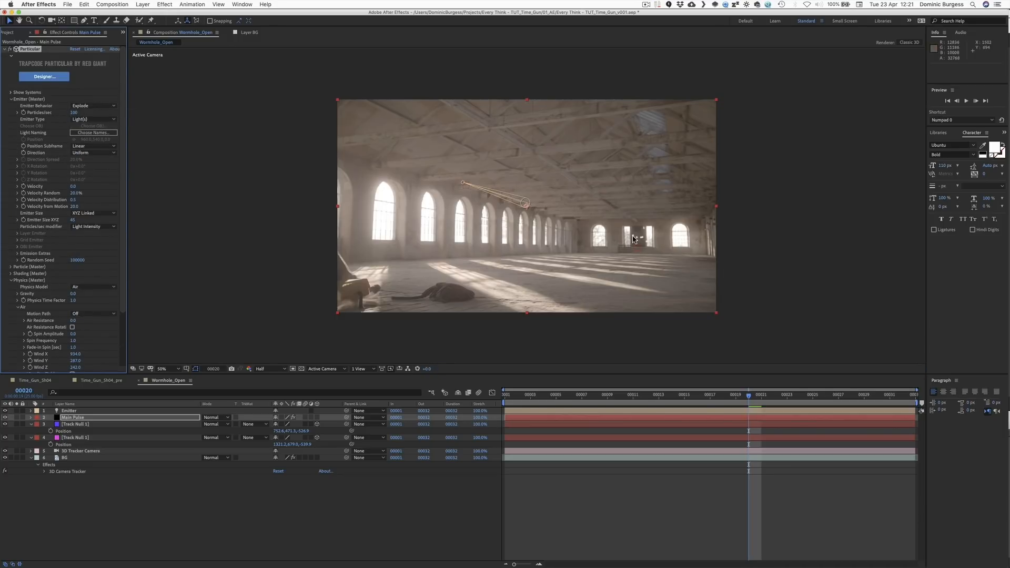
click(621, 395)
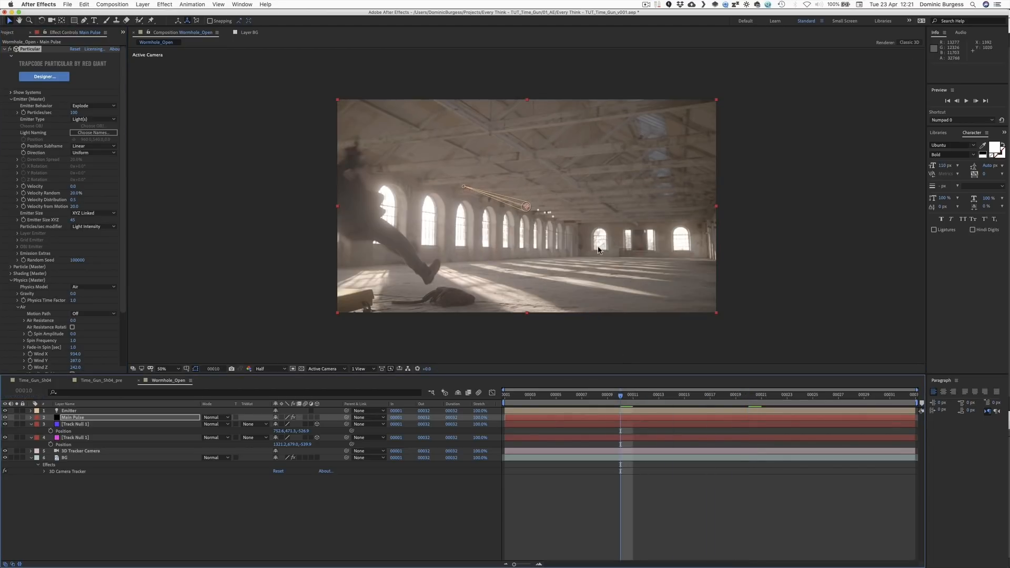
click(79, 112)
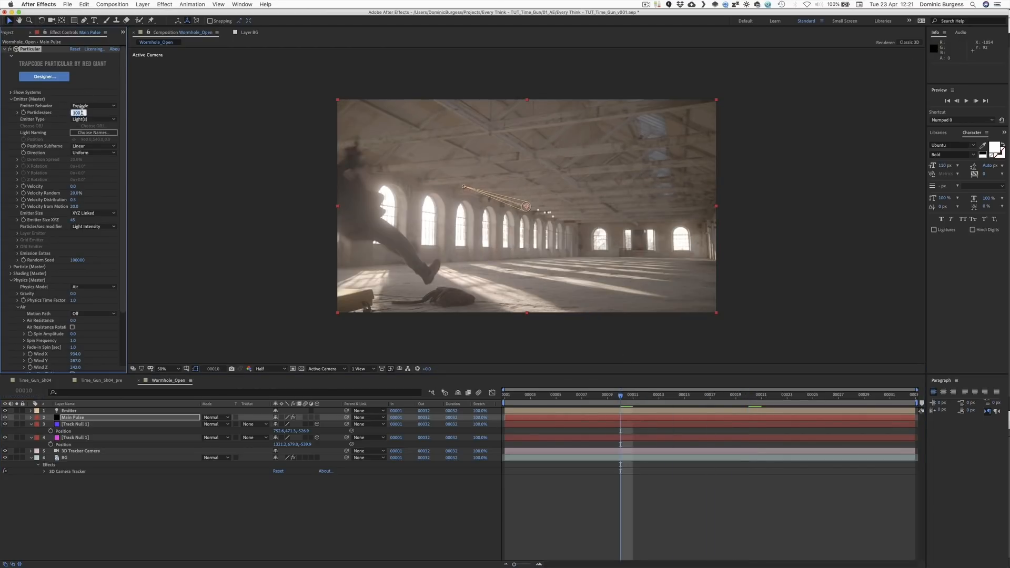
text(1000)
key(Return)
key(space)
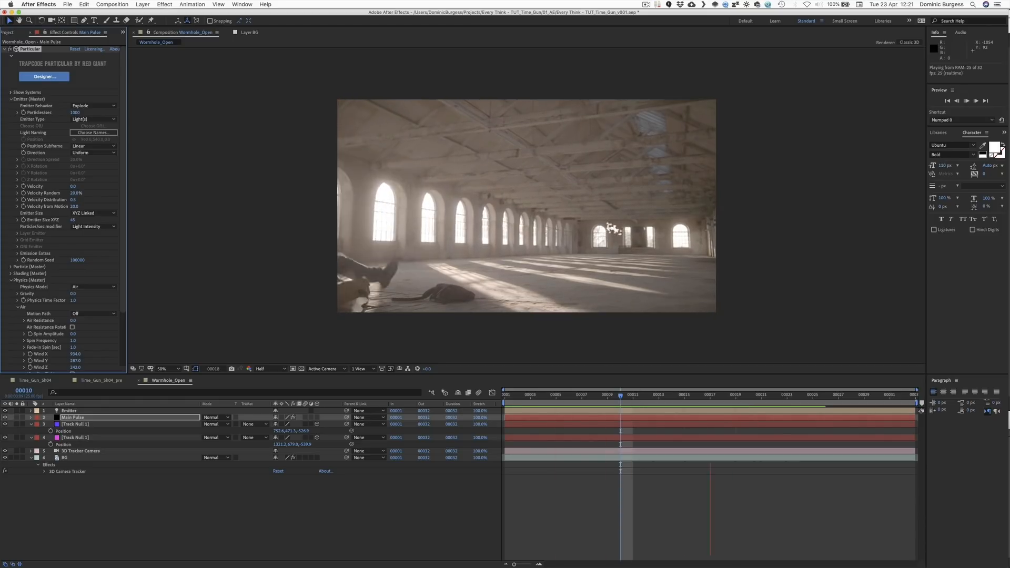
key(space)
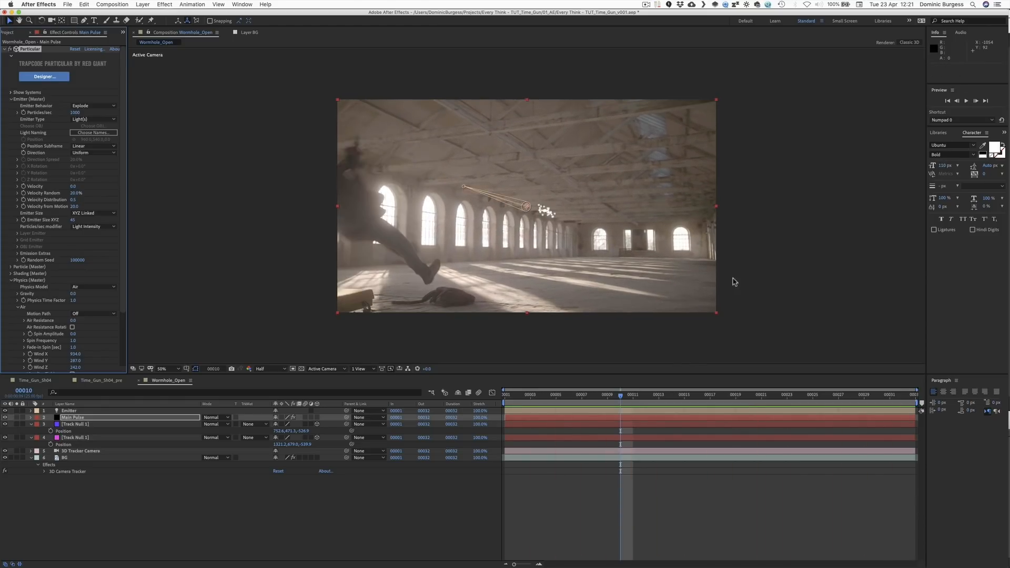
Step: Strengthen the particle wind to about 1524 in X, 531 in Y and 904 in Z, previewing the pulse's path
scroll(124, 229, down, 3)
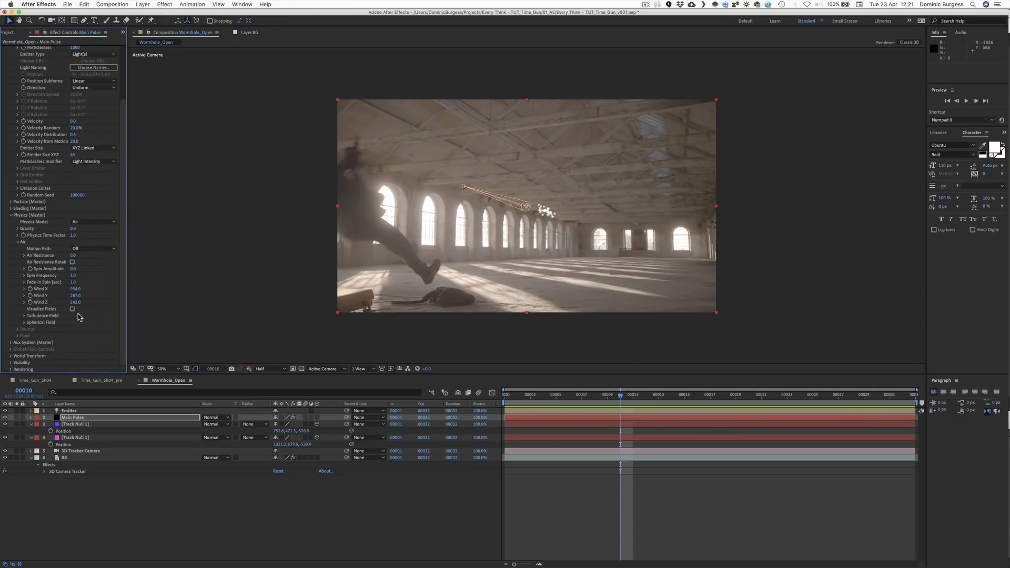
key(shift)
drag(94, 288, 178, 290)
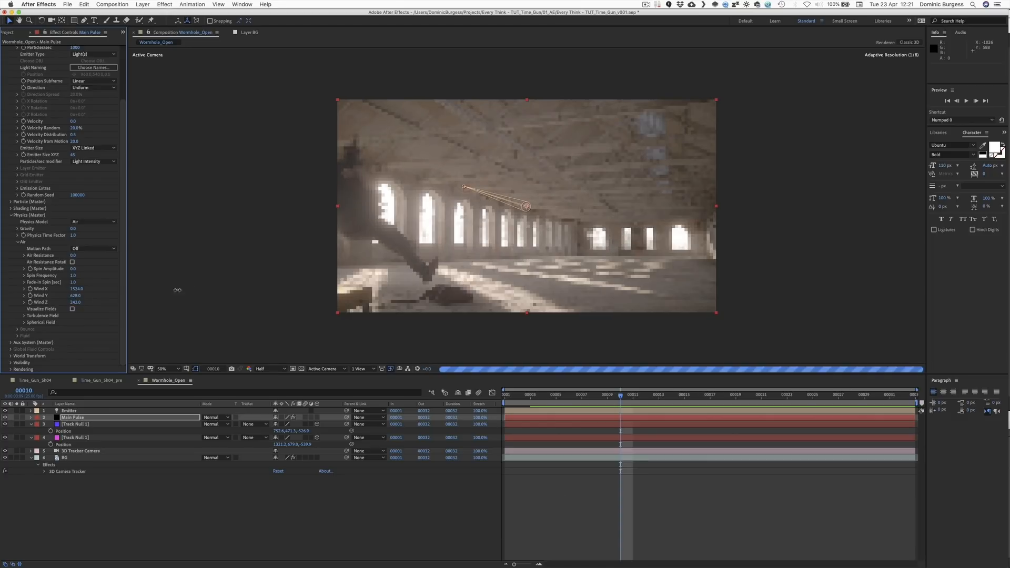
drag(76, 303, 222, 296)
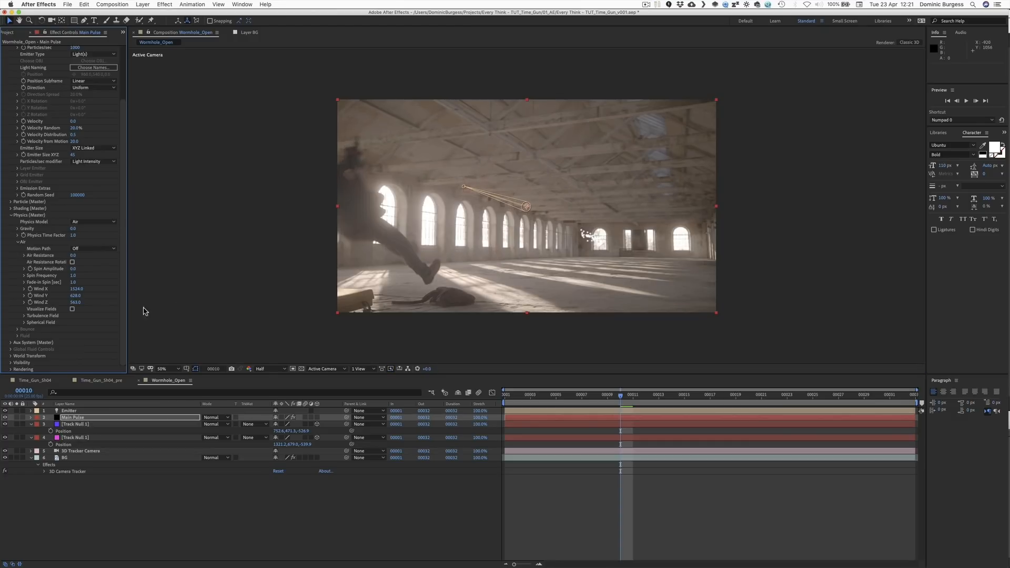
mouse_move(153, 293)
mouse_down()
mouse_move(198, 286)
mouse_move(151, 311)
mouse_up()
drag(74, 296, 68, 295)
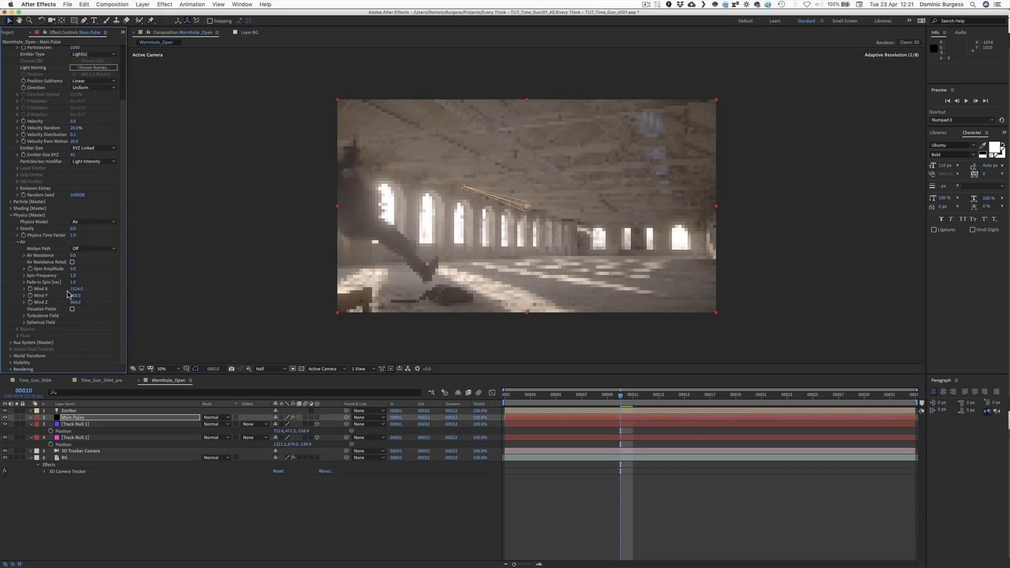
key(space)
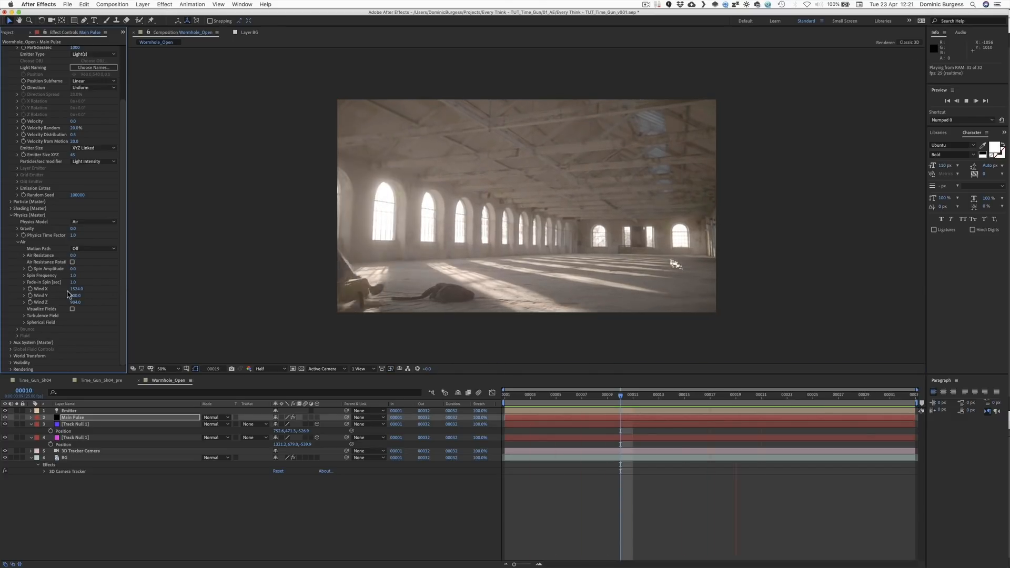
key(space)
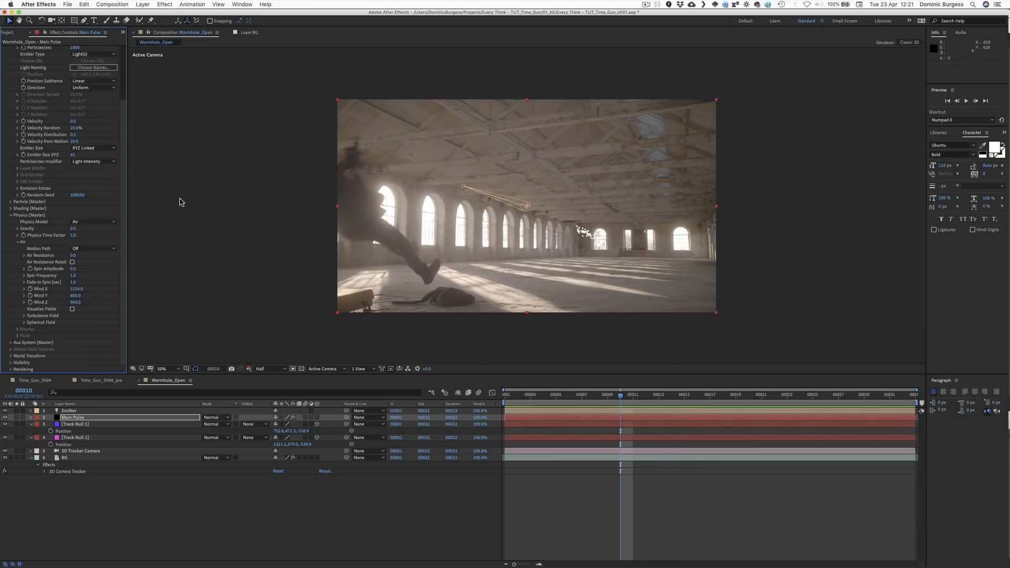
drag(62, 297, 56, 302)
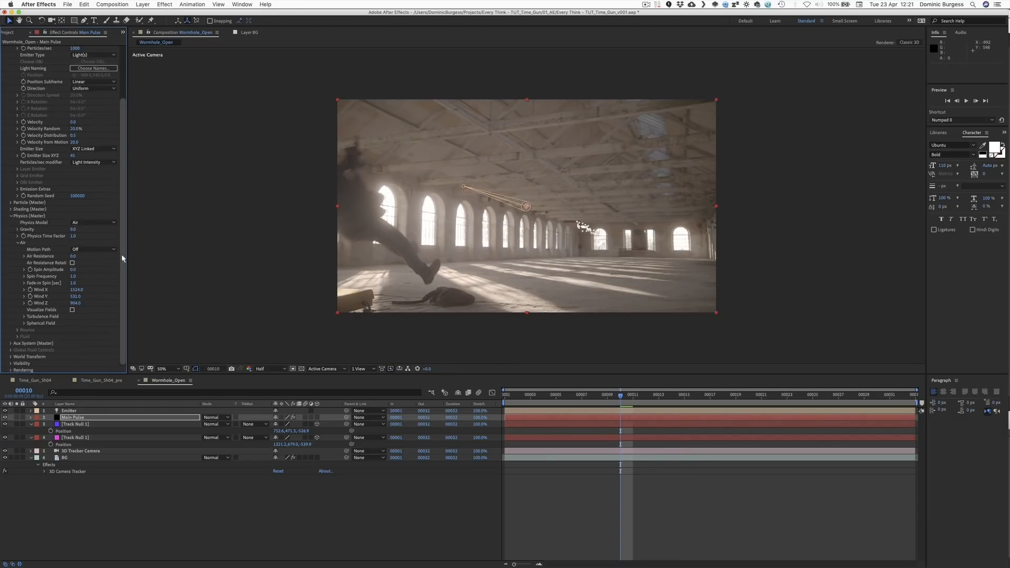
Step: Set the particles' Life to 1 second, check frame 21, shorten it to 0.5 seconds and preview the shot
scroll(76, 170, up, 3)
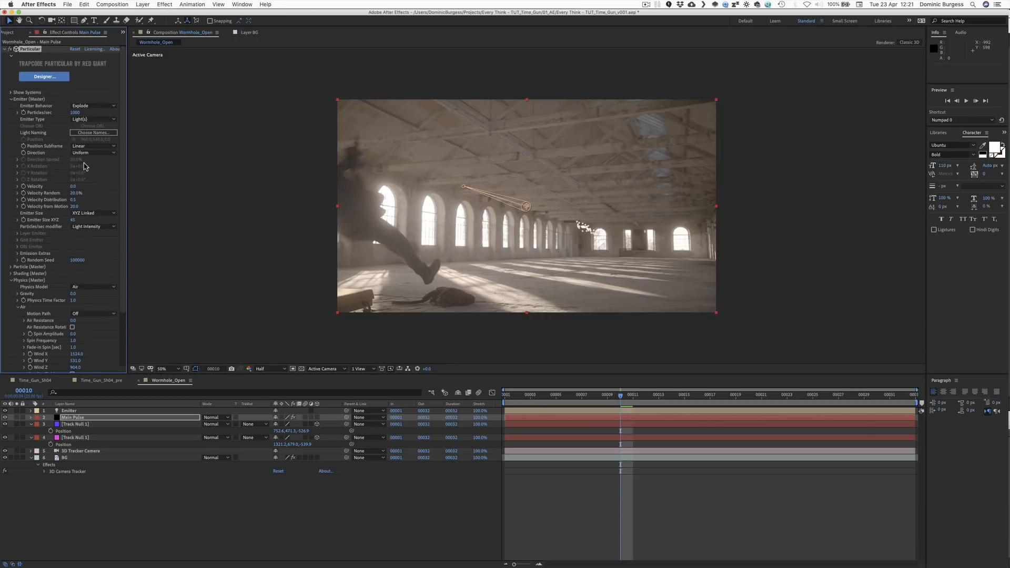
click(11, 267)
scroll(83, 179, down, 3)
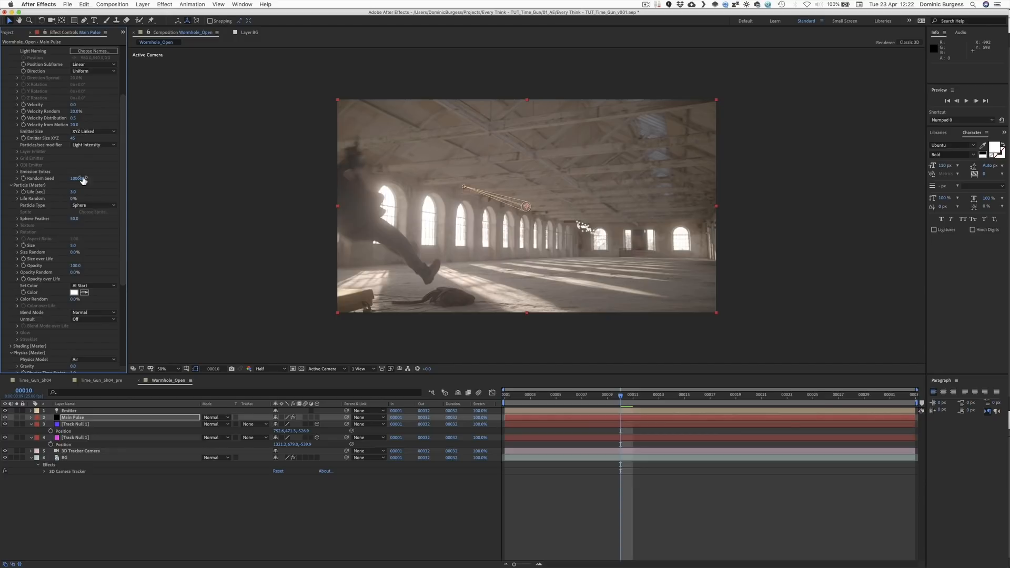
click(73, 193)
key(Return)
drag(626, 400, 765, 412)
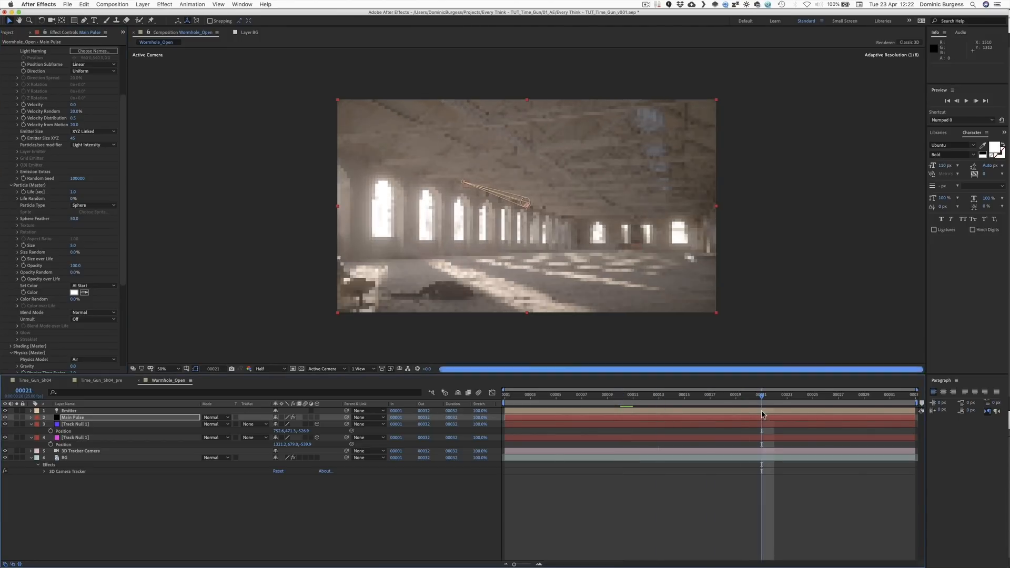
click(74, 192)
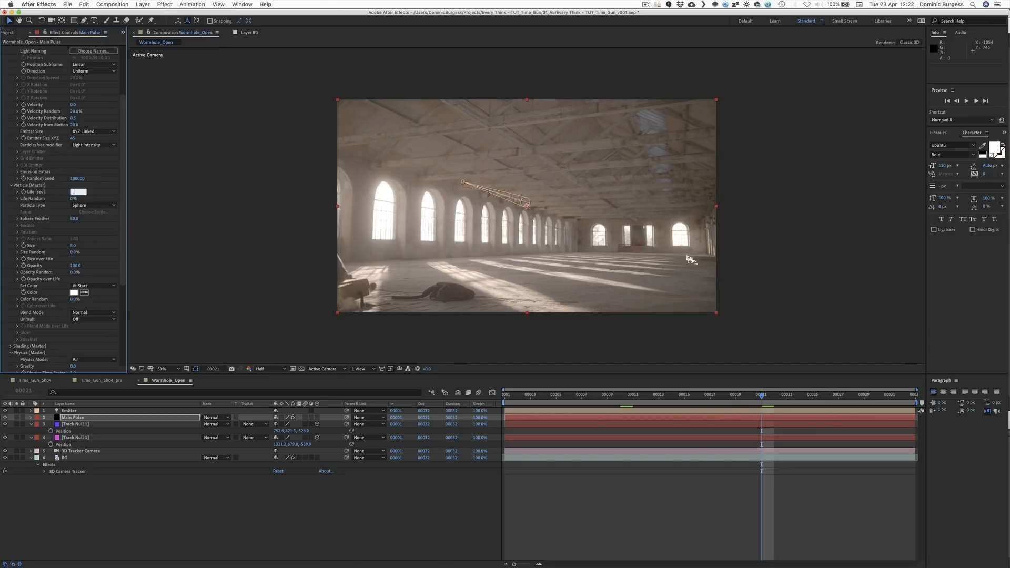
key(Return)
key(space)
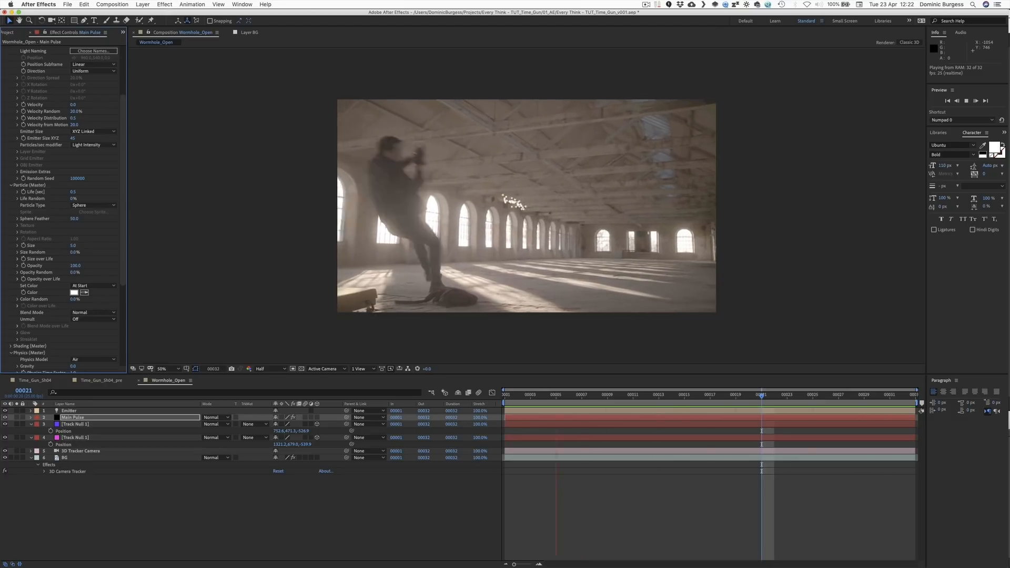
key(space)
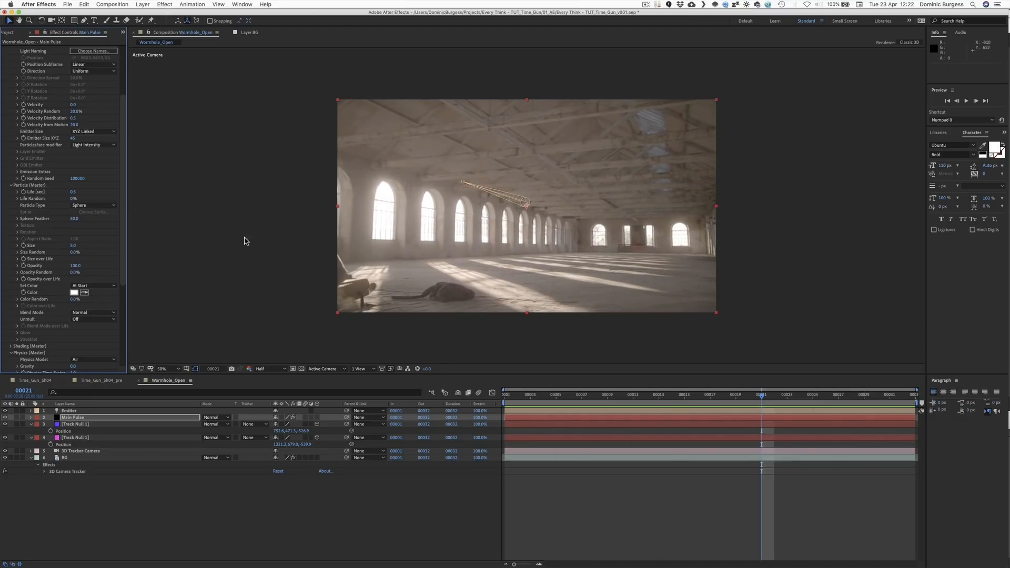
Step: Go to frame 12 and set the emitter's Particles/sec to 10000
drag(761, 395, 646, 398)
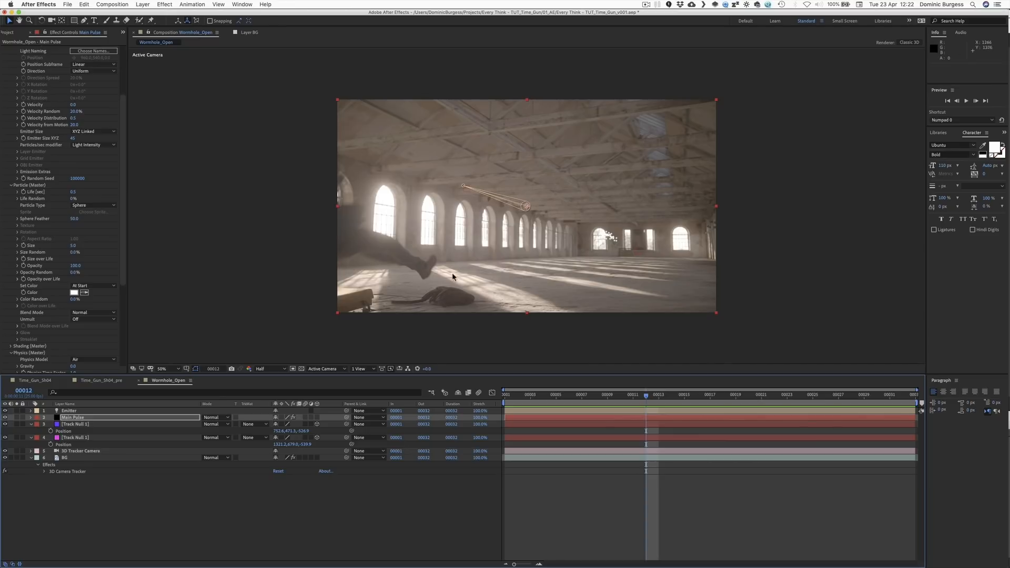
scroll(72, 104, up, 5)
click(73, 101)
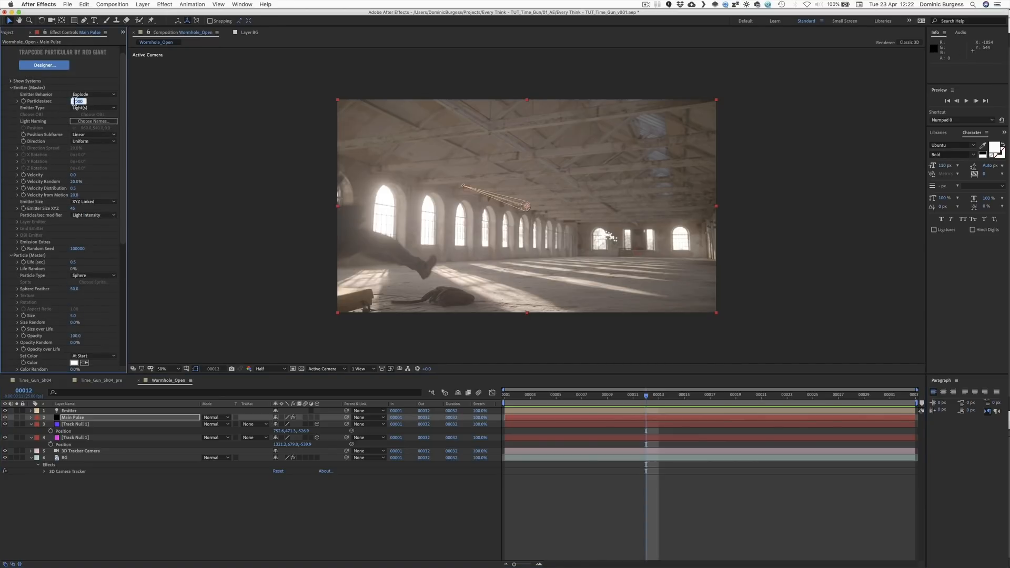
text(10000)
key(Return)
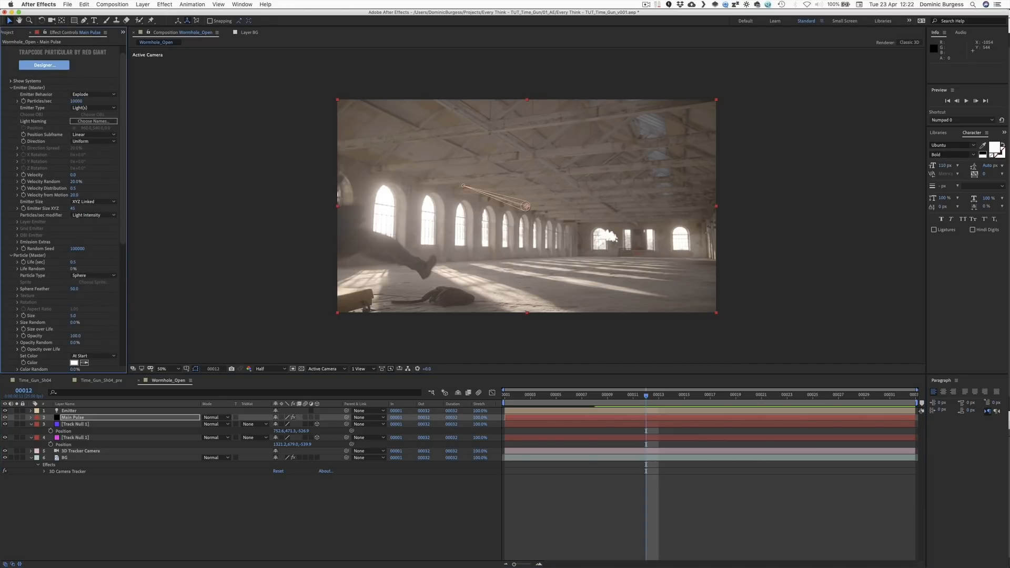
Step: Set the particle Size to 3 and preview the pulse
scroll(77, 283, down, 2)
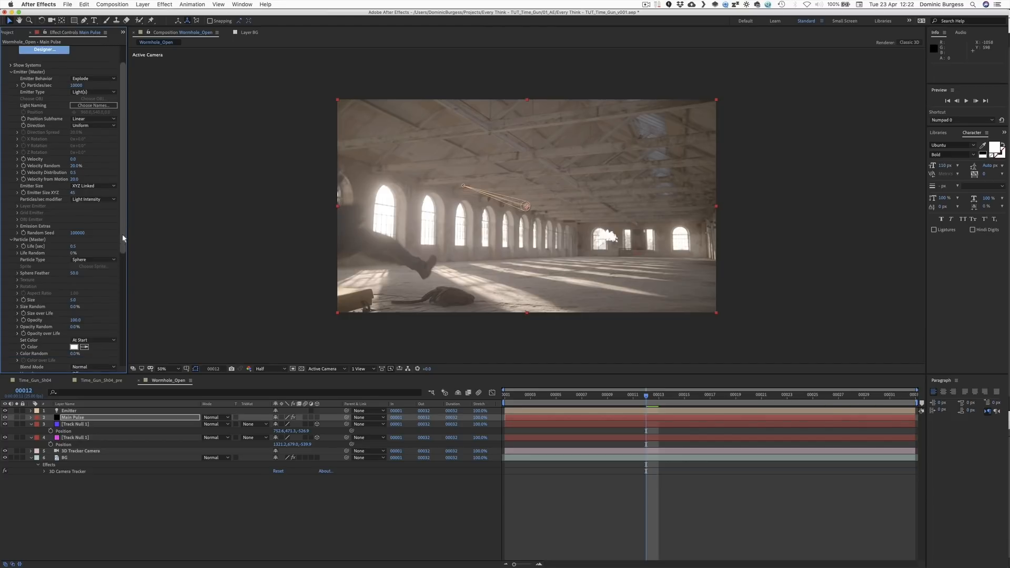
click(73, 296)
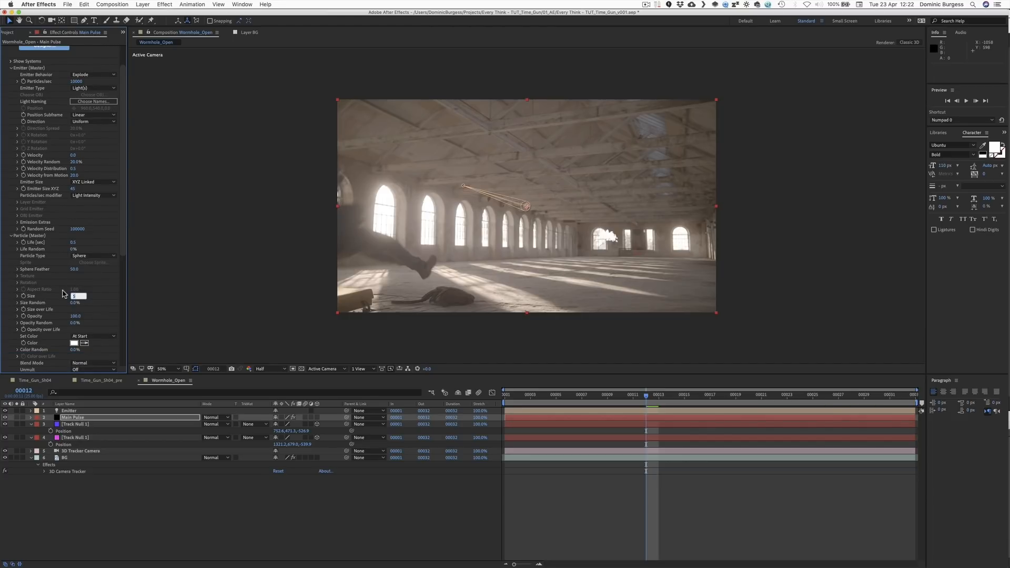
text(3)
key(Return)
key(KP_0)
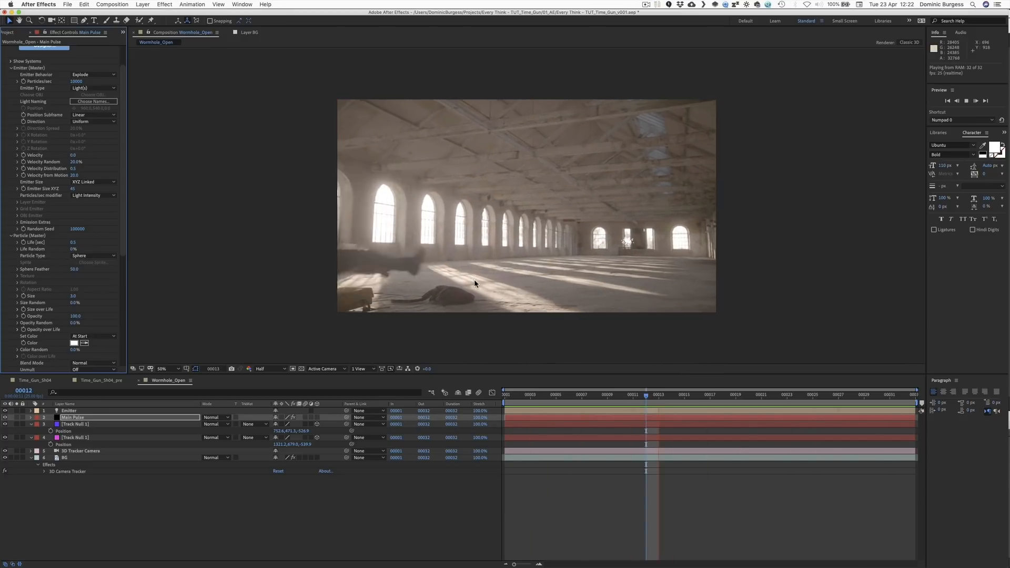
key(KP_0)
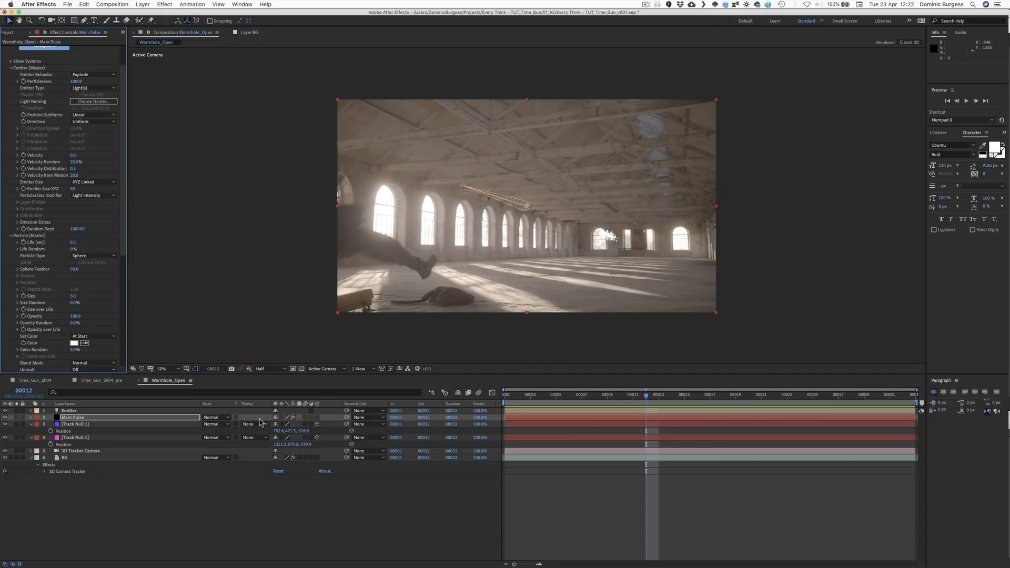
Step: Enable motion blur for the Main Pulse layer and the composition, and preview the shot
click(305, 417)
click(478, 392)
key(KP_0)
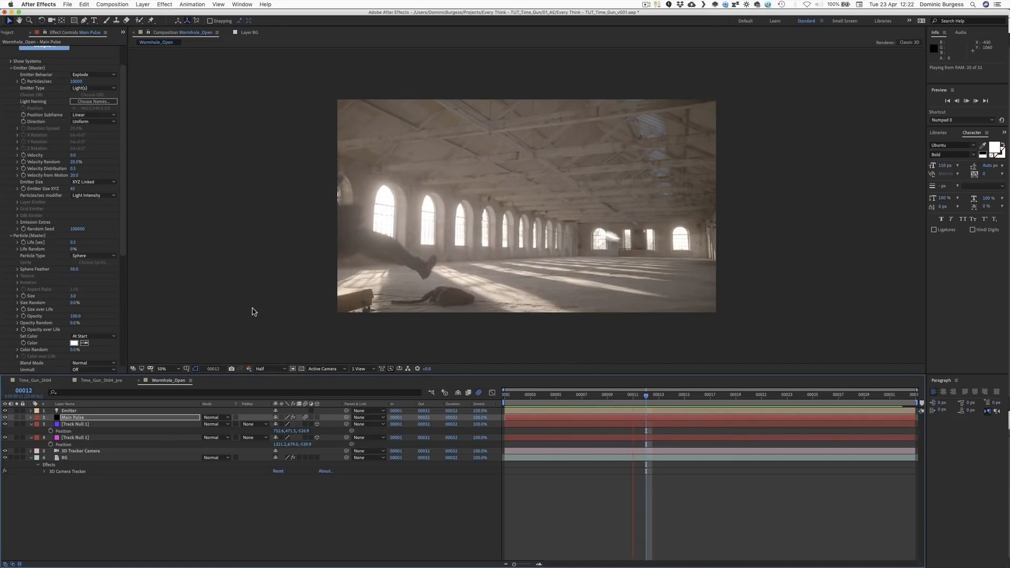
key(KP_0)
Step: Apply the FL Glow effect to the Main Pulse layer
click(93, 417)
key(ctrl+space)
text(glo)
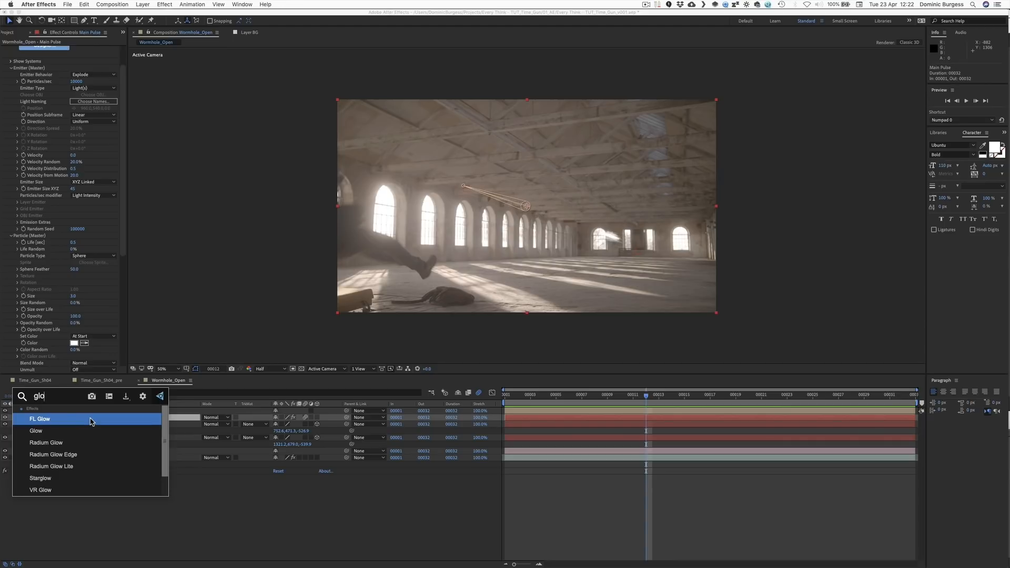
key(Return)
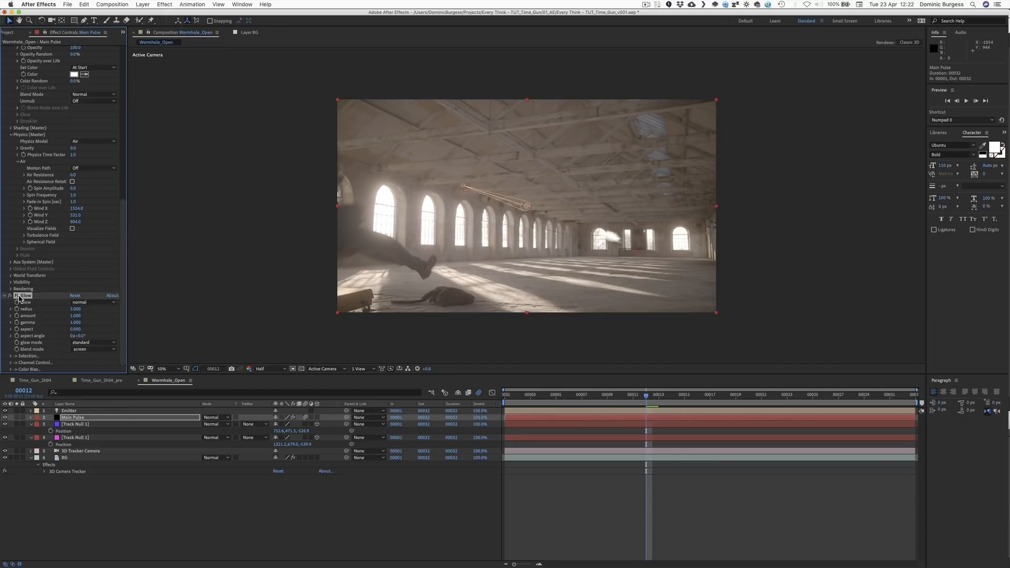
Step: Change the Main Pulse particle color to pale orange FFD79E, checking the pulse at frame 7
mouse_move(656, 401)
mouse_down()
mouse_move(687, 402)
mouse_move(671, 401)
mouse_up()
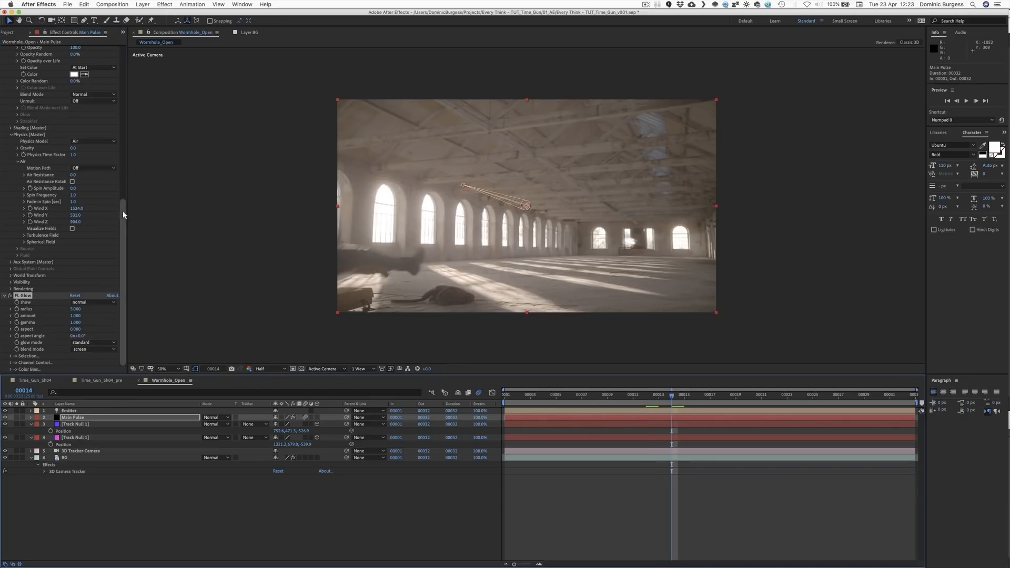
scroll(124, 215, up, 2)
click(585, 395)
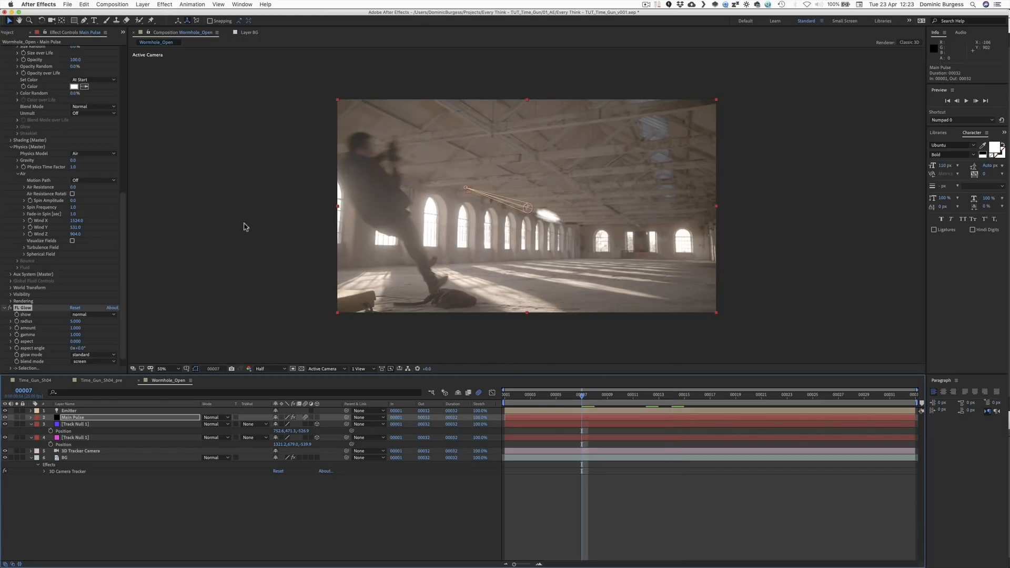
scroll(125, 216, up, 5)
click(74, 150)
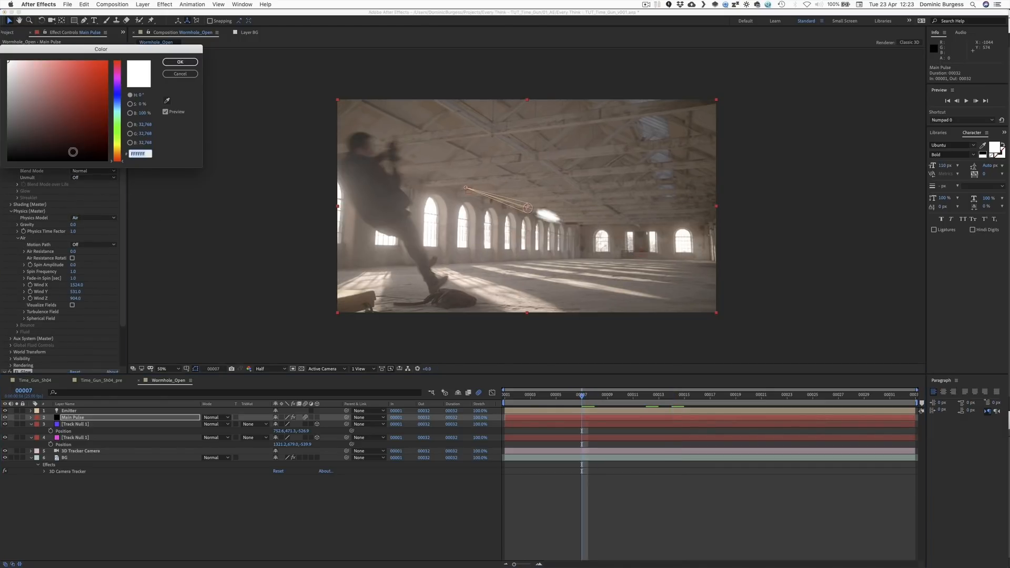
click(116, 146)
click(45, 61)
click(116, 151)
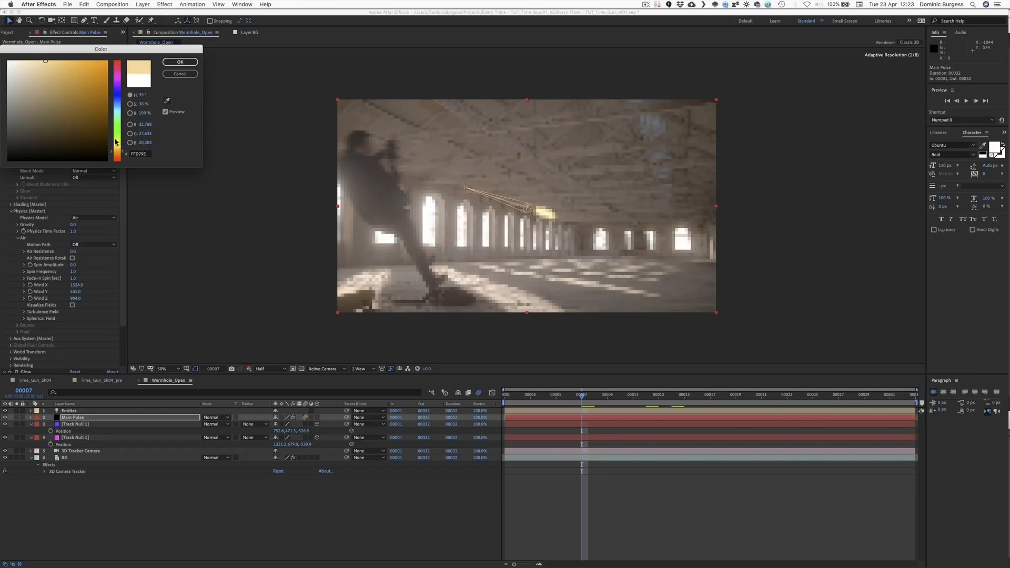
click(179, 62)
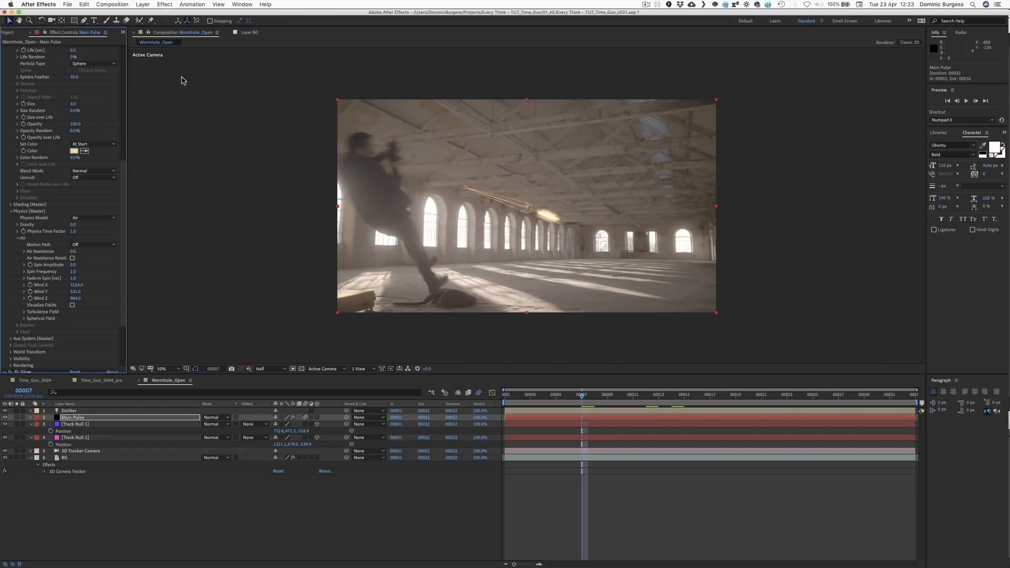
Step: Set the Main Pulse FL Glow radius to 48 and amount to 2.5, and preview the shot
scroll(119, 303, down, 4)
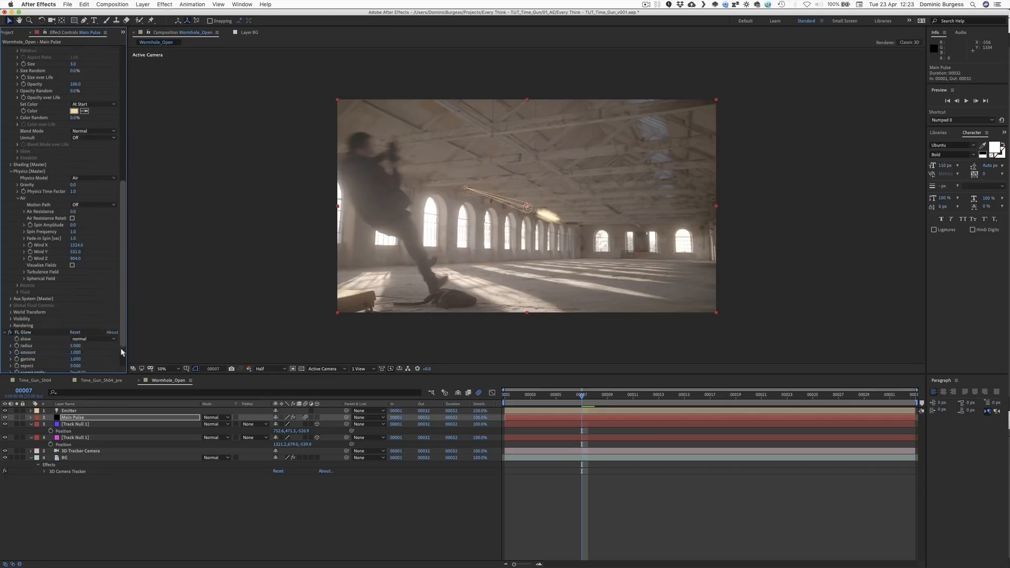
mouse_move(76, 310)
mouse_down()
mouse_move(116, 318)
mouse_move(72, 307)
mouse_up()
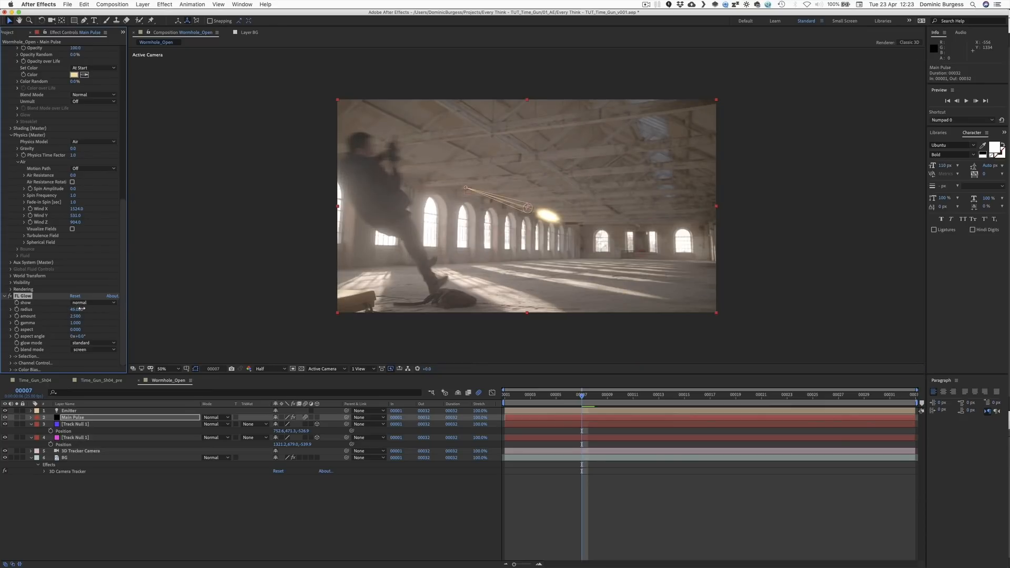
key(space)
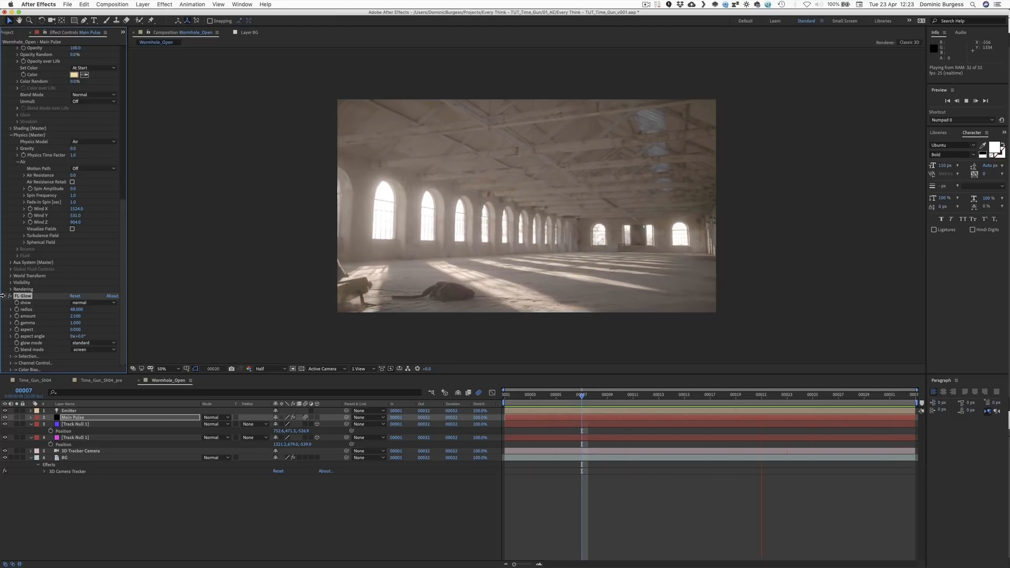
key(space)
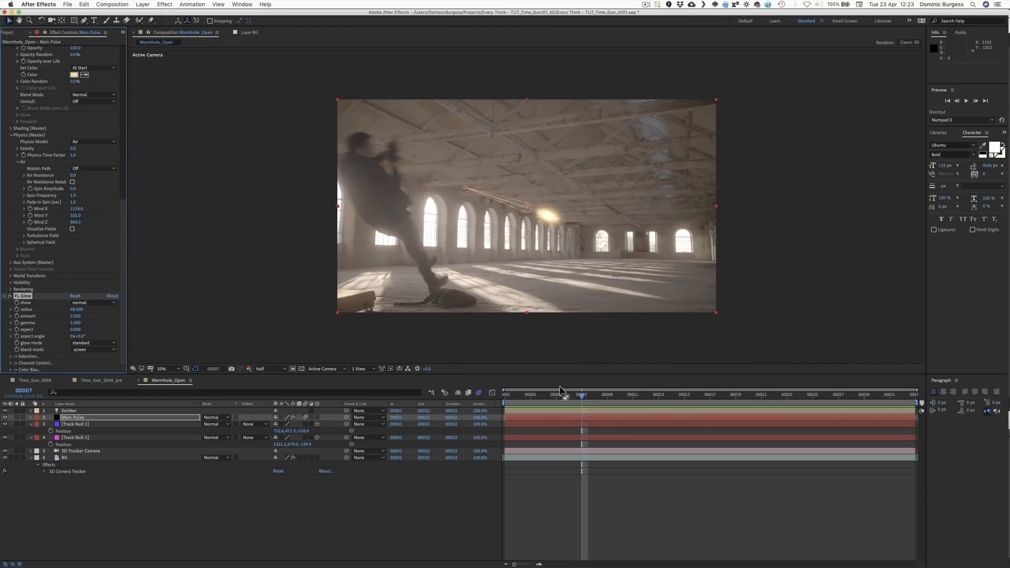
drag(582, 396, 724, 410)
click(581, 397)
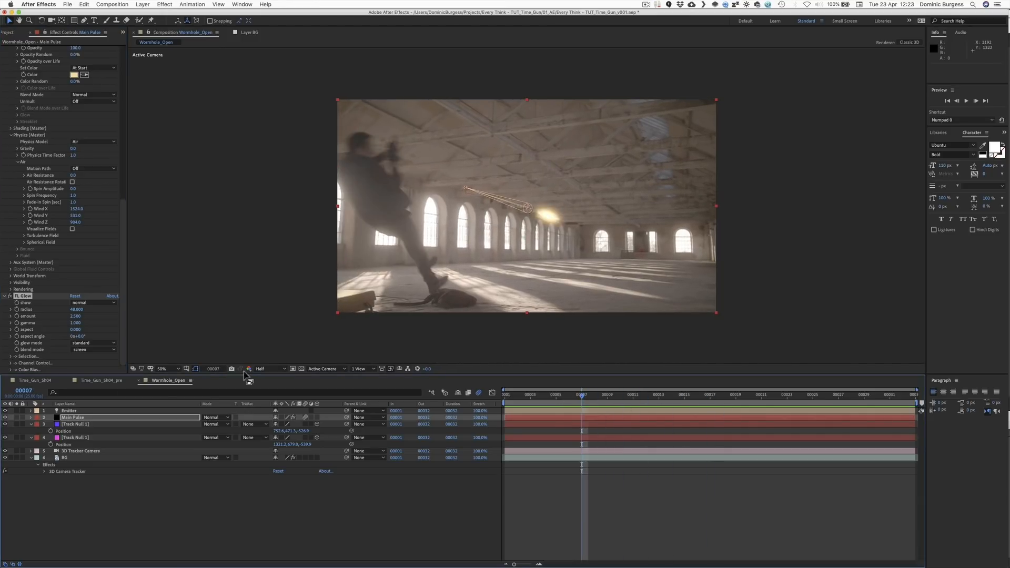
Step: Duplicate the Main Pulse layer and rename the copy Main Pulse - Blue
click(72, 418)
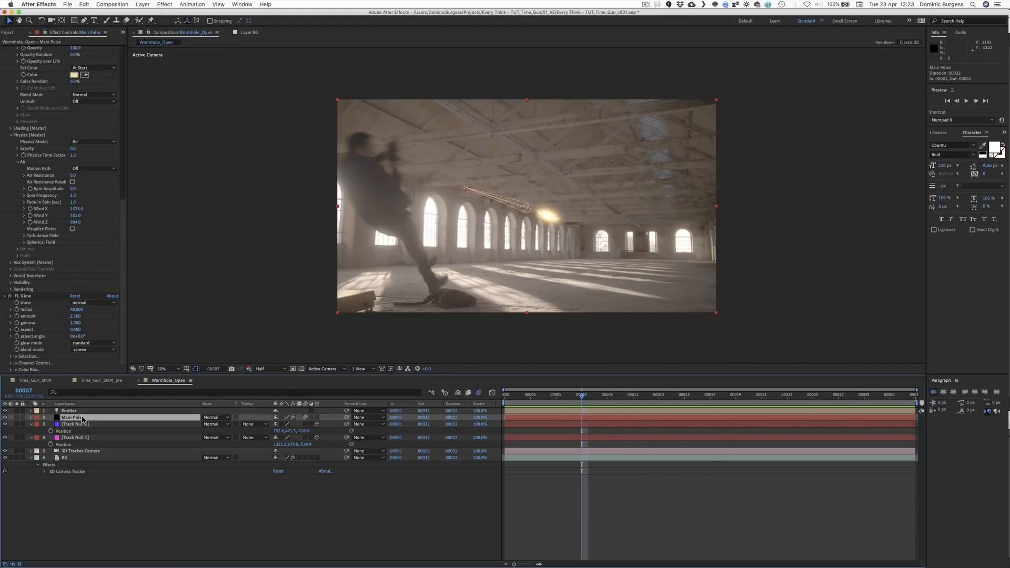
key(super+d)
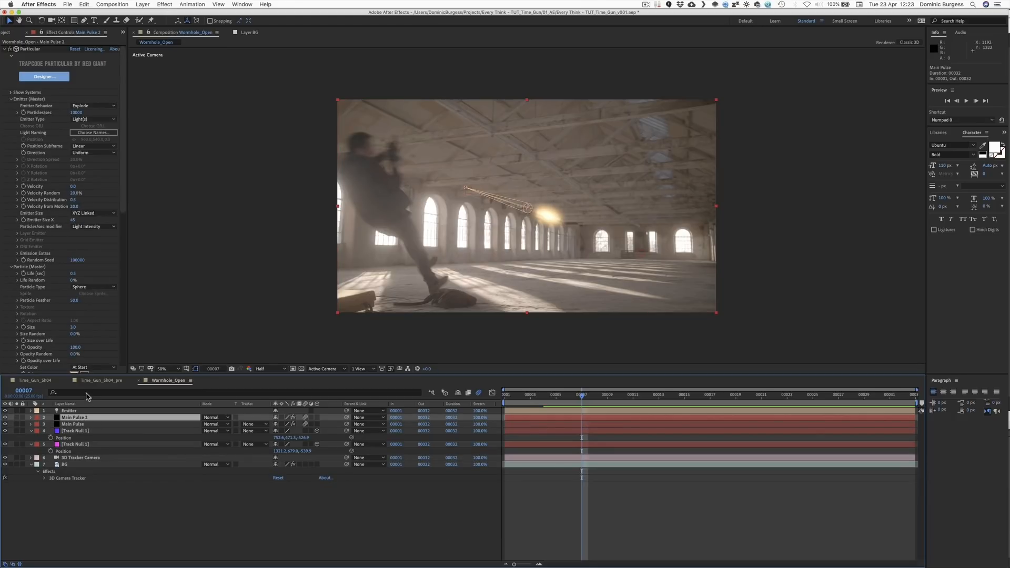
key(Return)
text(- )
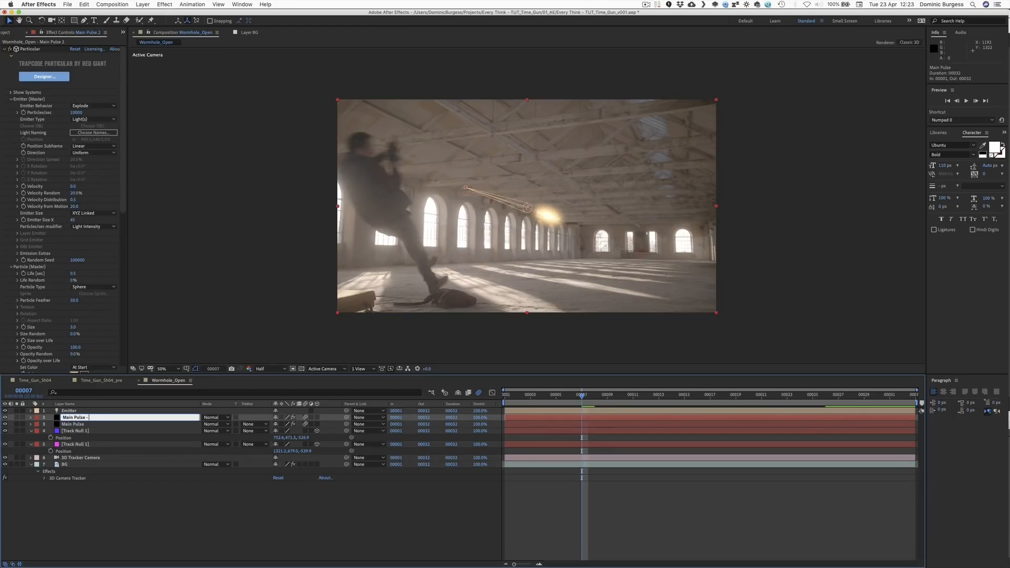
text(Blue)
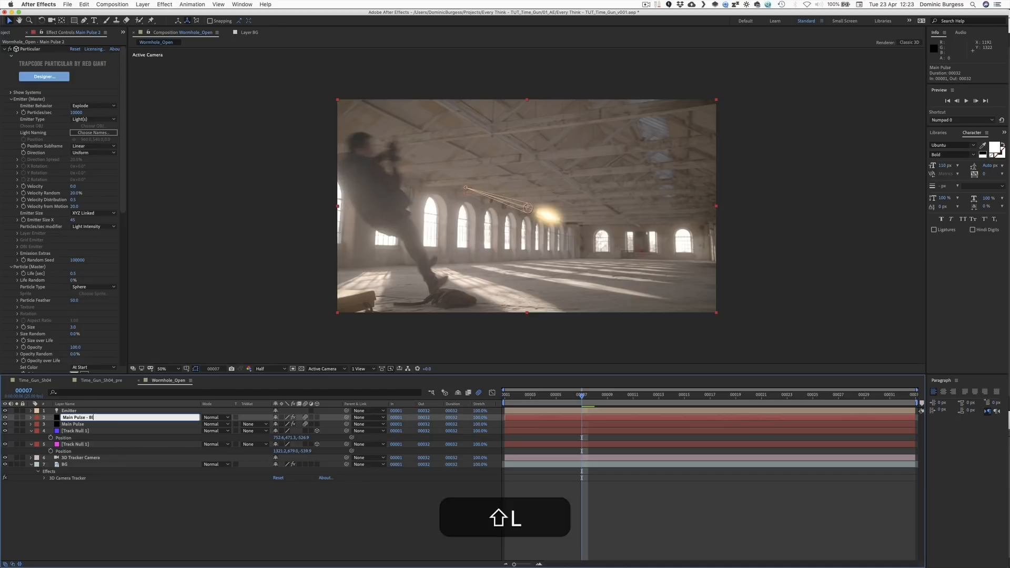
key(Return)
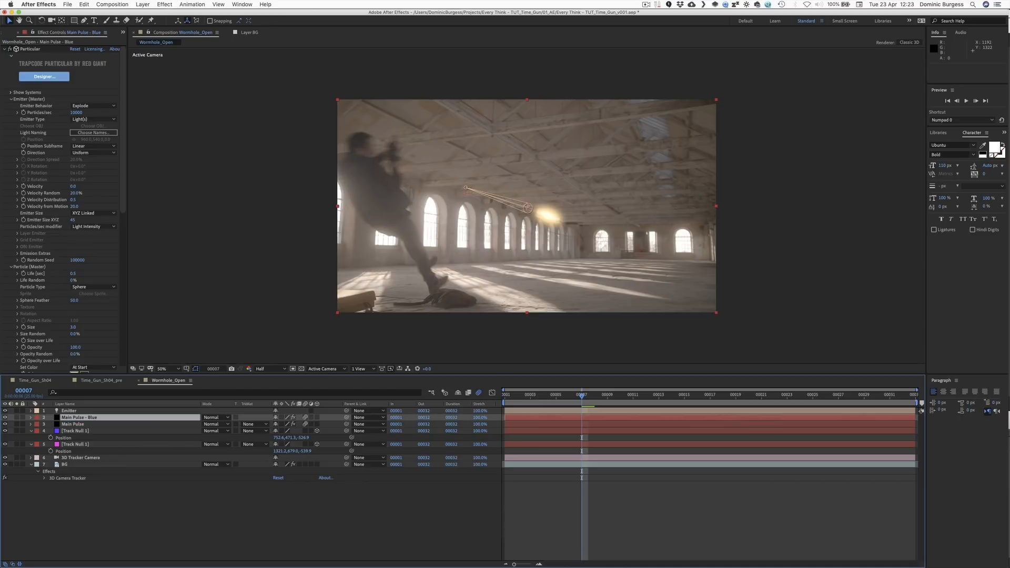
Step: Examine the blue electricity frames in the Time_Gun_Sh04 composition for reference and return to Wormhole_Open
click(35, 380)
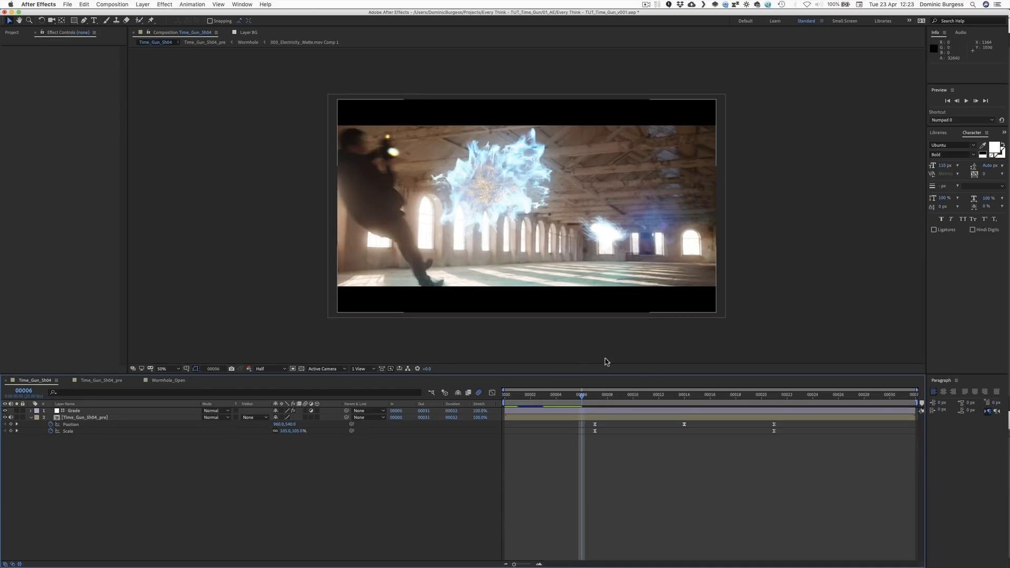
drag(582, 401, 632, 401)
click(167, 380)
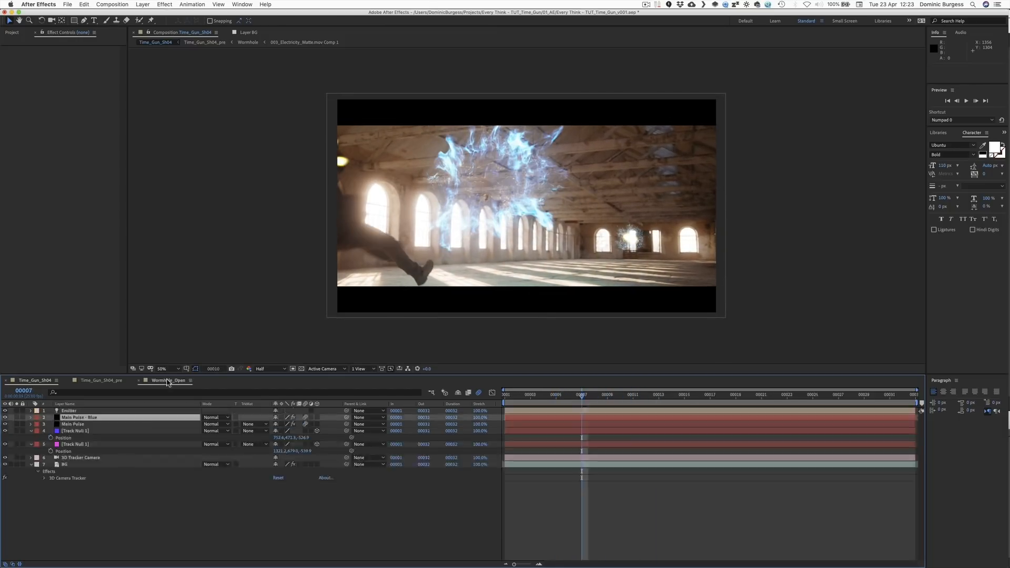
Step: Go to frame 9 and turn off the FL Glow effect on the Main Pulse - Blue layer
drag(594, 398, 607, 398)
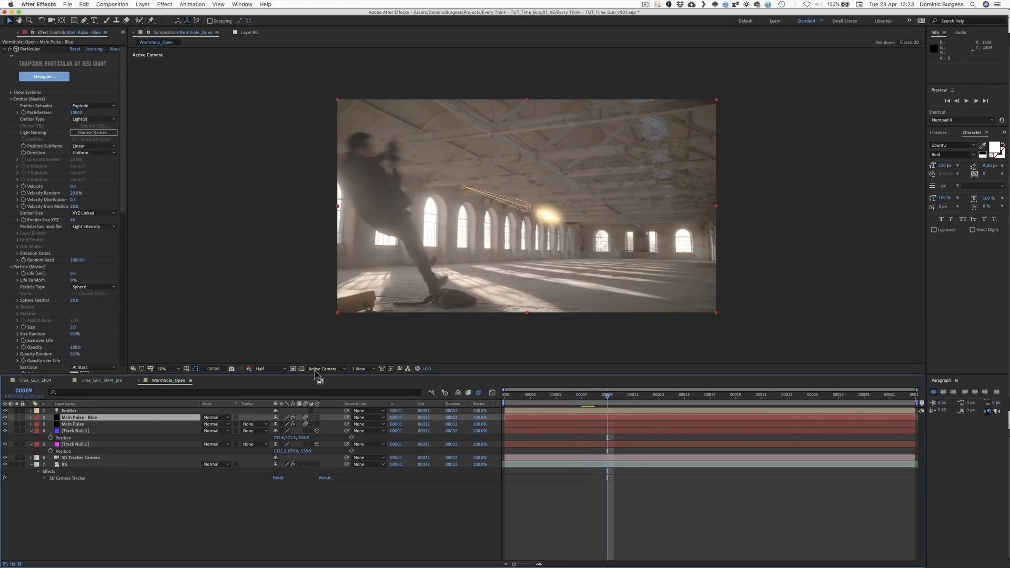
scroll(125, 307, down, 5)
scroll(125, 305, down, 5)
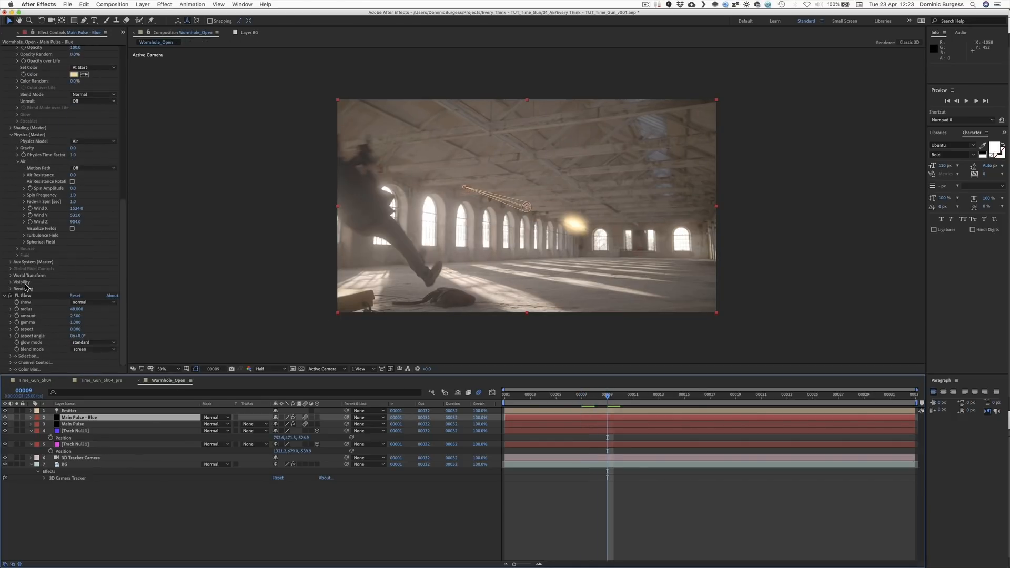
click(9, 296)
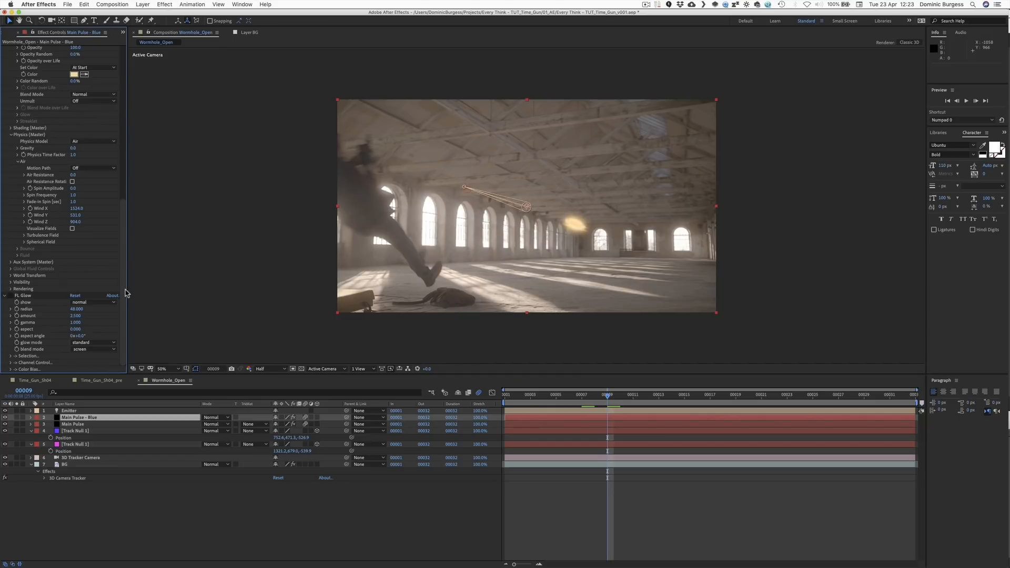
Step: Change the particle color of the Main Pulse - Blue layer to light blue
scroll(125, 293, up, 5)
click(74, 203)
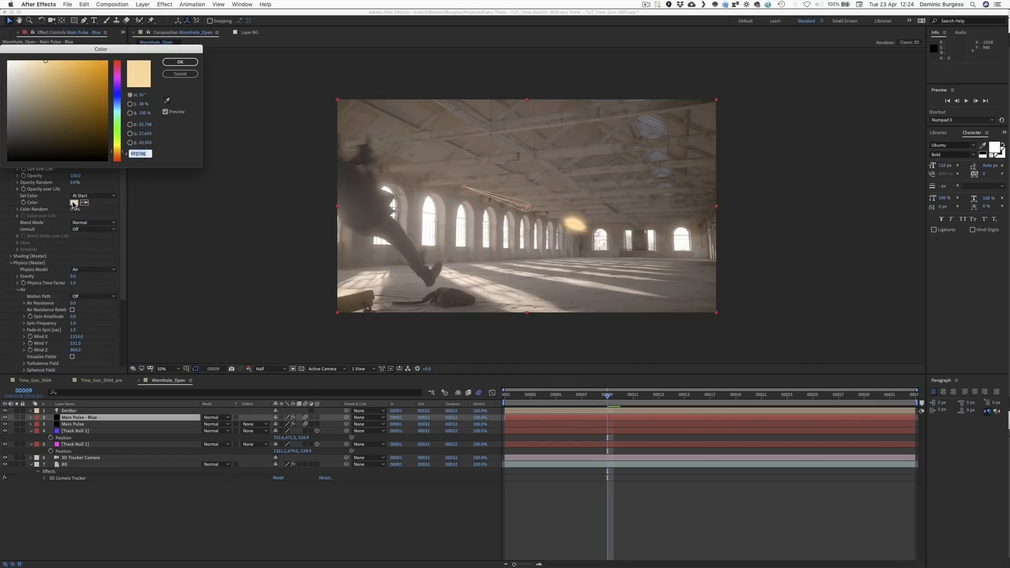
click(112, 104)
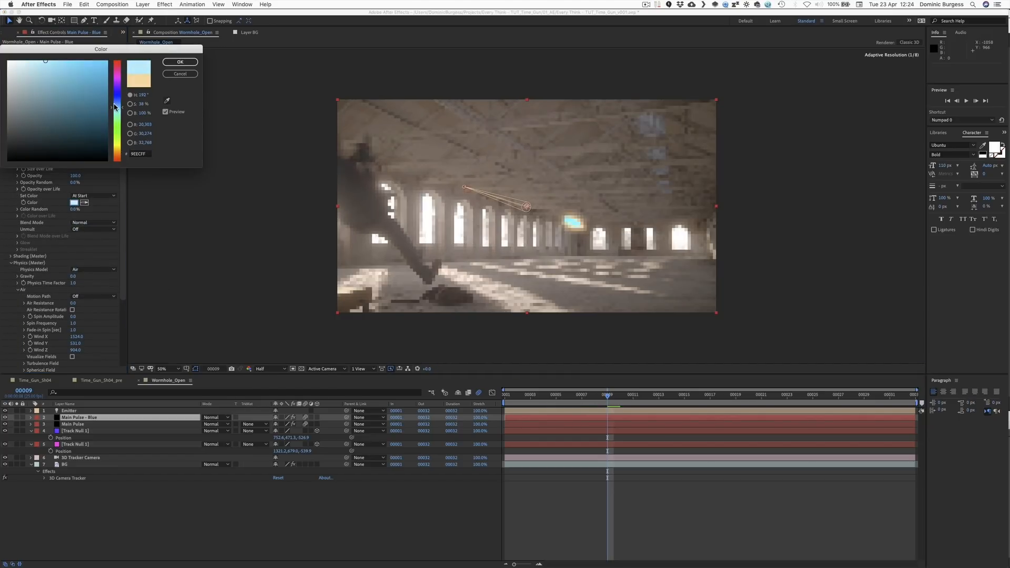
click(168, 62)
Step: Set the Main Pulse - Blue layer's blending mode to Add and its Emitter Size XYZ to 130
drag(122, 207, 126, 172)
click(218, 418)
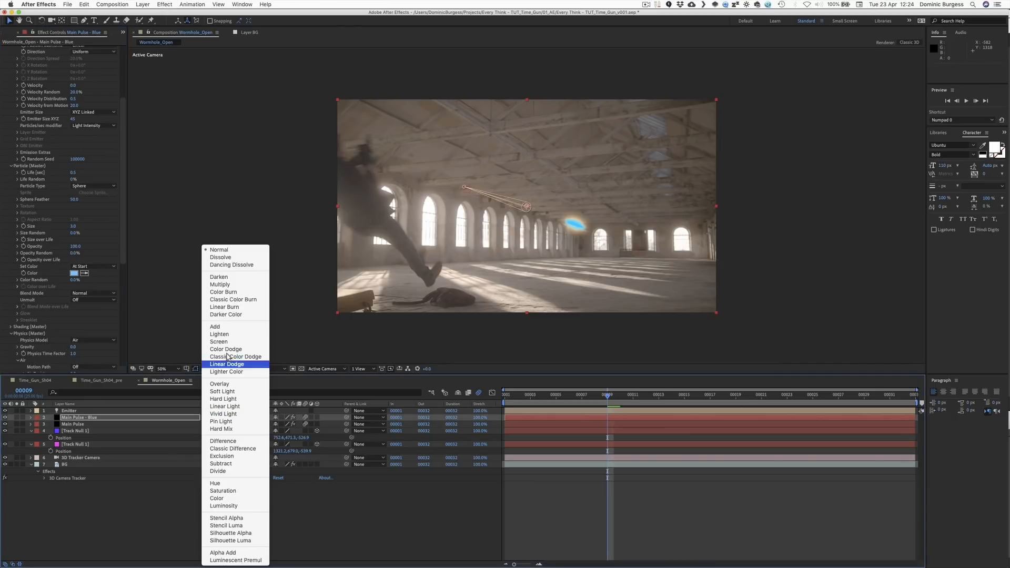
click(229, 328)
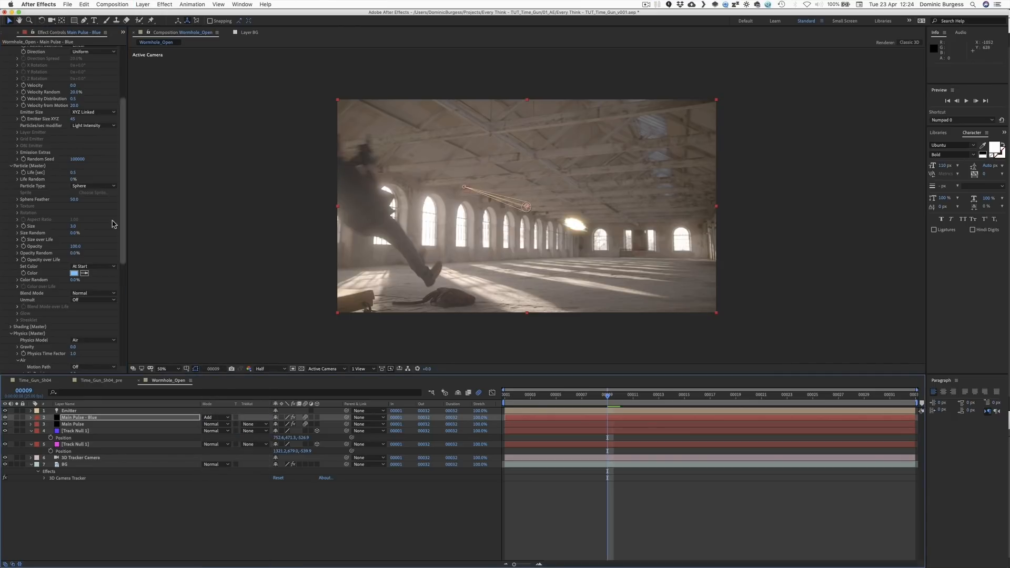
scroll(121, 244, up, 5)
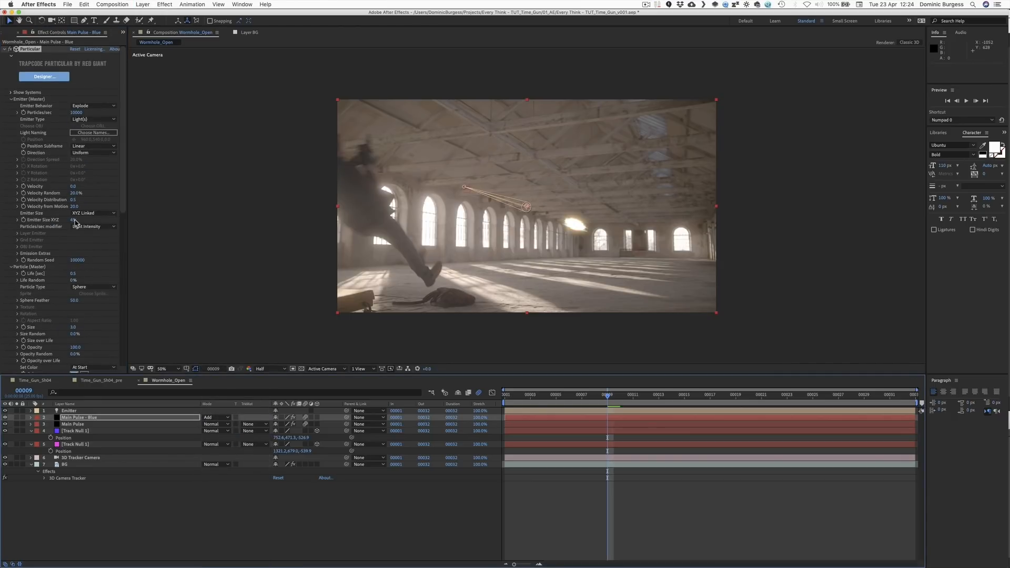
drag(74, 219, 99, 226)
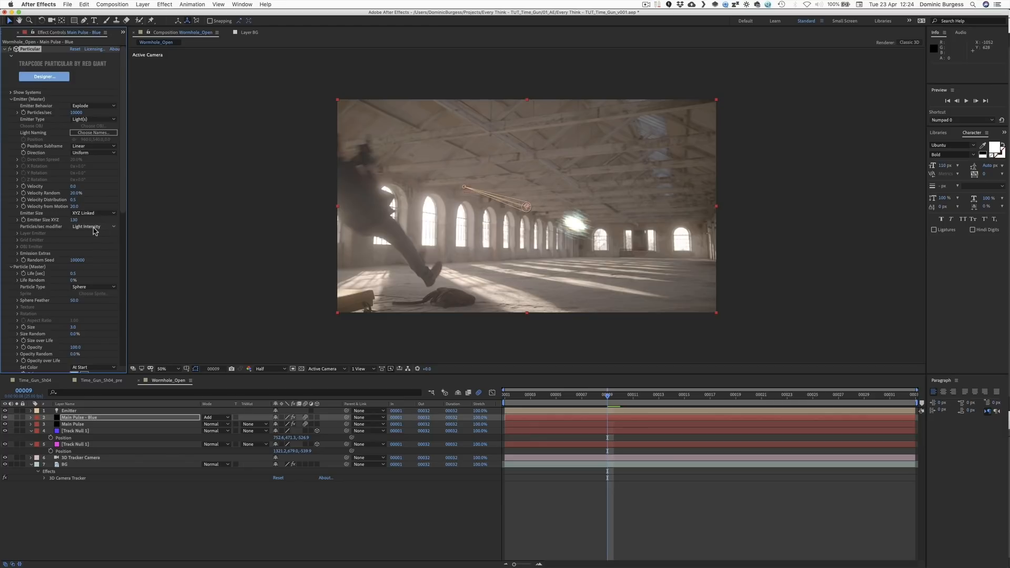
Step: Raise the Affect Position value in the blue layer's Air Turbulence Field and preview the pulse
scroll(123, 208, down, 10)
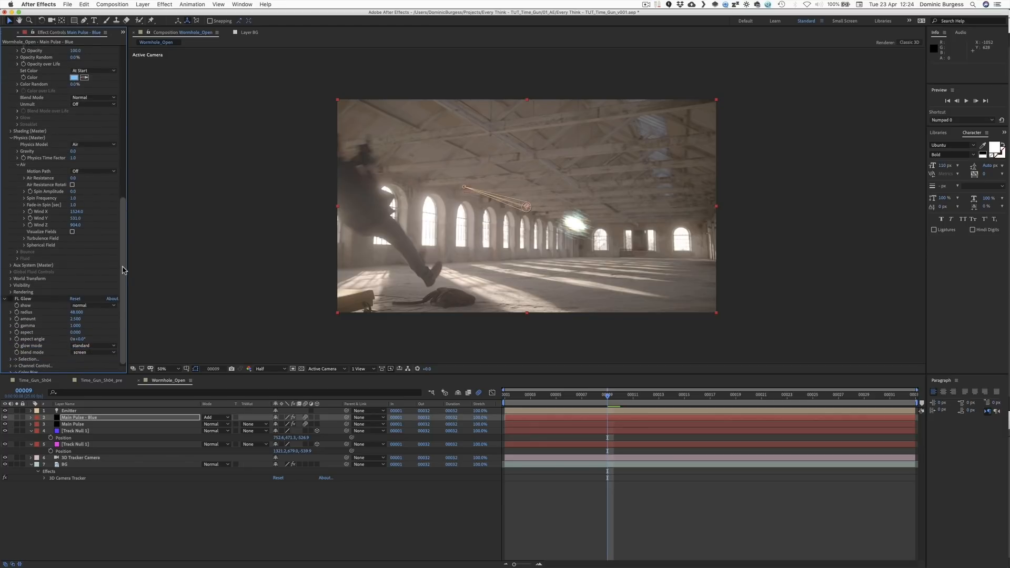
scroll(122, 271, down, 1)
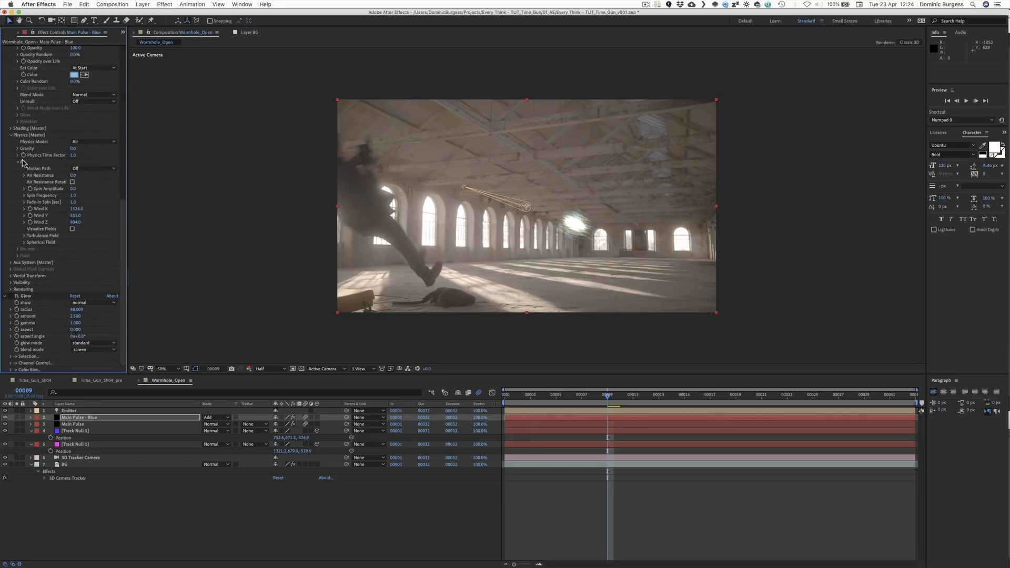
click(24, 236)
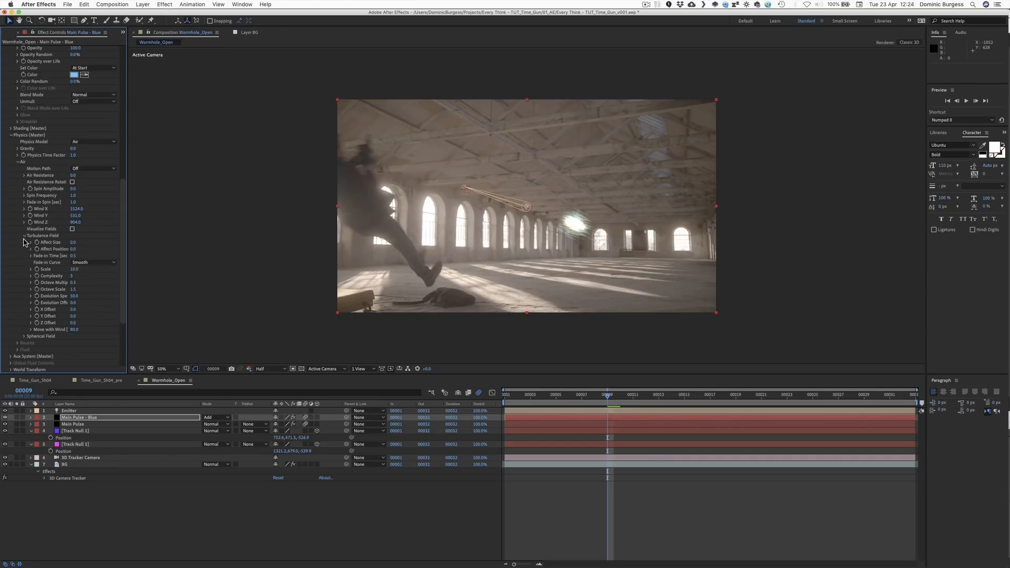
click(73, 249)
key(Return)
key(space)
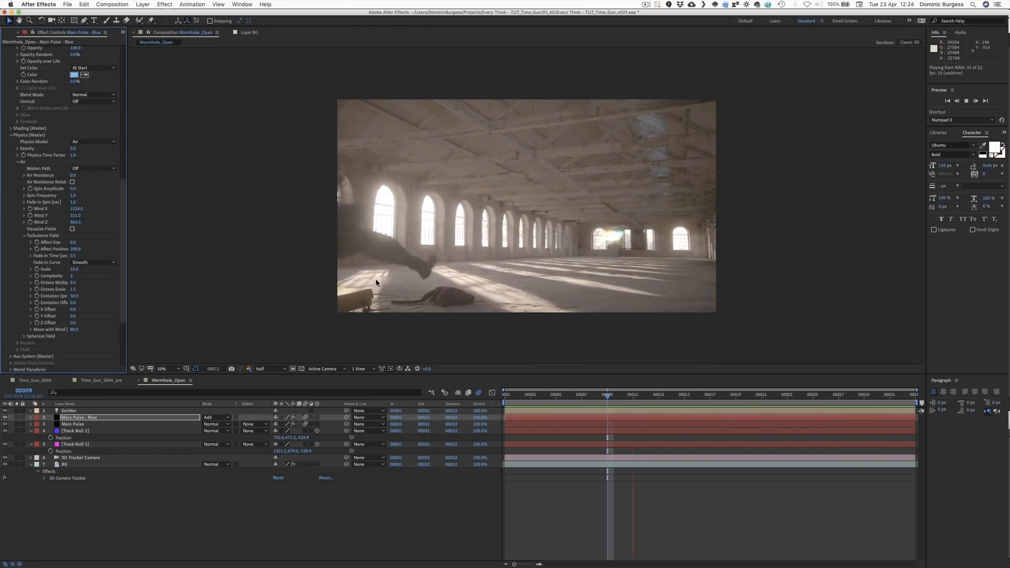
key(space)
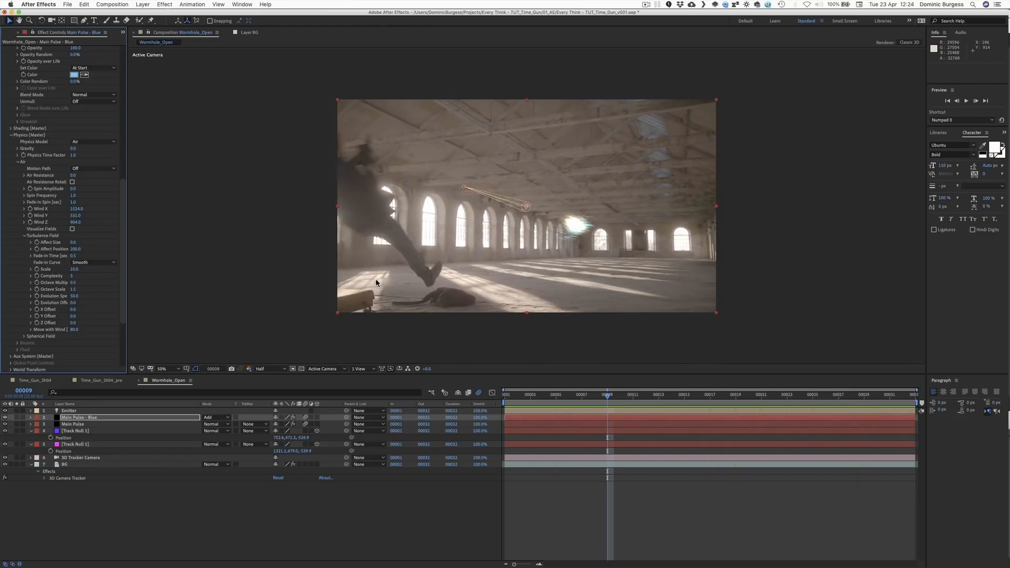
Step: Go to frame 5, set the Turbulence Field's Fade-in Time to 0.2 seconds, and preview the shot
drag(678, 398, 556, 395)
click(73, 256)
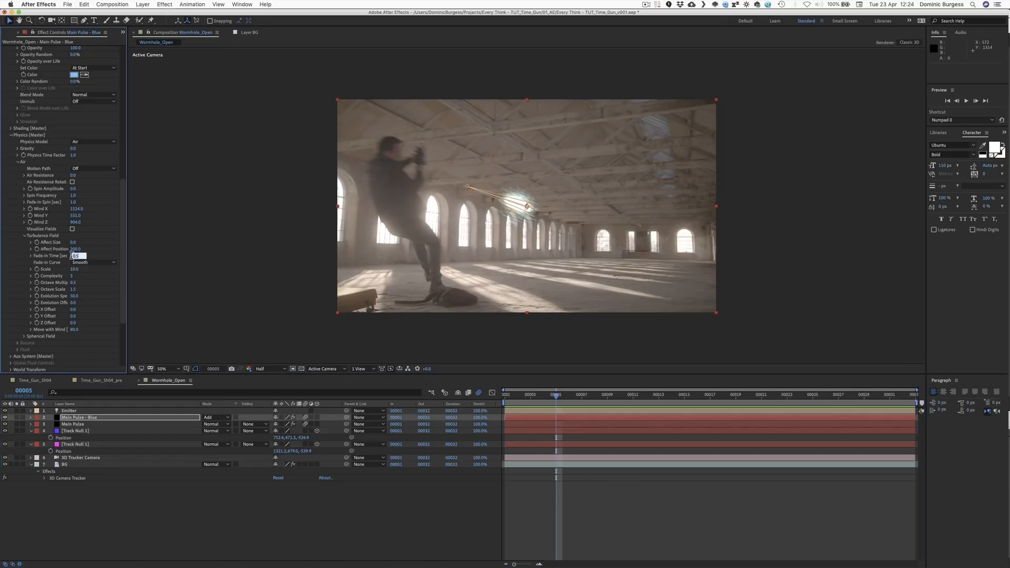
key(Return)
click(74, 257)
key(Return)
key(space)
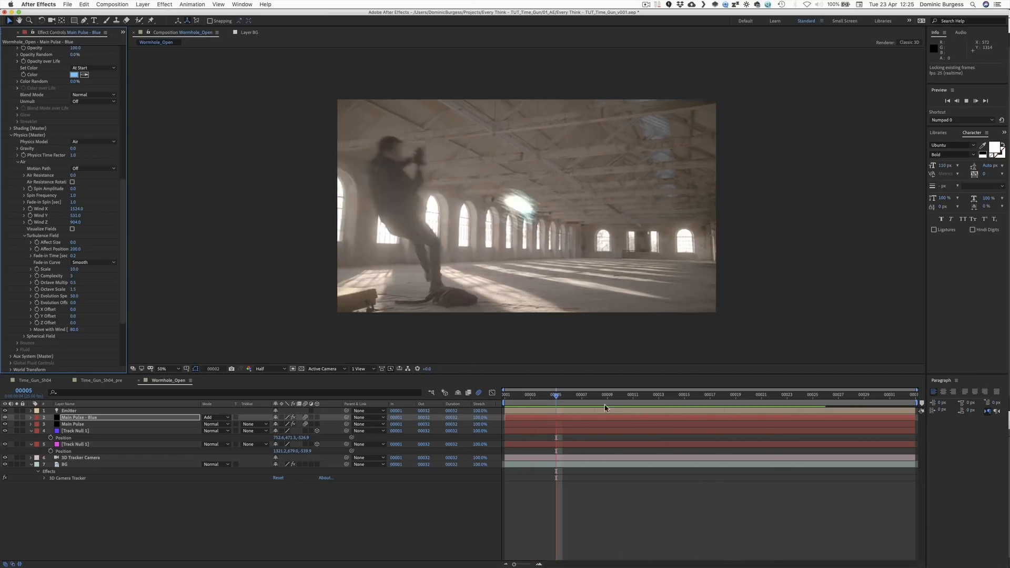
key(space)
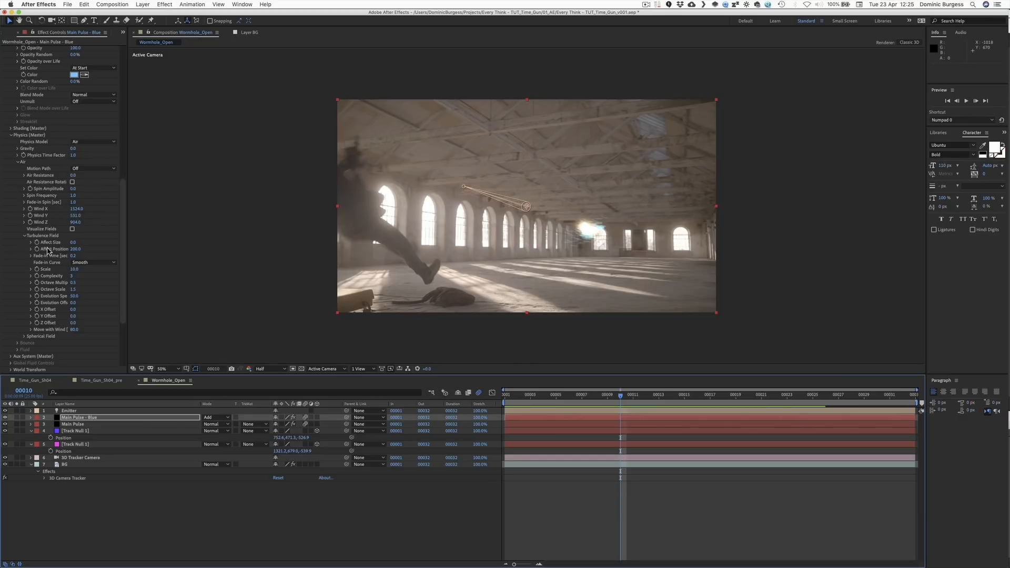
Step: Set the Turbulence Field Scale of the Main Pulse - Blue layer to 20 and preview the shot
click(74, 270)
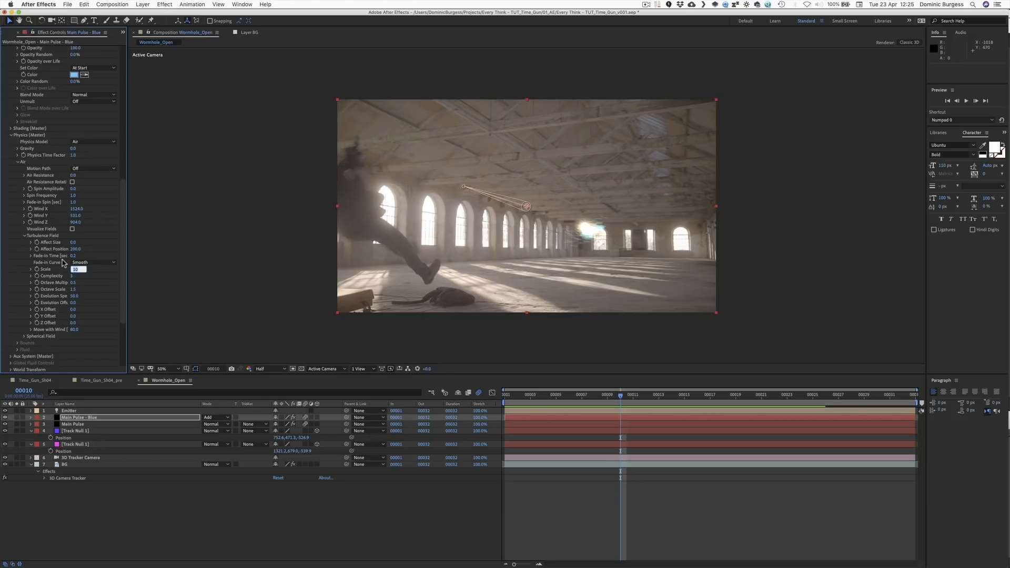
key(Return)
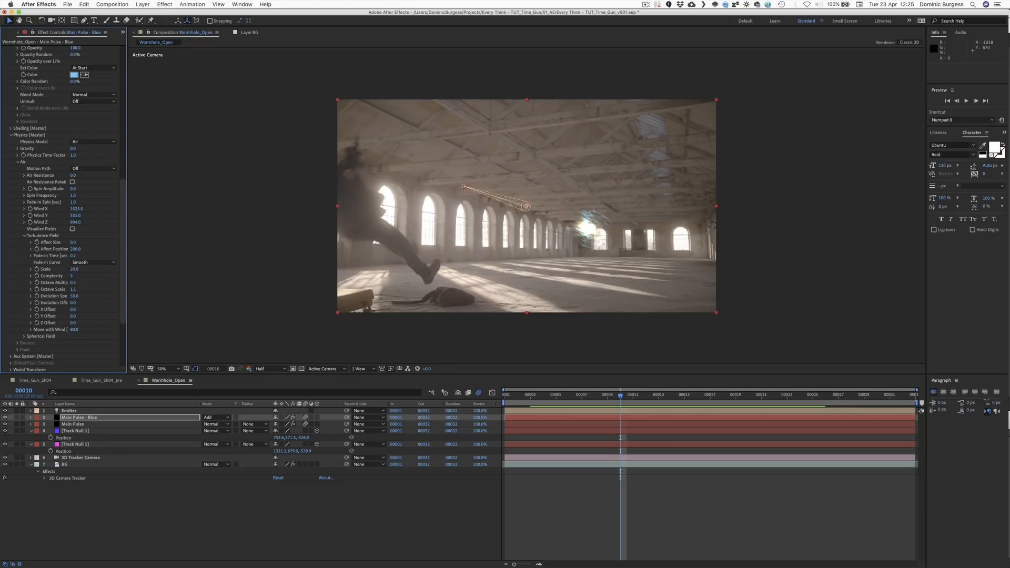
key(space)
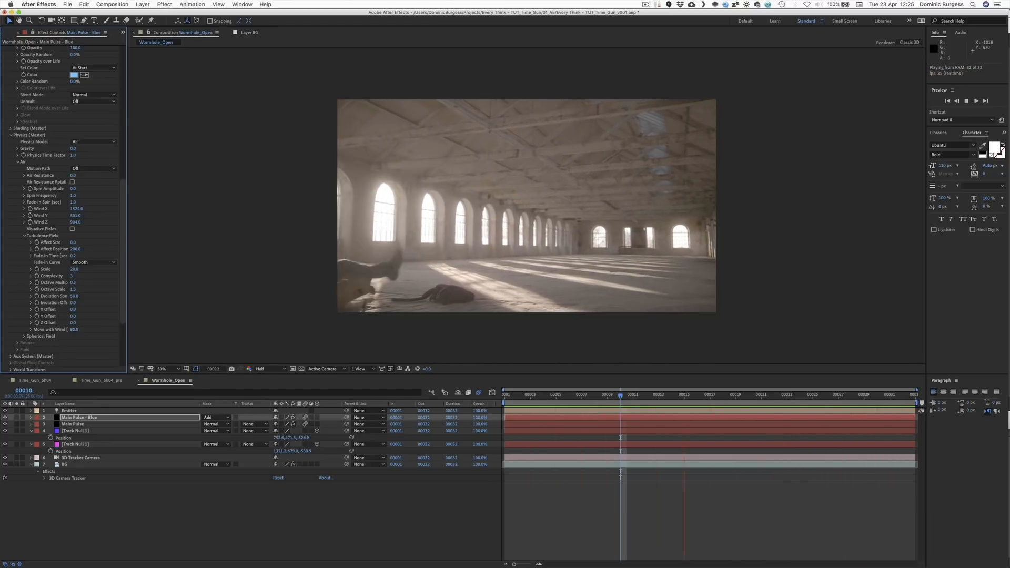
key(space)
Step: Set the blue pulse's particle Life Random and Size Random to 30% each
drag(127, 204, 126, 118)
click(73, 176)
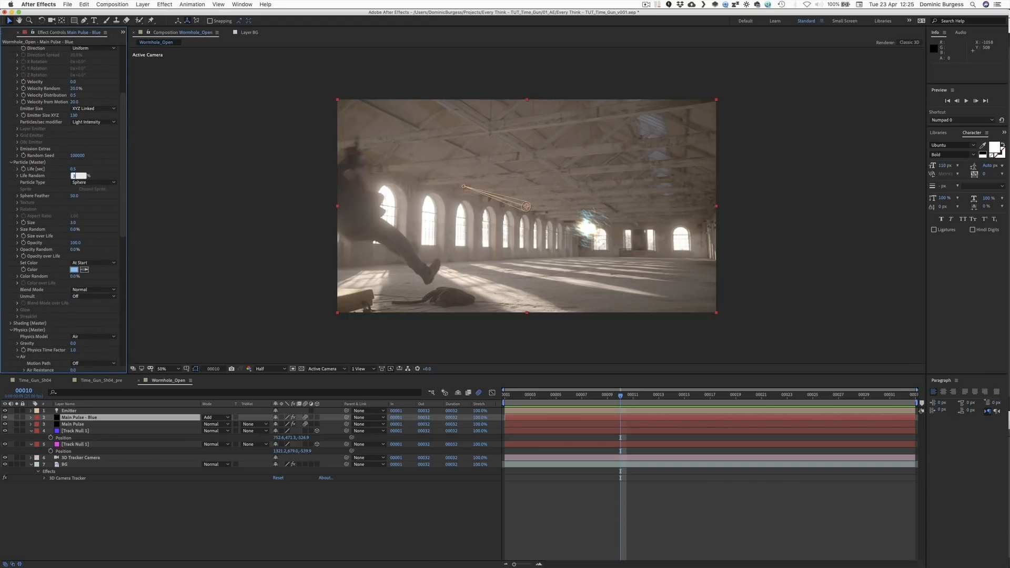
key(Return)
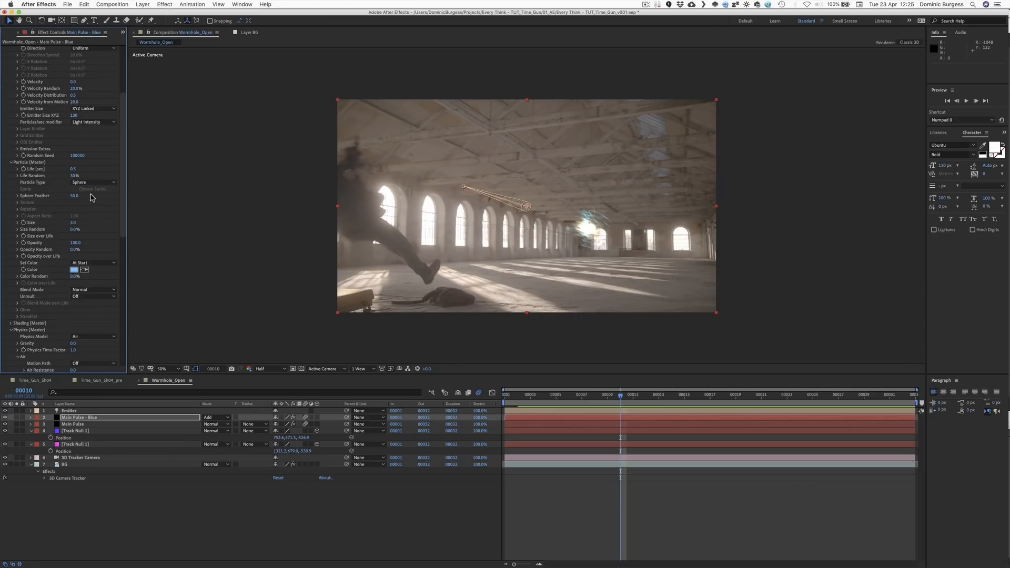
click(74, 229)
text(30)
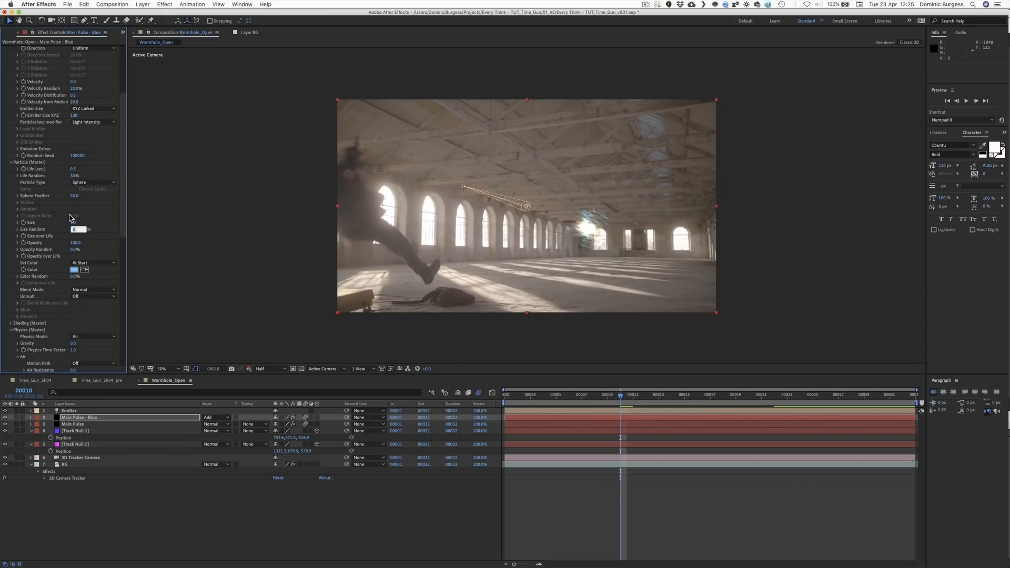
key(Return)
Step: Try a particle Life of 0.3 seconds on the blue pulse and preview it
click(70, 169)
text(.3)
key(Return)
key(space)
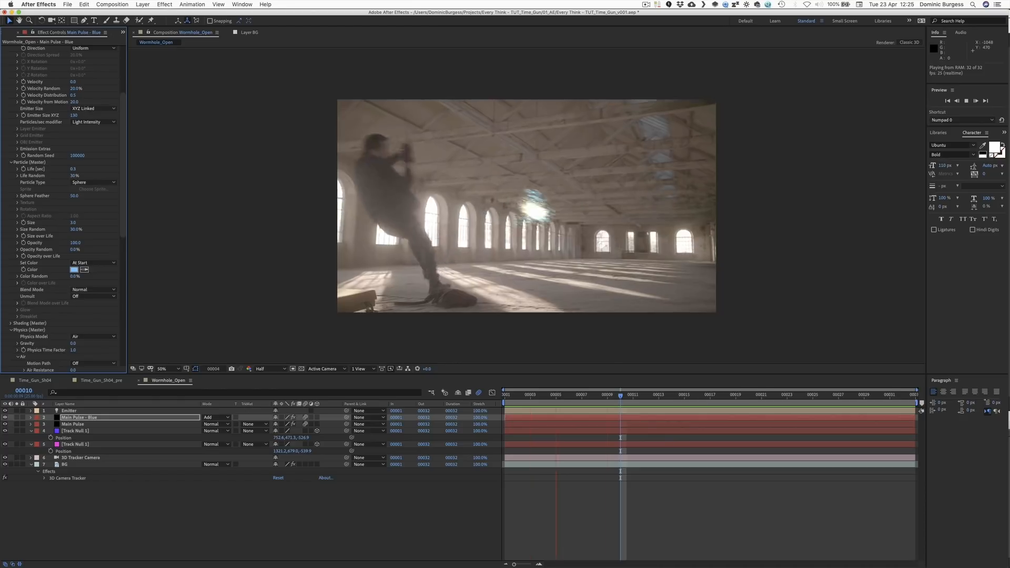
key(space)
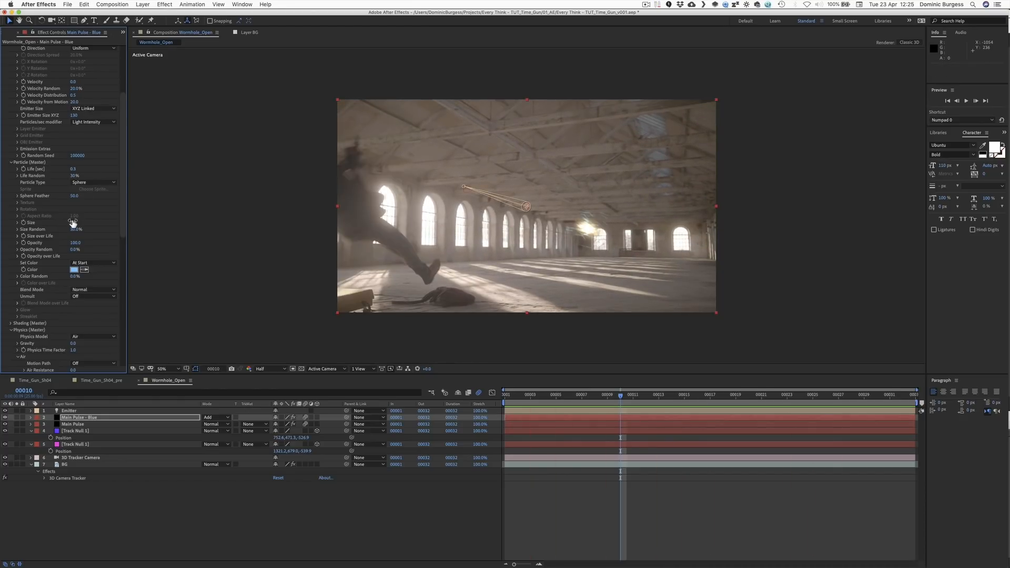
Step: Set the blue pulse's particle Life to 0.4 seconds, preview it, and inspect the pulse at frame 11
click(73, 168)
text(.4)
key(Return)
key(space)
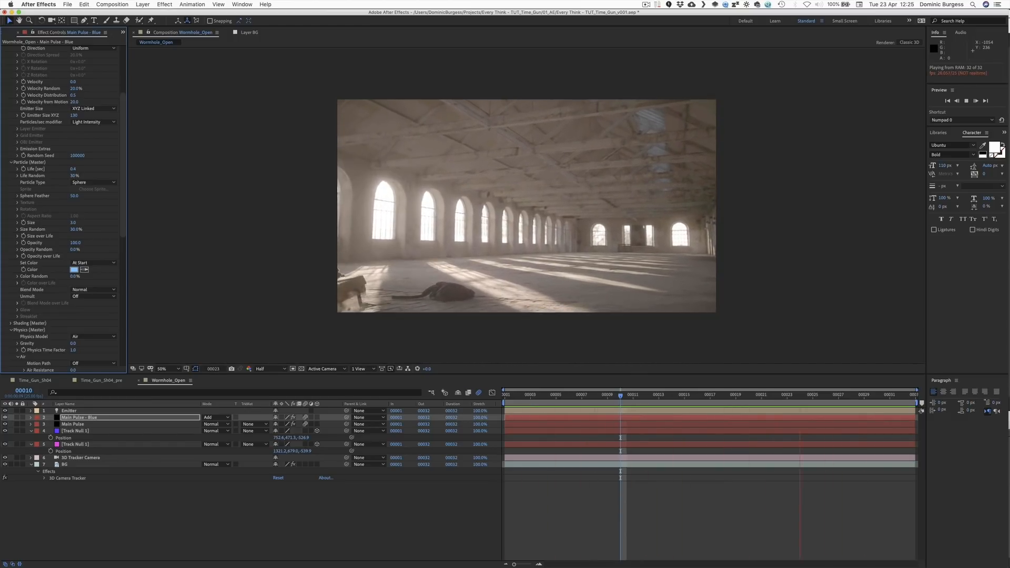
key(space)
mouse_move(641, 392)
mouse_down()
mouse_move(581, 395)
mouse_move(632, 394)
mouse_up()
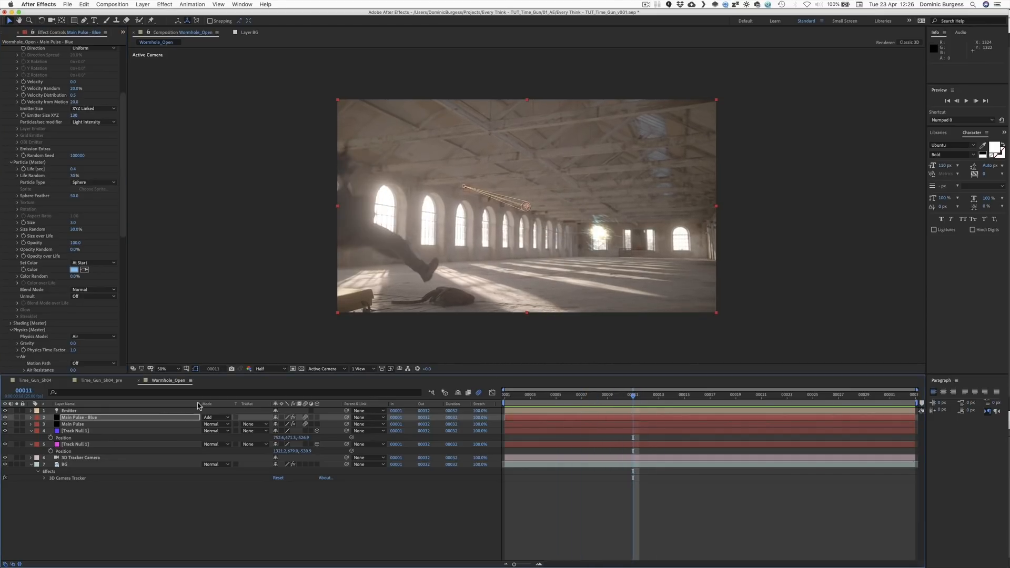
Step: Examine the finished wormhole opening around frame 6 in Time_Gun_Sh04, and return to the Wormhole_Open composition
click(33, 380)
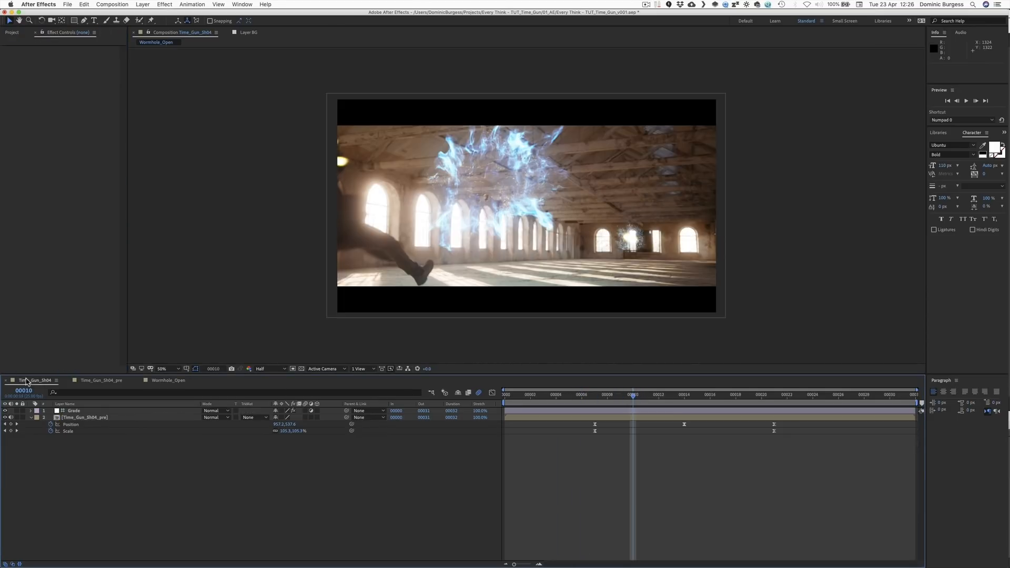
drag(611, 388, 582, 394)
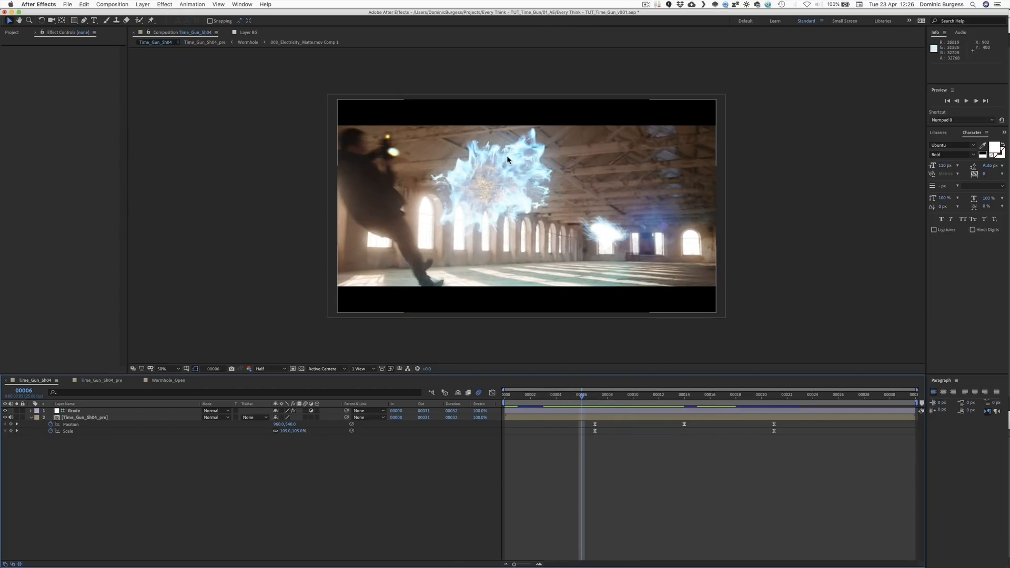
mouse_move(593, 395)
mouse_down()
mouse_move(672, 395)
mouse_move(531, 395)
mouse_move(670, 405)
mouse_move(582, 403)
mouse_up()
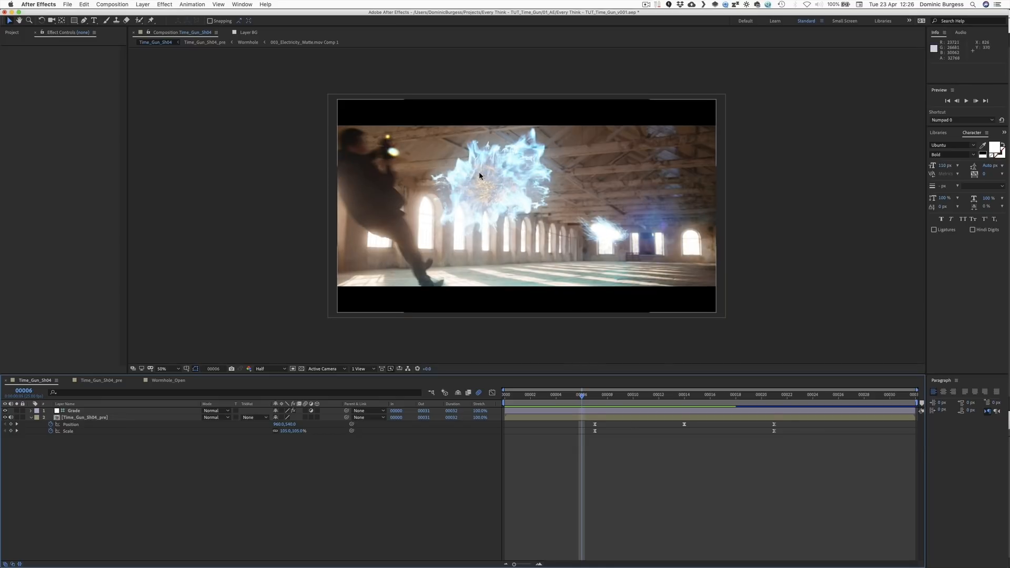
click(167, 380)
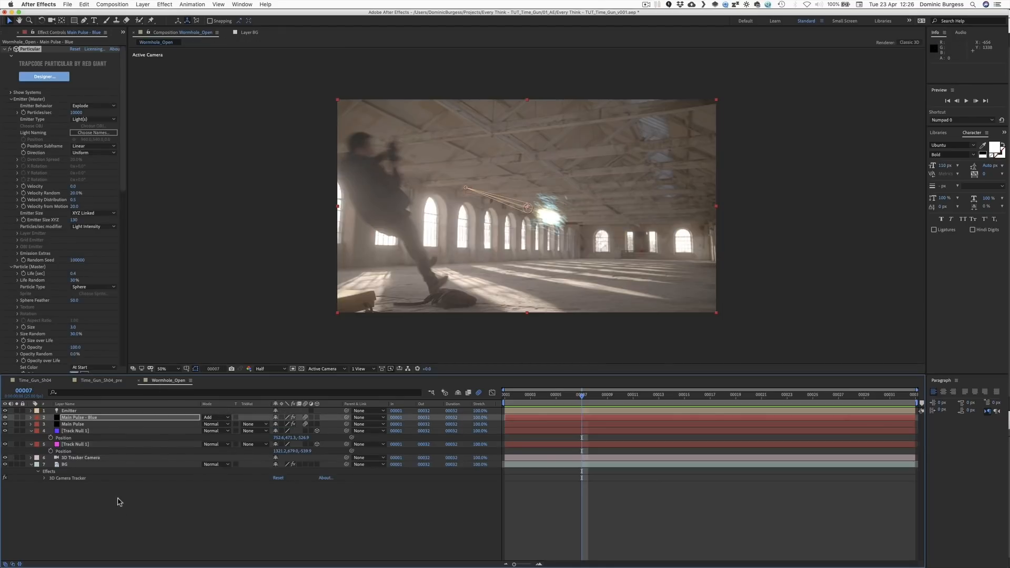
Step: Look through the stock shockwave clips, playing and scrubbing Shockwave_14.mov to examine how its shockwave develops
click(118, 502)
click(8, 34)
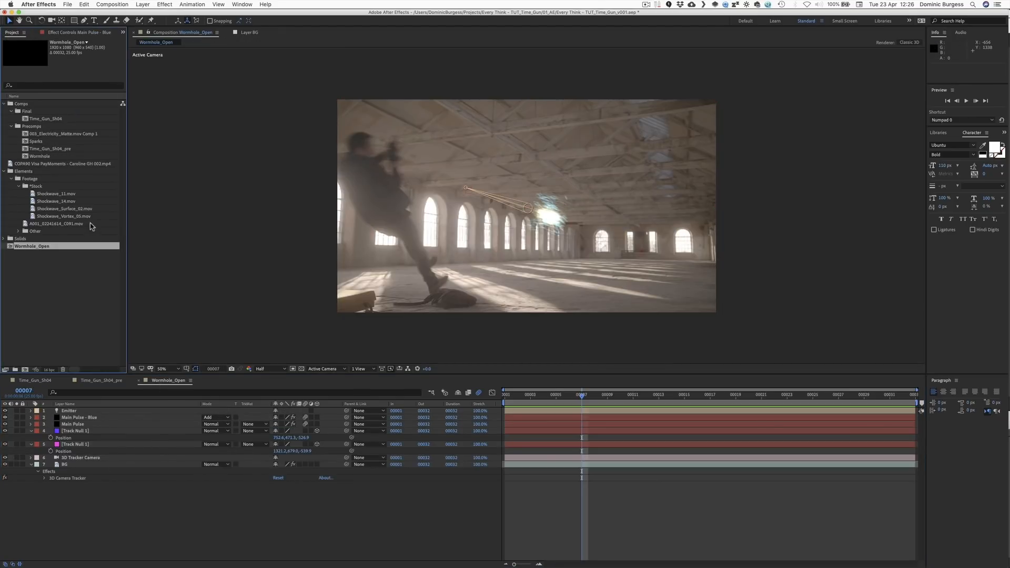
click(56, 194)
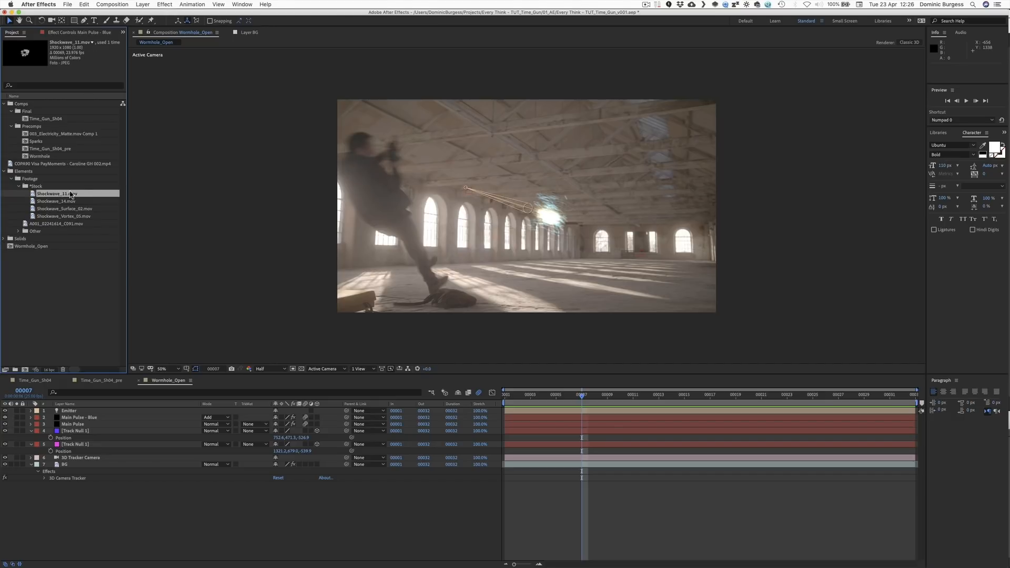
click(58, 201)
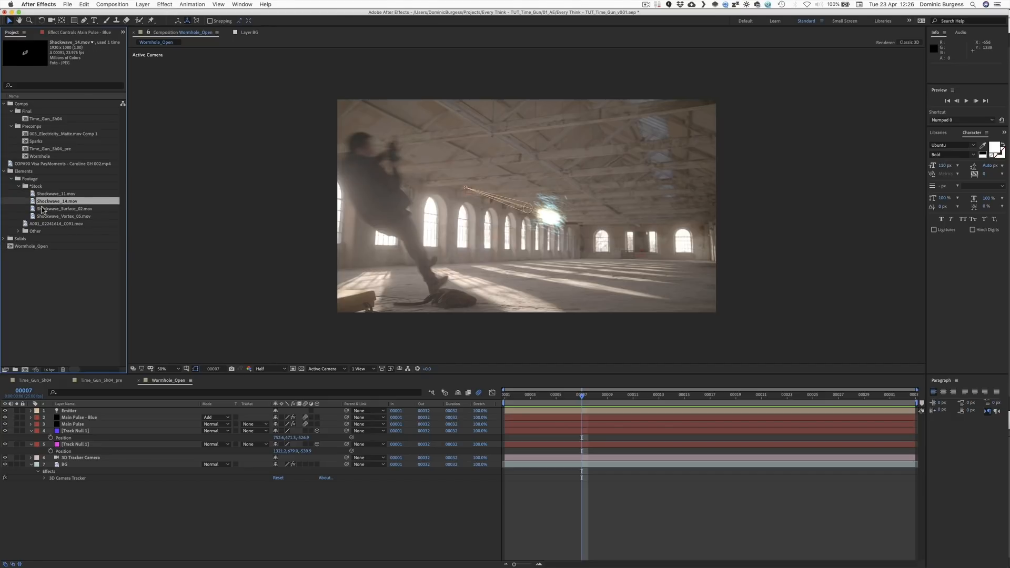
double_click(35, 202)
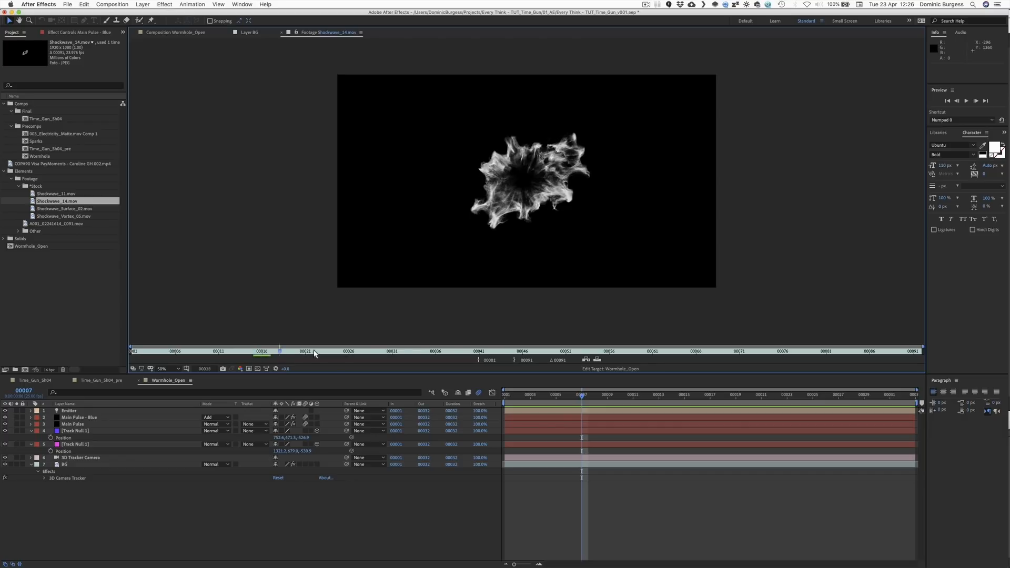
drag(621, 351, 166, 351)
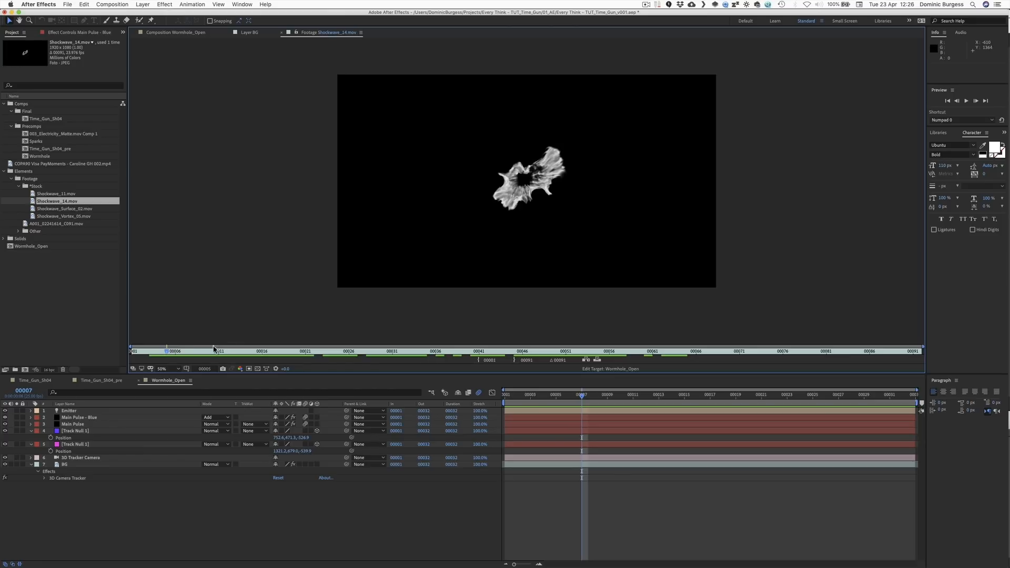
key(space)
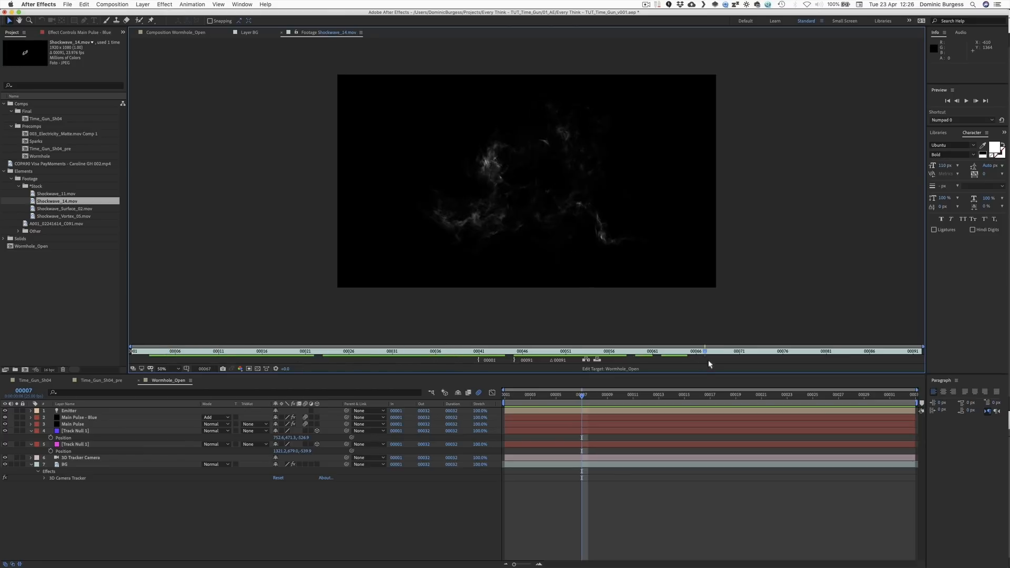
drag(568, 350, 213, 352)
click(168, 32)
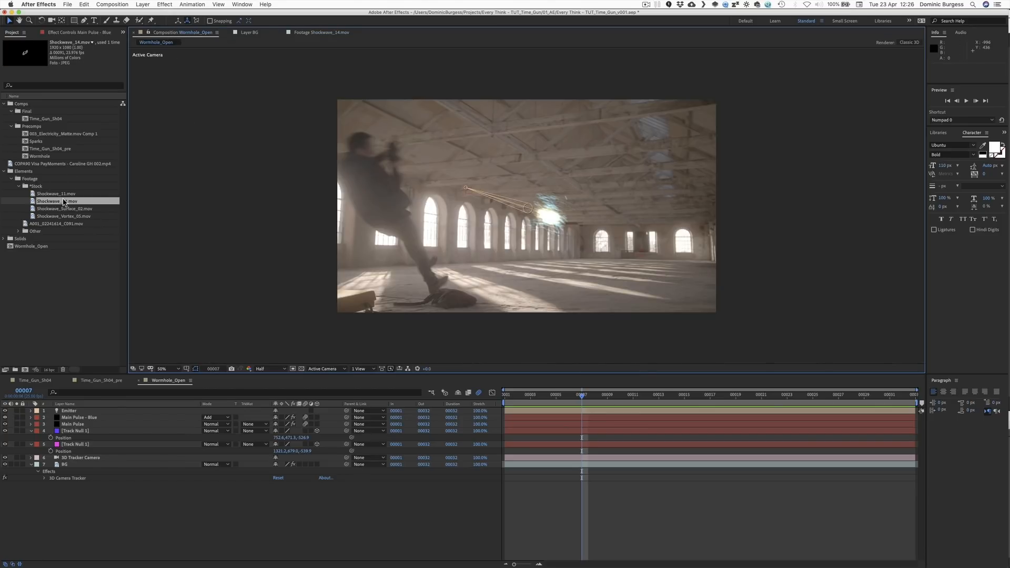
Step: Preview Shockwave_11.mov, add it to Wormhole_Open directly above BG, and place the 3D Tracker Camera at the top of the layer stack
double_click(40, 205)
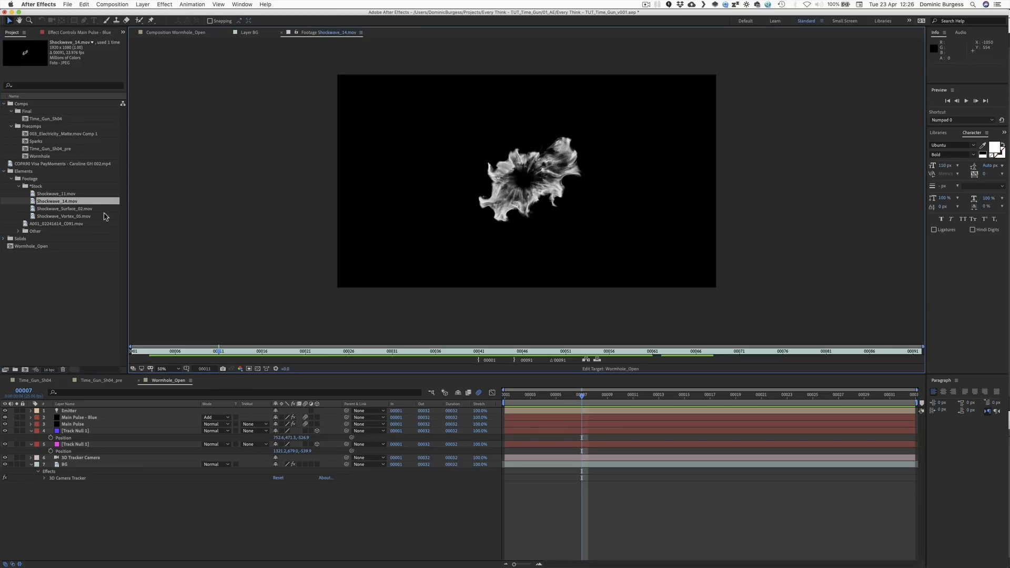
double_click(33, 194)
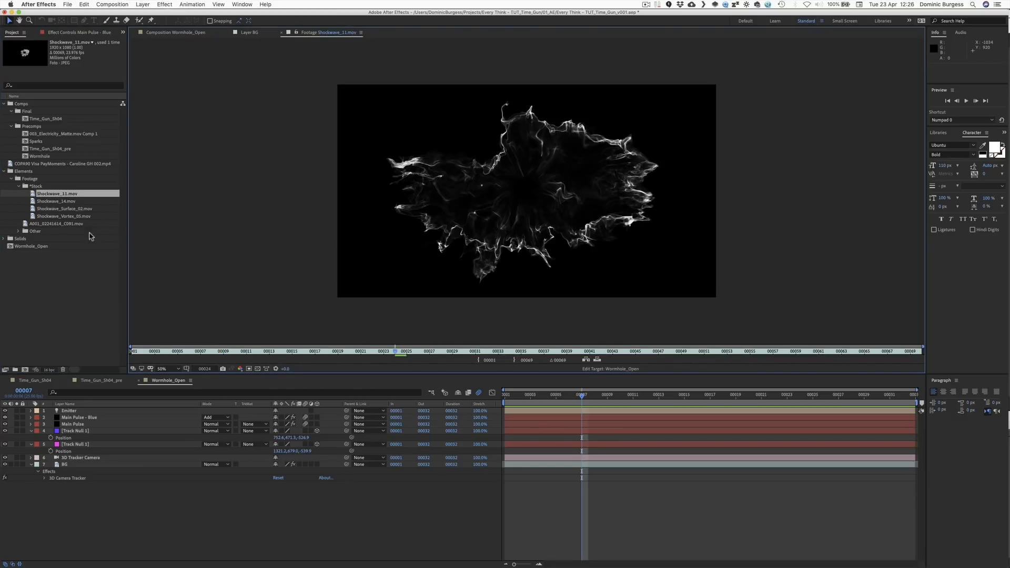
click(169, 353)
key(space)
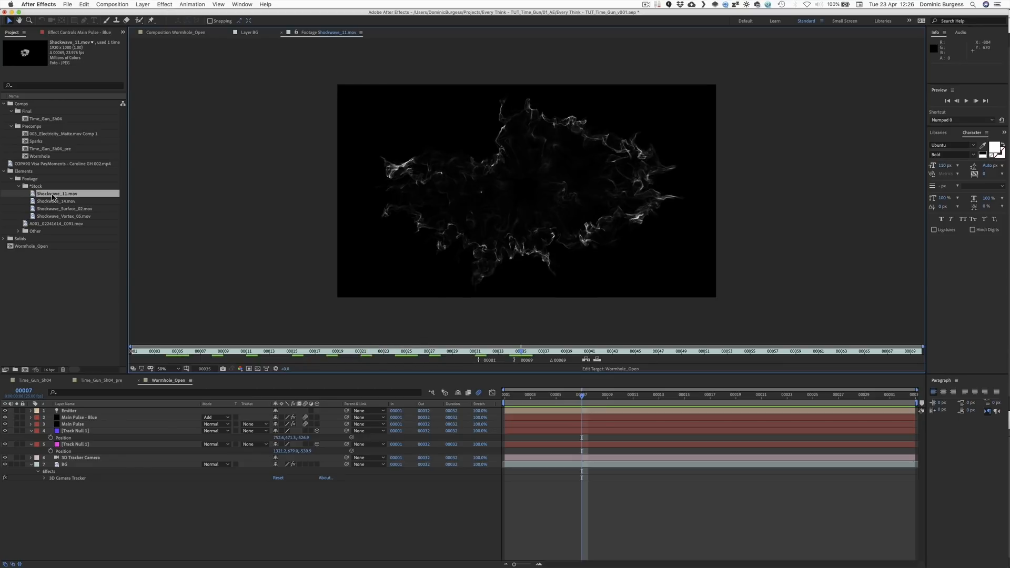
drag(32, 194, 69, 409)
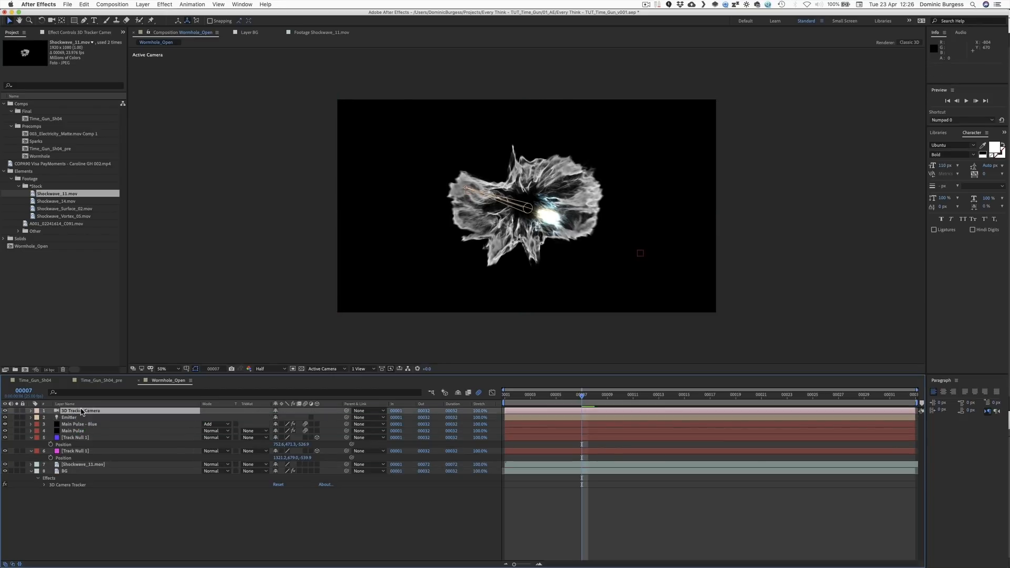
Step: Move both Track Null 1 layers directly below the 3D Tracker Camera layer
click(74, 464)
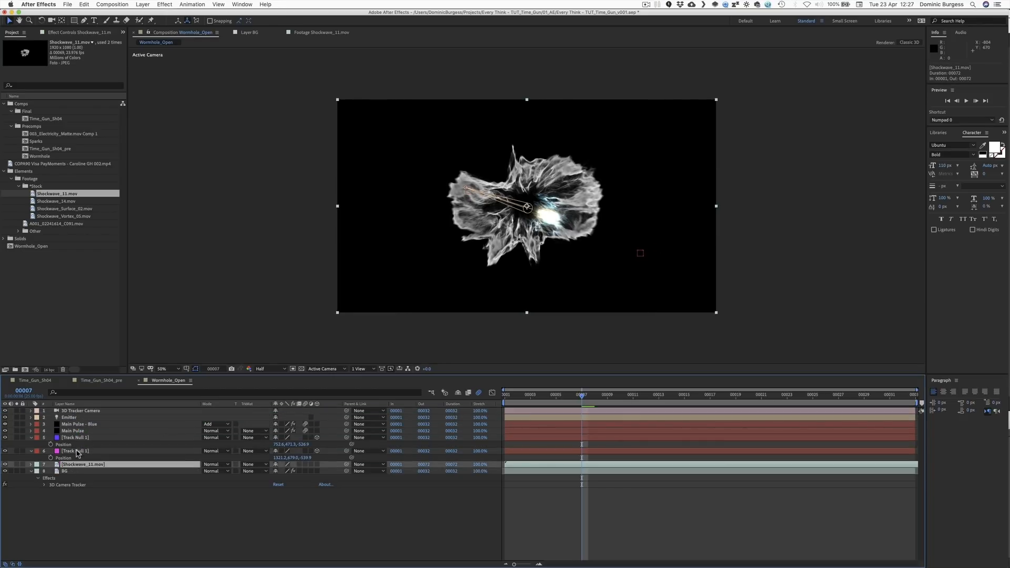
click(78, 453)
shift+click(79, 436)
shift+double_click(79, 437)
drag(78, 436, 81, 421)
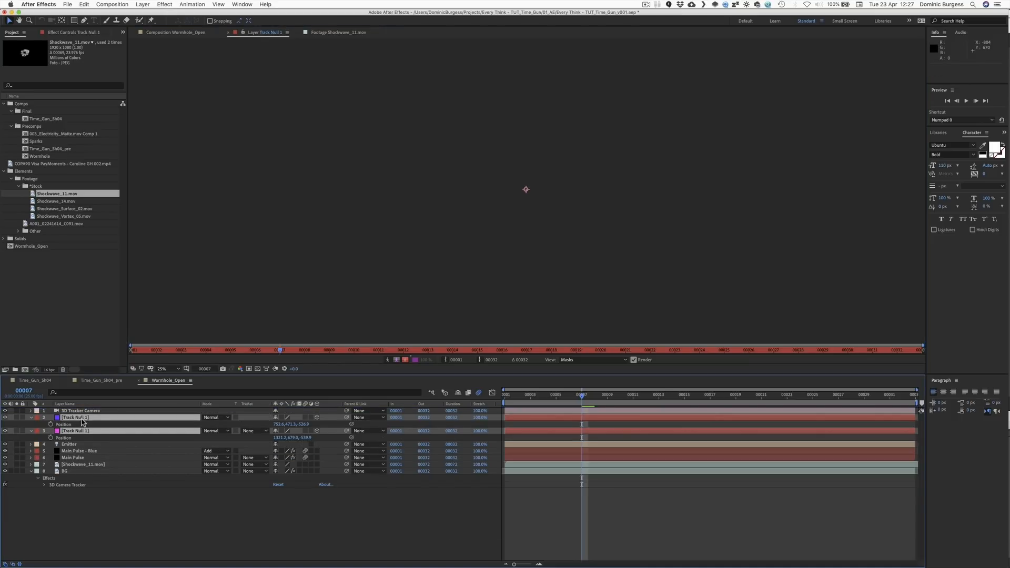
Step: Return to the Wormhole_Open composition view and make the Shockwave_11.mov layer 3D
click(77, 465)
click(138, 34)
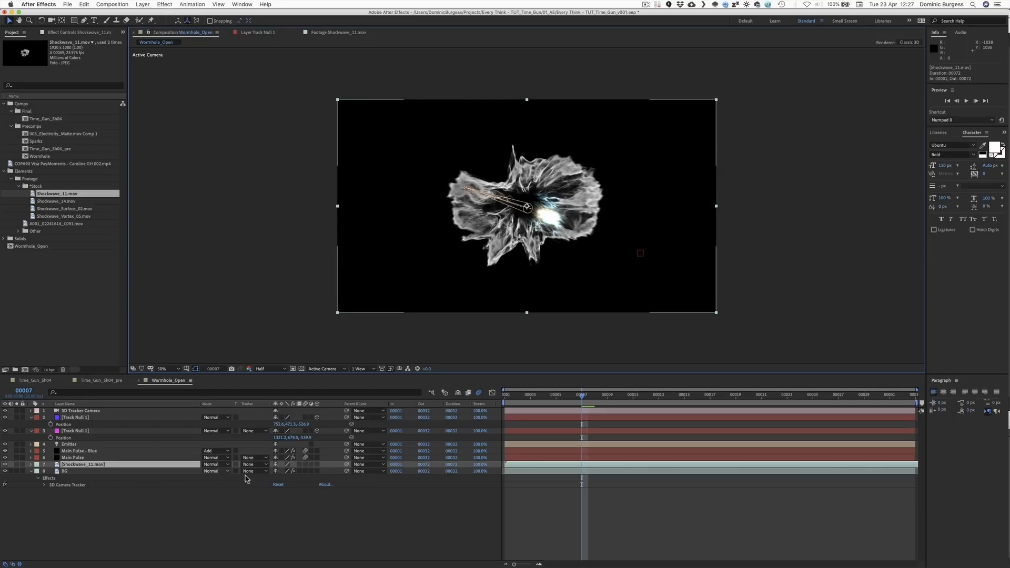
click(317, 465)
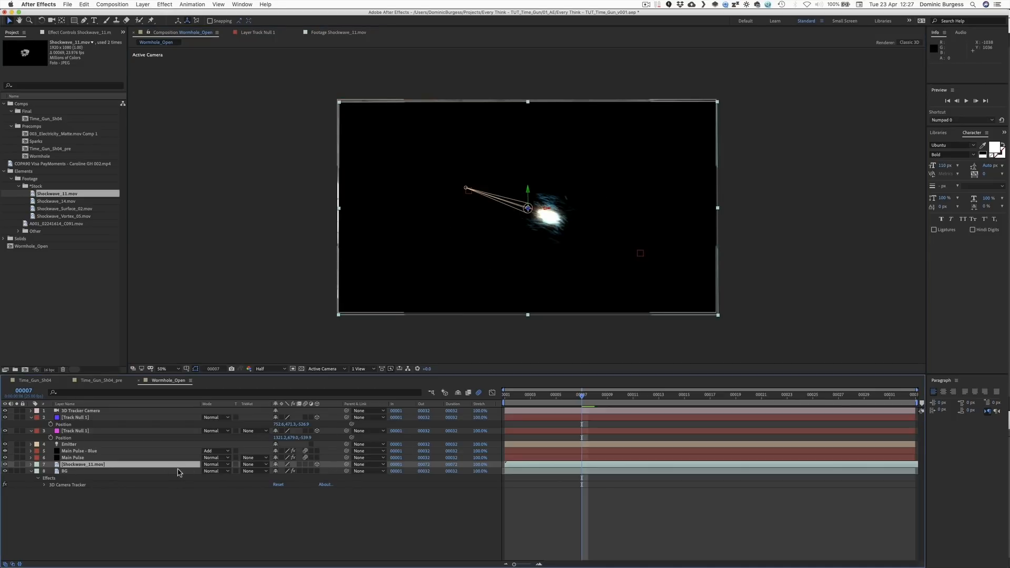
Step: Turn off Accepts Lights in the Shockwave_11.mov layer's Material Options
click(77, 444)
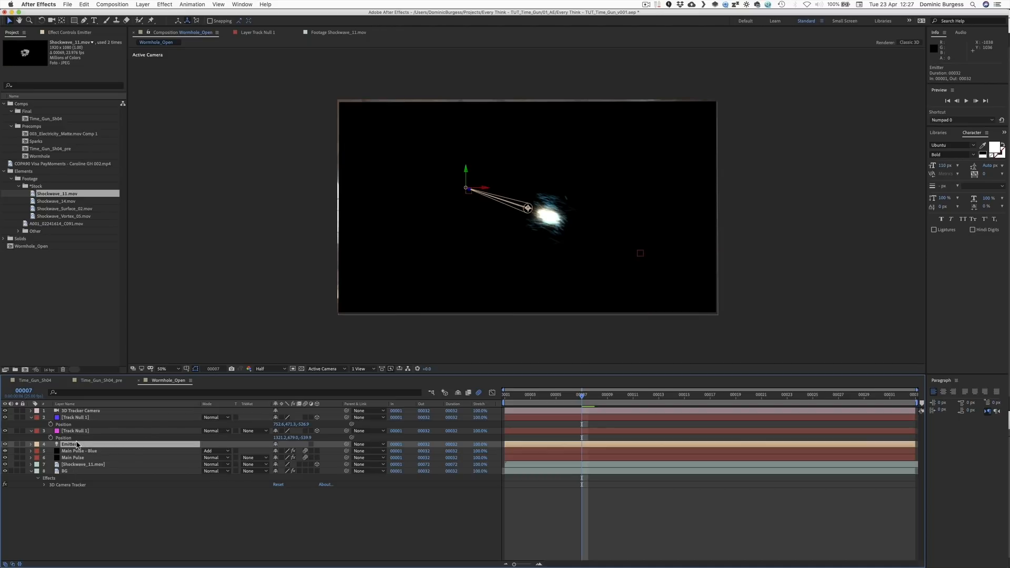
click(197, 464)
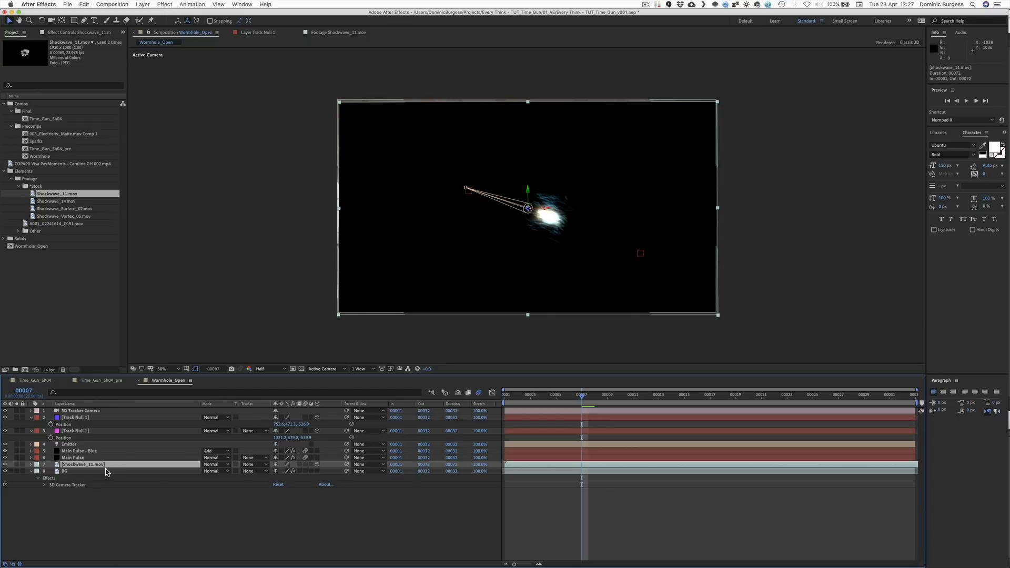
key(a)
key(a)
key(v)
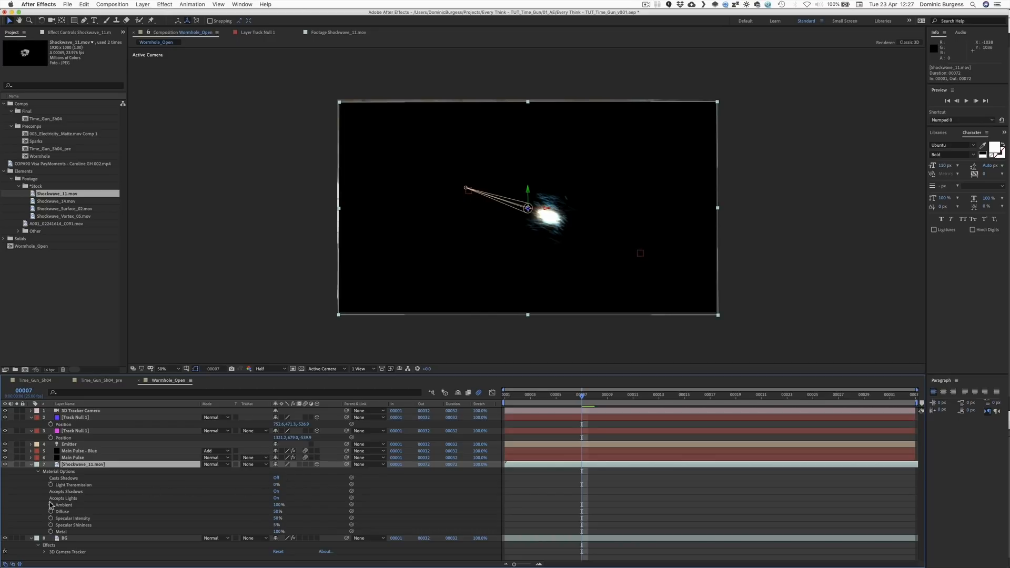
click(276, 498)
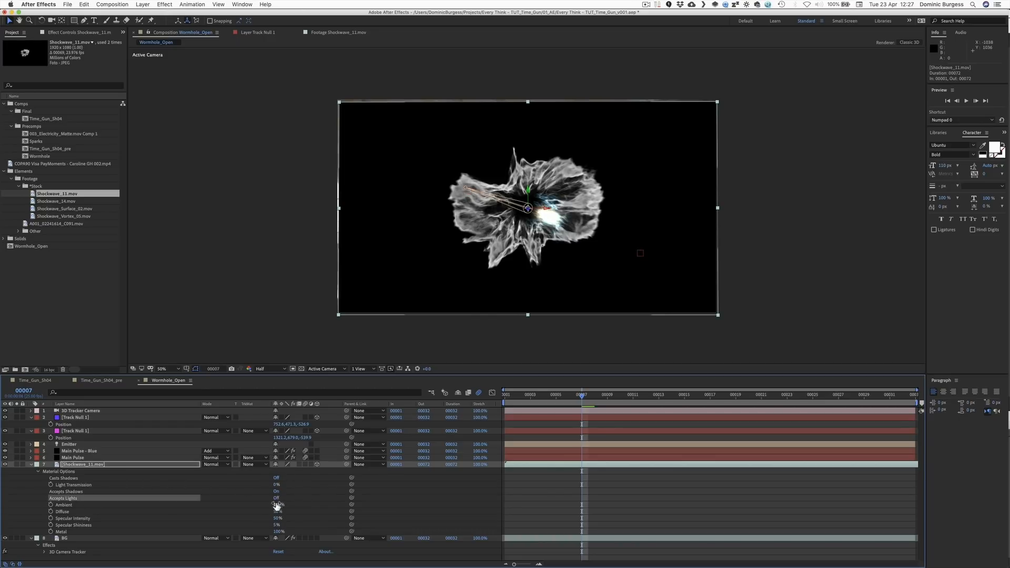
click(276, 497)
click(276, 497)
Step: Apply the UnMult effect to the Shockwave_11.mov layer to remove its black background
click(66, 467)
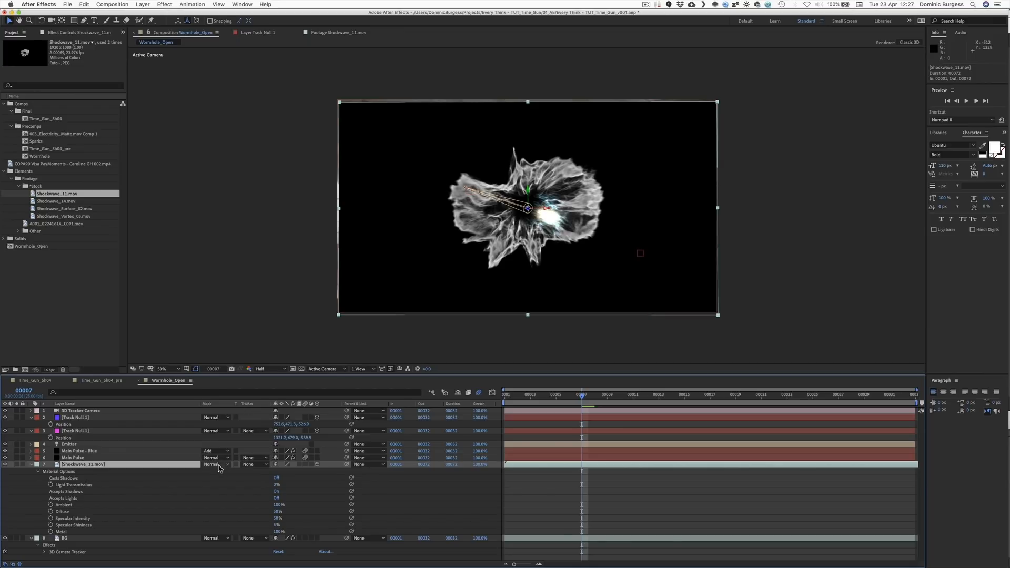
key(ctrl+space)
text(unm)
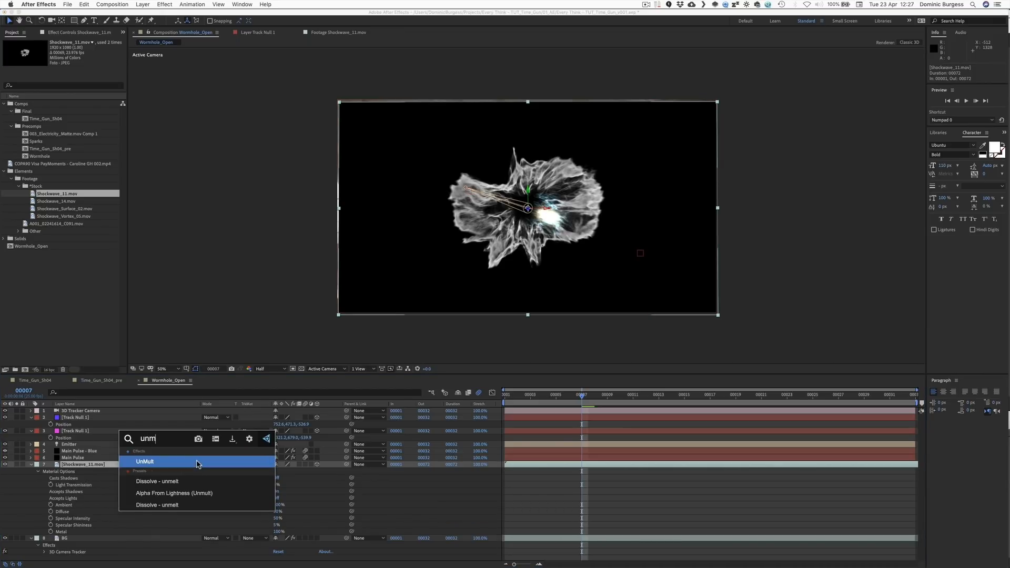
click(197, 462)
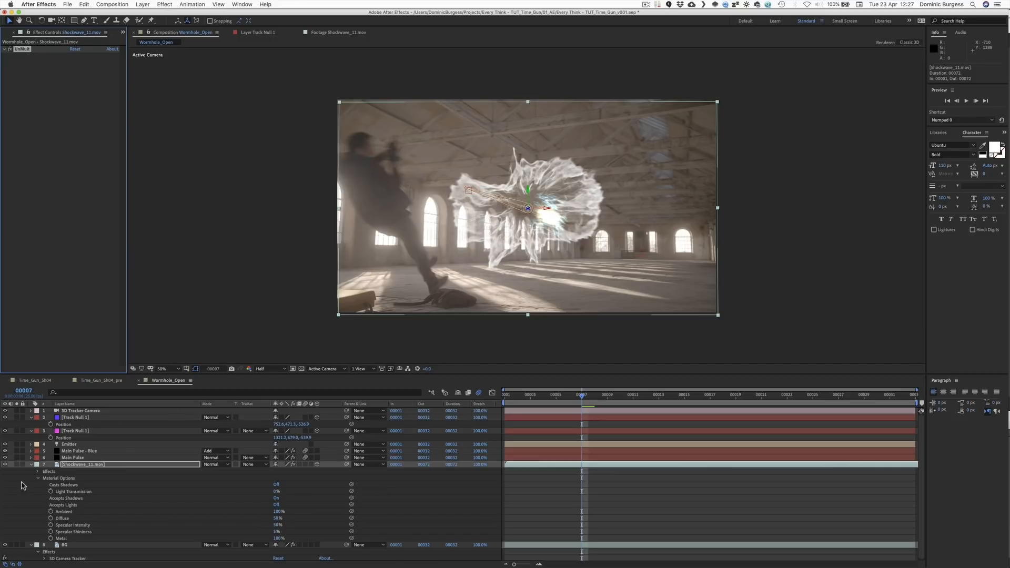
Step: Rotate the Shockwave_11.mov layer by setting its Y Rotation to 28°
click(30, 464)
click(77, 466)
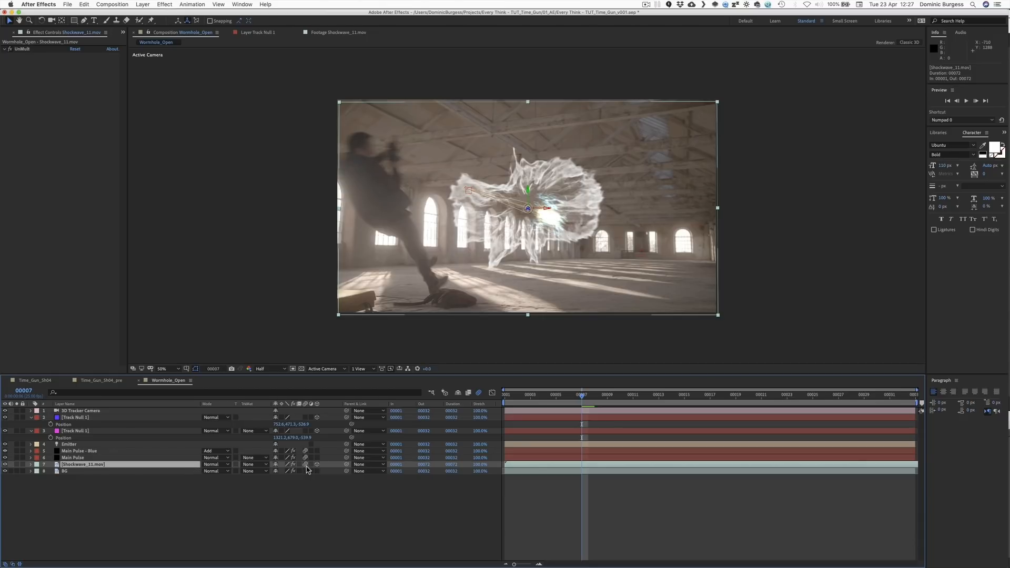
key(r)
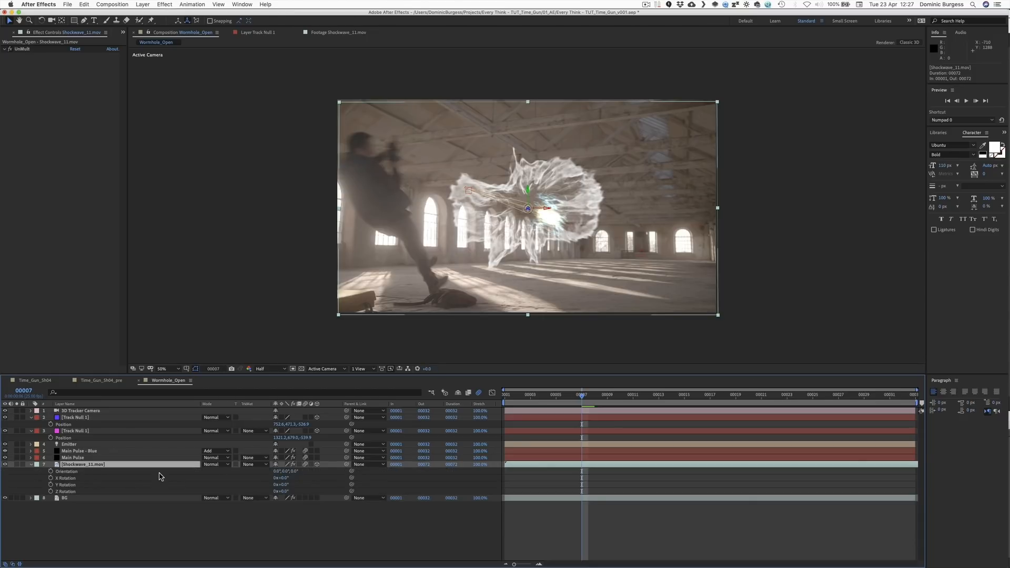
drag(282, 484, 290, 483)
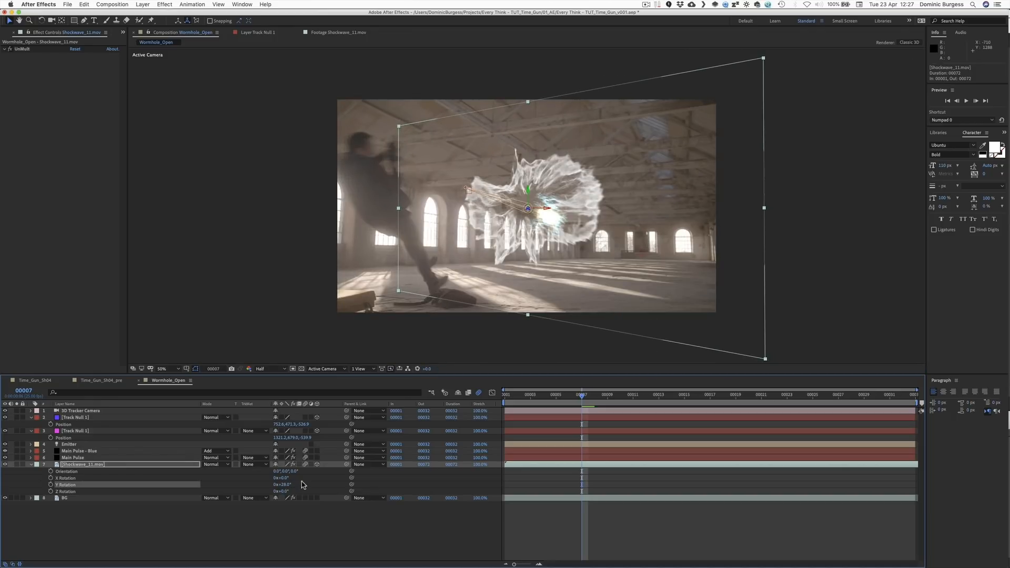
Step: Add Hue/Saturation to Shockwave_11.mov and colorize it cyan blue with hue 193°, saturation 83 and lightness -37
click(137, 465)
key(ctrl)
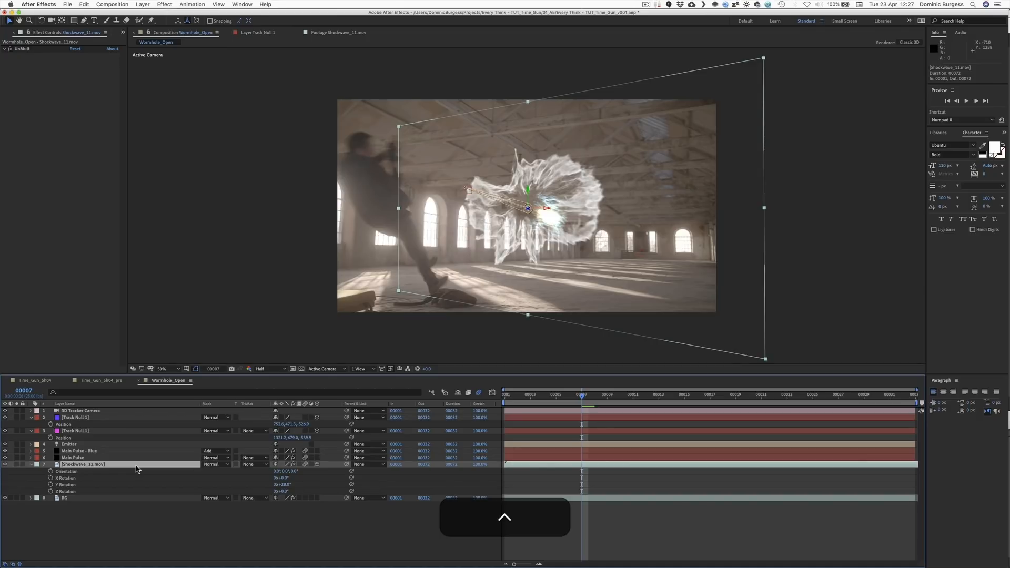
key(ctrl+space)
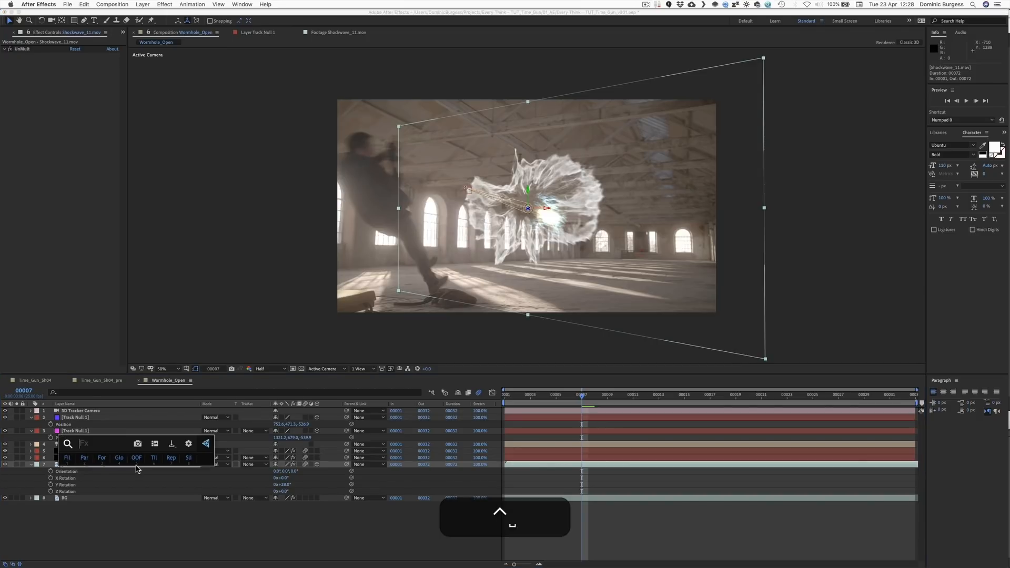
text(hue sat)
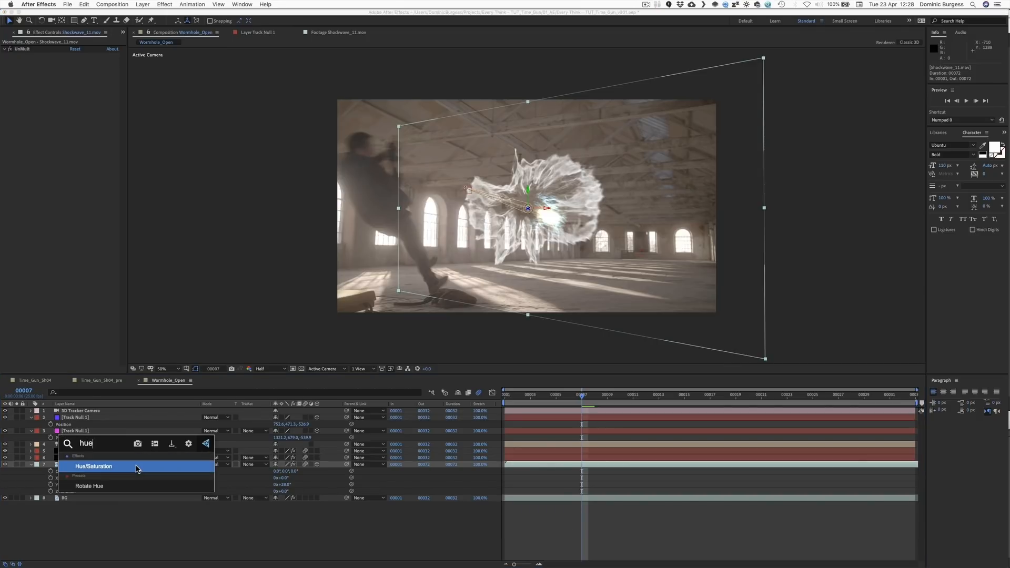
key(Return)
click(73, 150)
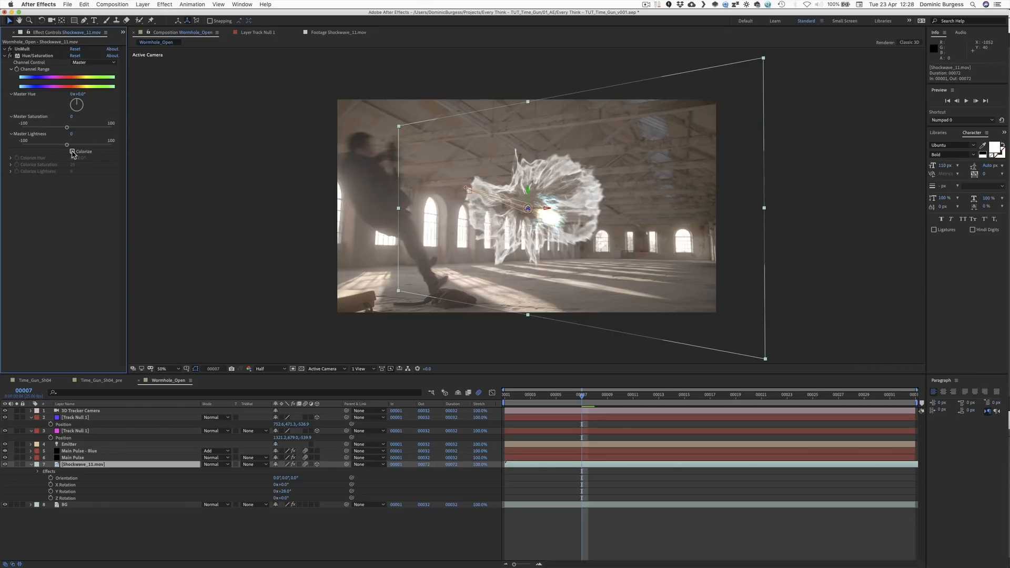
drag(93, 164, 62, 174)
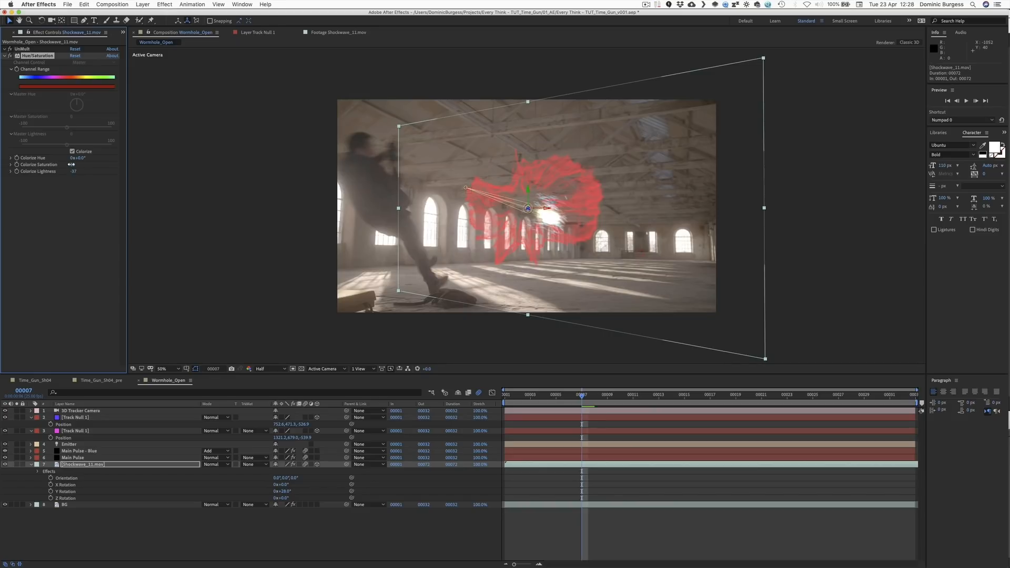
drag(79, 158, 149, 153)
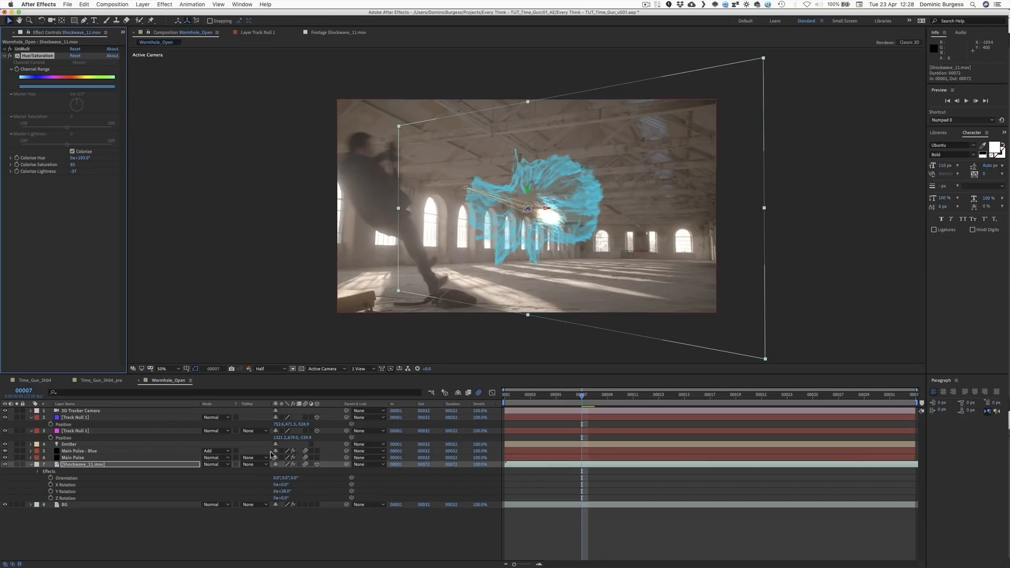
Step: Set the Shockwave_11.mov layer's blending mode to Add
click(221, 465)
click(222, 327)
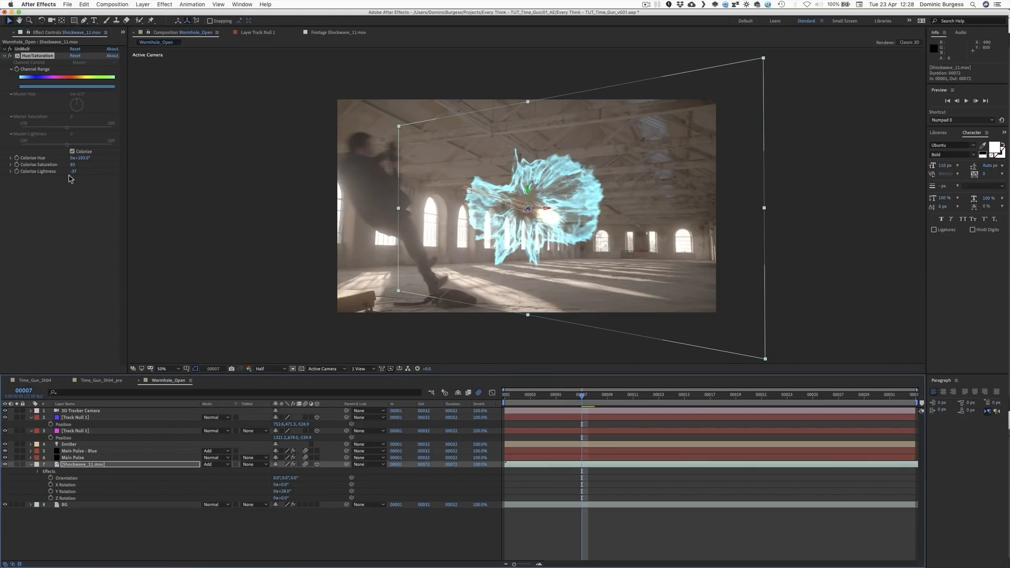
Step: Compare the shockwave's look with the UnMult effect switched off and back on
click(23, 49)
click(10, 48)
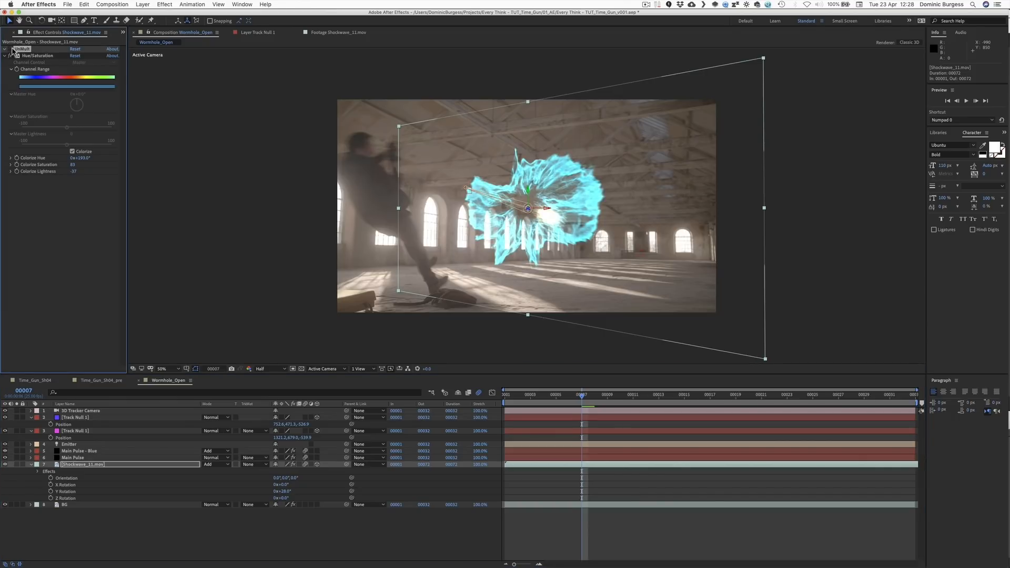
click(10, 49)
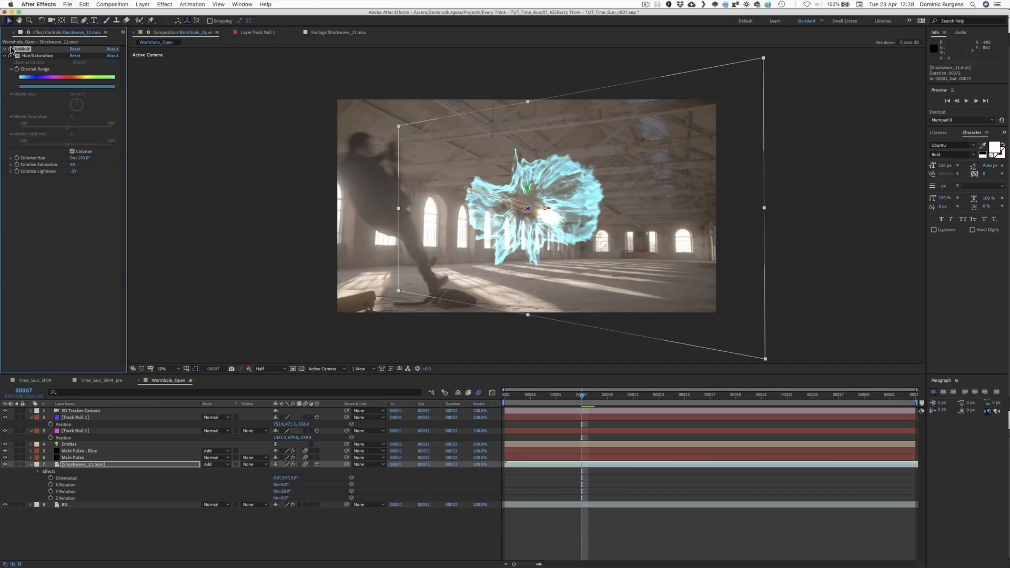
Step: Raise the shockwave's Colorize Saturation to 100 and add an FL Glow effect with a radius of 70
click(23, 56)
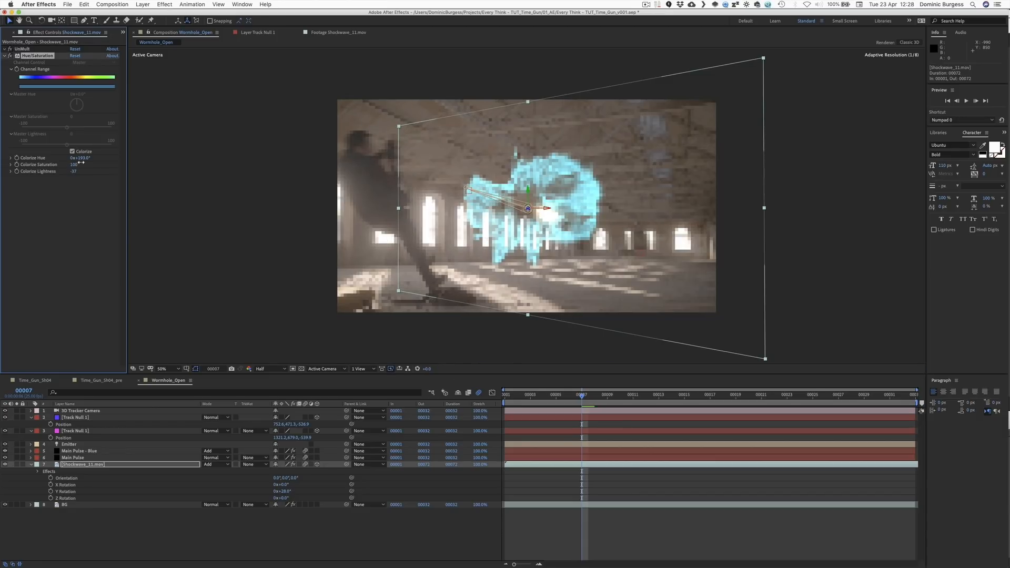
key(ctrl+space)
text(glow)
key(Return)
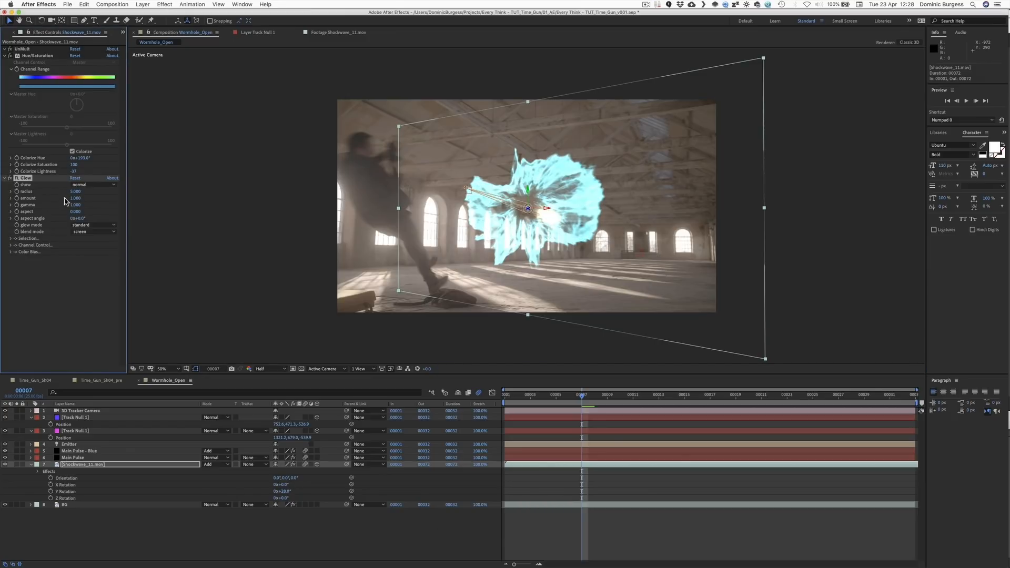
drag(78, 191, 89, 188)
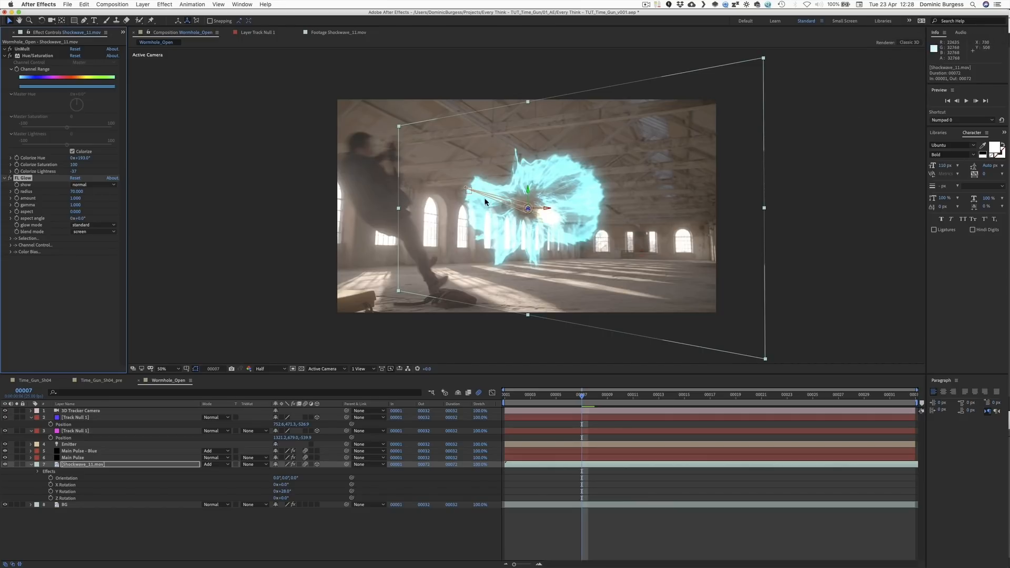
Step: Copy the Position of the upper Track Null 1 layer onto the Shockwave_11.mov layer
click(75, 431)
click(76, 418)
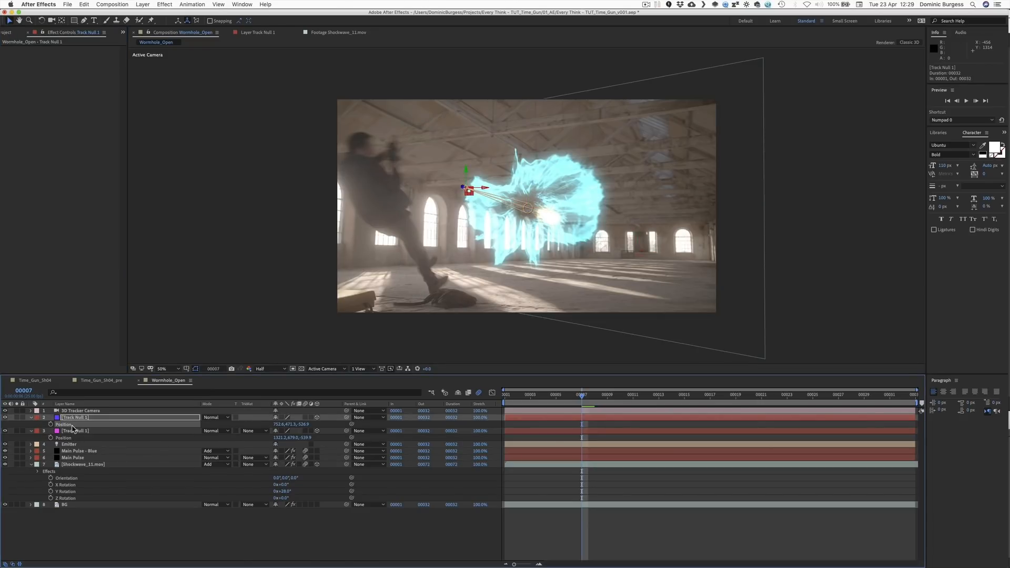
key(cmd+c)
click(82, 464)
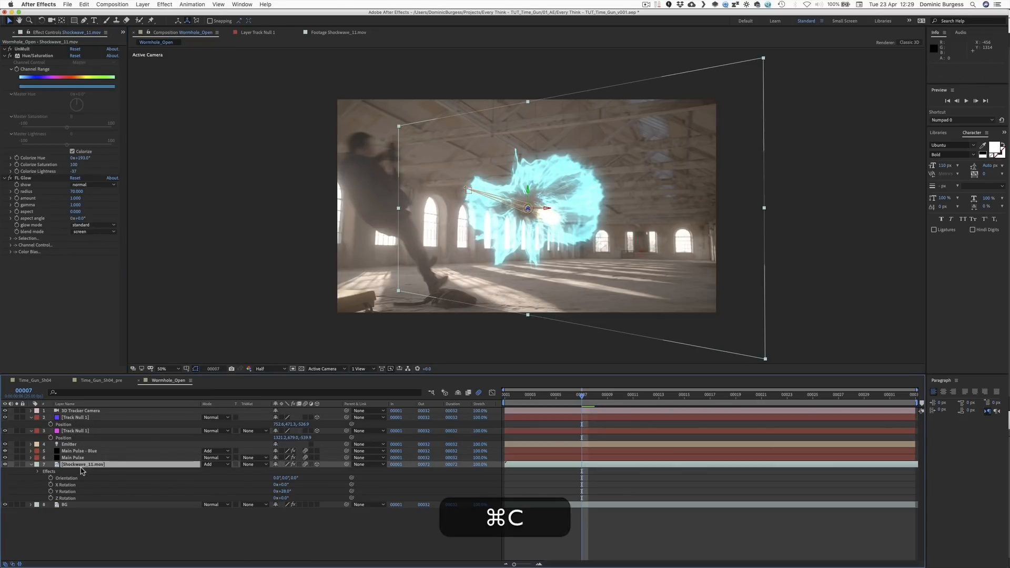
key(cmd+v)
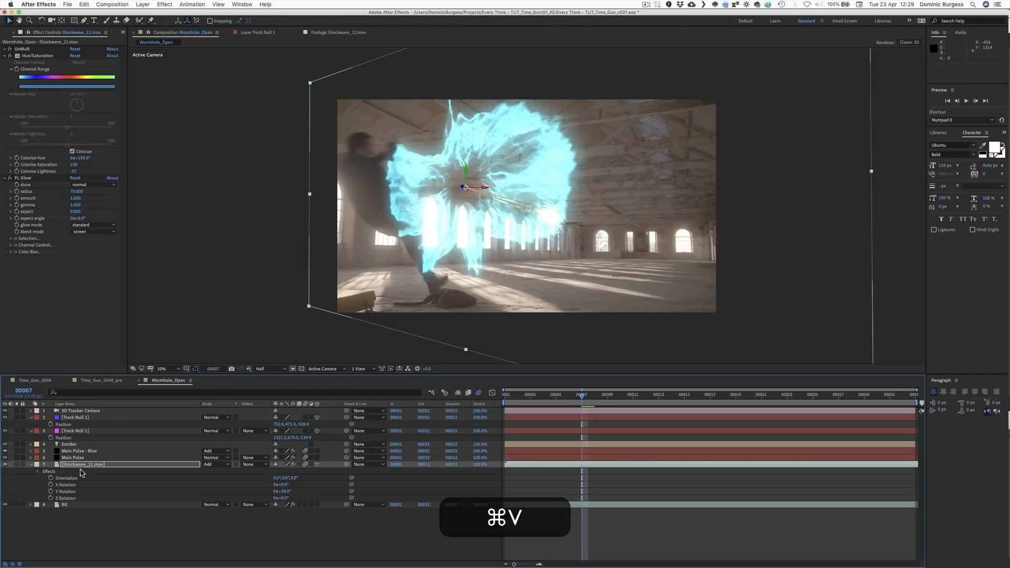
Step: Rename the upper Track Null 1 layer Start Null and the lower one End Null
click(74, 431)
click(79, 418)
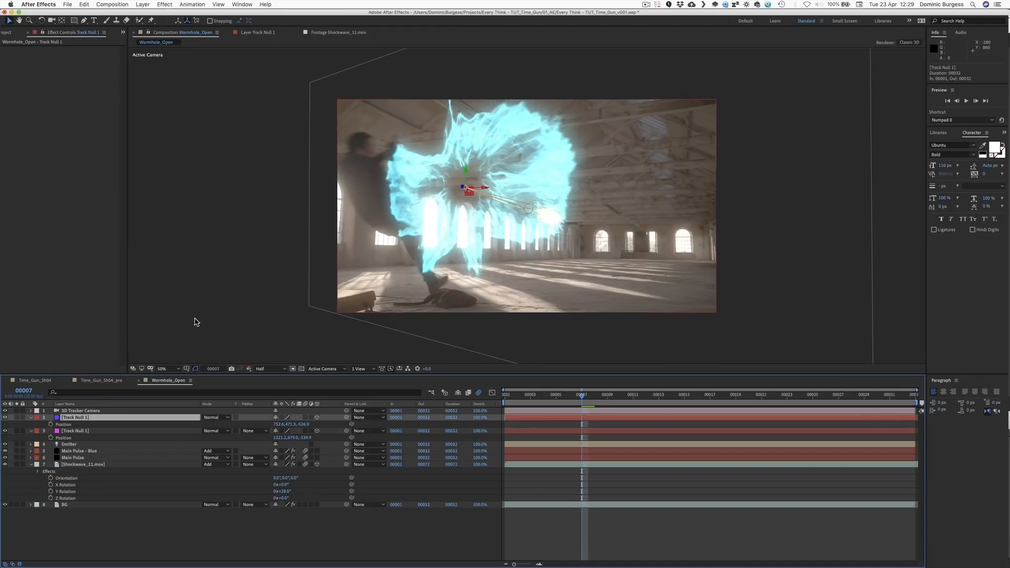
text(Start Null)
key(Return)
key(super+Down)
key(Return)
text(End Null)
key(Return)
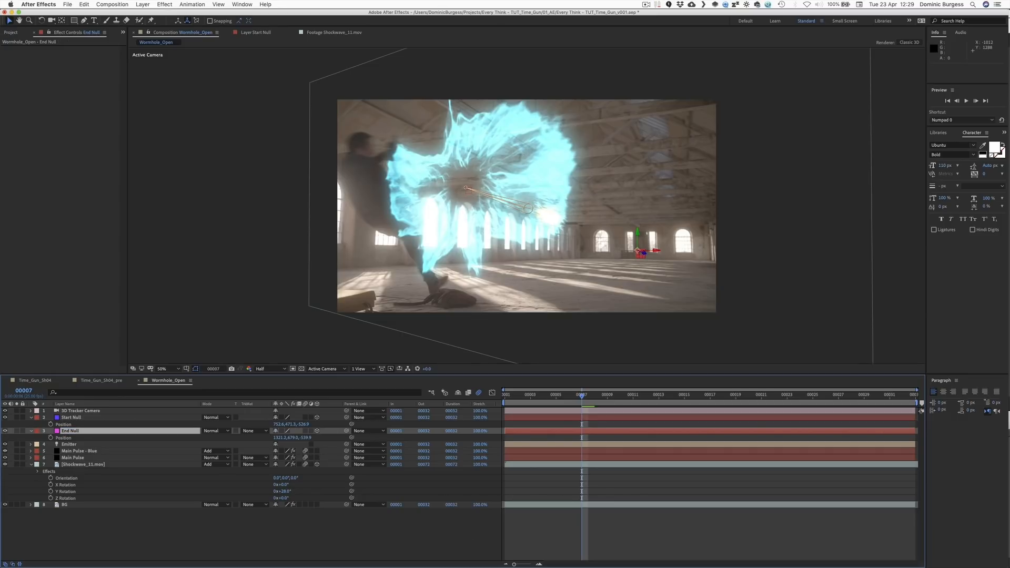
Step: Scale the Shockwave_11.mov layer down to 64%
click(74, 465)
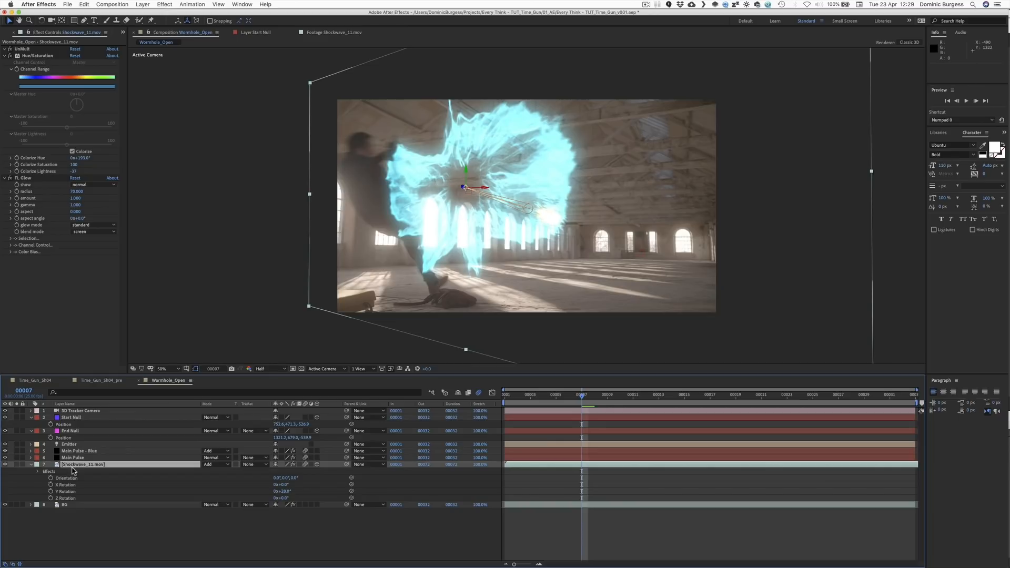
key(s)
drag(288, 471, 267, 472)
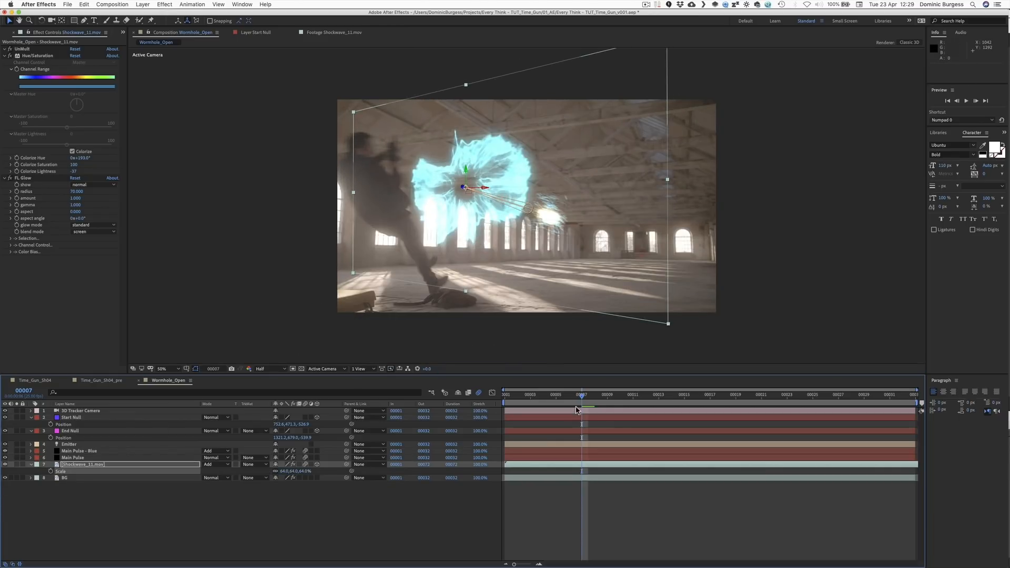
Step: Shift the Shockwave_11.mov layer one frame later and trim its in point to frame 3
key(space)
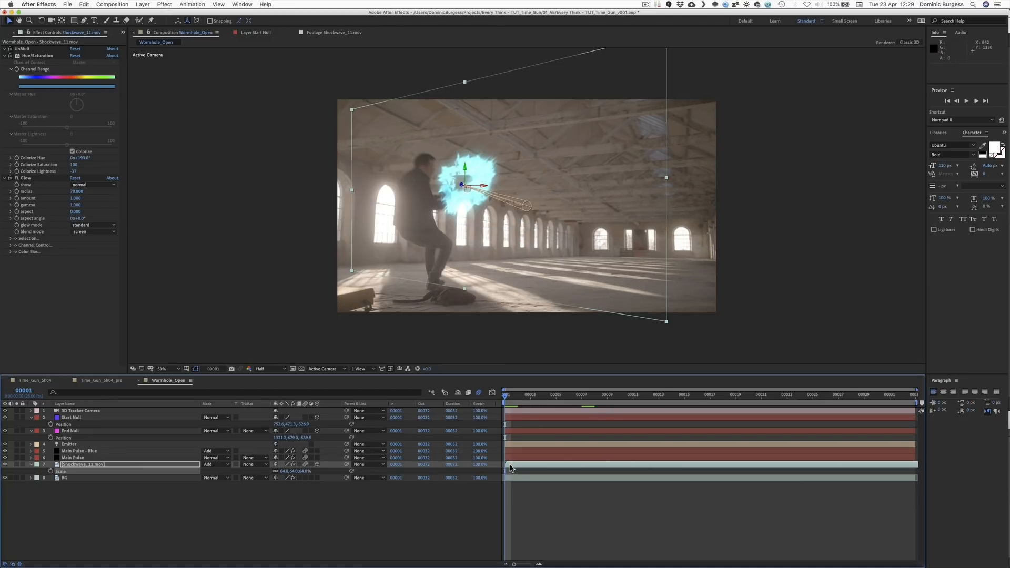
drag(510, 468, 523, 467)
drag(517, 398, 529, 399)
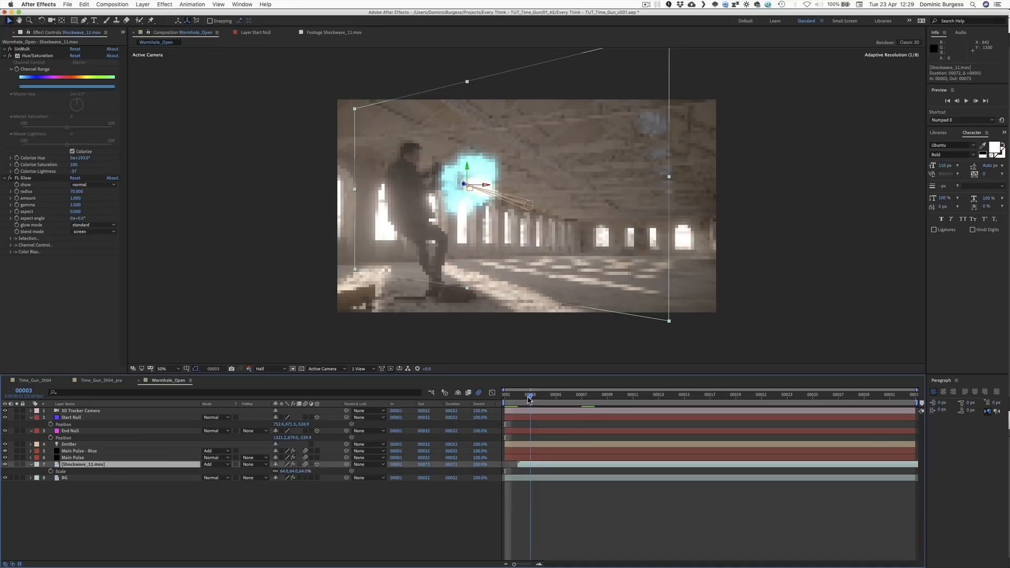
key(alt+bracketleft)
Step: Preview the shockwave's timing, speed the Shockwave_11.mov layer up with a 33% time stretch, and play it back
drag(529, 396, 620, 395)
key(space)
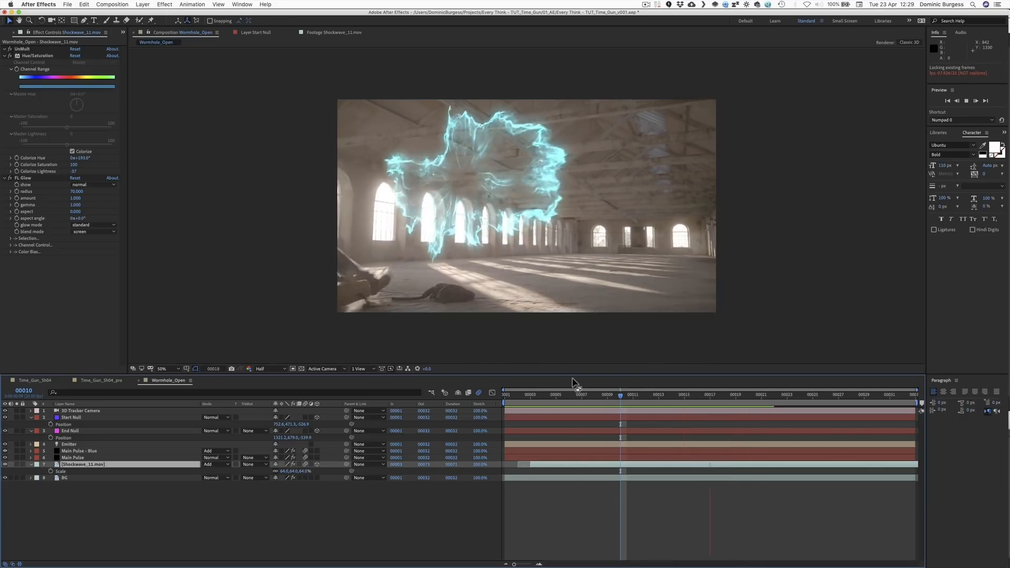
key(space)
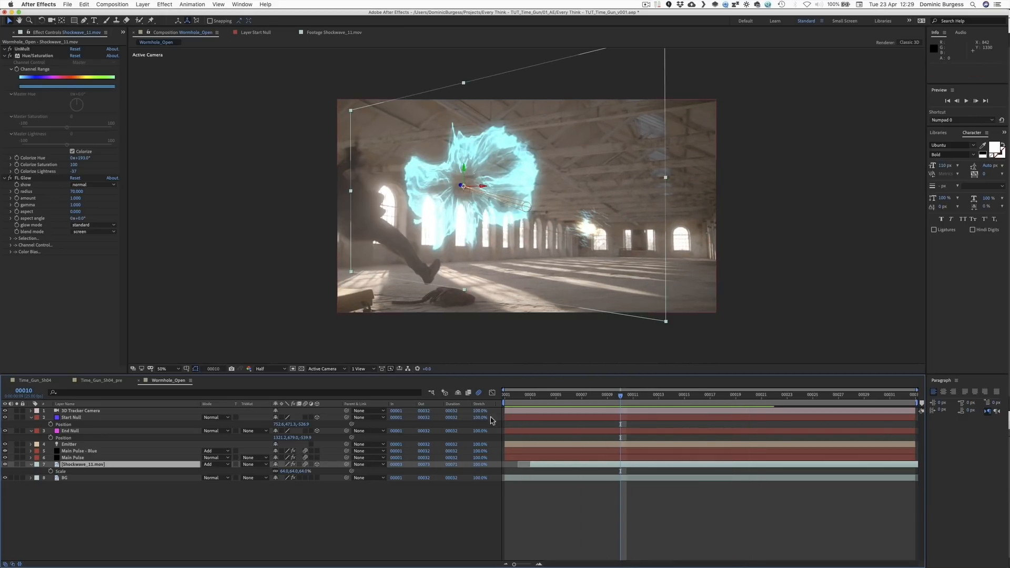
drag(482, 466, 463, 469)
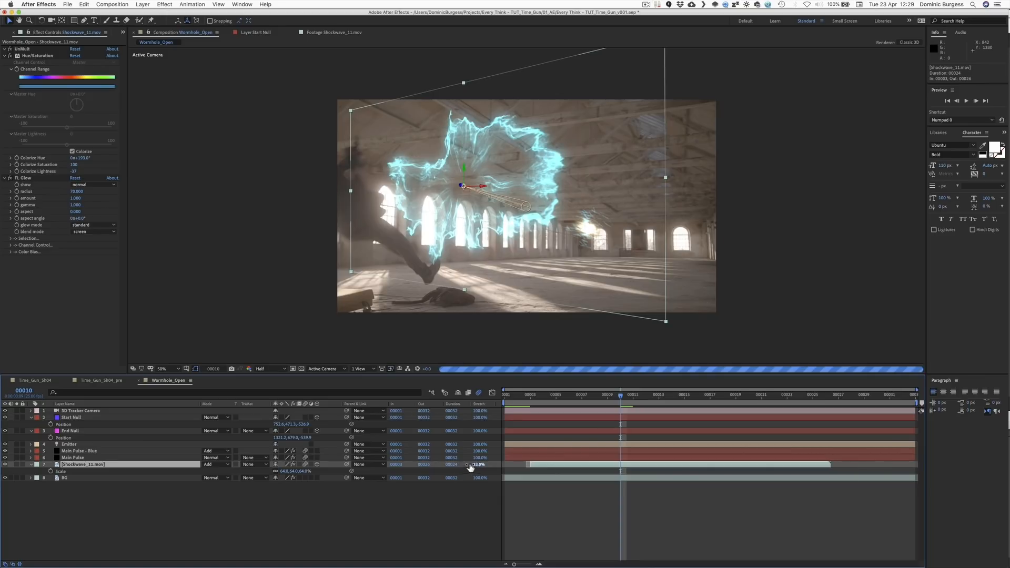
key(space)
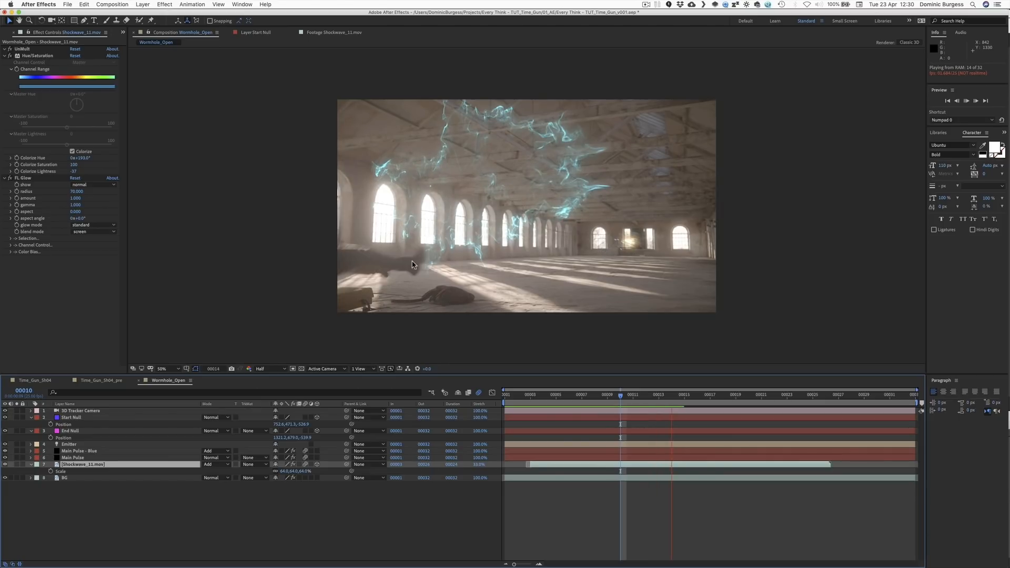
Step: At frame 9, set the shockwave's scale to 60%, move it about 15 px right and 4 px up, and preview the composition
click(607, 395)
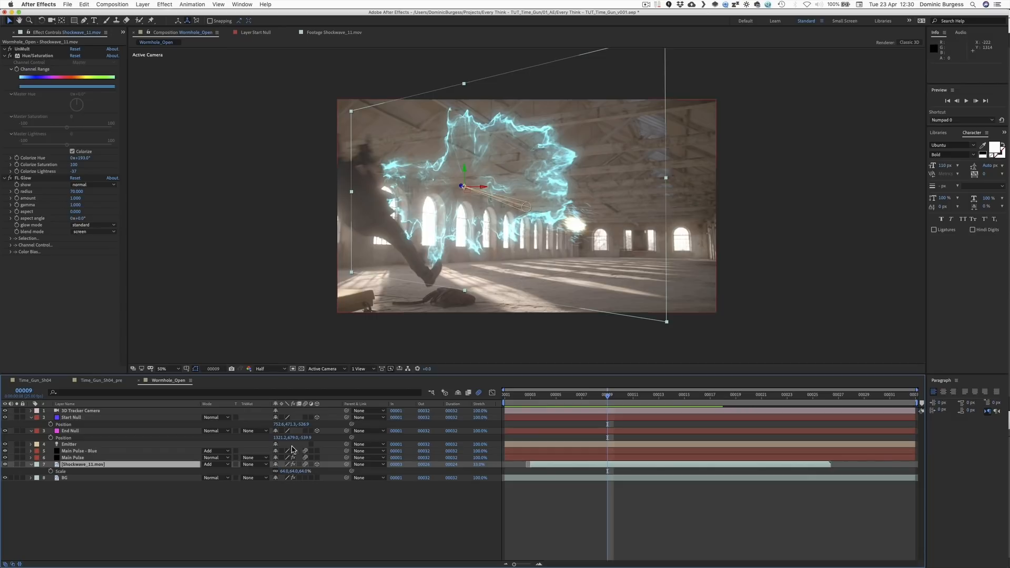
click(284, 471)
text(60)
key(Return)
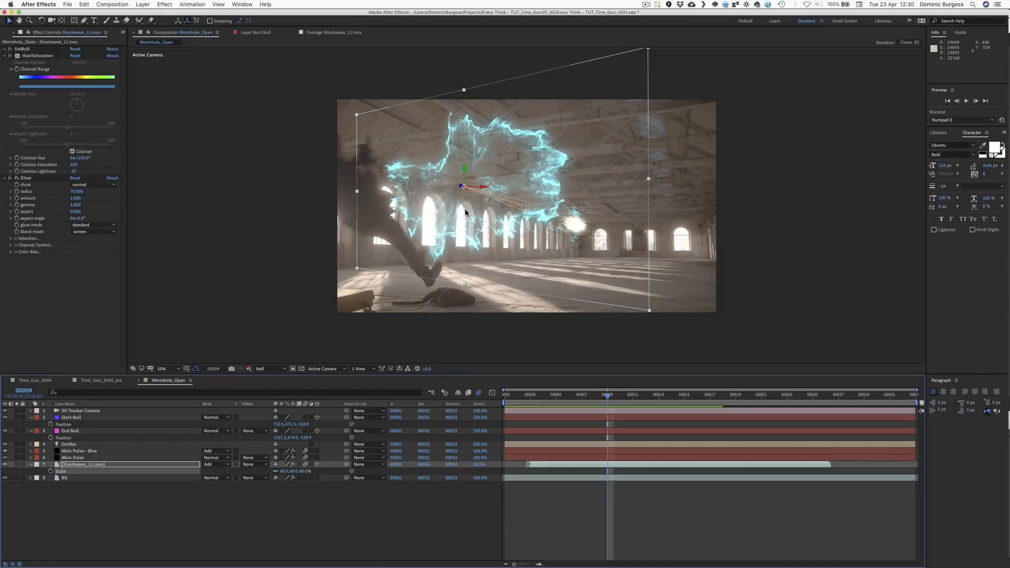
drag(474, 238, 480, 236)
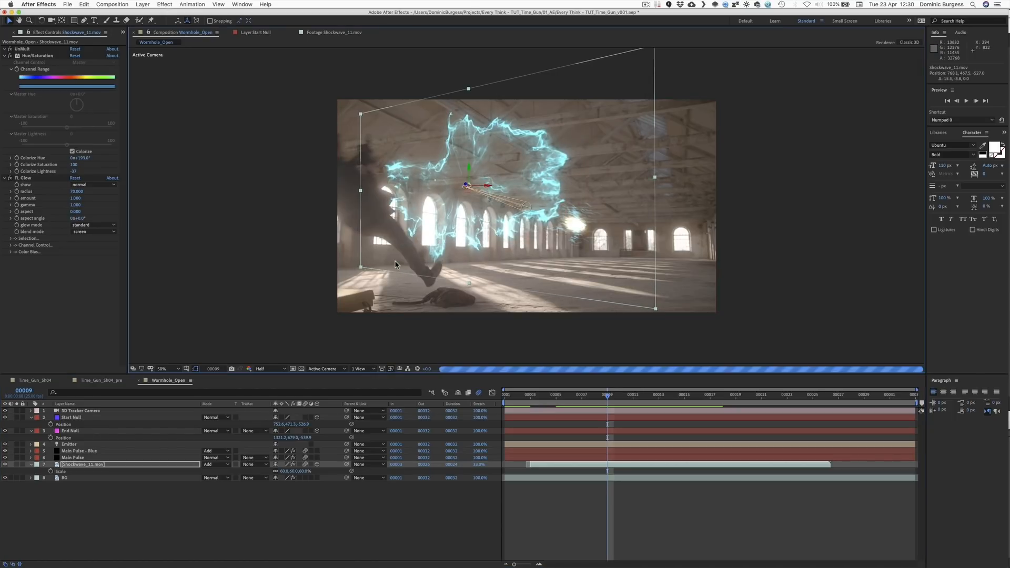
key(KP_0)
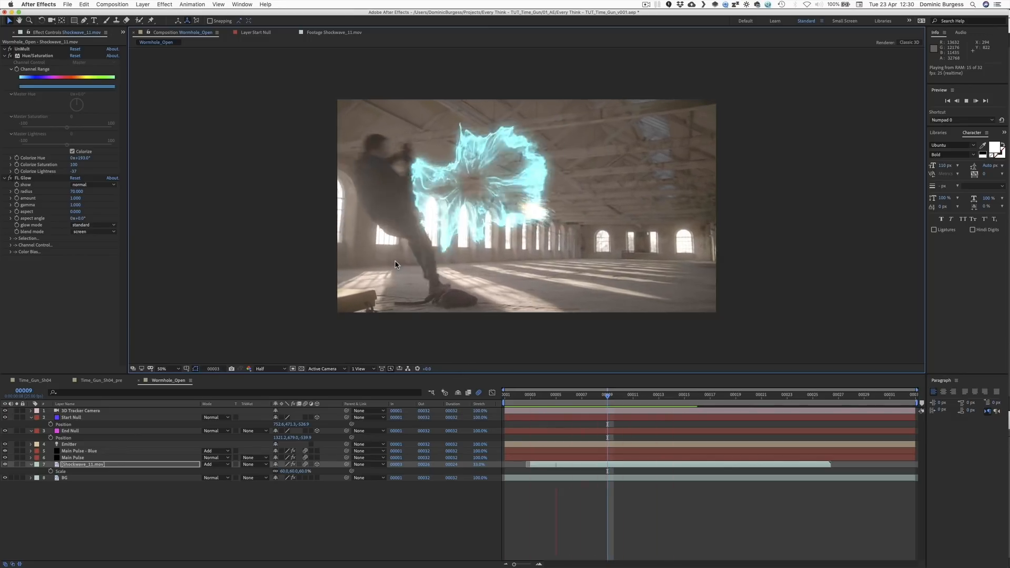
Step: Shift the Shockwave_11.mov tint to a deeper blue by setting its Colorize Hue to 215°
key(space)
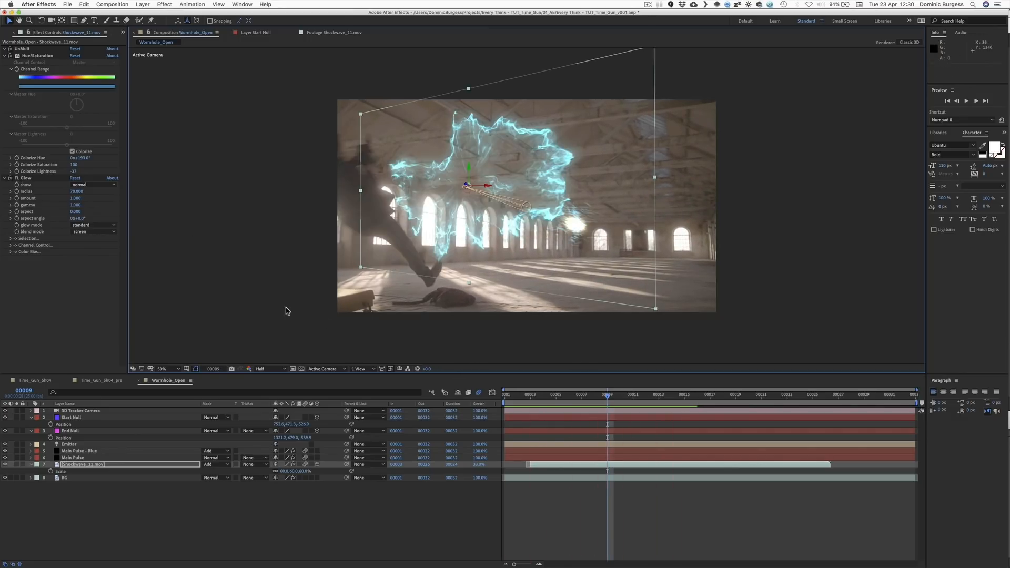
click(84, 157)
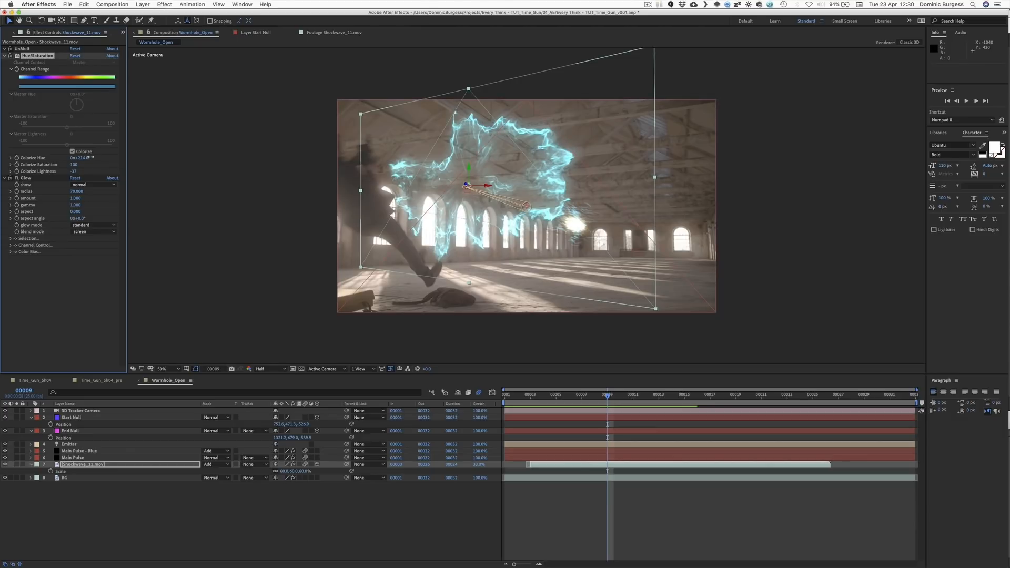
key(super+z)
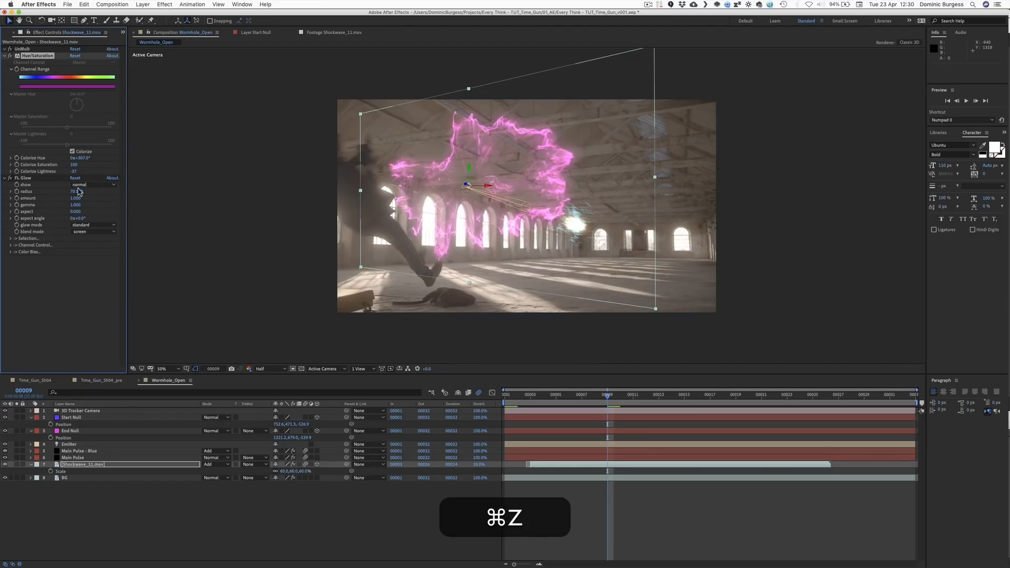
key(super+z)
drag(89, 157, 87, 160)
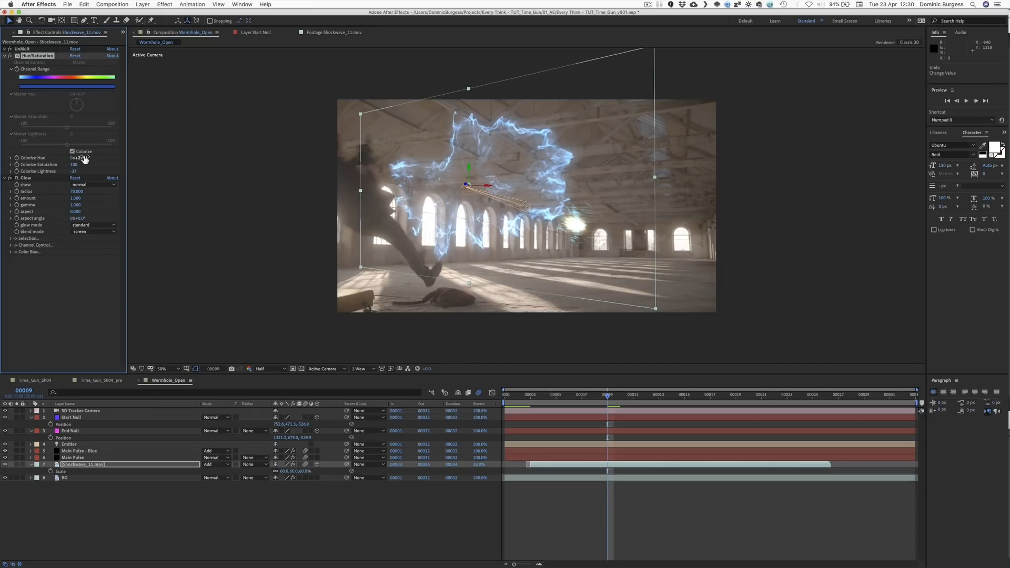
Step: Duplicate the Shockwave_11.mov layer, save the project, and scale the upper copy to 40%
click(77, 466)
key(super+d)
key(super+s)
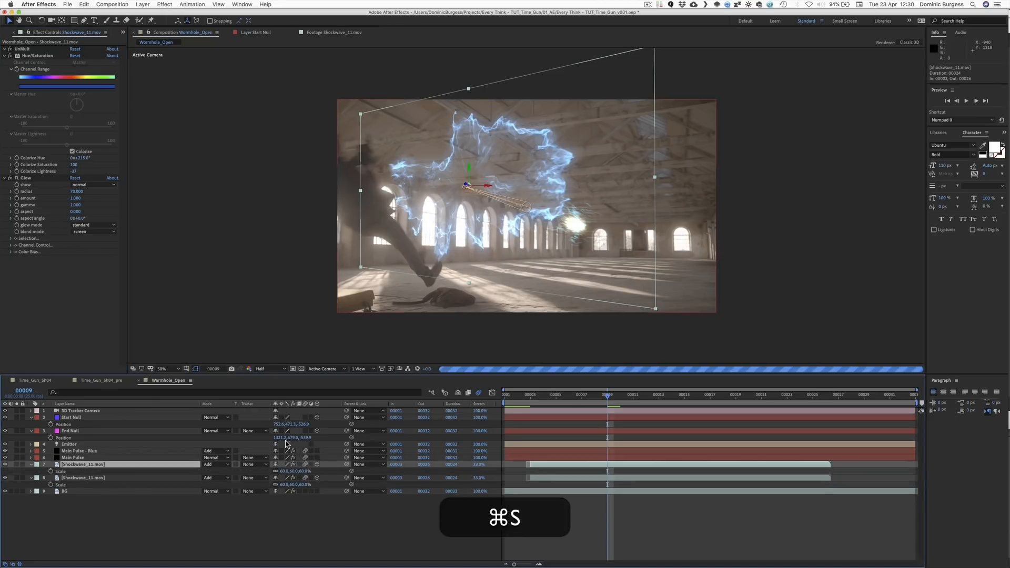
click(284, 471)
text(40)
key(Return)
key(Return)
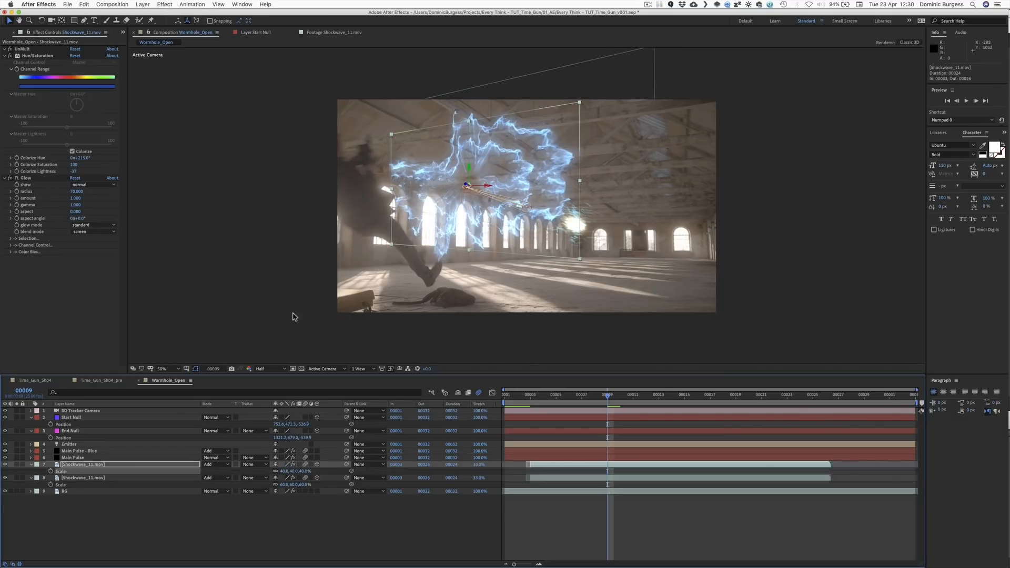
Step: Set the upper shockwave copy's Z Rotation to 37° and move it slightly along its depth axis
key(r)
click(283, 491)
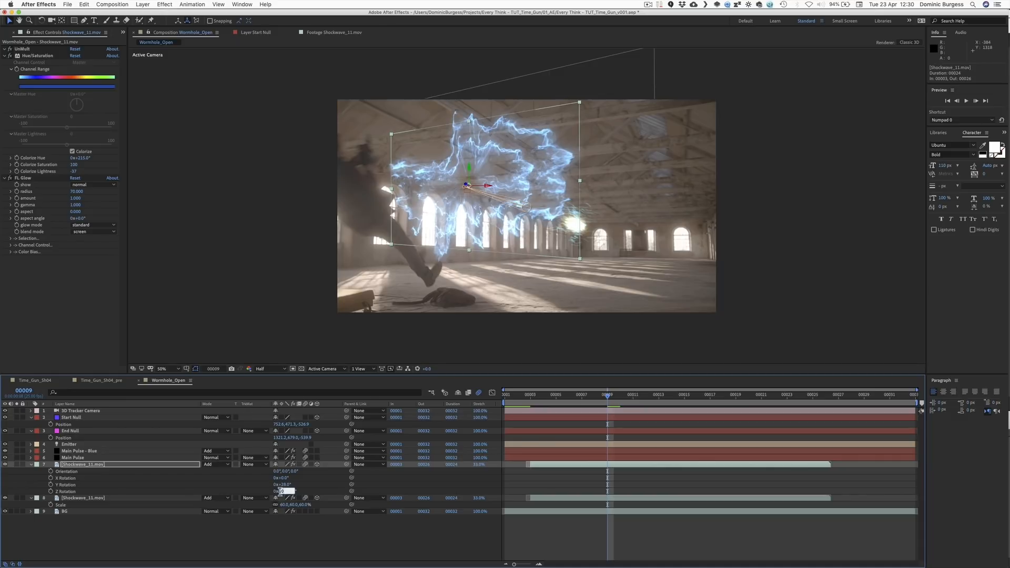
text(150)
key(Return)
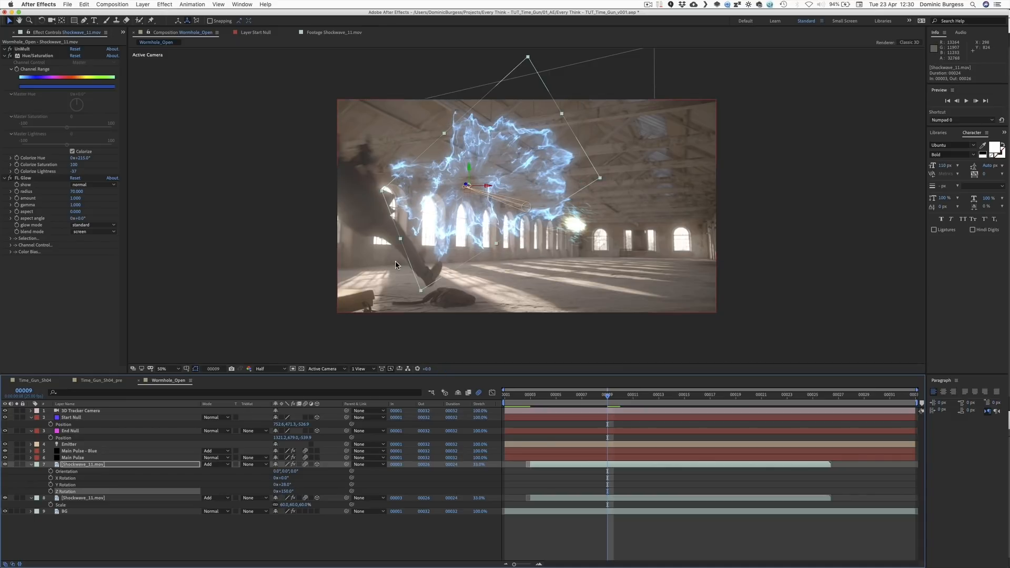
drag(285, 491, 248, 497)
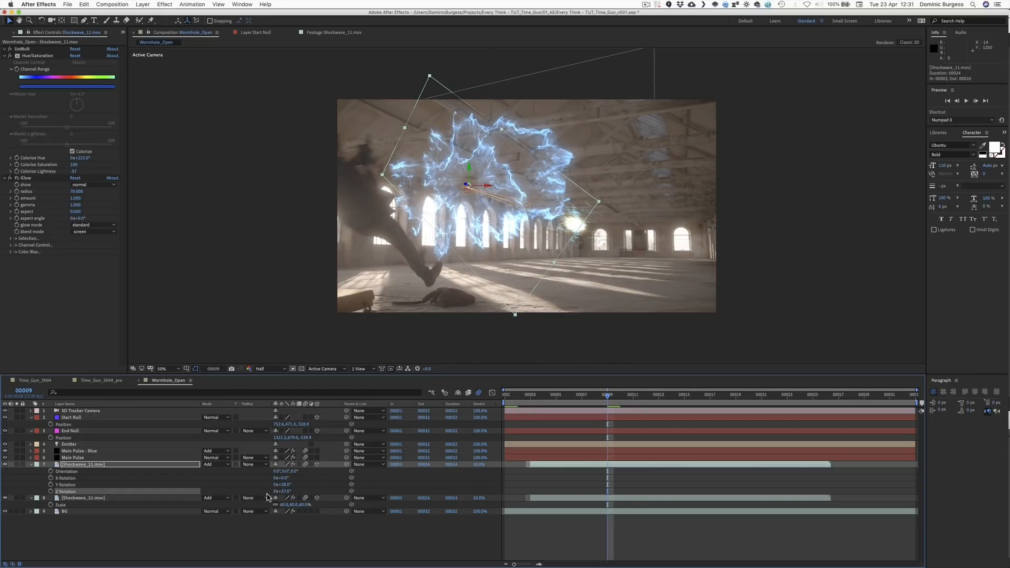
drag(465, 185, 479, 189)
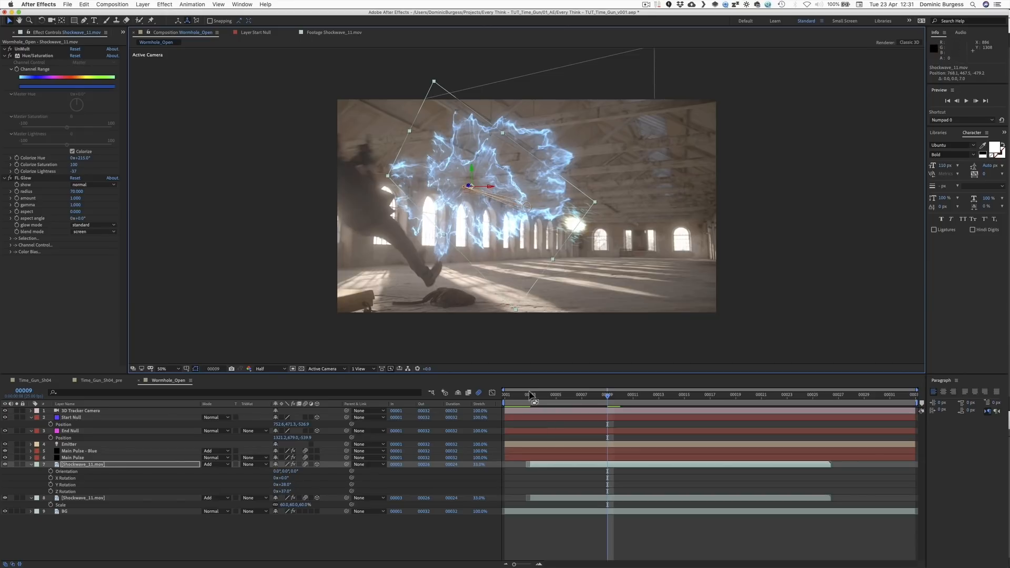
Step: Speed the upper shockwave copy up with a 15% time stretch starting at frame 3, and preview both layers
drag(476, 469, 467, 470)
click(556, 465)
key(space)
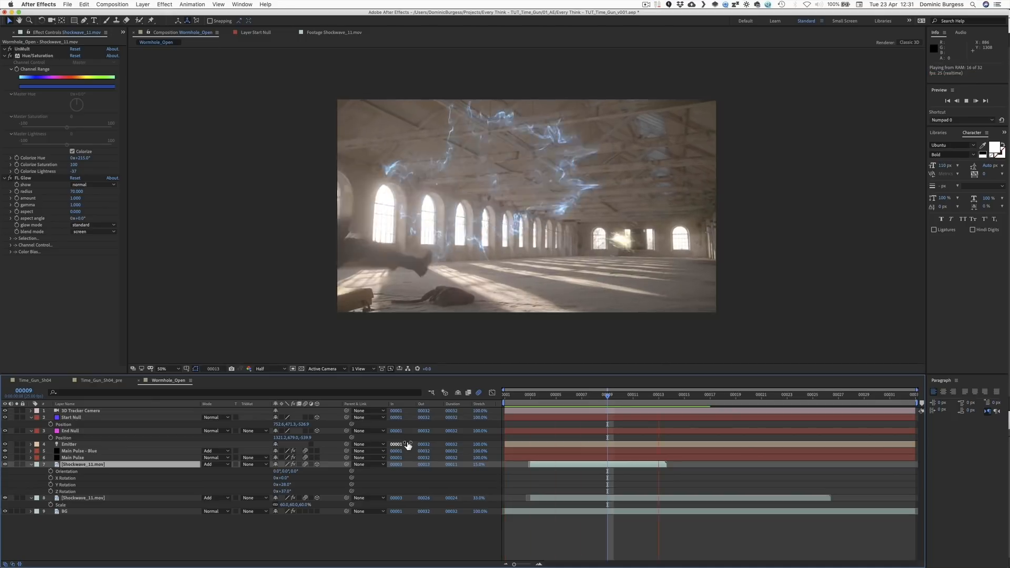
key(space)
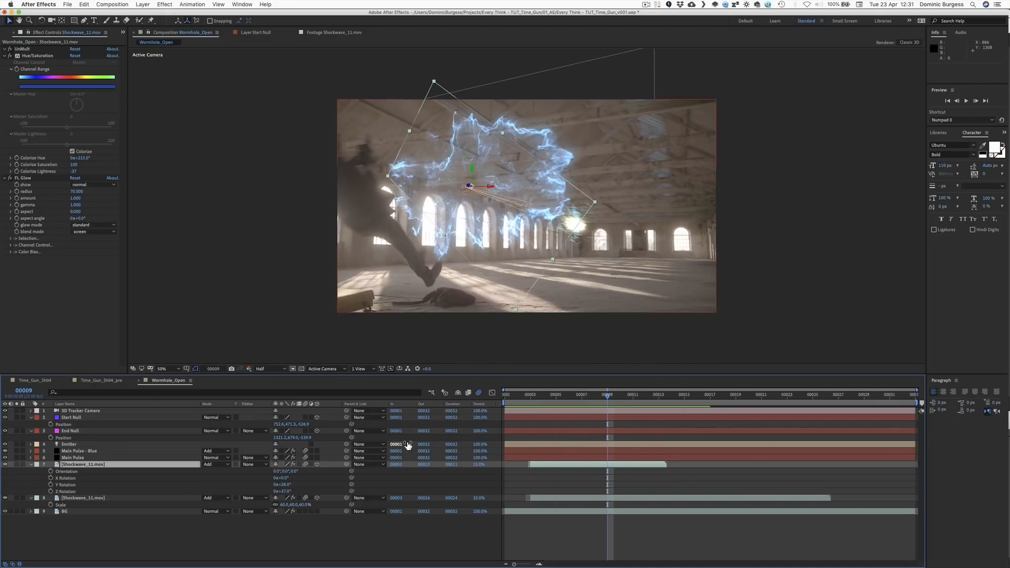
Step: At frame 7 of Wormhole_Open, compare the shockwave look with the Time_Gun_Sh04 composition and return
click(581, 396)
click(36, 380)
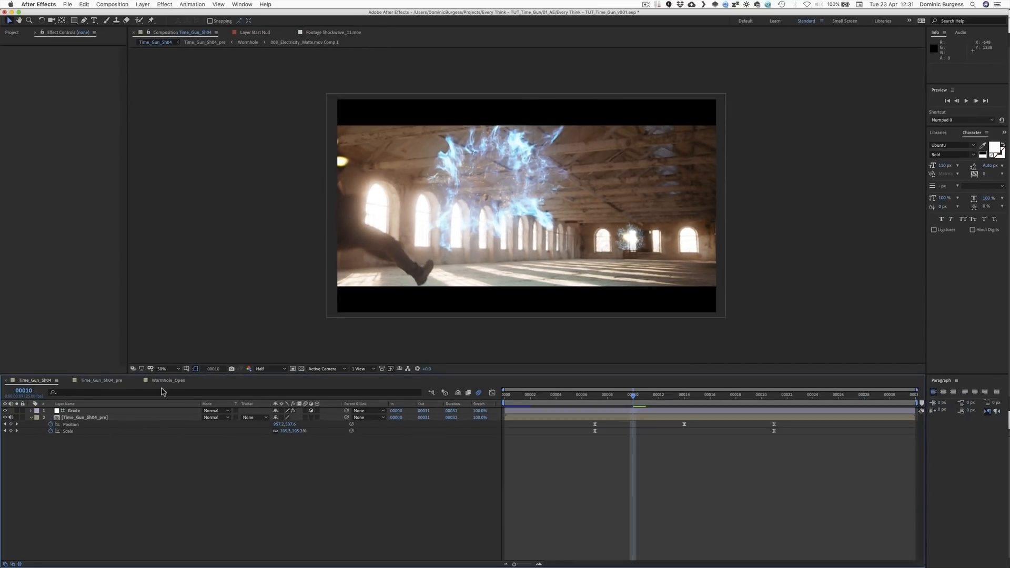
click(168, 381)
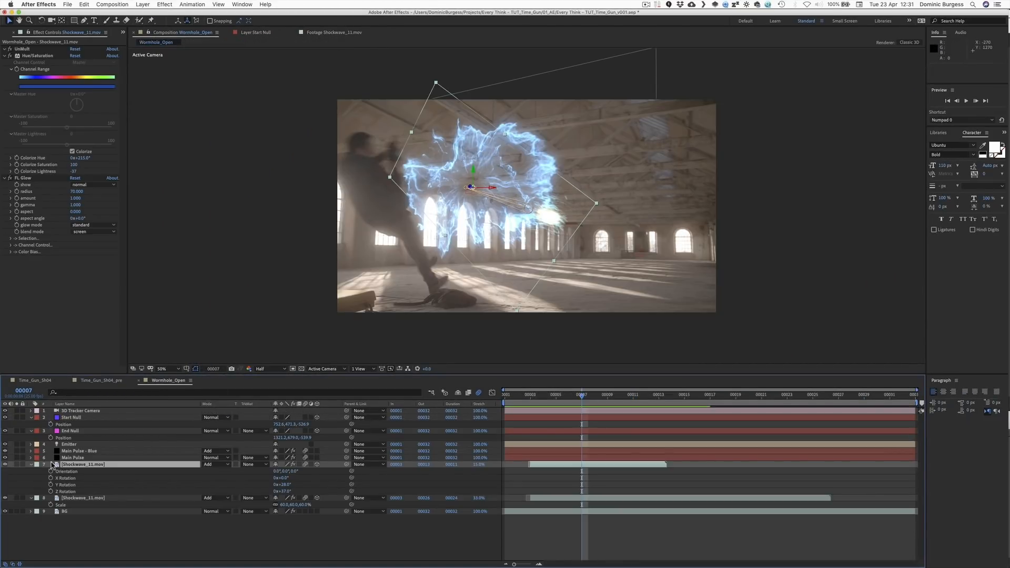
Step: Collapse all layer properties, duplicate the Main Pulse layer directly below the original, and rename the copy "Shockwave Sparkles"
key(super+a)
click(76, 508)
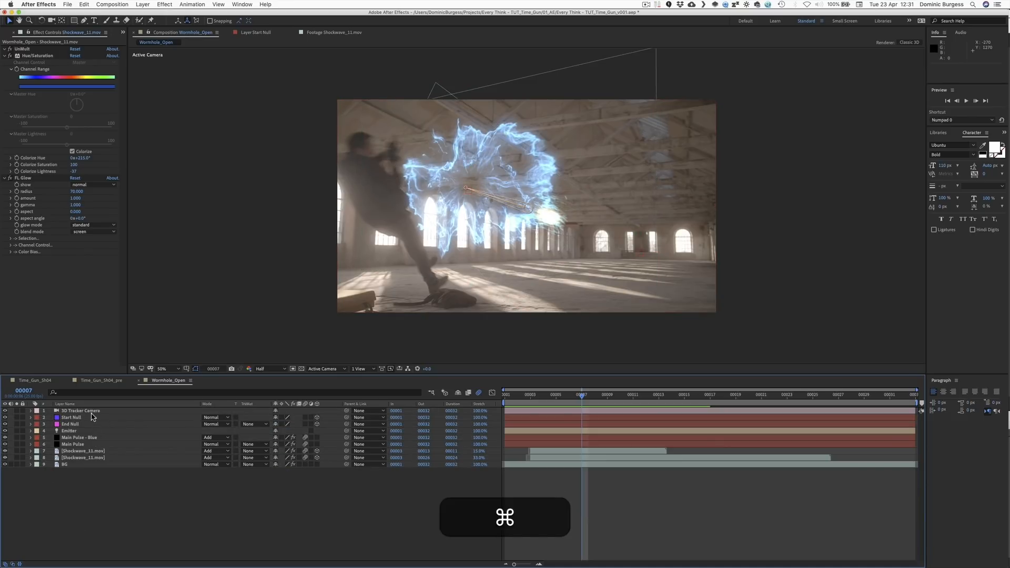
click(77, 444)
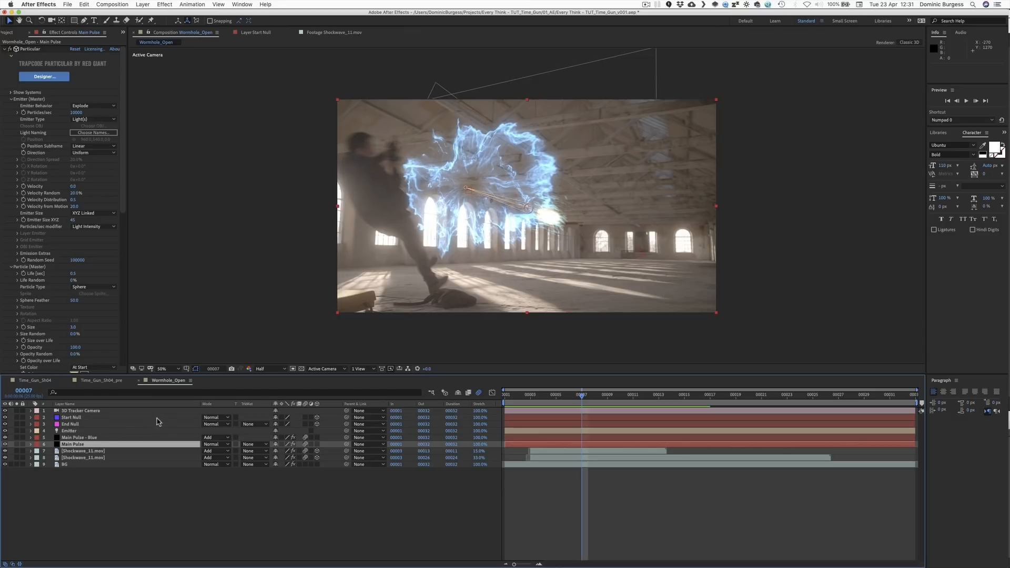
key(super+d)
drag(83, 447, 84, 456)
key(Return)
text(Shockwa)
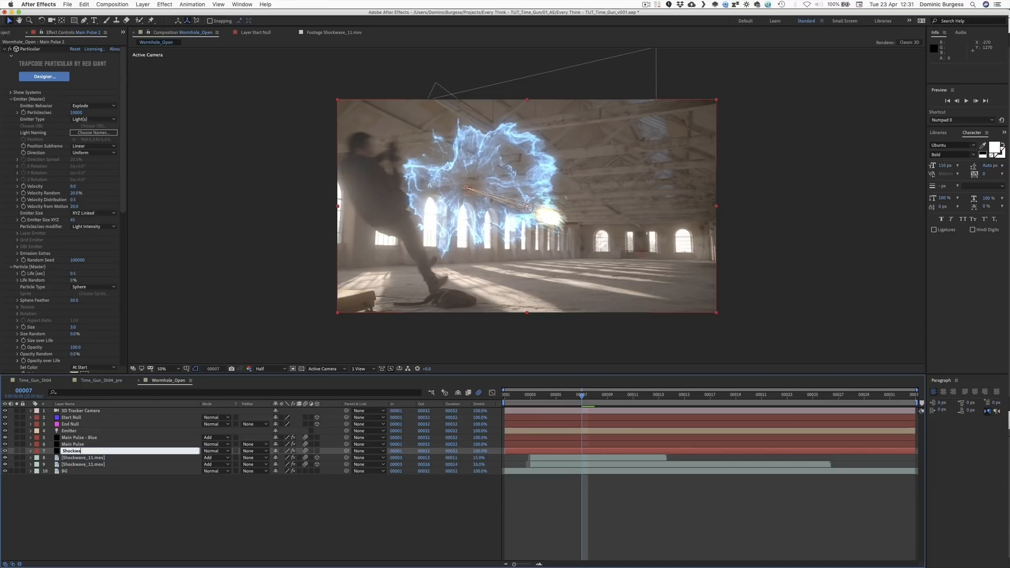
text(ve)
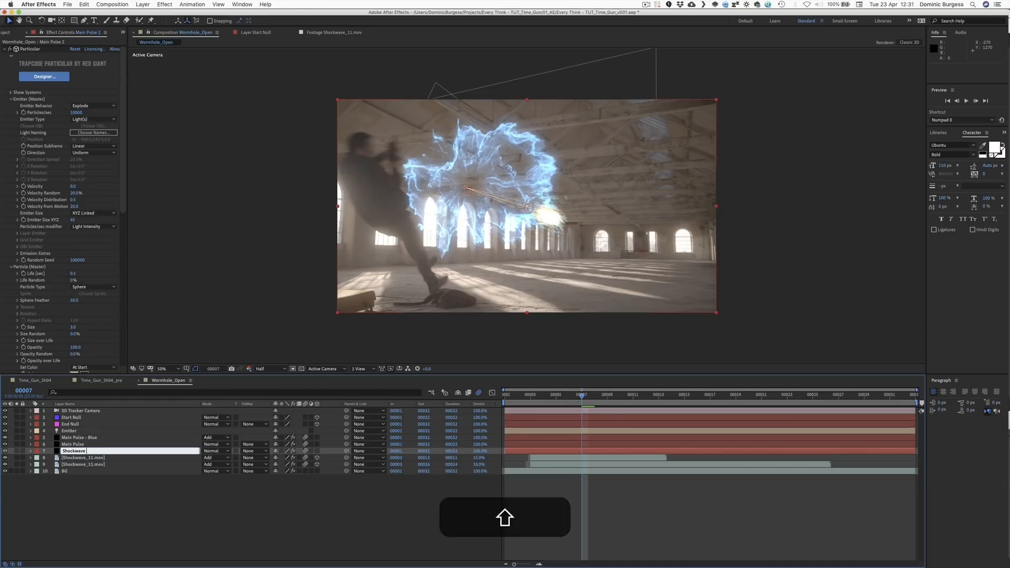
text( Sparkles)
key(Return)
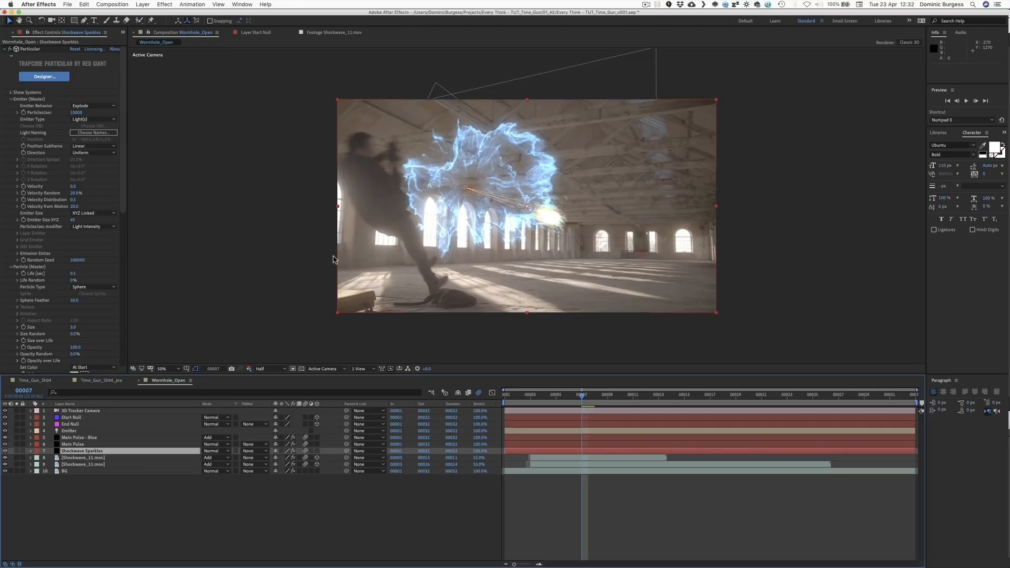
Step: Solo Shockwave Sparkles and, at frame 14, set its Particular Wind X, Wind Y and Wind Z to 0
click(16, 450)
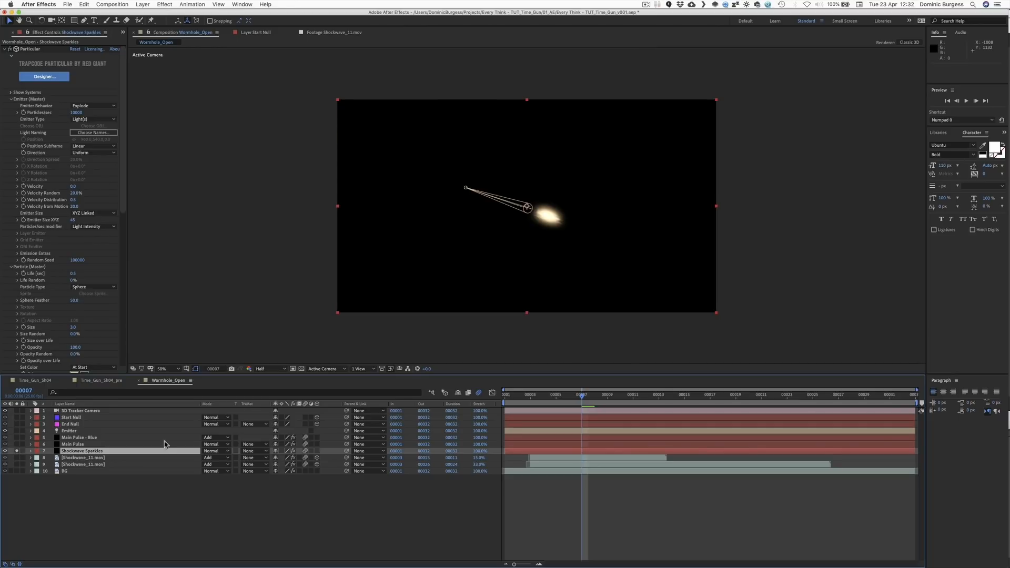
drag(582, 395, 672, 400)
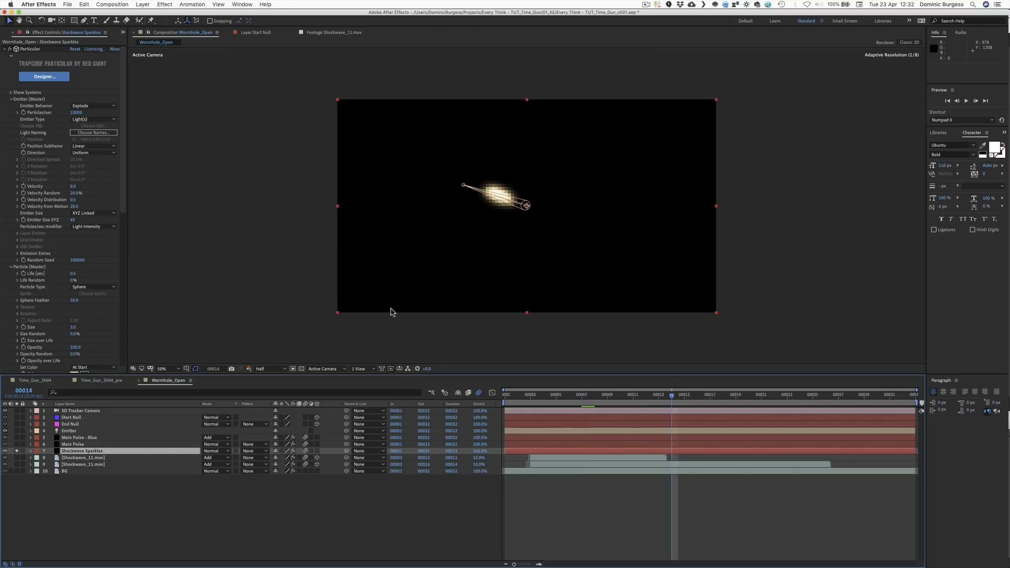
drag(124, 187, 80, 348)
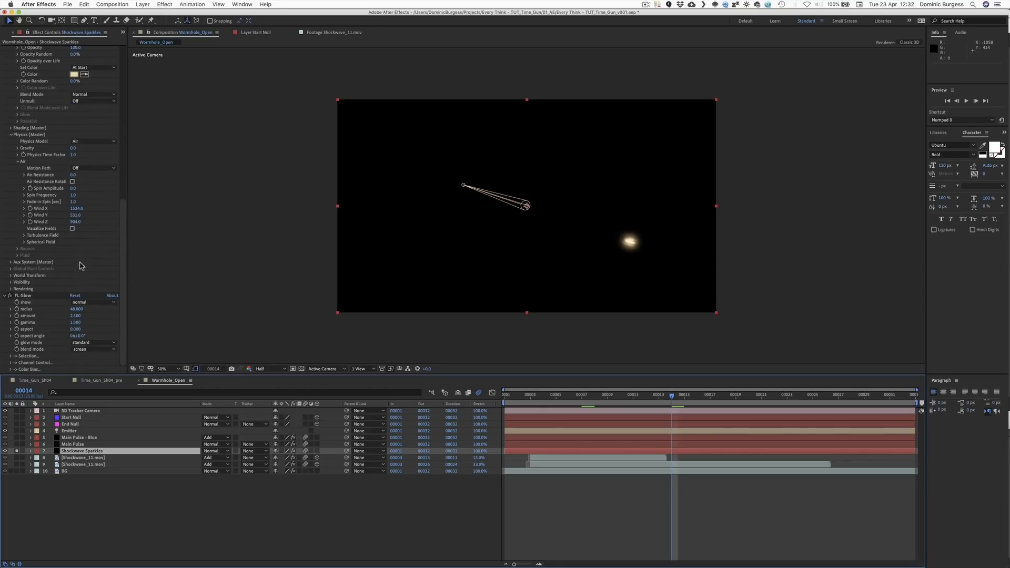
click(74, 208)
key(Tab)
text(0)
key(Tab)
text(0)
key(Return)
Step: Set the Shockwave Sparkles emitter Velocity to 500 and preview the particle burst
drag(124, 219, 125, 63)
click(74, 187)
text(0)
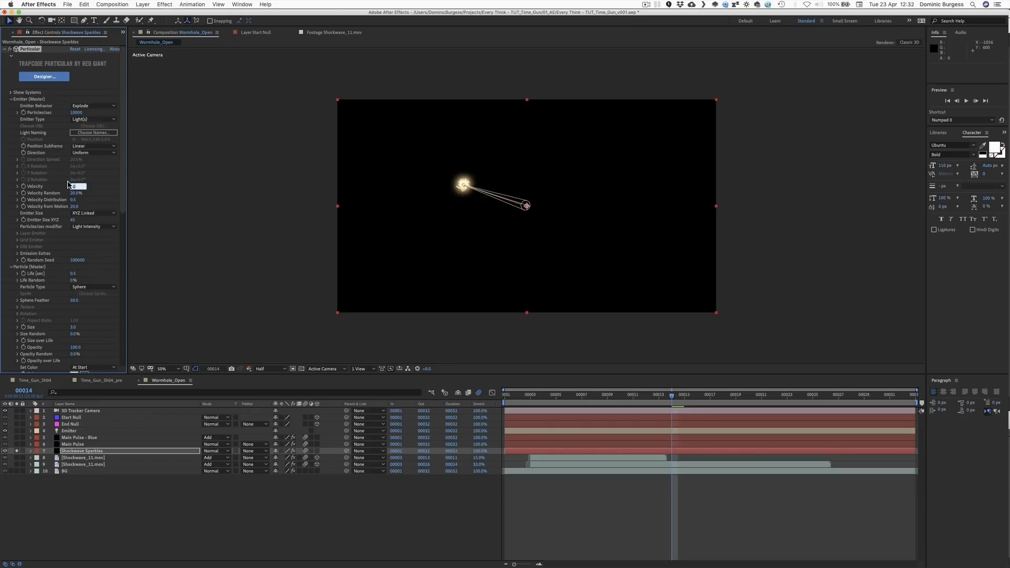
key(Return)
key(space)
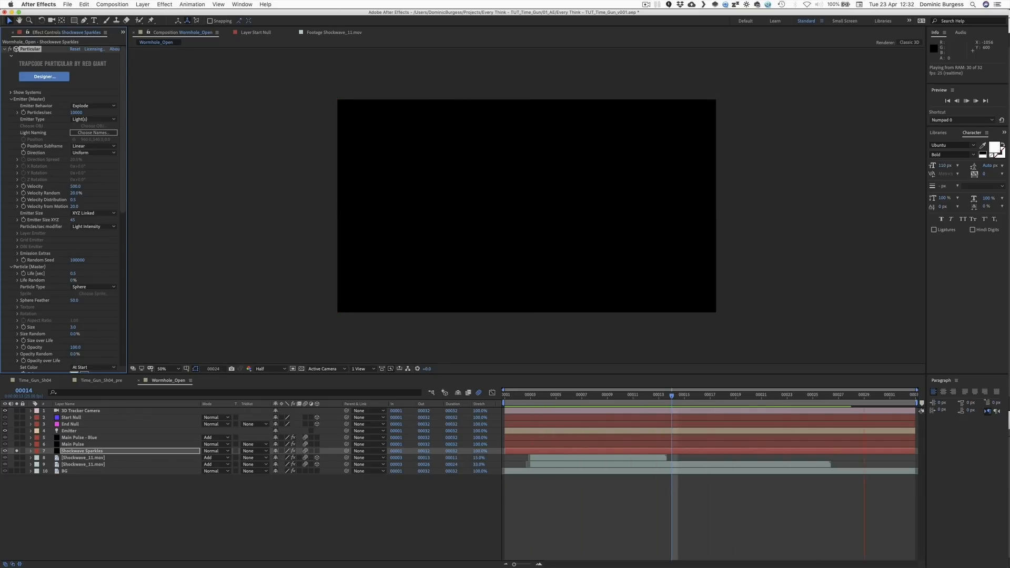
key(space)
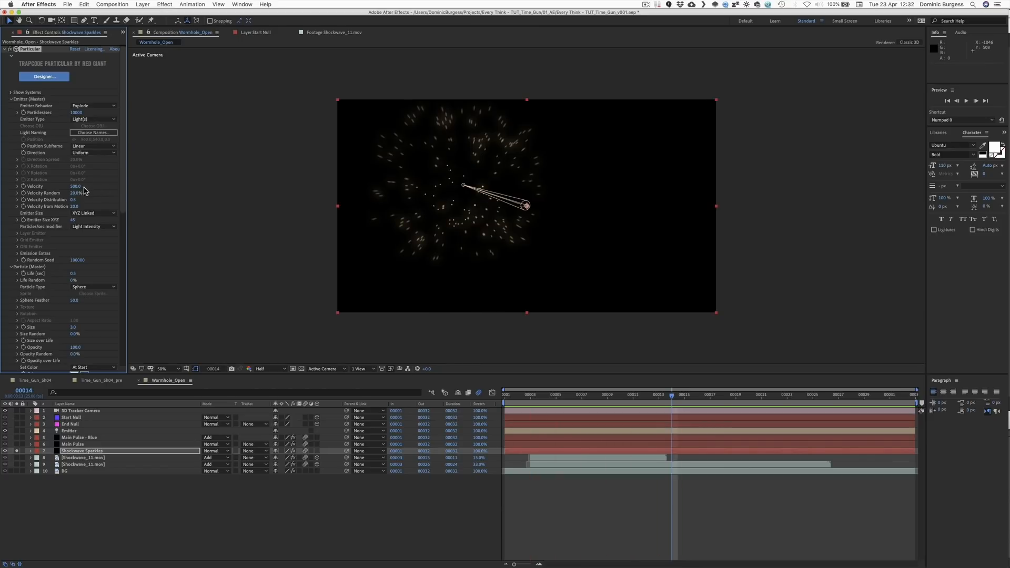
Step: Set the Shockwave Sparkles particle Life to 0.7 seconds and Size to 2
click(74, 273)
text(.7)
key(Return)
drag(125, 199, 124, 255)
click(73, 216)
text(2)
key(Return)
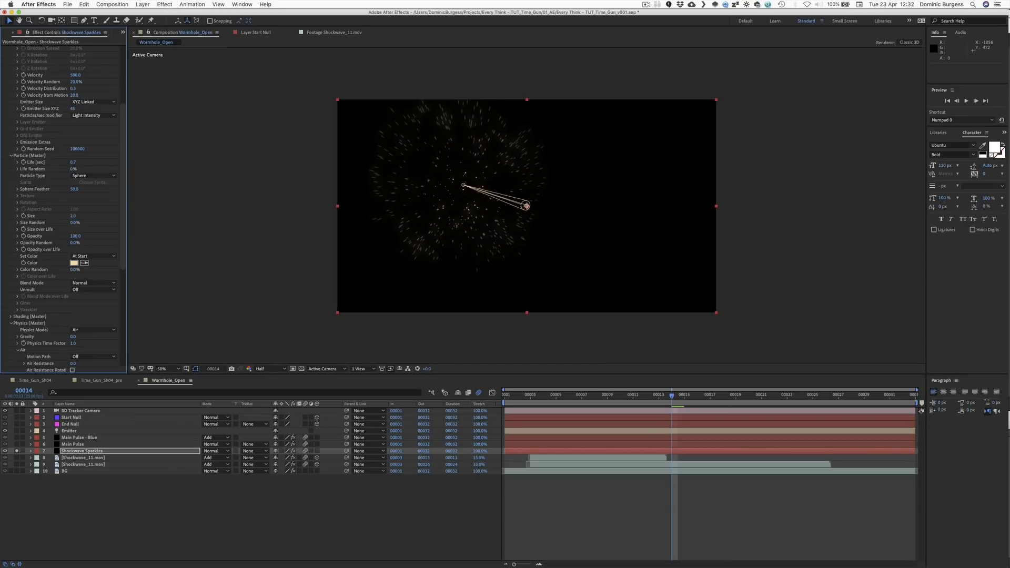
Step: Set the Turbulence Field's Affect Position to 500 for Shockwave Sparkles and preview the motion
drag(125, 211, 124, 317)
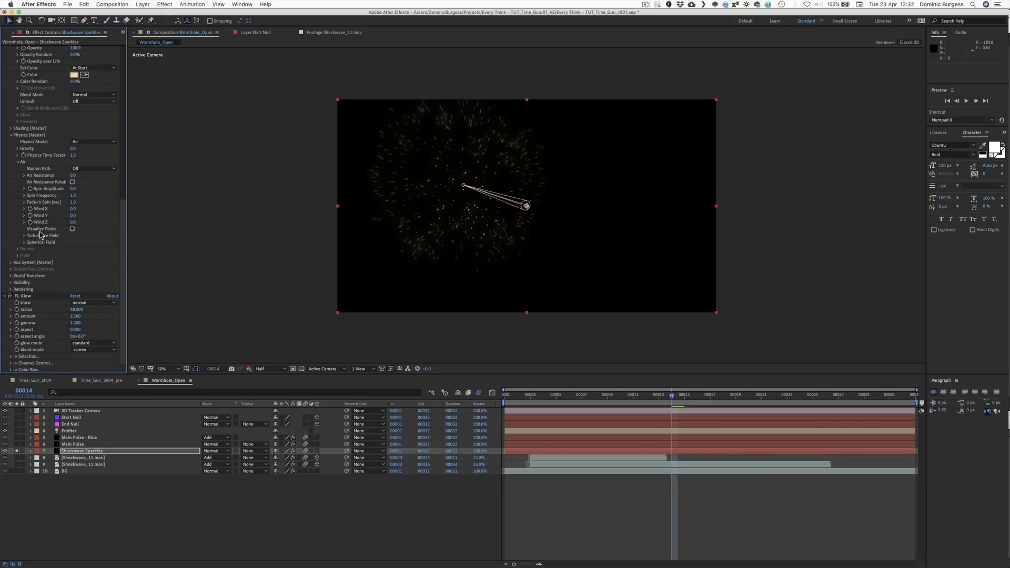
click(10, 262)
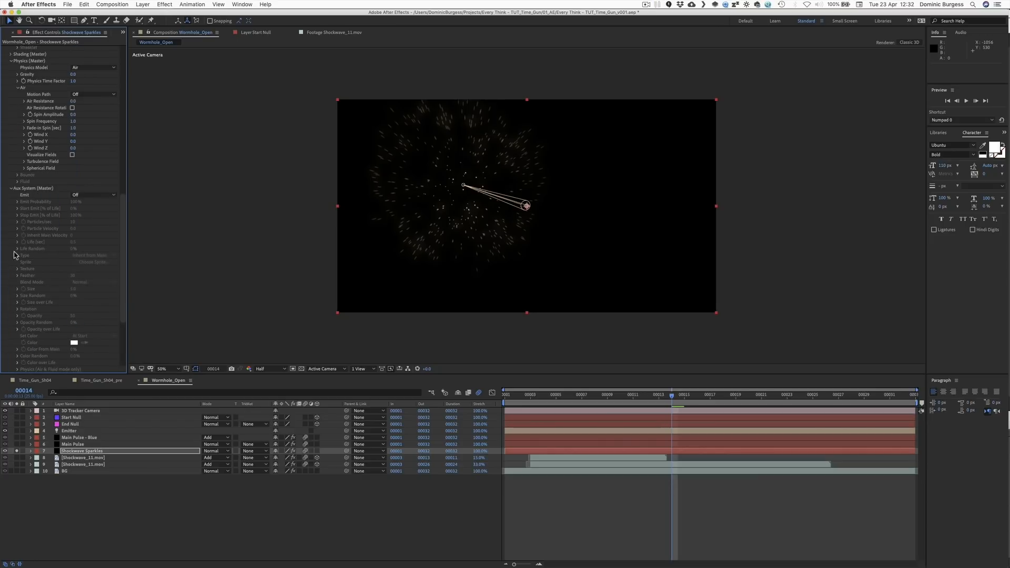
click(10, 189)
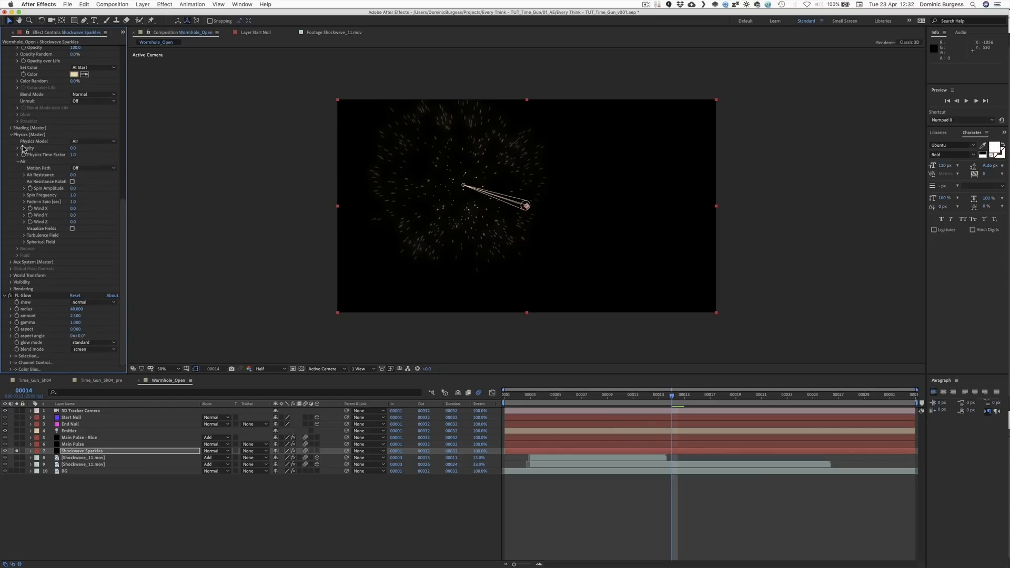
click(25, 235)
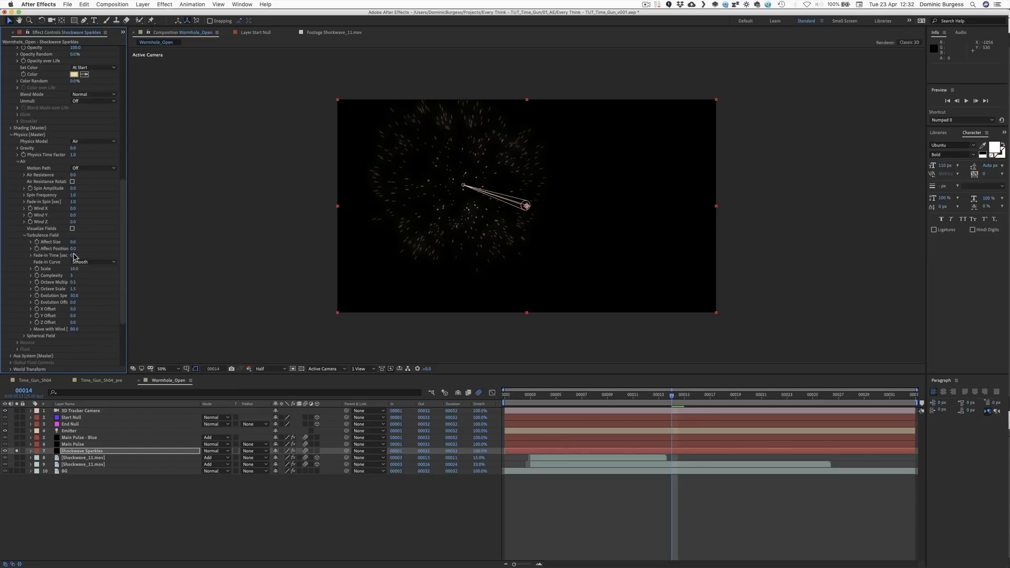
click(74, 249)
text(500)
key(Return)
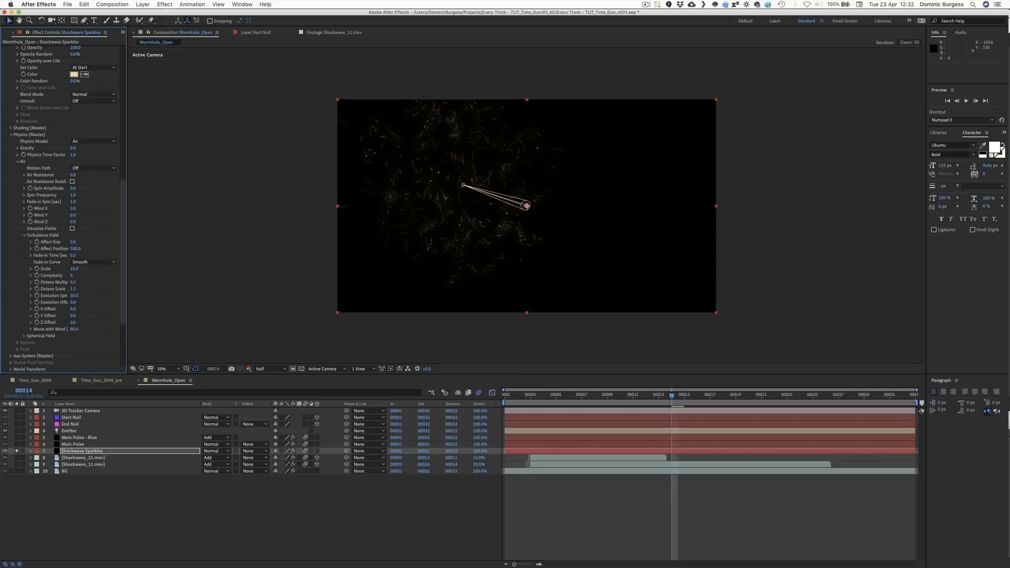
key(space)
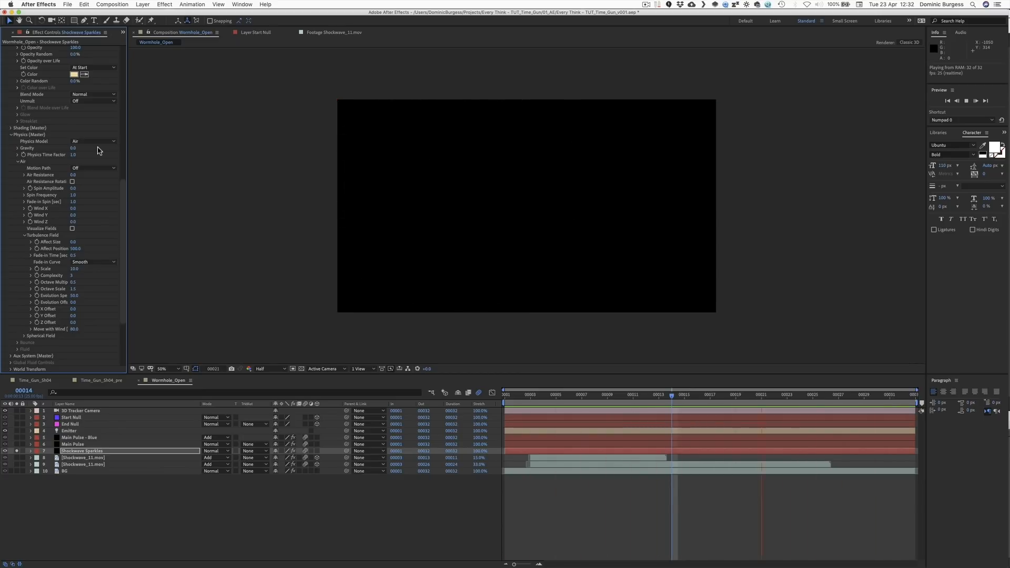
key(space)
Step: Reduce the Shockwave Sparkles emitter Velocity to 300 and preview the turbulent burst
drag(123, 188, 121, 56)
click(75, 187)
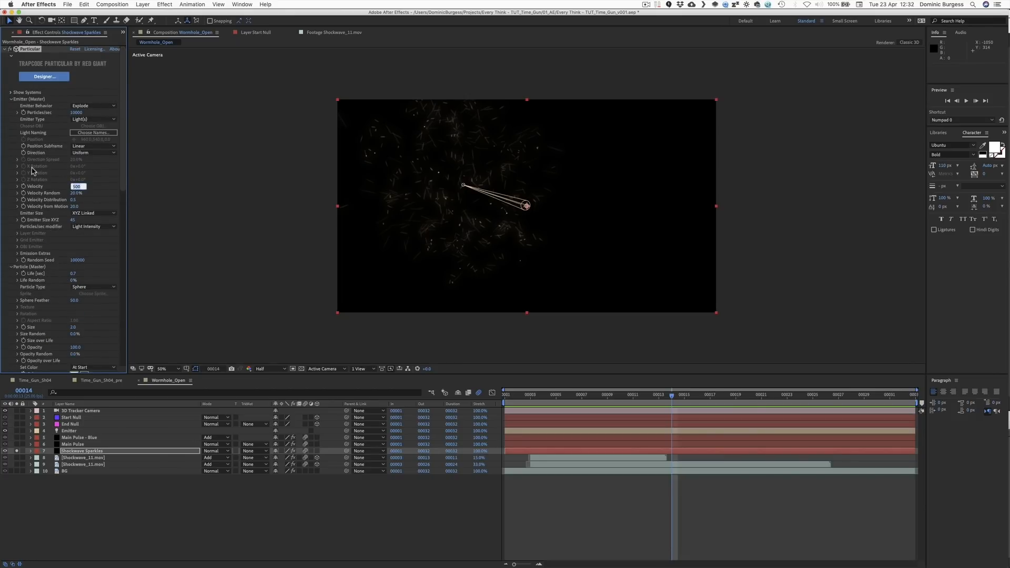
key(space)
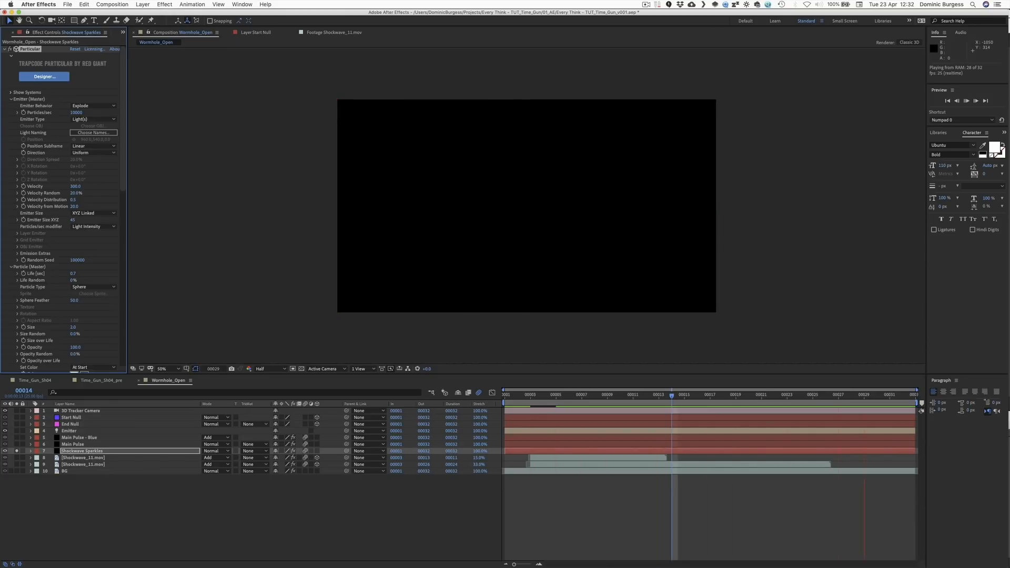
key(space)
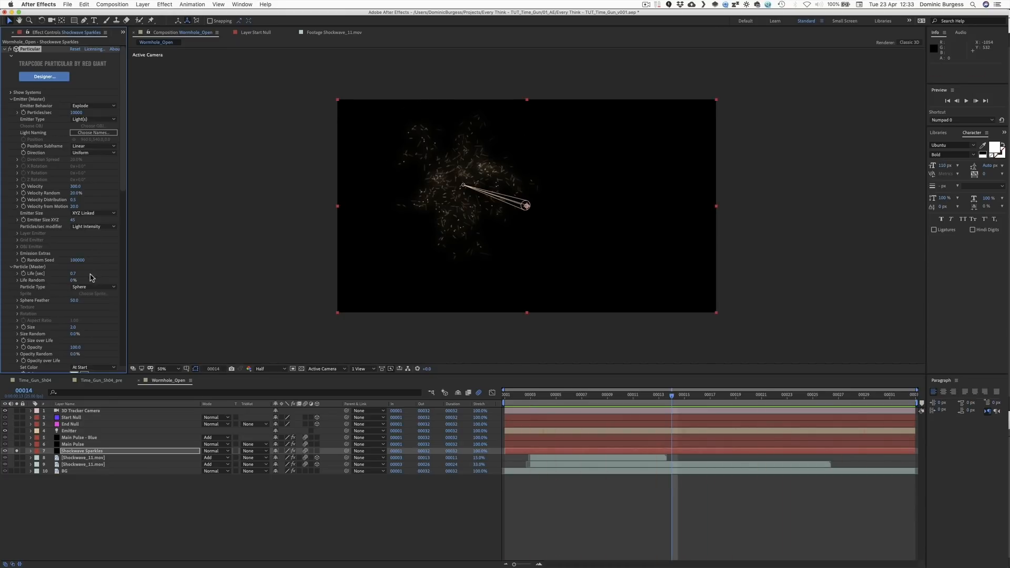
Step: Set the Shockwave Sparkles particle Life Random to 70% and preview the burst
click(73, 281)
text(70)
key(Return)
key(space)
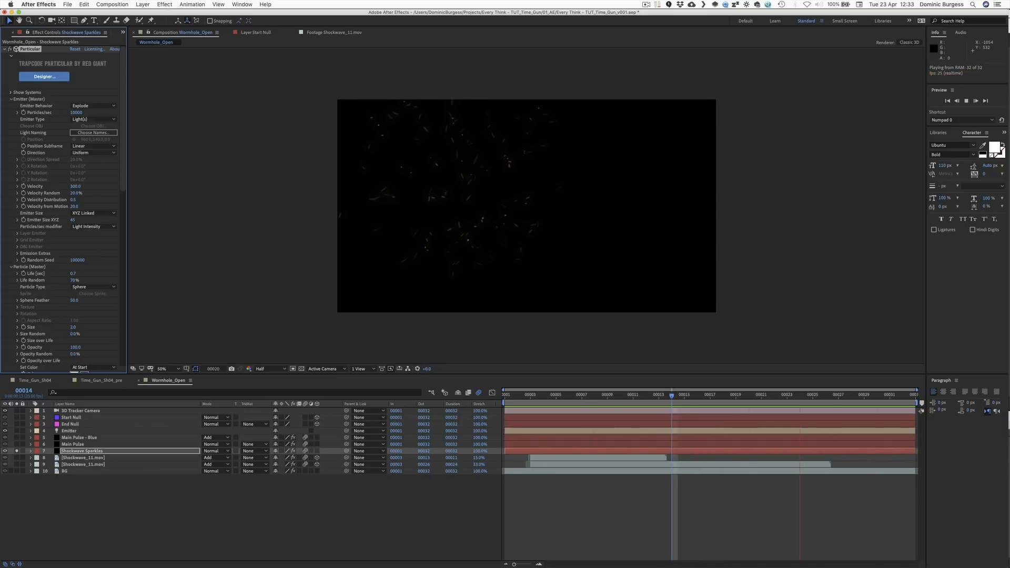
key(space)
Step: Set the Shockwave Sparkles particle Life to 0.5 seconds and preview the result
click(74, 273)
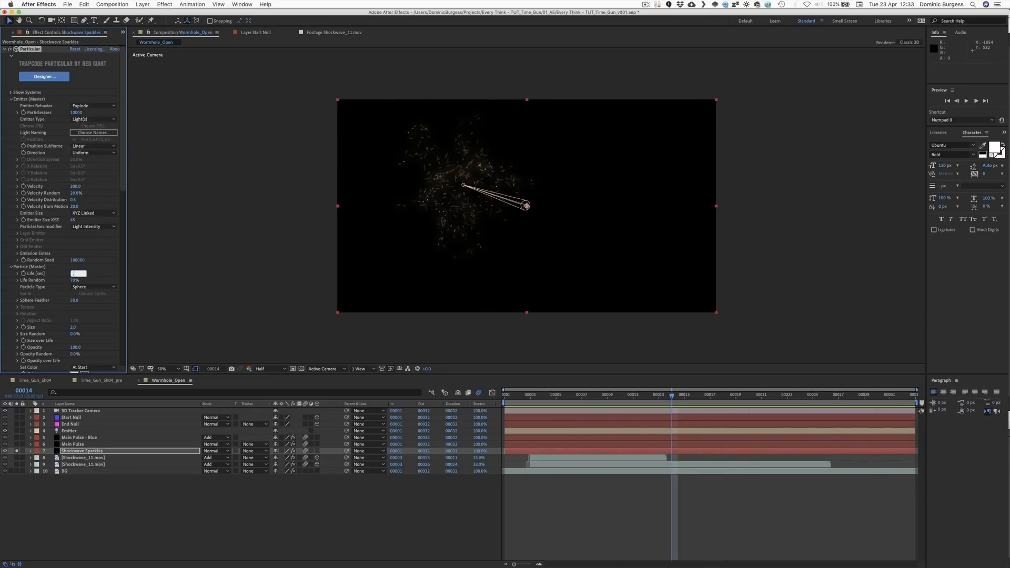
key(space)
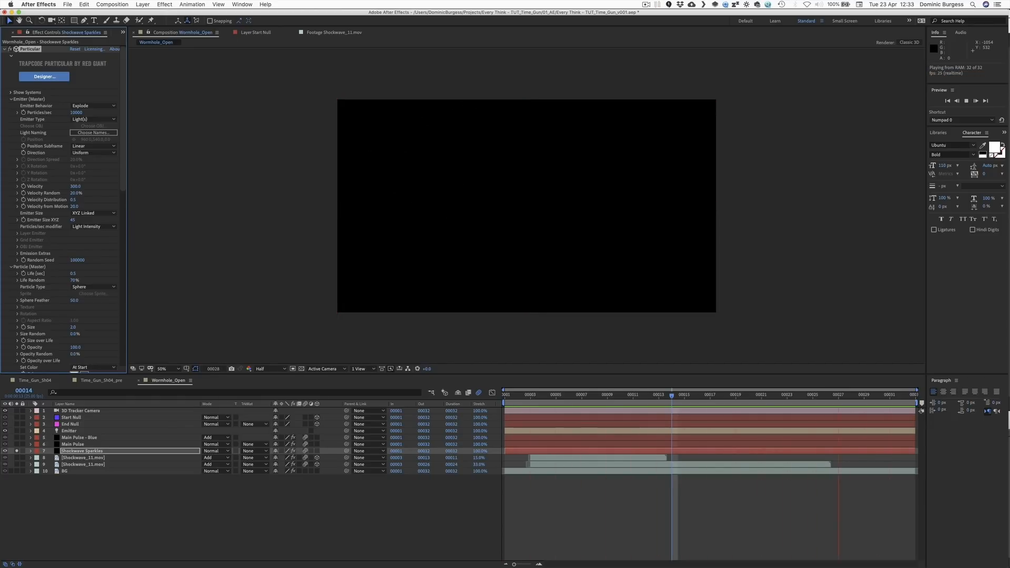
key(space)
Step: Unsolo the Shockwave Sparkles layer, set its blending mode to Add, and preview the full composite
click(17, 451)
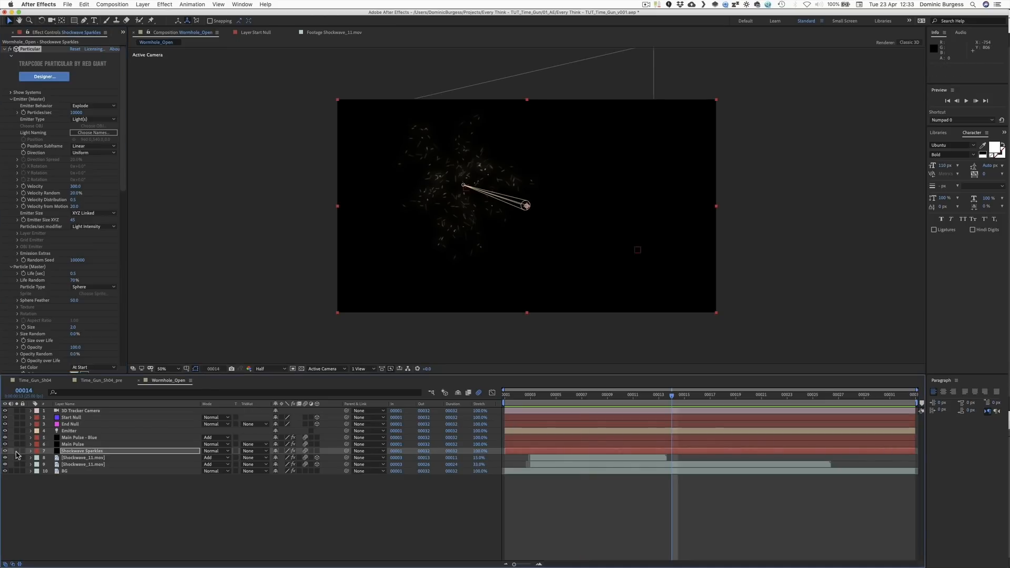
click(216, 451)
click(214, 326)
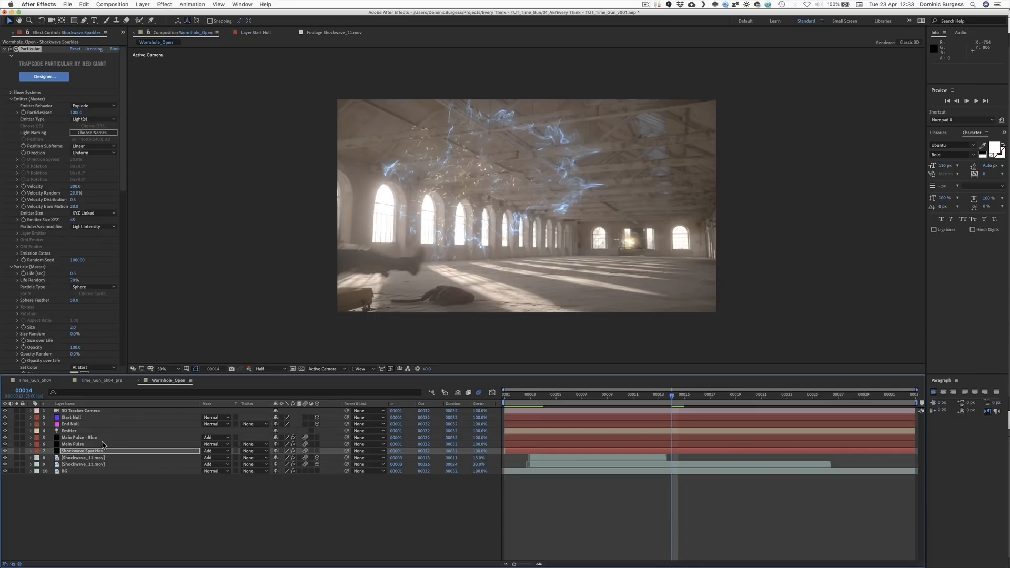
key(space)
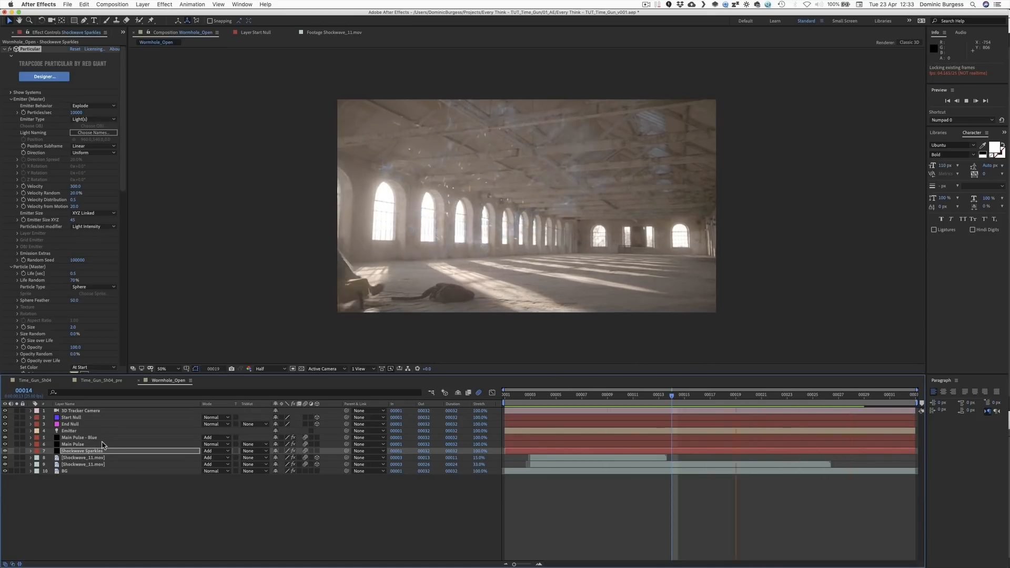
key(space)
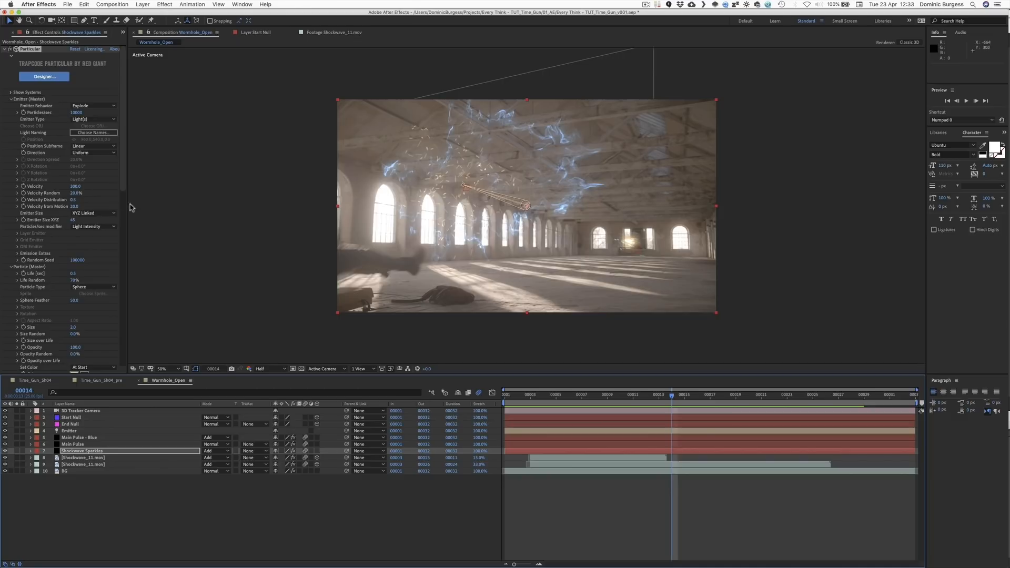
Step: Shorten the Shockwave Sparkles particle Life to 0.4 seconds and preview it over the footage
click(74, 277)
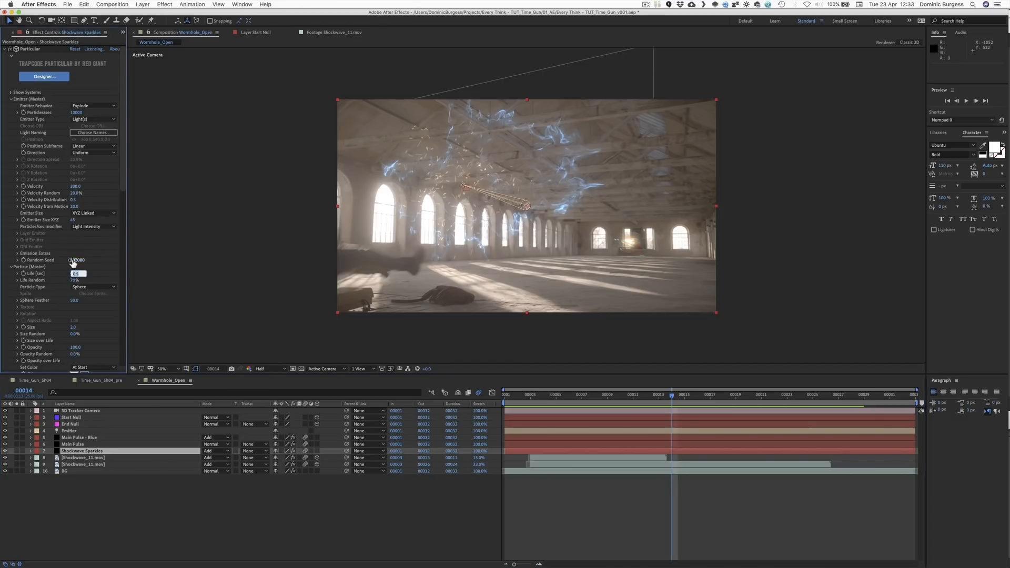
text(.4)
key(Return)
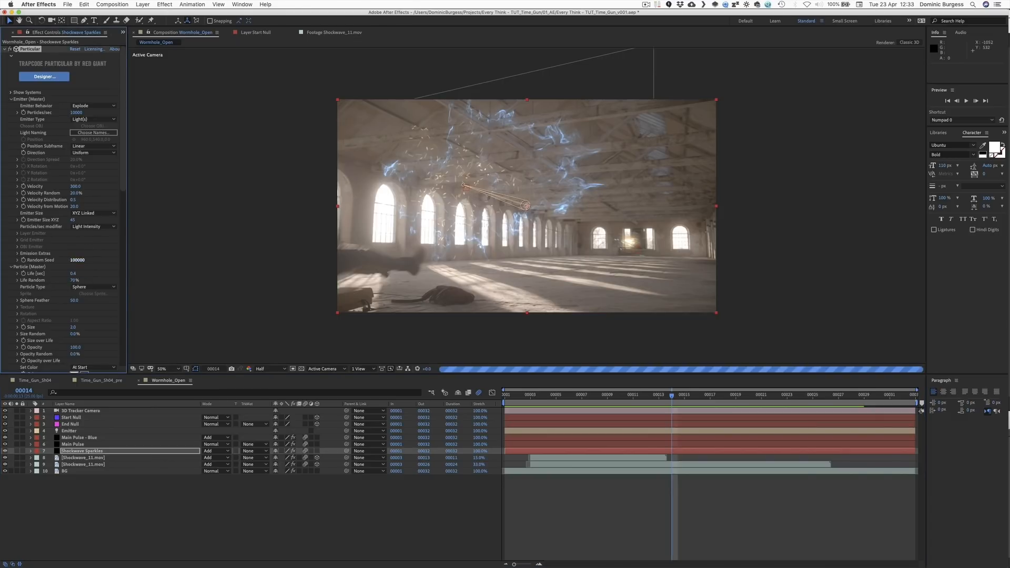
key(space)
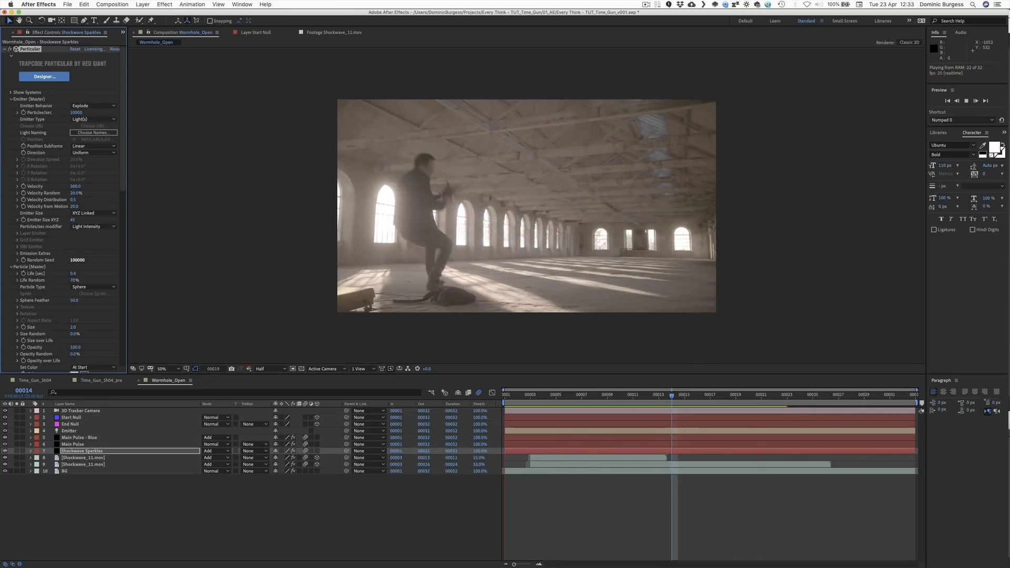
key(space)
Step: Apply the linear falling preset to the Shockwave Sparkles Size over Life curve and preview the composite
drag(123, 192, 102, 250)
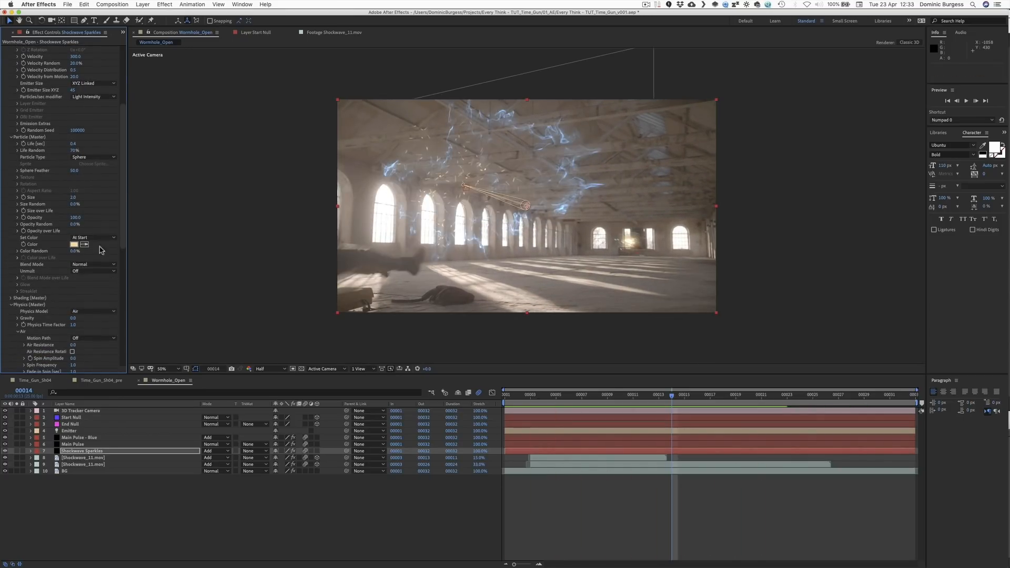
click(17, 211)
drag(128, 245, 195, 245)
click(140, 231)
click(136, 251)
click(135, 251)
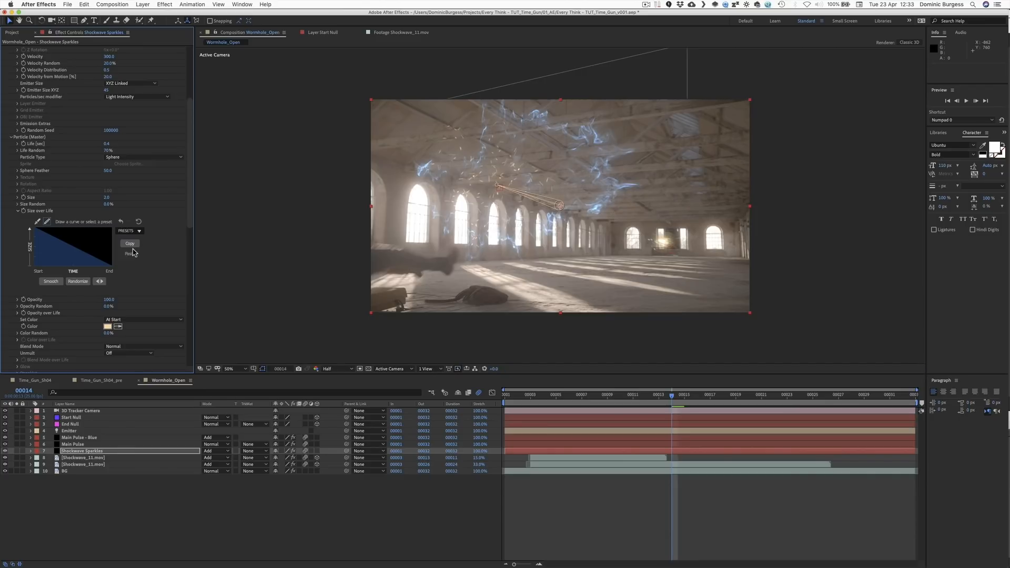
click(181, 496)
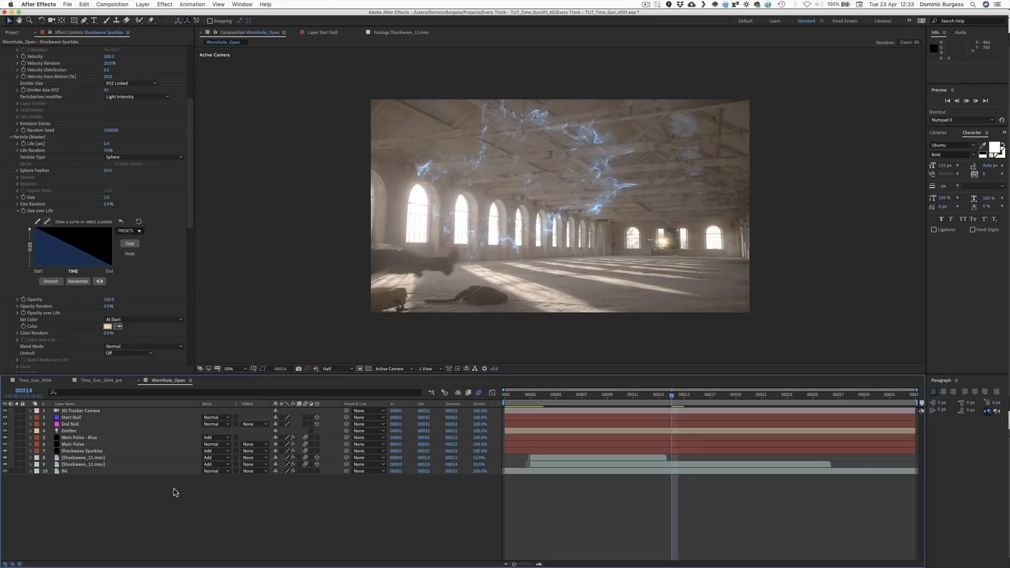
key(KP_0)
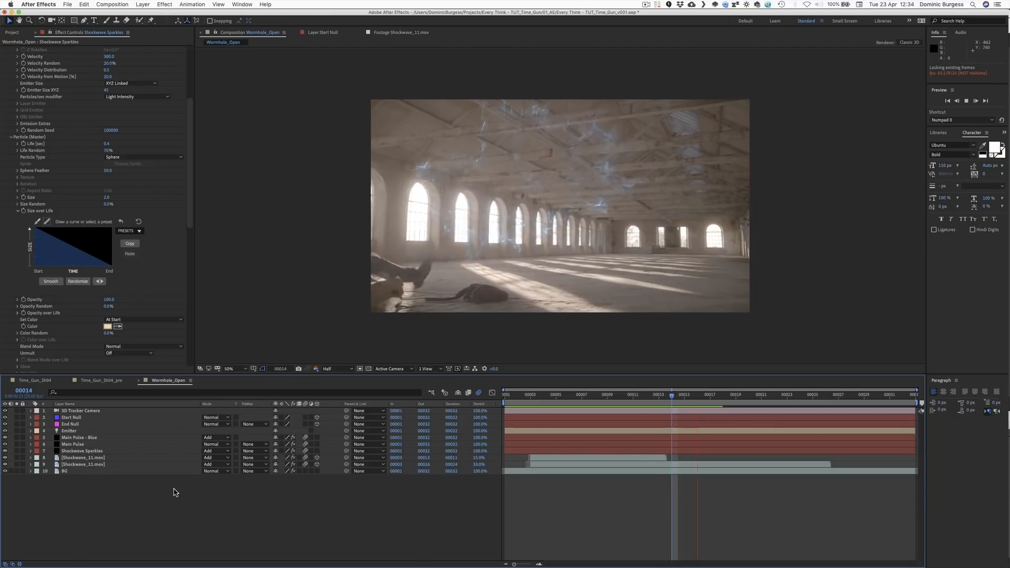
key(space)
Step: Raise the Shockwave Sparkles particle Life to 0.7 seconds and preview the composite
scroll(173, 161, up, 2)
click(109, 181)
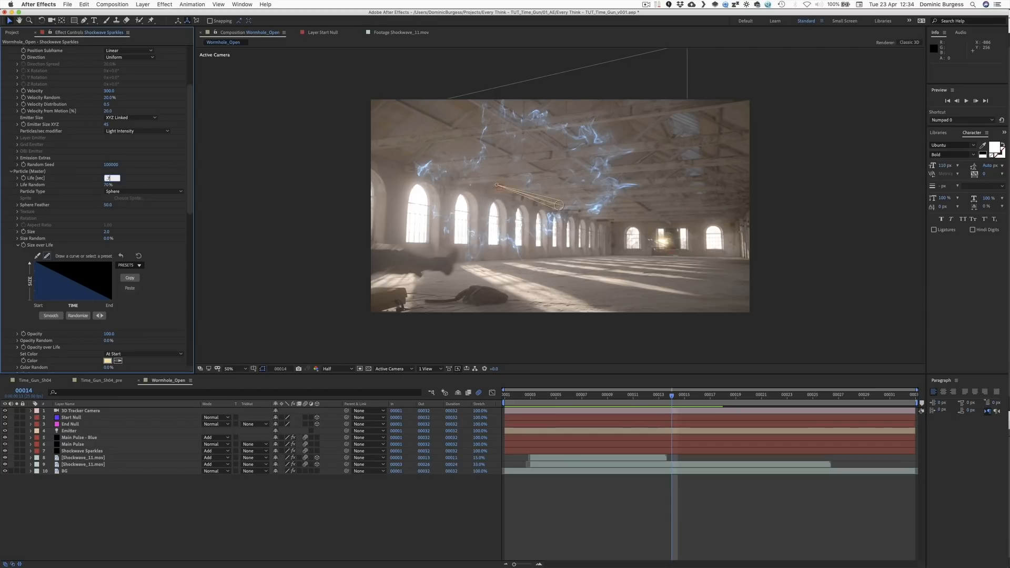
text(.7)
key(Return)
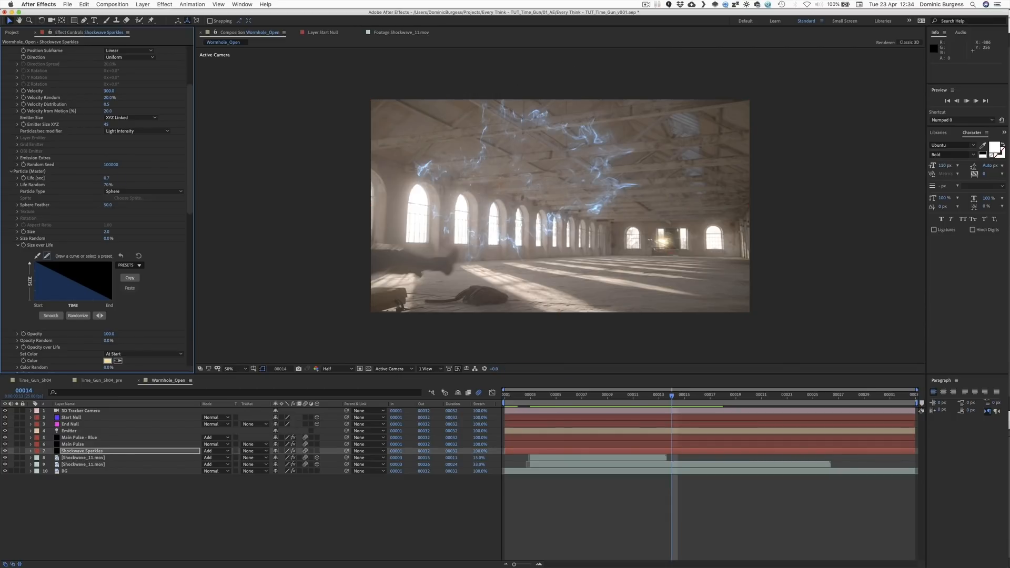
key(space)
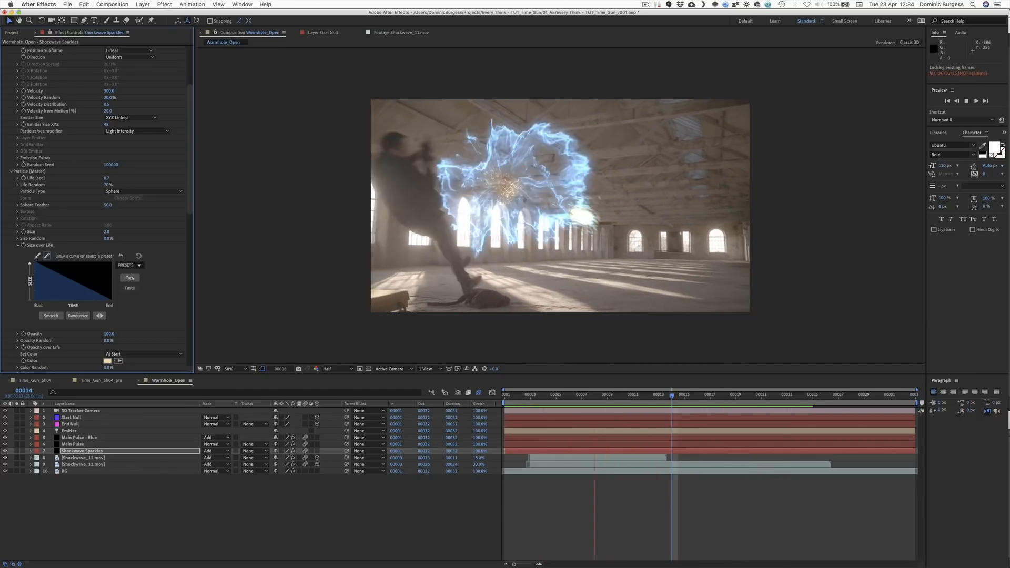
key(space)
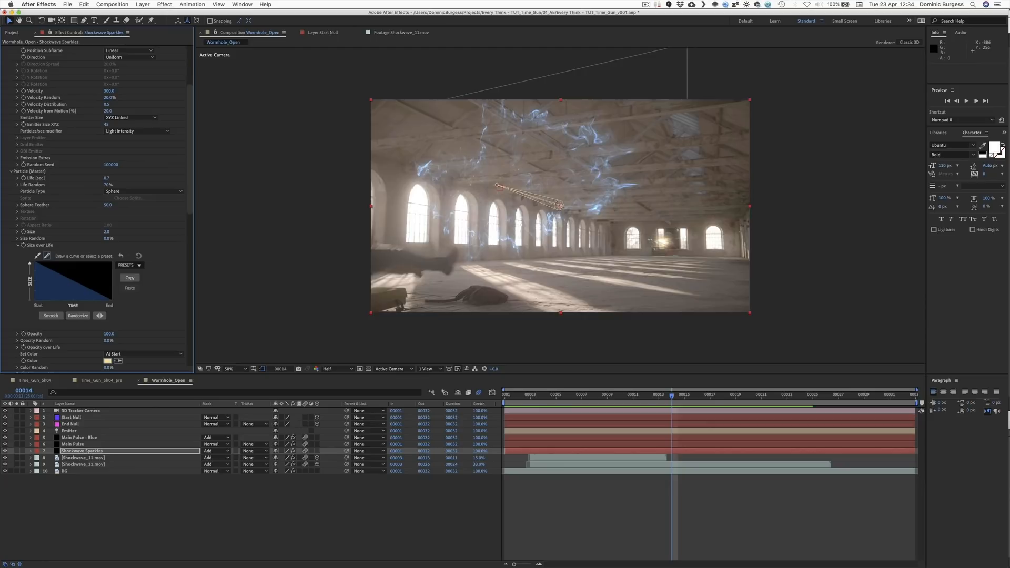
Step: Set the Shockwave Sparkles emitter Velocity to 400
scroll(190, 146, up, 3)
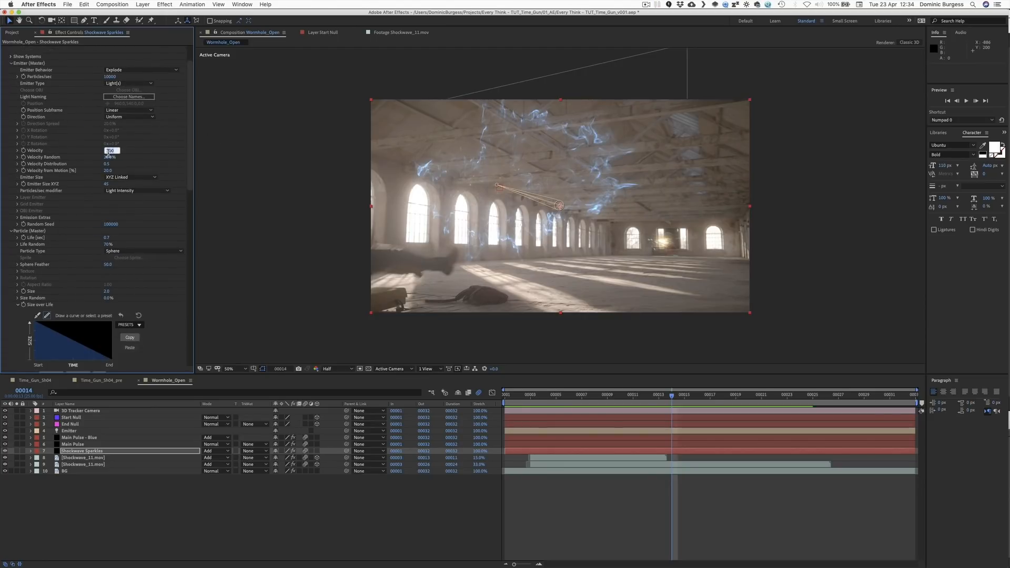
key(Return)
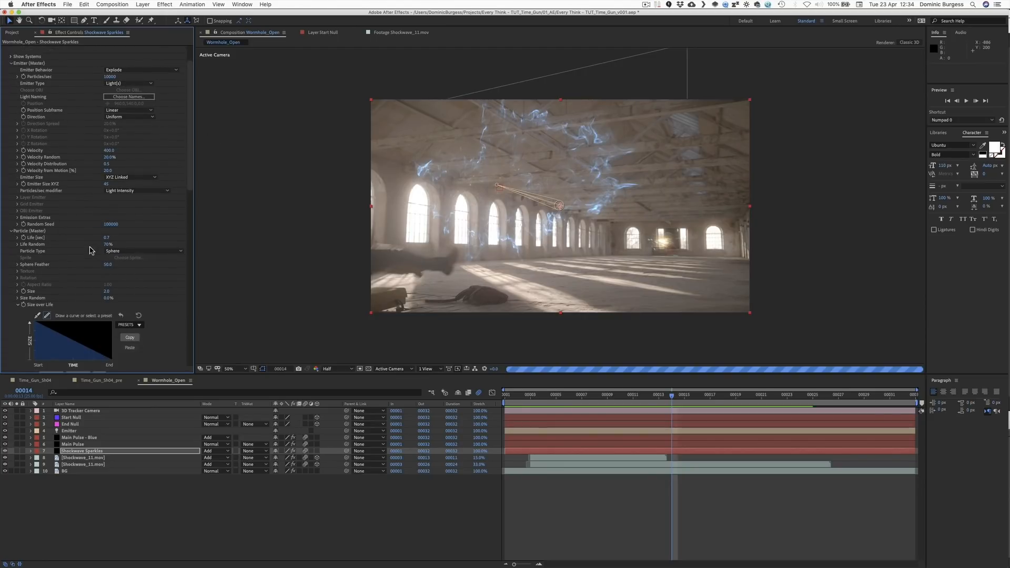
click(106, 238)
Step: Reshape the Size over Life curve so the sparkles stay full size before falling off near the end, and preview it
click(132, 339)
click(38, 316)
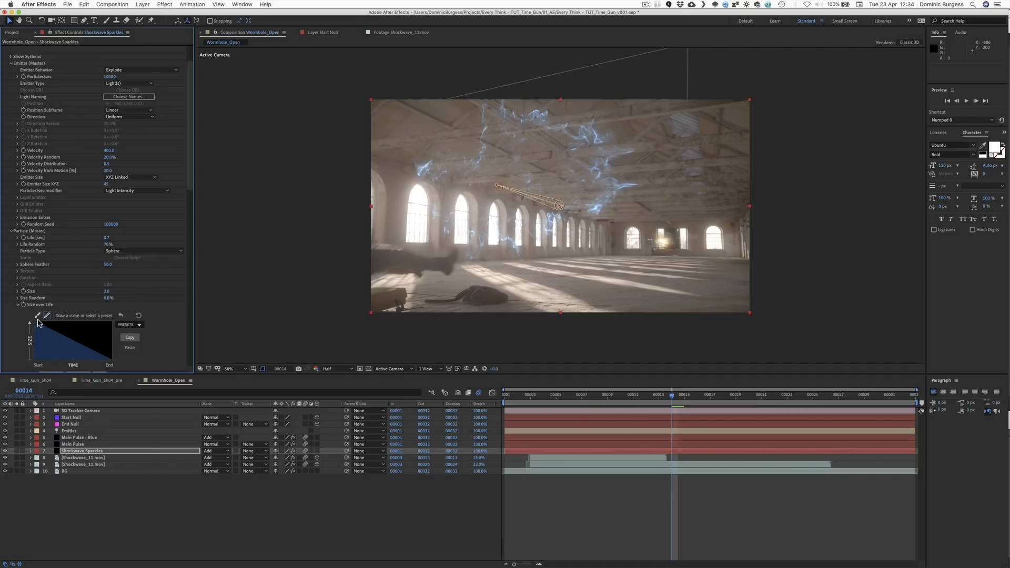
mouse_move(56, 334)
mouse_down()
mouse_move(69, 326)
mouse_move(59, 337)
mouse_up()
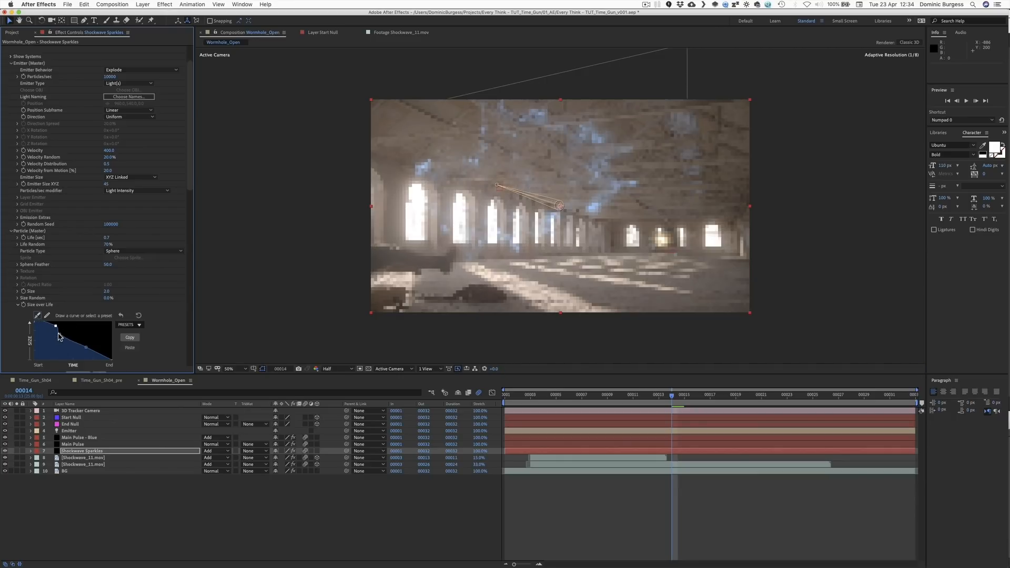
key(super+z)
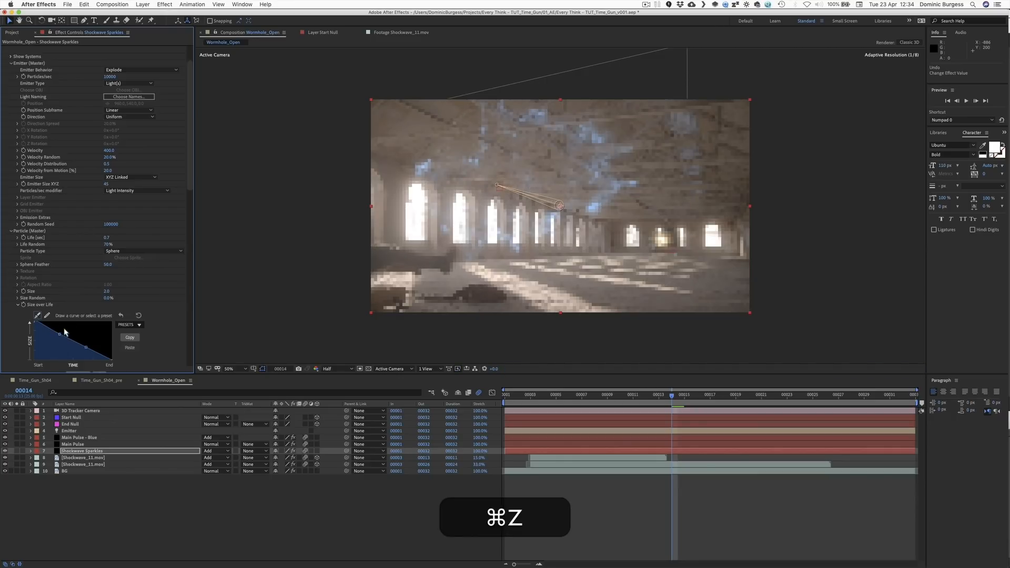
drag(60, 337, 82, 323)
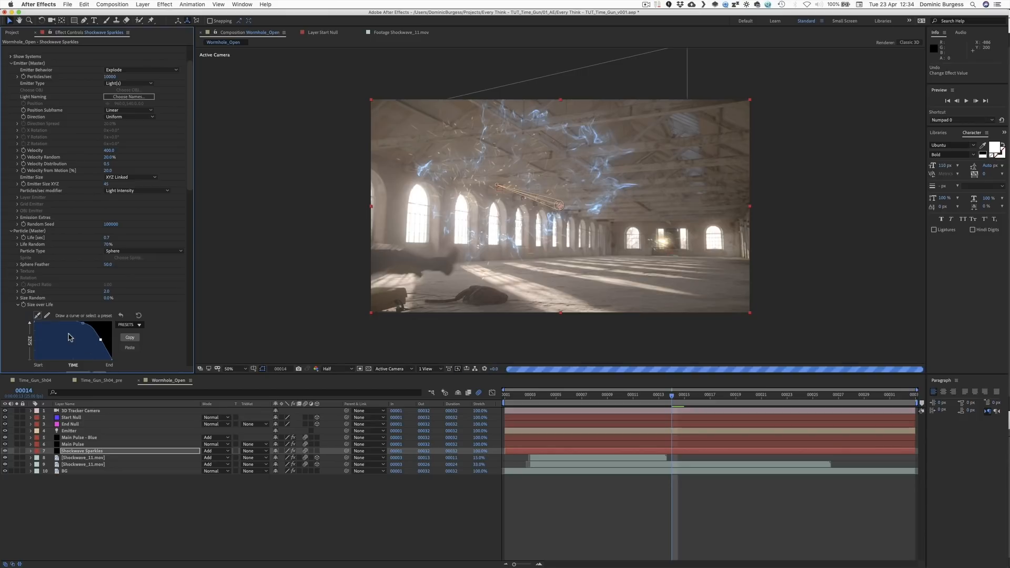
key(space)
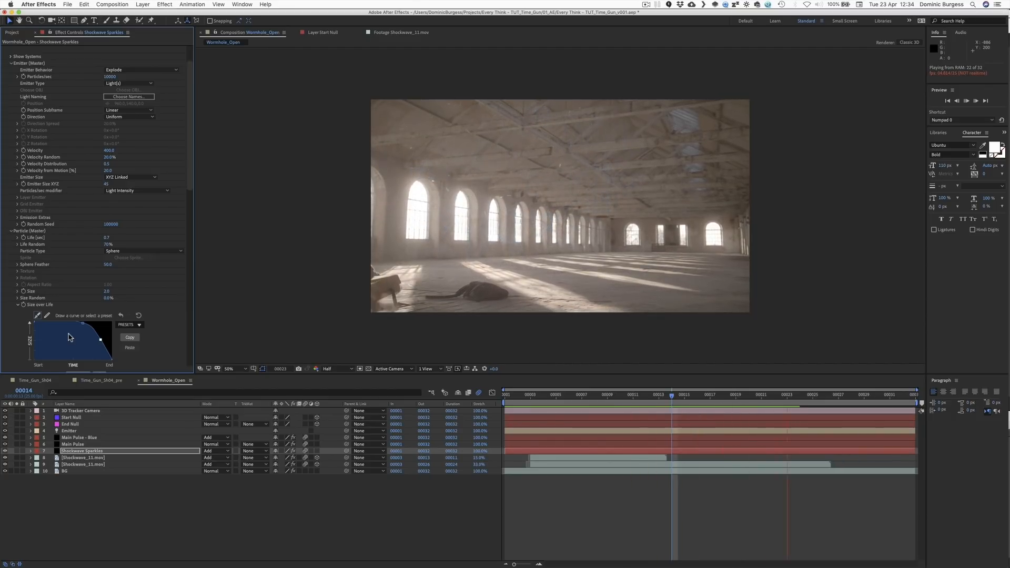
key(space)
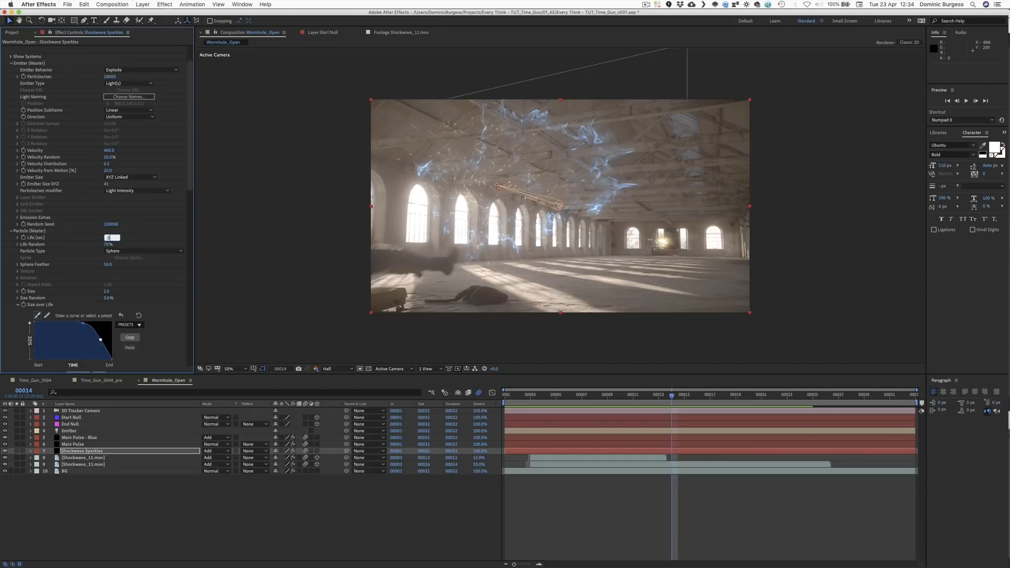
Step: Set the Shockwave Sparkles particle Life to 0.5 seconds and preview the composite with the reshaped size curve
key(super+shift+h)
key(space)
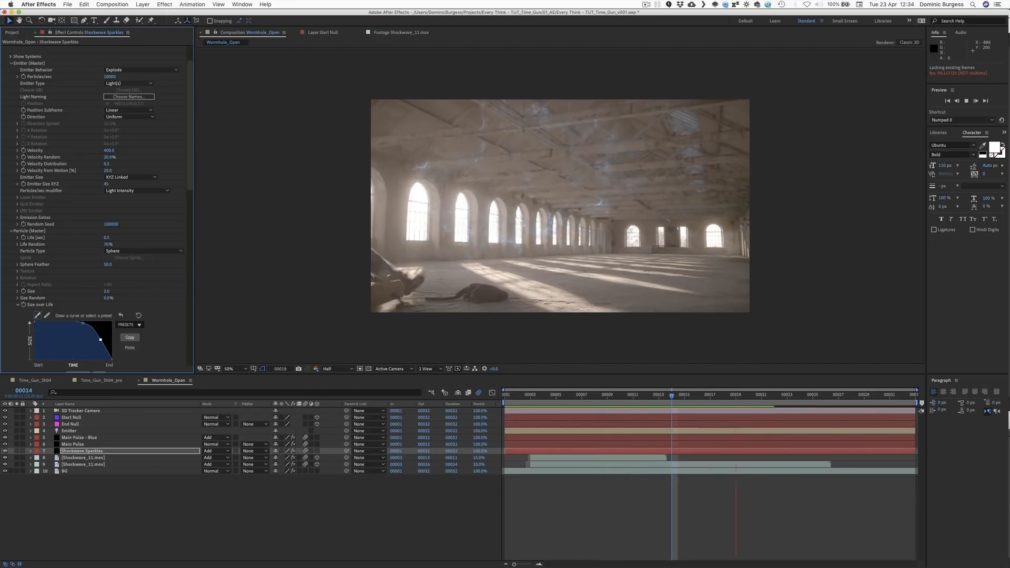
key(space)
Step: Set the Air Resistance in the Shockwave Sparkles Air physics to 0.5
scroll(179, 304, down, 5)
scroll(179, 305, down, 5)
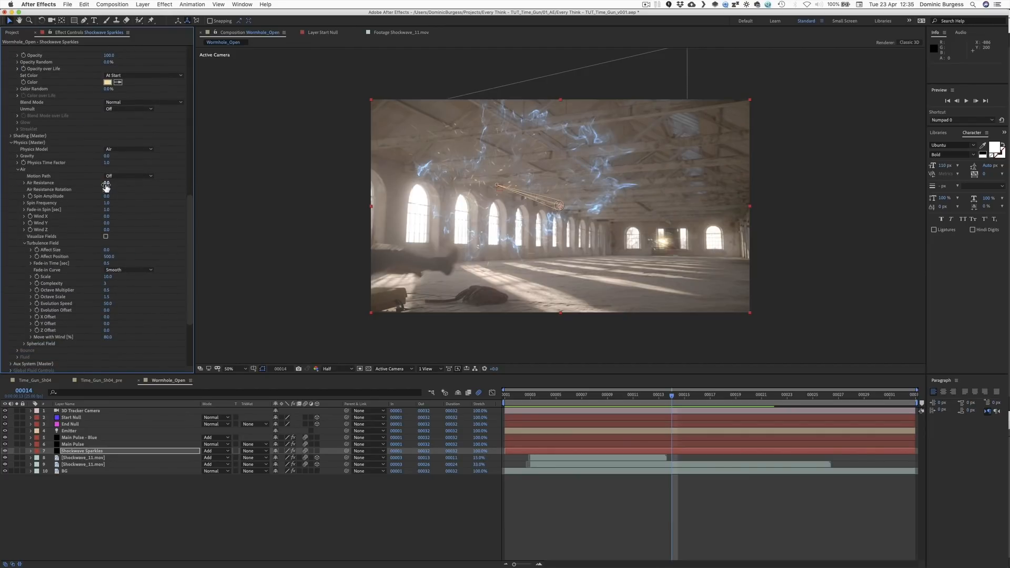
key(Return)
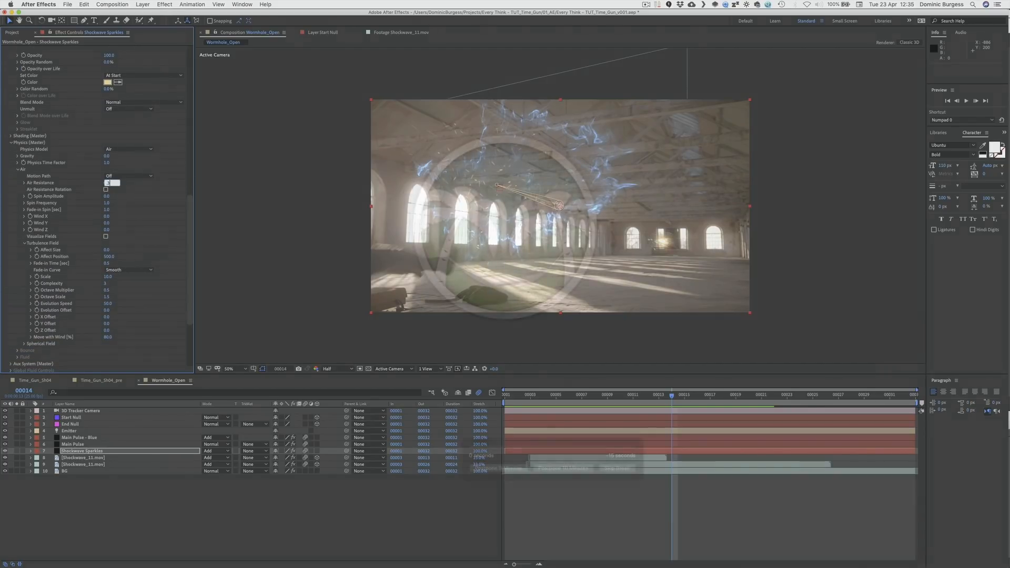
Step: Dismiss the Time Out break reminder
click(611, 468)
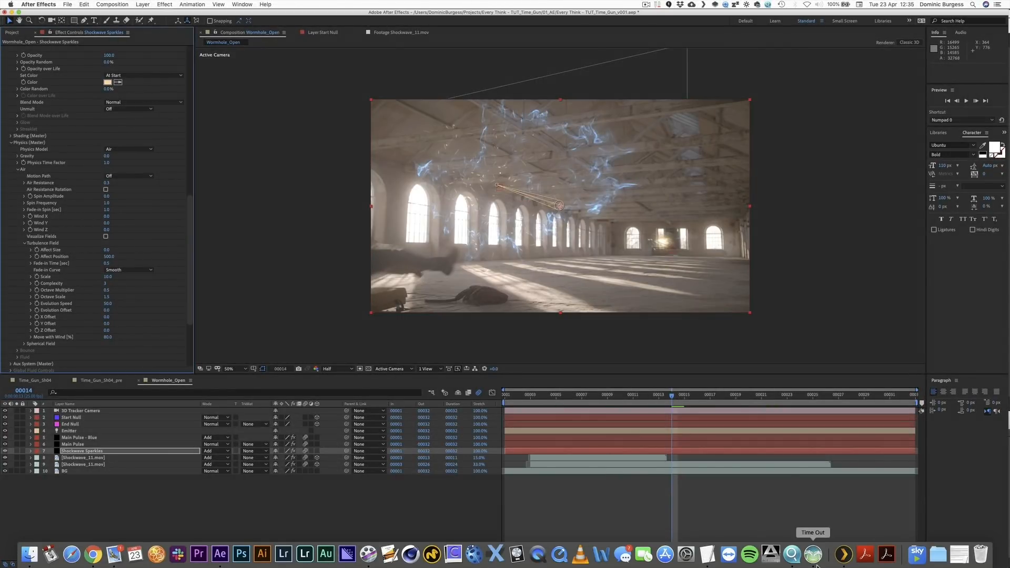
right_click(814, 554)
click(816, 528)
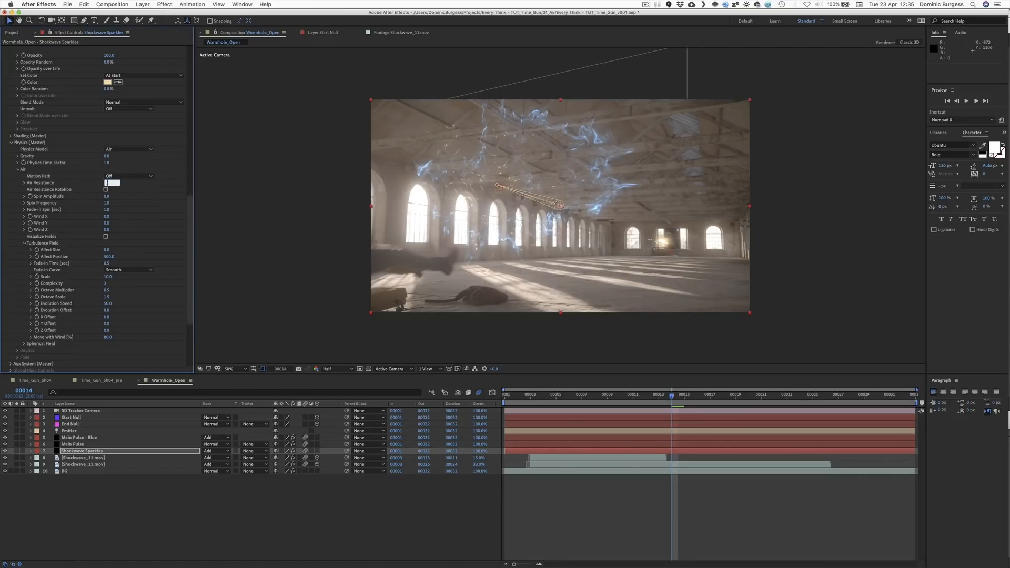
Step: Set the Shockwave Sparkles Air Resistance to 0.4 and preview the burst
key(space)
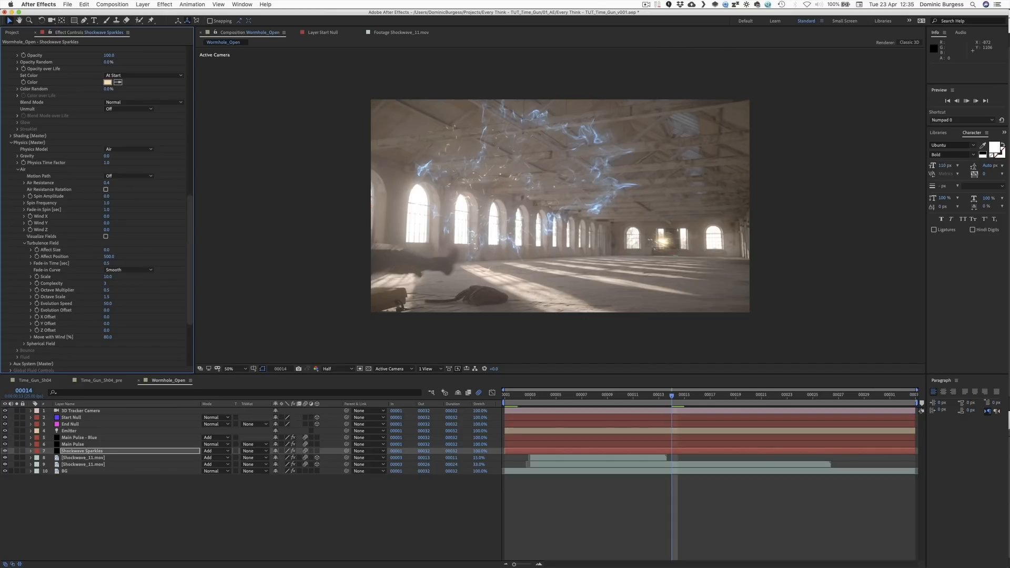
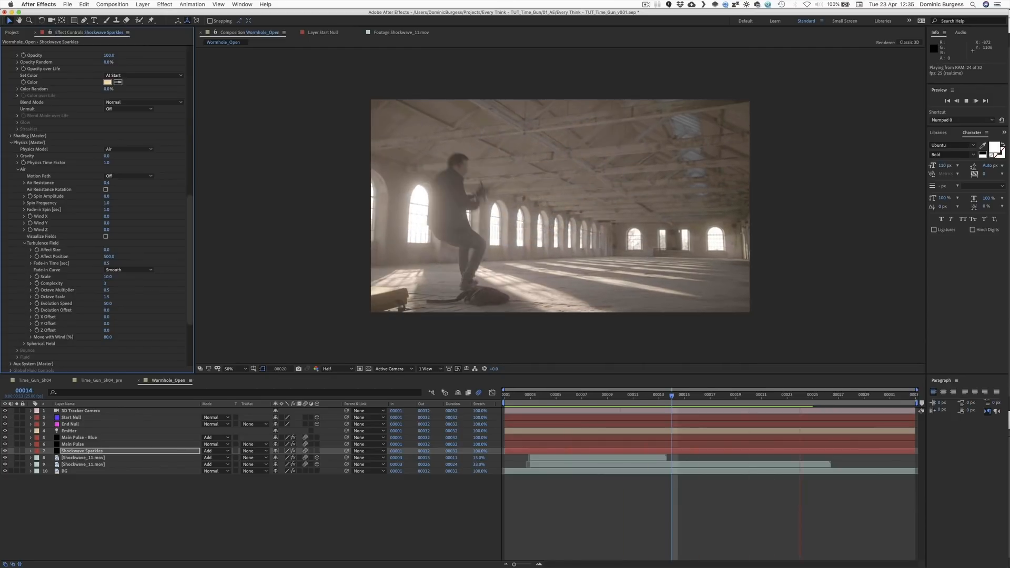
key(space)
Step: Add the Wormhole precomp to Wormhole_Open directly below the Shockwave Sparkles layer and make it a 3D layer
mouse_move(631, 395)
mouse_down()
mouse_move(667, 395)
mouse_move(569, 403)
mouse_move(750, 395)
mouse_move(547, 399)
mouse_move(692, 399)
mouse_move(621, 400)
mouse_up()
key(super+shift+h)
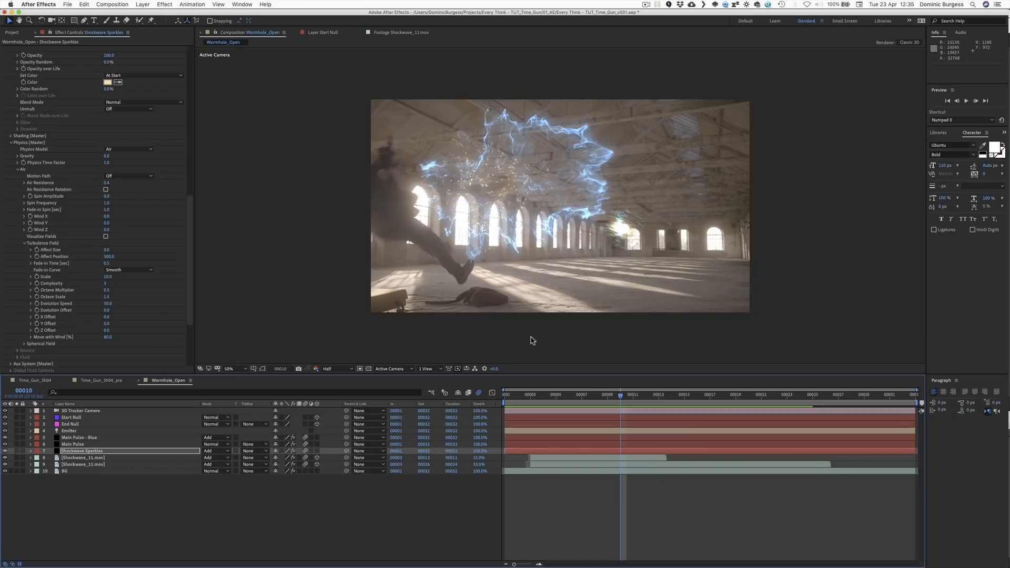
click(8, 32)
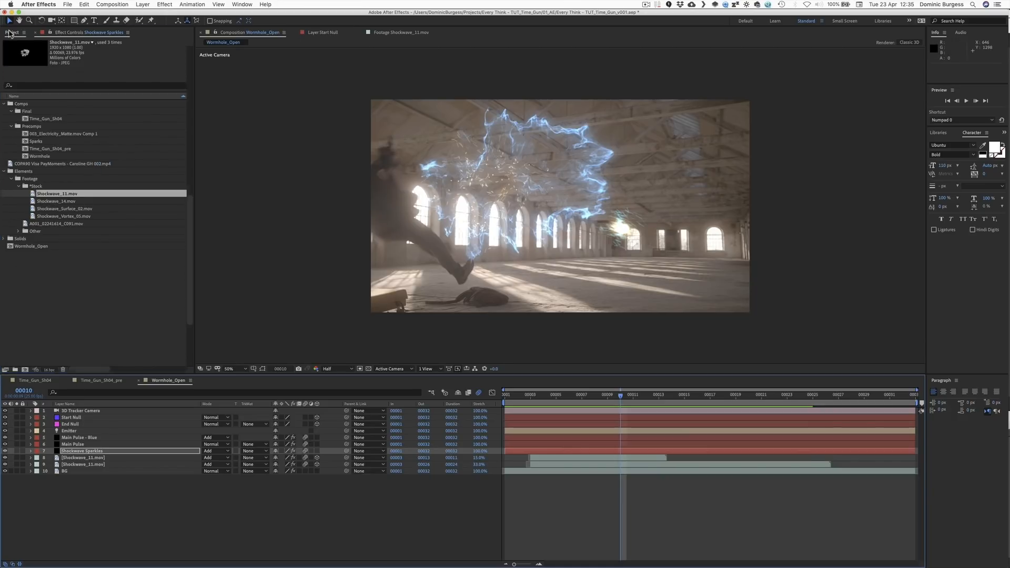
click(46, 157)
drag(43, 157, 85, 459)
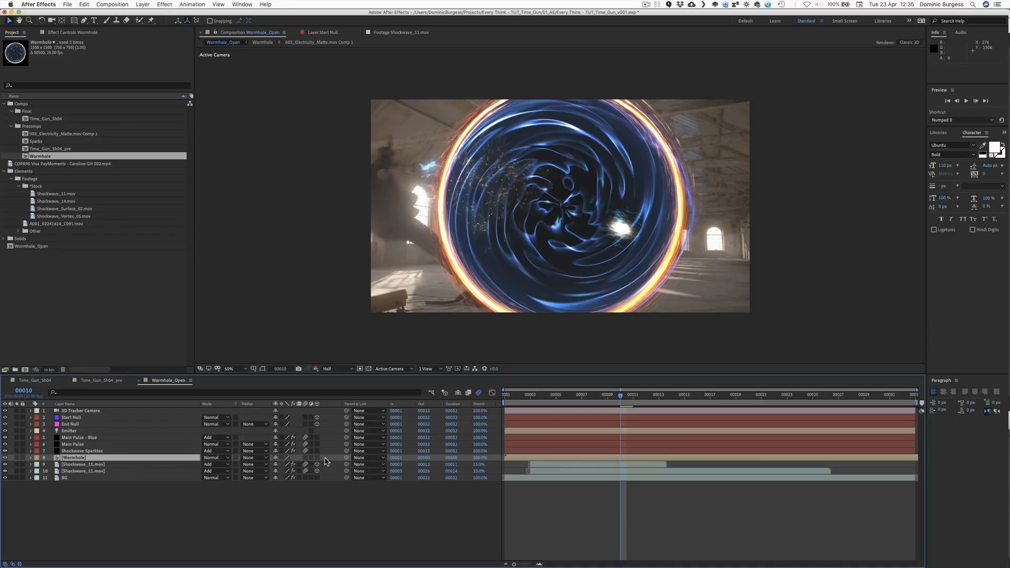
click(305, 462)
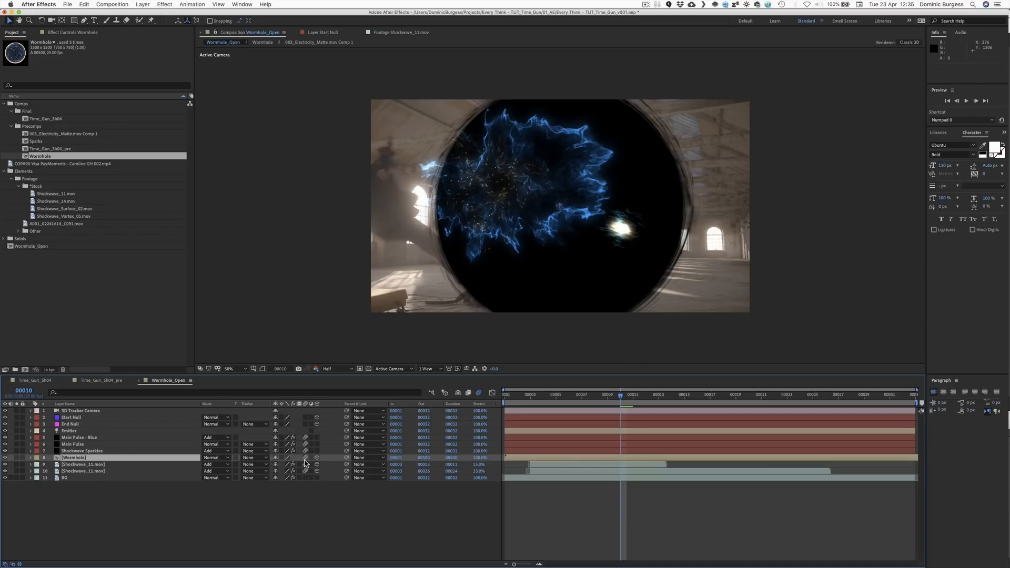
Step: Turn off Accepts Lights in the Wormhole layer's Material Options
key(a)
key(a)
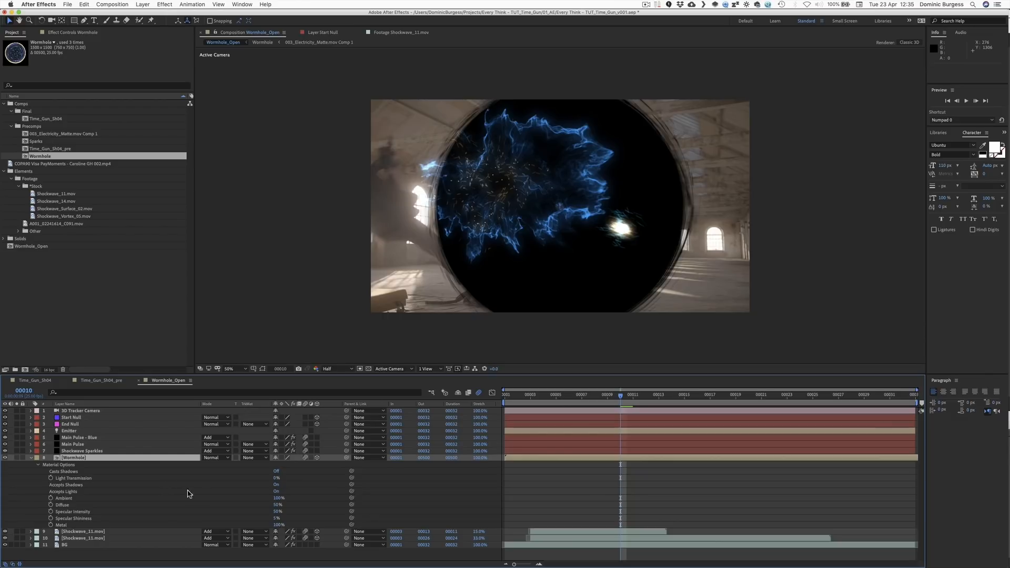
click(276, 491)
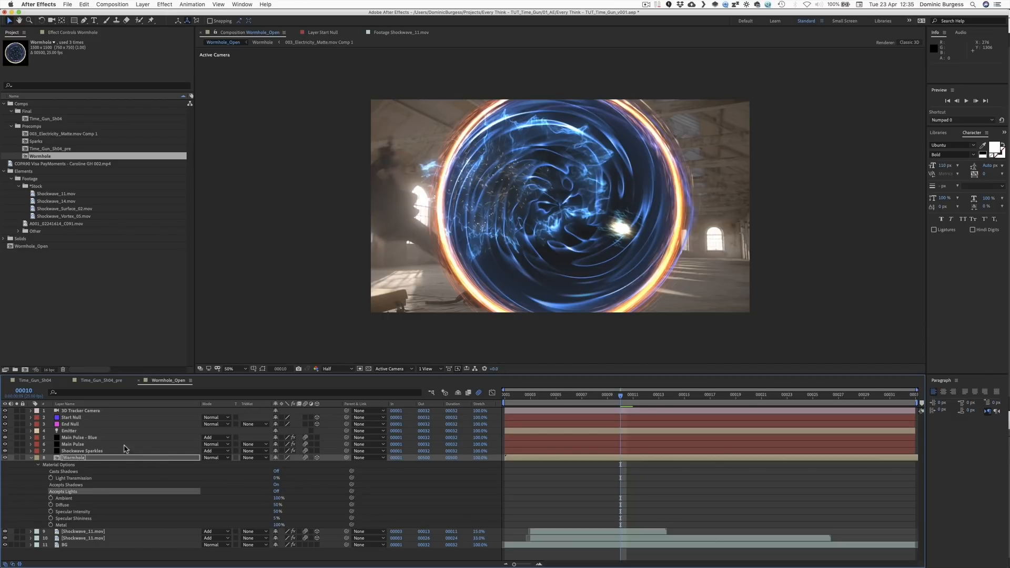
key(a)
click(32, 459)
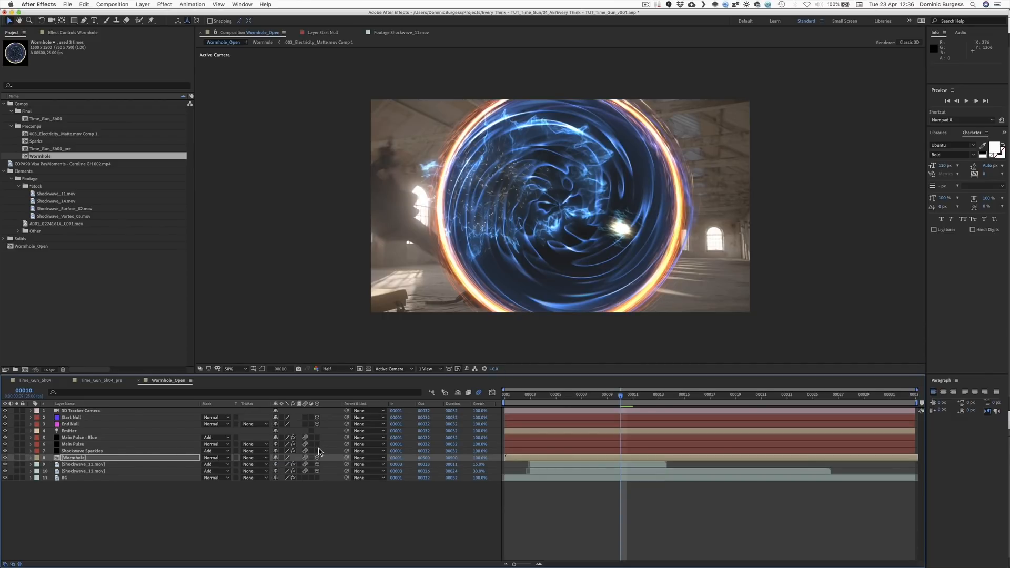
Step: Copy the End Null's Position onto the Wormhole layer
click(75, 424)
key(p)
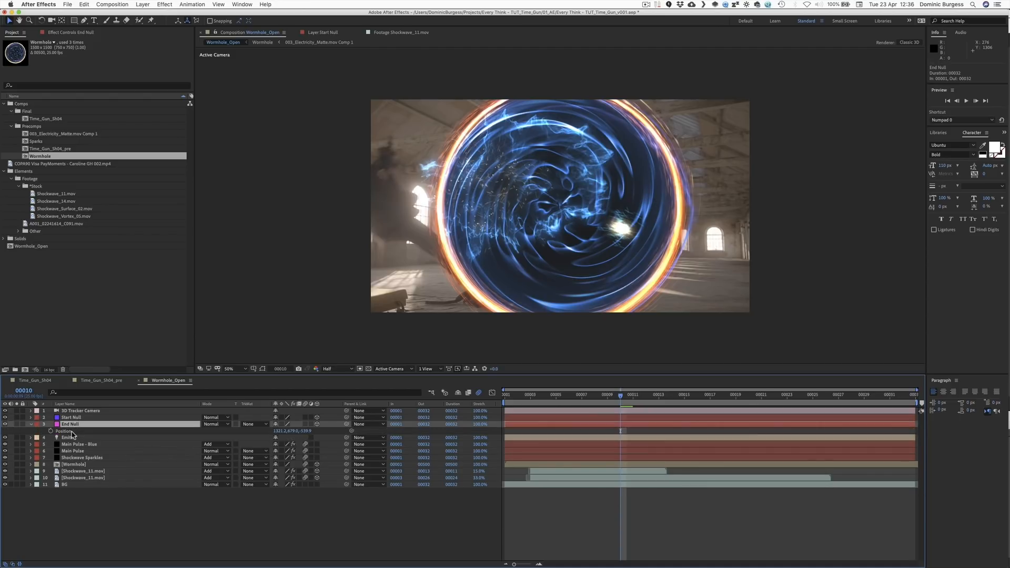
key(cmd+c)
click(83, 465)
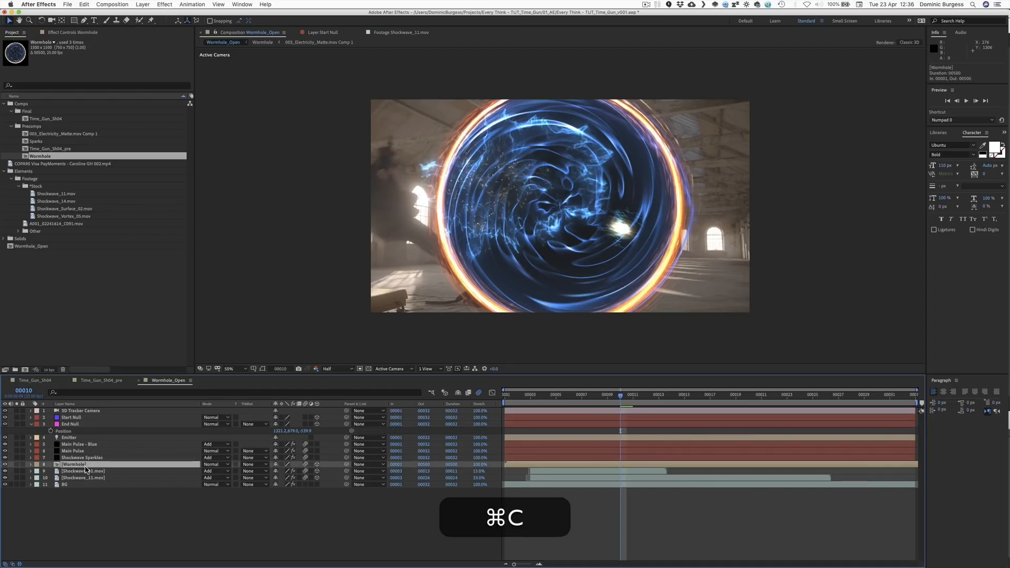
key(cmd+v)
Step: Reduce the Wormhole layer's Scale to 11%
click(287, 471)
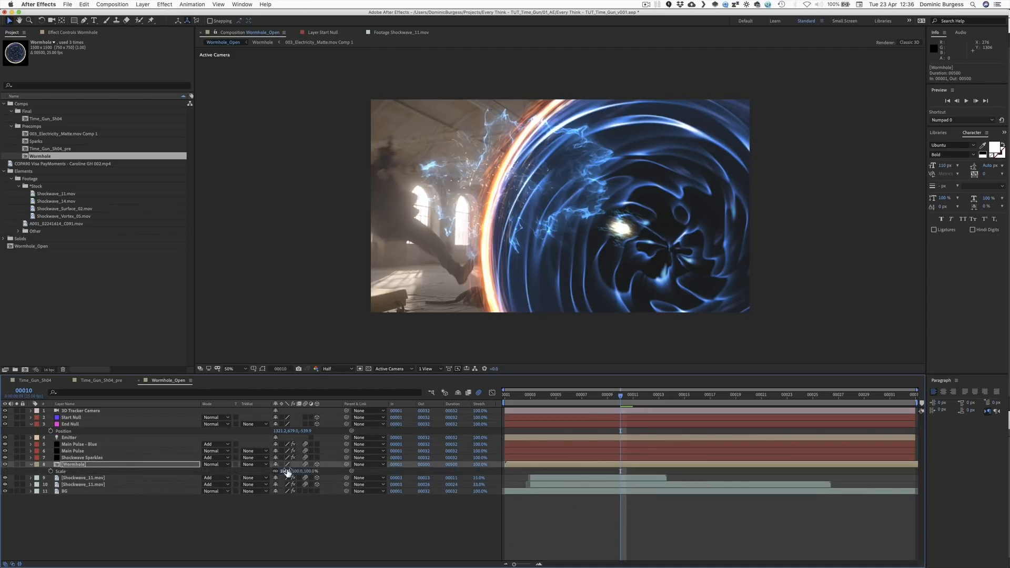
text(20)
key(Return)
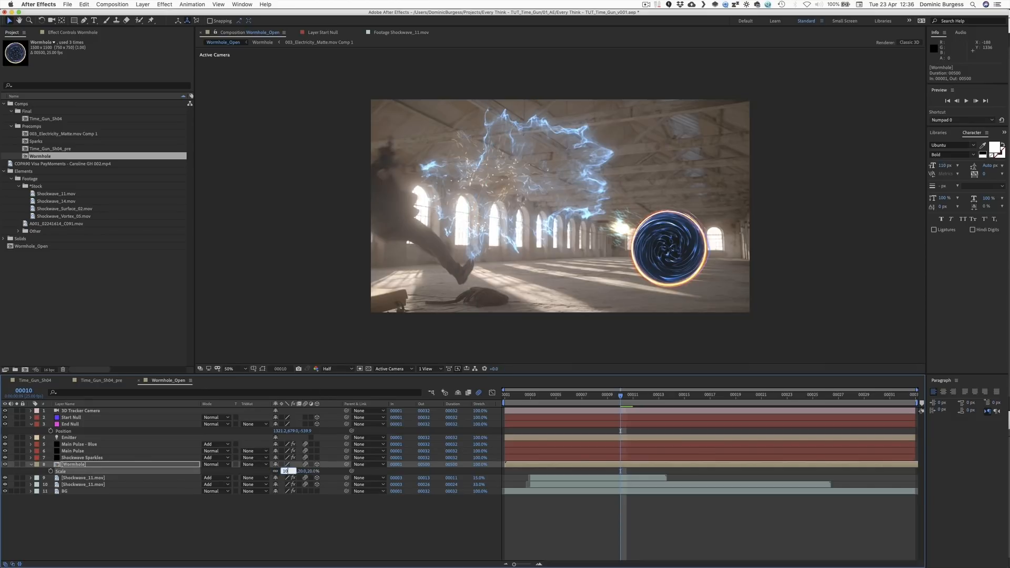
text(10)
key(Return)
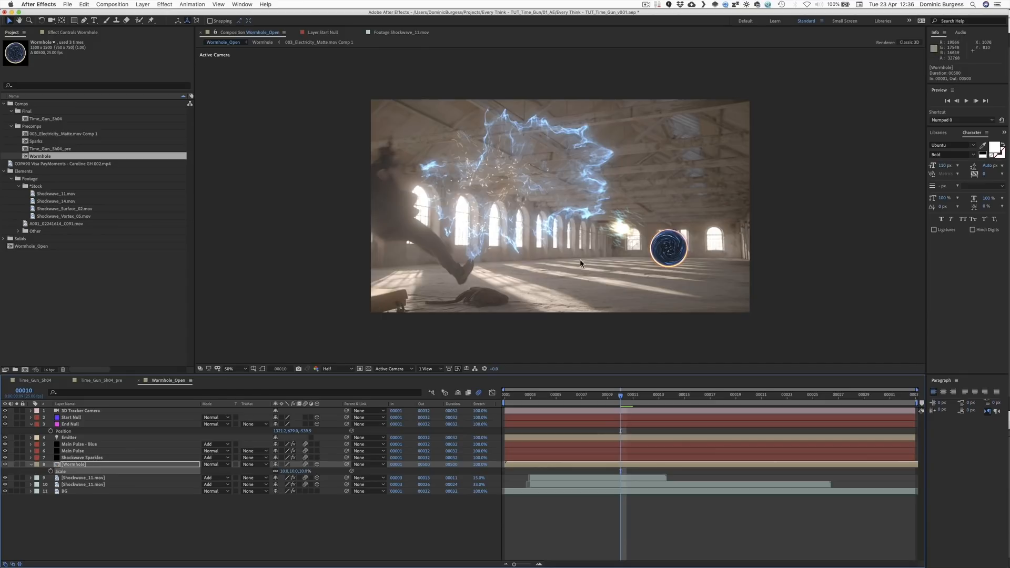
click(285, 470)
text(11)
key(Return)
Step: Raise the Wormhole layer to a Y position of about 641 and set its Y Rotation to about 29°
key(shift+super+h)
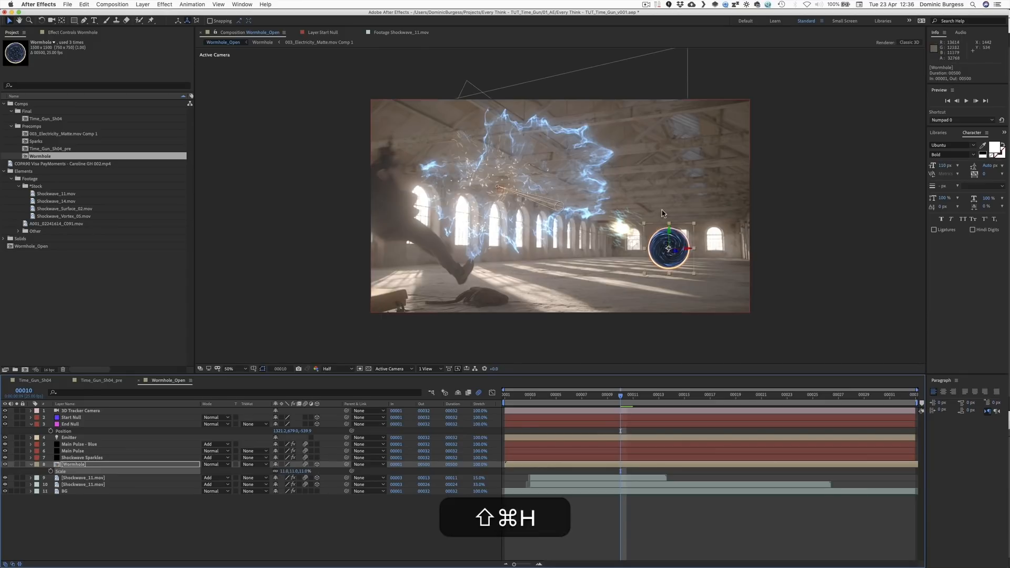
drag(669, 229, 670, 225)
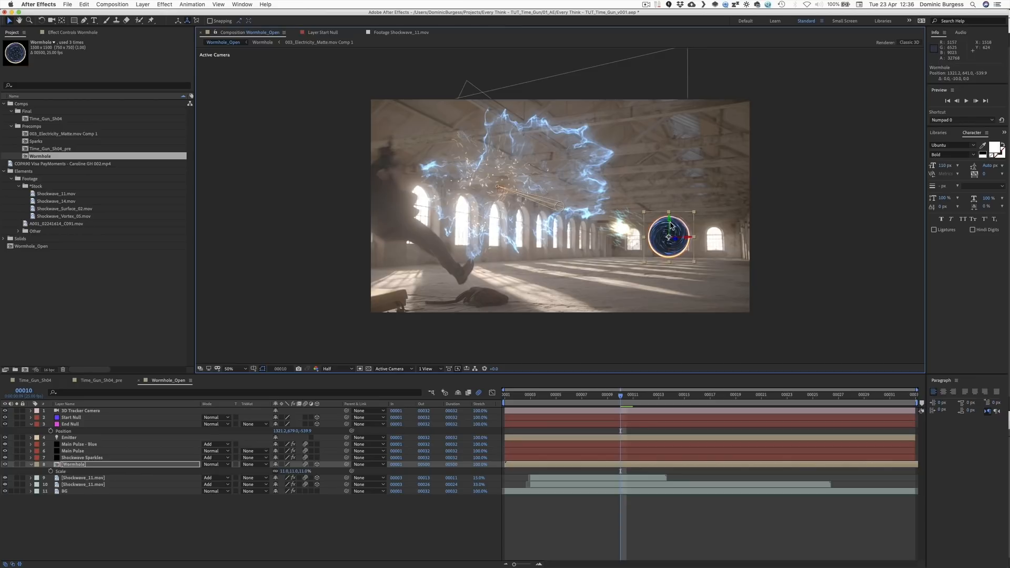
key(r)
drag(283, 485, 292, 484)
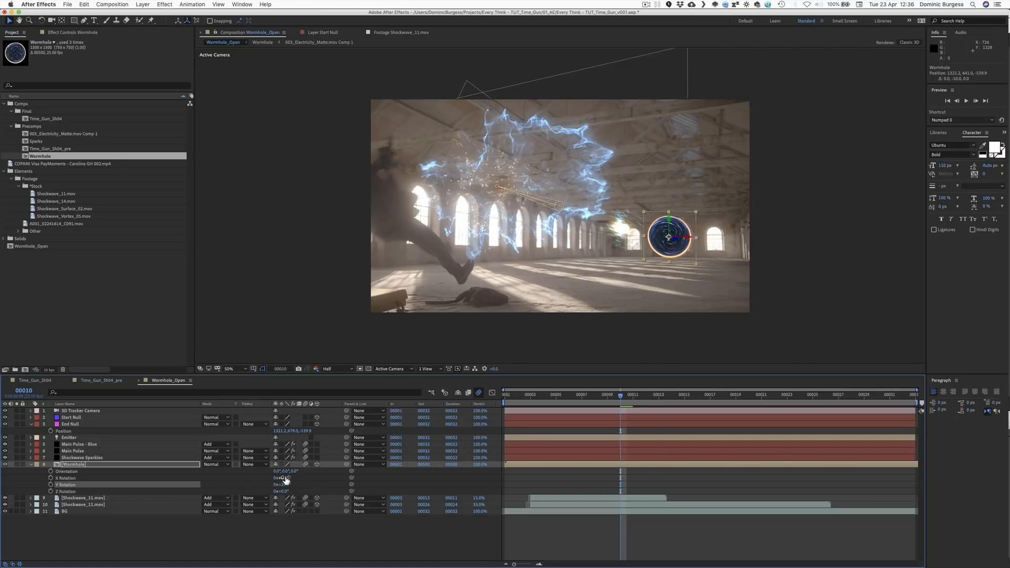
Step: Tilt the Wormhole layer with the Rotation tool to an Orientation of about 353°, 4°, 359°
key(w)
drag(686, 237, 686, 238)
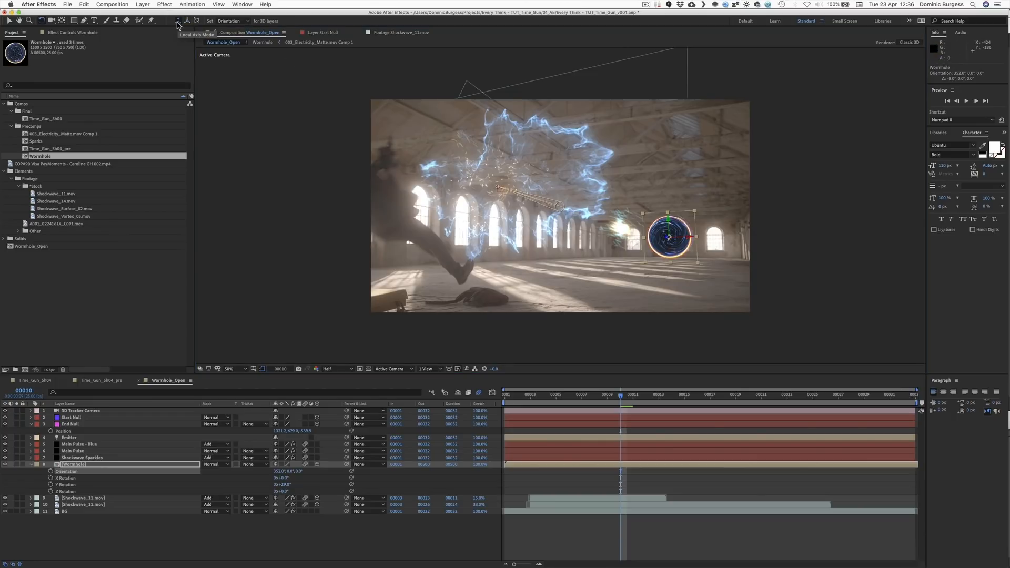
drag(691, 237, 687, 235)
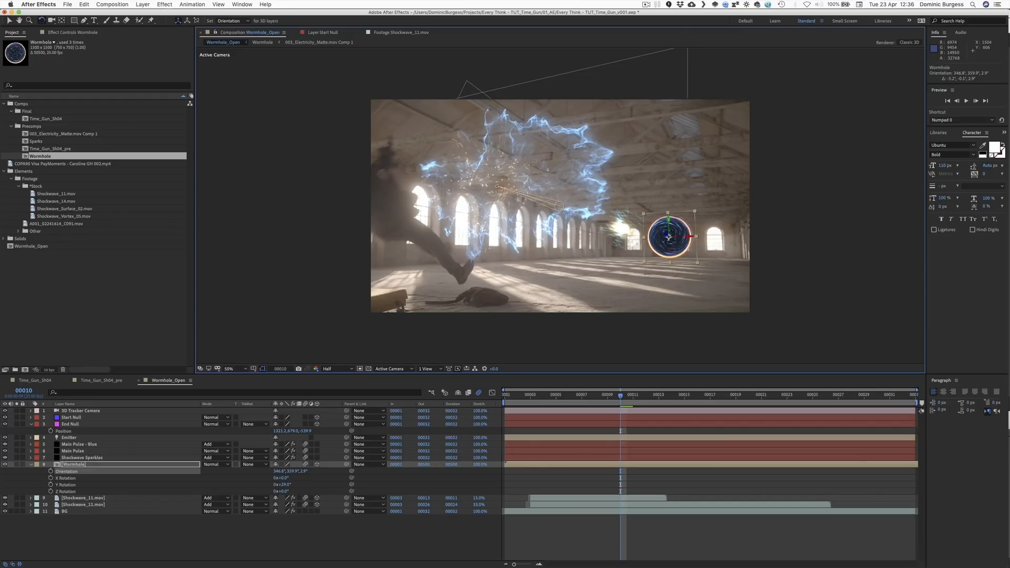
drag(691, 238, 693, 237)
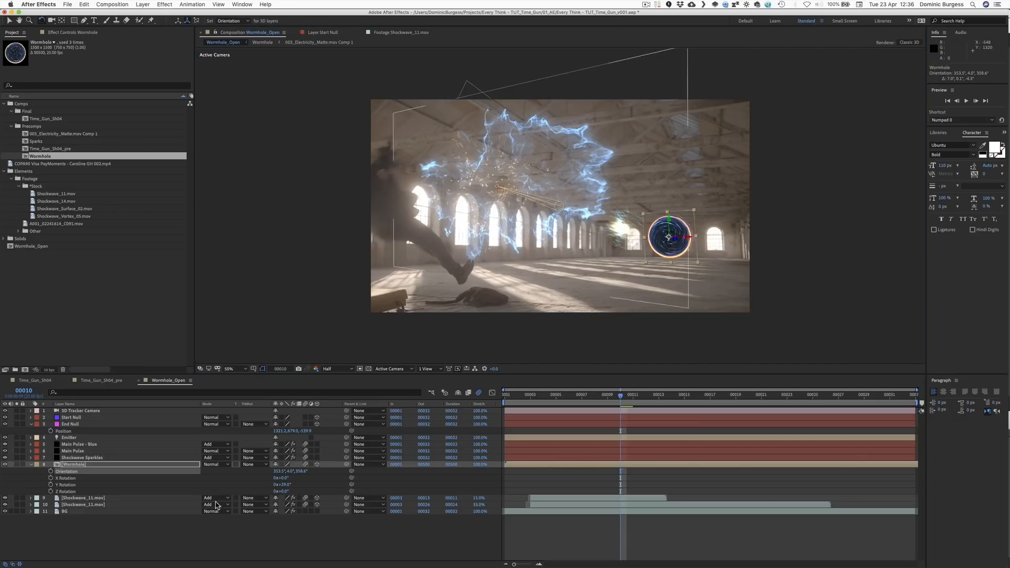
Step: Slide the Wormhole layer along the timeline so that it starts at frame 13
click(200, 530)
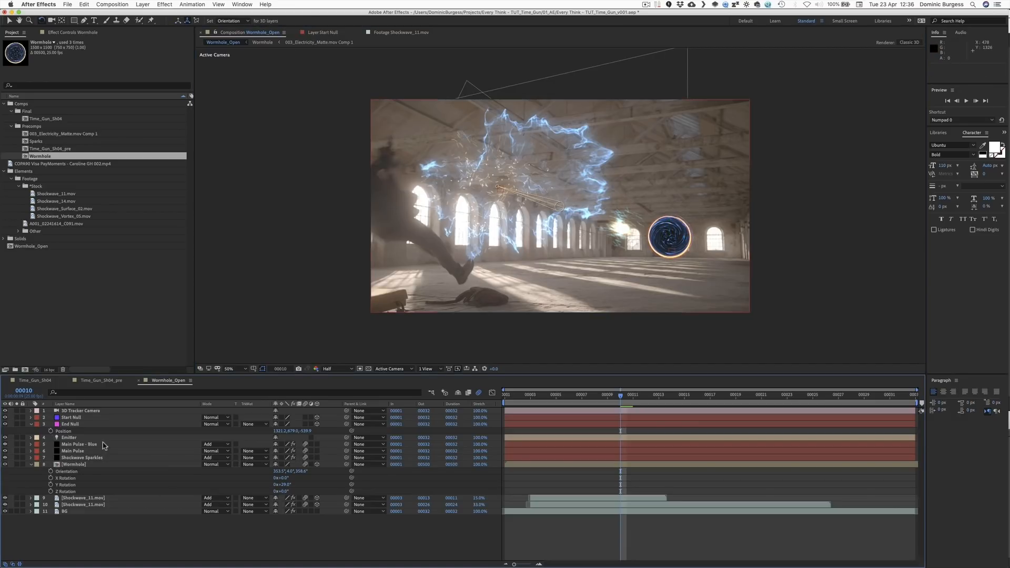
click(60, 465)
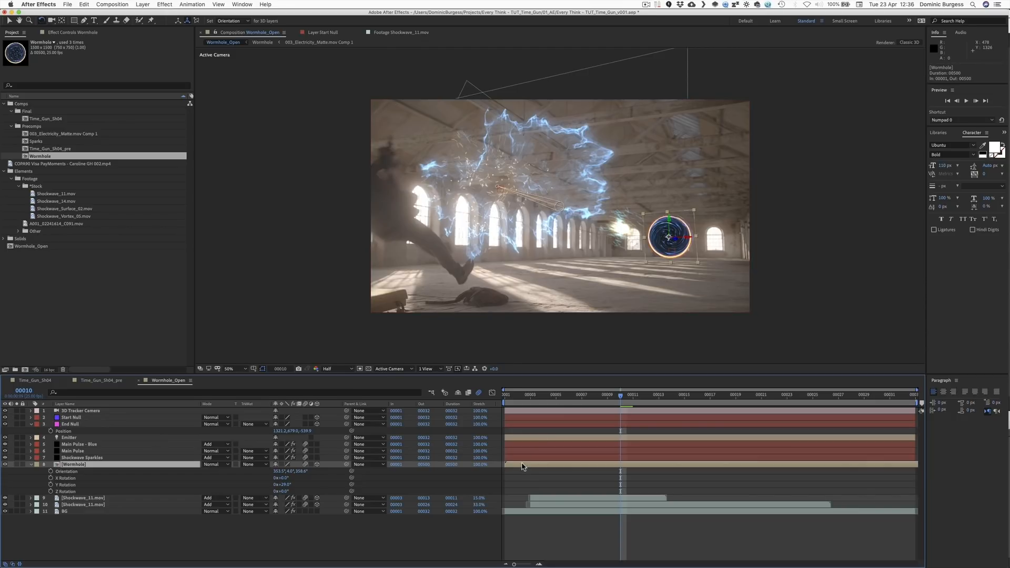
drag(569, 465, 667, 467)
click(638, 400)
click(645, 402)
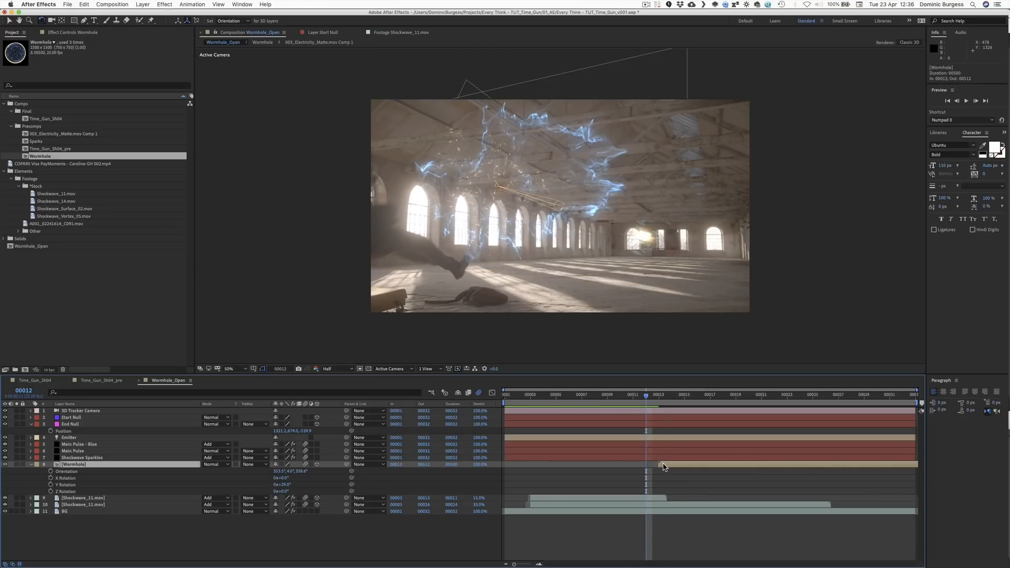
key(Page_Down)
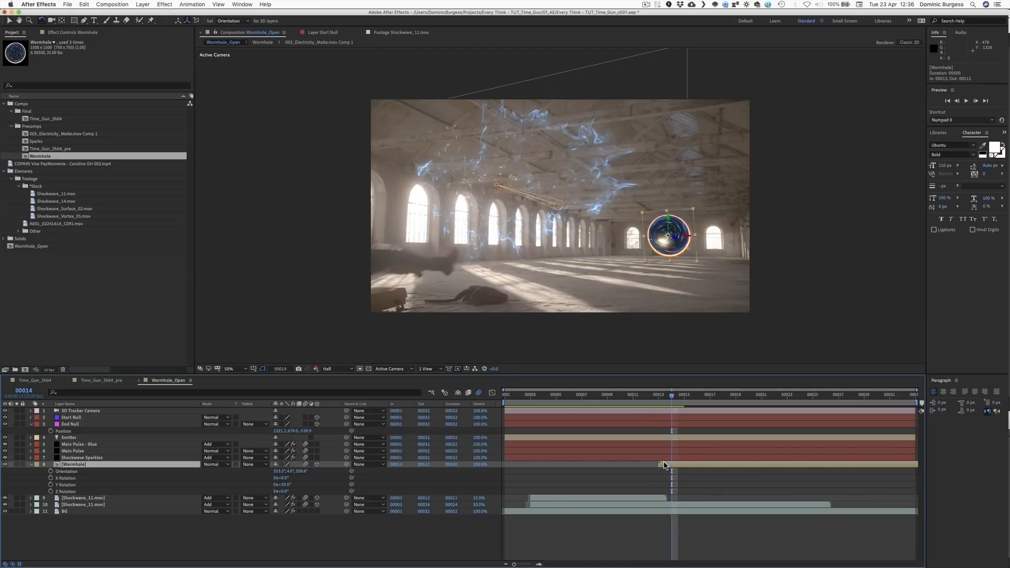
Step: Start keyframing the Wormhole layer's Scale at frame 13 with a value of 0%
key(s)
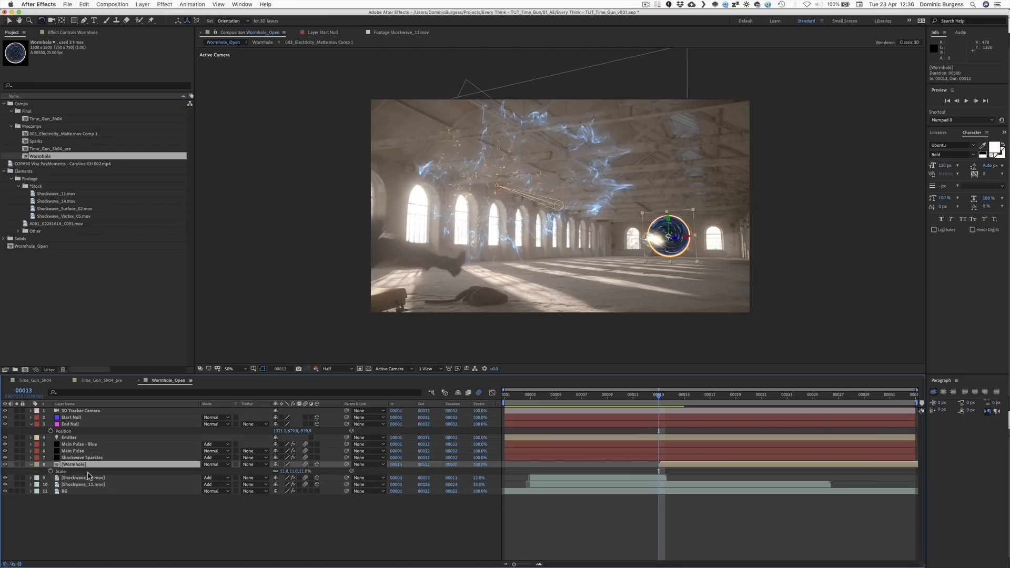
click(51, 471)
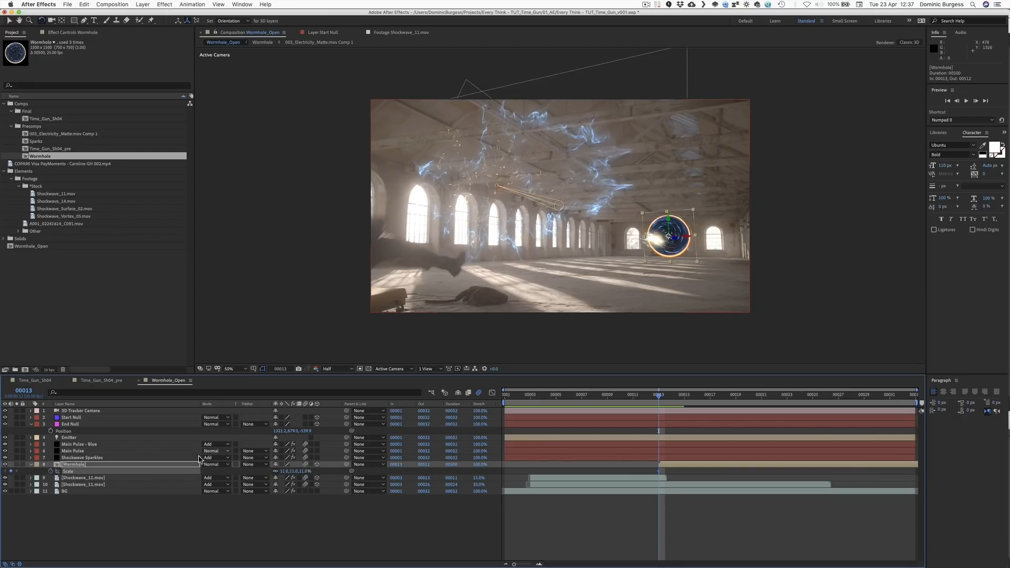
click(285, 471)
text(0)
key(Return)
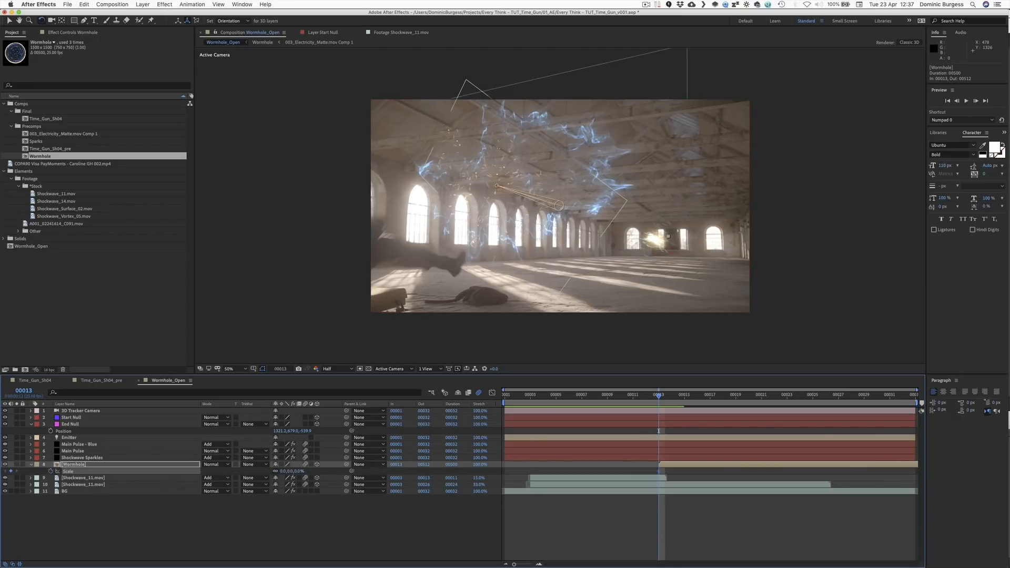
Step: Add a Scale keyframe of 12% to the Wormhole layer at frame 16
key(Page_Down)
key(Page_Down)
key(Page_Down)
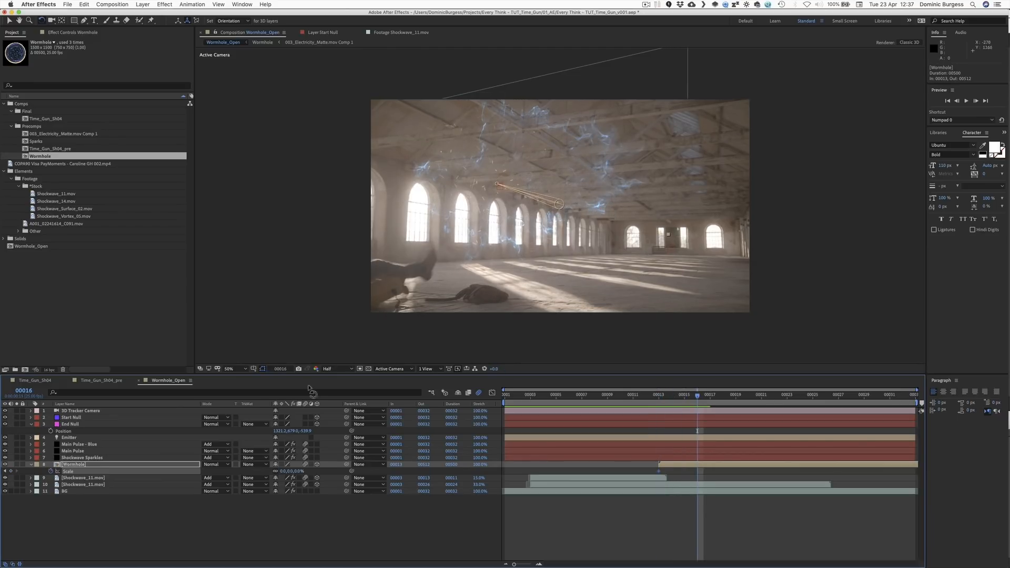
click(284, 471)
text(11)
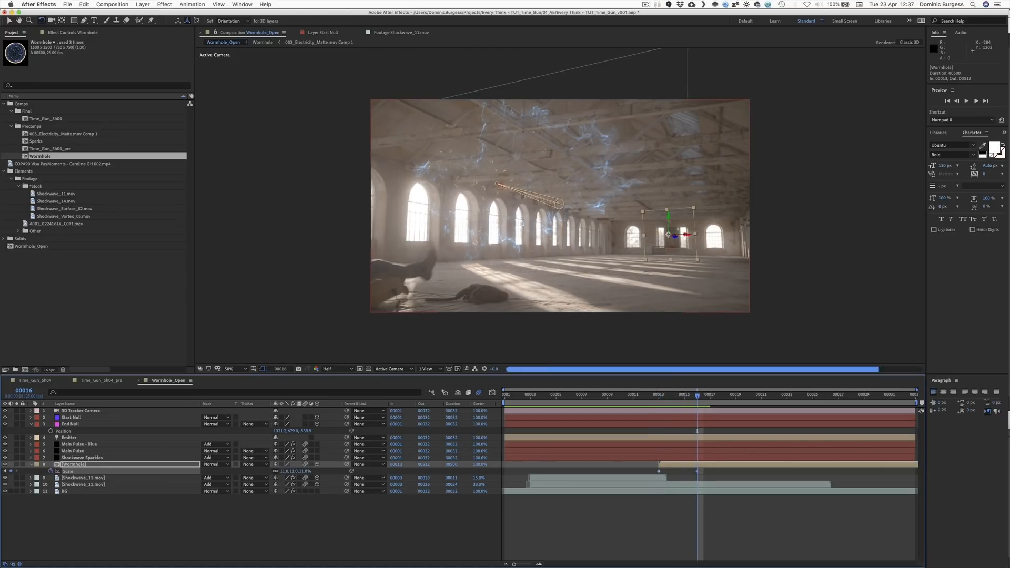
key(Return)
click(284, 471)
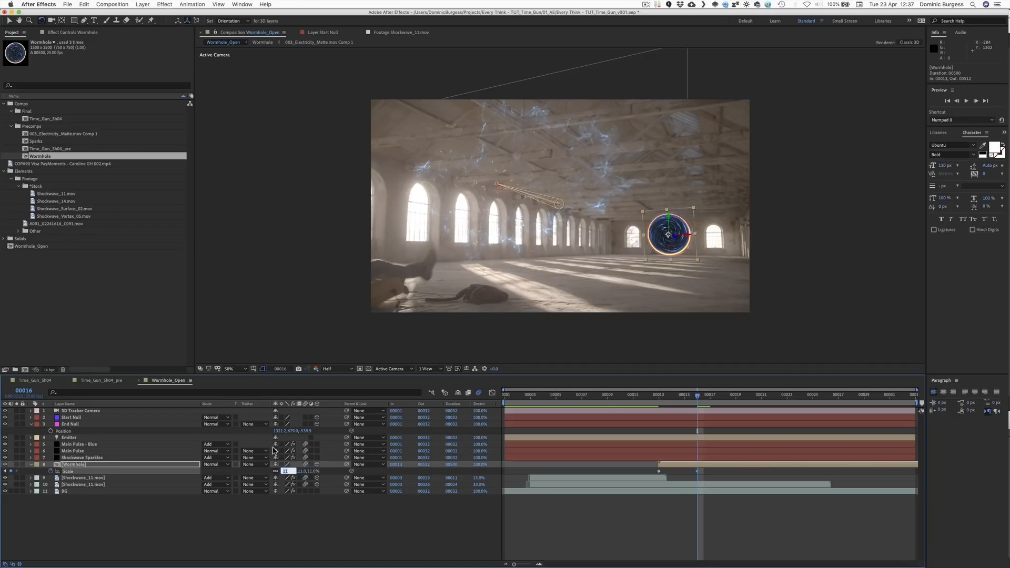
key(Up)
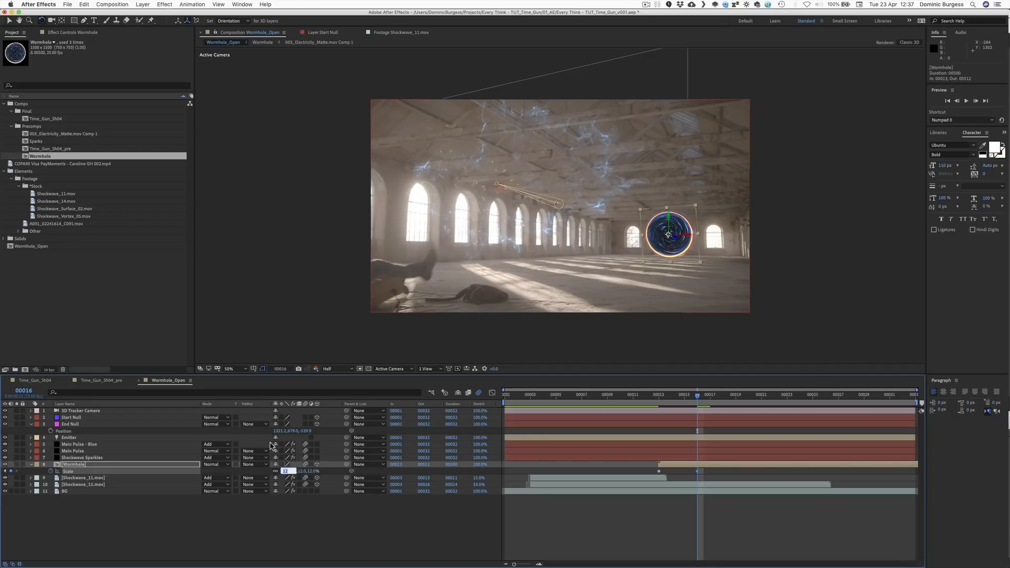
Step: Add a Scale keyframe of 11% to the Wormhole layer at frame 18 and preview the opening animation
key(Page_Down)
key(Page_Down)
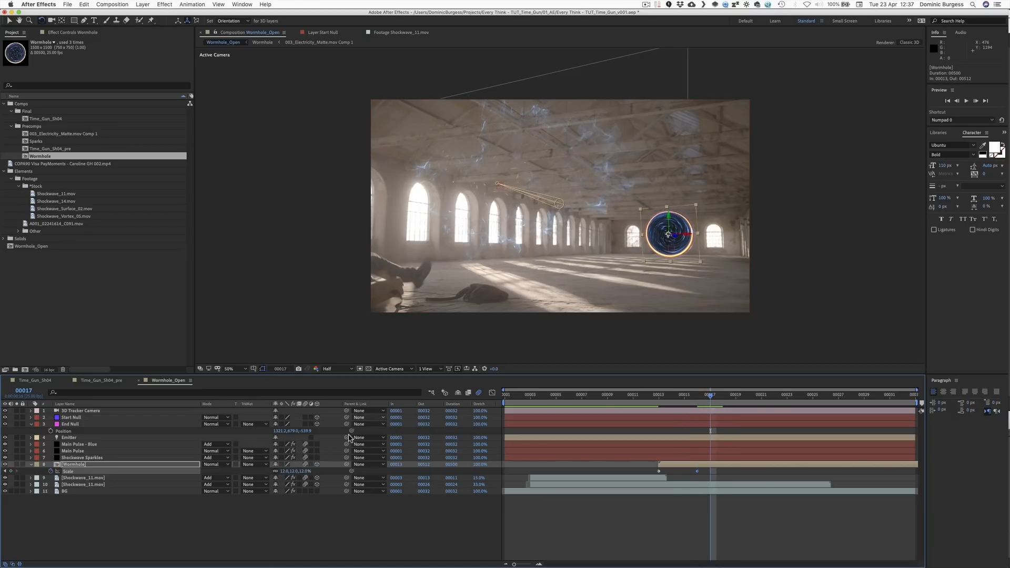
text(11)
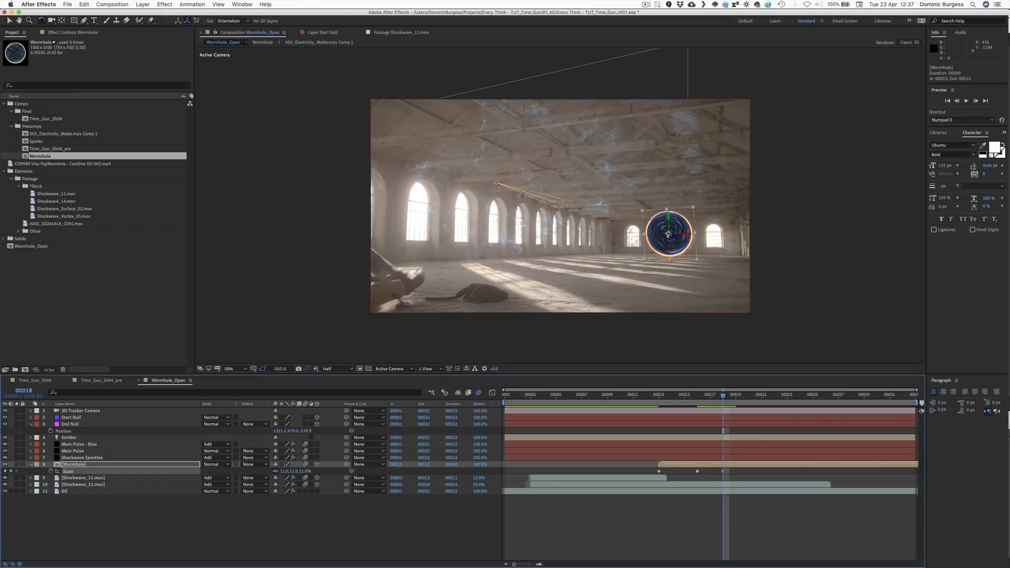
key(Return)
key(space)
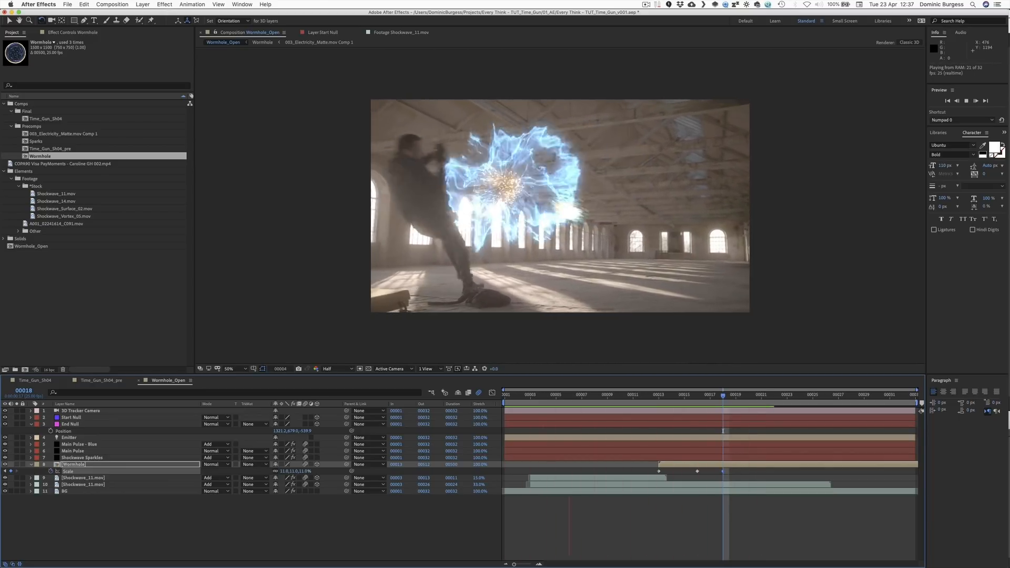
key(space)
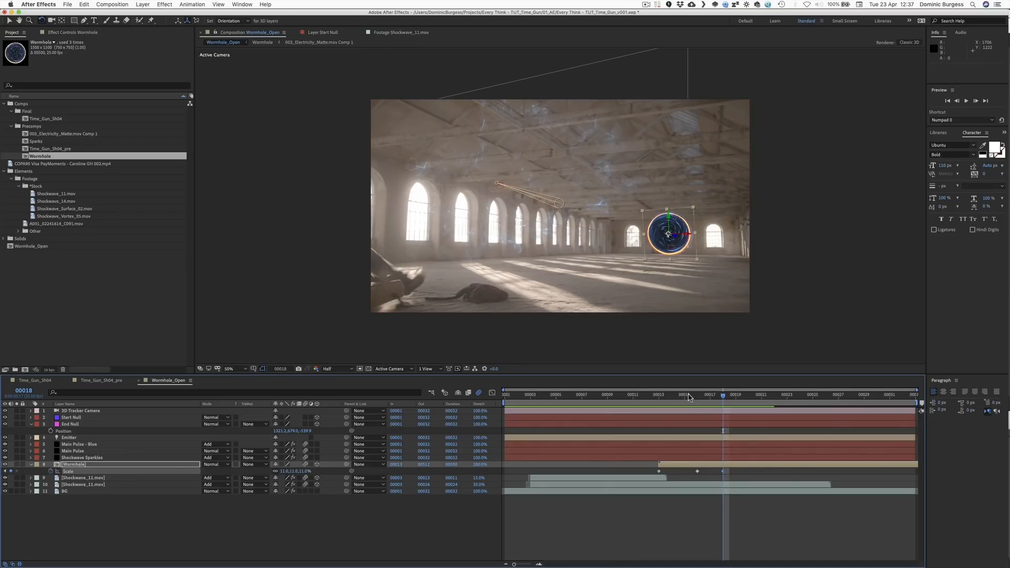
Step: At frame 14, set Wind Y of the Main Pulse layer's Particular effect to 473 and copy the value
drag(689, 396, 670, 398)
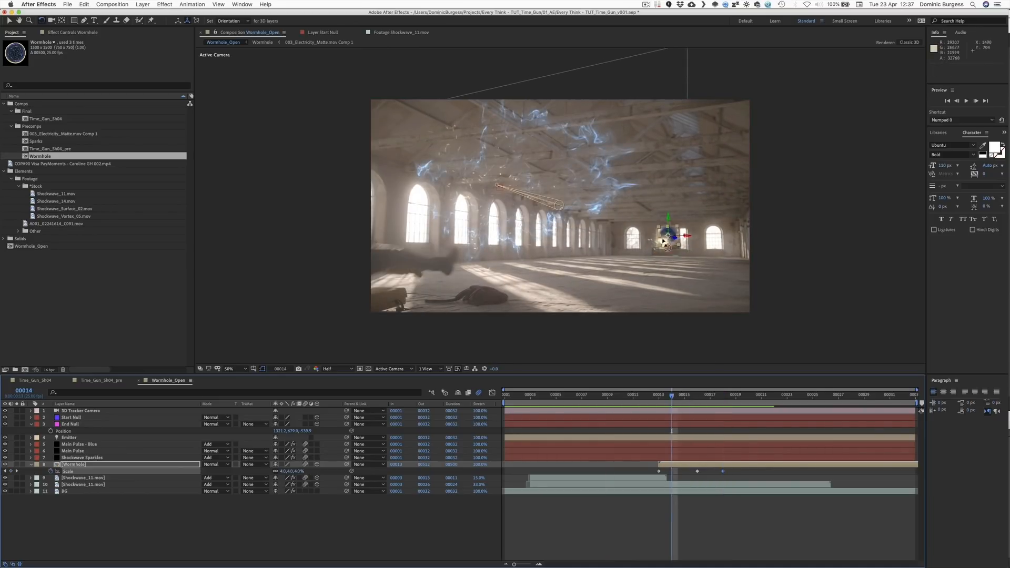
key(v)
click(77, 452)
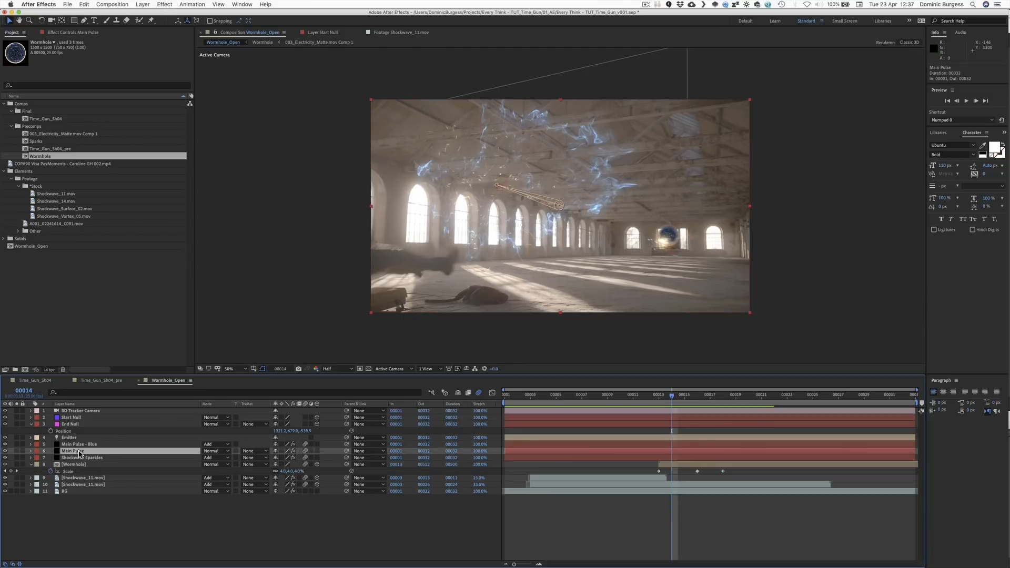
click(80, 32)
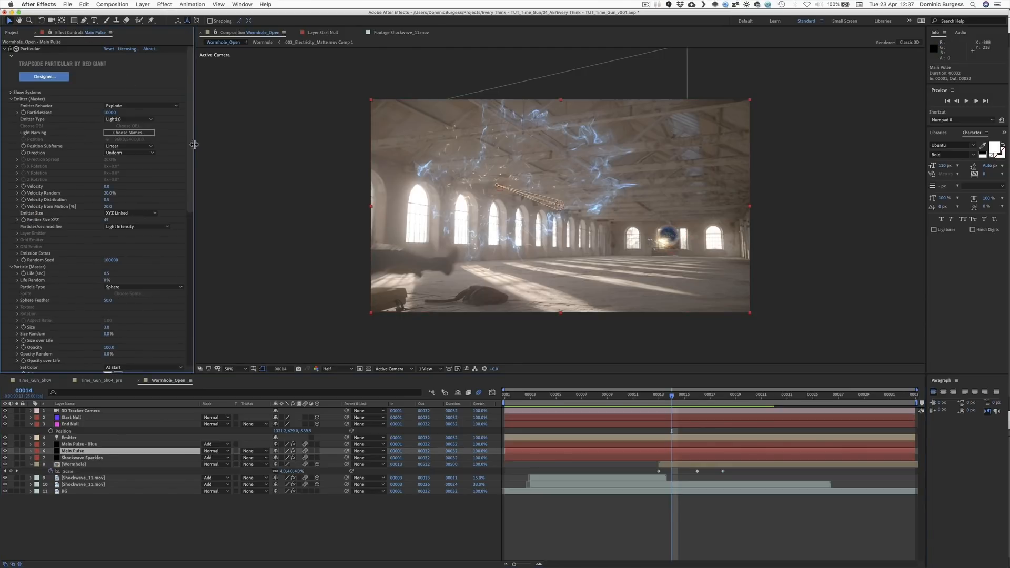
scroll(130, 295, down, 10)
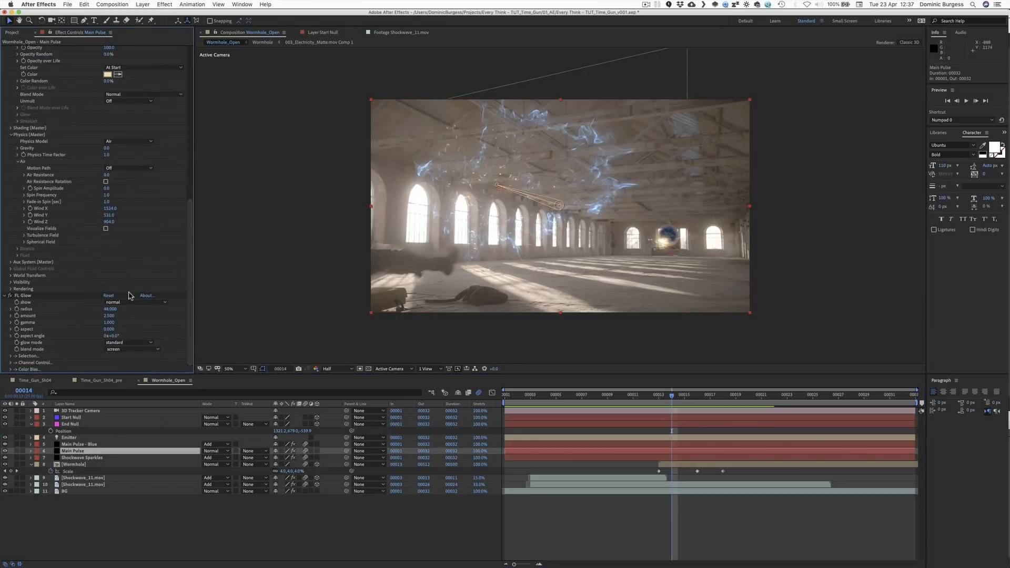
drag(108, 215, 101, 220)
click(111, 215)
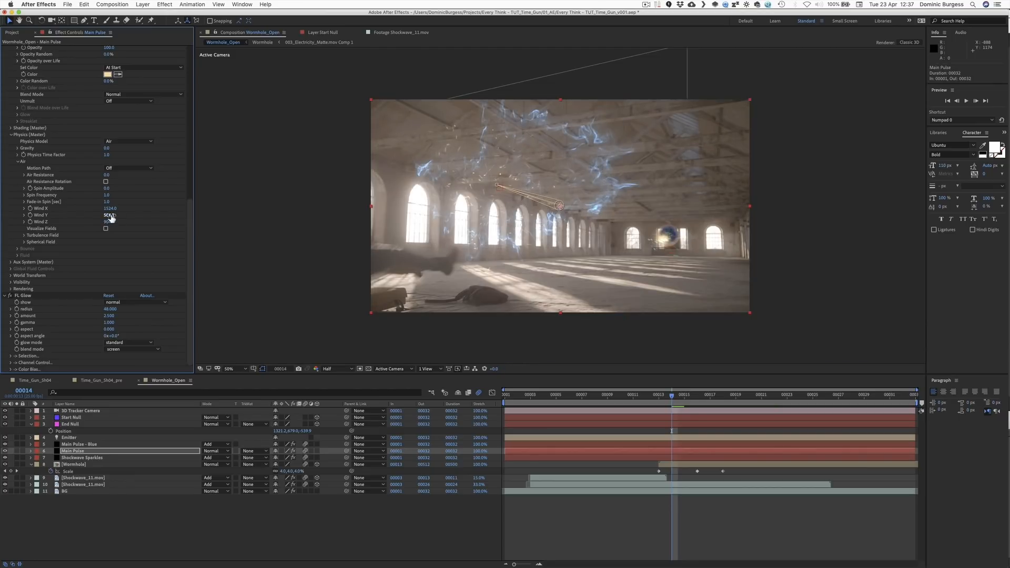
text(495)
drag(106, 216, 108, 218)
click(108, 217)
key(super+c)
click(90, 523)
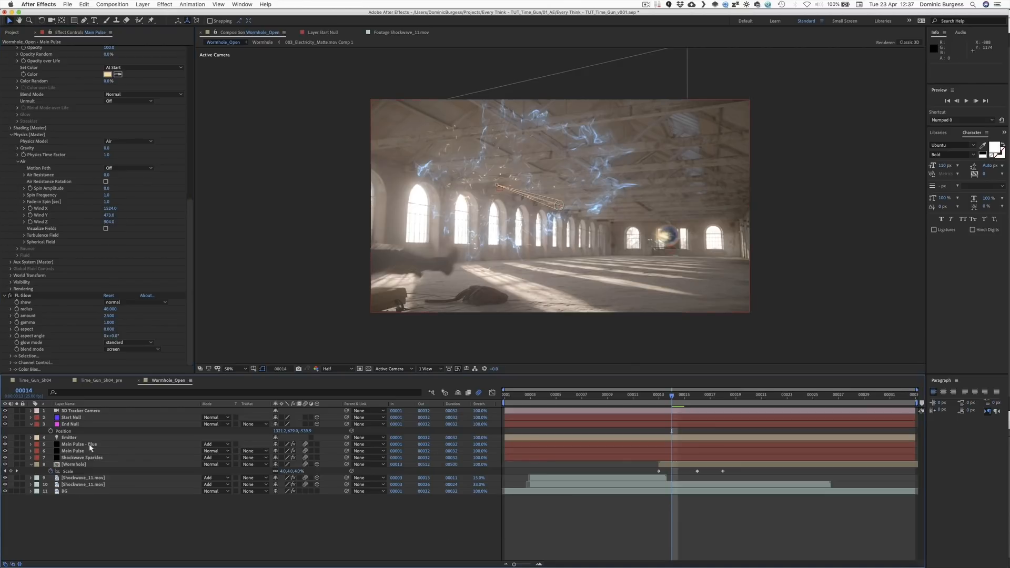
Step: Paste the copied Wind Y value of 473 into the Main Pulse - Blue layer's Particular effect and preview the animation
click(90, 445)
scroll(185, 200, down, 15)
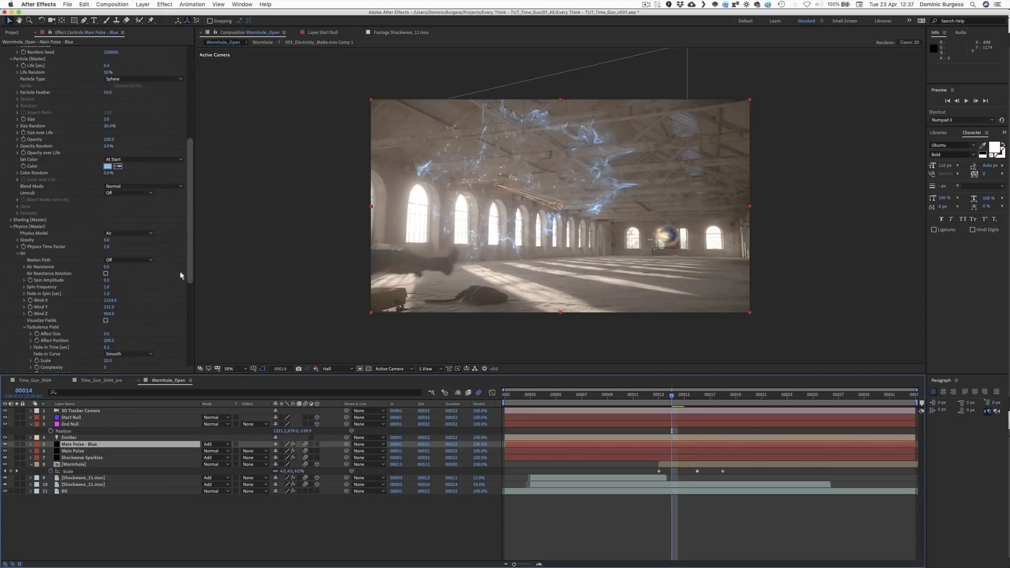
click(109, 202)
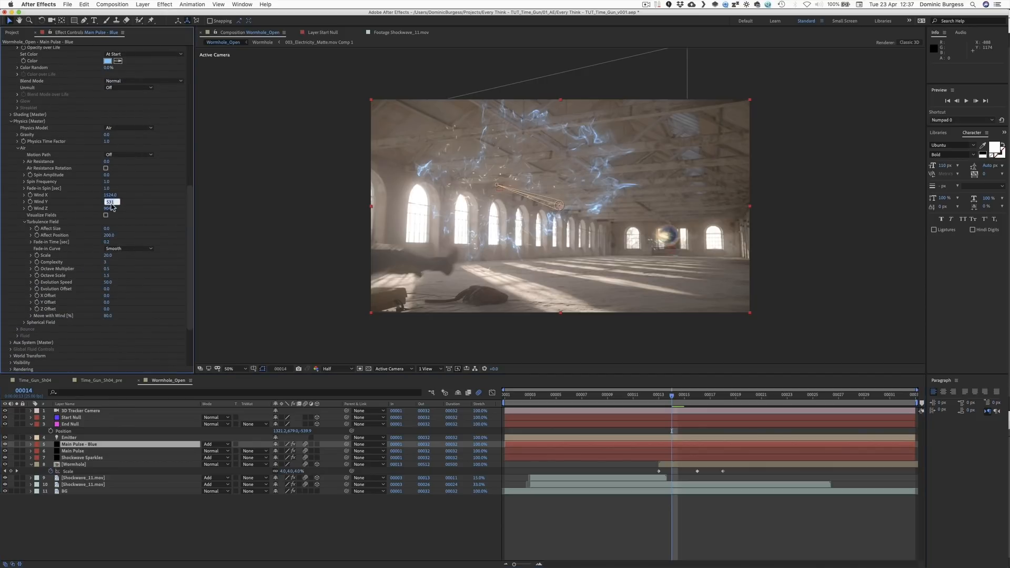
key(super+v)
click(135, 515)
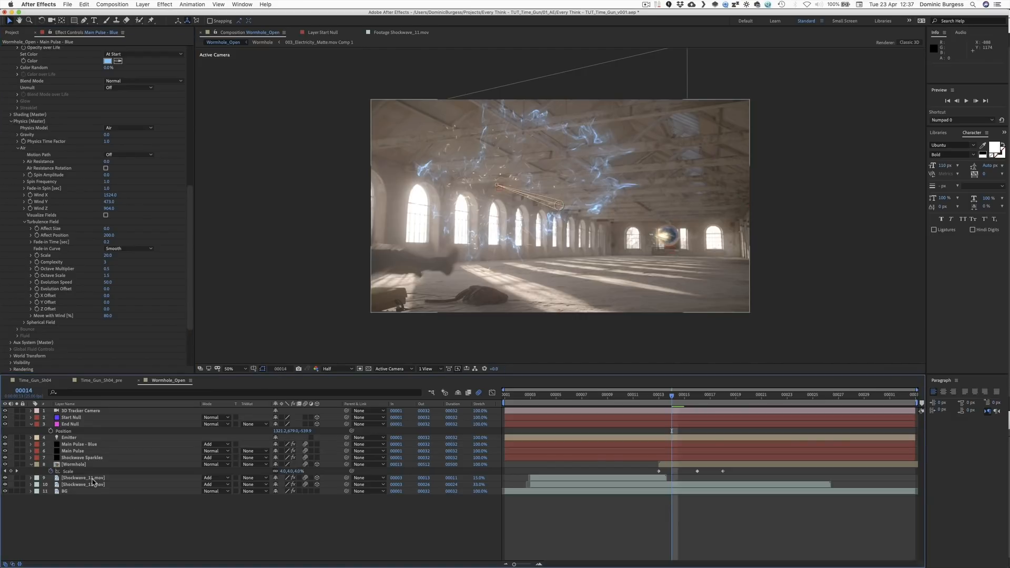
key(space)
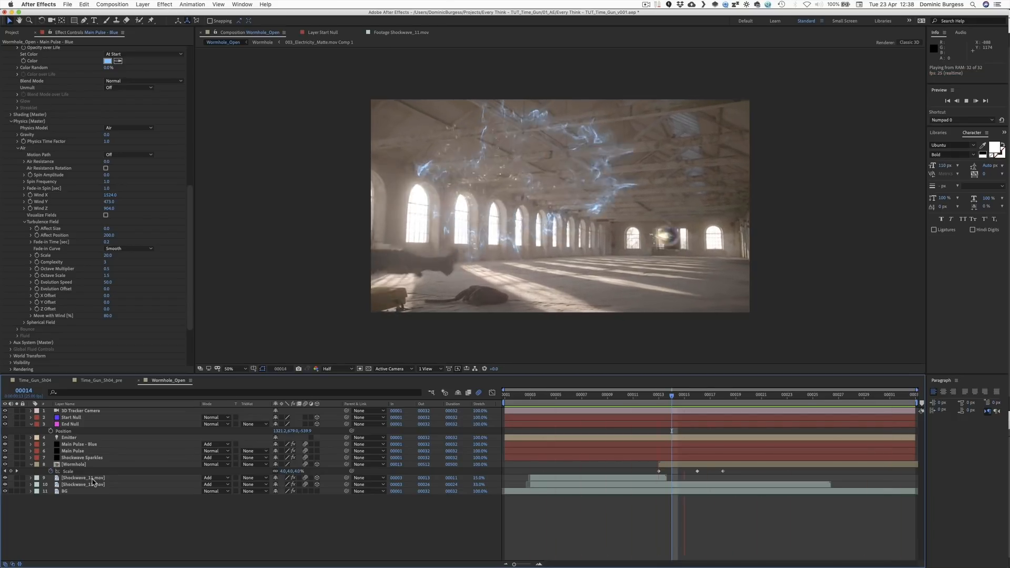
key(space)
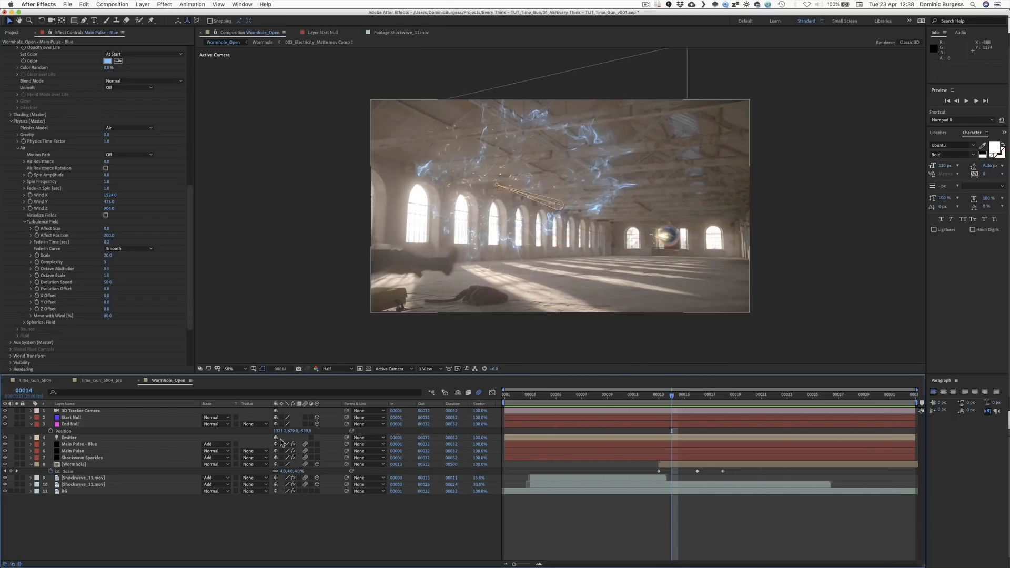
Step: Apply the FL Glow effect to the Wormhole layer with the playhead at frame 25
click(812, 394)
click(84, 465)
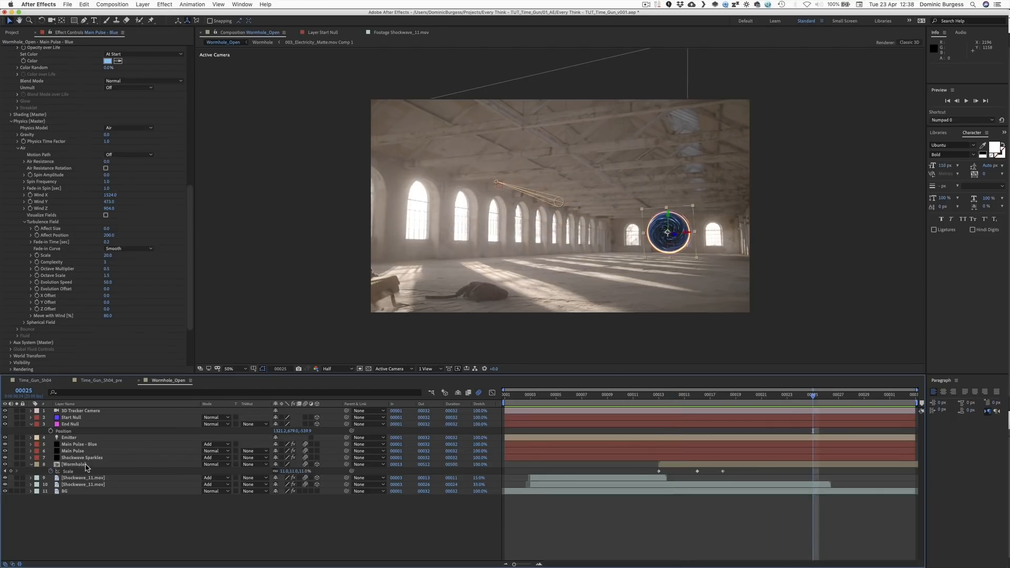
key(ctrl+space)
text(glo)
key(Return)
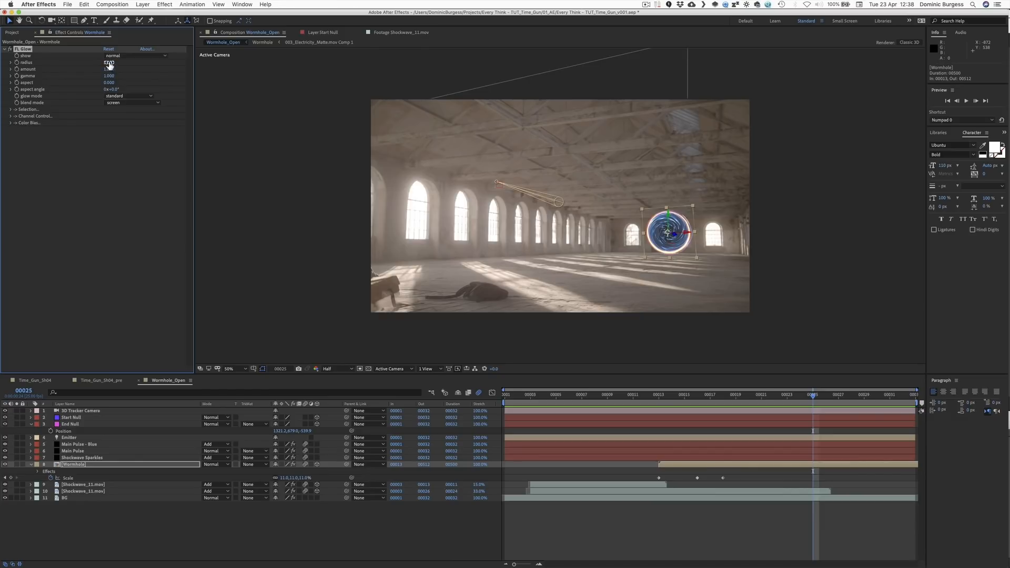
Step: Raise the Wormhole layer's glow radius to about 110 and hide the layer controls in the viewer
mouse_move(122, 62)
mouse_down()
mouse_move(132, 62)
mouse_move(111, 72)
mouse_move(63, 66)
mouse_move(127, 62)
mouse_up()
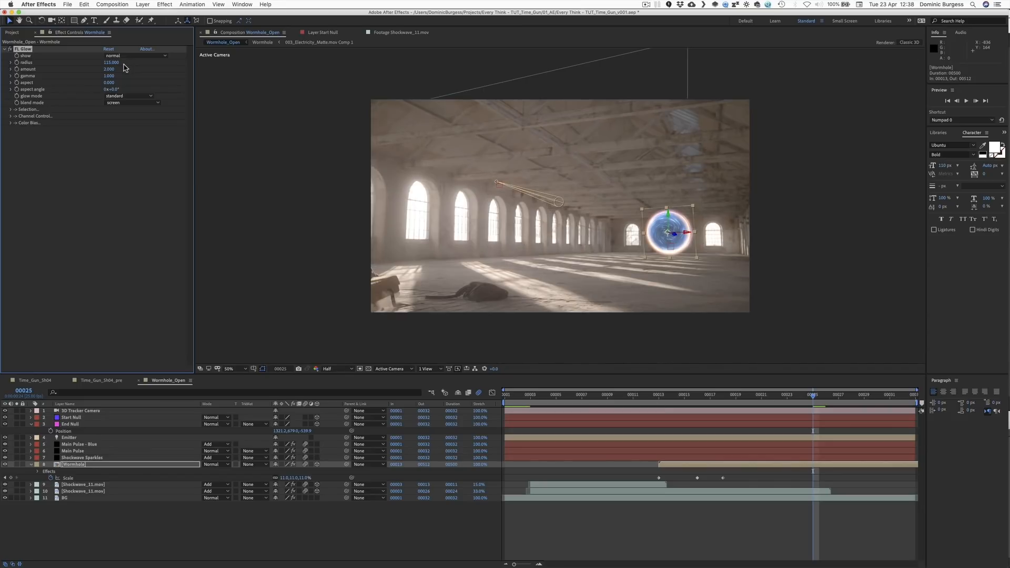
key(super+shift+h)
key(super+shift+h)
key(super+shift+h)
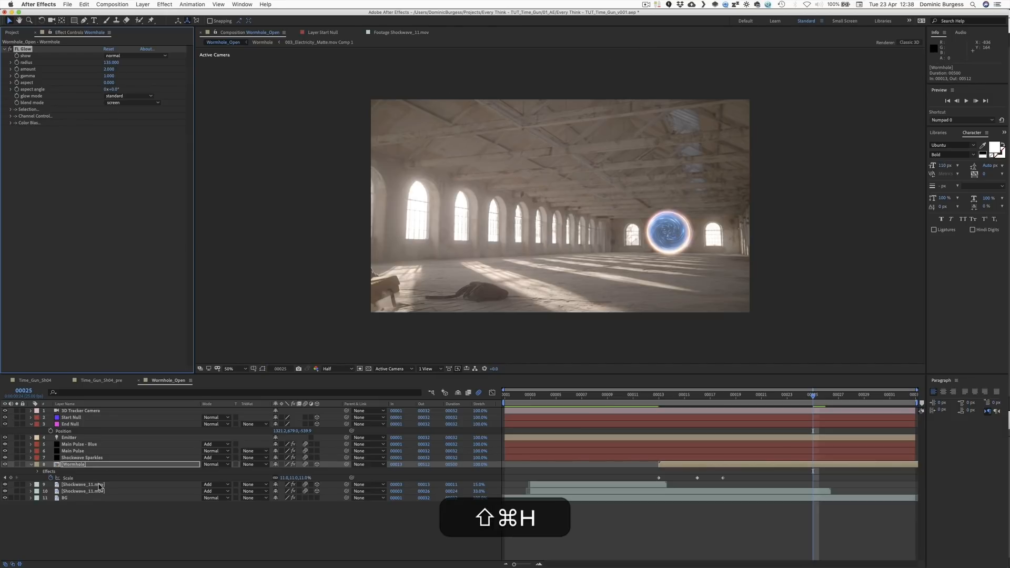
Step: Create an adjustment layer named Grade at the top of the Wormhole_Open composition and make it a guide layer
click(74, 465)
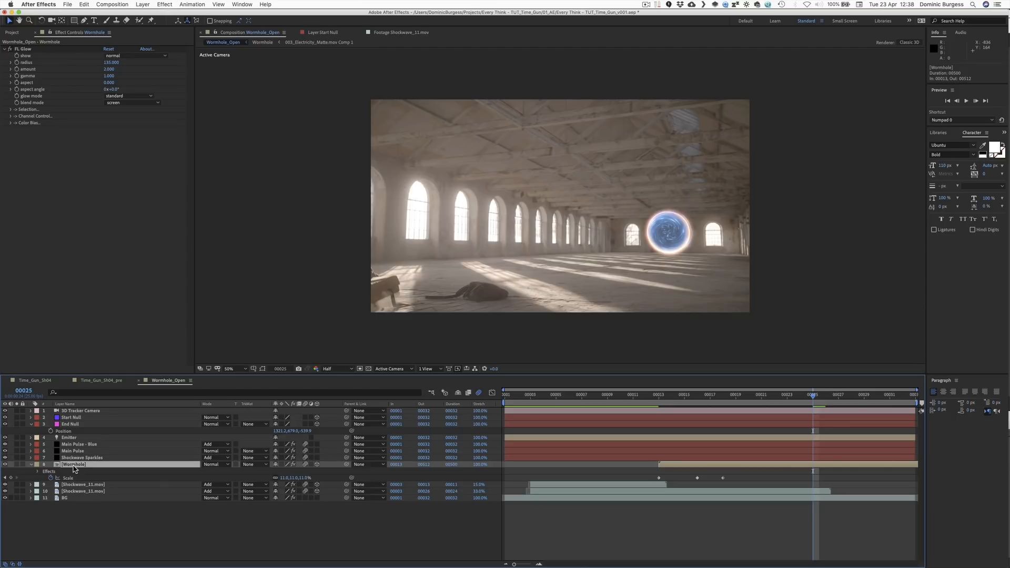
click(97, 526)
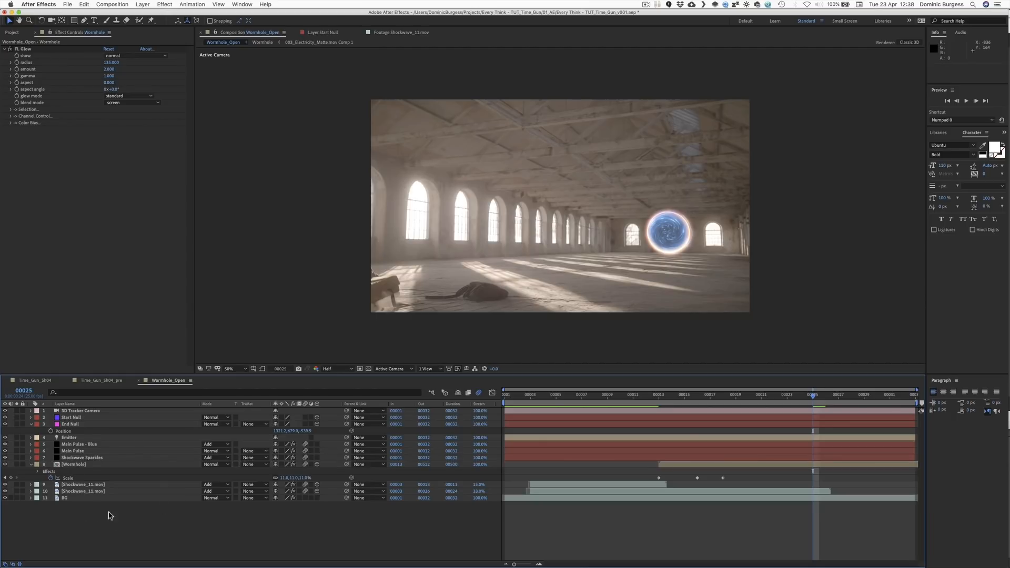
right_click(93, 522)
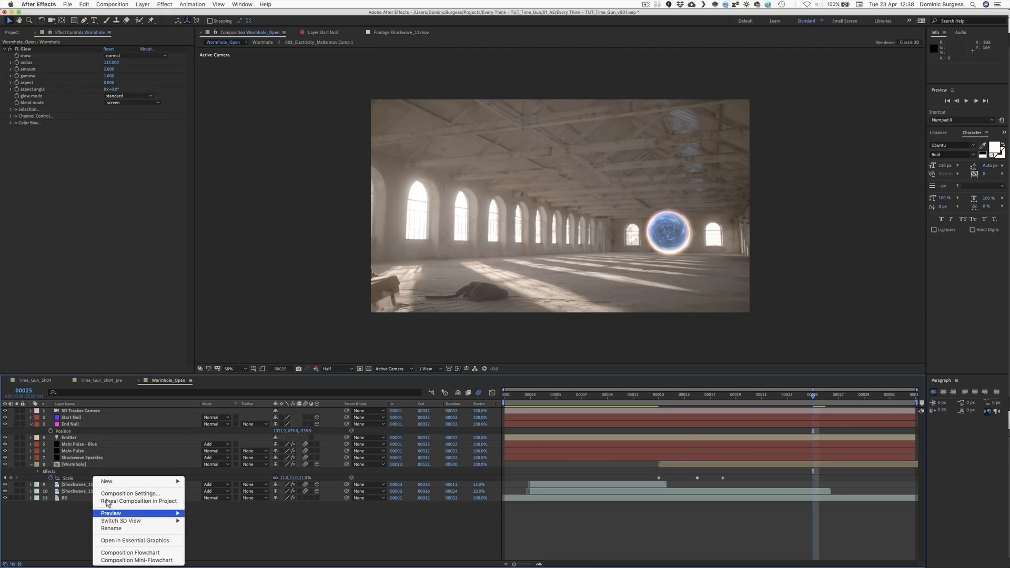
mouse_move(120, 481)
click(228, 537)
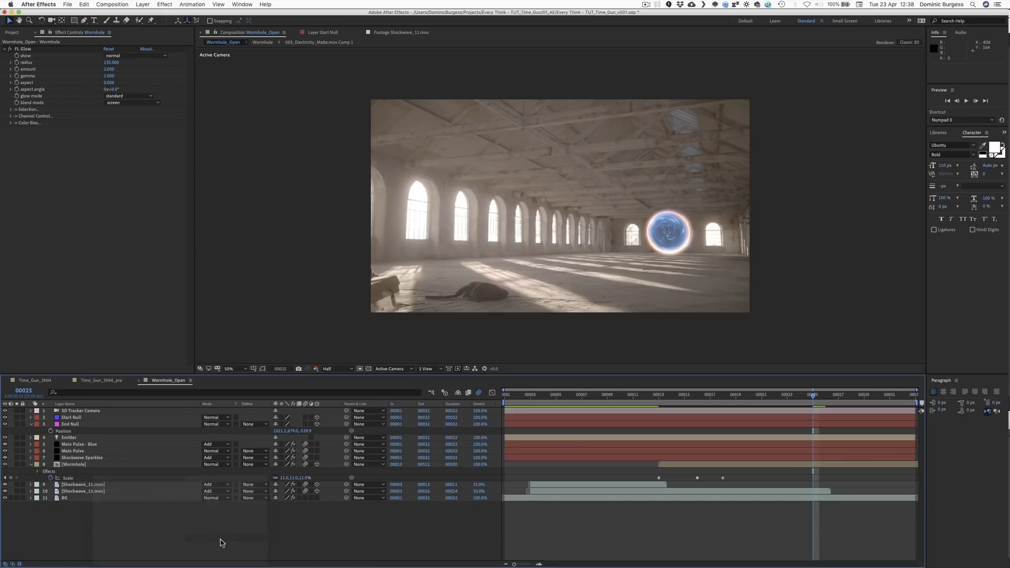
key(Return)
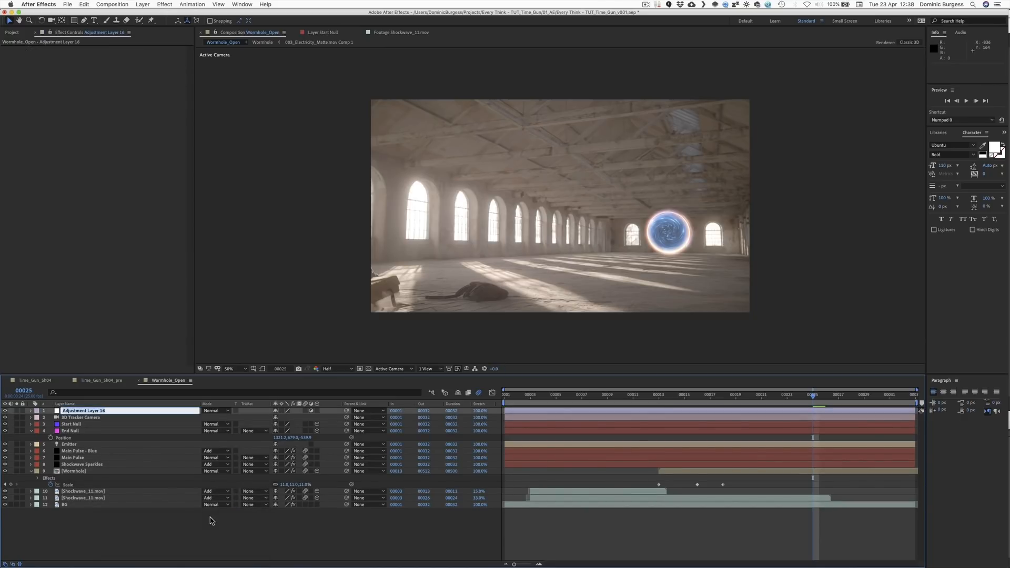
text(Grade)
key(Return)
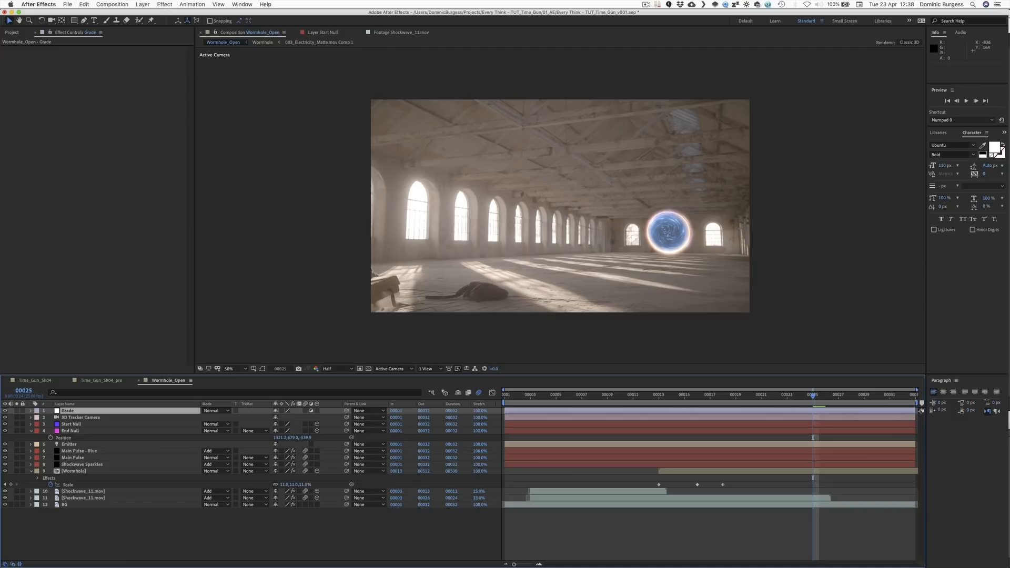
right_click(119, 416)
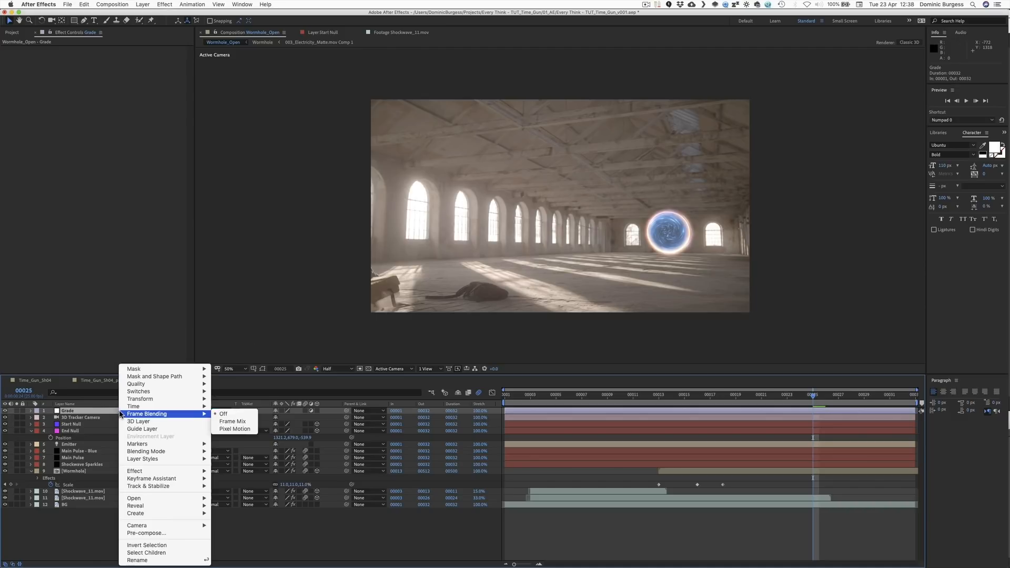
click(177, 431)
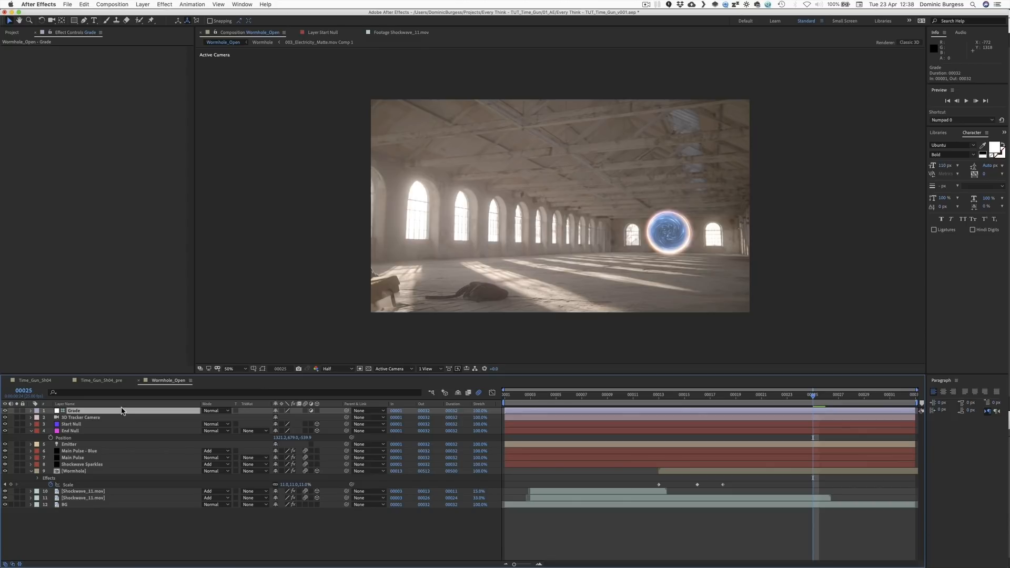
Step: Apply Curves to the Grade layer and shape a contrast S-curve, raising the highlights and lowering the shadows
key(ctrl+space)
text(curve)
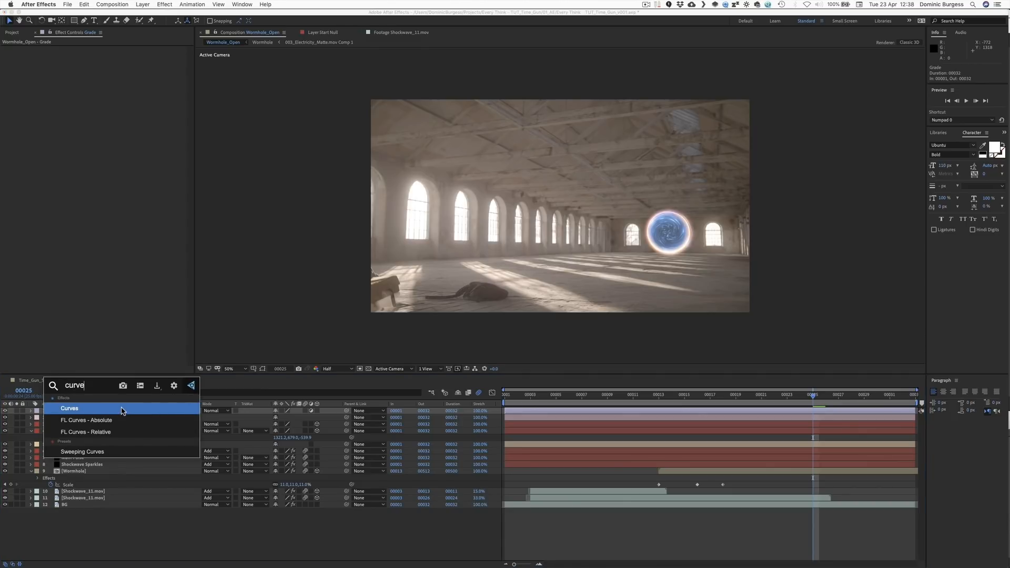
click(122, 409)
mouse_move(78, 115)
mouse_down()
mouse_move(74, 107)
mouse_move(52, 149)
mouse_move(75, 111)
mouse_up()
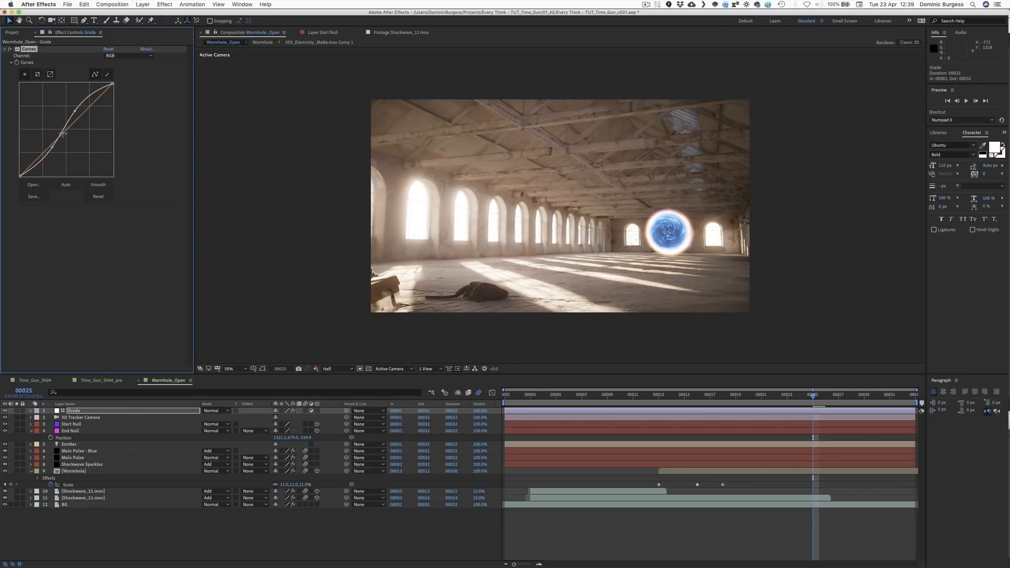
drag(50, 151, 54, 150)
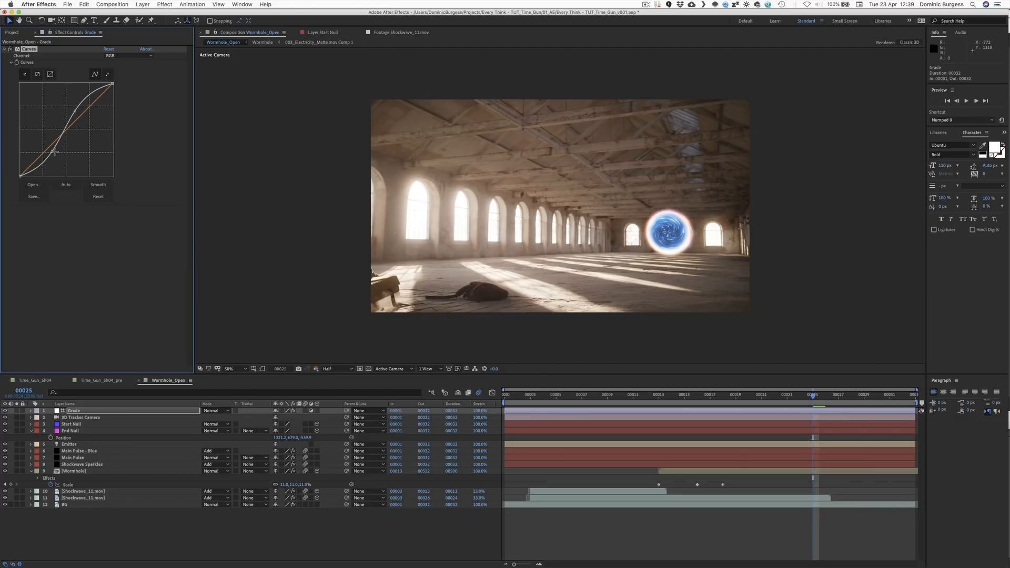
Step: Add Hue/Saturation to the Grade layer and set Master Saturation to 25
key(ctrl+space)
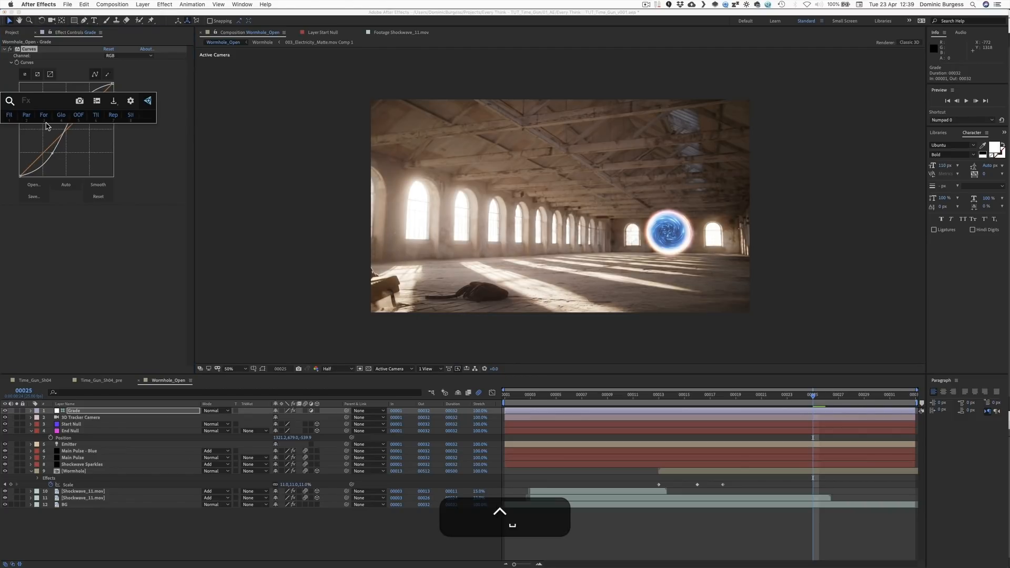
text(hue)
key(Return)
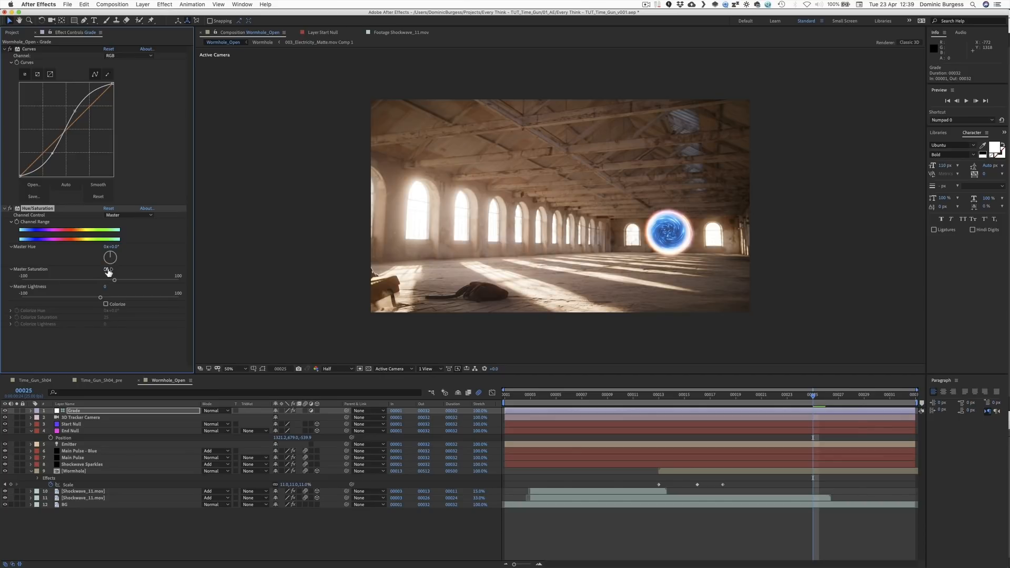
click(107, 269)
key(Return)
Step: At the last frame, set the Wormhole layer's glow amount to 1.5 and its radius to 200, and inspect the portal's edge
key(End)
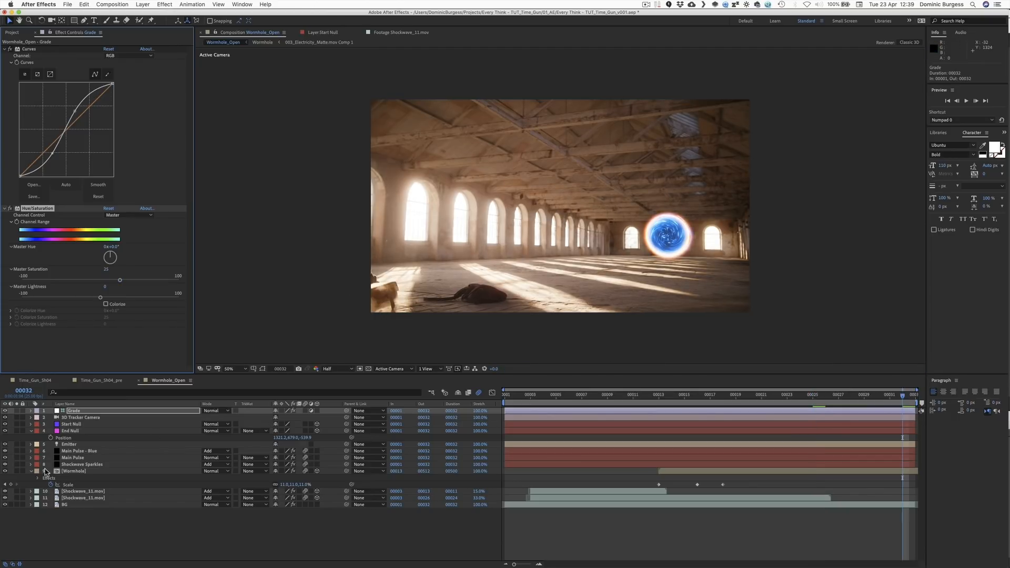
click(69, 473)
click(110, 69)
text(2)
key(Return)
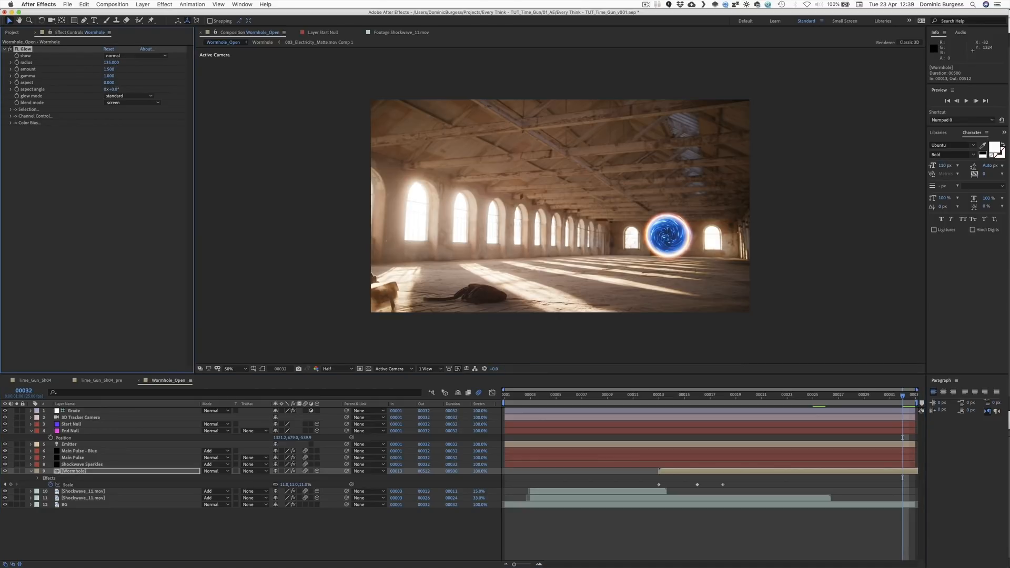
click(111, 63)
text(200)
key(Return)
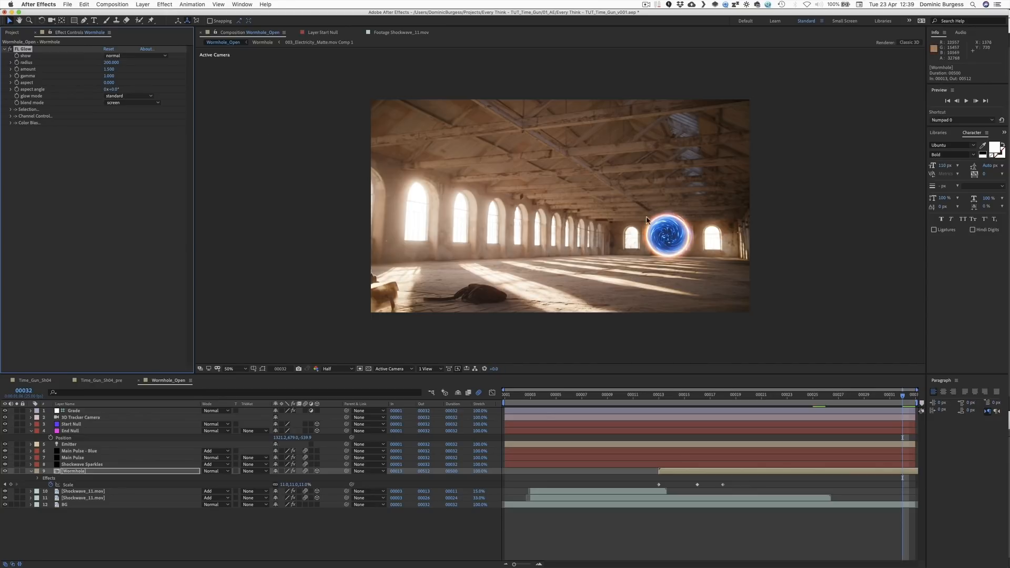
key(super+equal)
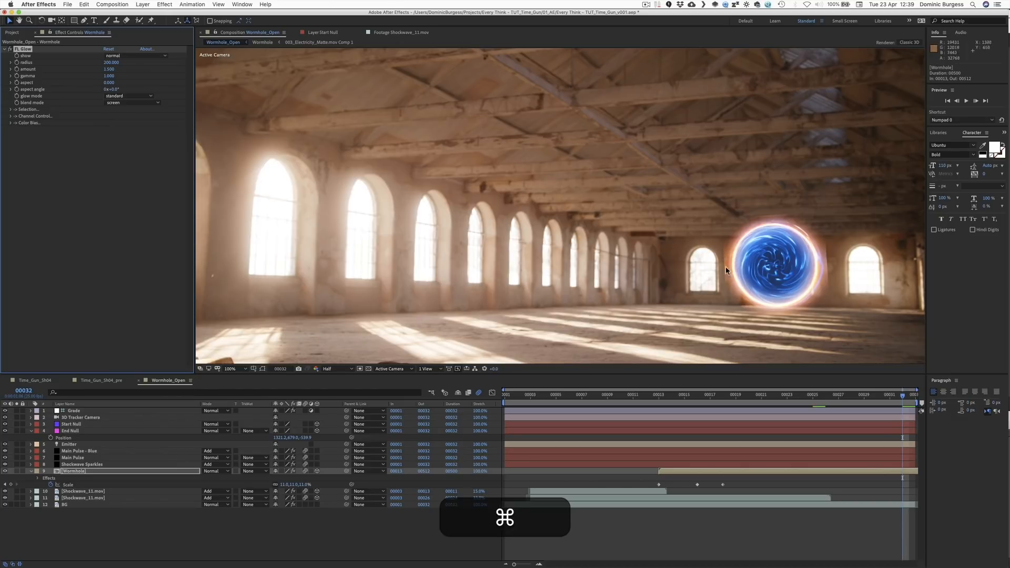
key(super+minus)
Step: Add RGS Grow Bounds to the Wormhole layer, place it before the glow effect, and increase its Pixels value
click(79, 475)
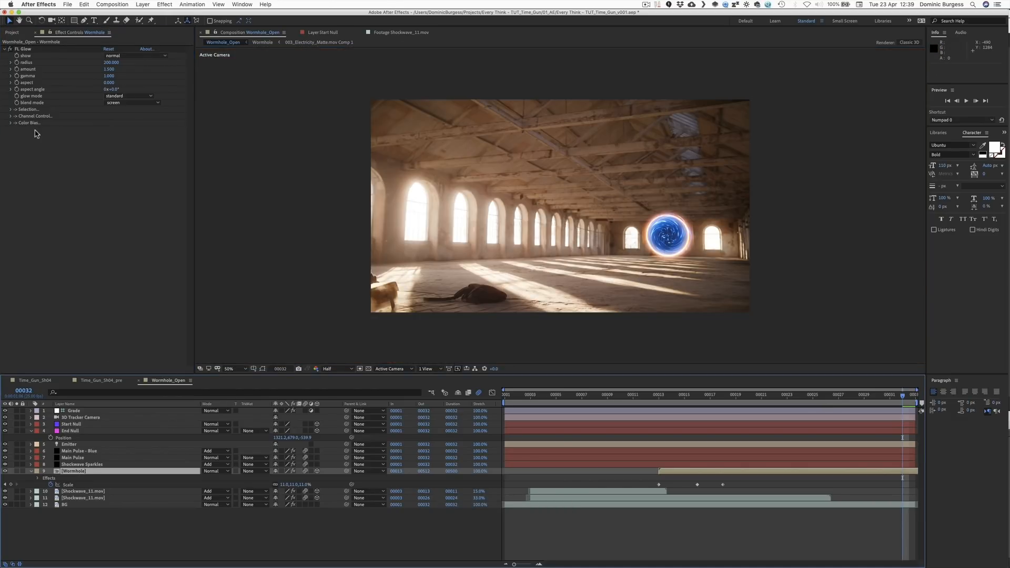
key(ctrl+space)
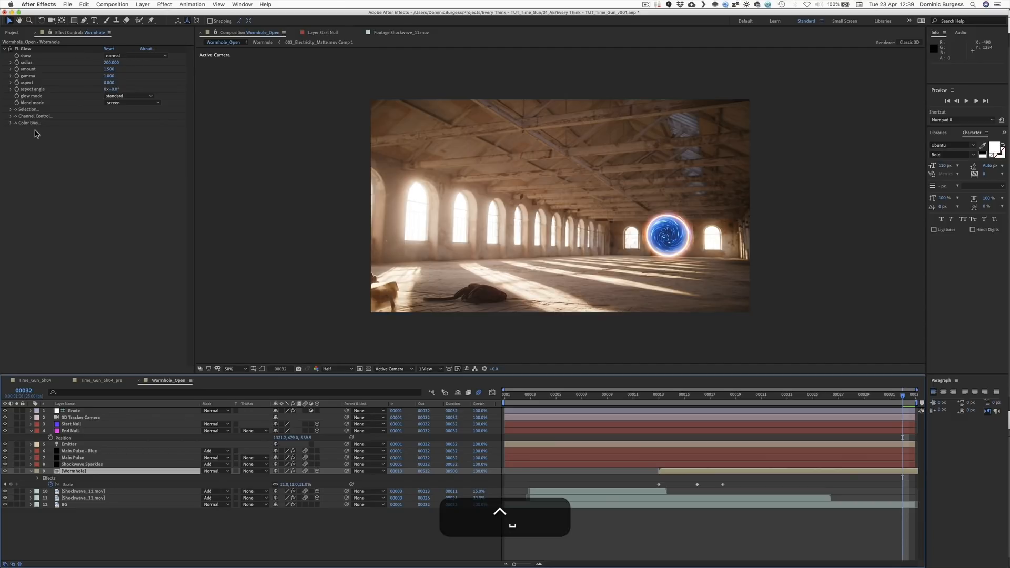
text(gro)
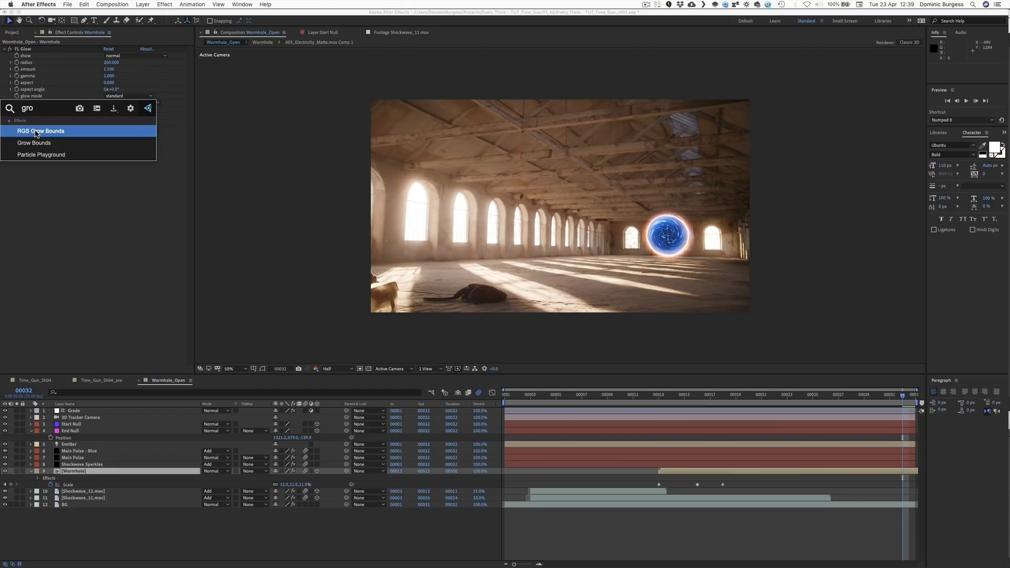
key(Down)
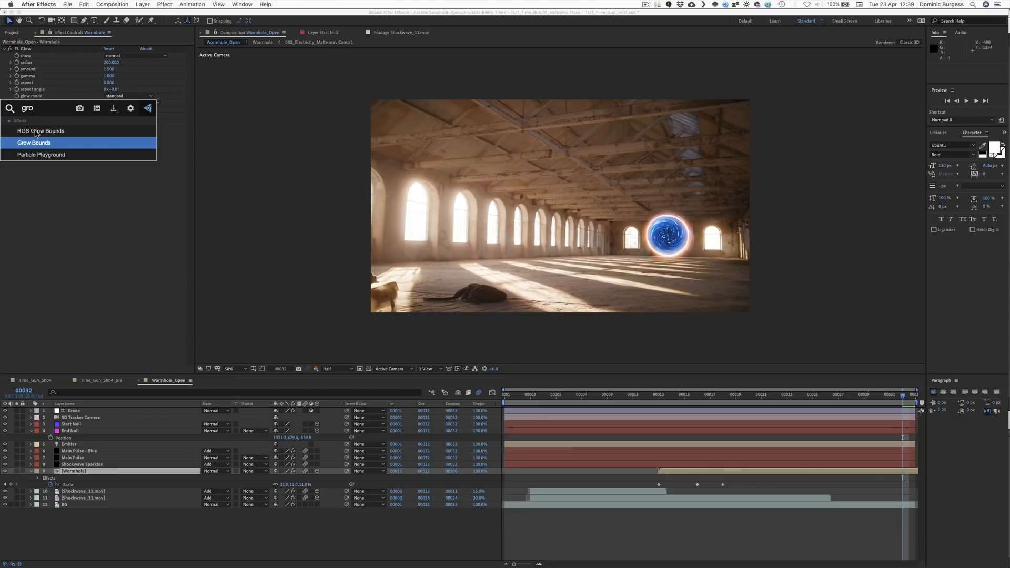
key(Up)
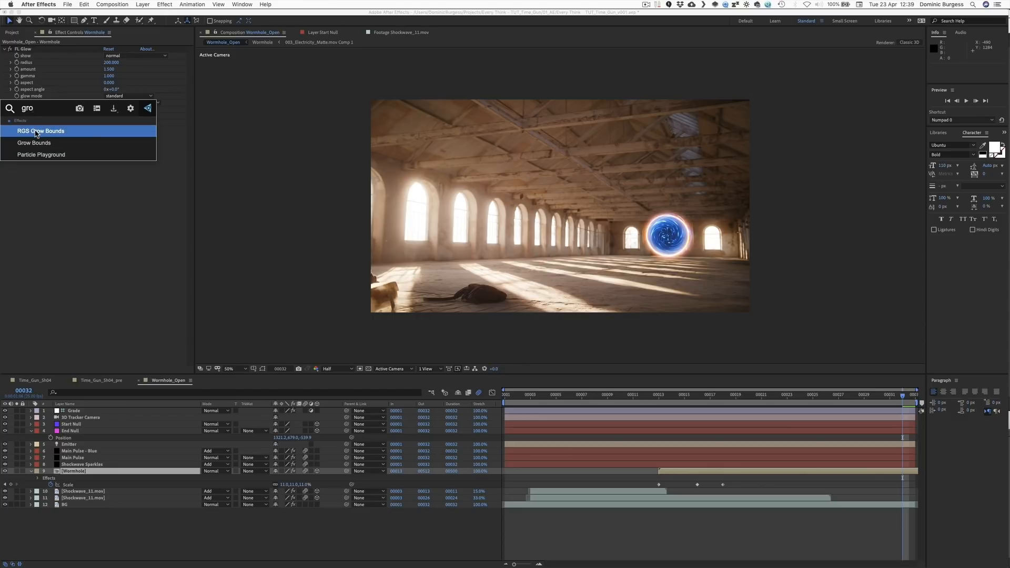
key(Return)
drag(32, 134, 34, 53)
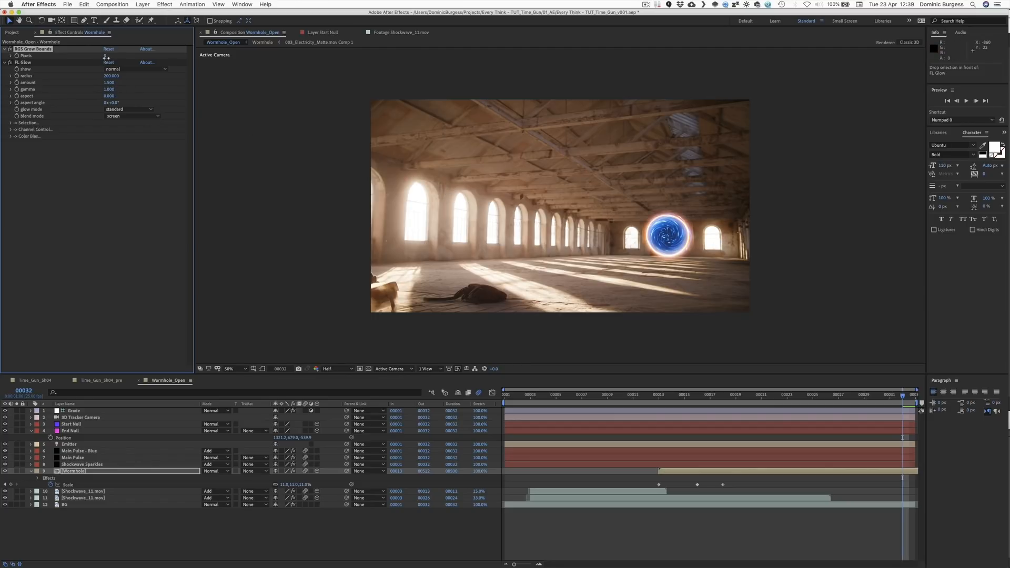
drag(148, 56, 109, 59)
click(108, 55)
click(128, 55)
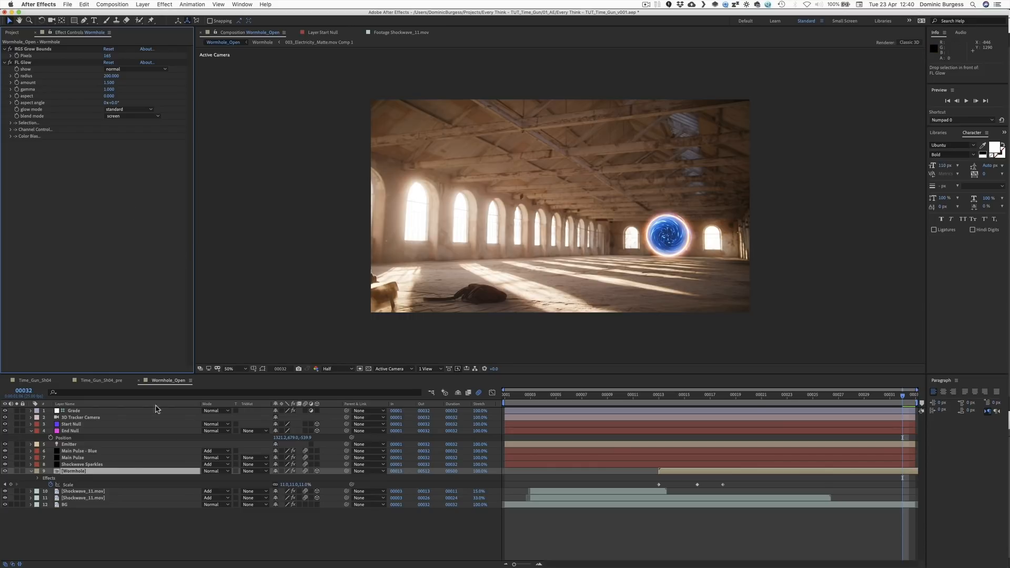
Step: Preview the composition, go to frame 17, and collapse the Wormhole layer's properties
key(space)
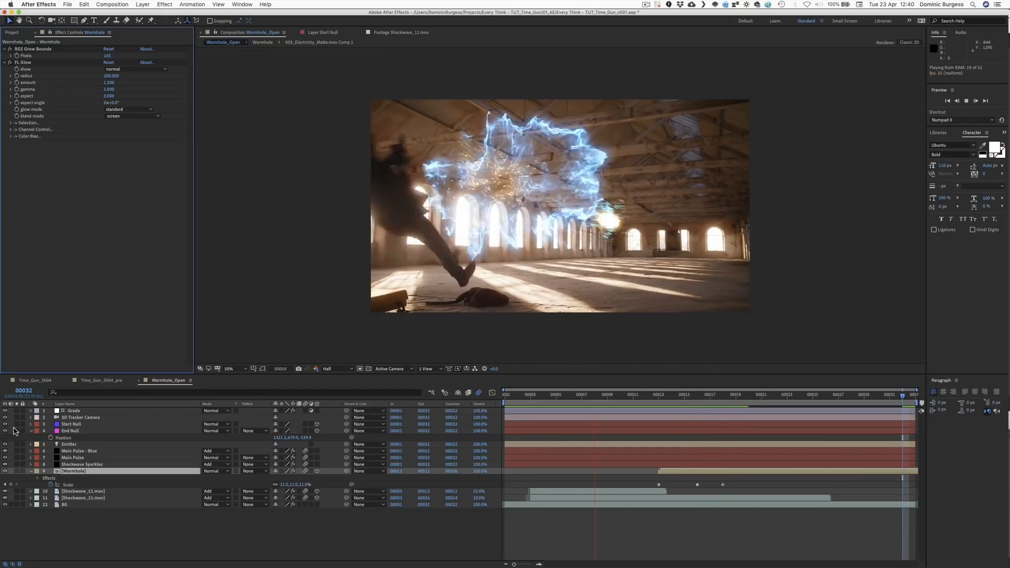
key(space)
mouse_move(727, 400)
mouse_down()
mouse_move(657, 400)
mouse_move(710, 398)
mouse_up()
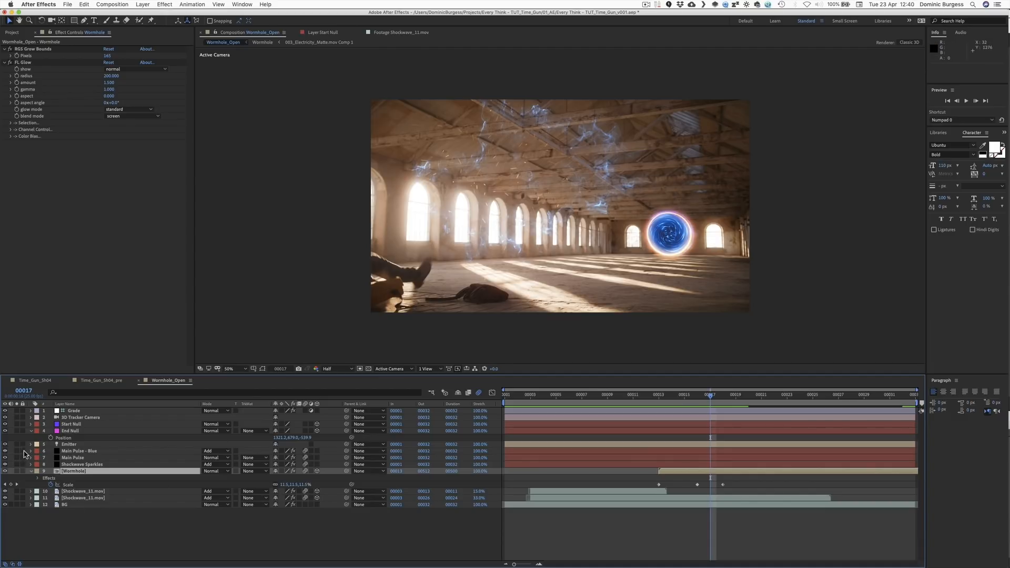
click(29, 471)
Step: Open the Shockwave_14.mov footage, scrub through it, and return to the Wormhole_Open composition
click(13, 33)
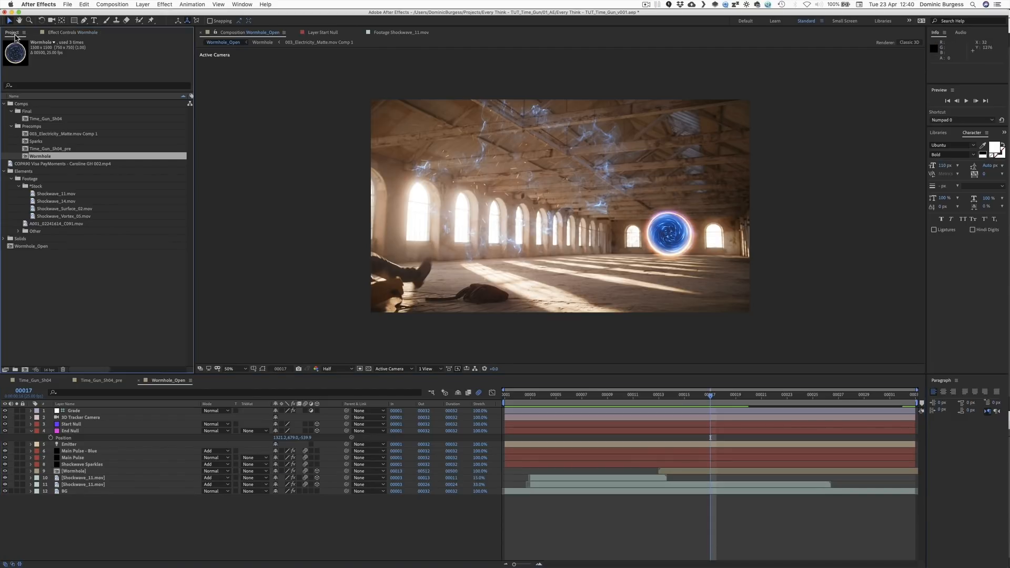
click(56, 193)
click(62, 202)
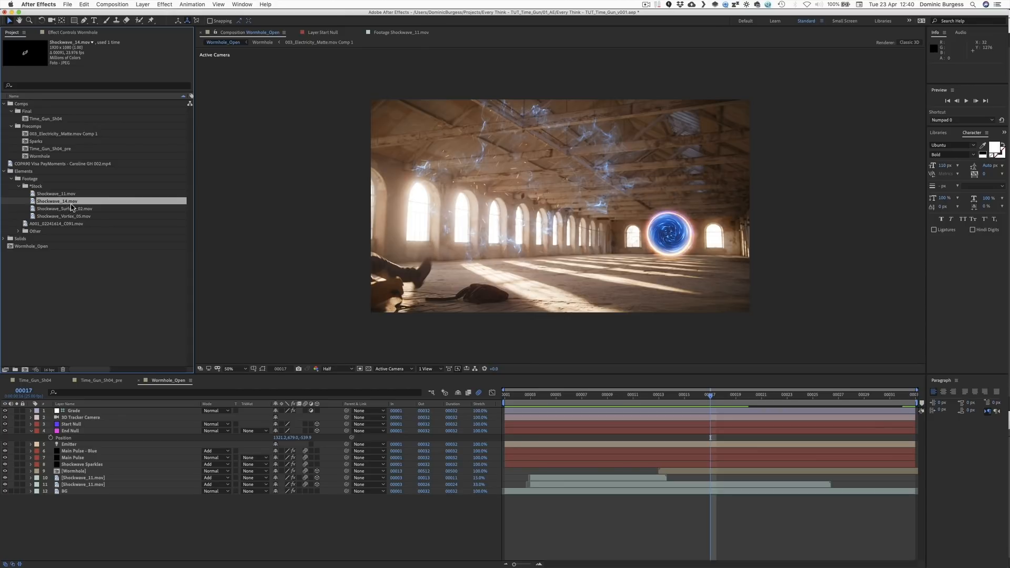
double_click(34, 201)
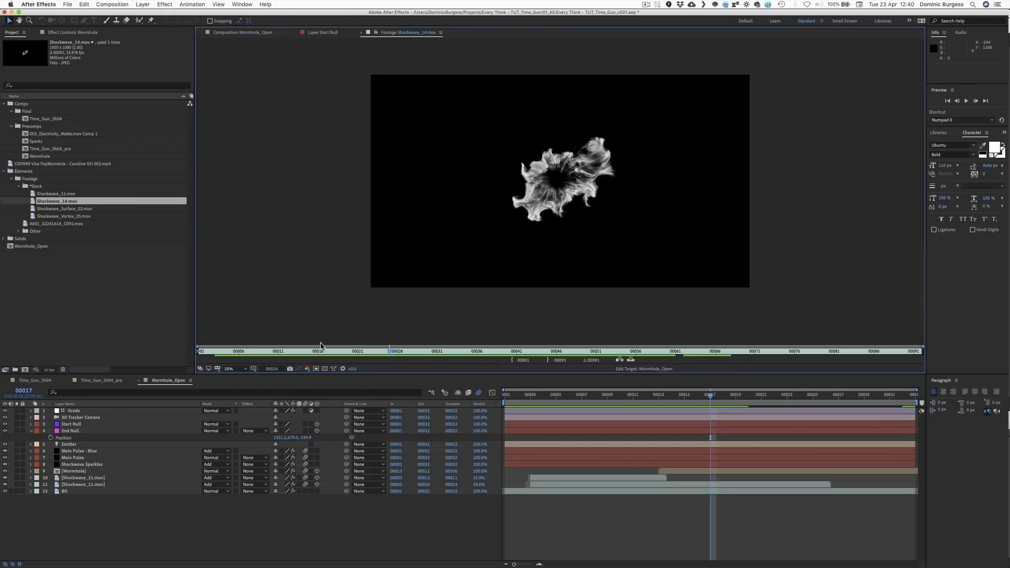
drag(390, 349, 468, 350)
click(249, 36)
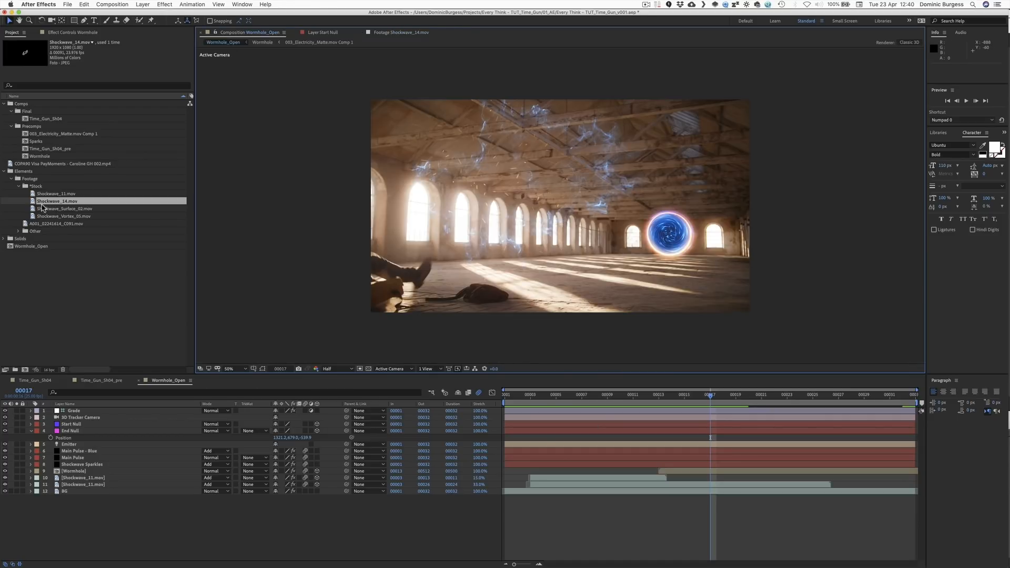
Step: At frame 10, duplicate the longer Shockwave_11.mov layer, move the copy above both originals, and replace its source with Shockwave_14.mov
click(74, 203)
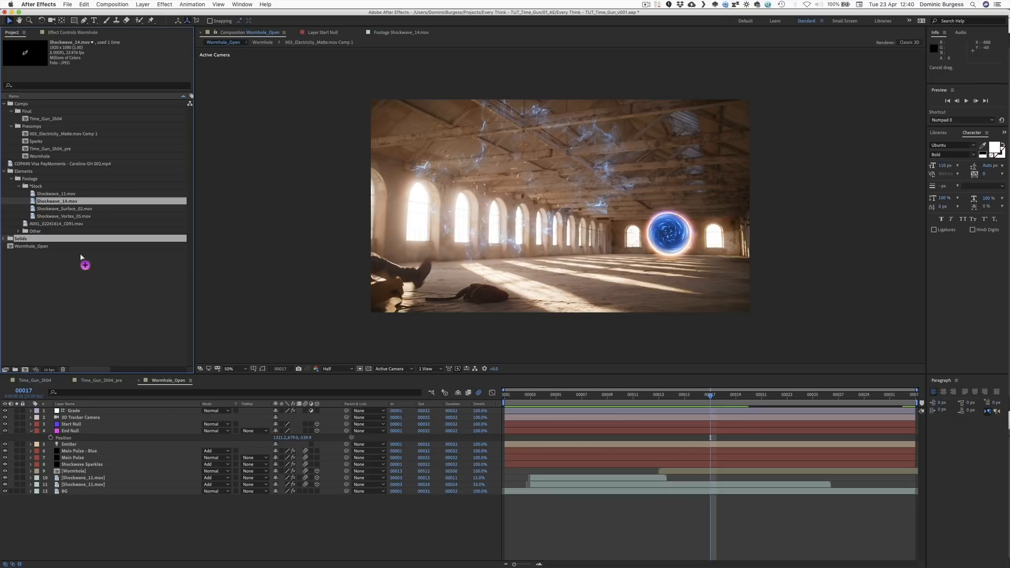
click(86, 478)
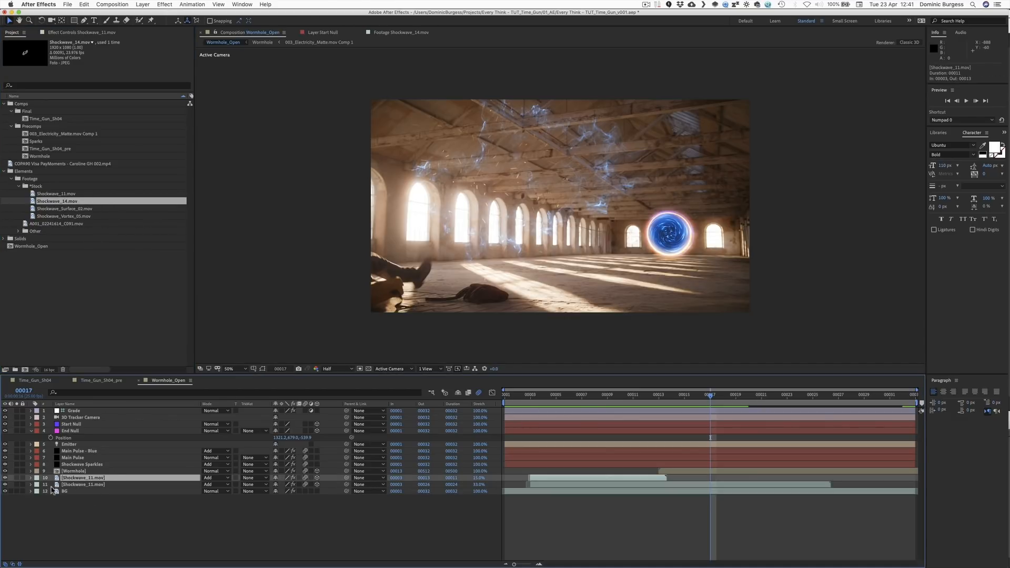
drag(66, 486, 67, 491)
drag(556, 400, 620, 400)
key(super+d)
drag(80, 484, 84, 477)
drag(60, 201, 84, 478)
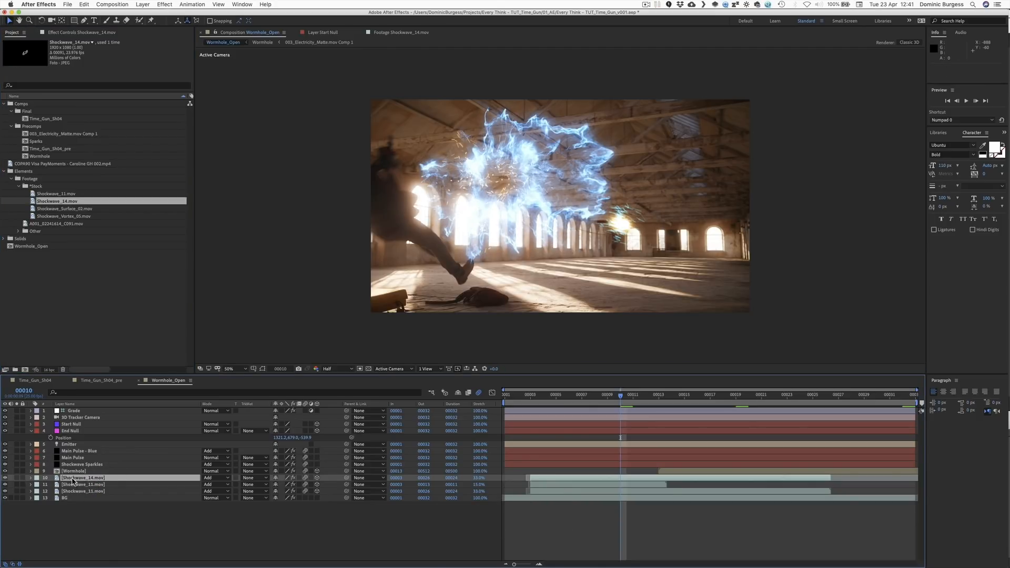
key(F3)
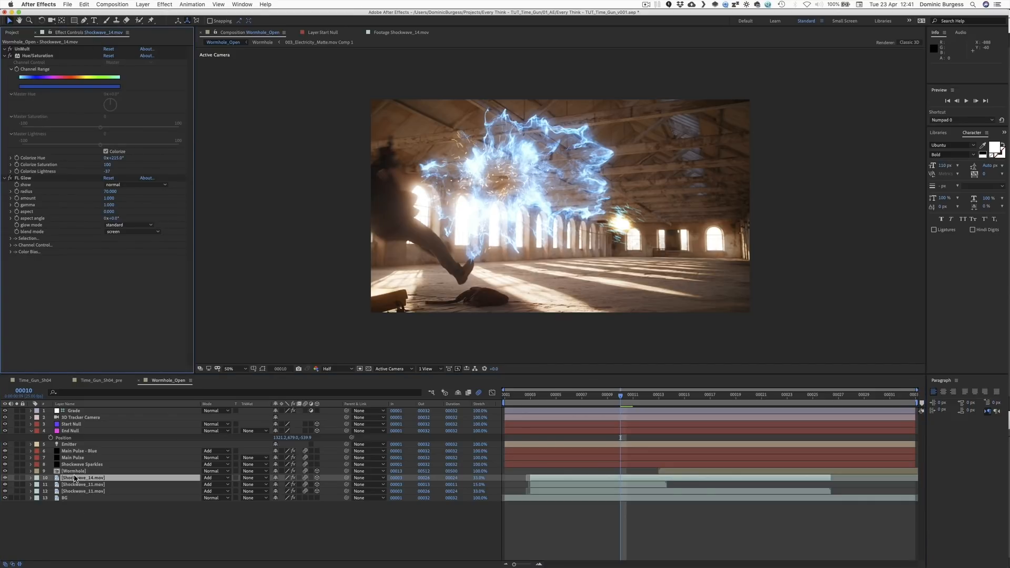
Step: Copy the End Null's position onto the Shockwave_14.mov layer
click(72, 430)
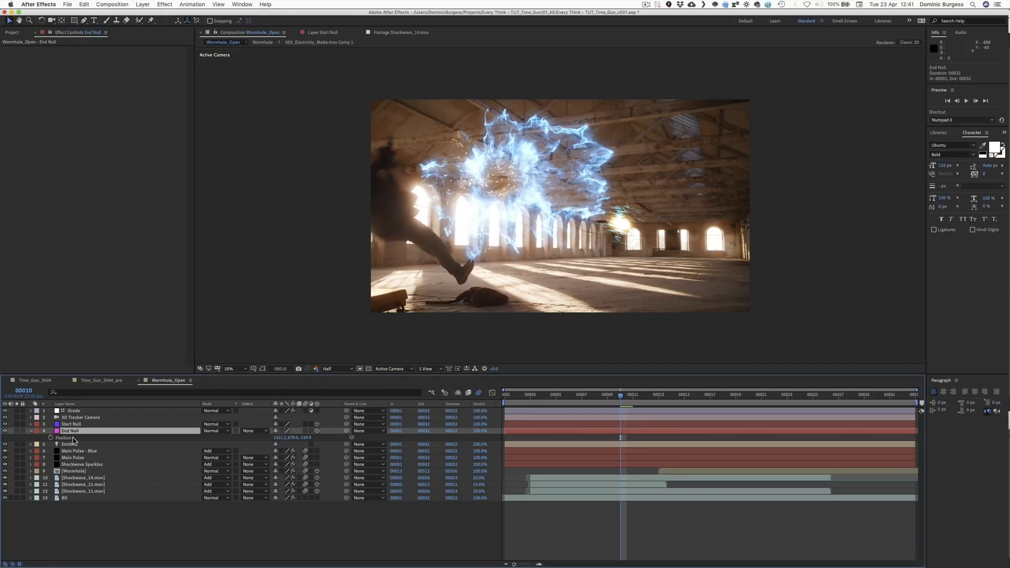
key(super+c)
click(72, 478)
key(super+v)
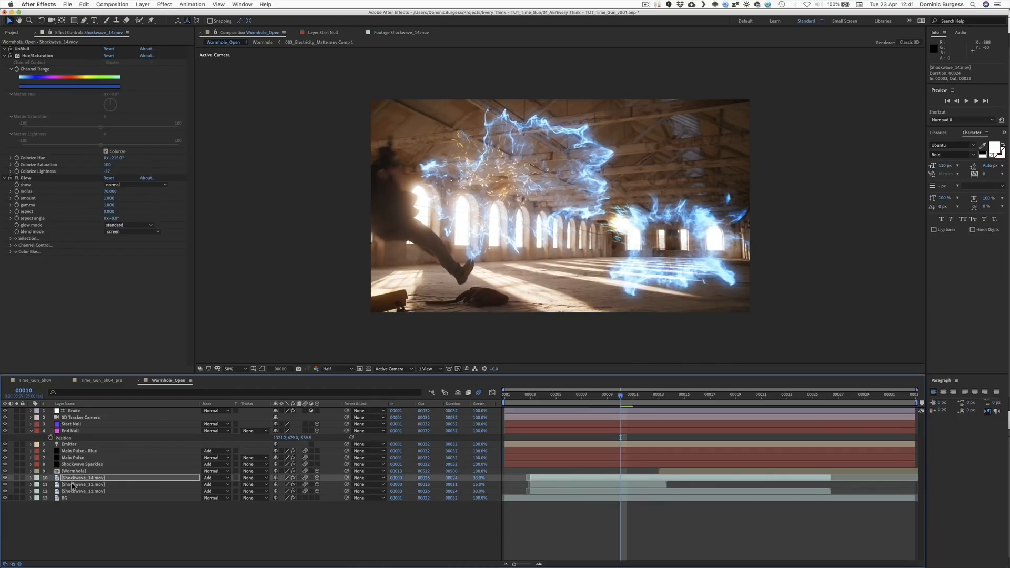
Step: At frame 18, set the Shockwave_14.mov layer's scale to 30%
drag(632, 397, 723, 392)
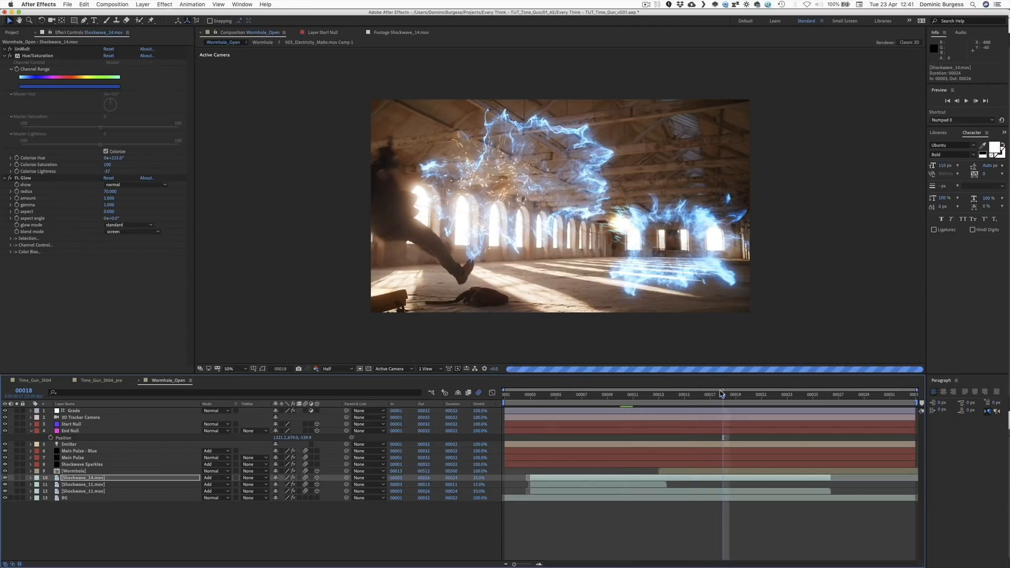
key(s)
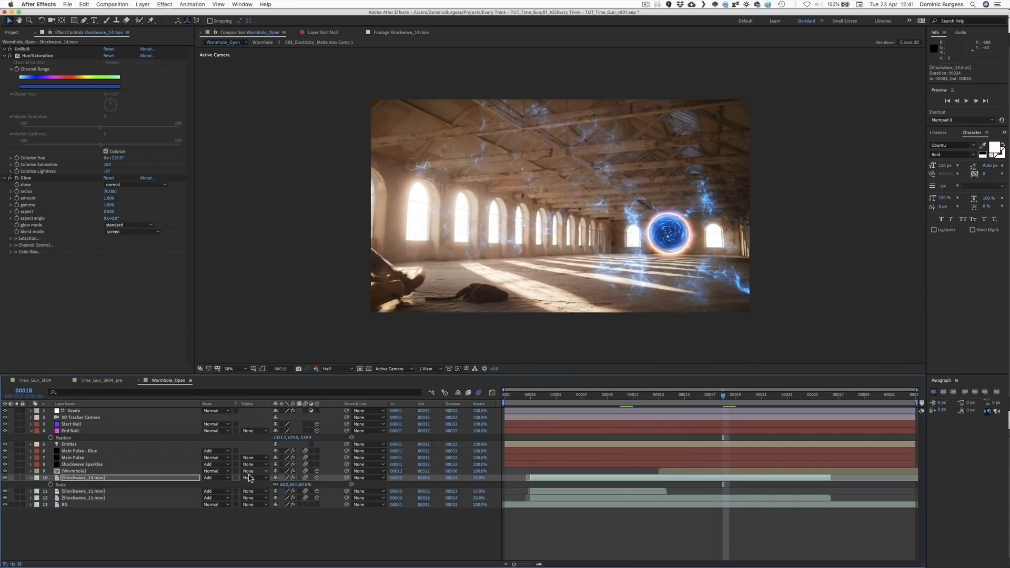
click(285, 484)
text(30)
key(Return)
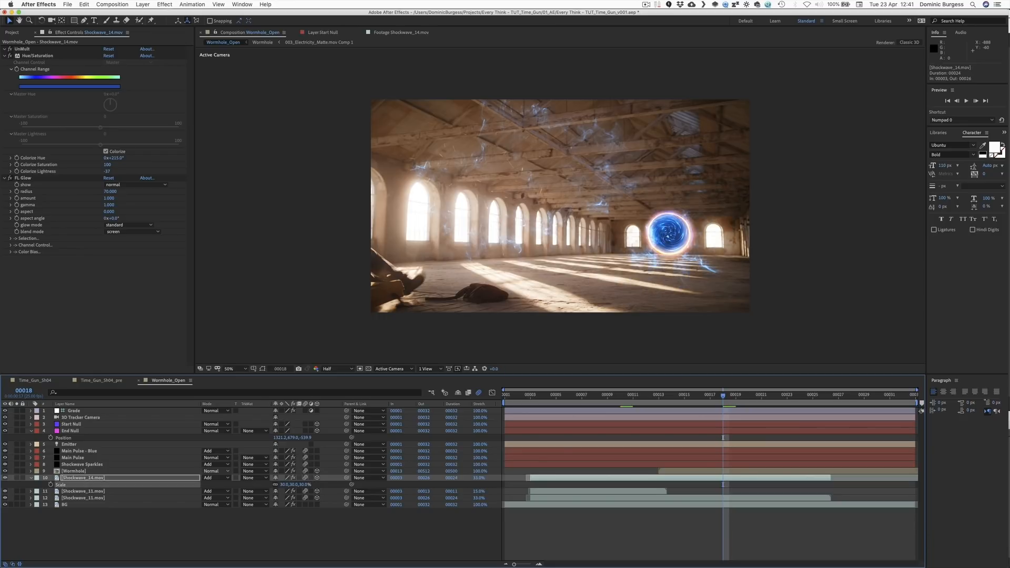
Step: Show the layer controls and magnify the composition around the portal to 100% with Shockwave_14.mov selected
click(79, 471)
click(80, 477)
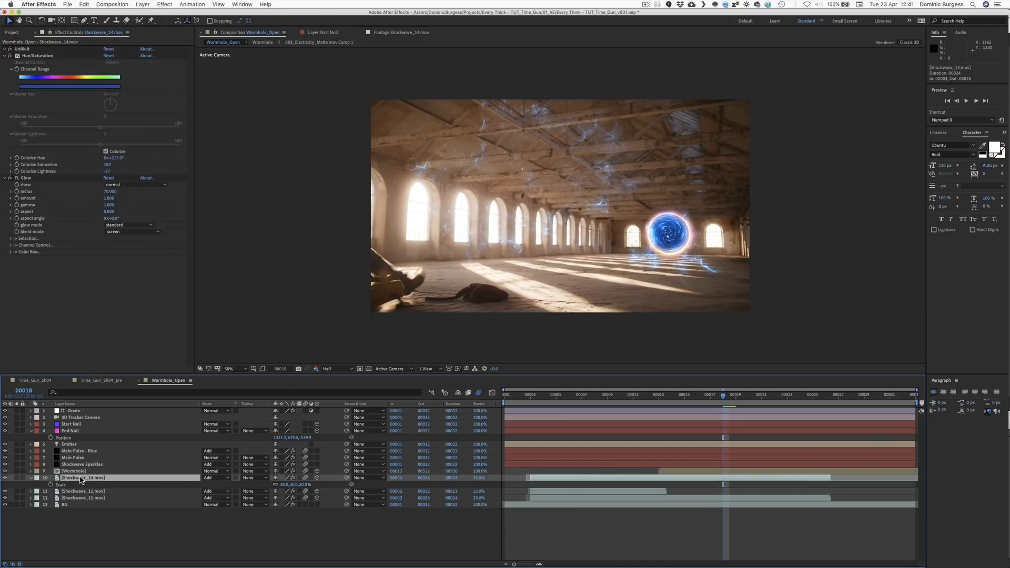
key(shift+super+h)
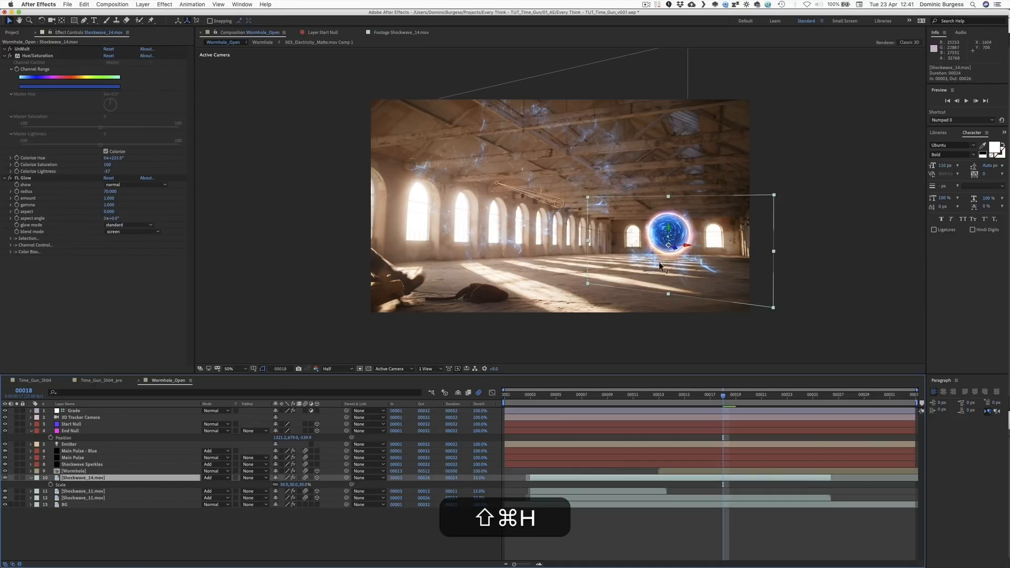
click(99, 471)
click(100, 477)
key(super+equal)
scroll(660, 252, right, 5)
scroll(660, 253, down, 2)
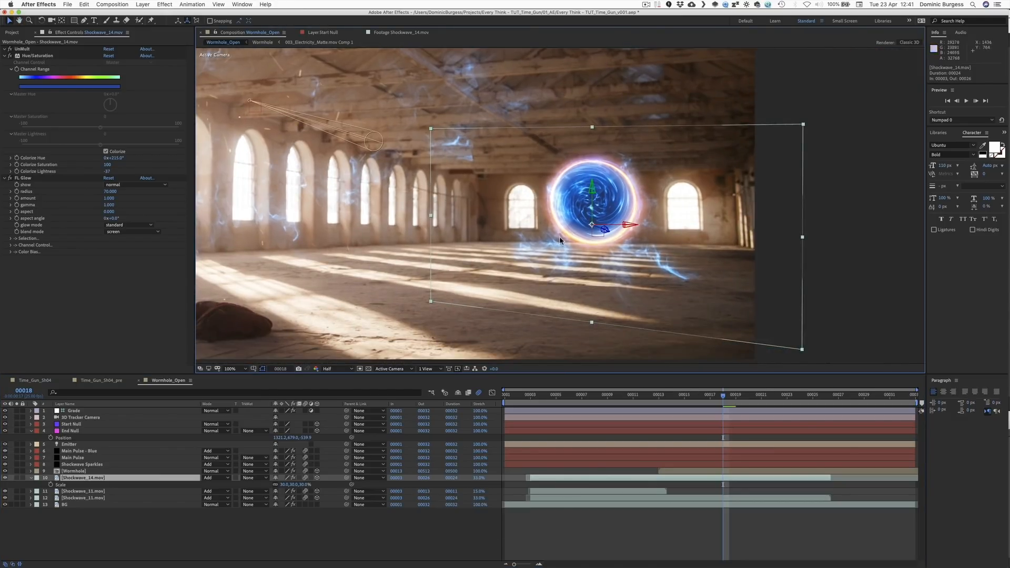
Step: Copy the Wormhole layer's rotation and orientation values onto the Shockwave_14.mov layer
click(90, 471)
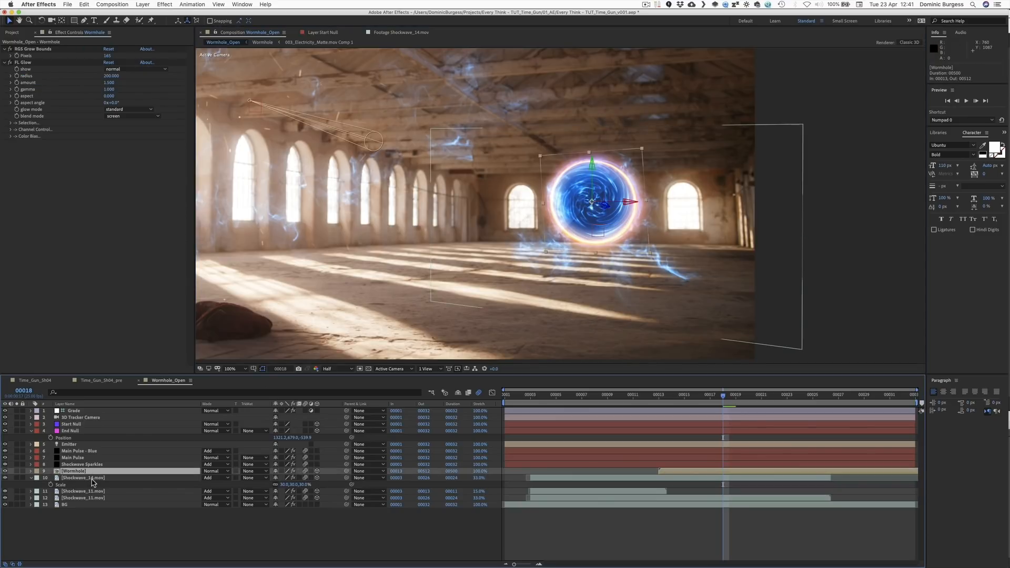
key(shift+r)
key(shift+super+c)
click(79, 506)
key(super+v)
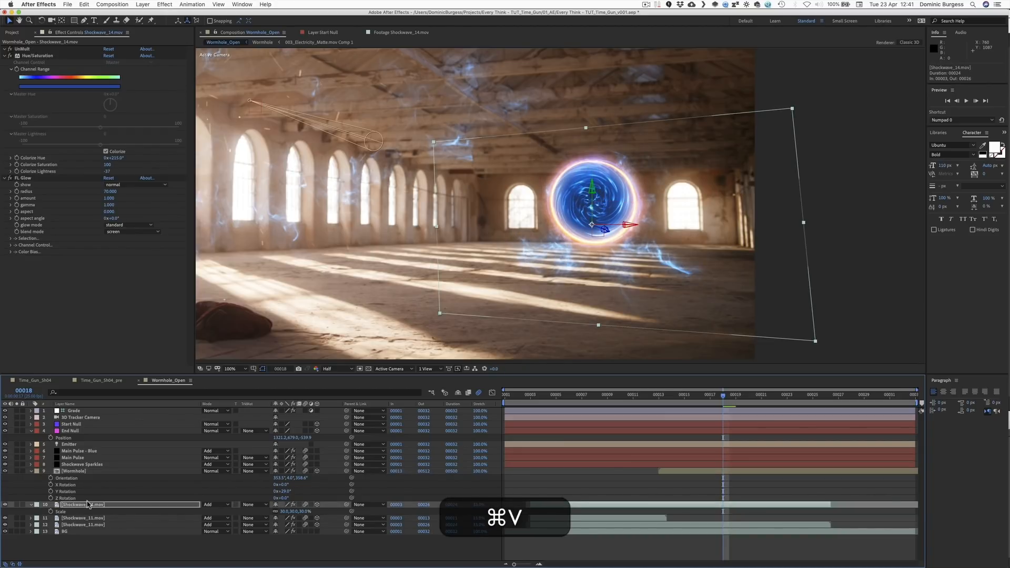
Step: Add an adjustment layer named 3D Breakers between Wormhole and Shockwave_14.mov, lock it, and collapse the Wormhole properties
right_click(99, 539)
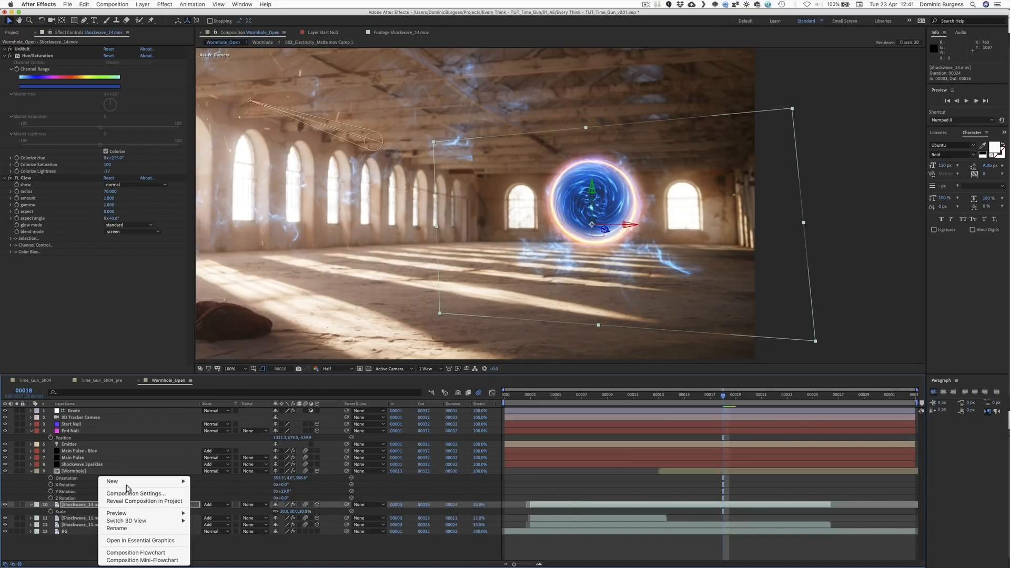
mouse_move(131, 481)
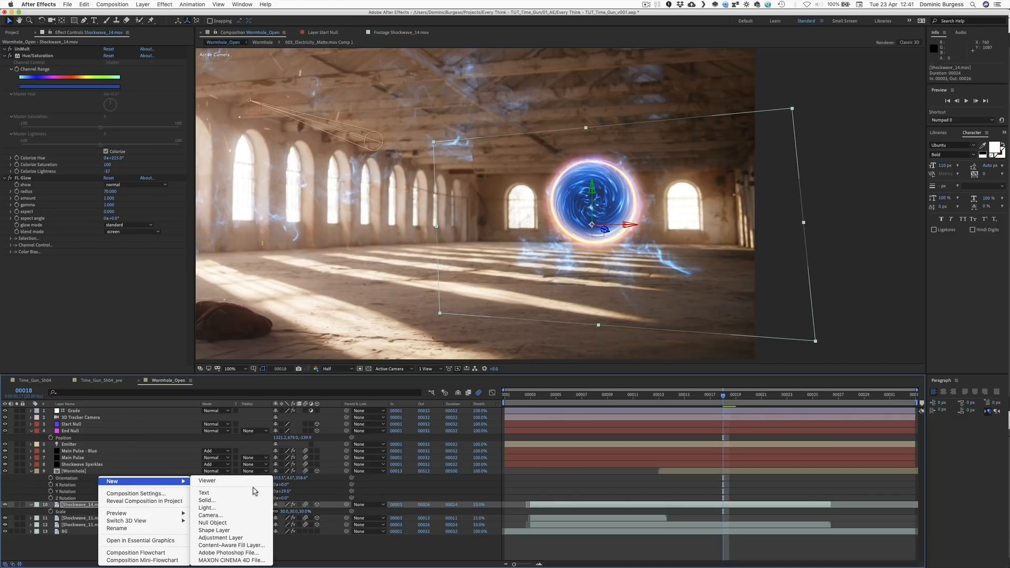
click(235, 538)
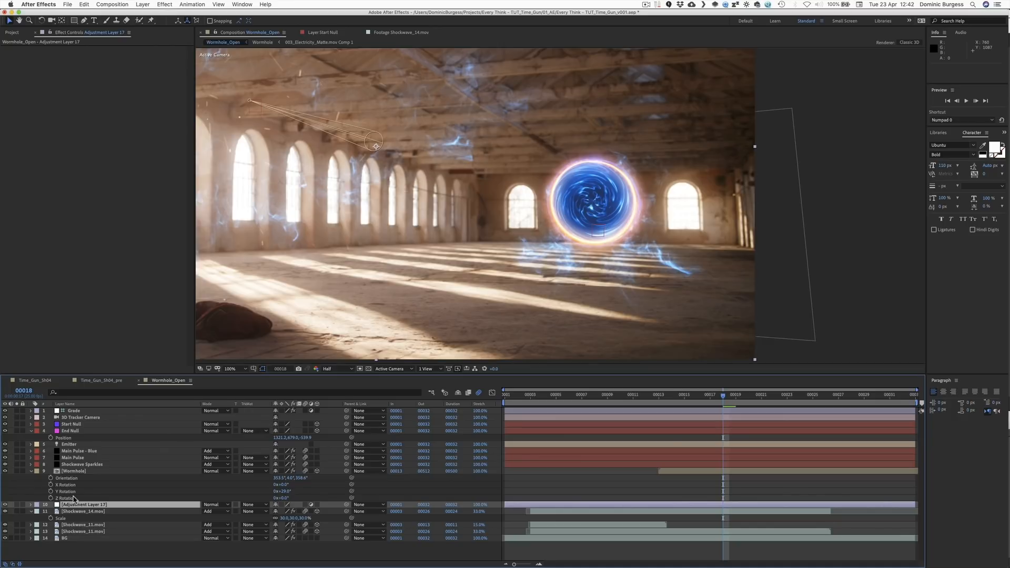
key(Return)
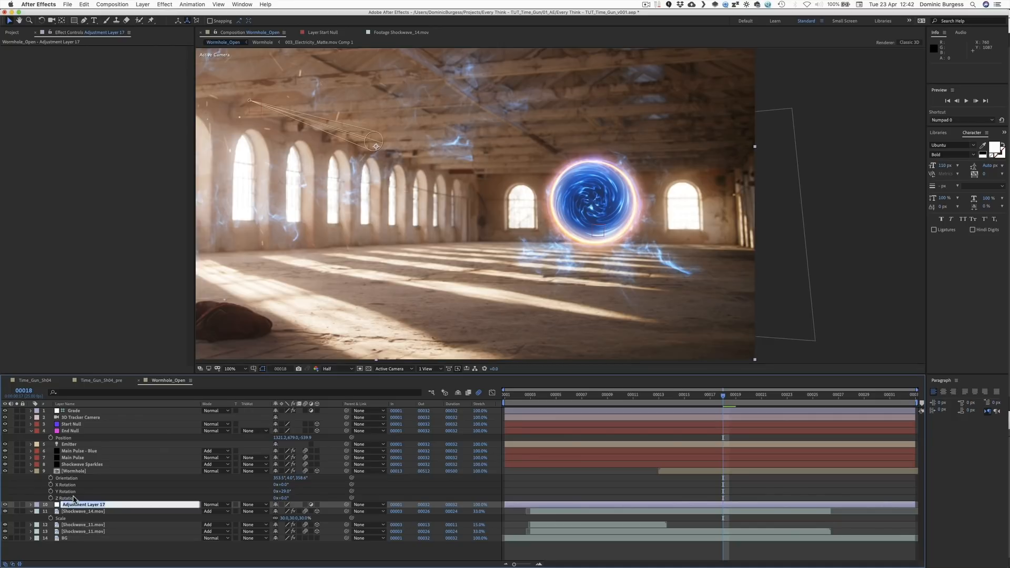
key(shift)
text(3D B)
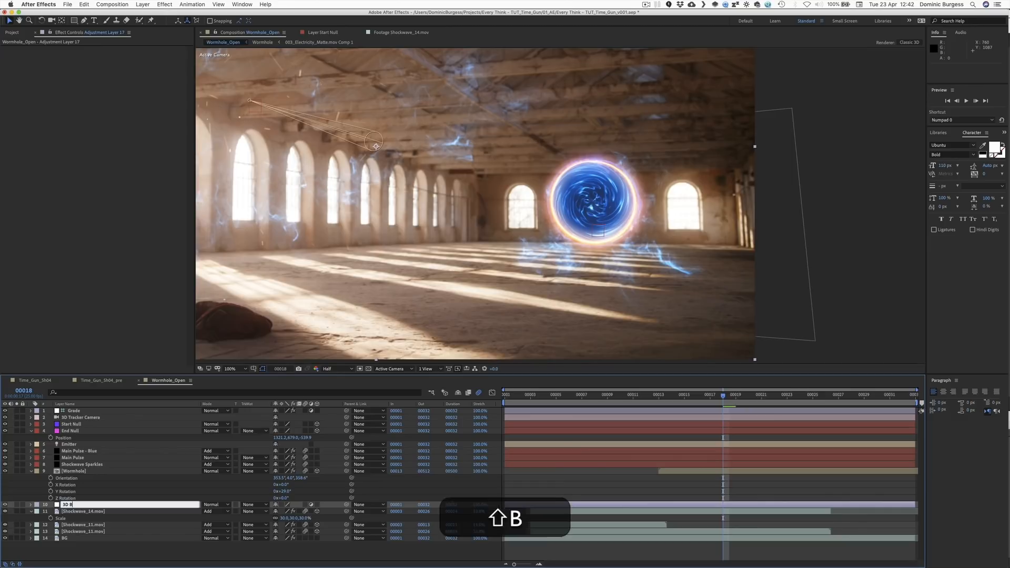
text(reakers)
key(Return)
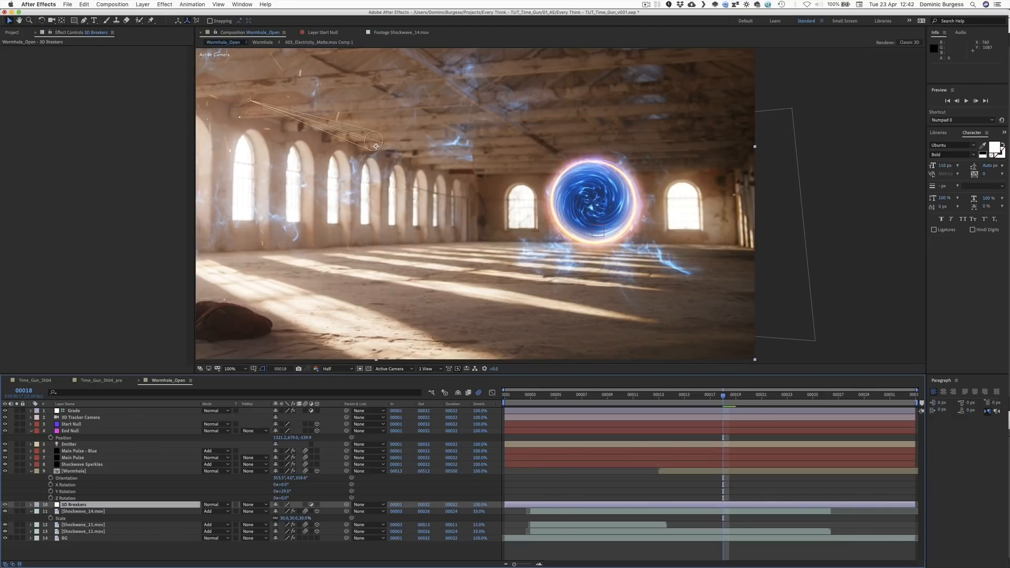
click(22, 505)
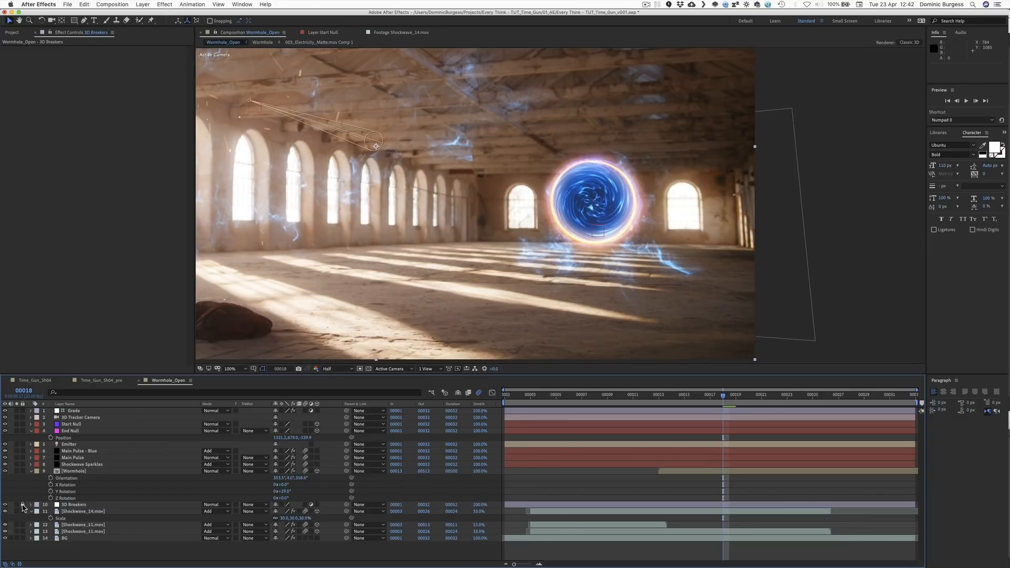
click(30, 471)
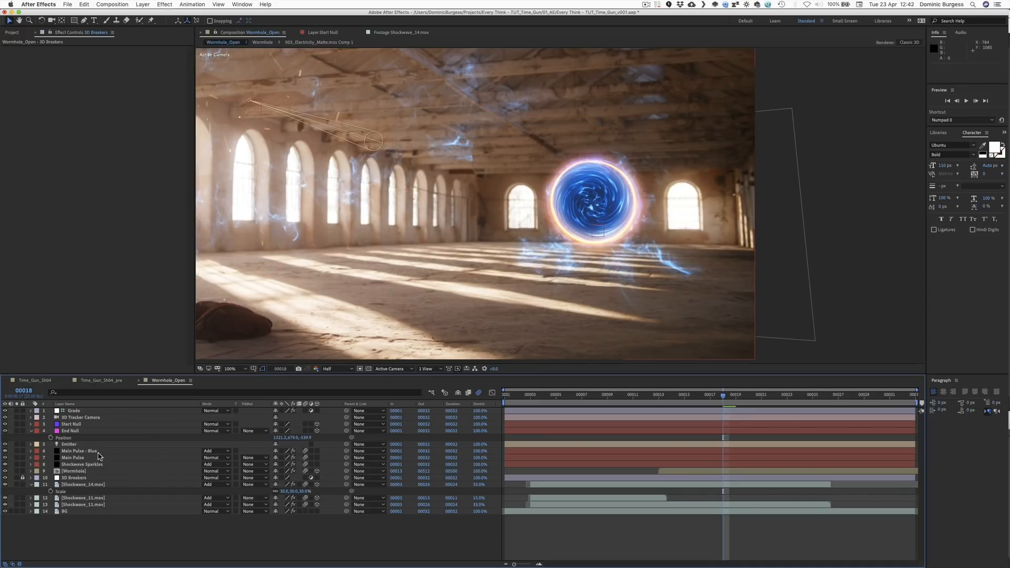
Step: Move the Shockwave_14.mov layer up about 35 px to centre it on the portal and set its scale to 25%
click(81, 484)
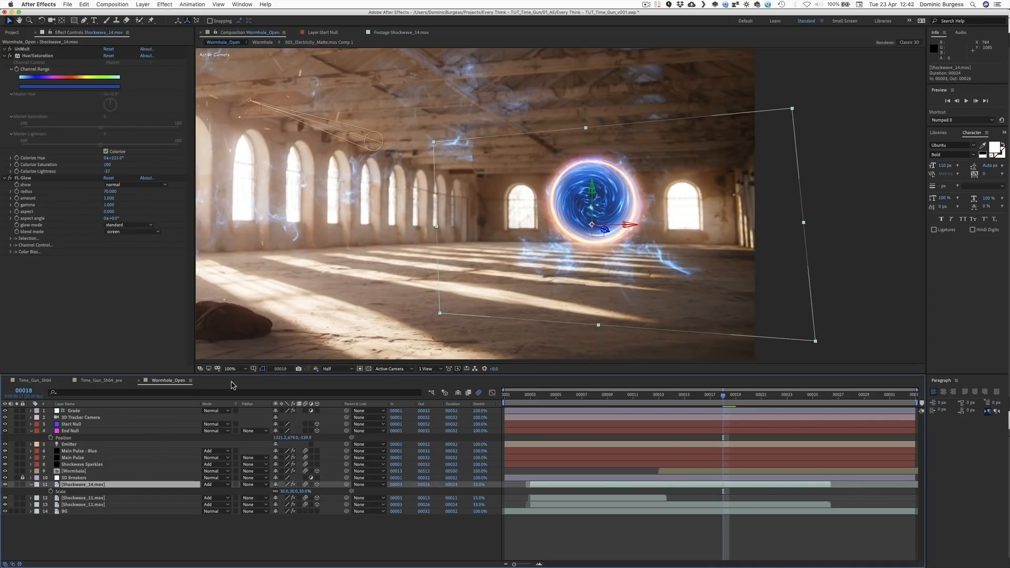
drag(597, 251, 598, 231)
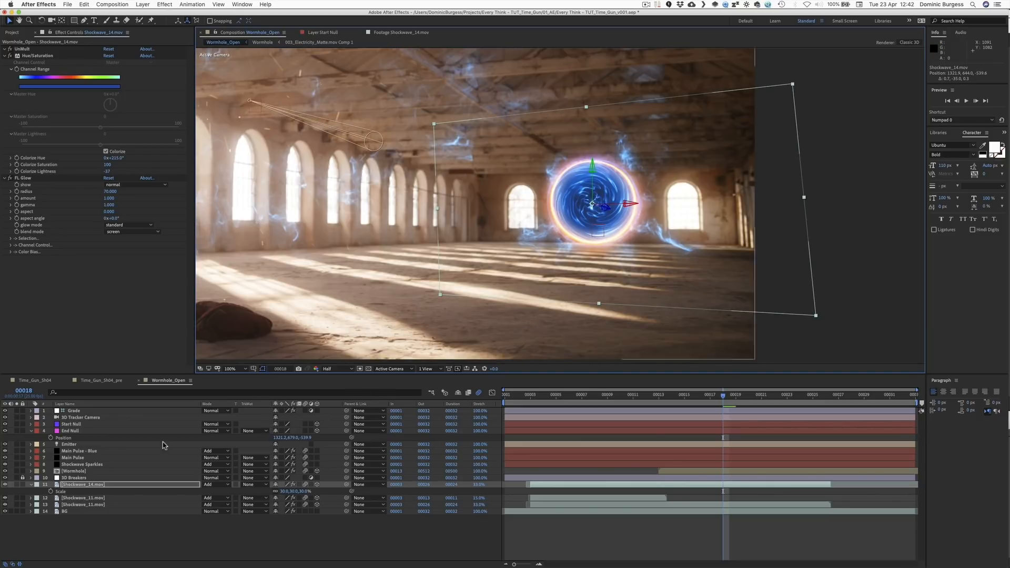
drag(284, 492, 284, 495)
click(284, 492)
text(2)
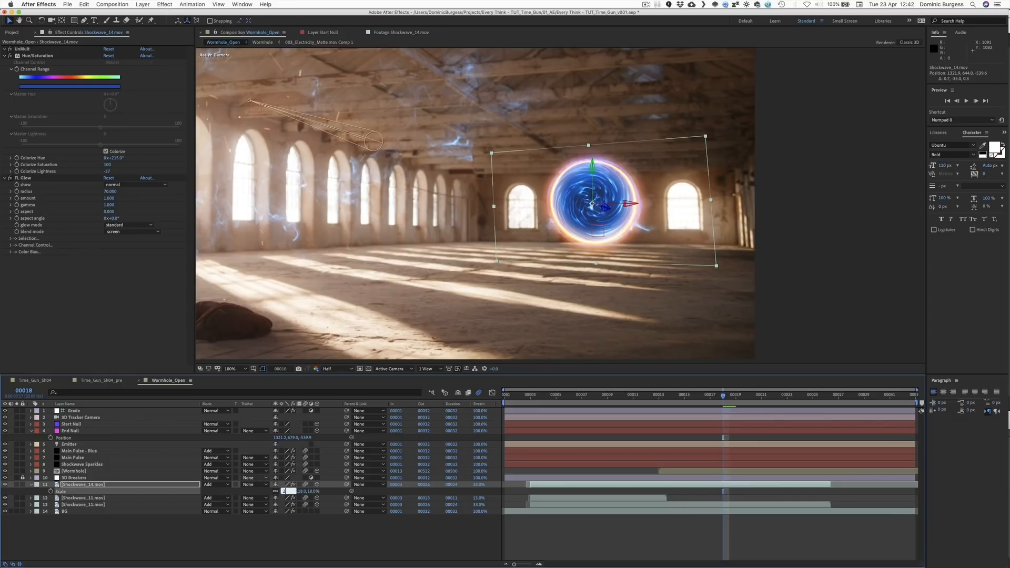
text(5)
key(Return)
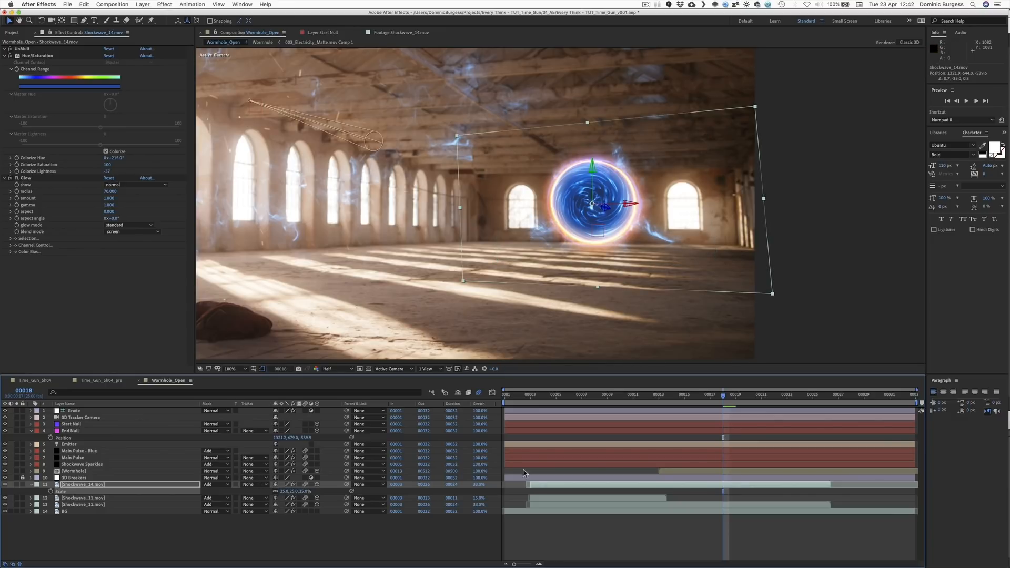
Step: Shift the Shockwave_14.mov layer to begin with the Wormhole layer at frame 13, and give Wormhole an orange label
click(548, 402)
key(space)
drag(573, 486, 702, 484)
click(683, 470)
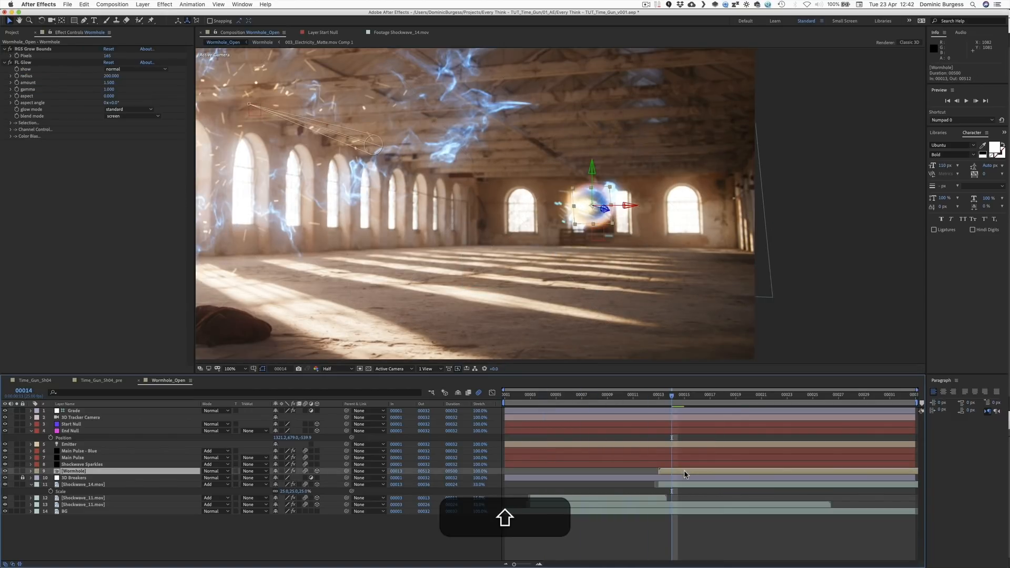
click(53, 523)
Step: Start the work area at frame 13 and preview the portal opening
drag(671, 399, 658, 400)
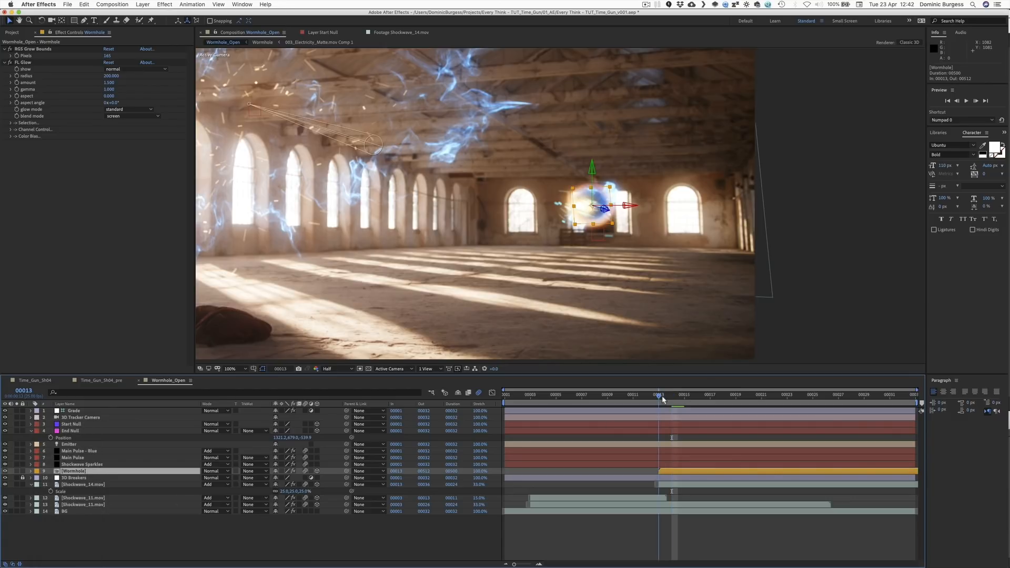
key(space)
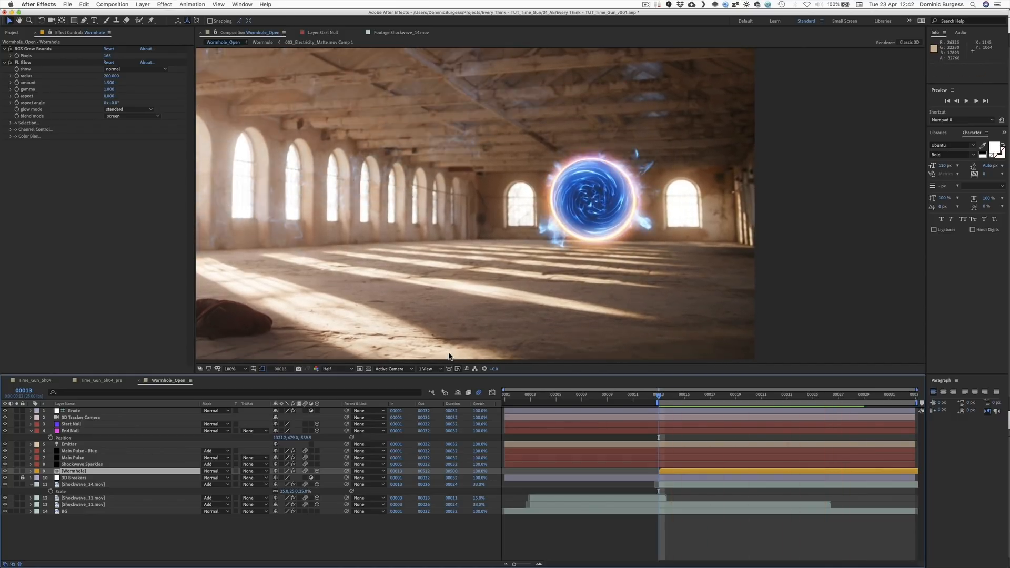
key(space)
Step: Speed up the Shockwave_14.mov layer by setting its stretch to 15%, extending its trimmed end to the clip's full length
click(101, 482)
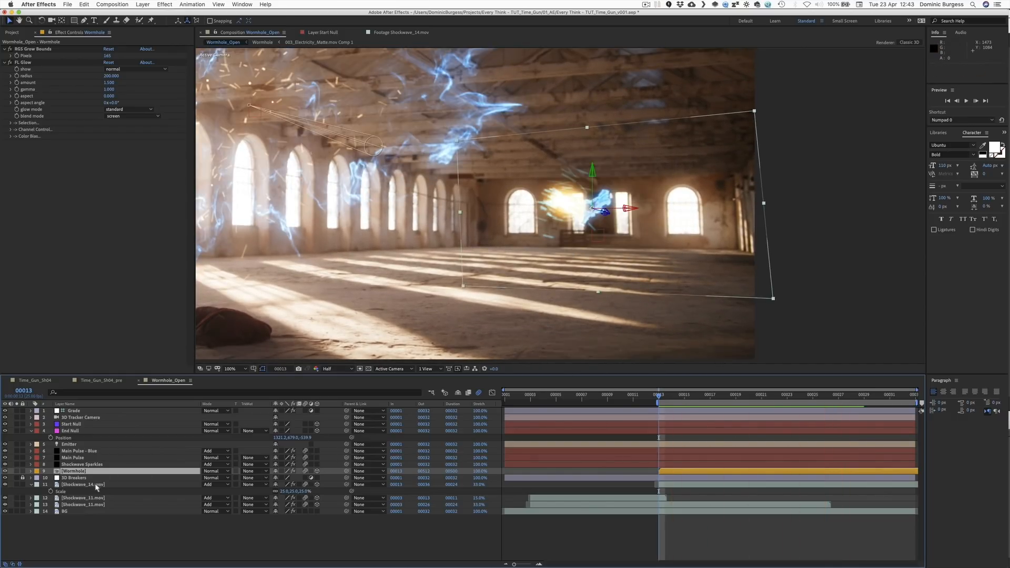
drag(473, 487, 441, 473)
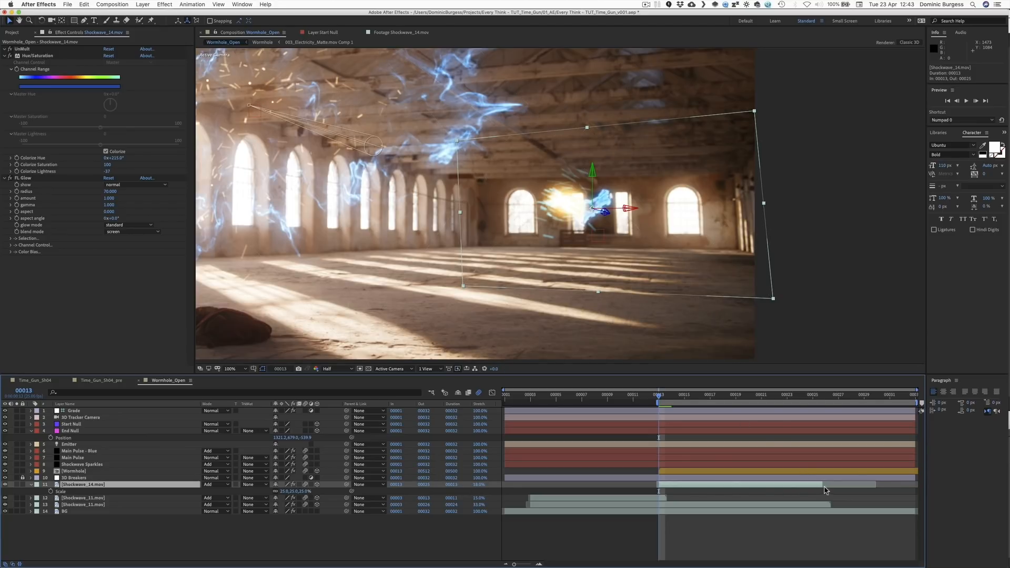
drag(822, 484, 875, 486)
click(477, 484)
text(15)
key(Return)
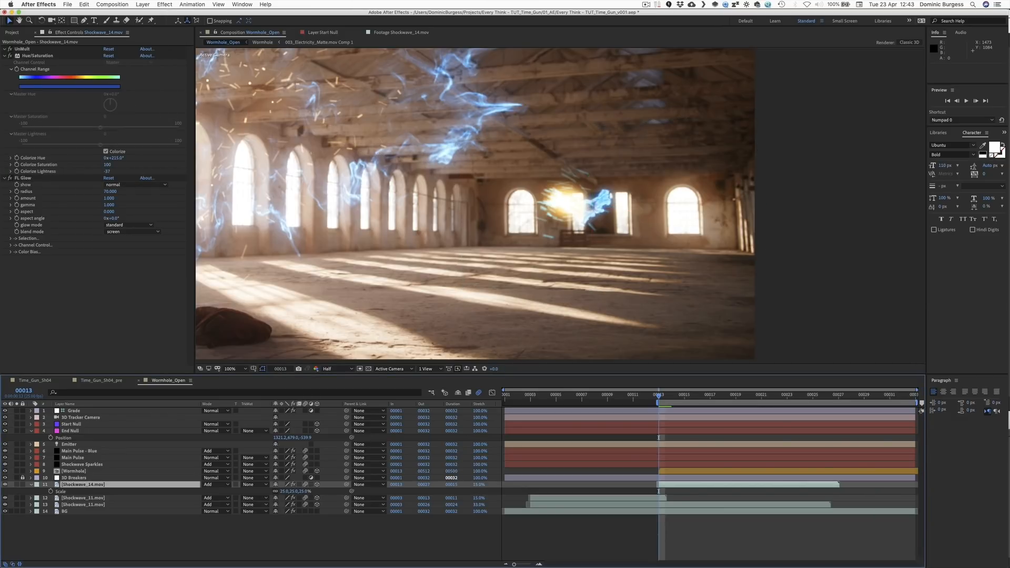
Step: Preview the retimed shockwave close up and with the whole frame in view
key(space)
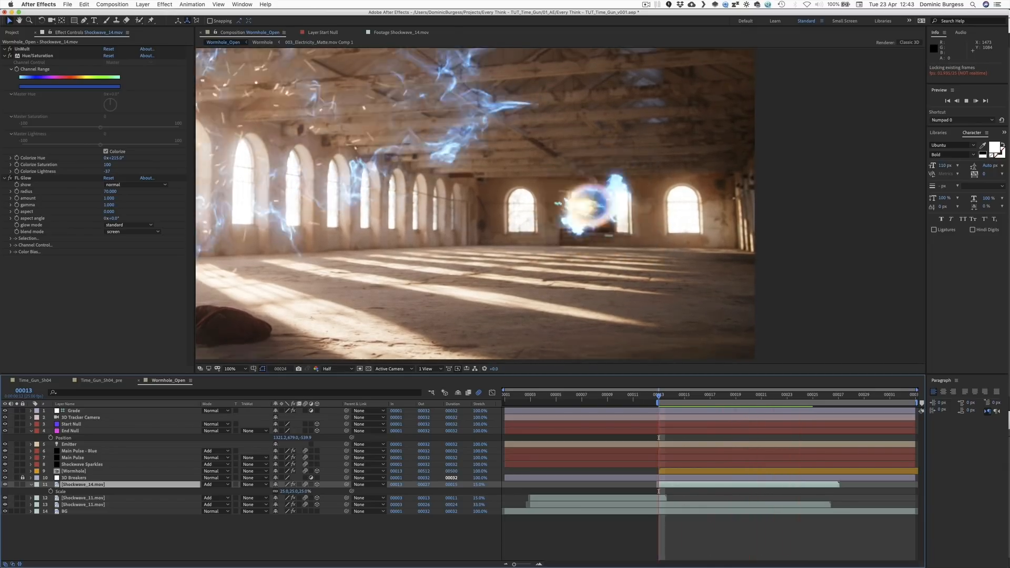
key(super+minus)
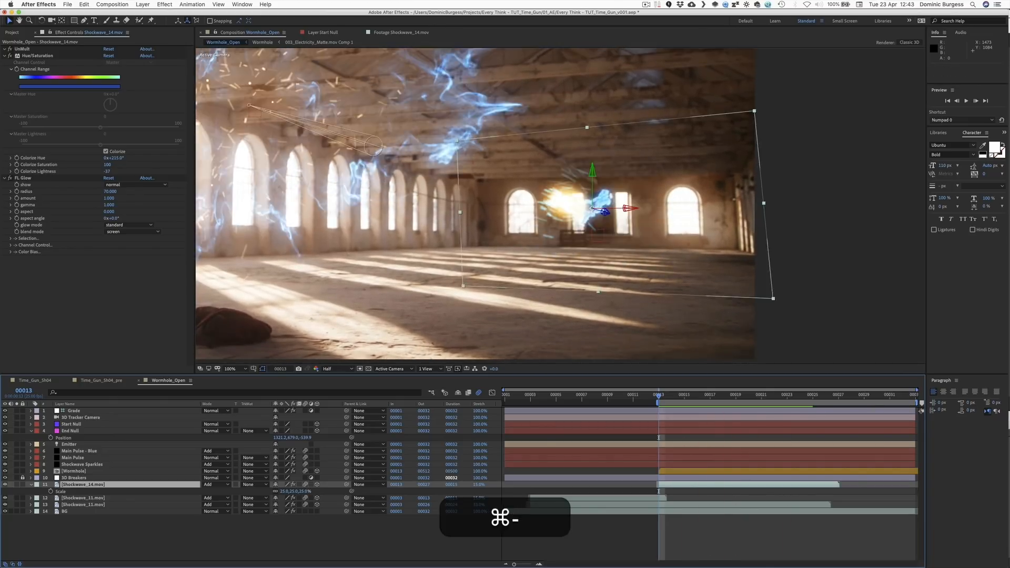
key(super+0)
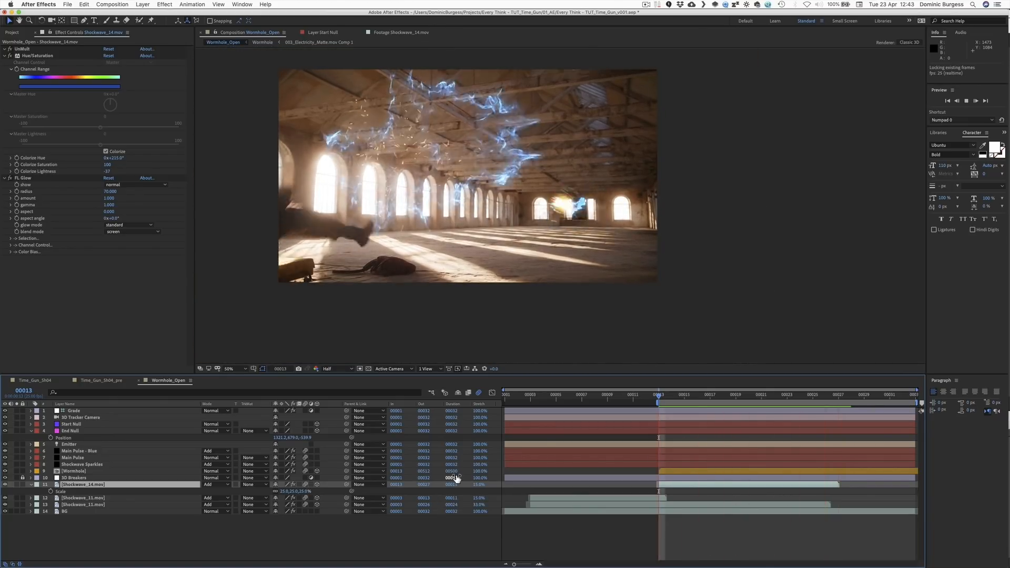
key(space)
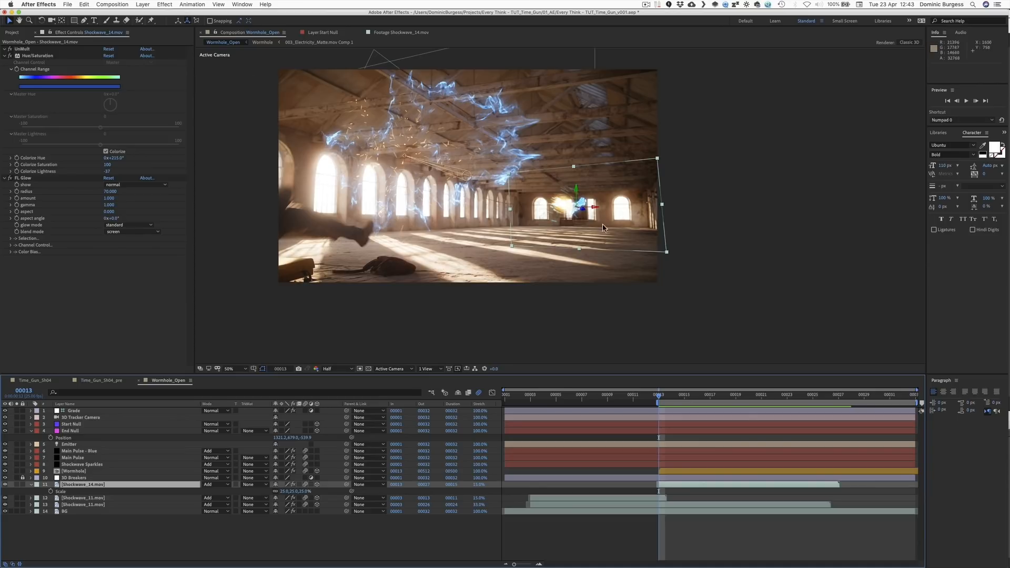
Step: Move to frame 21 and review the Shockwave_Vortex_05.mov source footage up to its expanding ring
drag(735, 399, 761, 401)
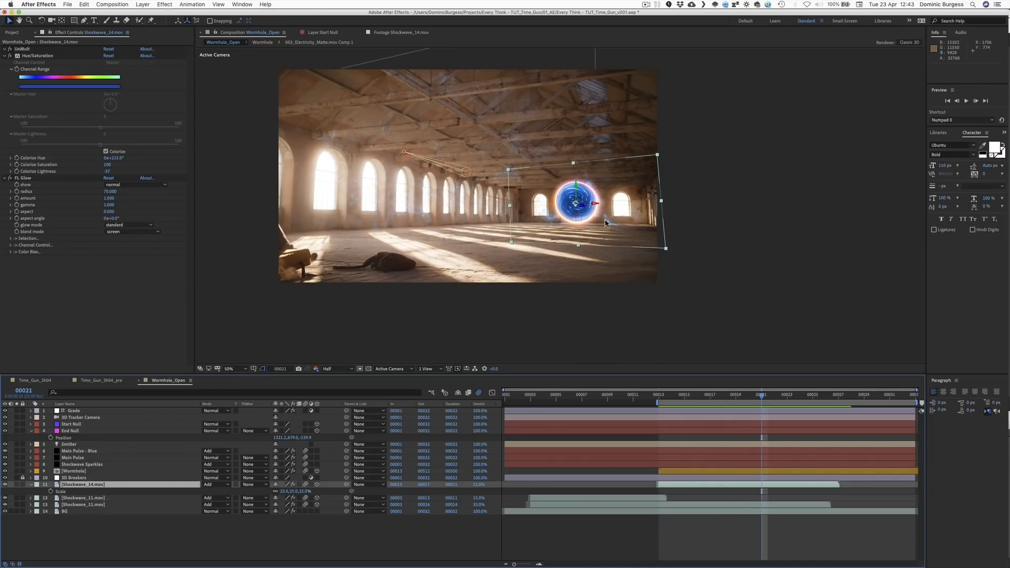
click(12, 32)
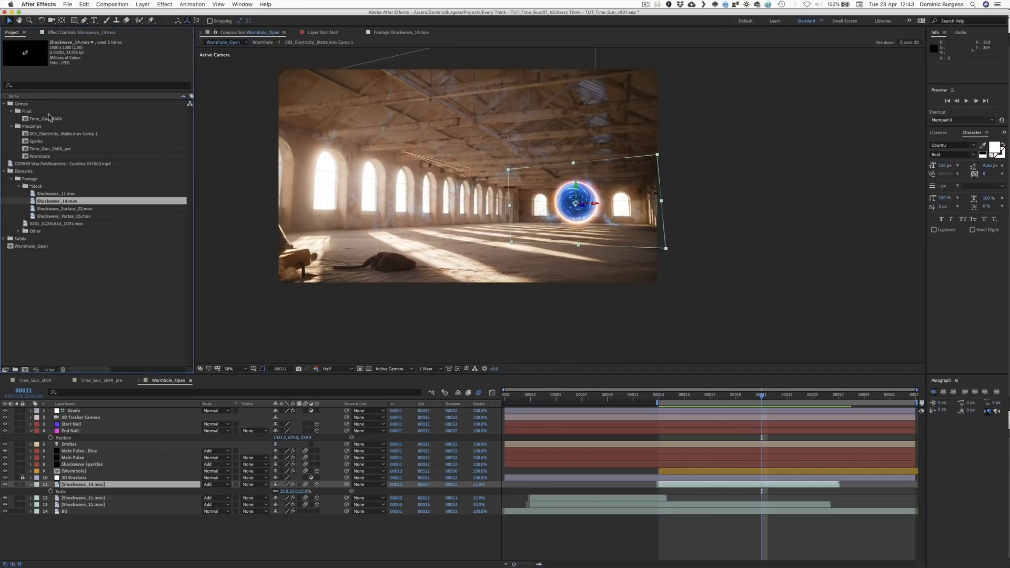
click(72, 209)
double_click(33, 216)
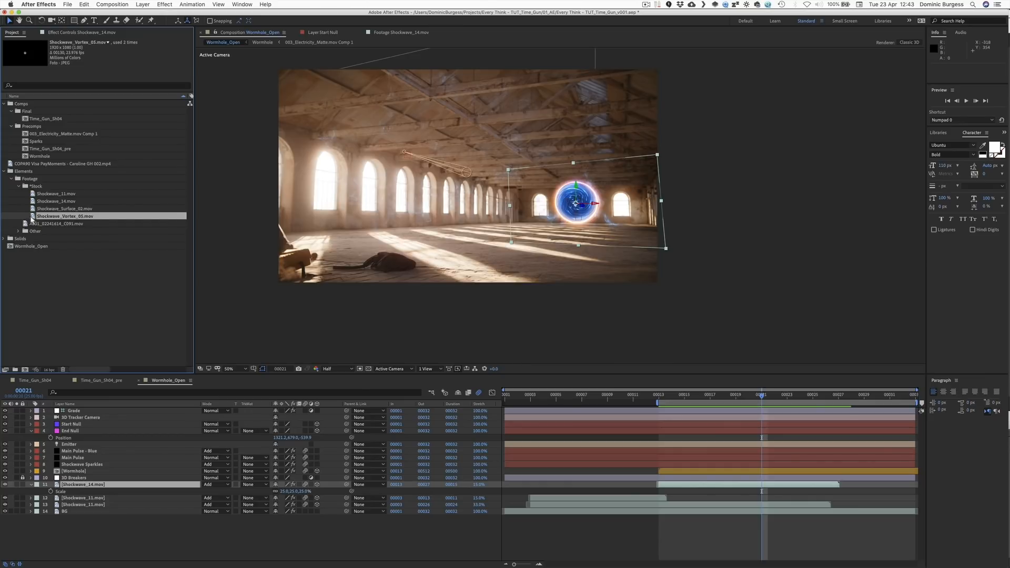
key(space)
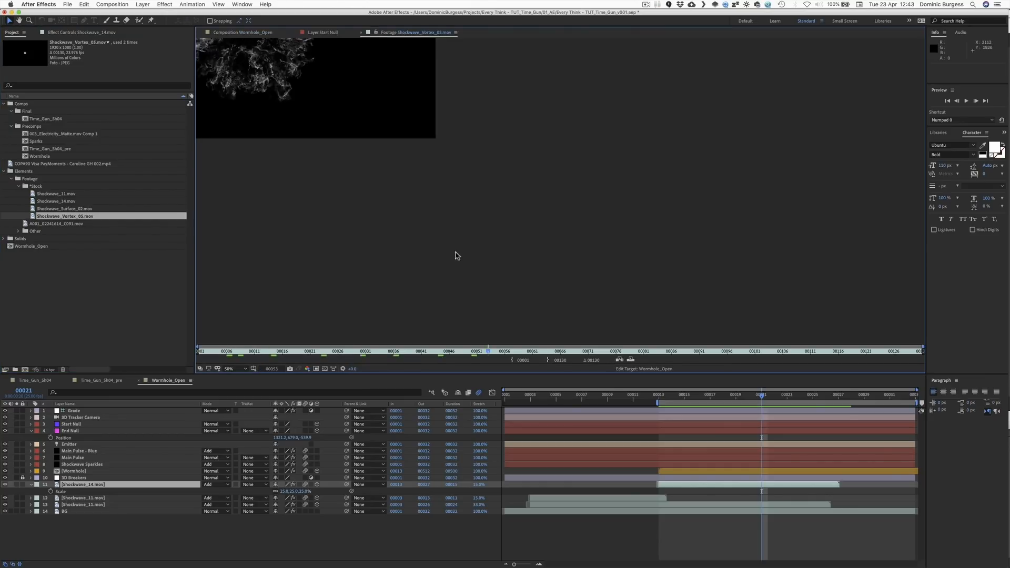
key(space)
drag(539, 273, 604, 305)
mouse_move(413, 351)
mouse_down()
mouse_move(290, 350)
mouse_move(416, 351)
mouse_up()
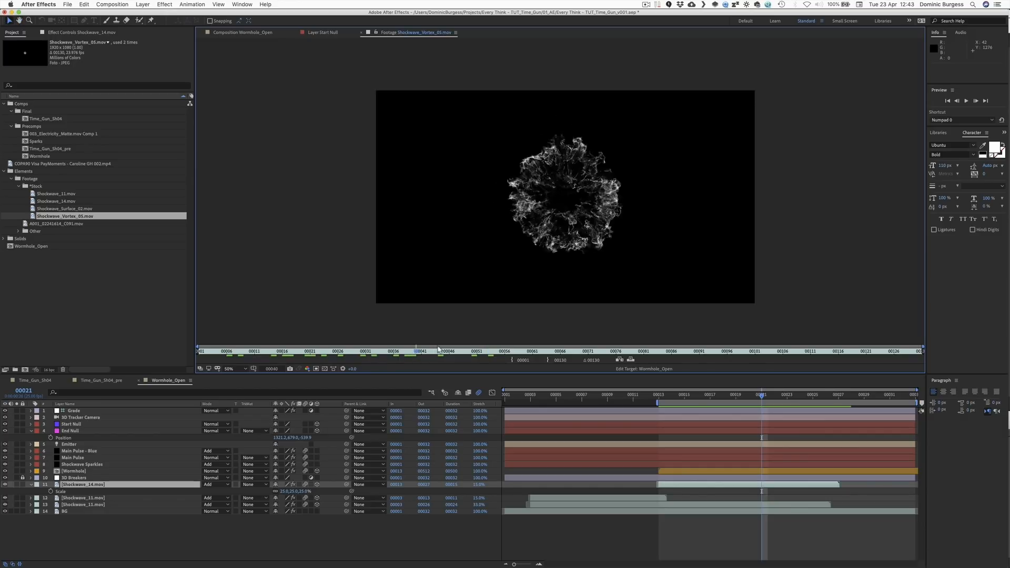
Step: Replace the source of the Shockwave_14.mov layer with Shockwave_Vortex_05.mov and preview it around the portal
click(240, 33)
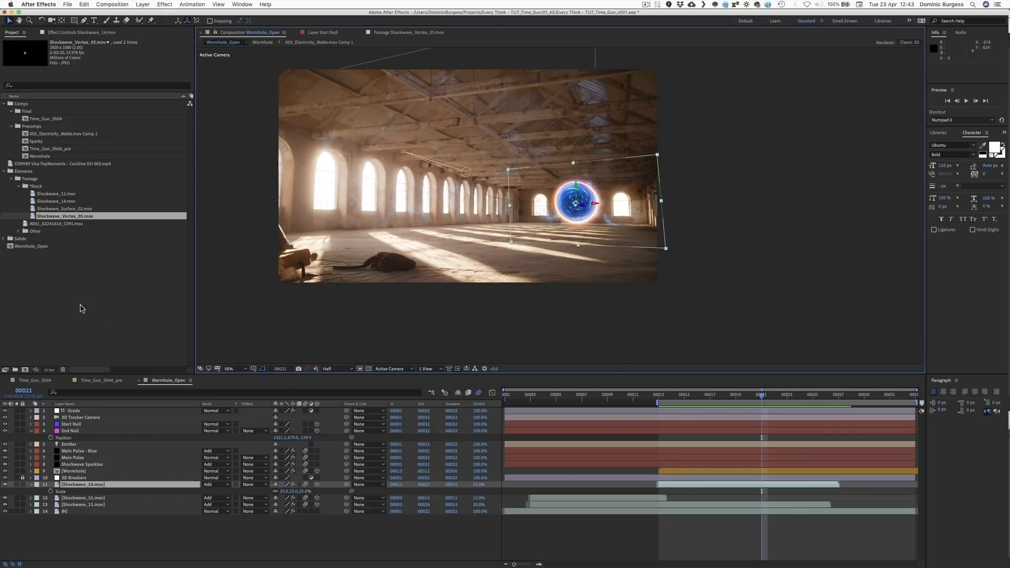
drag(63, 221, 89, 484)
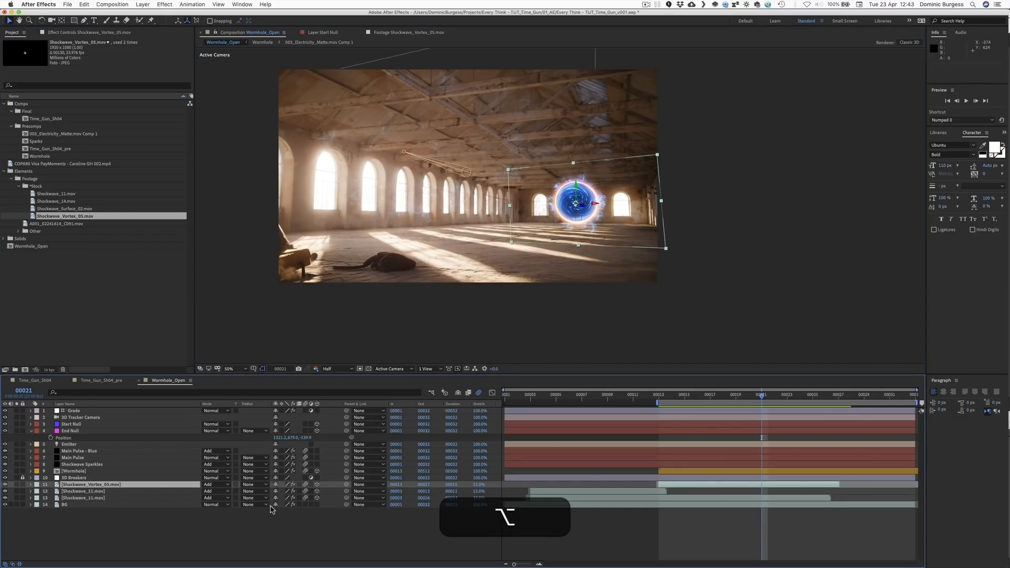
key(KP_0)
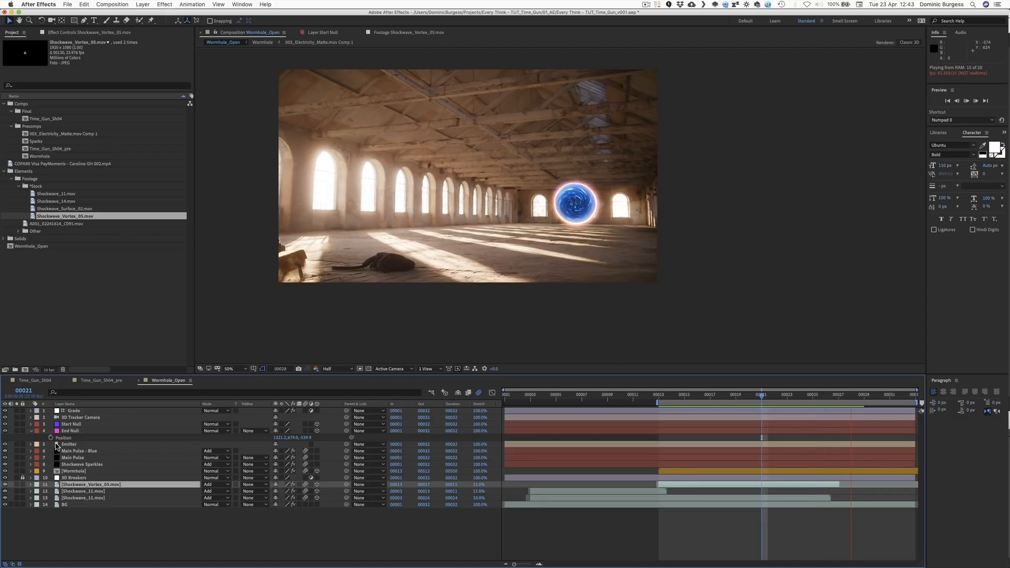
key(KP_0)
Step: Extend the end of the Shockwave_Vortex_05.mov layer to the last frame of the composition and preview it
drag(839, 485, 916, 487)
key(KP_0)
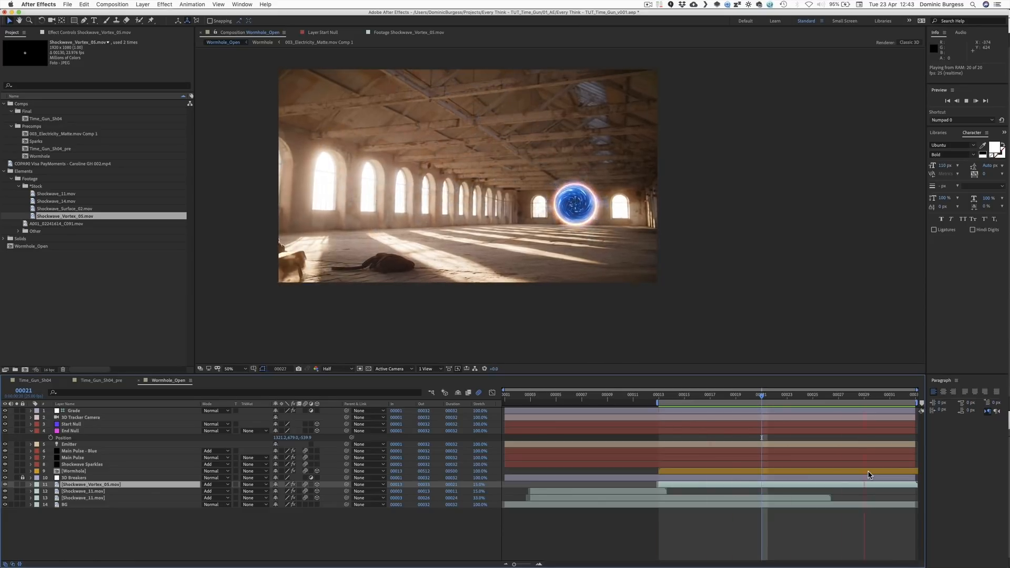
key(KP_0)
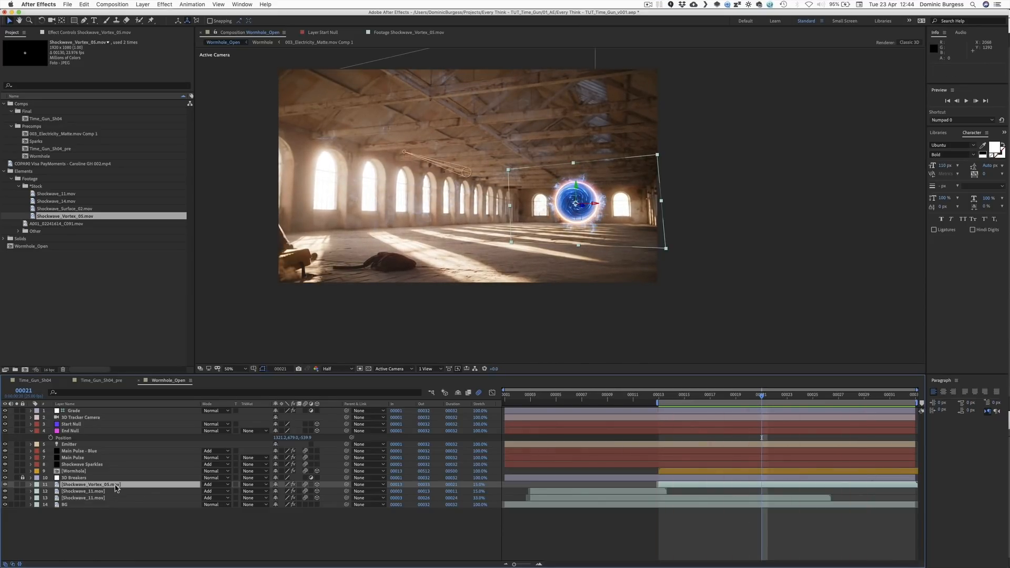
Step: Duplicate the Shockwave_Vortex_05.mov layer and, with it soloed, recolour the upper copy orange using Colorize Hue 1x+34° and Lightness -42
key(super+d)
click(73, 32)
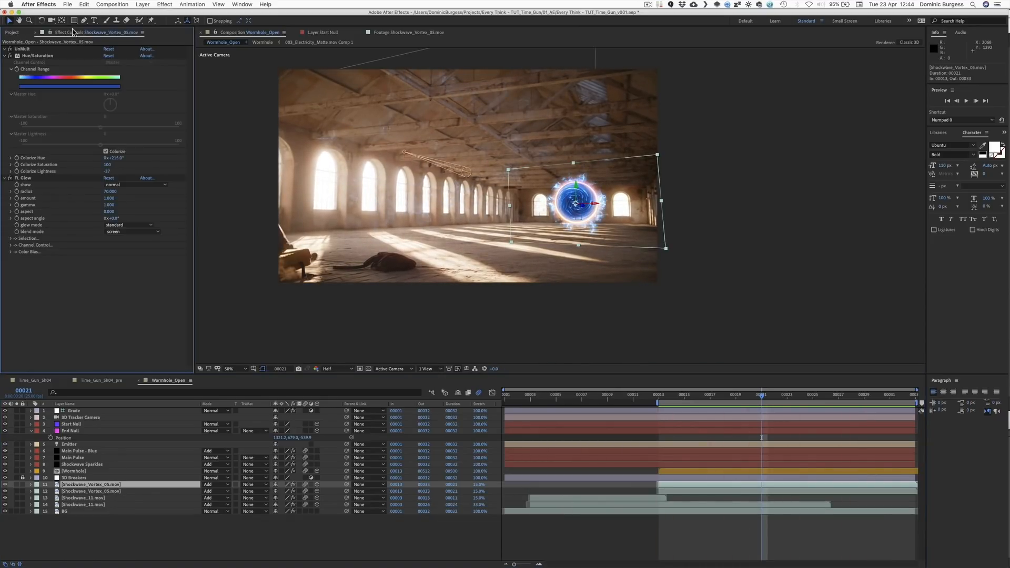
click(16, 484)
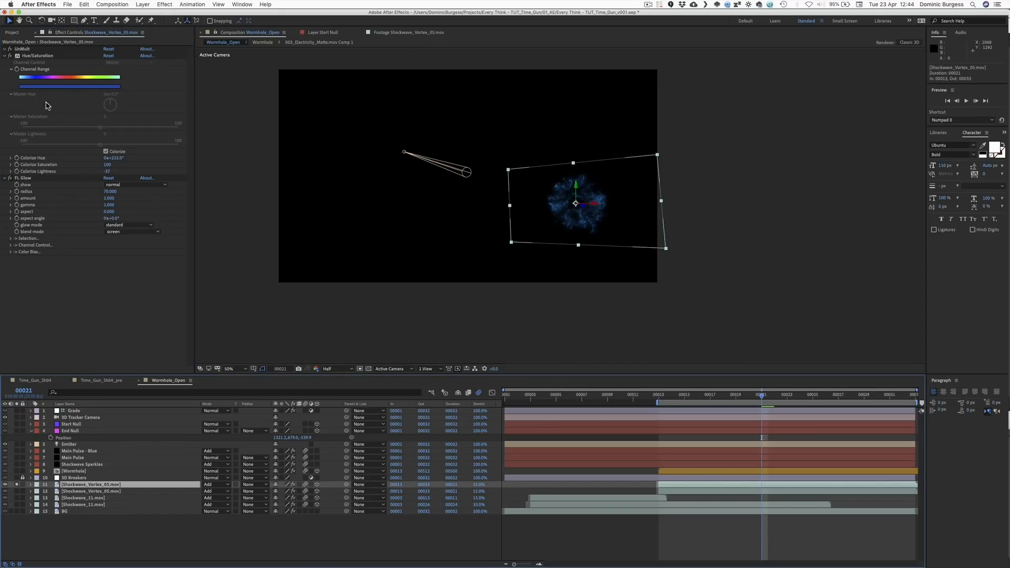
drag(113, 157, 176, 150)
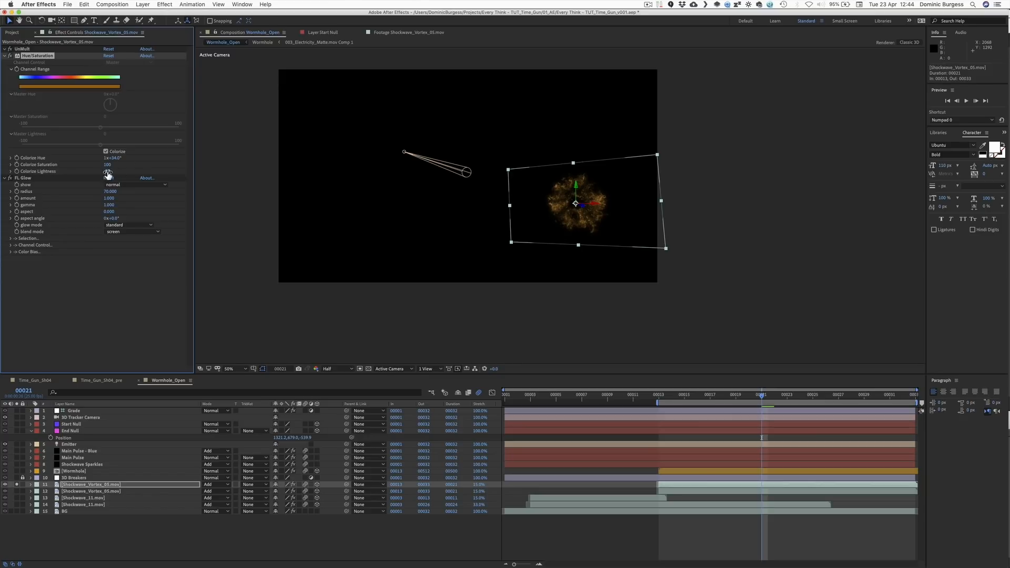
drag(115, 170, 111, 171)
click(17, 484)
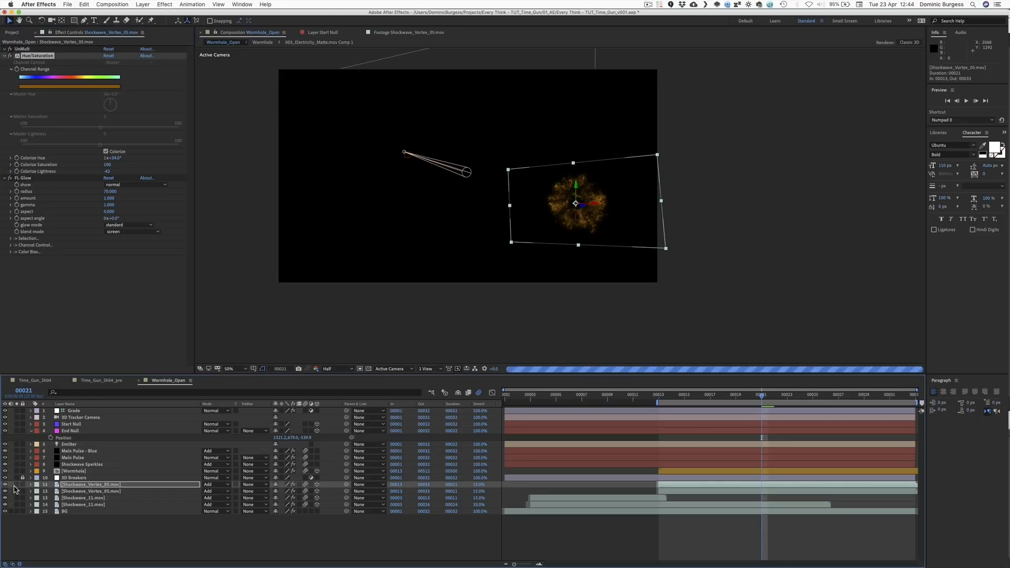
Step: Scale the orange vortex layer to 35% and set its Colorize Lightness to -30
key(s)
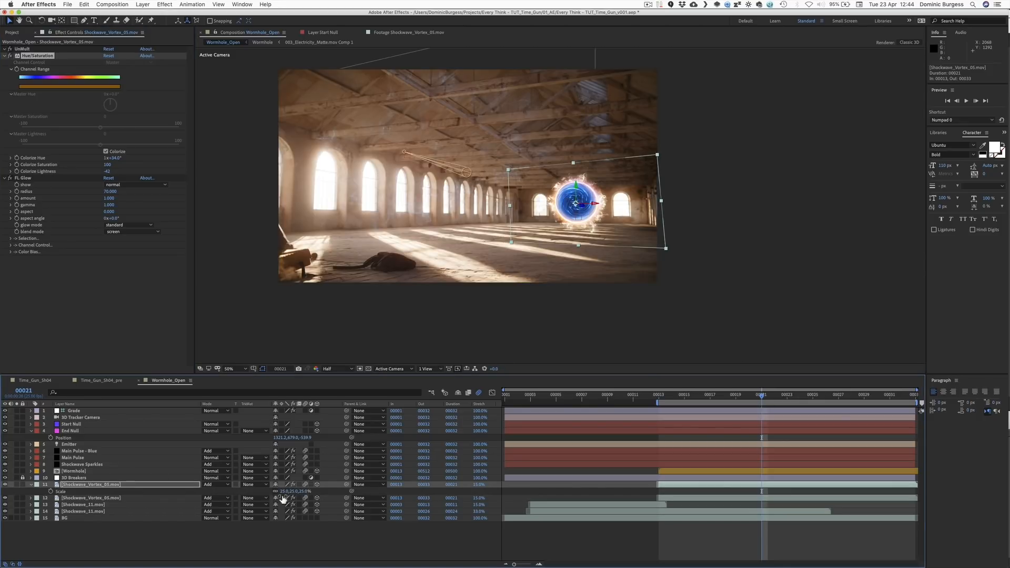
click(286, 491)
text(35)
key(Return)
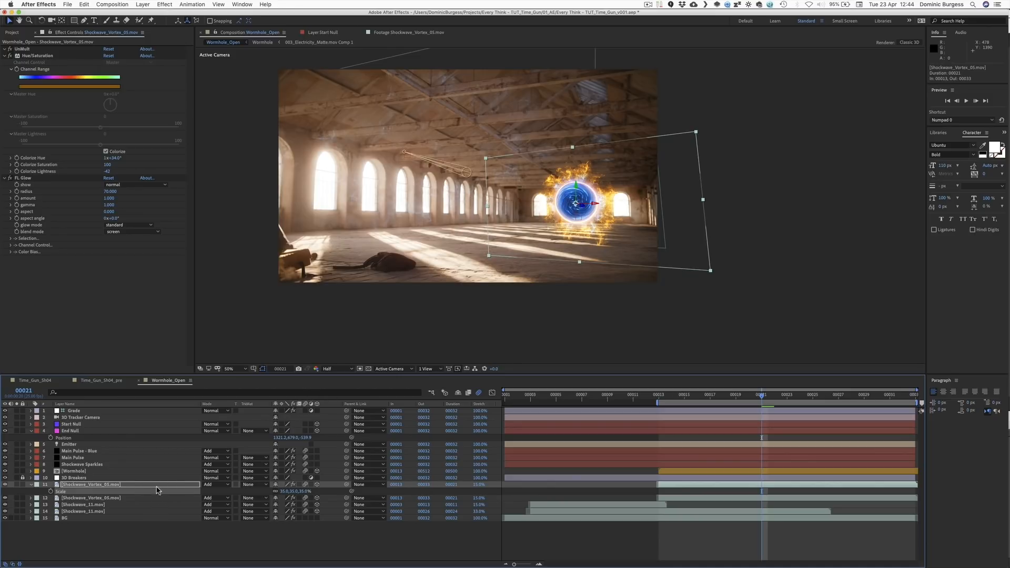
click(108, 171)
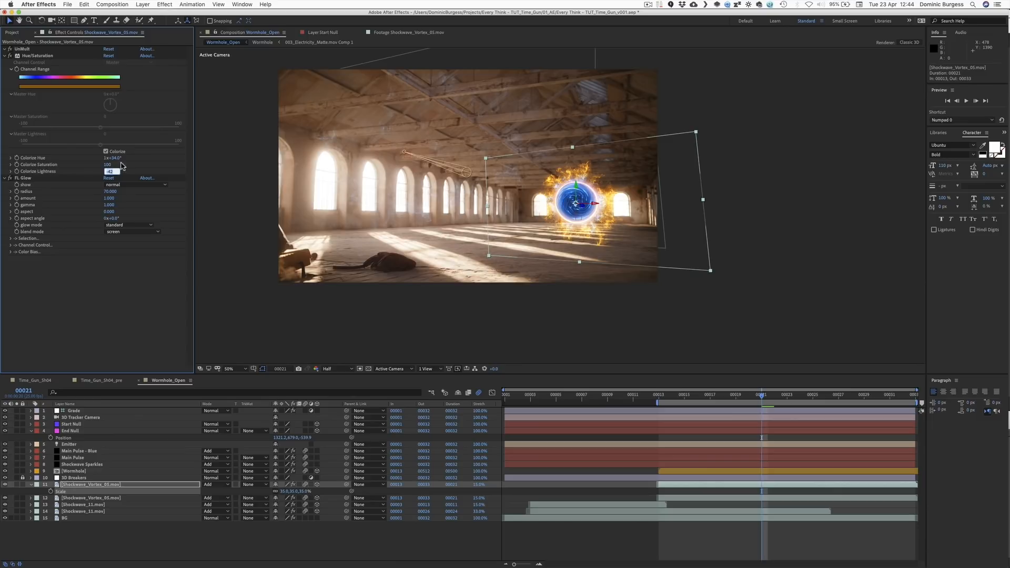
text(-30)
key(Return)
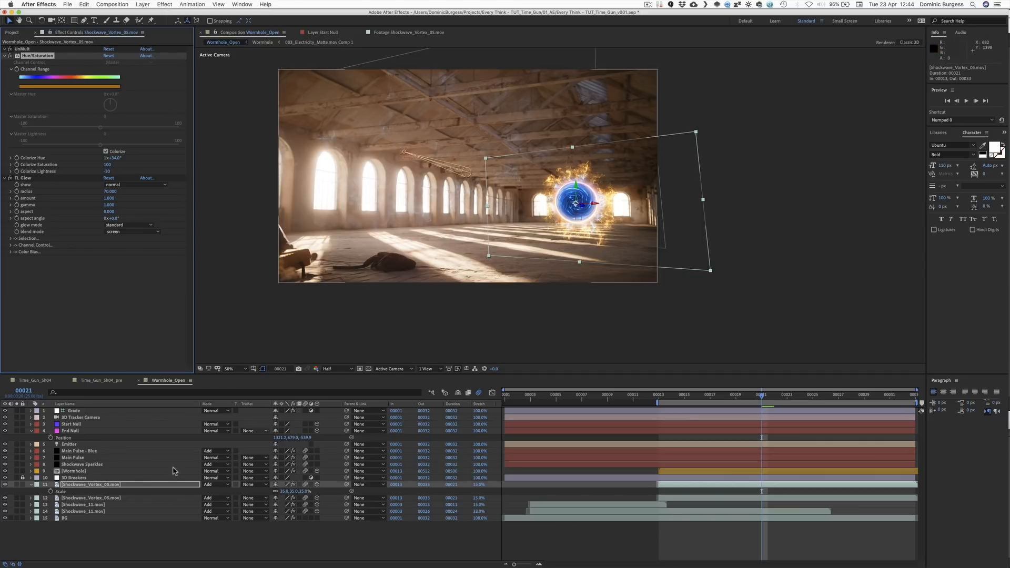
Step: Draw a closed Pen mask on the orange vortex layer around its lower part, starting along the floor line beneath the portal
click(80, 491)
key(q)
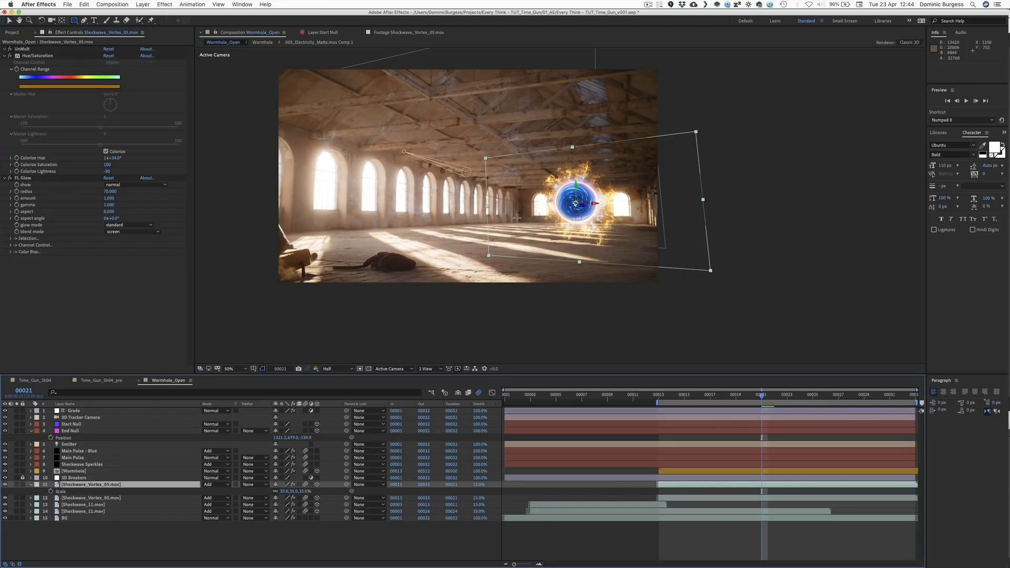
key(g)
click(484, 227)
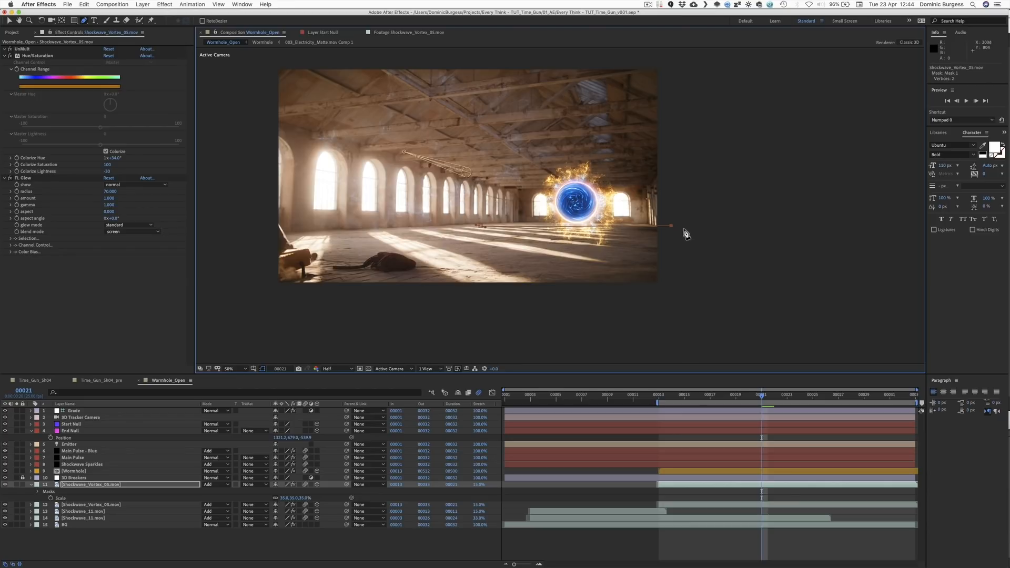
click(719, 258)
drag(683, 331, 650, 332)
click(444, 319)
click(480, 228)
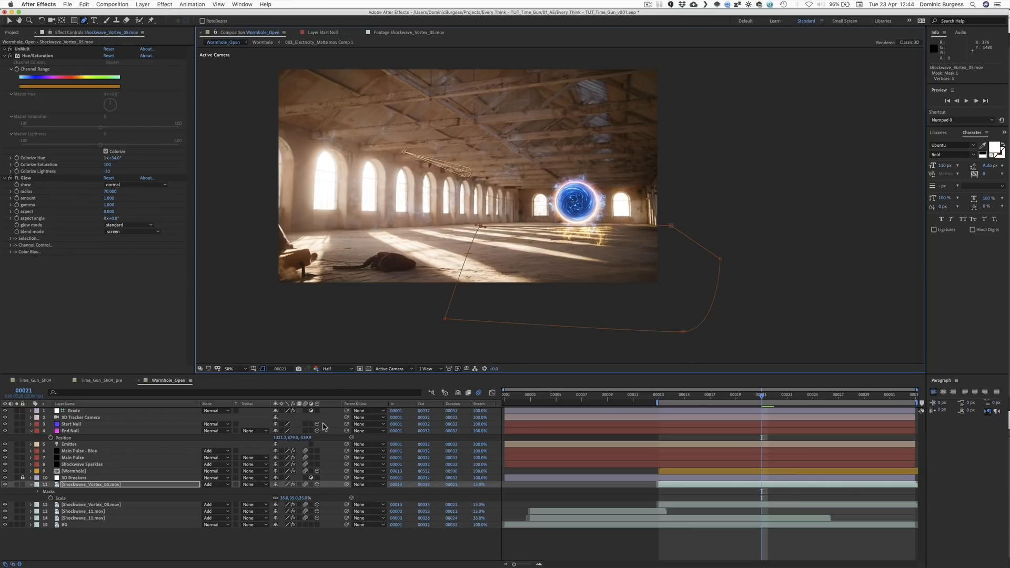
Step: Set the orange vortex layer's mask to Subtract with a 3-pixel feather, and hide the layer controls to check it
key(m)
click(287, 491)
click(289, 513)
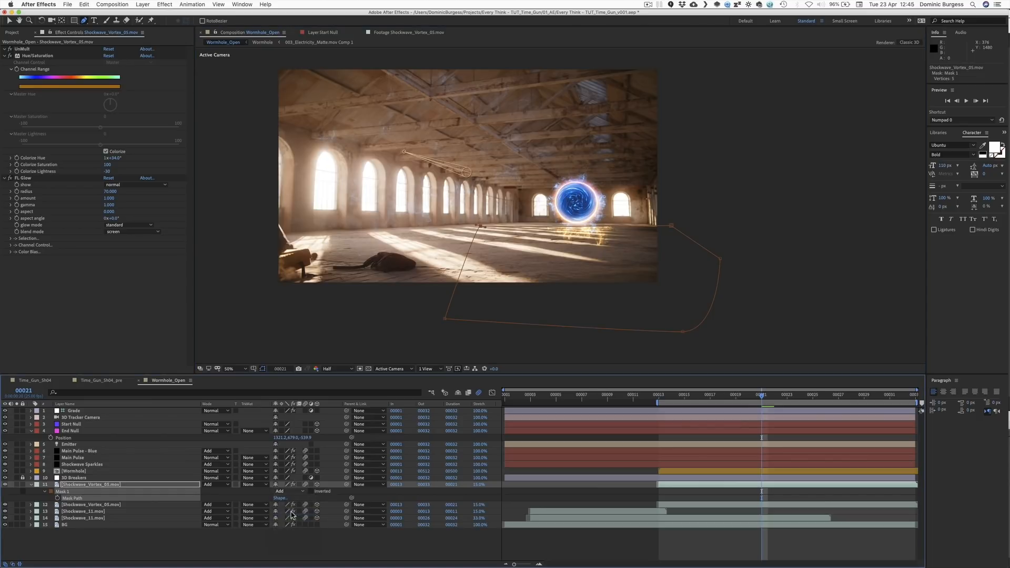
key(f)
click(283, 499)
text(3)
key(Return)
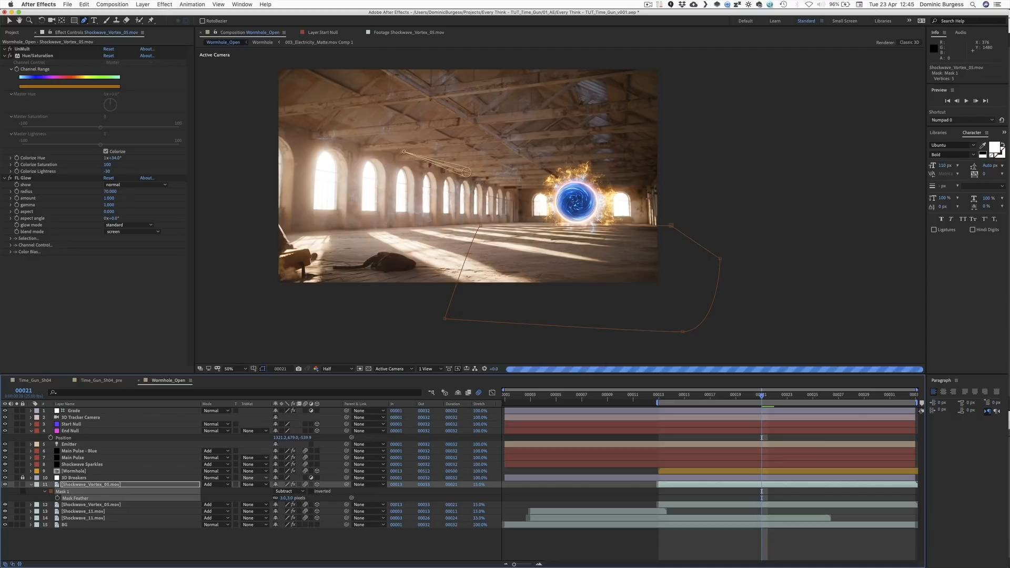
key(shift+super+h)
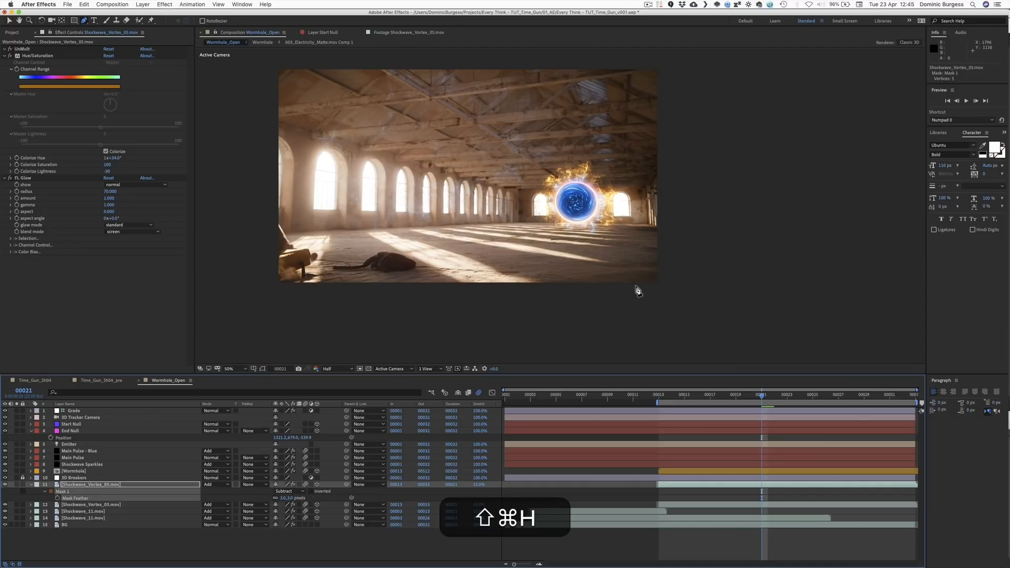
Step: Draw a closed Pen mask on the blue vortex layer covering the area below the portal's floor line
click(85, 508)
key(shift+super+h)
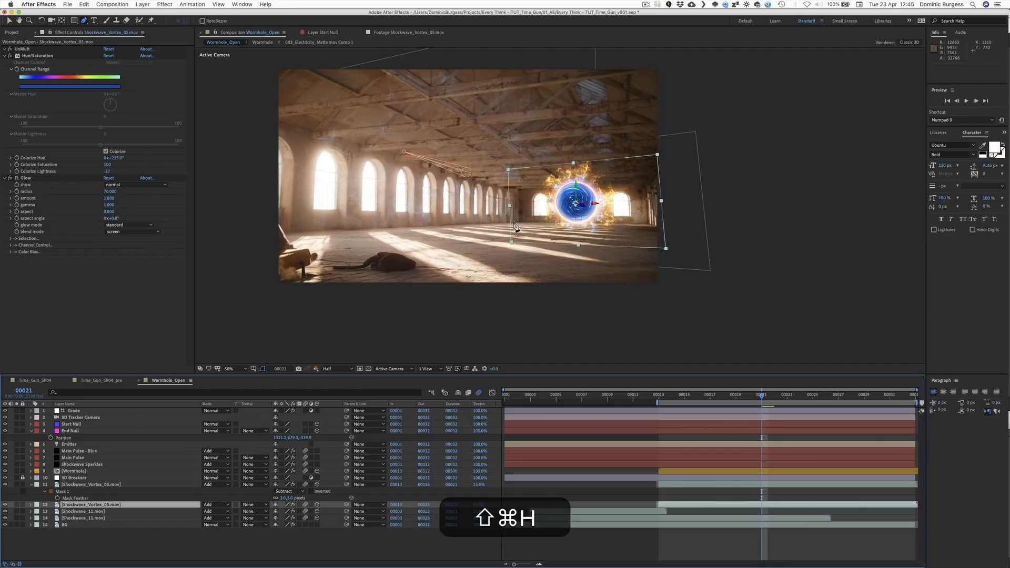
drag(505, 225, 520, 224)
click(643, 226)
click(700, 230)
click(701, 309)
click(477, 269)
click(505, 225)
key(ctrl+v)
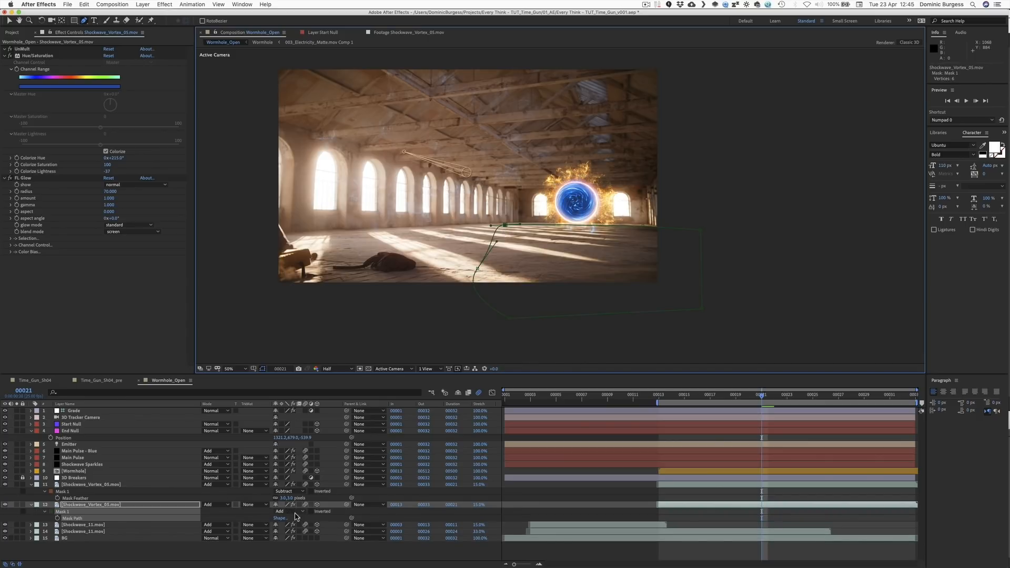
Step: Set the blue vortex layer's mask to Subtract with a 3-pixel feather and preview the result with layer controls hidden
click(292, 513)
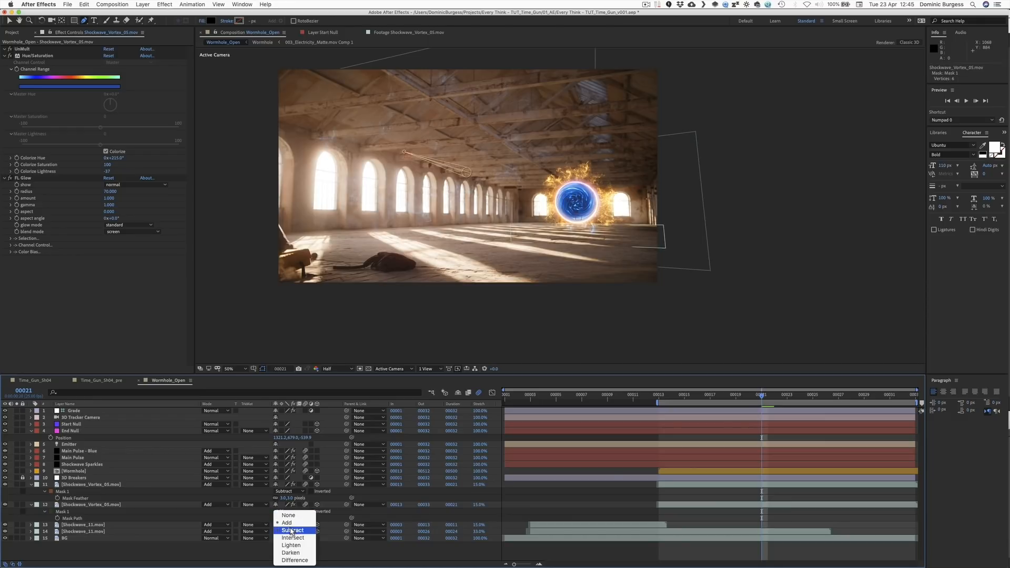
click(293, 532)
key(u)
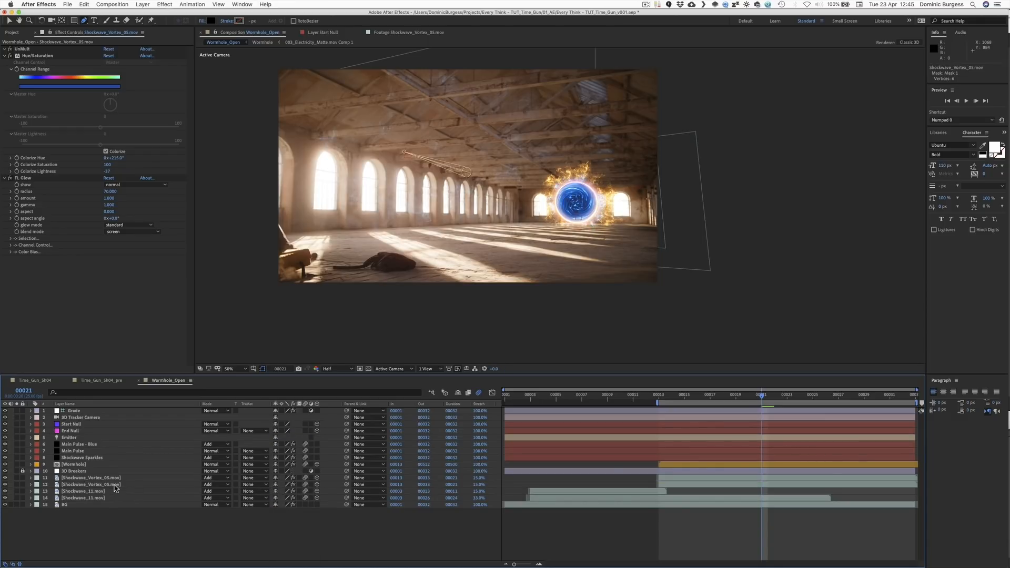
click(131, 484)
key(f)
click(288, 497)
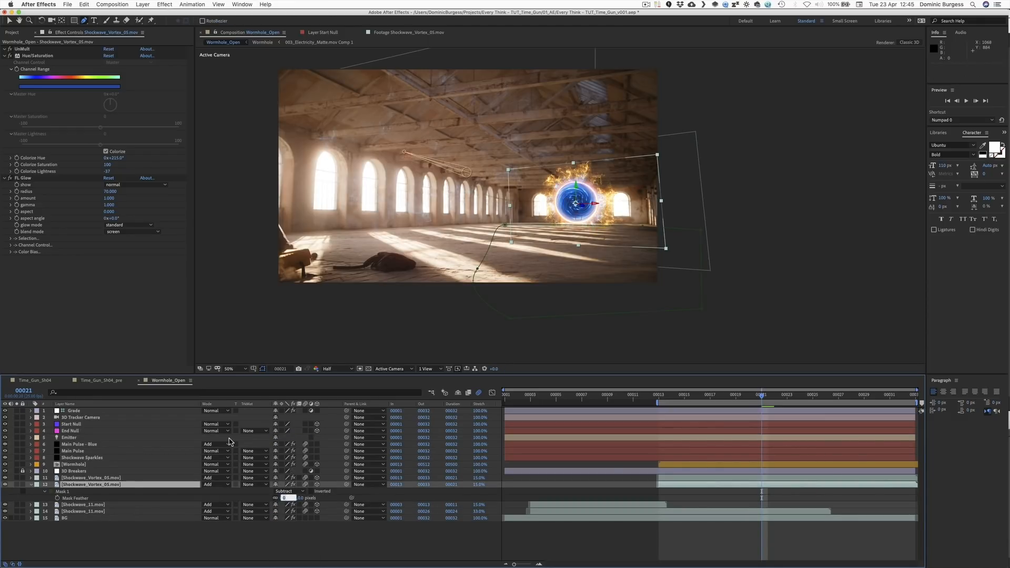
text(3)
key(Return)
key(ctrl+shift+h)
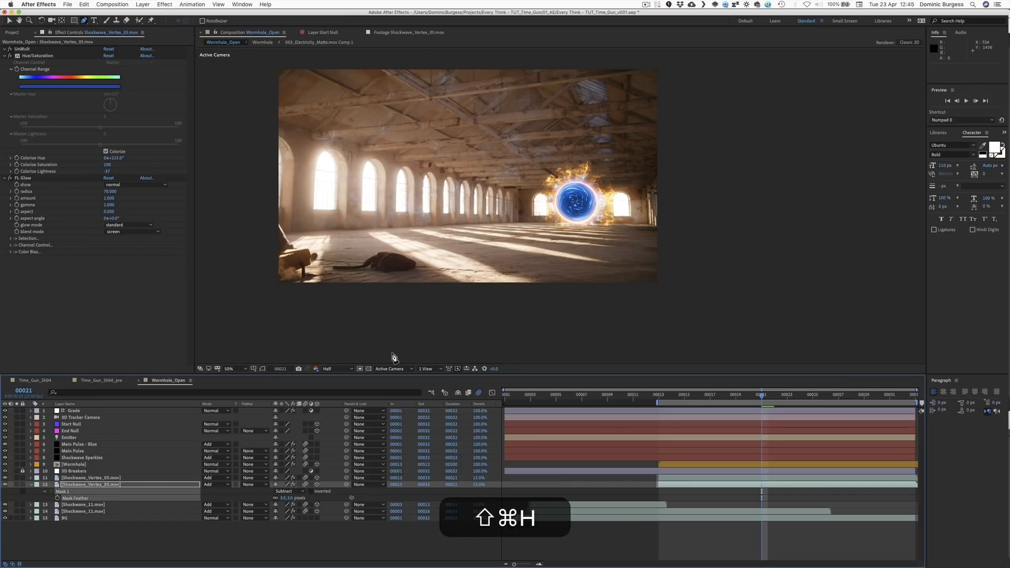
key(ctrl+shift+0)
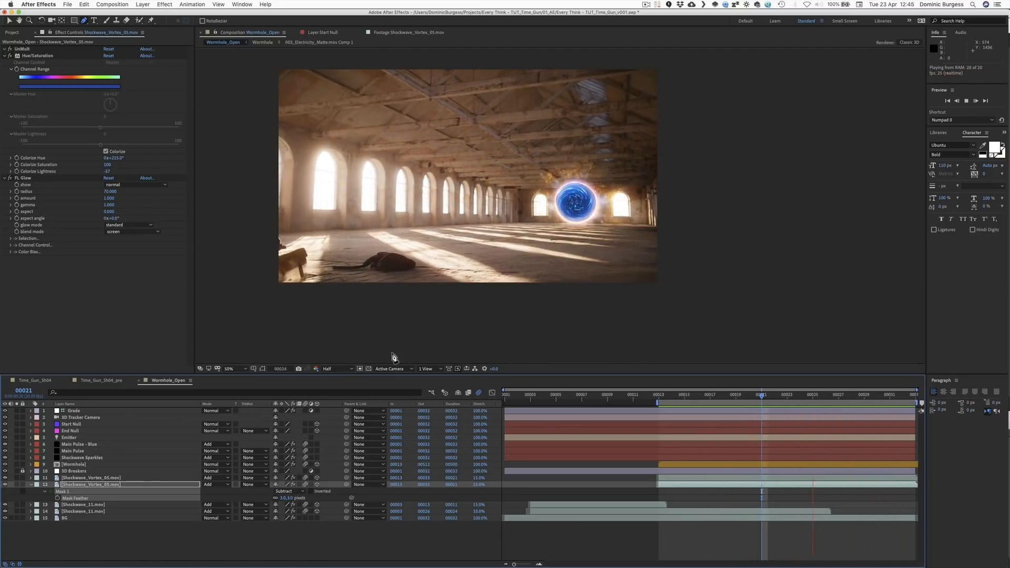
key(space)
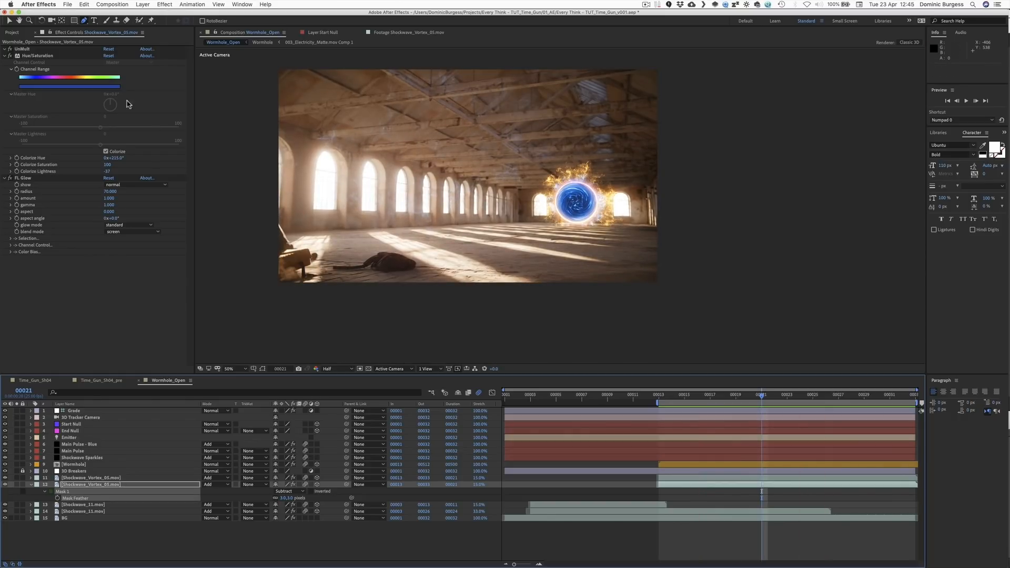
Step: Review the Shockwave_Surface_02.mov source footage and return to the Wormhole_Open composition
click(13, 32)
double_click(66, 208)
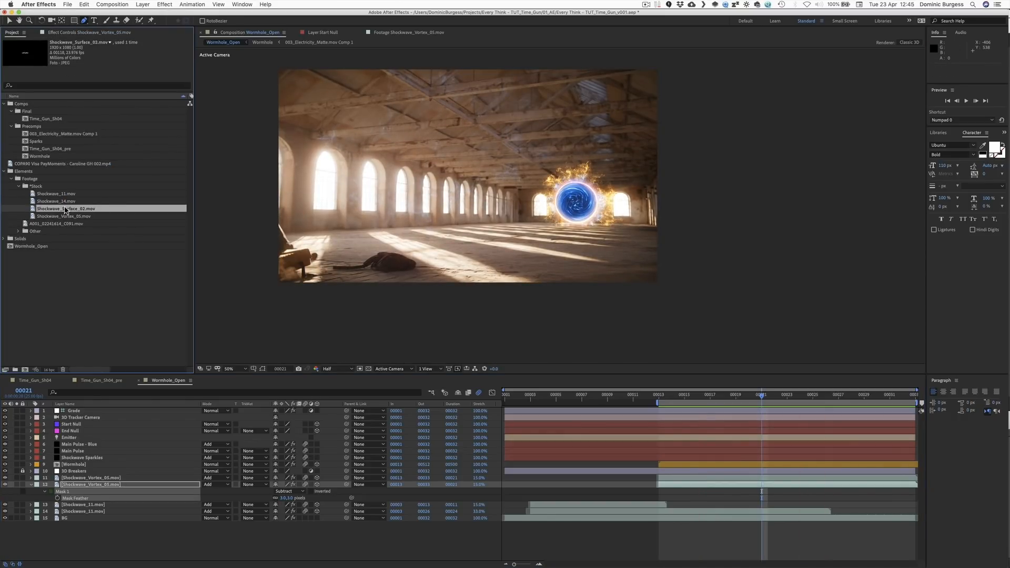
drag(263, 354, 351, 350)
click(247, 32)
Step: Duplicate the masked blue Shockwave_Vortex_05.mov layer beneath the orange copy
drag(34, 209, 90, 501)
key(super+z)
click(82, 485)
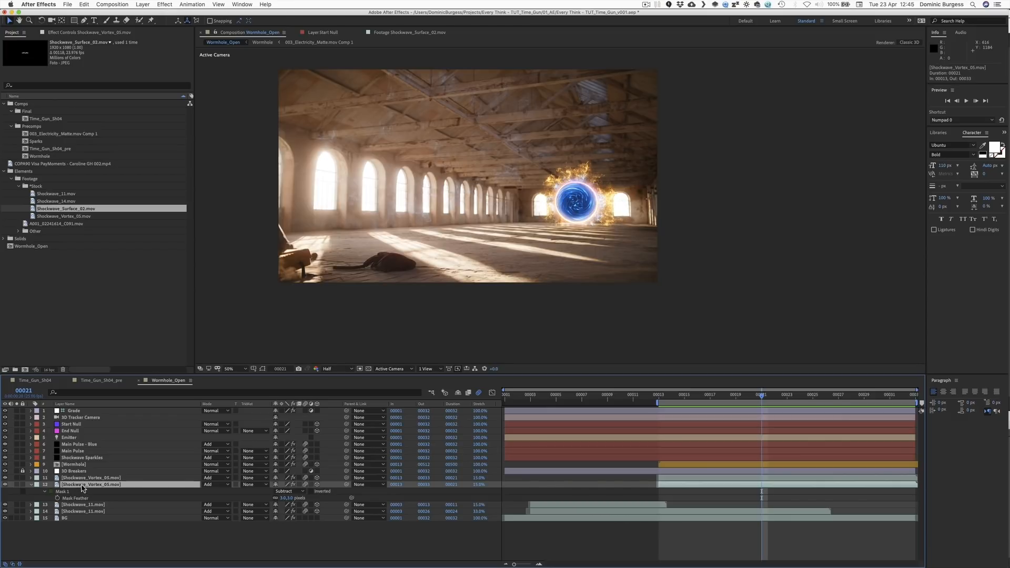
key(super+d)
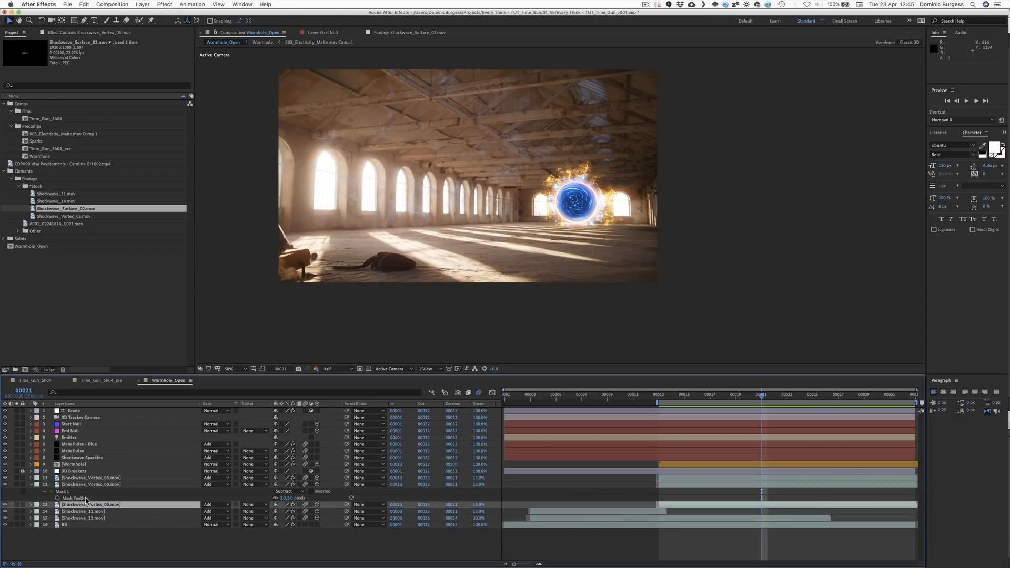
Step: Replace the duplicated vortex layer's source with Shockwave_Surface_02.mov and check the element in solo around frame 16
drag(83, 210, 86, 510)
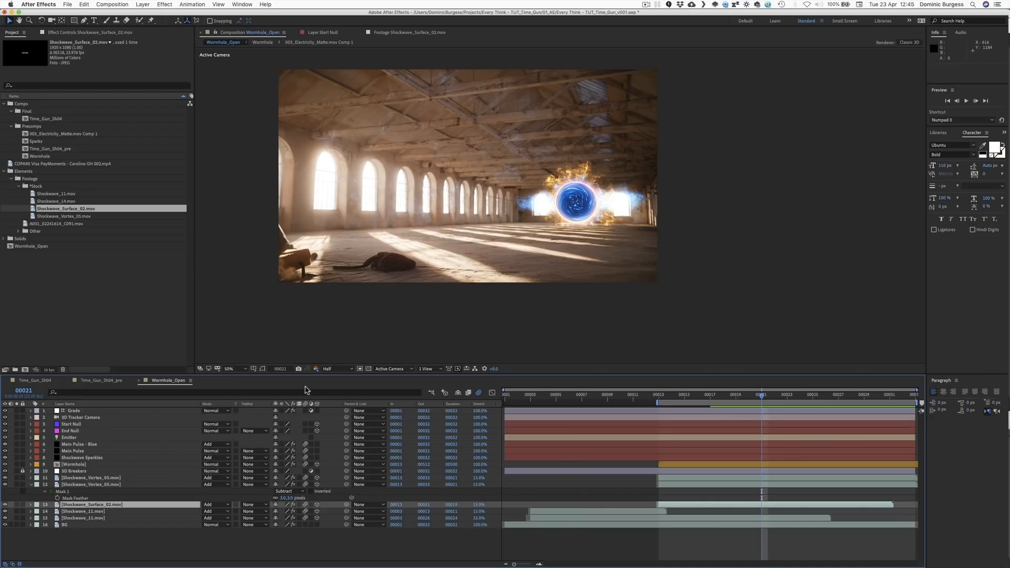
click(16, 504)
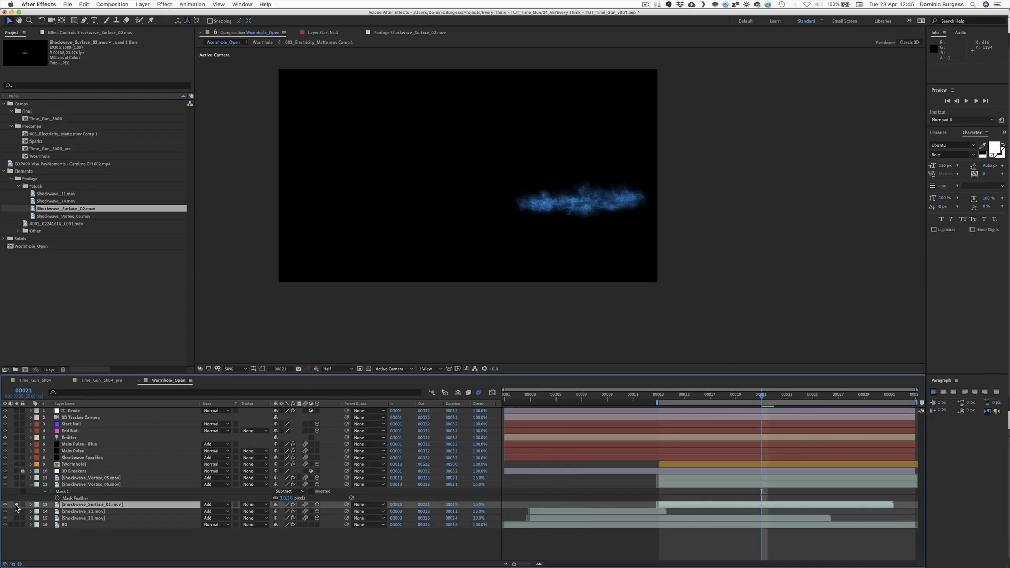
drag(734, 399, 697, 398)
click(18, 505)
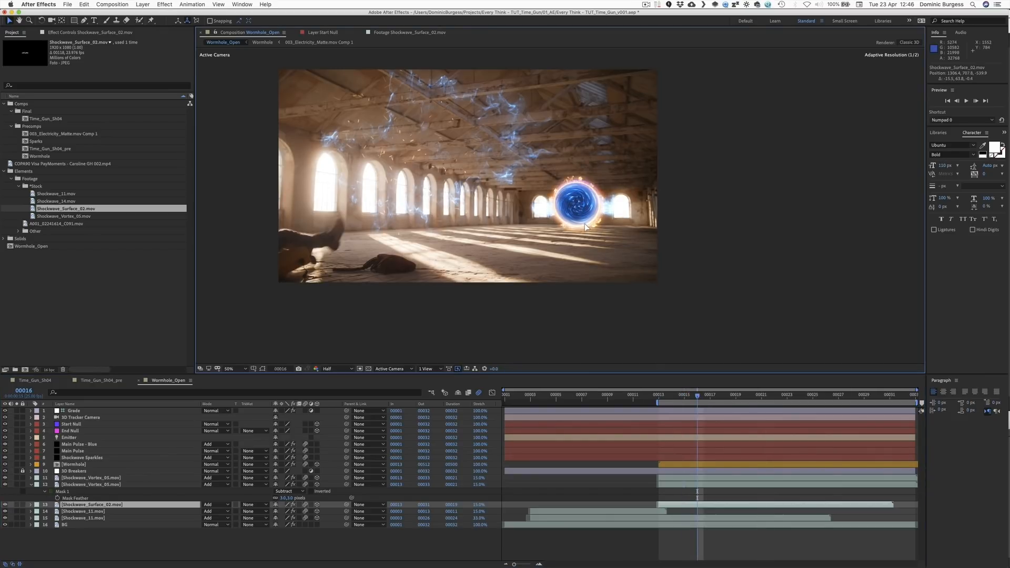
Step: Move the Shockwave_Surface_02.mov layer onto the floor directly beneath the portal with its layer controls shown
drag(585, 226, 585, 227)
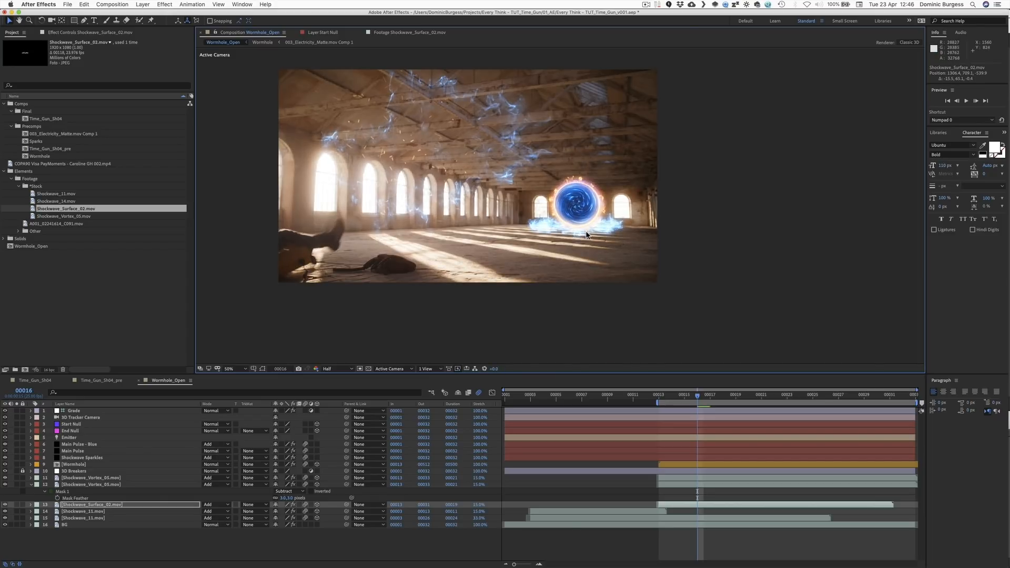
key(shift+super+h)
drag(596, 237, 603, 237)
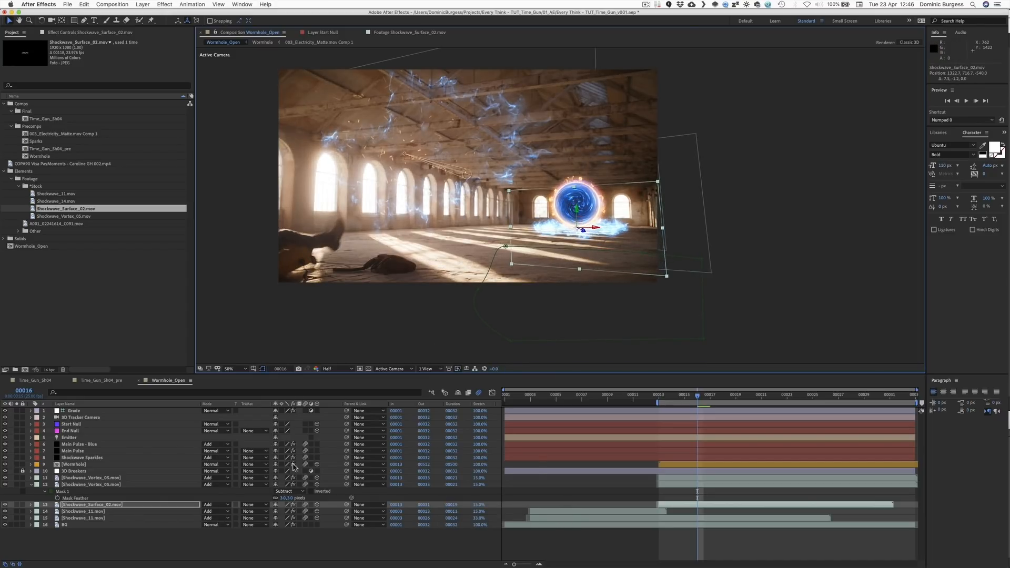
Step: Set the Shockwave_Surface_02.mov layer's scale to 18% and preview the animation
key(s)
click(285, 511)
text(18)
key(Return)
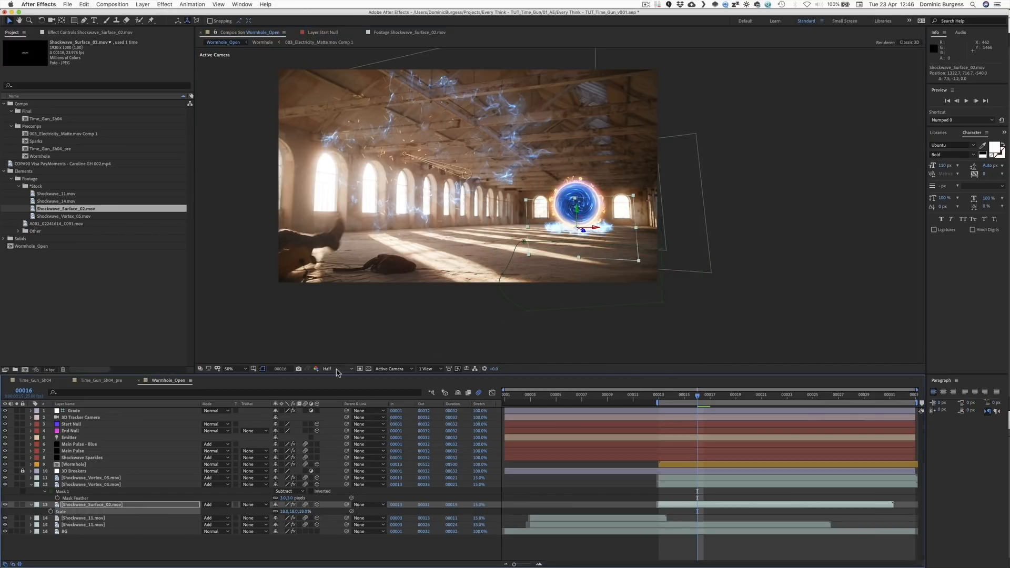
key(space)
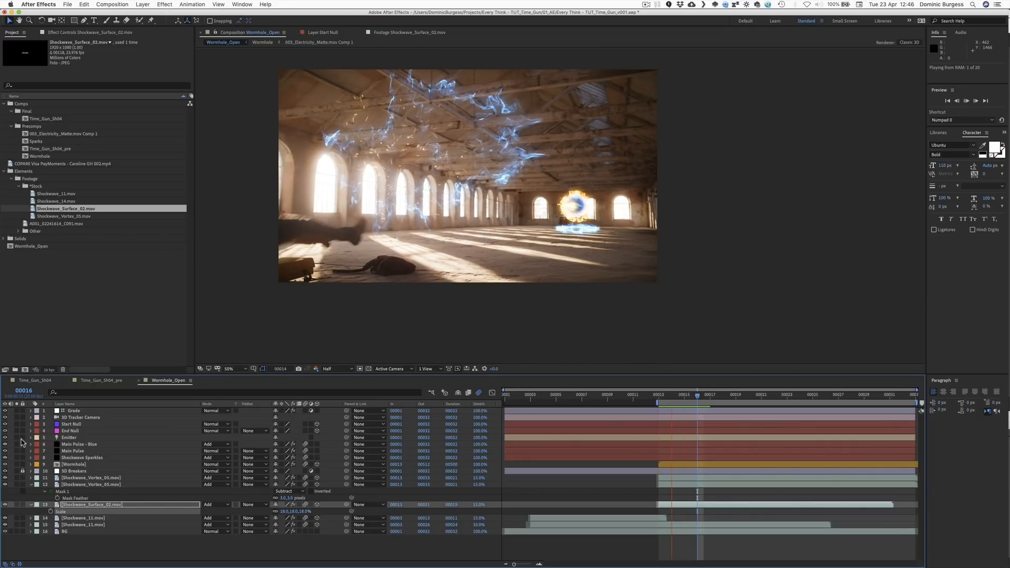
key(space)
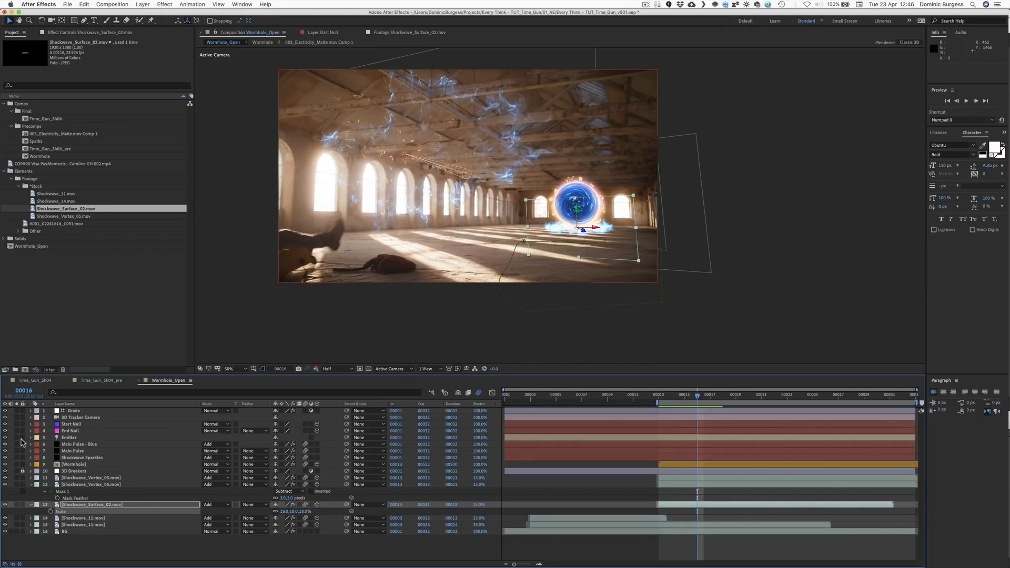
Step: Shift the Shockwave_Surface_02.mov layer three frames later to start at frame 16 and preview the timing
key(alt+Page_Down)
key(alt+Page_Down)
key(alt+Page_Down)
key(alt+KP_0)
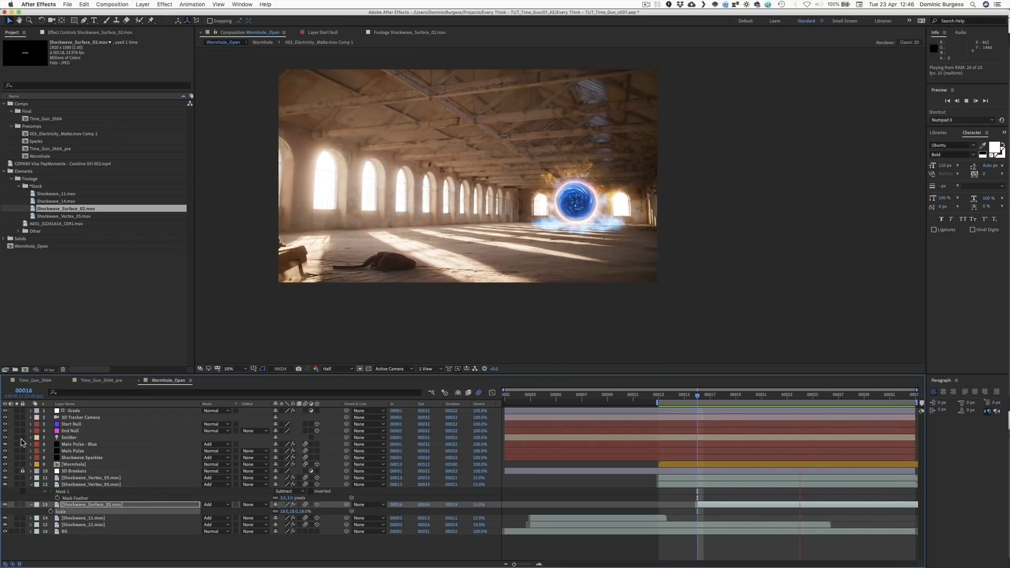
key(space)
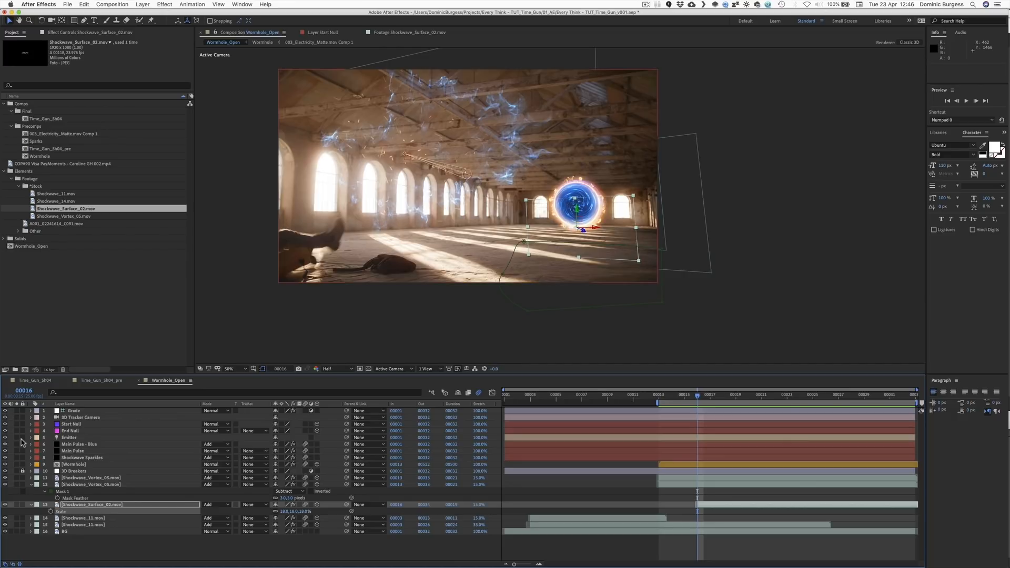
key(space)
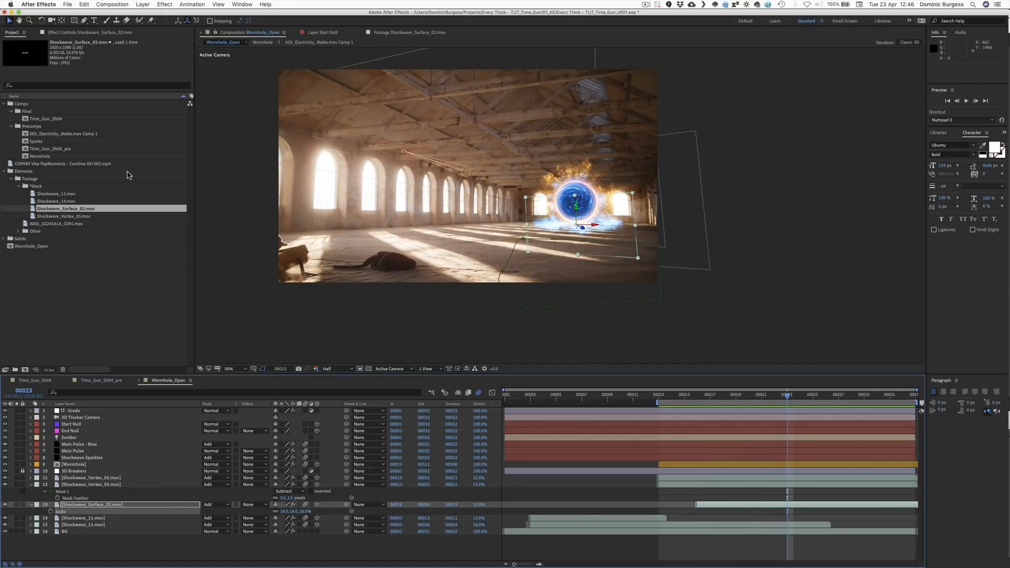
Step: Copy the Hue/Saturation effect from the orange Shockwave_Vortex_05.mov layer onto the Shockwave_Surface_02.mov layer
click(98, 32)
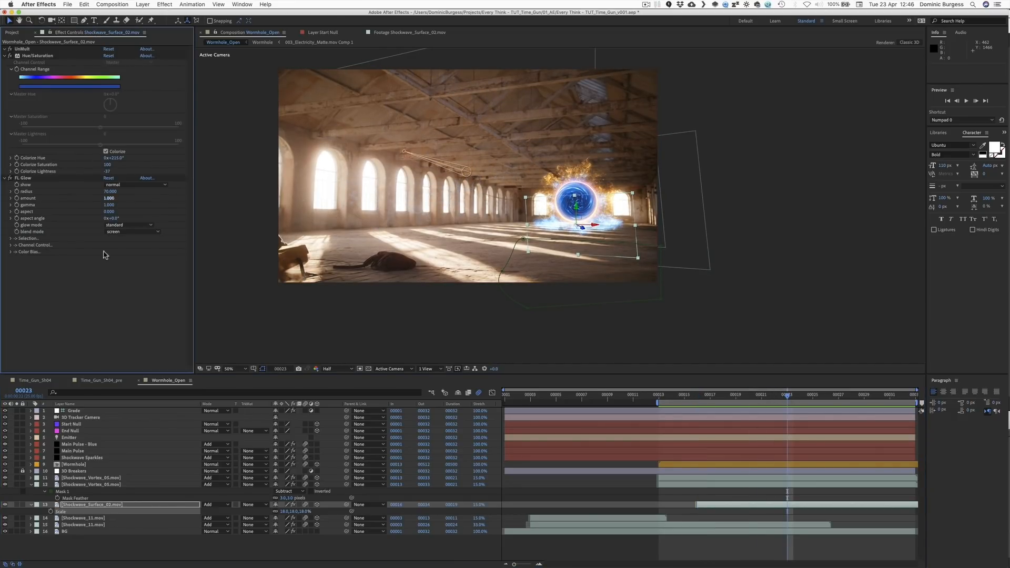
click(89, 485)
click(89, 478)
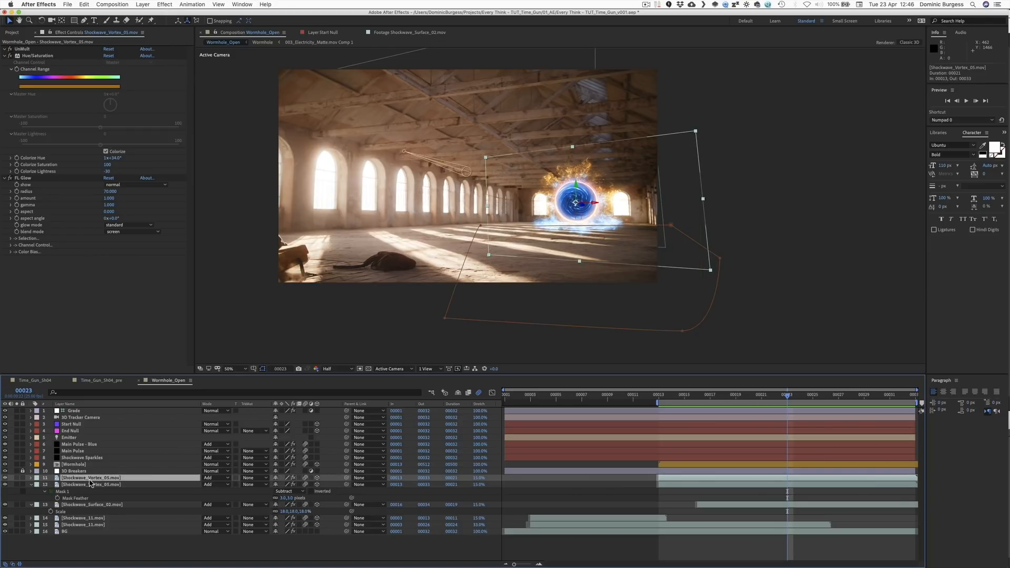
click(33, 55)
key(super+c)
click(87, 503)
key(super+v)
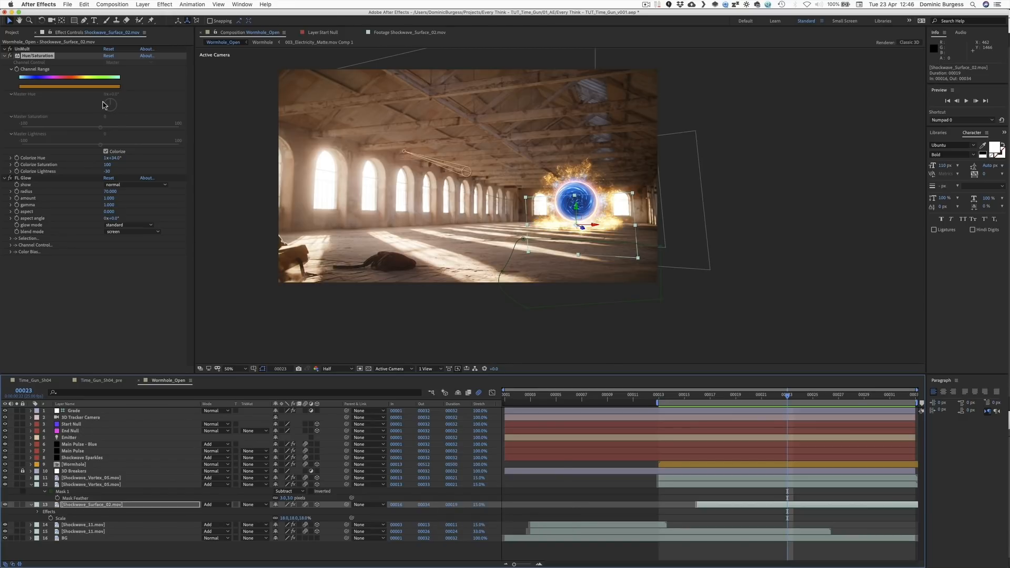
Step: Set the Shockwave_Surface_02.mov layer's blending mode to Screen and preview the result
key(t)
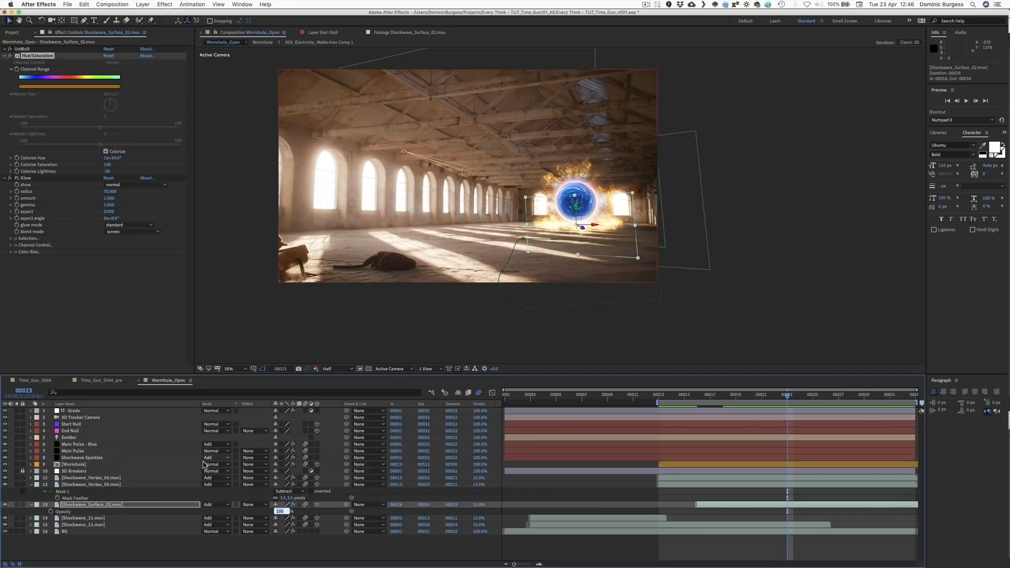
click(217, 504)
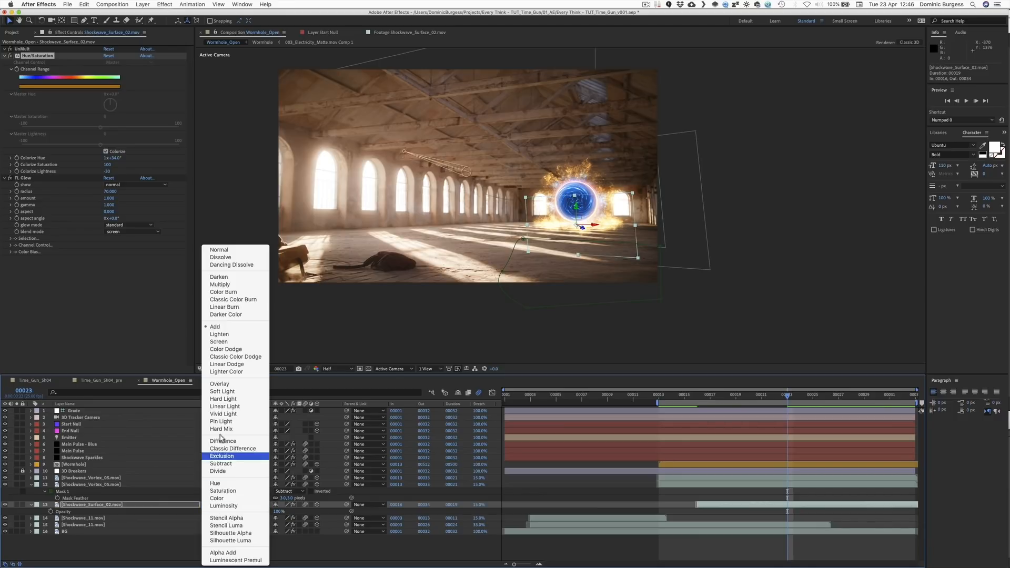
click(219, 341)
key(space)
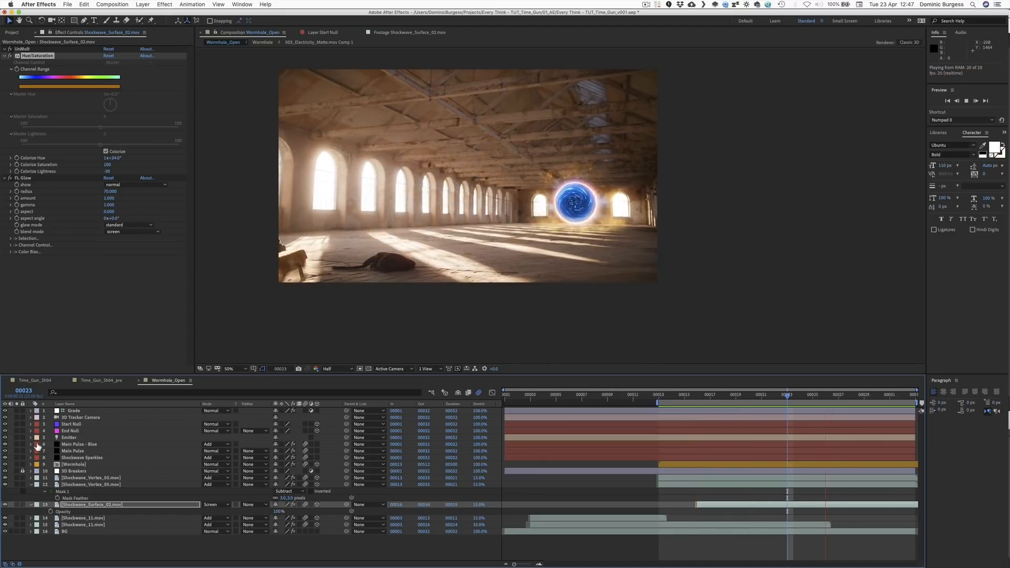
key(space)
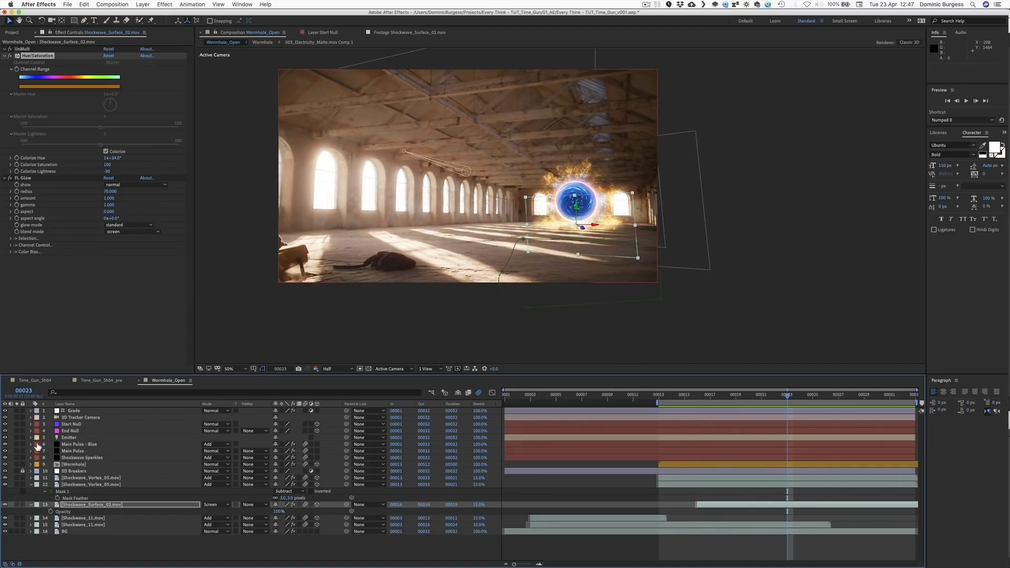
Step: Set the orange Shockwave_Surface_02.mov layer's scale to 13% and preview the animation
key(s)
click(285, 511)
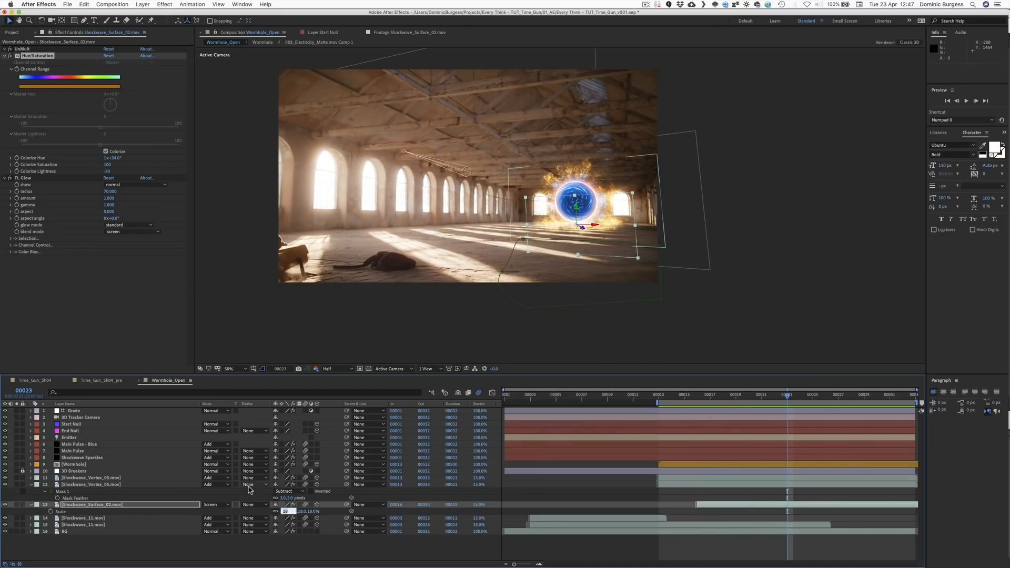
key(Return)
click(285, 512)
text(13.0,13.0)
key(space)
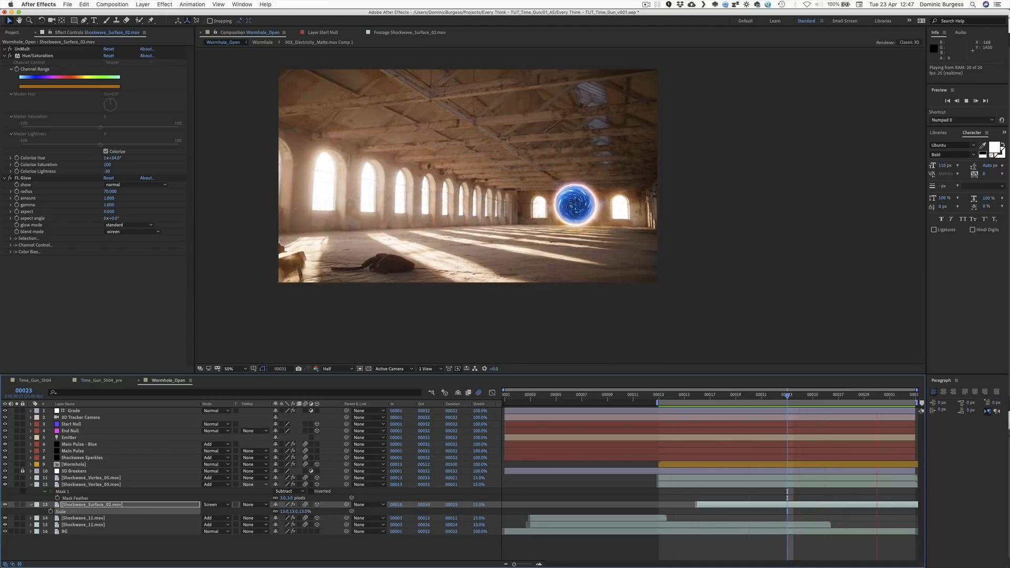
key(space)
Step: Duplicate the Shockwave_Surface_02.mov layer and set the upper copy's scale to 10%
key(super+d)
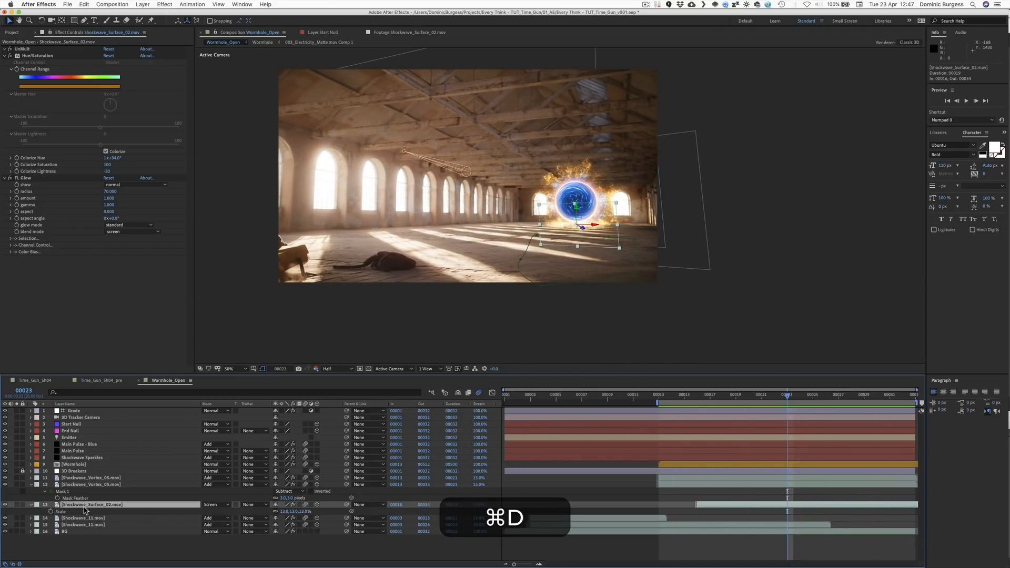
key(super+s)
click(285, 512)
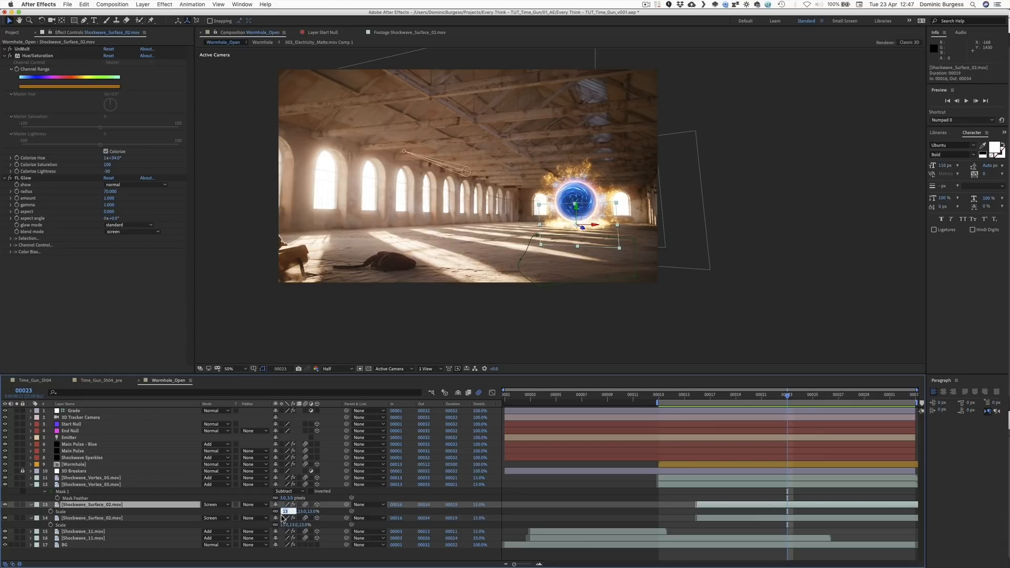
key(Return)
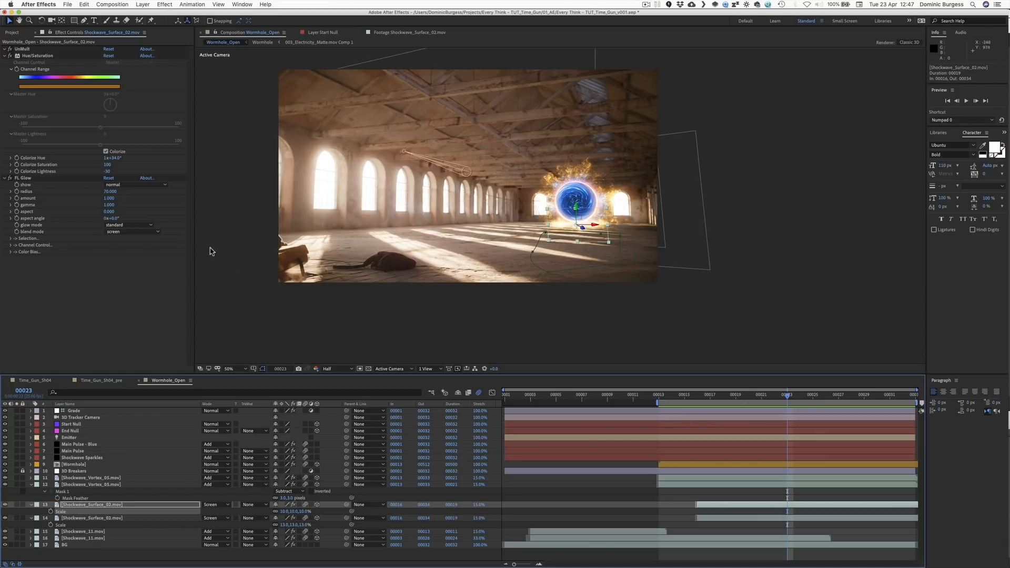
Step: Copy the blue vortex layer's Hue/Saturation effect onto the smaller Shockwave_Surface_02.mov copy
click(79, 484)
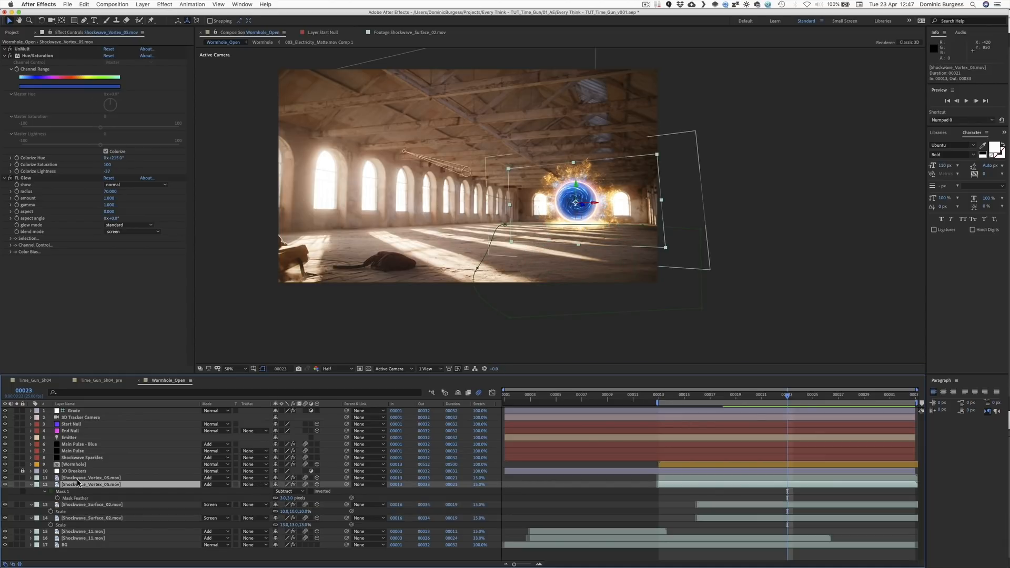
click(31, 57)
key(super+c)
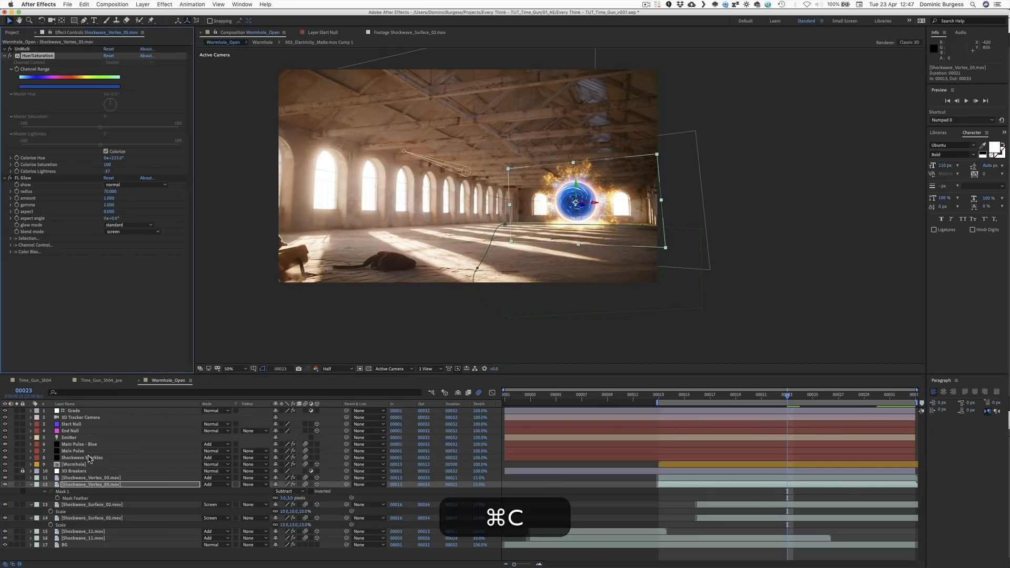
click(86, 505)
key(super+v)
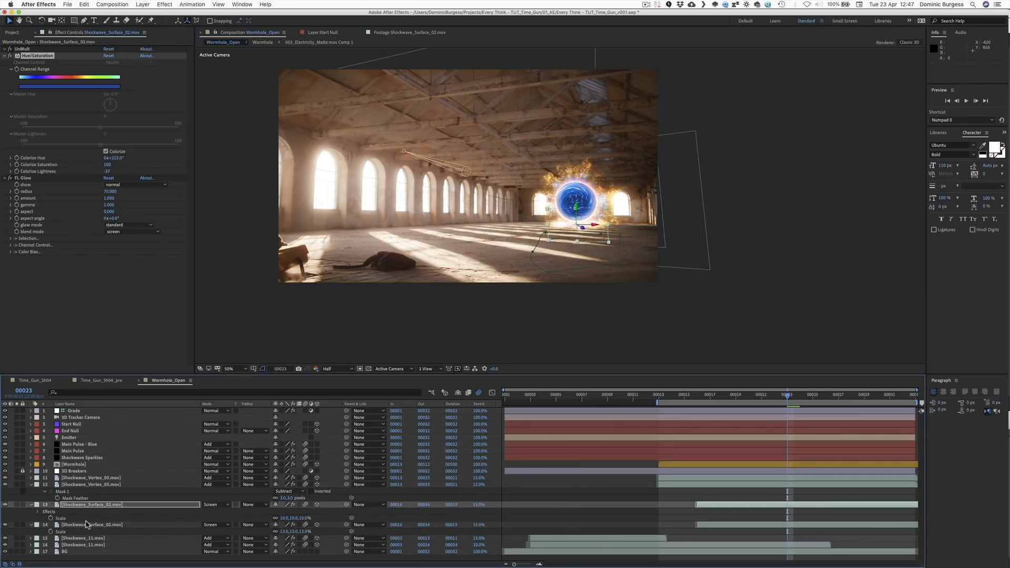
Step: Slide the blue Shockwave_Surface_02.mov copy earlier to start at frame 14 and preview the combined shockwaves
click(80, 509)
key(super+Right)
key(super+Right)
key(super+Right)
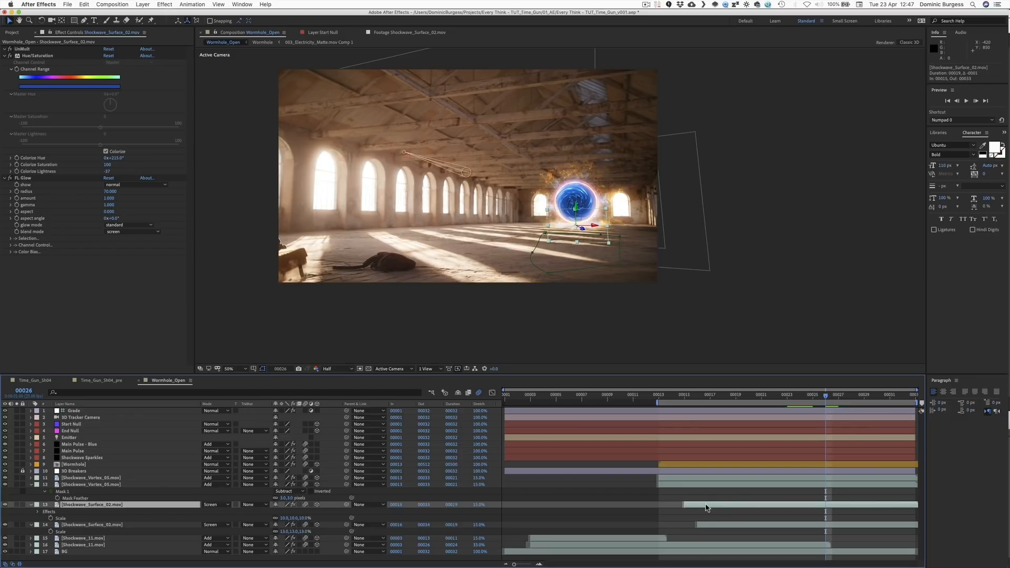
drag(705, 506, 692, 507)
key(space)
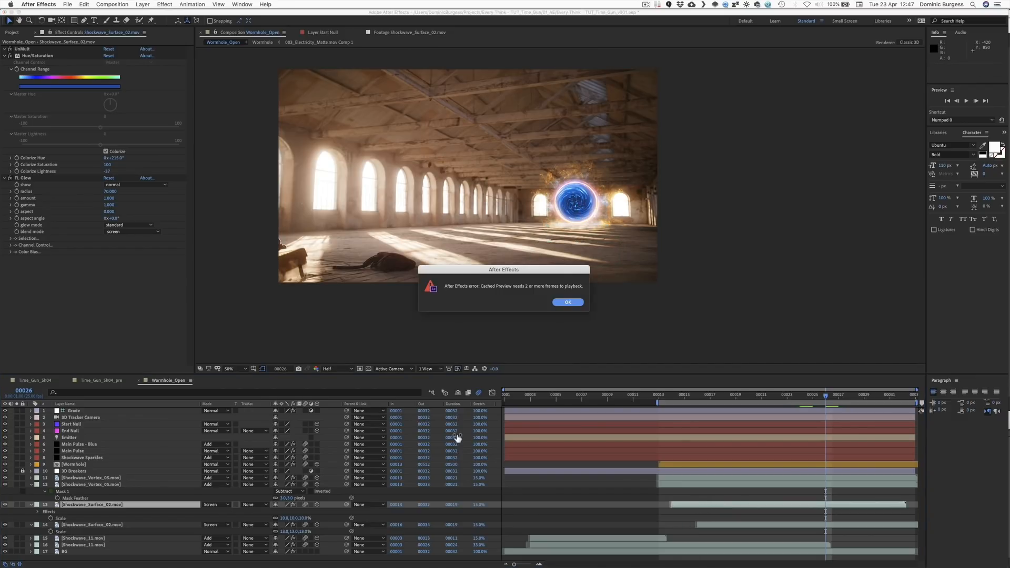
key(Return)
key(space)
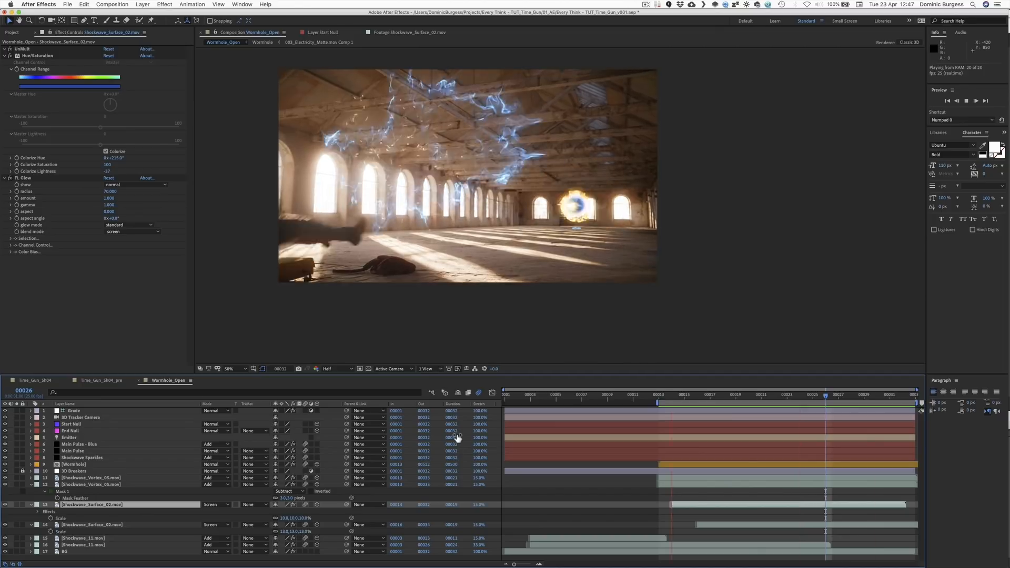
key(space)
Step: Collapse the expanded properties of all layers in Wormhole_Open and clear the multi-layer selection
key(super+a)
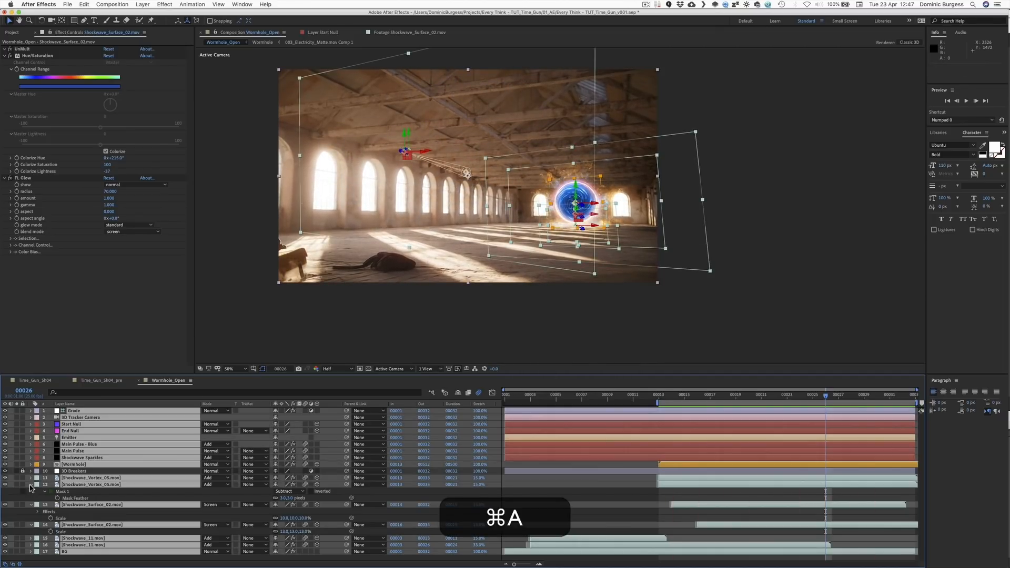
click(30, 487)
click(557, 178)
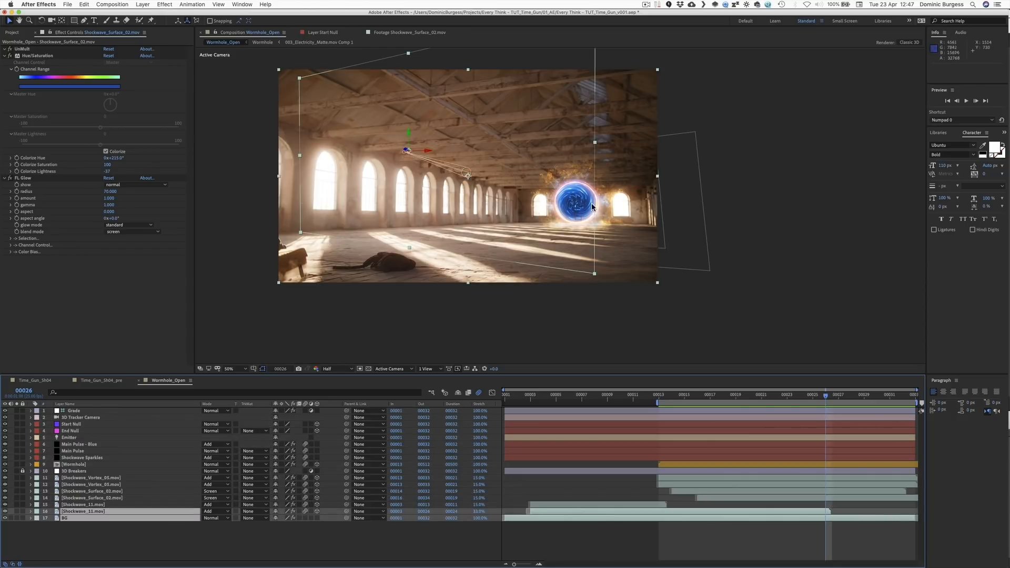
Step: Examine the portal flash in the Time_Gun_Sh04 composition and return to Wormhole_Open with no layer selected
click(48, 380)
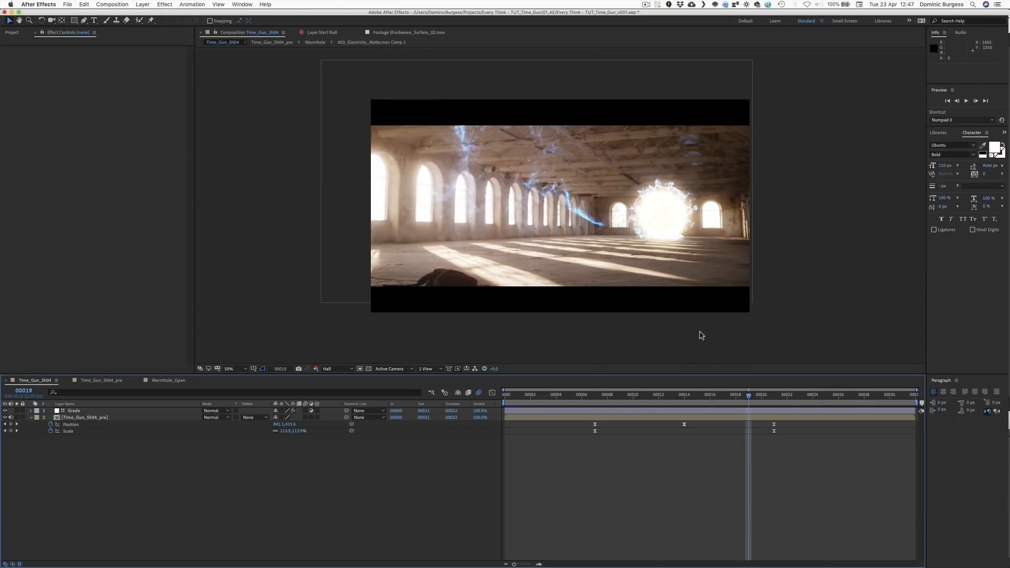
click(174, 381)
click(154, 543)
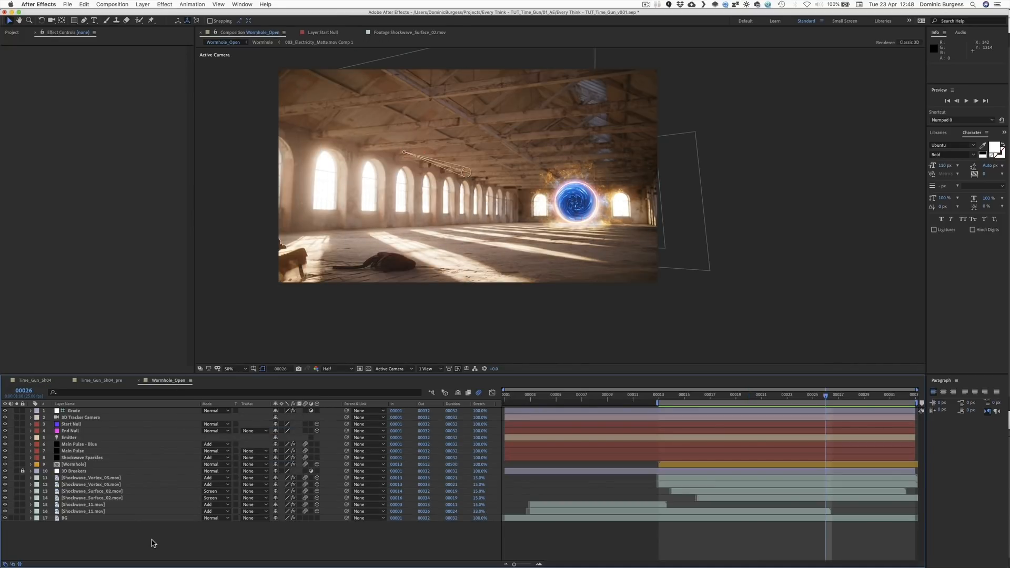
Step: Create a new black solid at the composition size of 1920 × 1080 px in Wormhole_Open
key(super)
key(super+y)
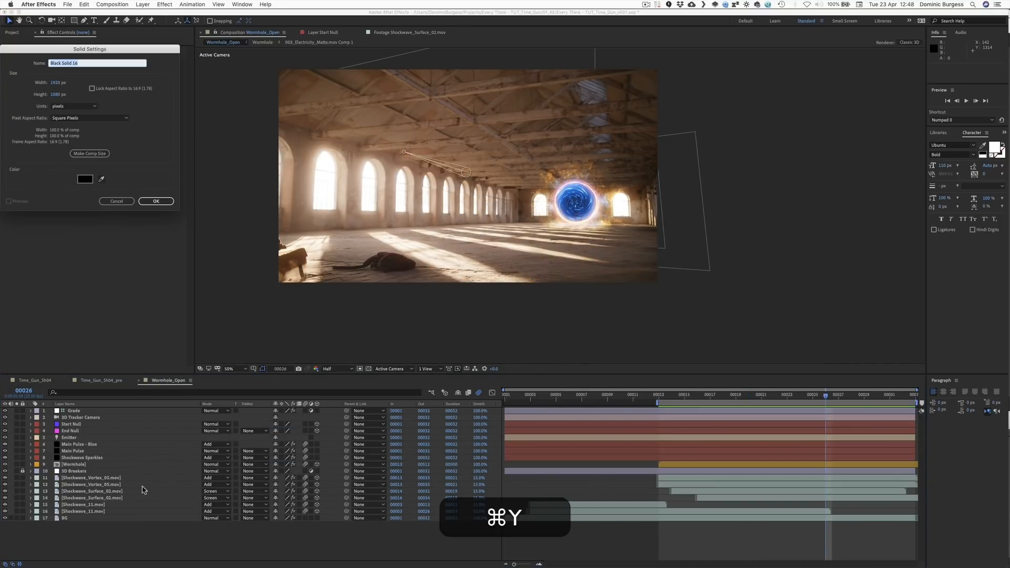
click(153, 206)
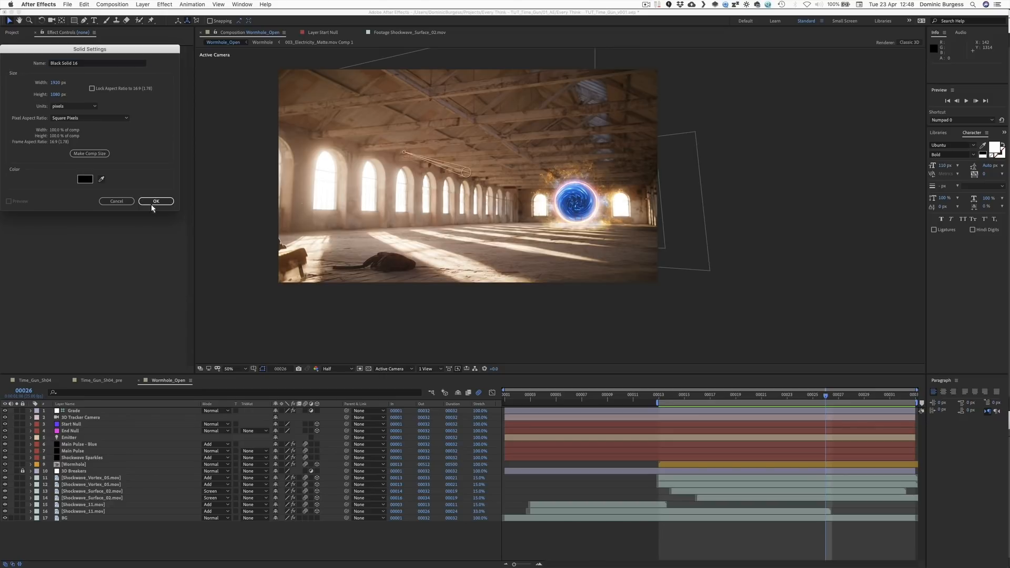
click(156, 206)
Step: Apply a Fill effect to the new solid and set its colour to a light orange
key(ctrl+space)
text(fill)
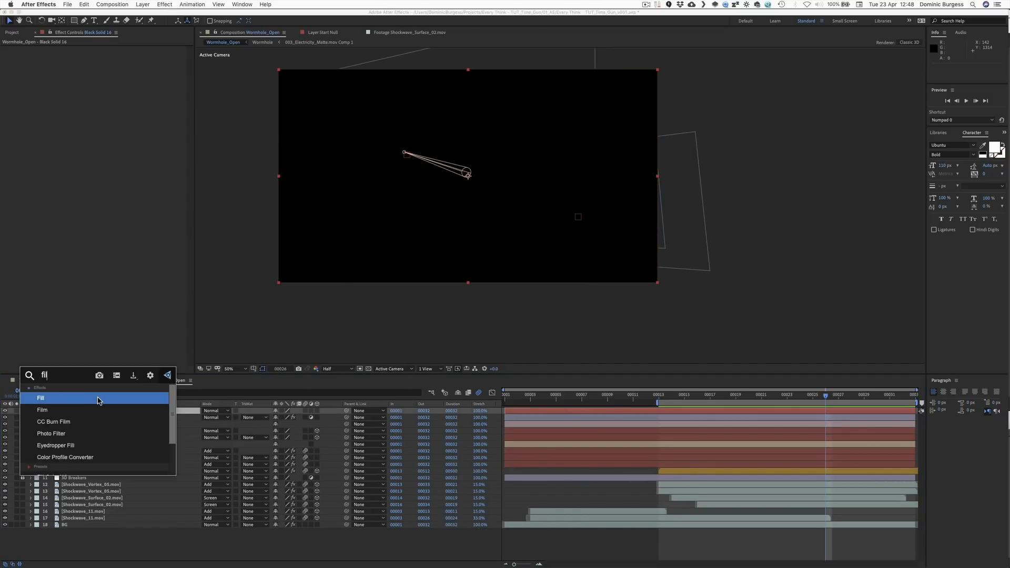
key(Return)
click(108, 70)
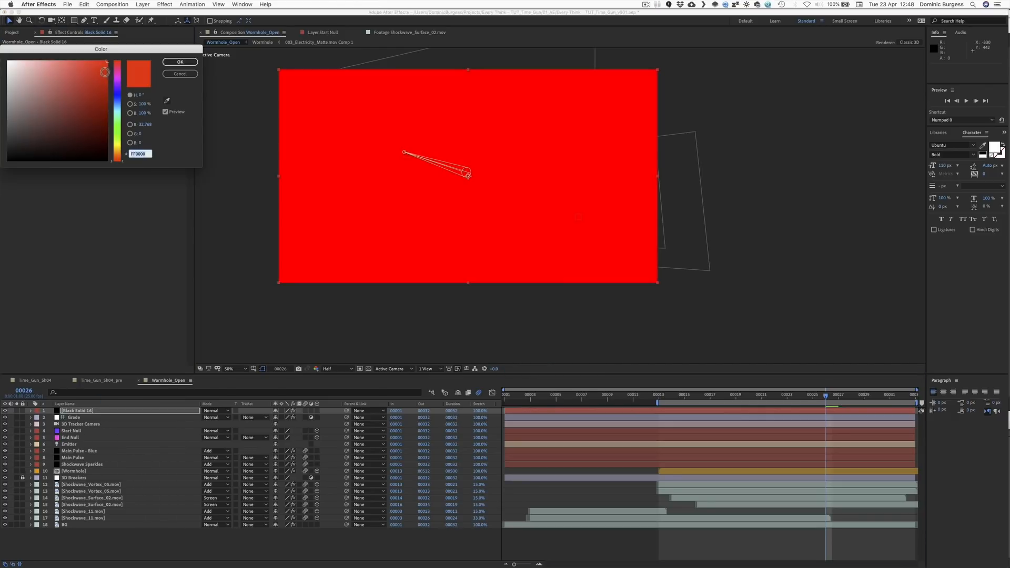
click(117, 149)
click(79, 58)
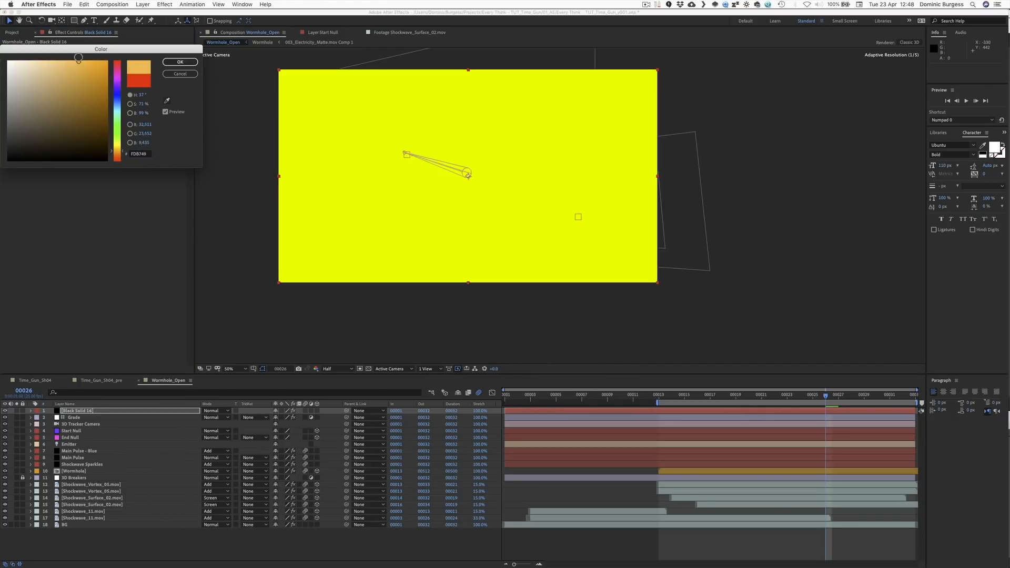
click(180, 61)
Step: Make the orange solid a 3D layer and reveal its Anchor Point property
click(84, 412)
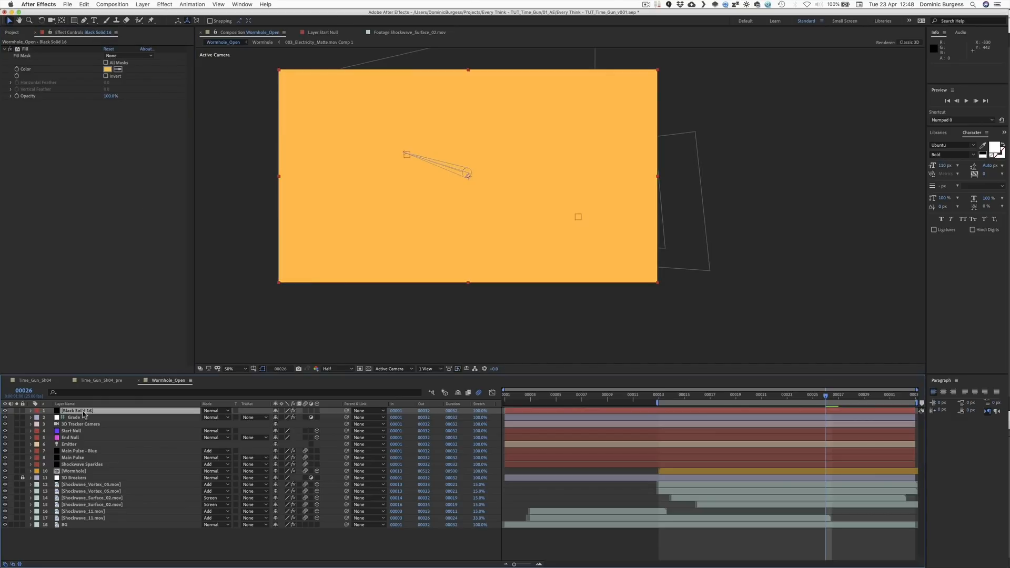
click(316, 411)
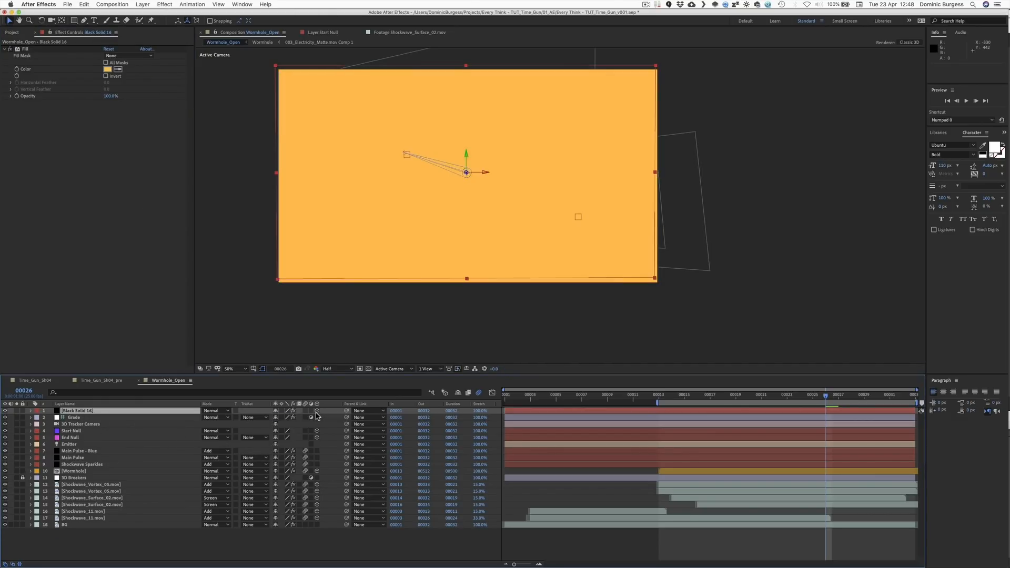
key(a)
key(a)
click(277, 445)
key(a)
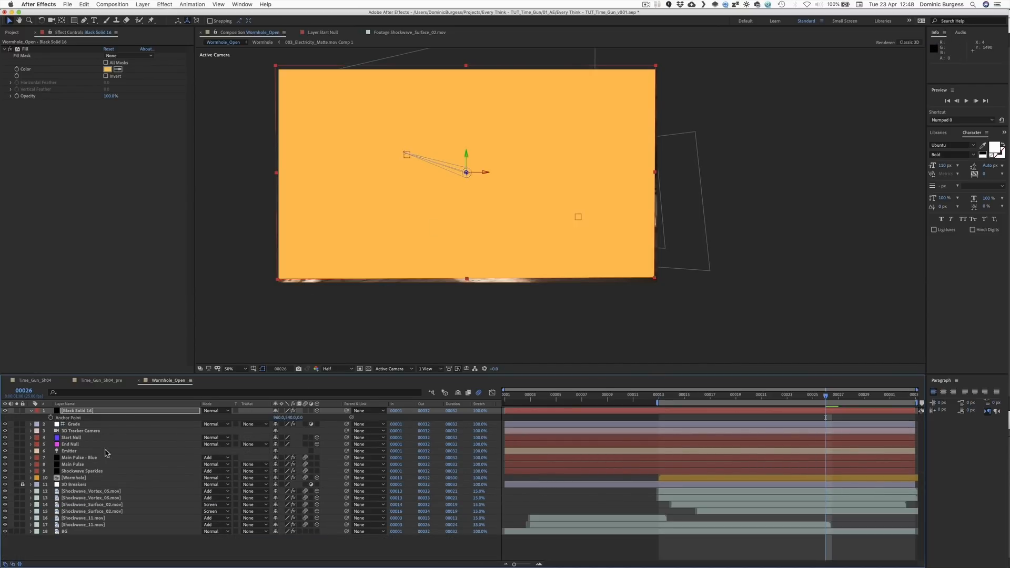
Step: Copy the End Null layer's Position value onto the orange solid
click(70, 438)
click(71, 445)
key(p)
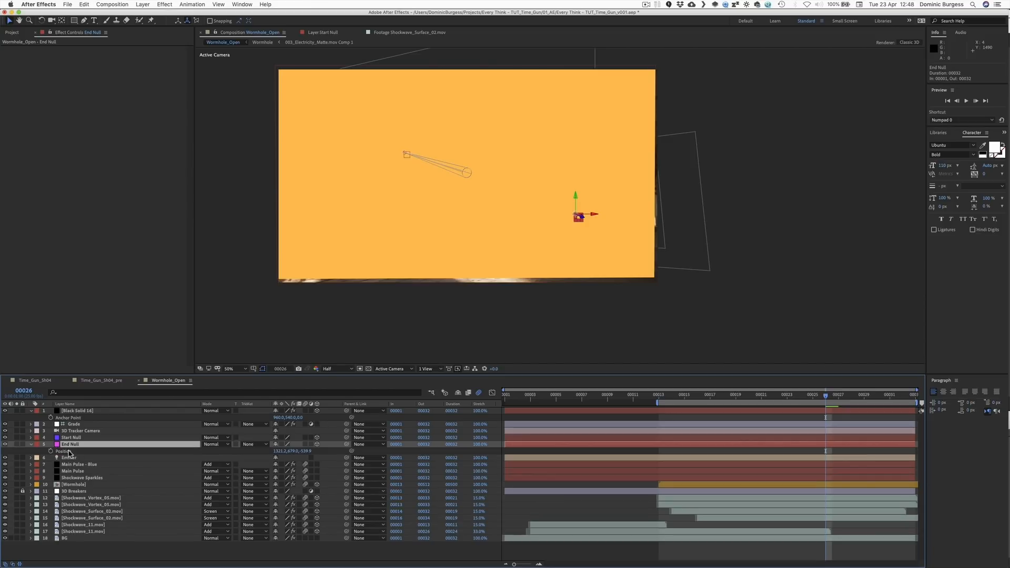
click(64, 452)
key(cmd+c)
click(84, 411)
key(cmd+v)
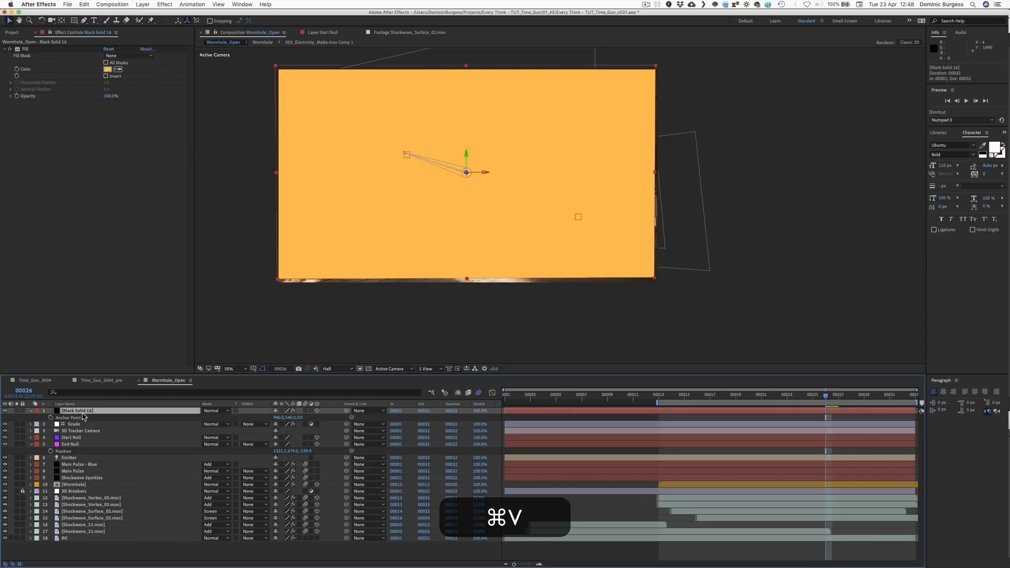
Step: Rename the orange solid layer as Pulse
key(shift+Return)
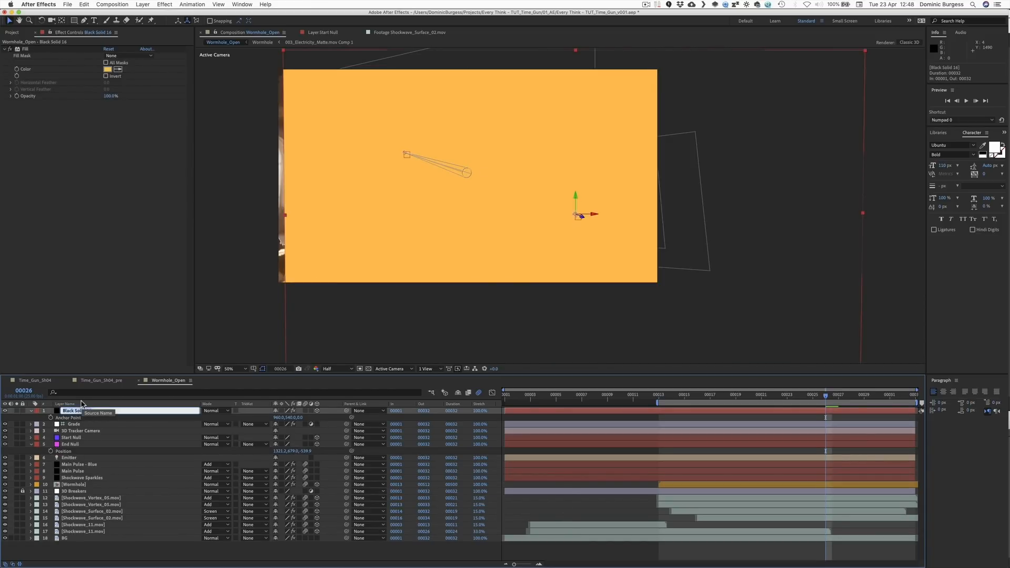
text(Pulse)
key(Return)
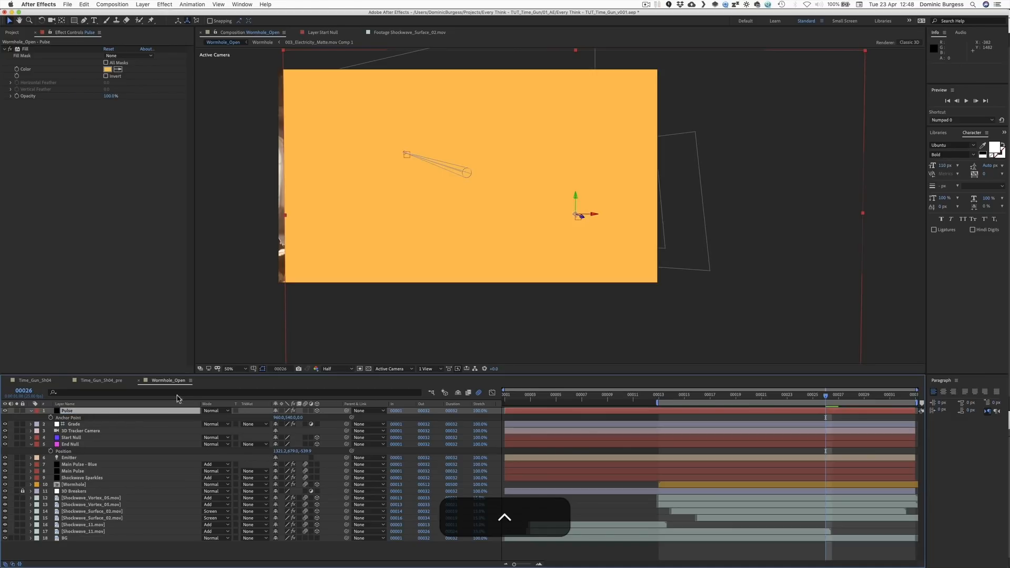
key(ctrl+super+y)
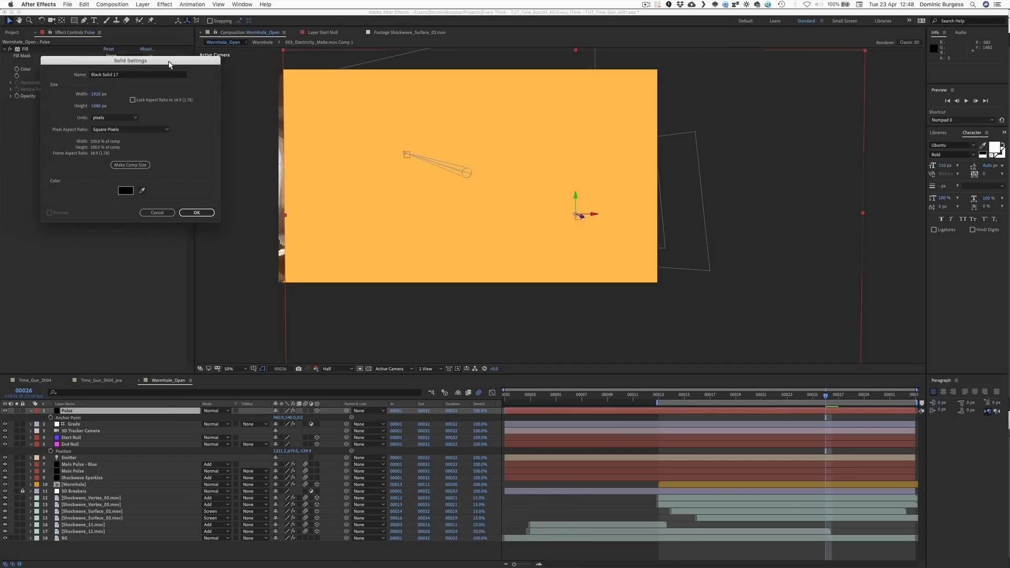
click(470, 192)
text(1000)
key(Tab)
text(10)
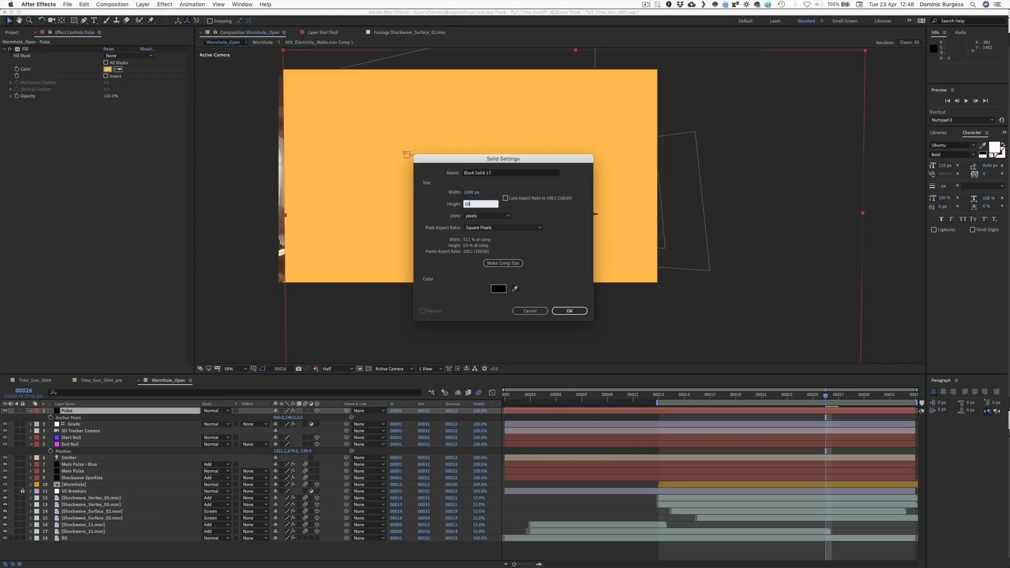
click(578, 311)
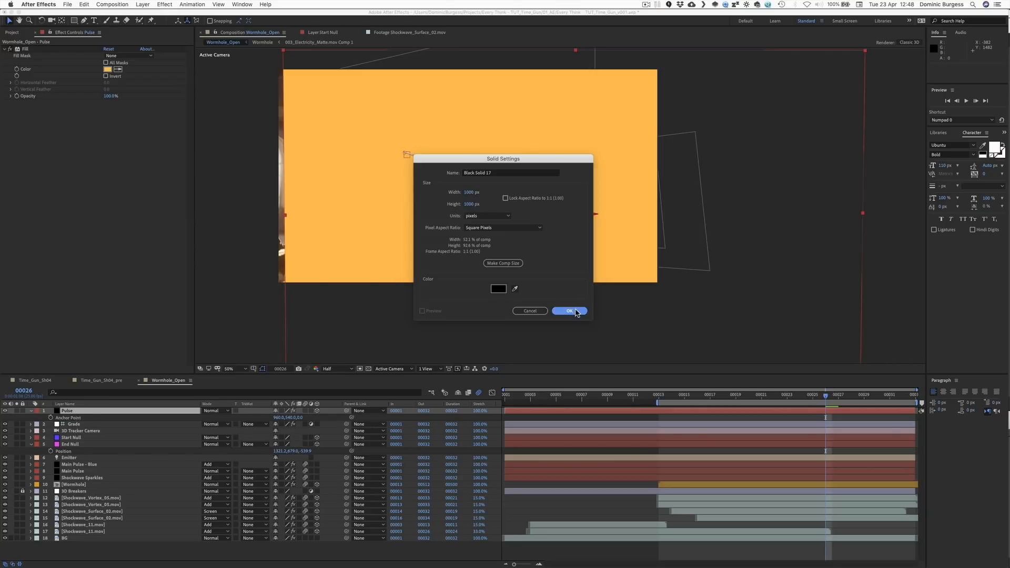
key(super+z)
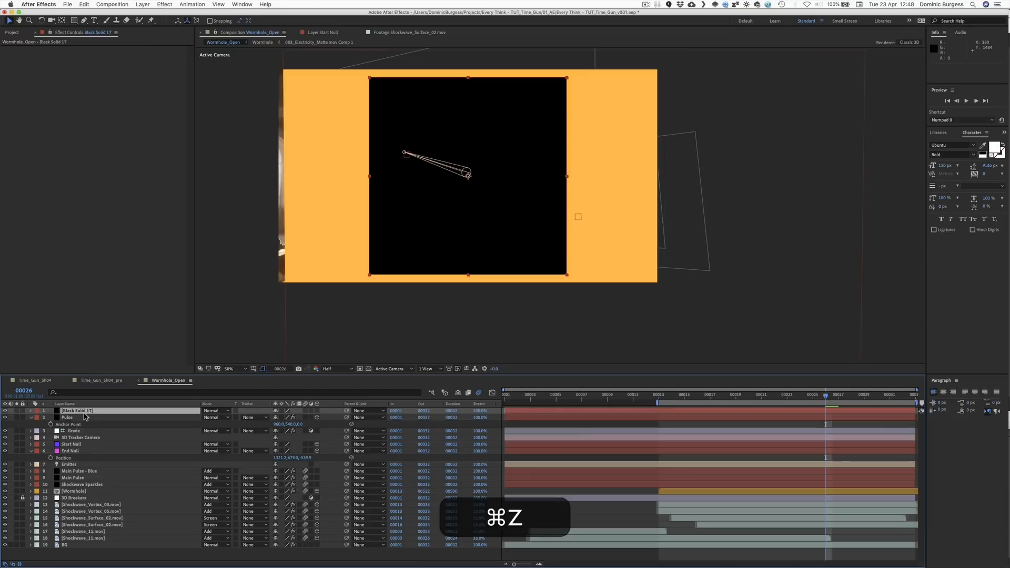
Step: Resize the Pulse solid to 1000 × 1000 px and reduce the layer's scale to 33%
key(shift+super+y)
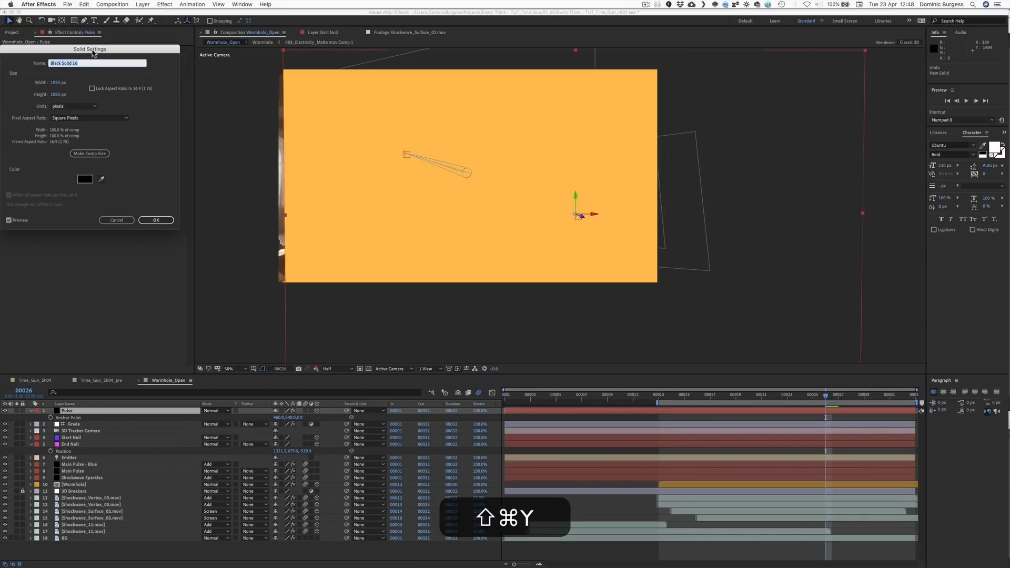
click(489, 227)
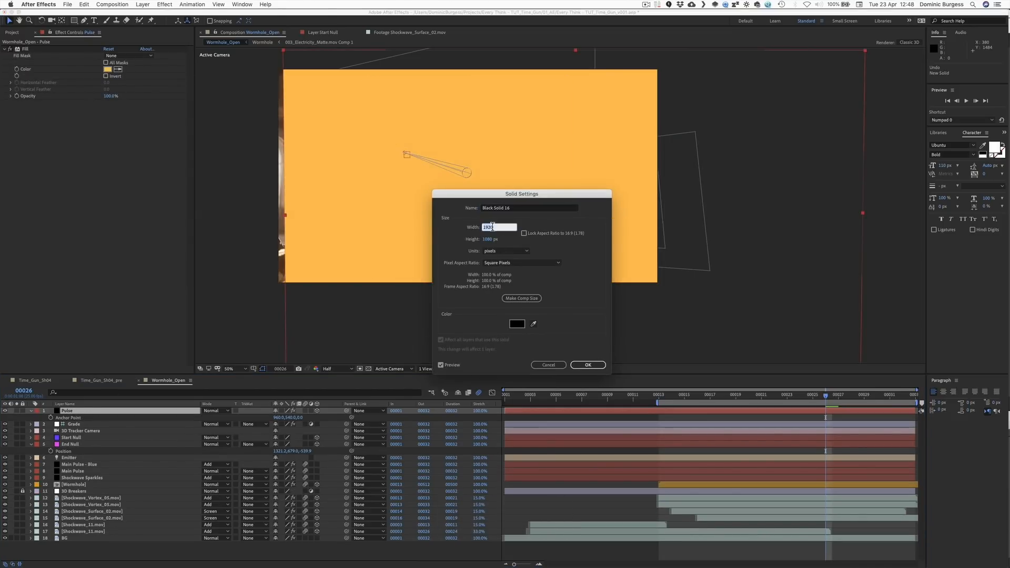
key(Tab)
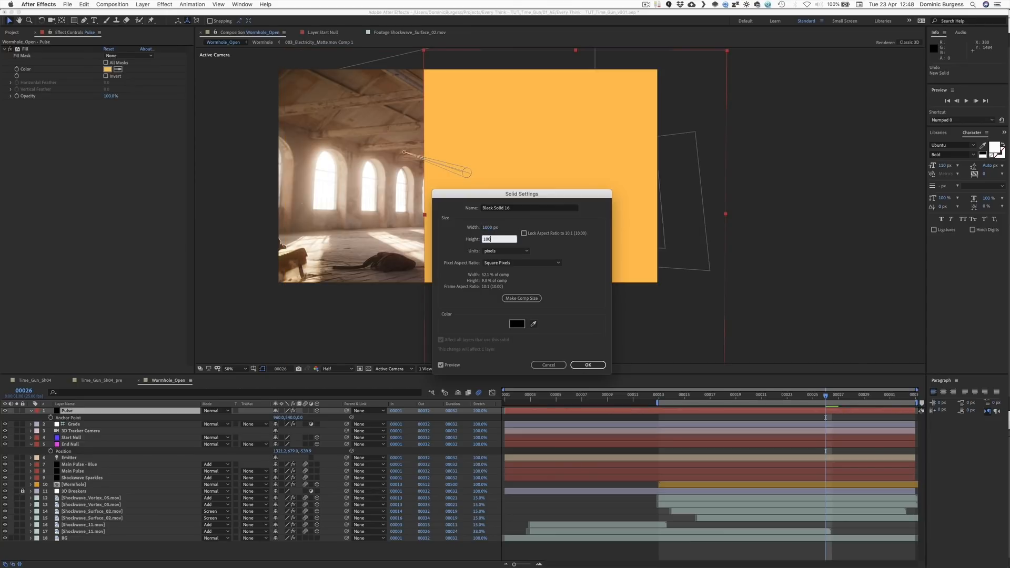
key(Return)
key(s)
drag(286, 418, 268, 426)
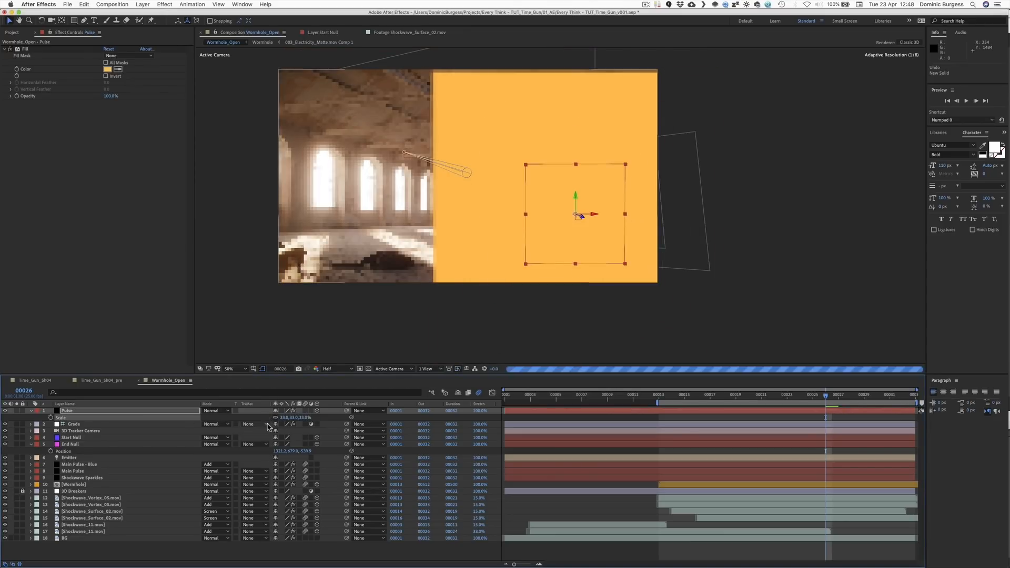
Step: Add an elliptical mask filling the whole Pulse layer and return to the Selection tool
click(74, 21)
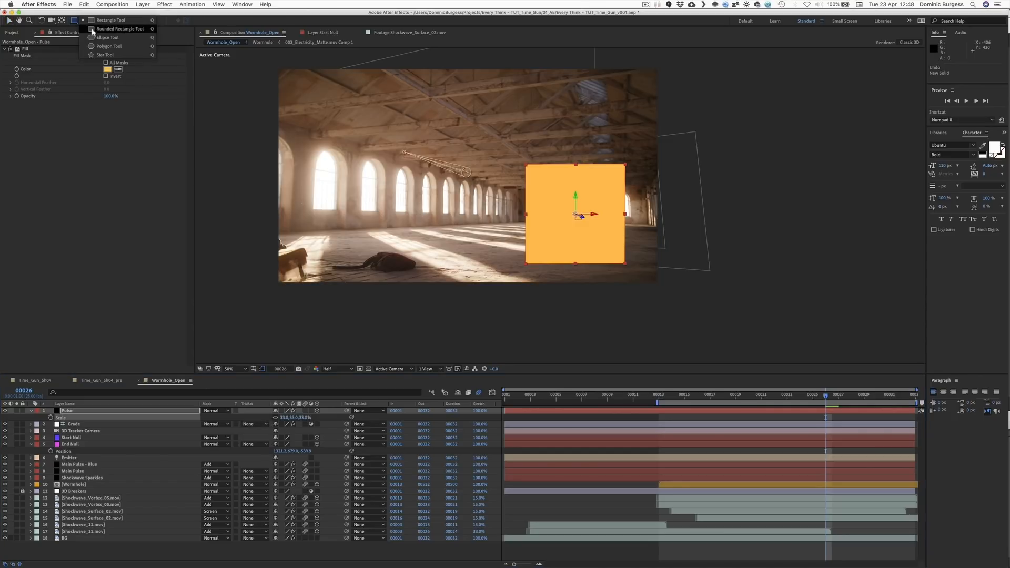
click(96, 38)
double_click(74, 21)
key(v)
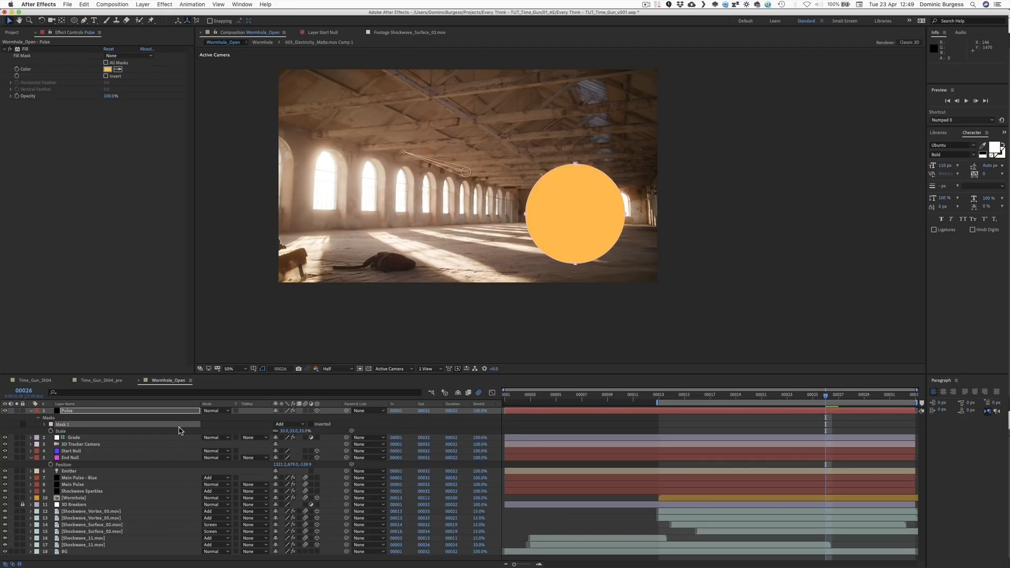
double_click(526, 216)
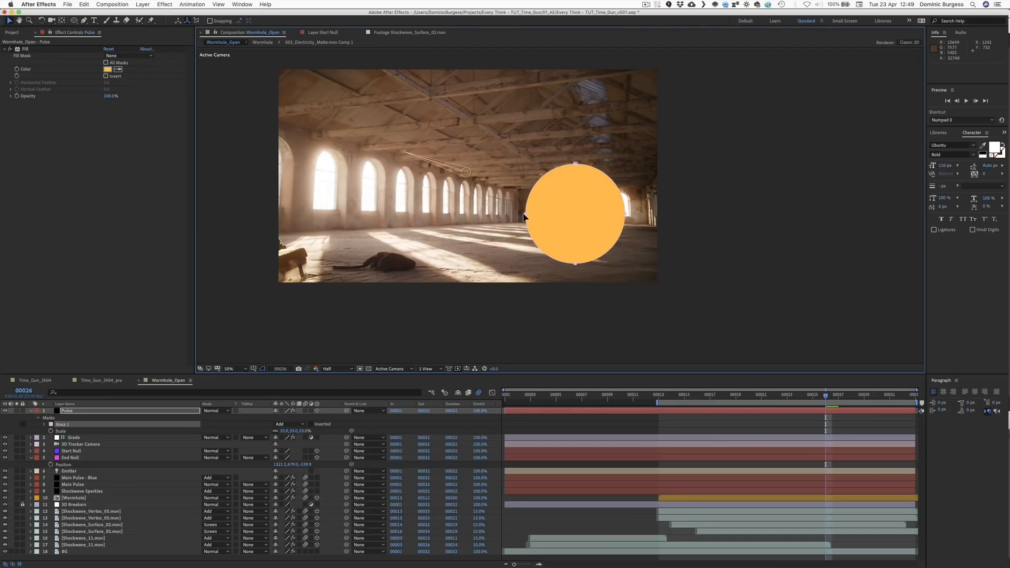
drag(526, 213, 506, 216)
key(super+z)
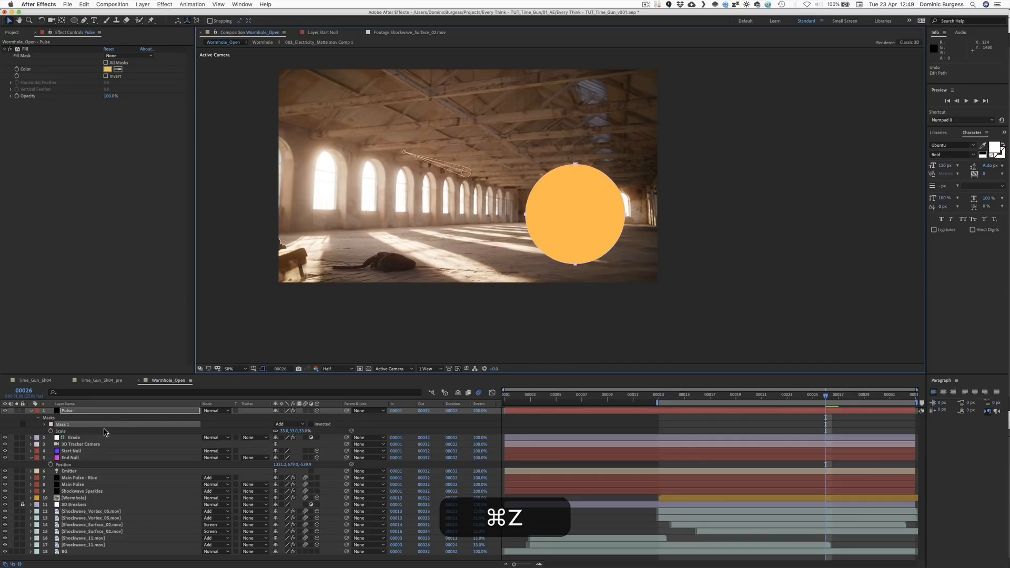
Step: Scale the Pulse layer down to 17% and move the circle up over the wormhole portal
click(149, 411)
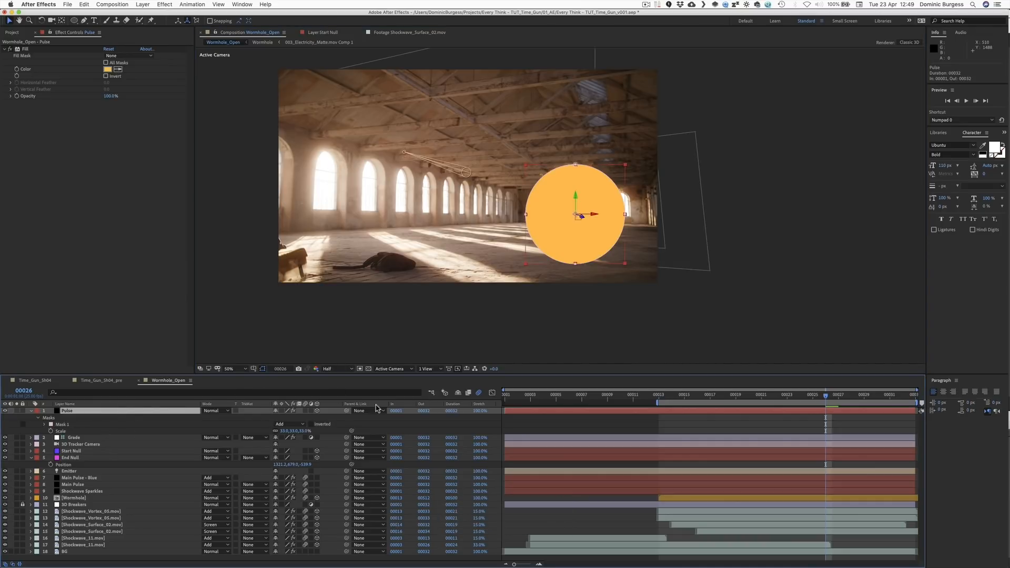
drag(279, 431, 270, 431)
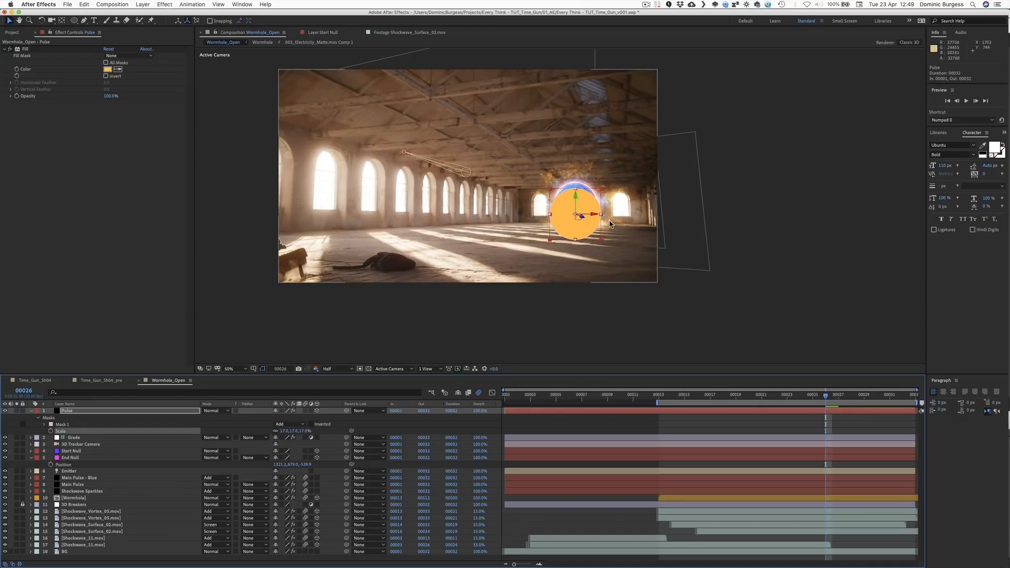
mouse_move(575, 201)
mouse_down()
mouse_move(596, 207)
mouse_move(577, 187)
mouse_up()
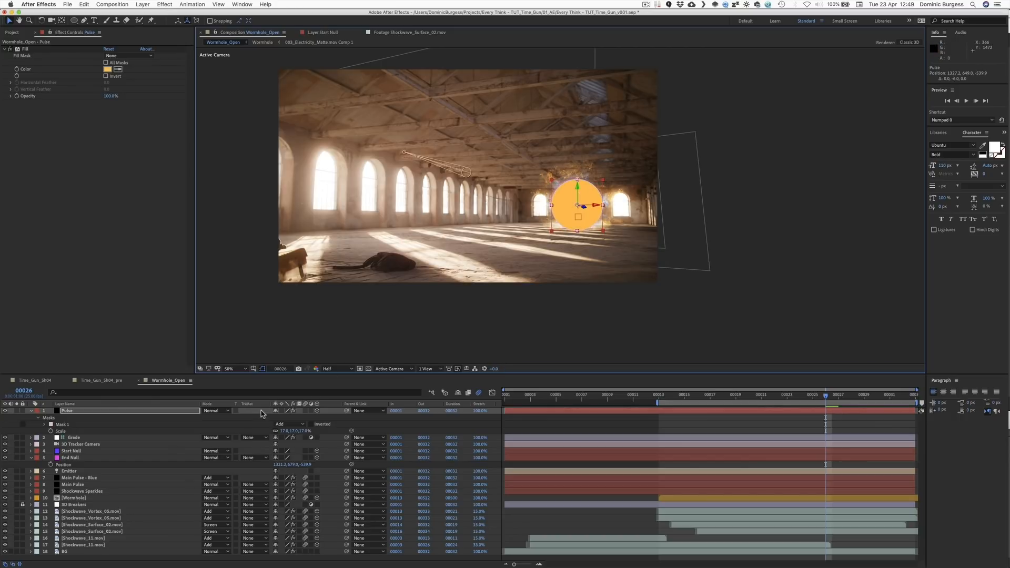
Step: Soften the Pulse layer's circular mask with a Mask Feather of 85 pixels
key(f)
drag(287, 424, 307, 424)
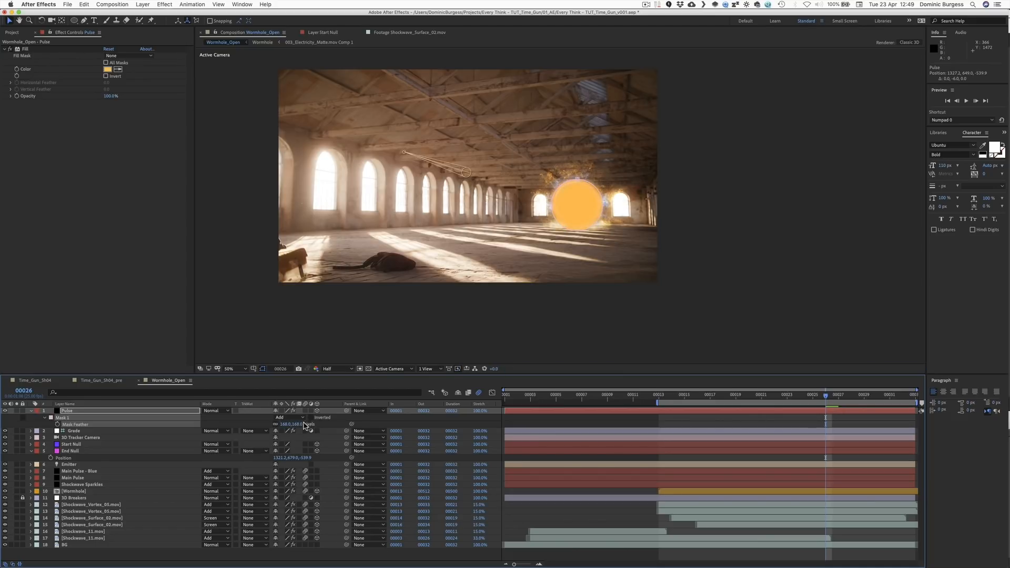
key(super+z)
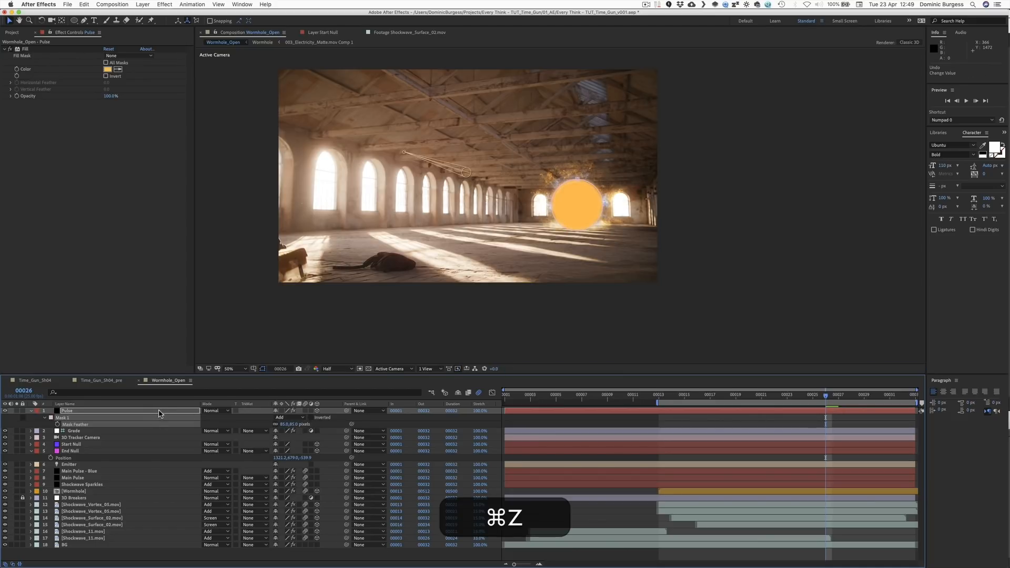
Step: Scale the Pulse layer up beyond the portal and set its Mask Expansion to -204 pixels
key(s)
drag(287, 417, 247, 448)
key(m)
key(m)
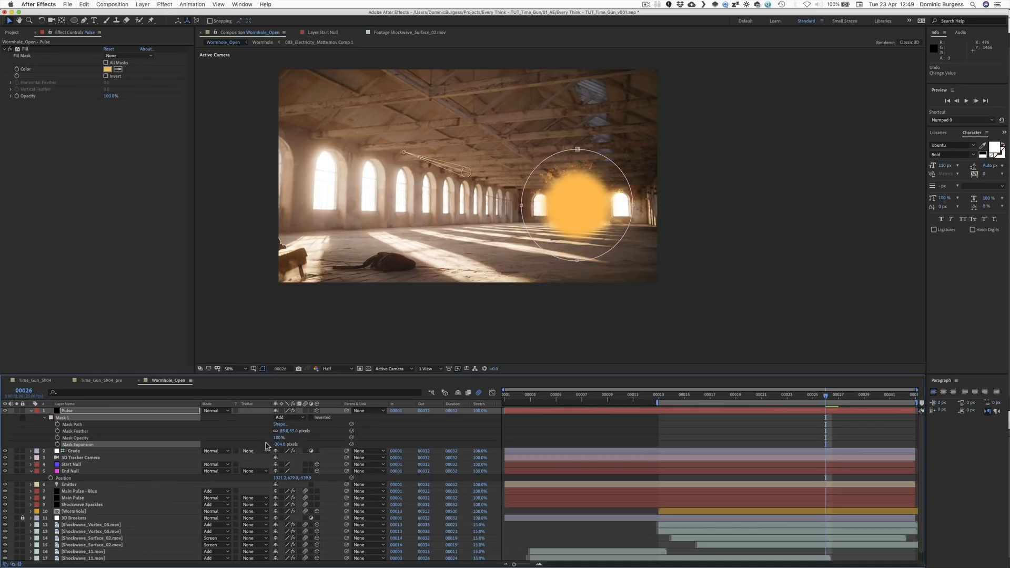
Step: Set the Pulse layer's blending mode to Add and hide the layer controls in the composition view
click(135, 412)
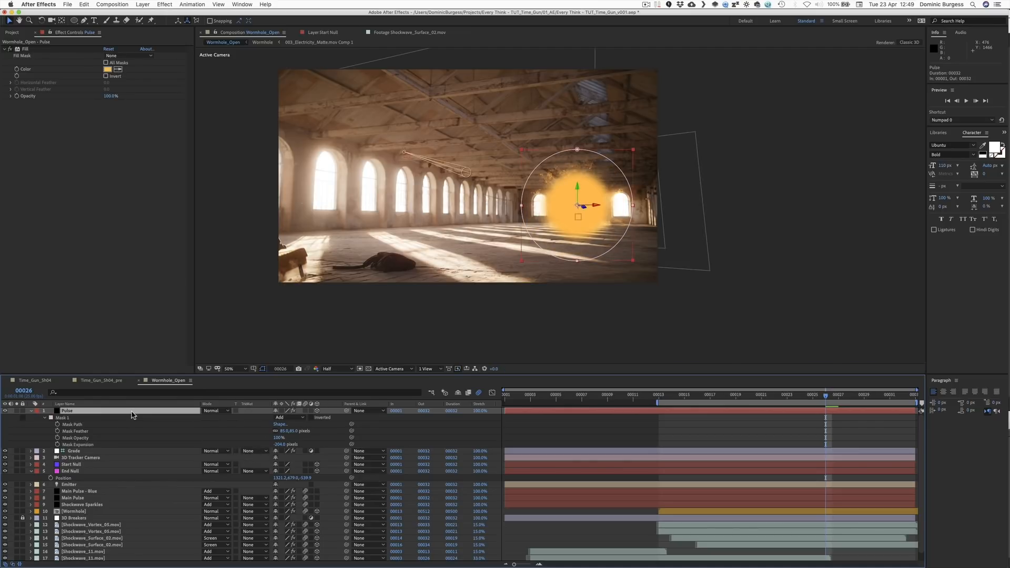
key(ctrl)
click(217, 411)
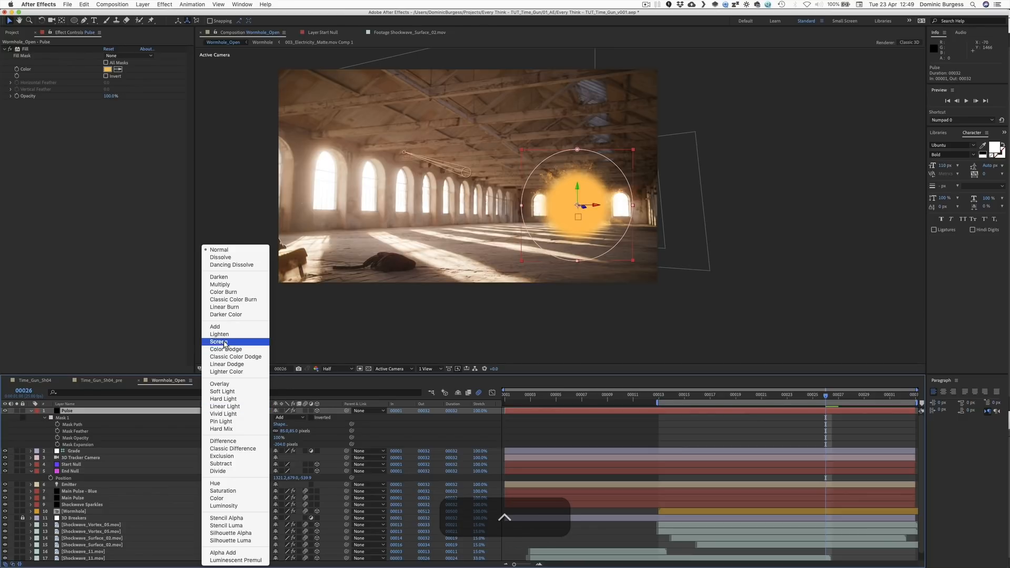
click(228, 333)
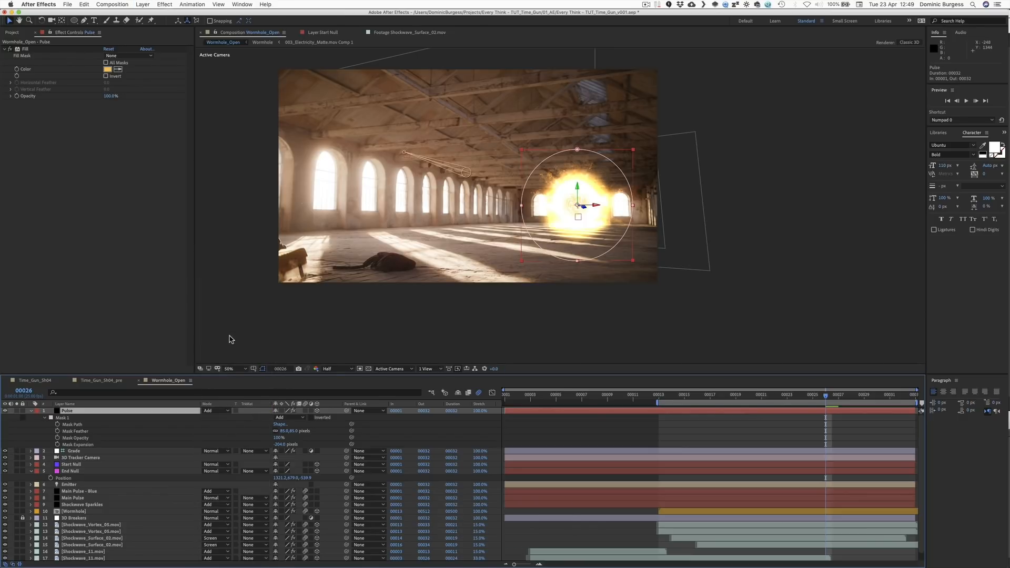
key(super+shift+h)
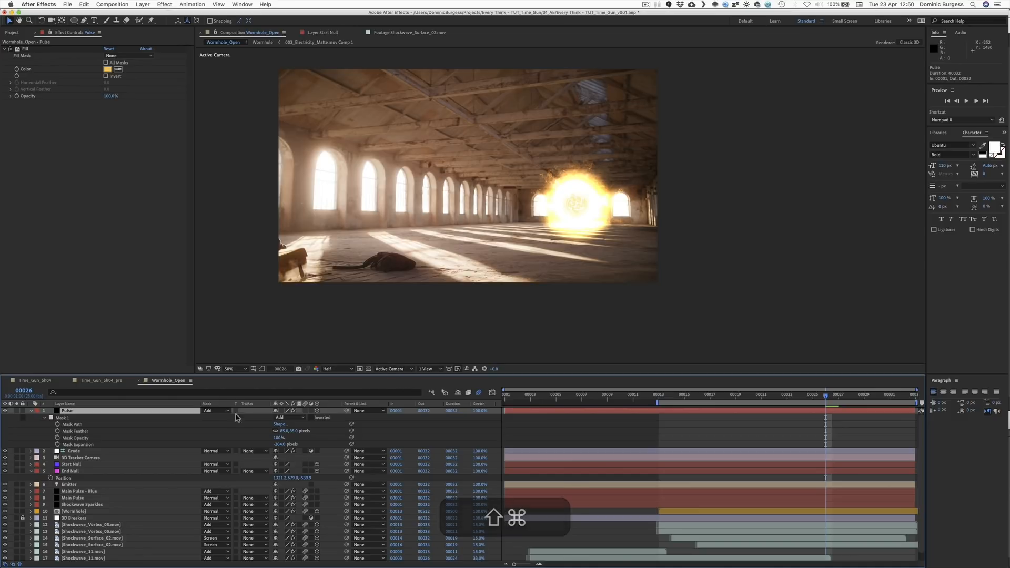
Step: Try a Mask Feather of 30 pixels on the Pulse layer's mask and undo the change
click(284, 431)
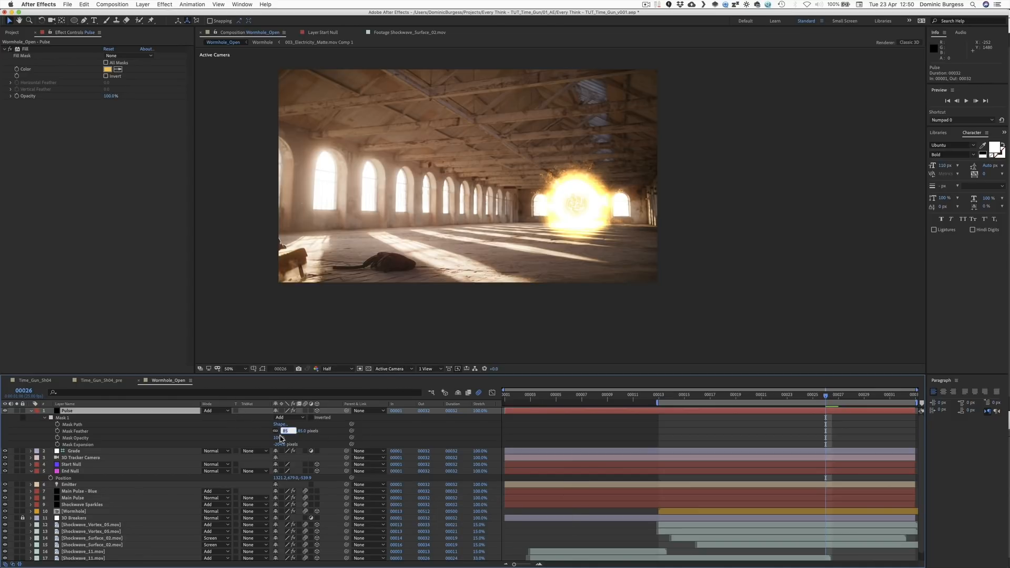
key(Return)
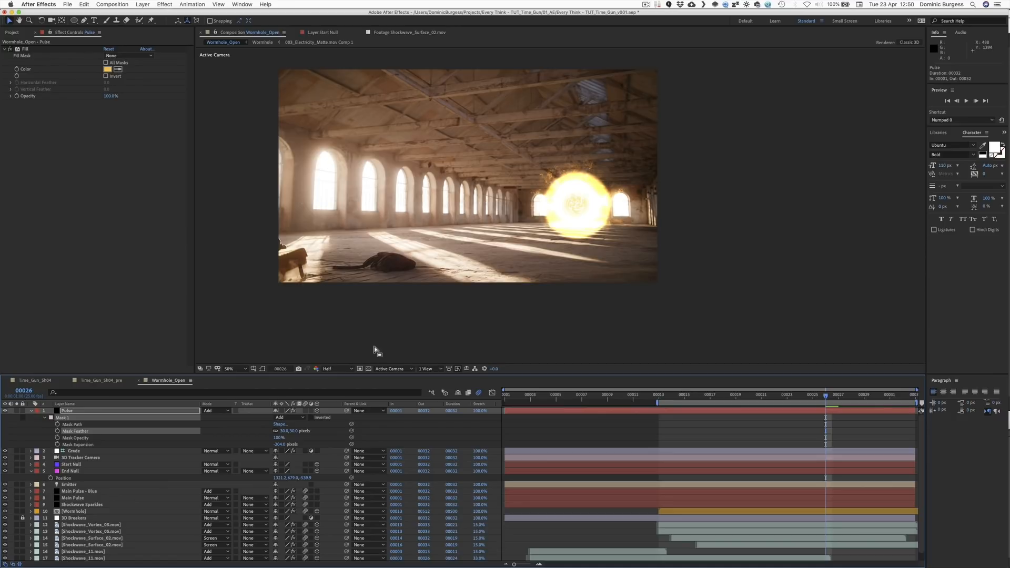
key(super+z)
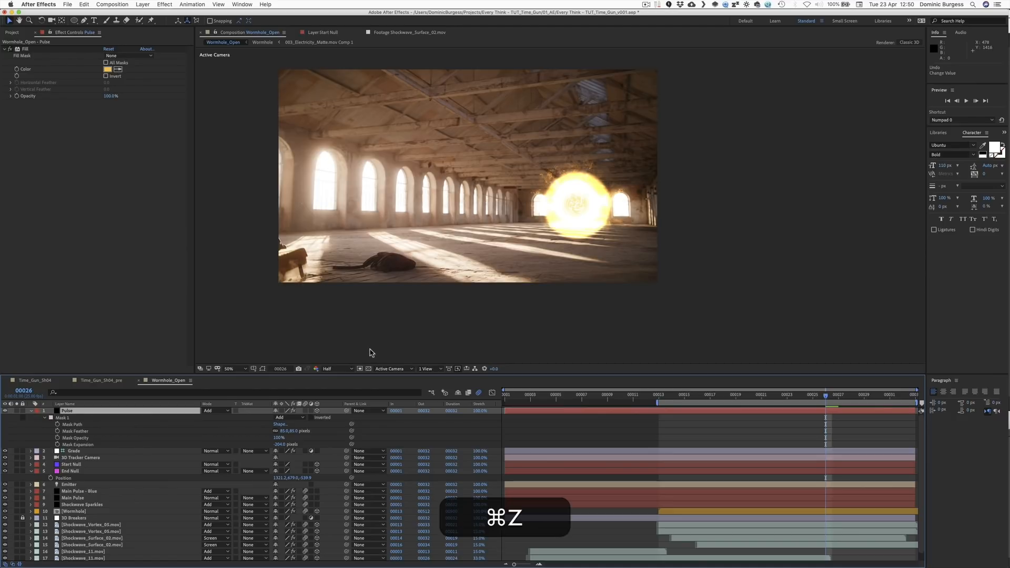
Step: Change the Pulse layer's Fill color to the pale orange FFD89A
click(108, 68)
drag(61, 74, 46, 61)
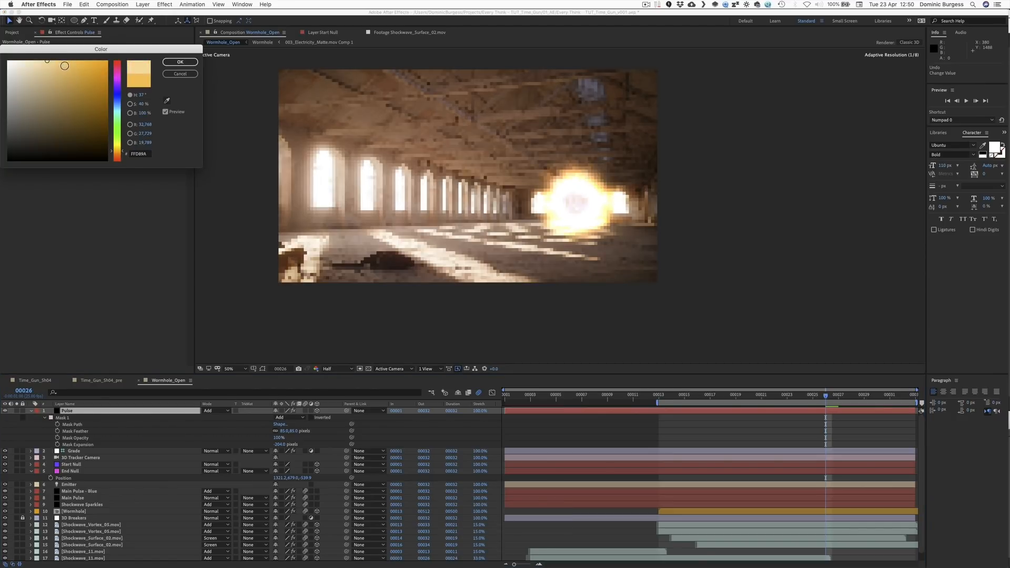
click(180, 62)
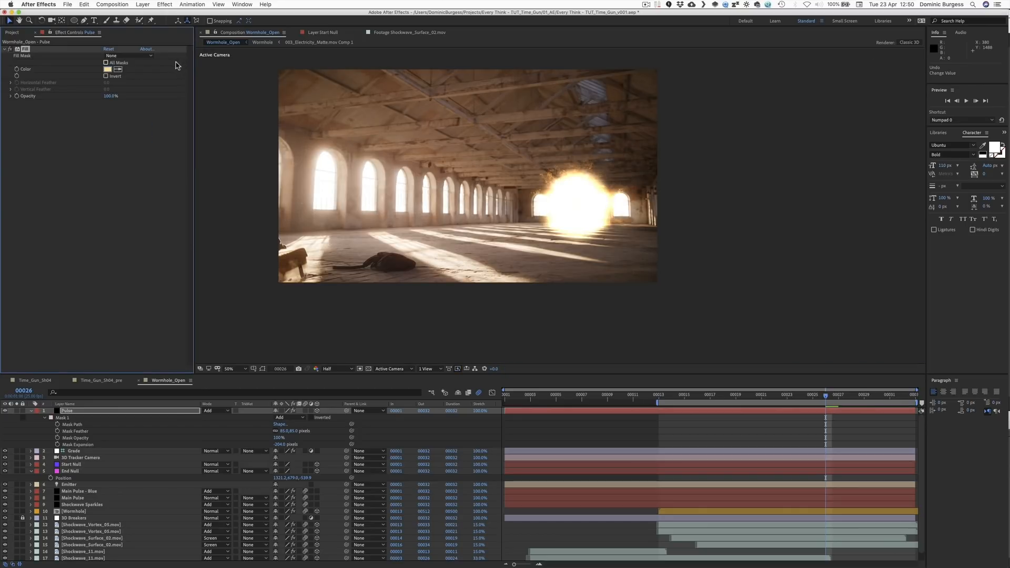
Step: Trim the start of the Pulse layer to frame 13 and check the frames that follow
key(t)
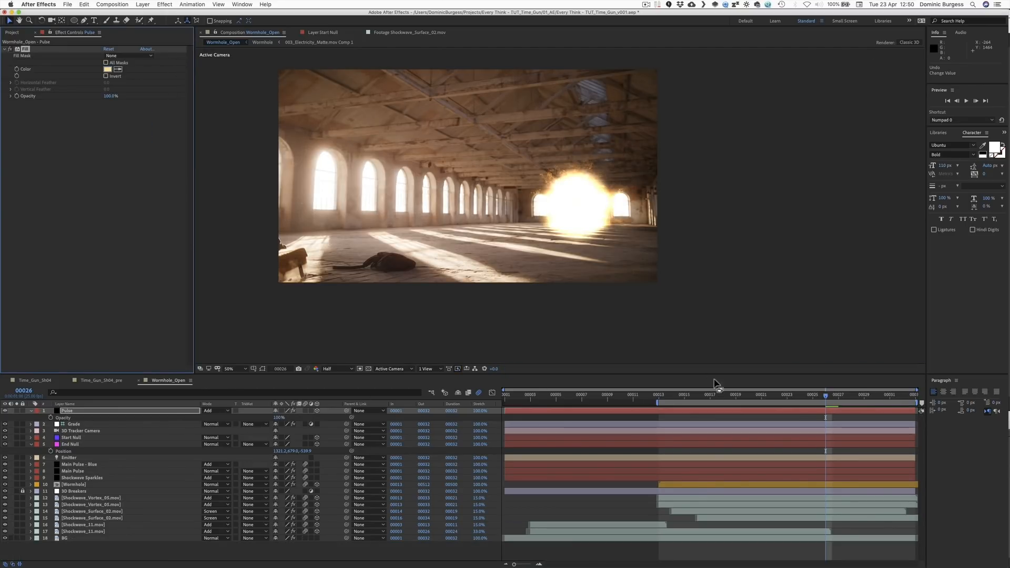
click(659, 393)
key(alt+bracketleft)
key(Page_Down)
key(Page_Down)
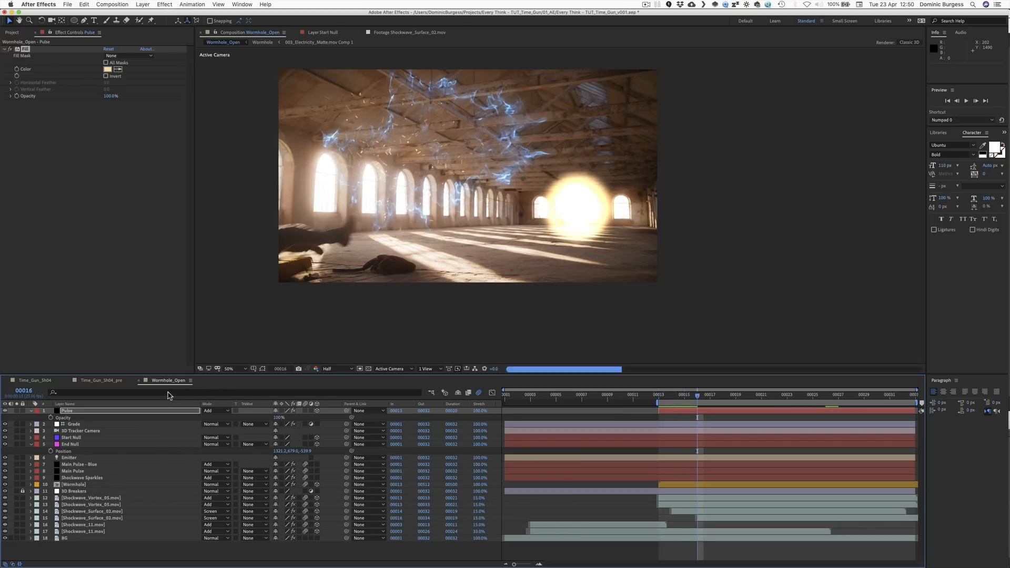
Step: Try parenting the Pulse layer to the Wormhole layer at frame 13, check the next frames, and undo the parenting
key(Page_Up)
key(Page_Up)
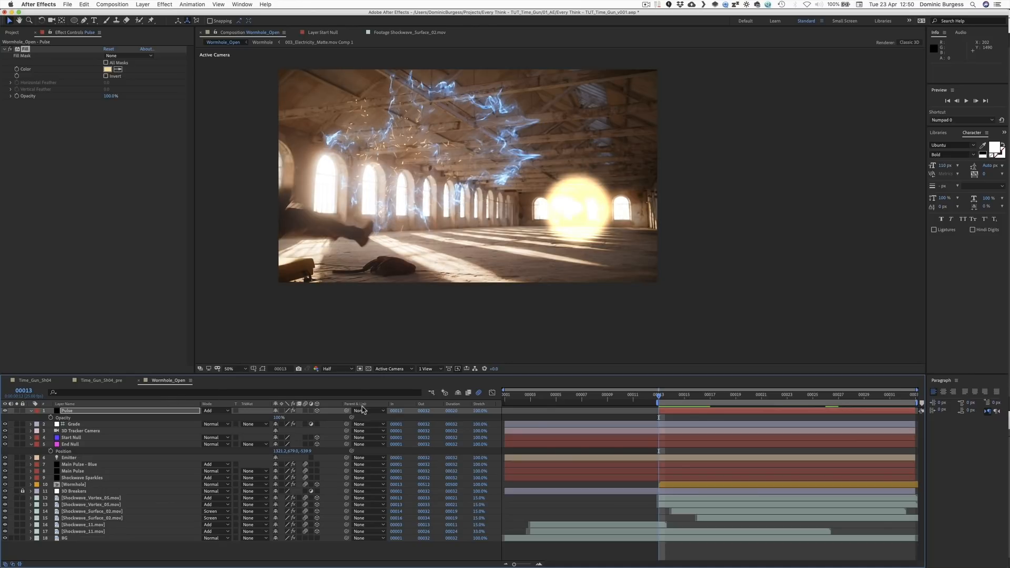
drag(346, 410, 111, 485)
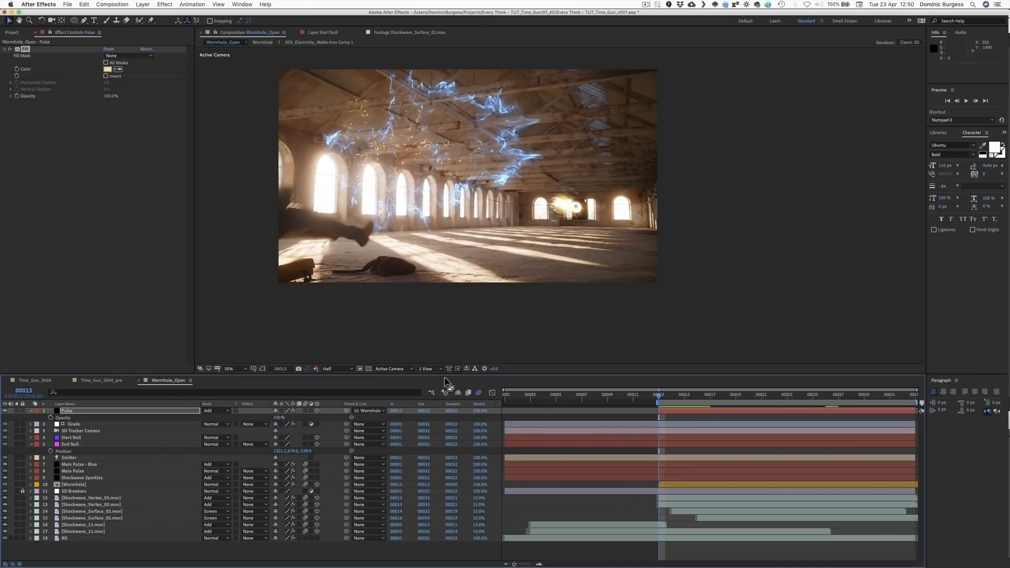
key(Page_Down)
key(Page_Down)
key(Page_Down)
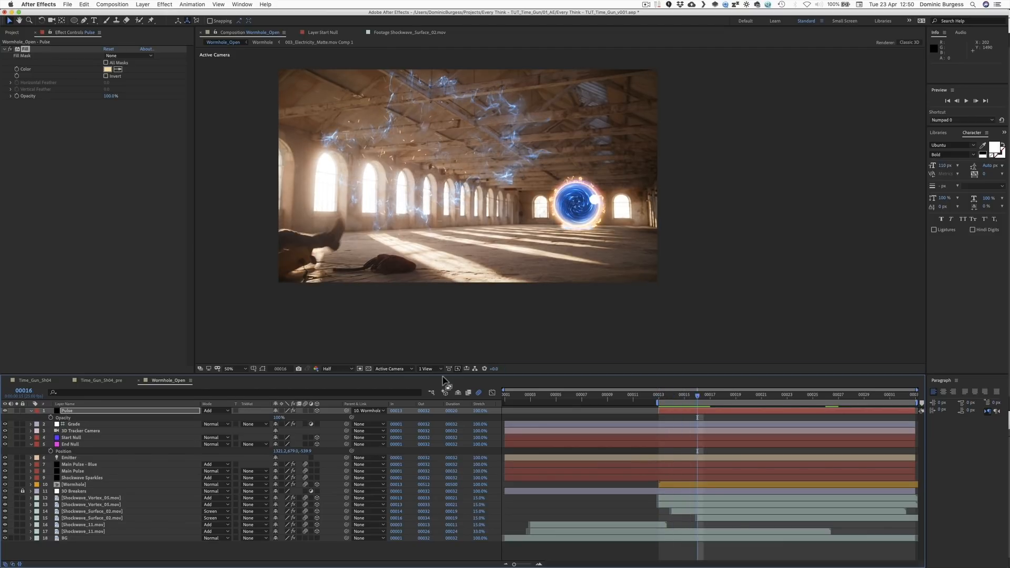
key(super+z)
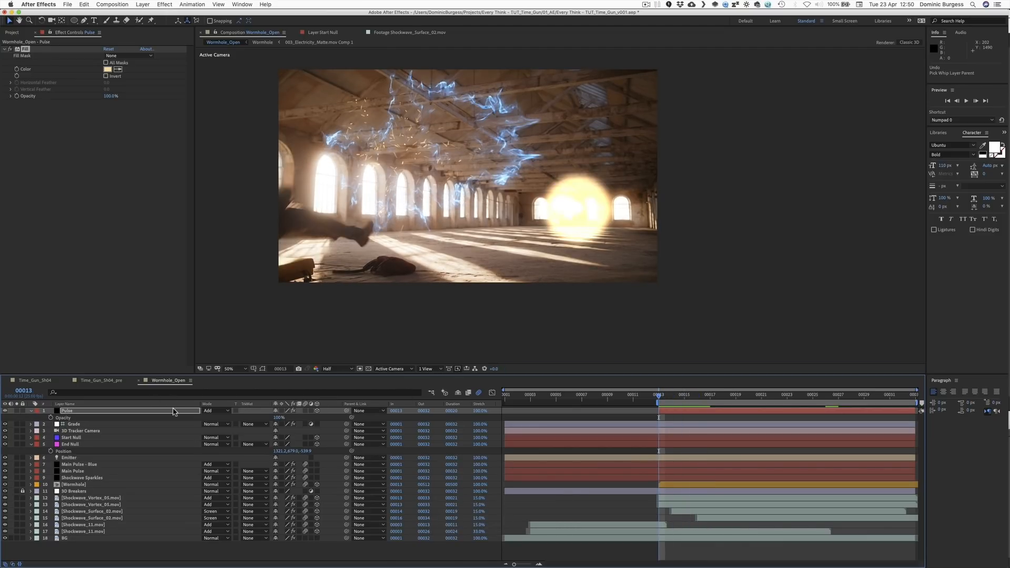
Step: Link the Pulse layer's Position to the Wormhole layer's Position with an expression and move Pulse directly above Wormhole
key(p)
click(74, 487)
key(super+z)
click(77, 487)
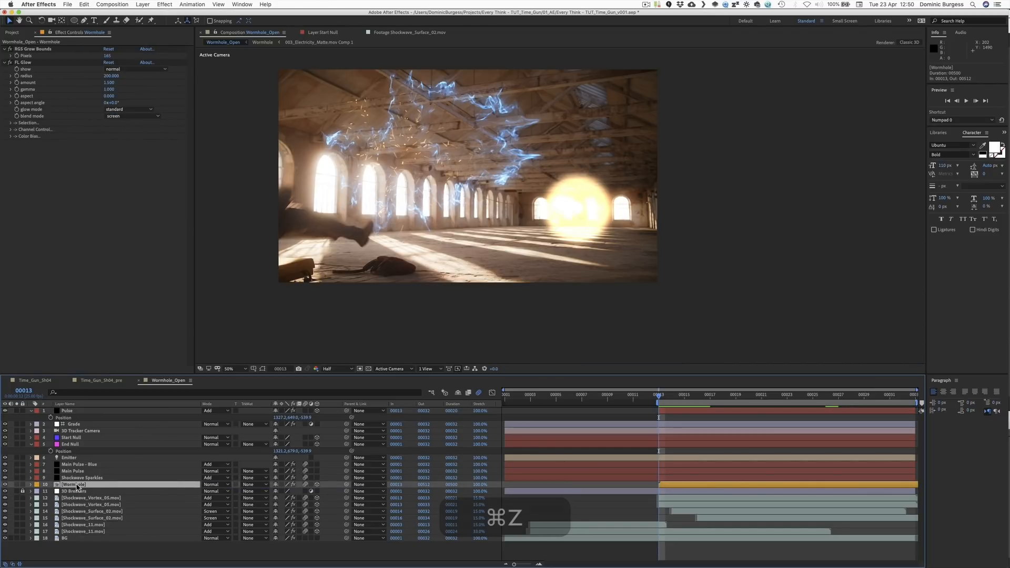
key(p)
key(alt+p)
alt+click(51, 417)
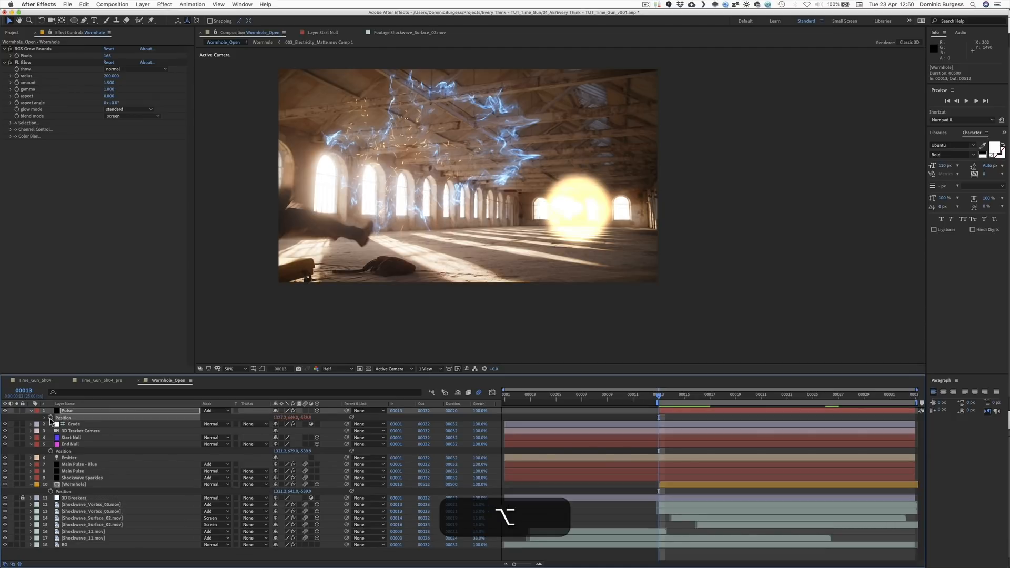
drag(296, 426, 112, 505)
click(83, 414)
drag(91, 414, 91, 491)
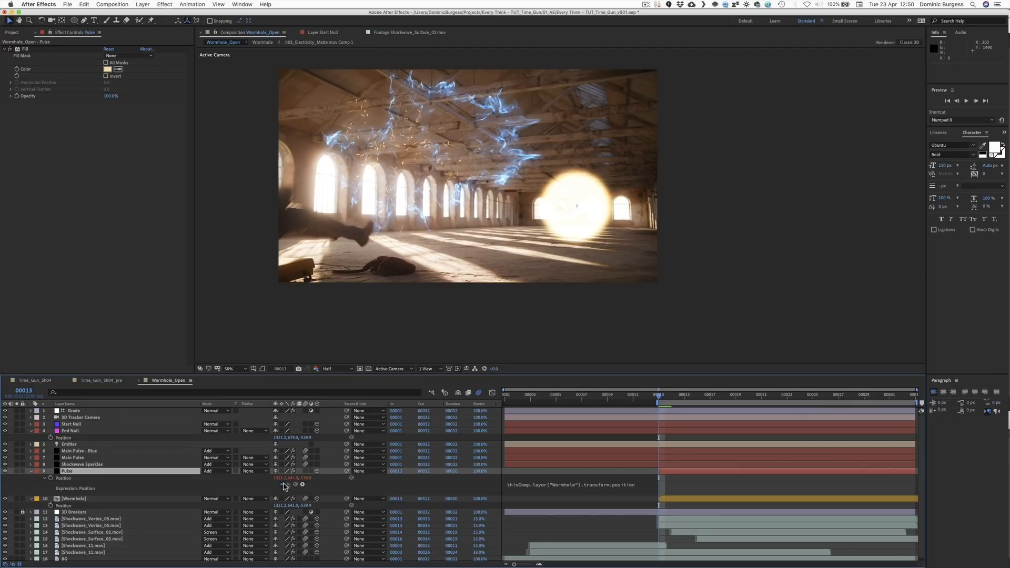
Step: Set the Pulse layer's Scale to 0% and scale it back up to 19% at frame 16
key(s)
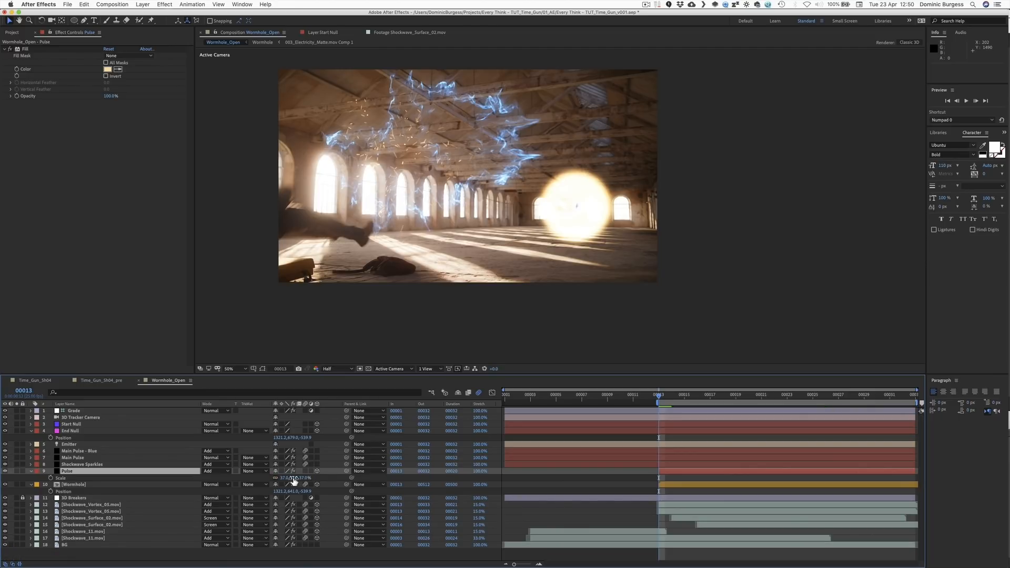
key(Return)
key(Page_Down)
key(Page_Down)
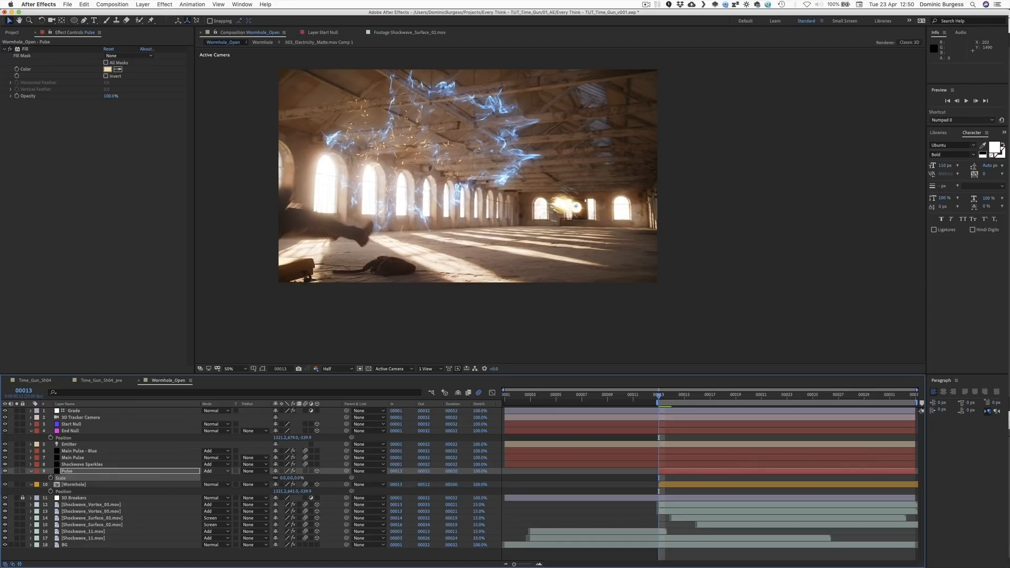
key(Page_Down)
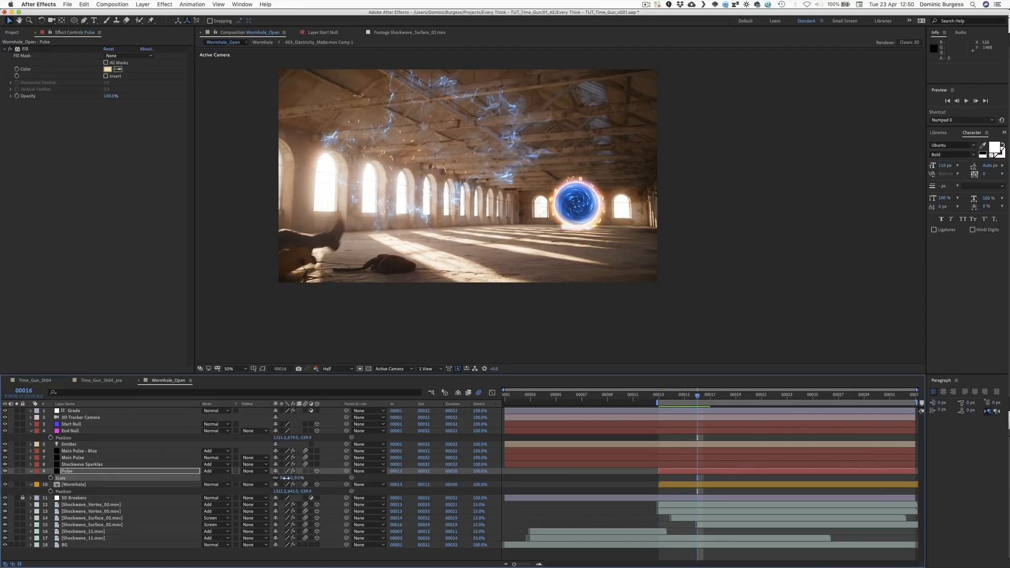
drag(287, 477, 285, 477)
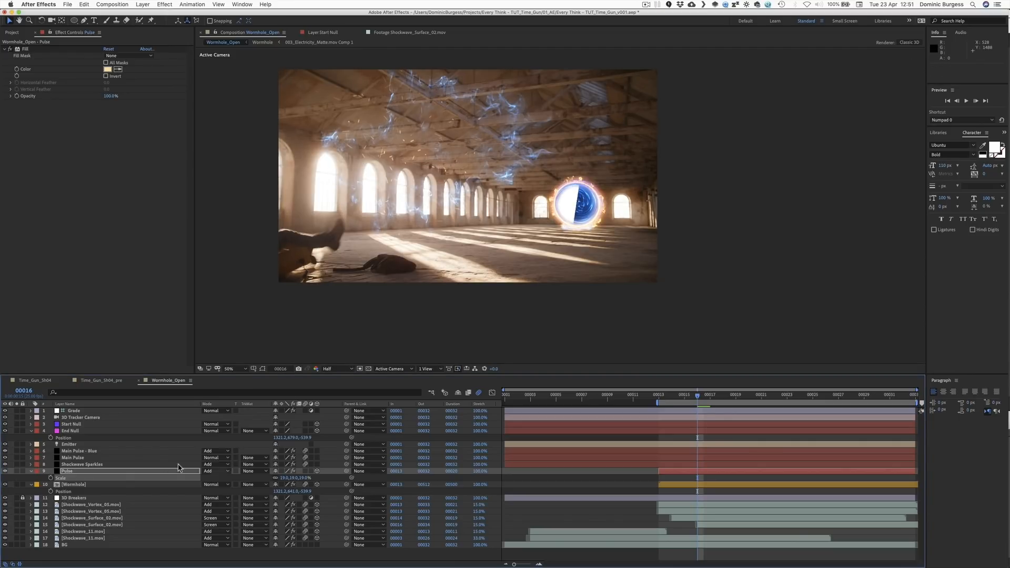
Step: Duplicate the 3D Breakers layer and lock the copy in place between the Pulse and Wormhole layers
click(88, 471)
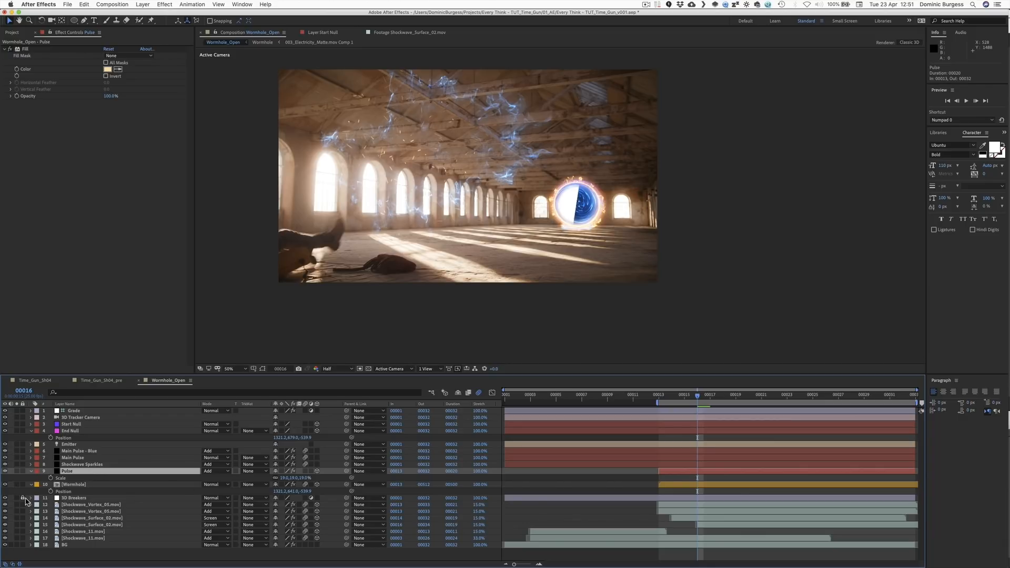
click(67, 499)
key(ctrl+d)
drag(71, 499, 40, 488)
click(22, 484)
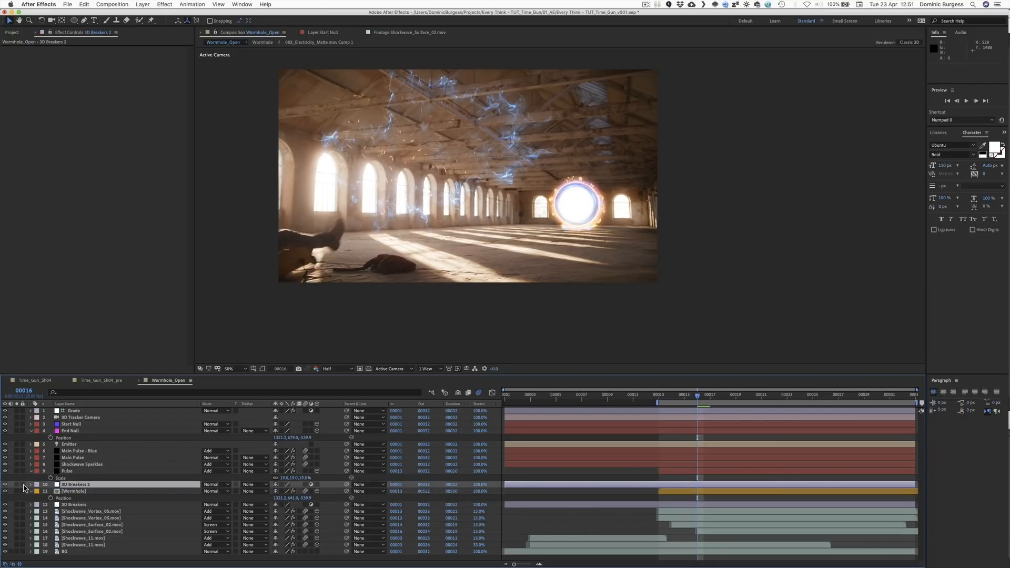
Step: Enlarge the Pulse layer to a Scale of 26% so that it covers the wormhole portal
click(72, 470)
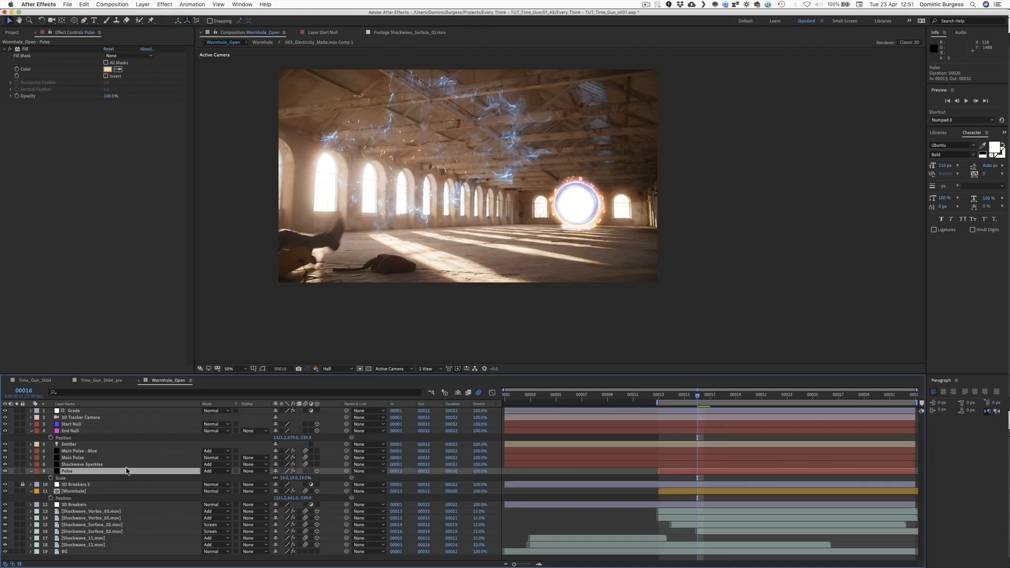
click(284, 479)
text(22)
key(Return)
key(Up)
key(Up)
key(Return)
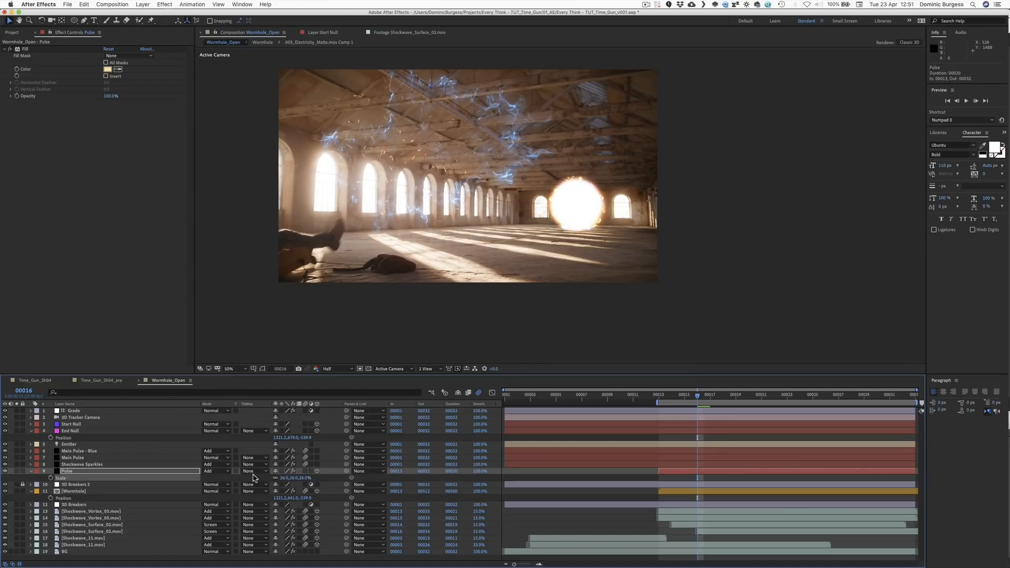
Step: Keyframe the Pulse layer's Scale from 0% at frame 13 to 26% at frame 18
click(51, 478)
key(i)
click(285, 478)
text(0)
key(Return)
key(Page_Down)
key(Page_Down)
key(Page_Down)
drag(697, 478, 723, 479)
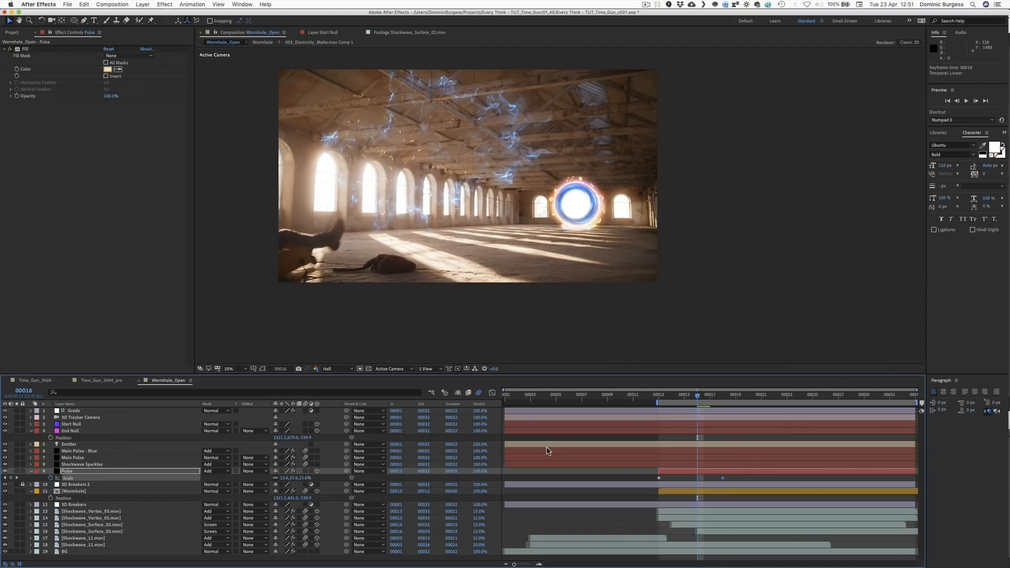
Step: Easy-ease the Pulse layer's frame 18 Scale keyframe with a longer incoming influence and preview the animation
key(F9)
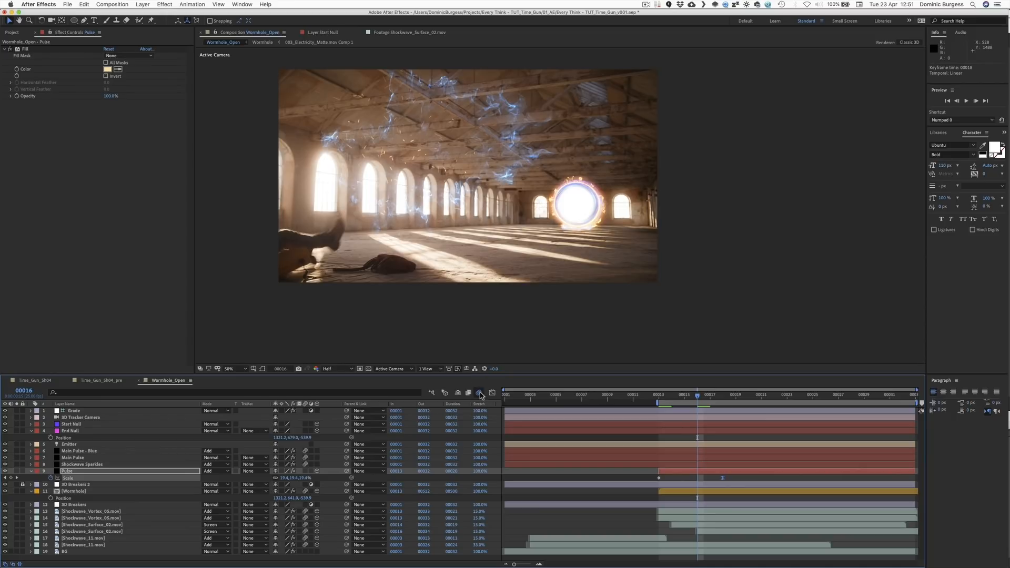
click(491, 392)
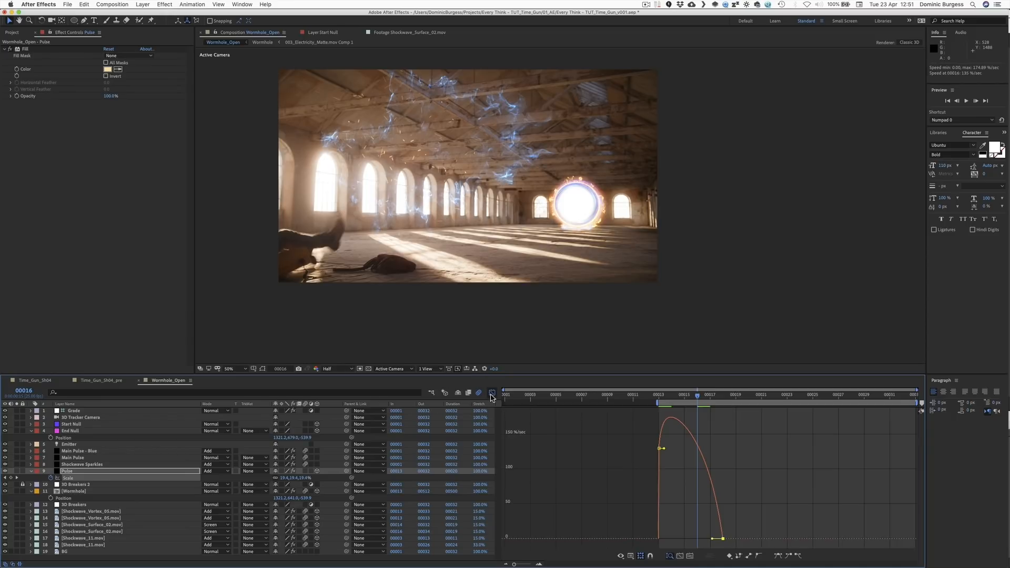
drag(708, 537, 696, 538)
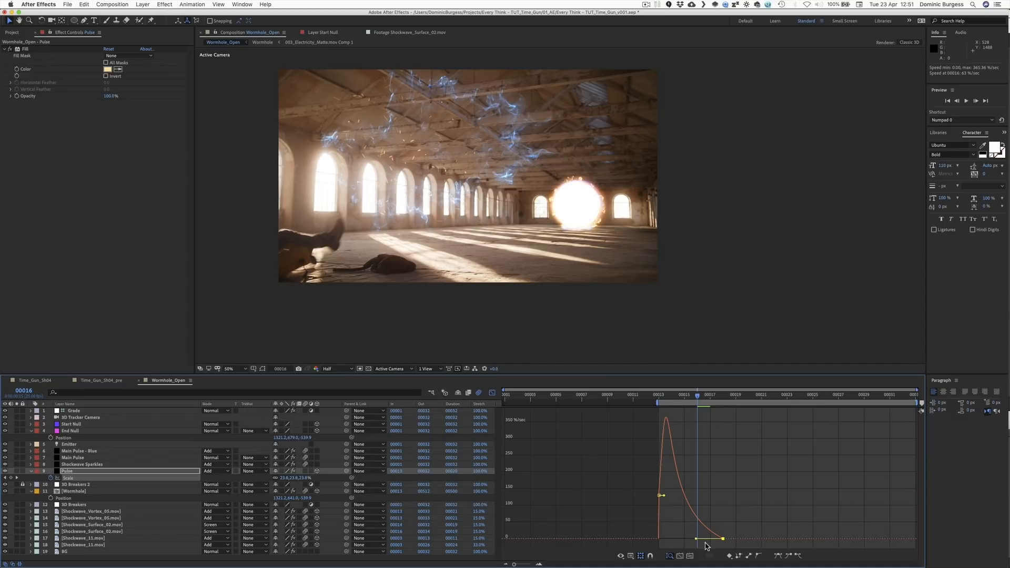
click(492, 392)
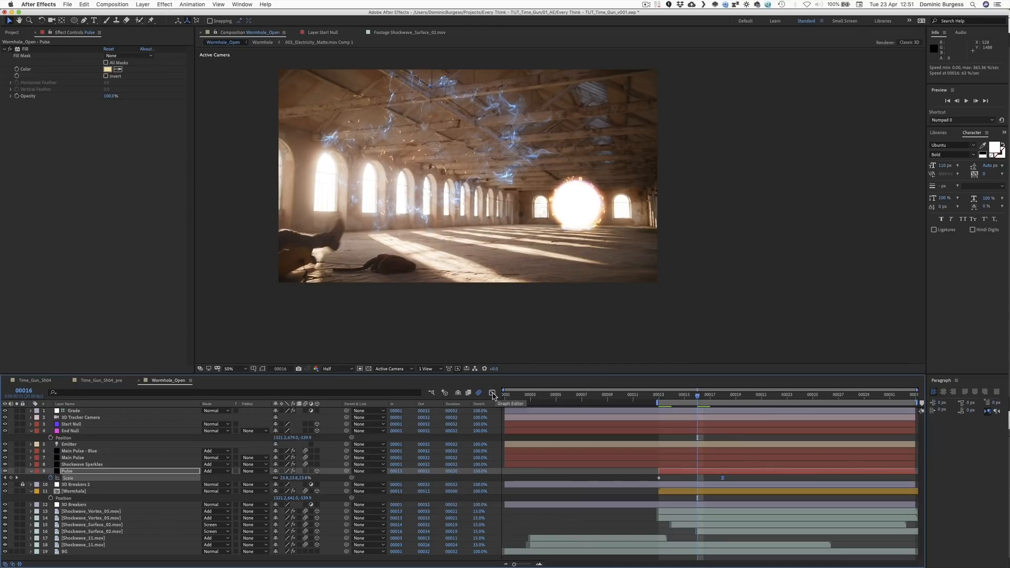
key(space)
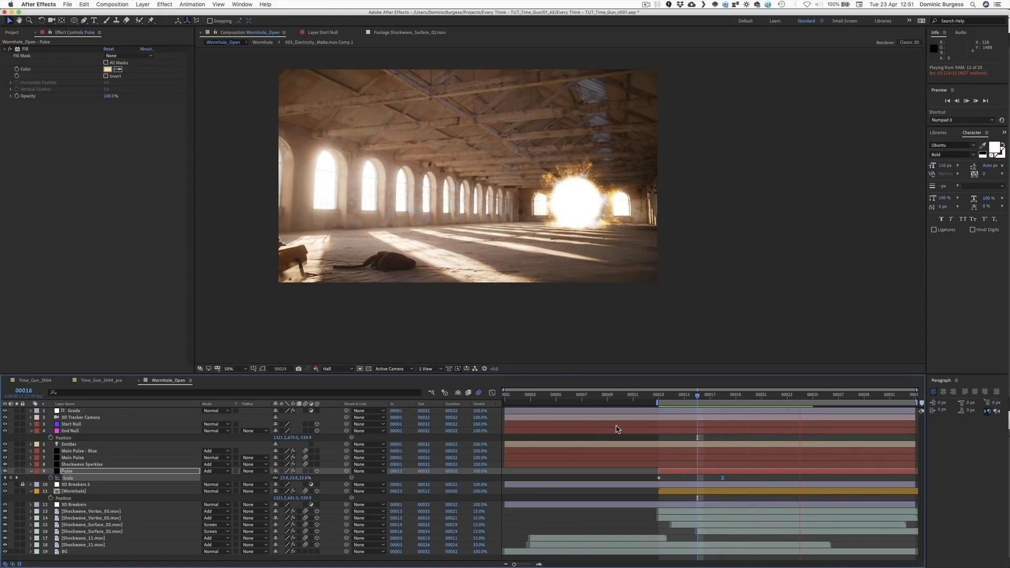
key(space)
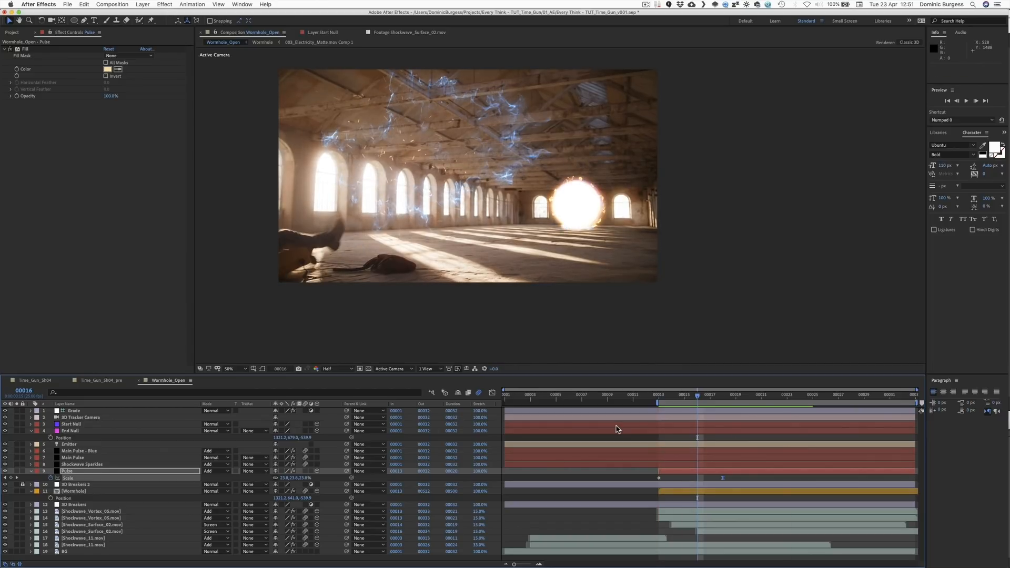
Step: Keyframe the Pulse layer's Opacity from 100% at frame 18 to 0% at frame 22
key(shift+t)
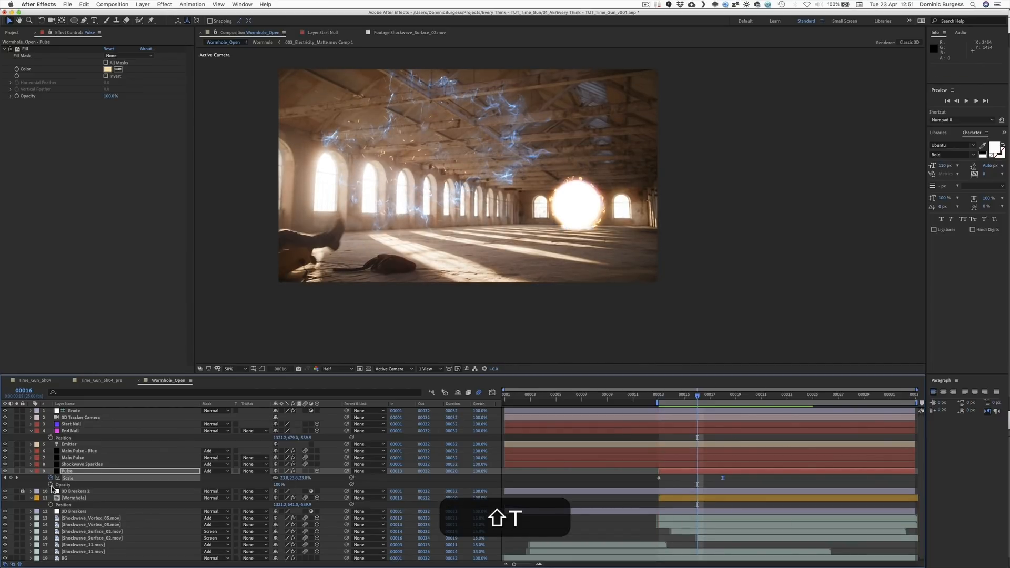
click(50, 484)
drag(700, 485, 734, 469)
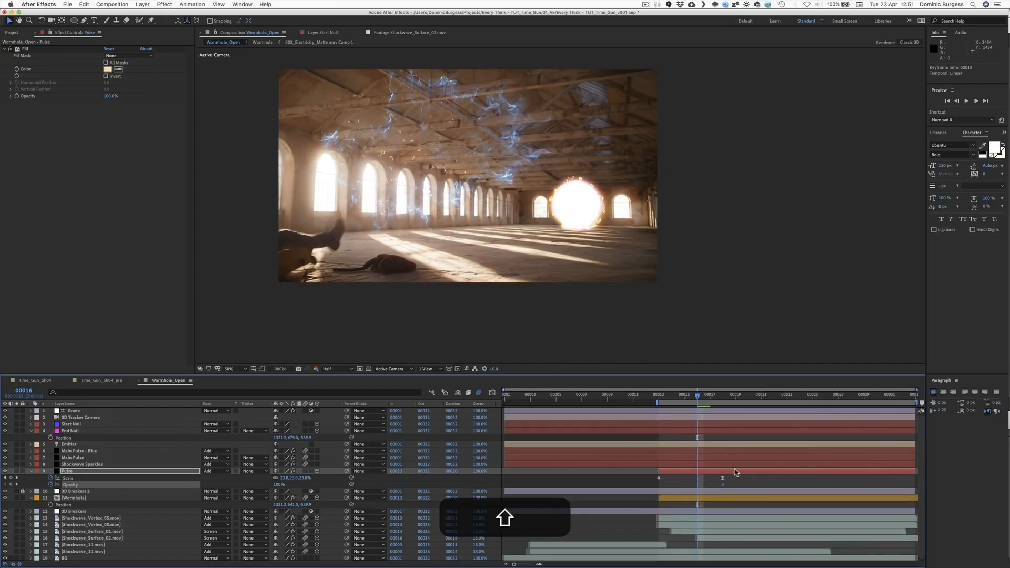
key(space)
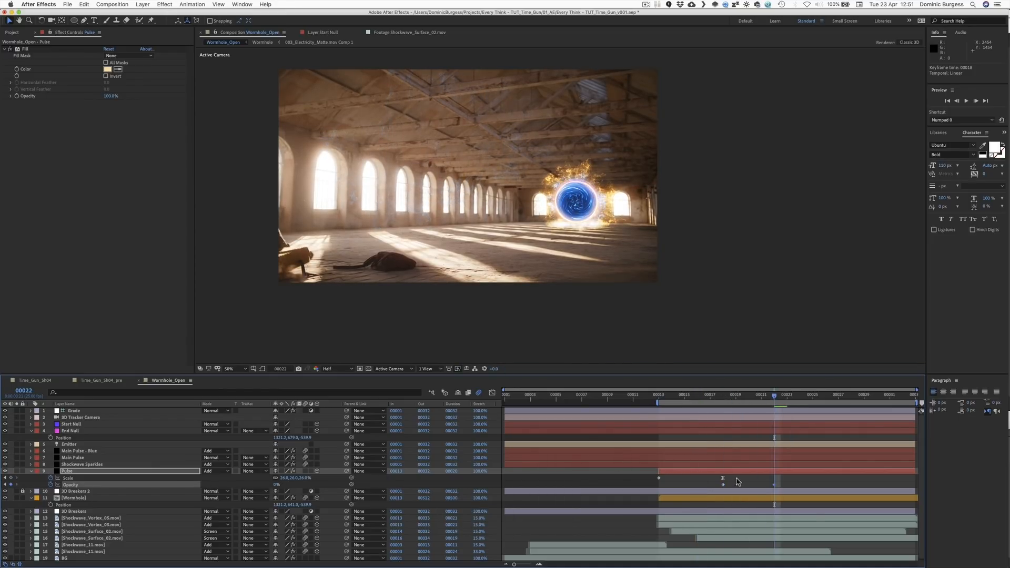
Step: Start the Pulse layer's Opacity fade at frame 17 and easy-ease its frame 22 keyframe with a longer incoming influence
click(793, 483)
key(F9)
click(492, 393)
drag(768, 418, 745, 417)
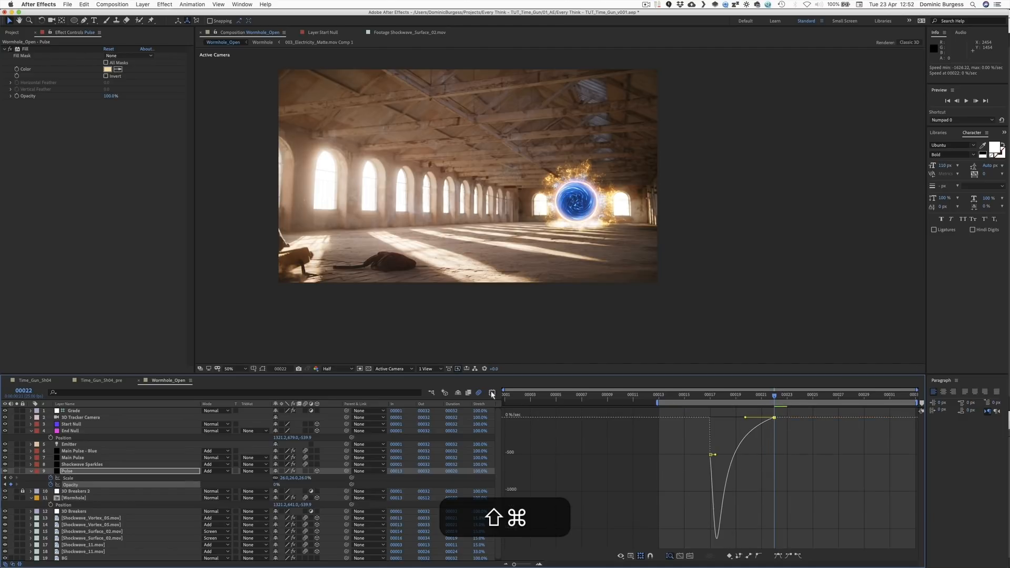
click(492, 394)
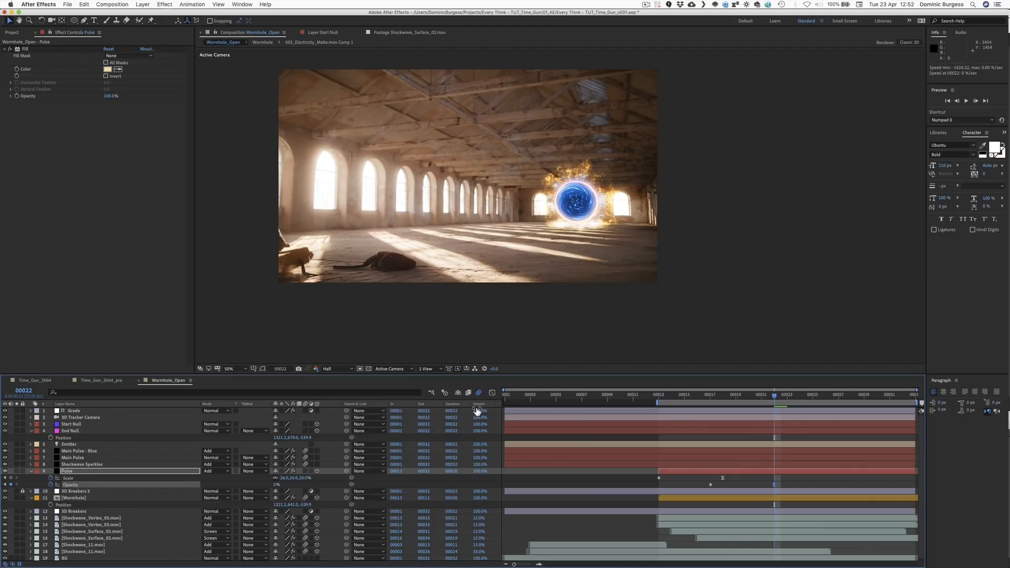
key(KP_0)
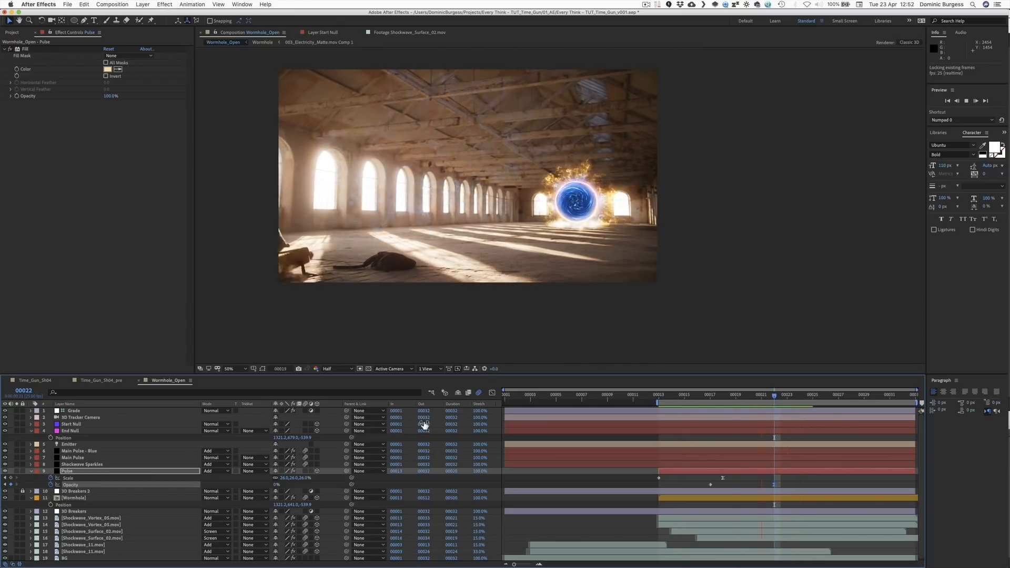
Step: Retime the Pulse layer's Opacity fade to run from frame 15 to frame 26
key(KP_0)
drag(782, 487, 833, 486)
key(KP_0)
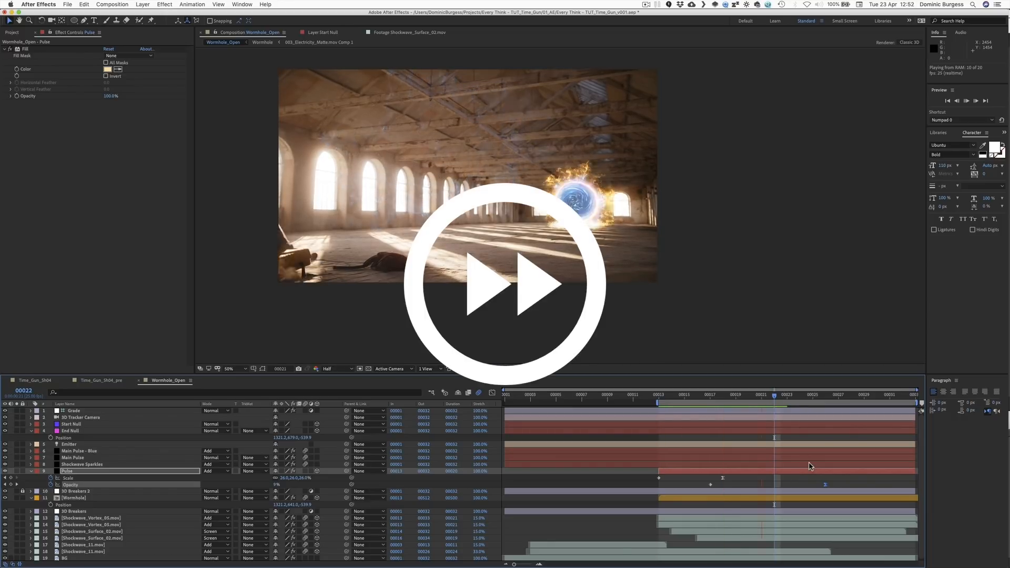
drag(710, 485, 684, 484)
Step: Add a 35% Scale keyframe to the Pulse layer at frame 24 and preview the animation
key(Page_Down)
key(Page_Down)
click(284, 478)
text(35)
key(Return)
key(KP_0)
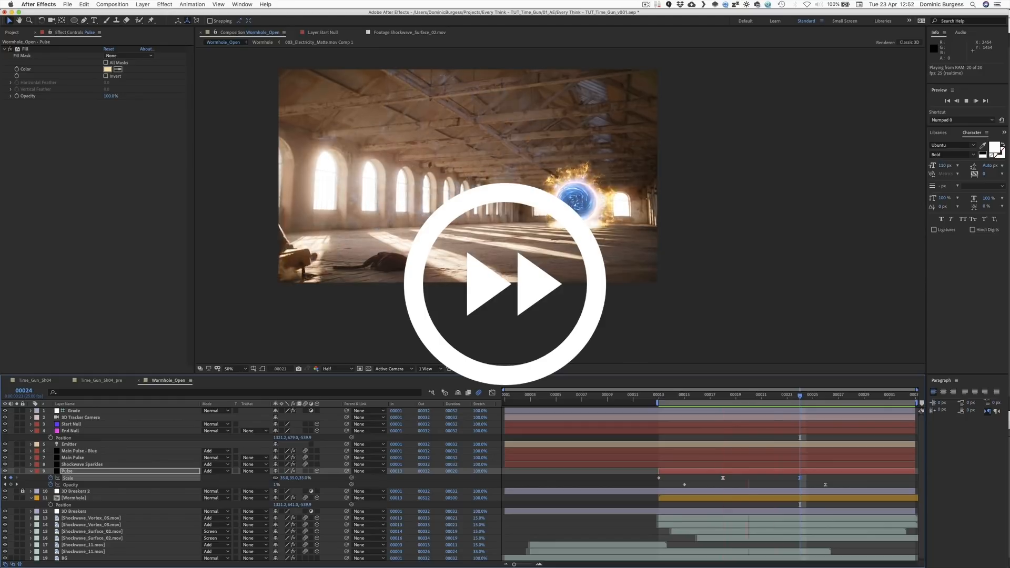
key(space)
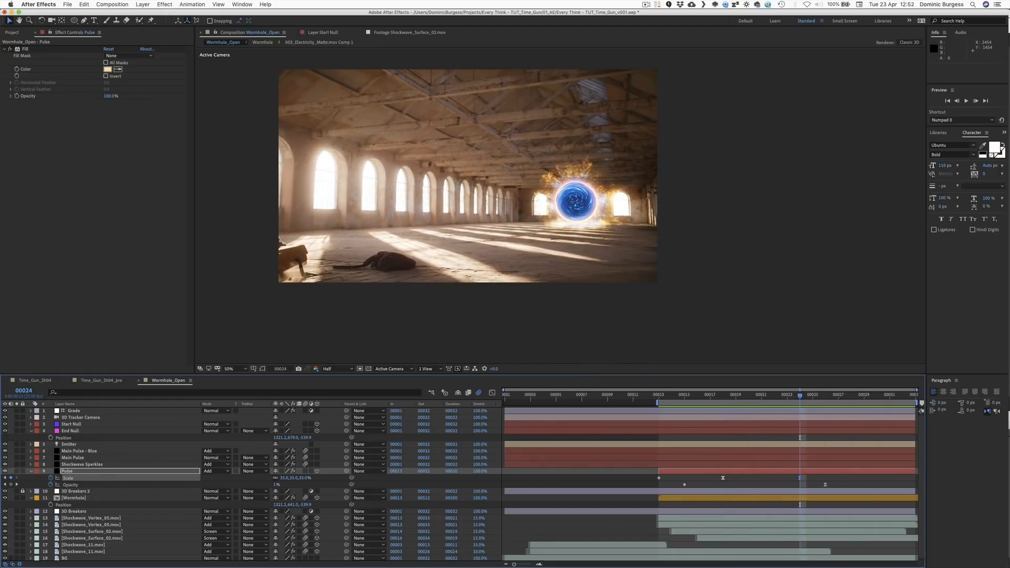
Step: Examine the pulse around frame 18 in the Time_Gun_Sh04 composition, and return to Wormhole_Open
click(47, 382)
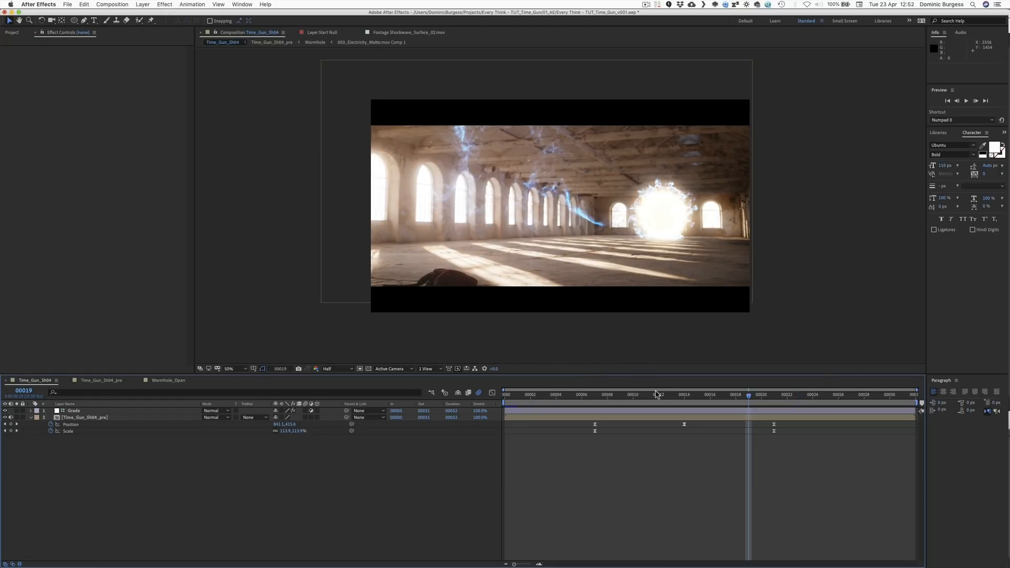
mouse_move(751, 400)
mouse_down()
mouse_move(771, 398)
mouse_move(735, 397)
mouse_move(802, 403)
mouse_move(736, 398)
mouse_up()
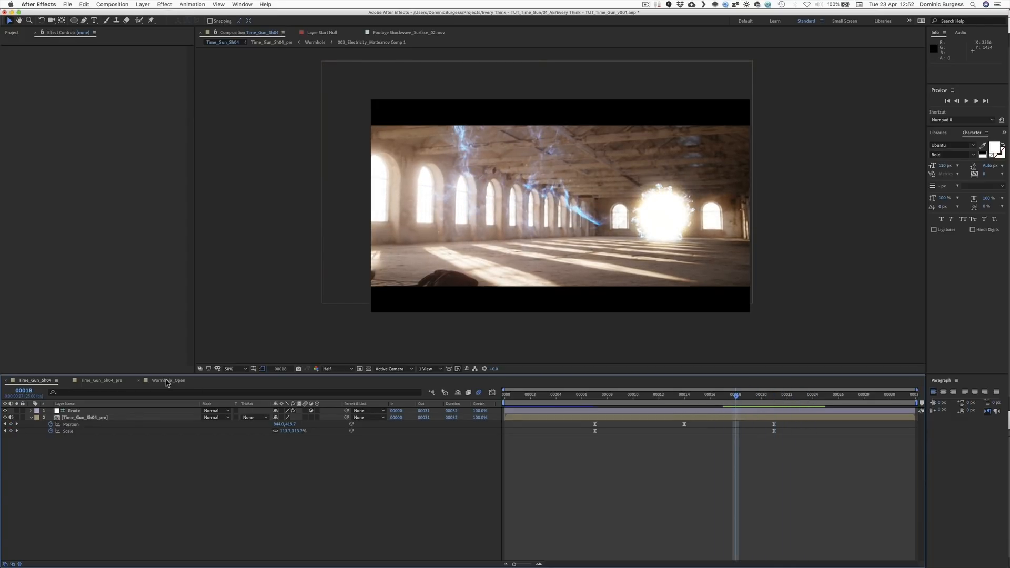
click(166, 381)
Step: Move both Shockwave_Vortex layers directly beneath the Pulse layer and preview the portal opening
drag(797, 399, 774, 398)
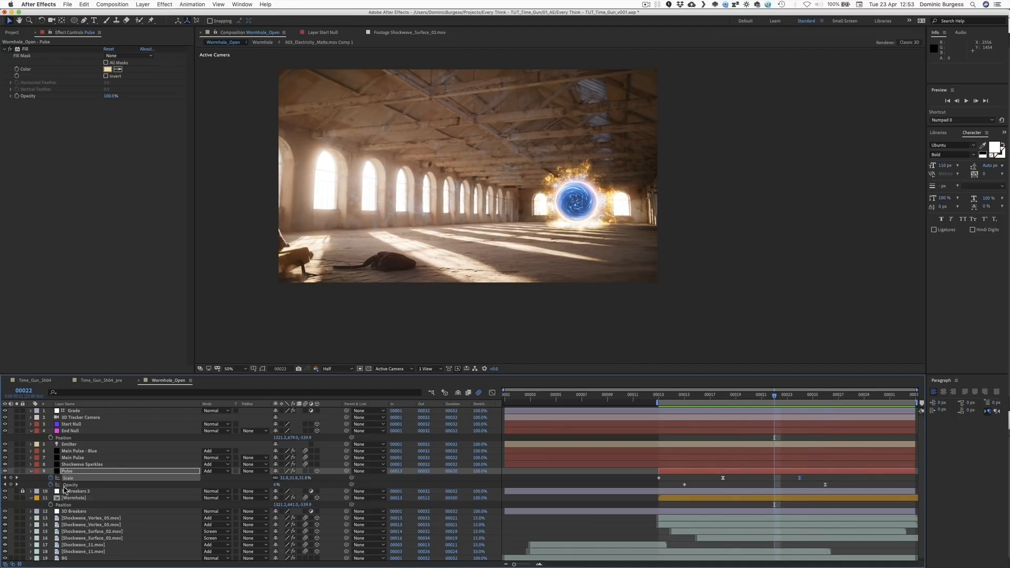
click(87, 520)
key(shift+super+h)
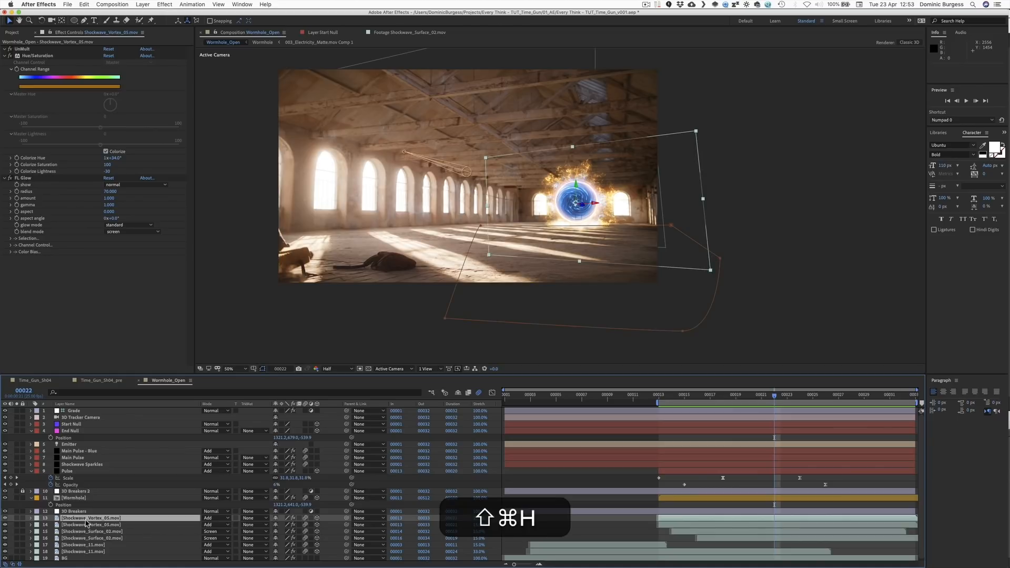
drag(23, 518, 83, 485)
click(71, 518)
shift+click(74, 525)
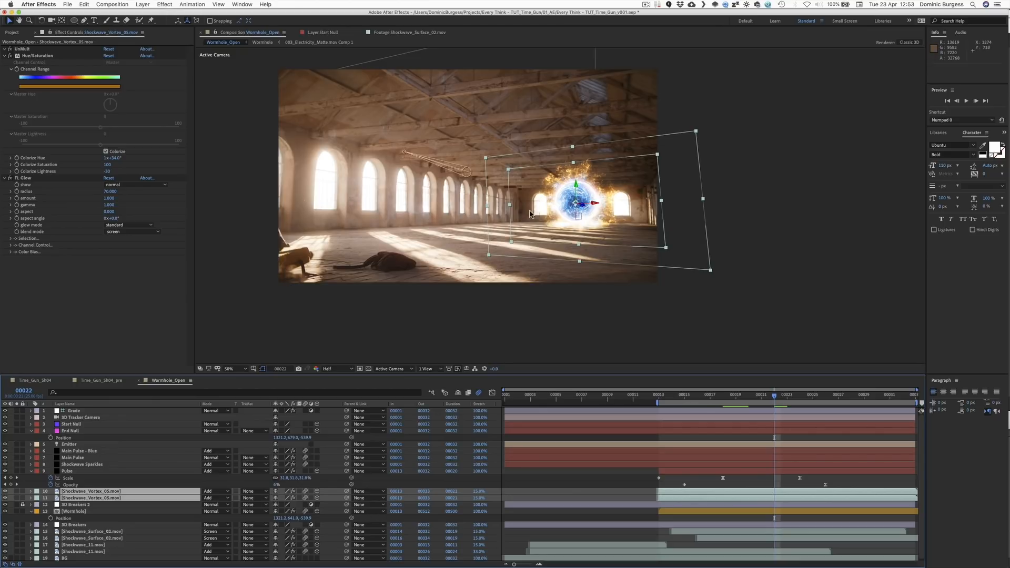
key(super+shift+0)
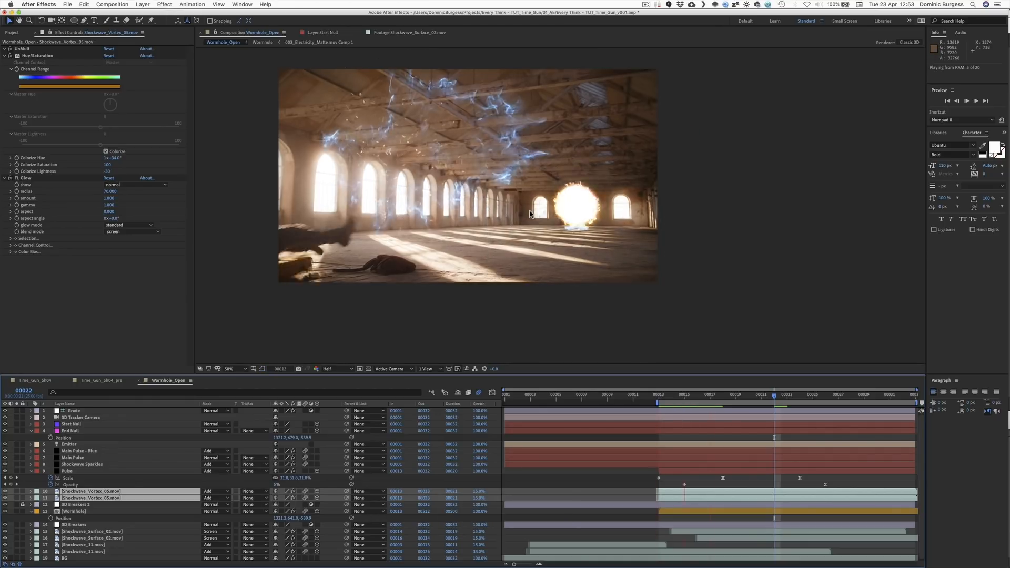
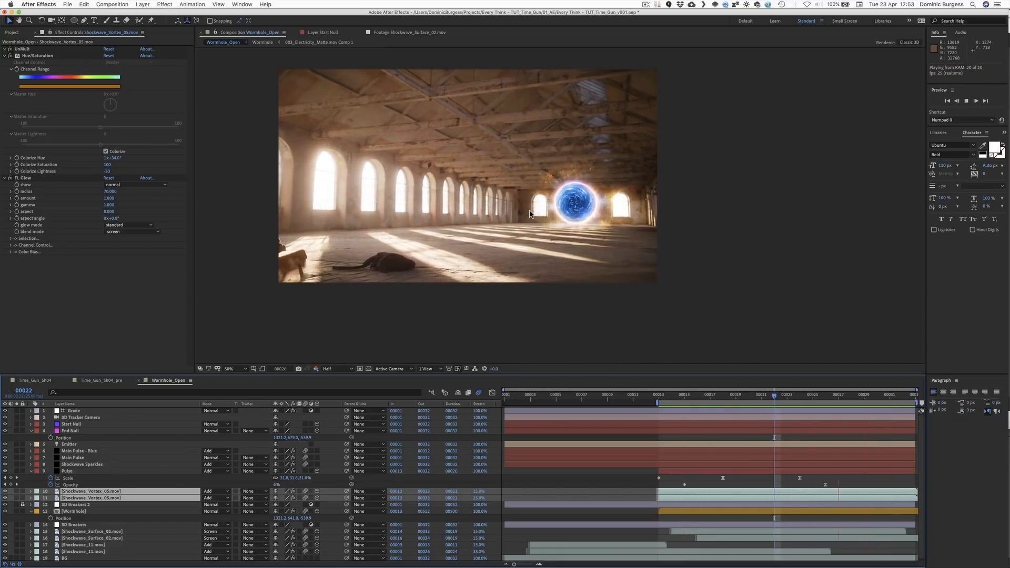
key(space)
Step: Extend the work area to frames 1–32 and collapse the properties of all layers
drag(697, 395, 558, 392)
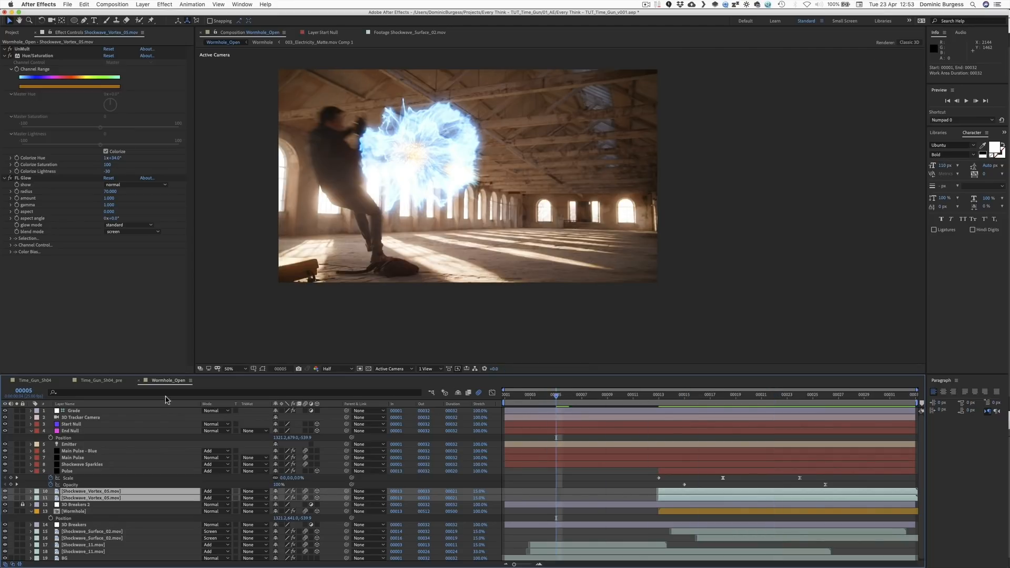
key(super+a)
click(31, 471)
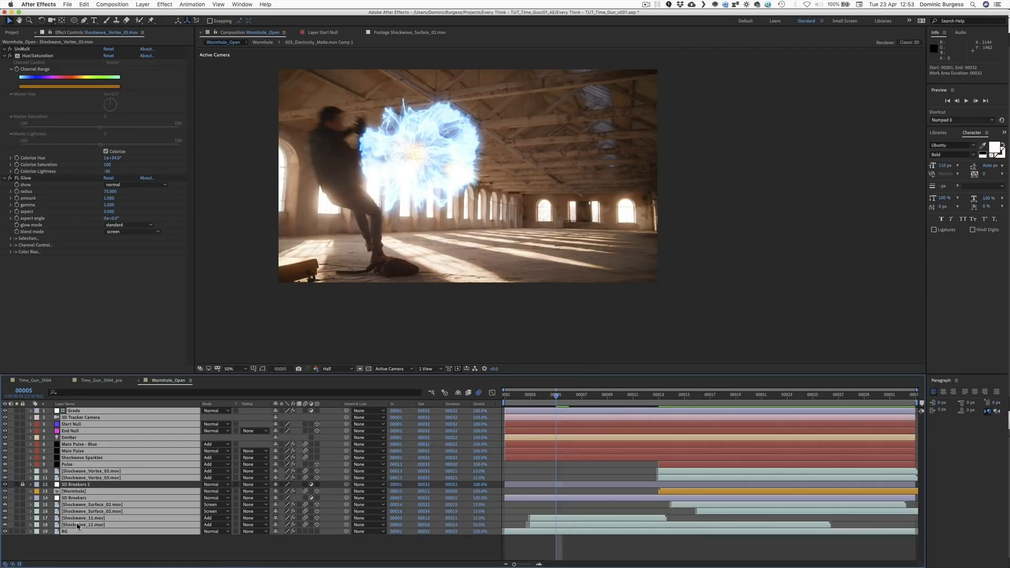
Step: Create a black solid matching the composition size
click(106, 544)
key(super+y)
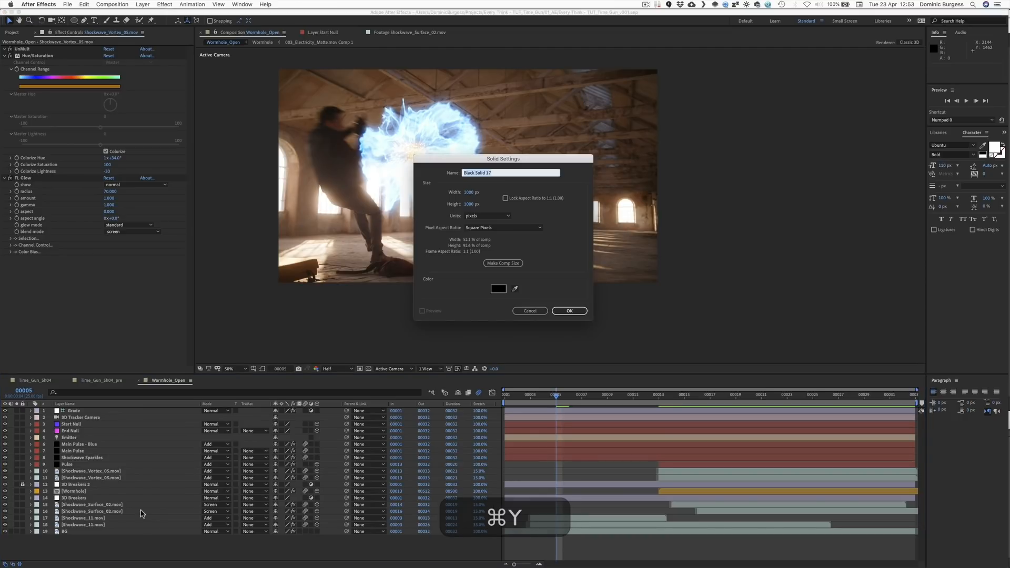
click(504, 263)
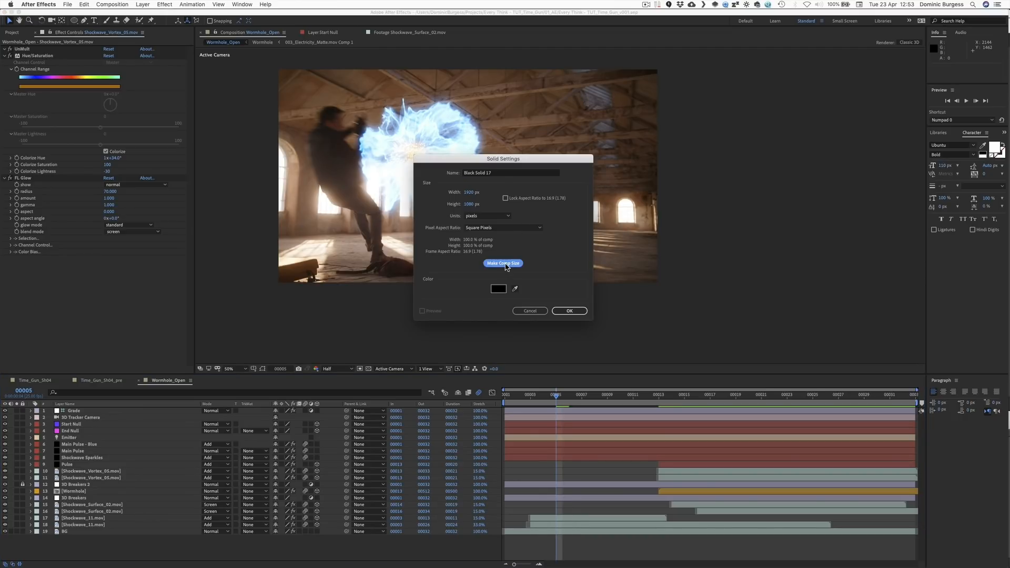
click(502, 174)
click(573, 311)
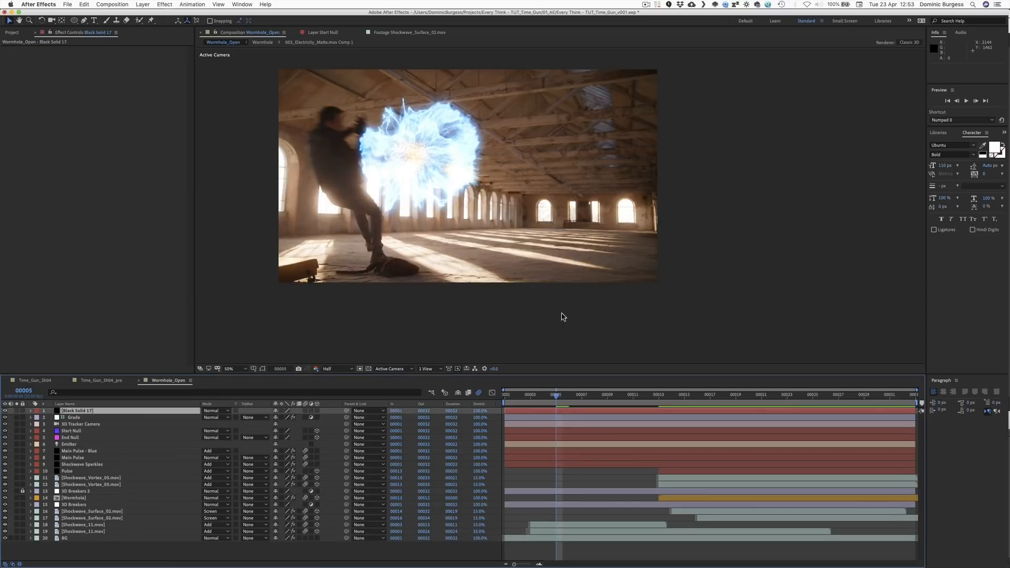
Step: Move the new solid between the Emitter and Main Pulse - Blue layers and rename it Flash
drag(87, 414, 76, 454)
key(Return)
text(Flash)
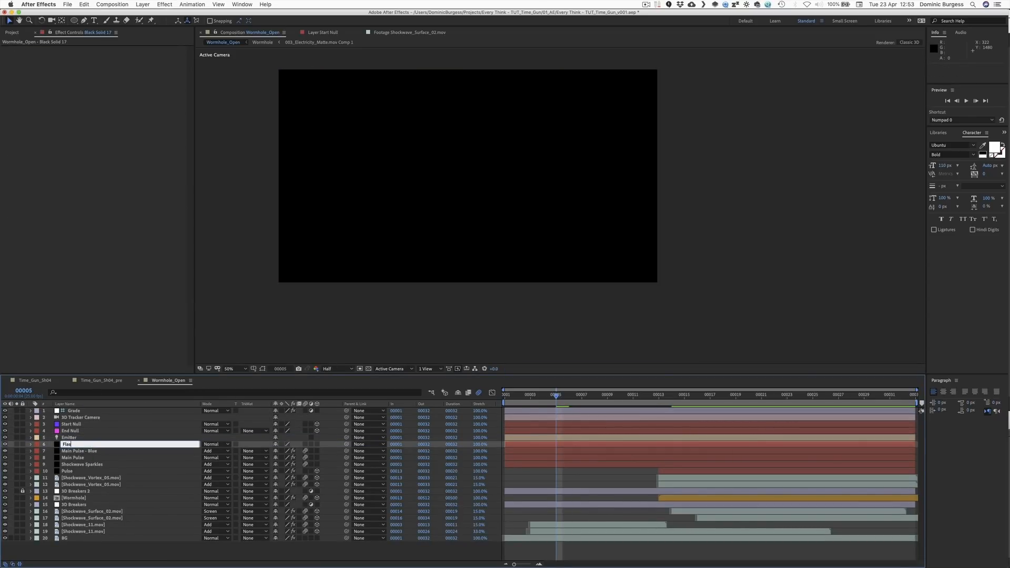
key(Return)
Step: Apply the Optical Flares effect to the Flash layer
key(ctrl+space)
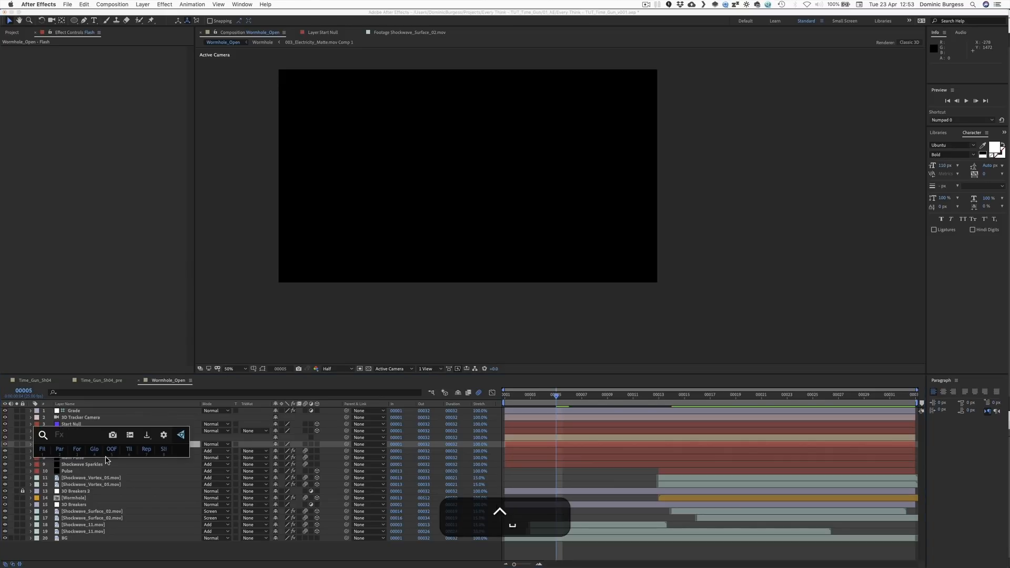
text(op)
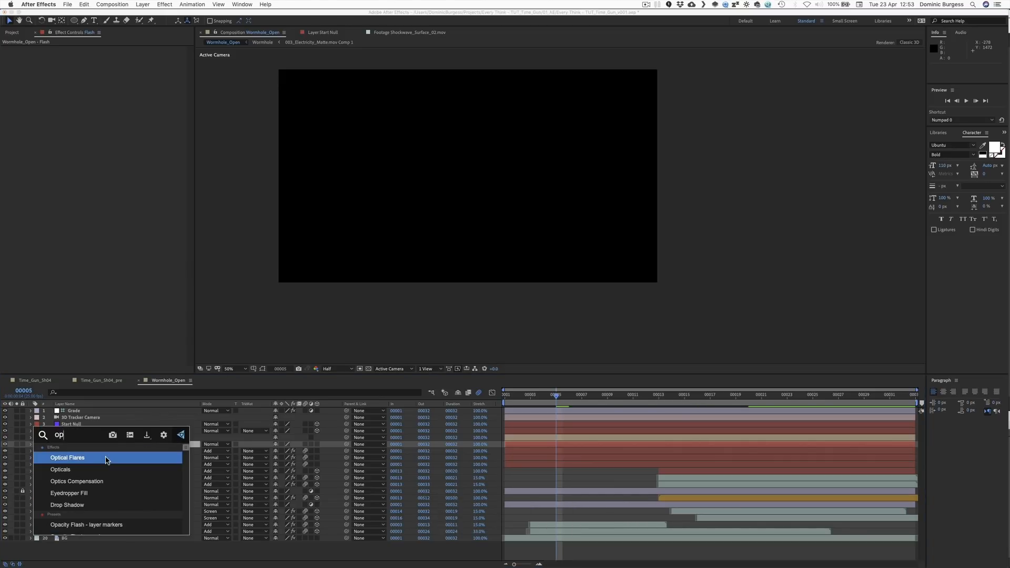
click(106, 460)
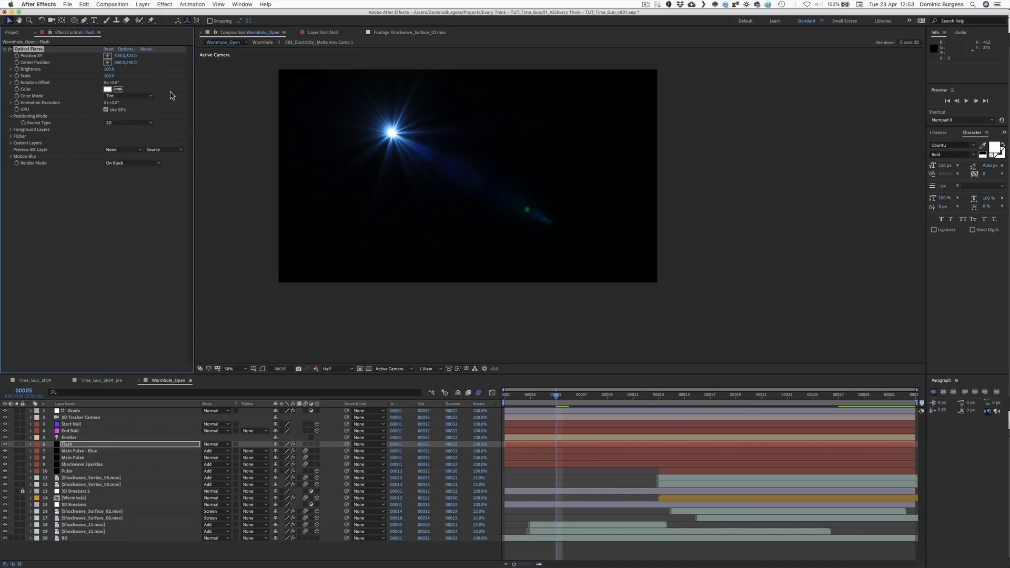
Step: Compare Arctic Circle and Sub Zero from the Pro Presets 2 collection, and load the Shine Colors preset for the flare
click(126, 50)
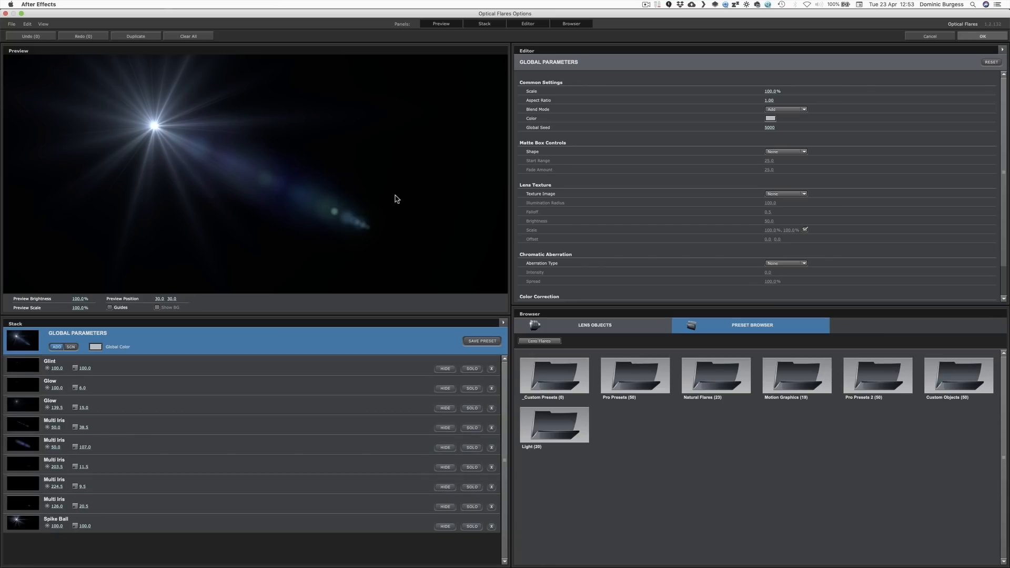
drag(206, 157, 351, 138)
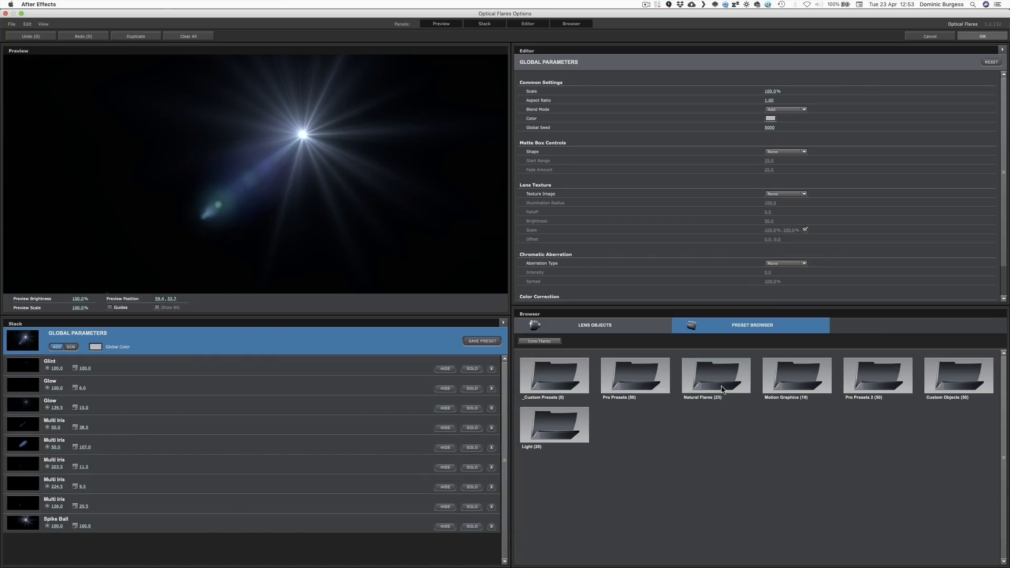
click(877, 380)
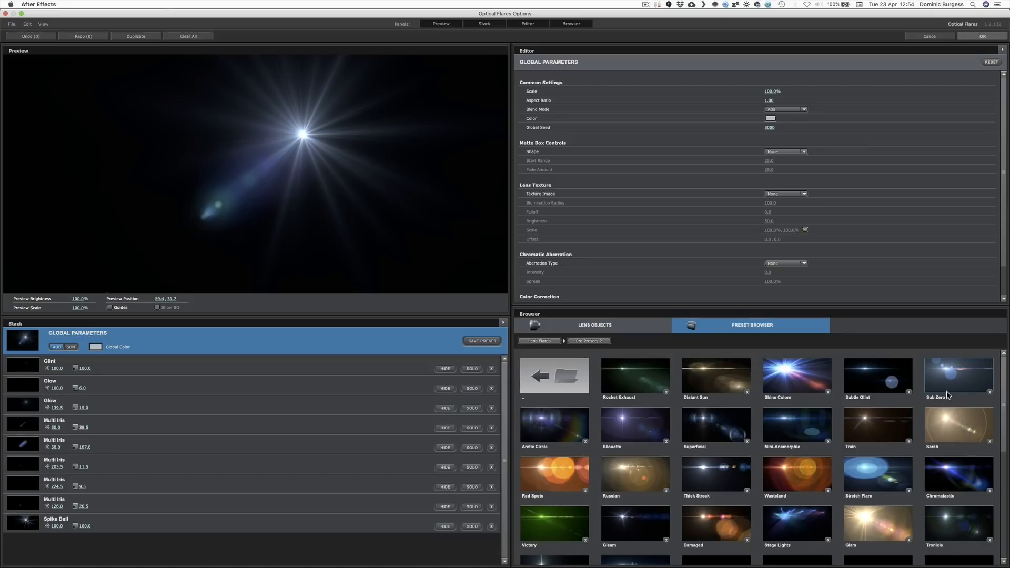
click(559, 426)
drag(373, 203, 223, 200)
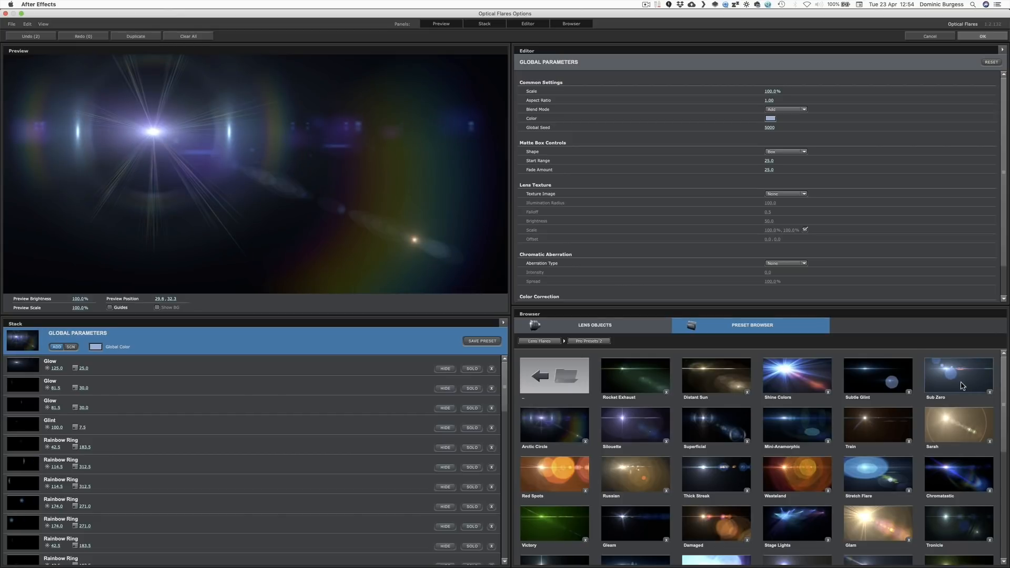
click(961, 386)
drag(189, 134, 157, 128)
click(799, 378)
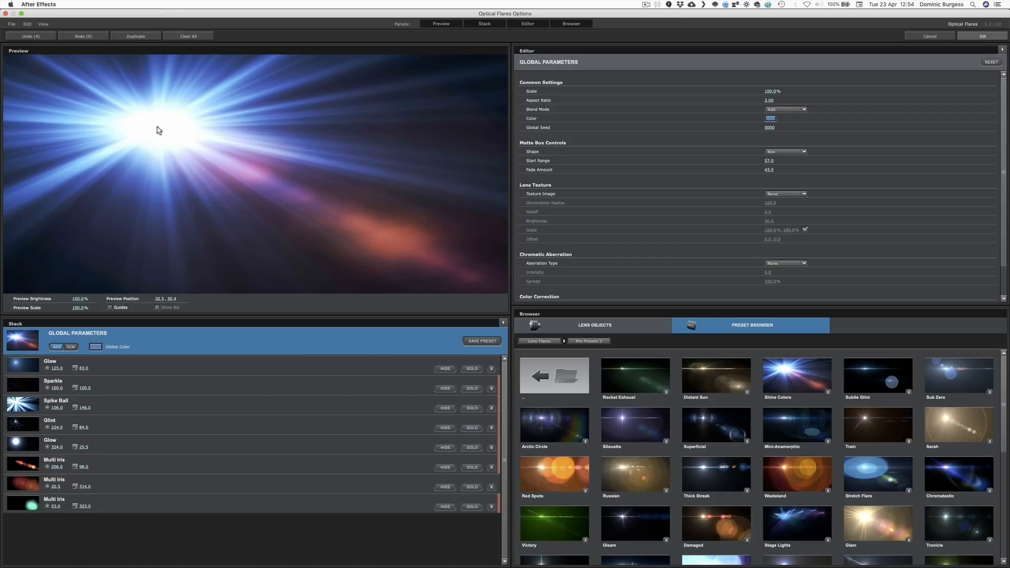
click(982, 36)
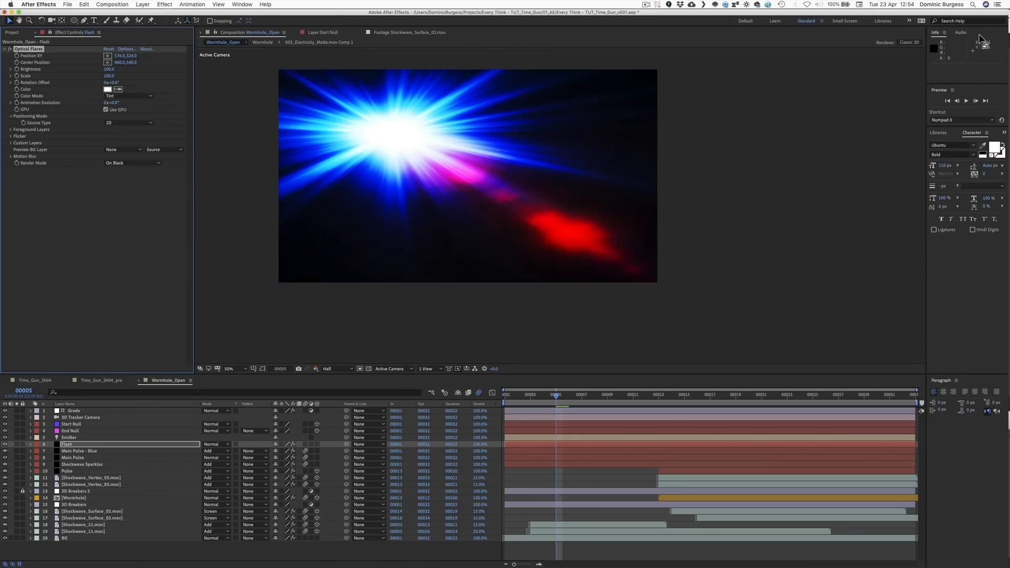
Step: Set the Flash layer's blending mode to Screen and position the flare over the blue energy burst, at about 652, 374
click(218, 445)
click(229, 347)
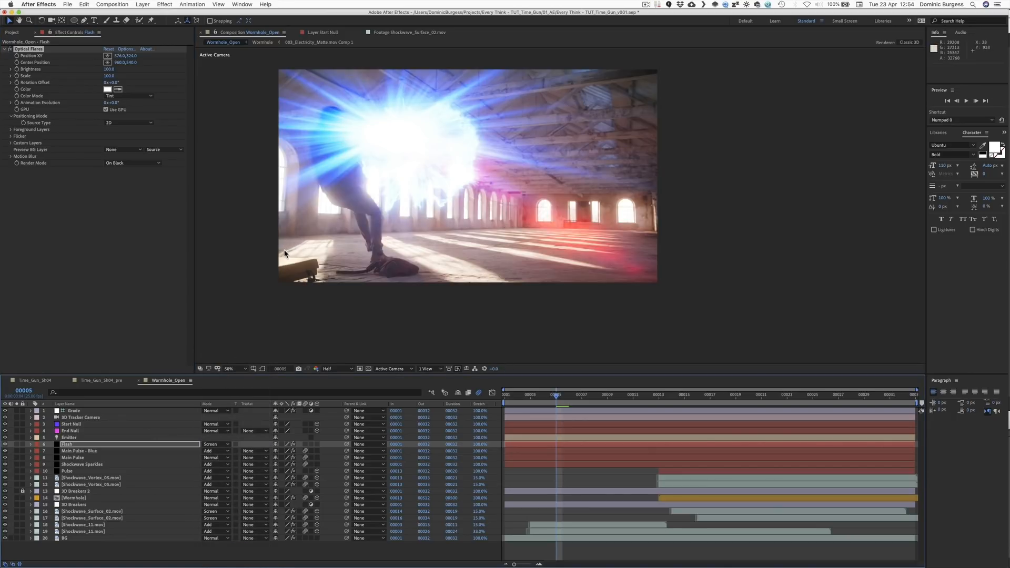
key(shift+cmd+h)
mouse_move(394, 136)
mouse_down()
mouse_move(419, 147)
mouse_move(407, 146)
mouse_up()
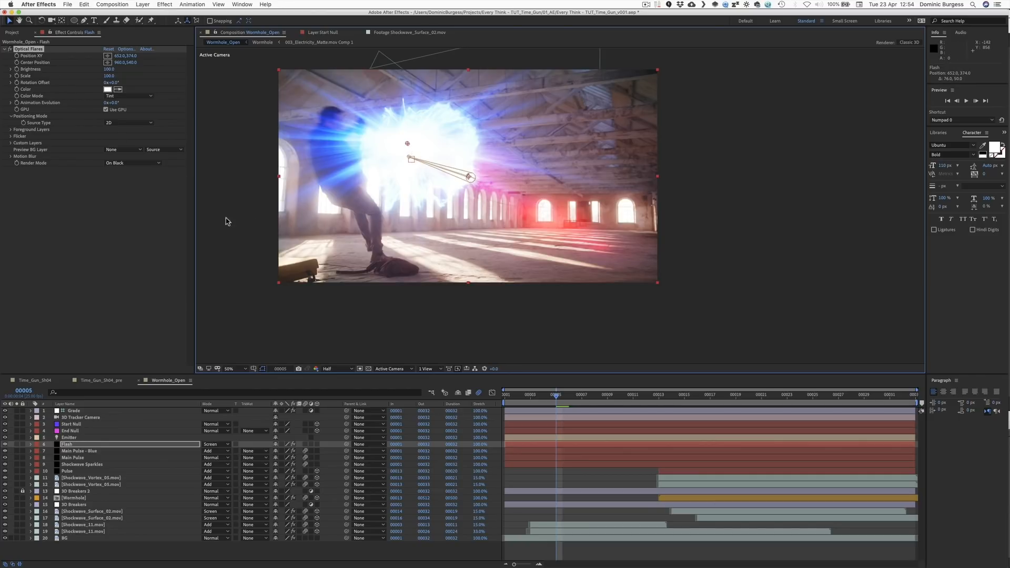
Step: Start keyframing the Flash layer's flare Brightness with 0 at frame 5 and add a 0 keyframe at frame 1
click(15, 72)
click(109, 70)
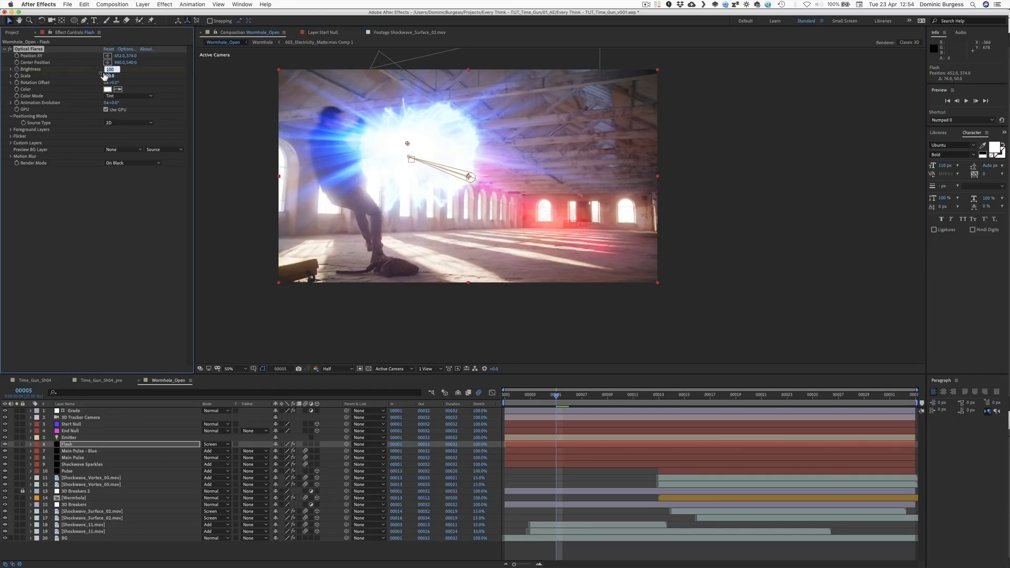
text(0)
key(Return)
key(Page_Up)
key(Page_Up)
key(Page_Up)
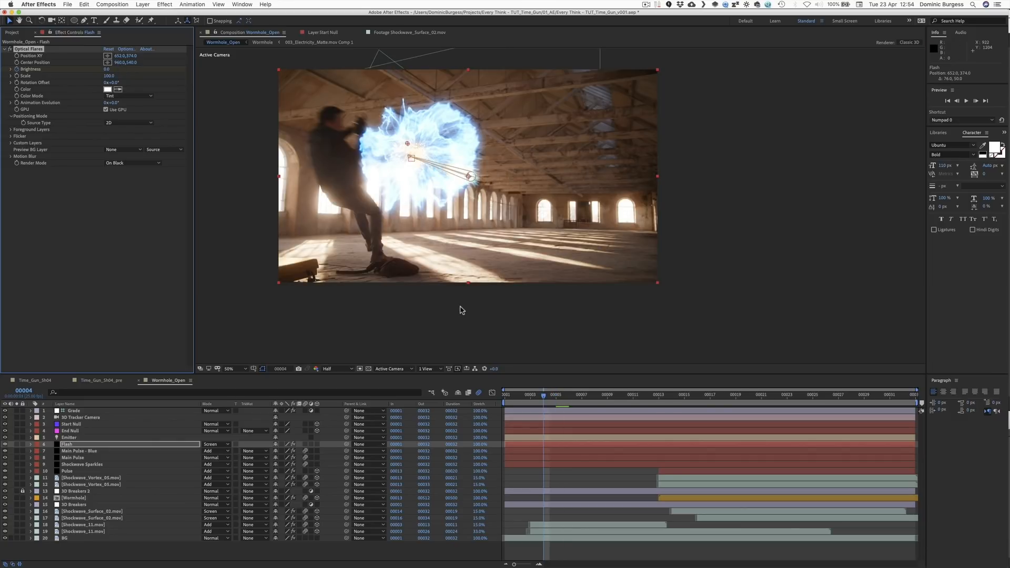
key(Page_Up)
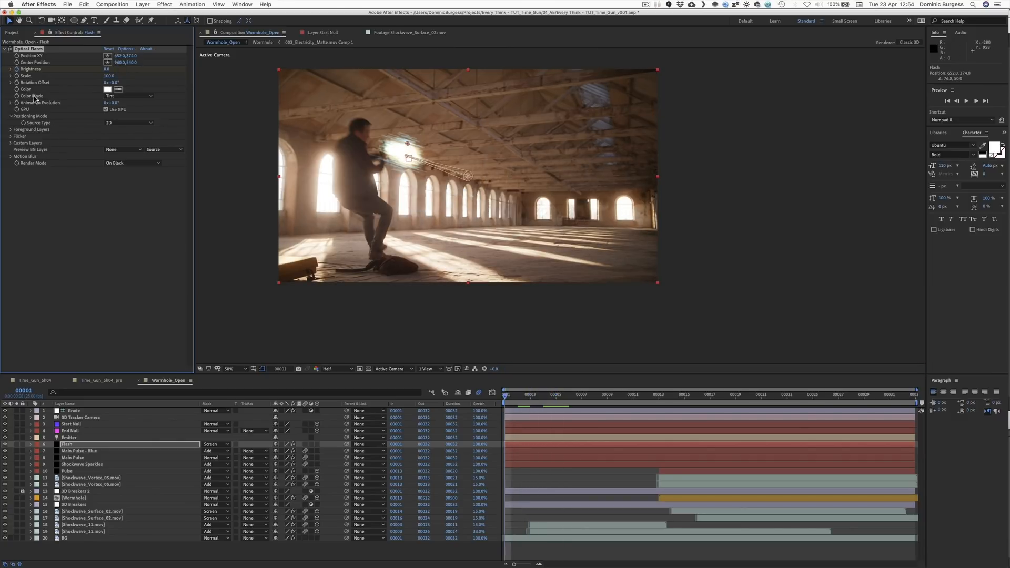
key(u)
click(11, 457)
Step: Set the flare's Brightness keyframe at frame 5 to 100, trying a stronger value first
key(k)
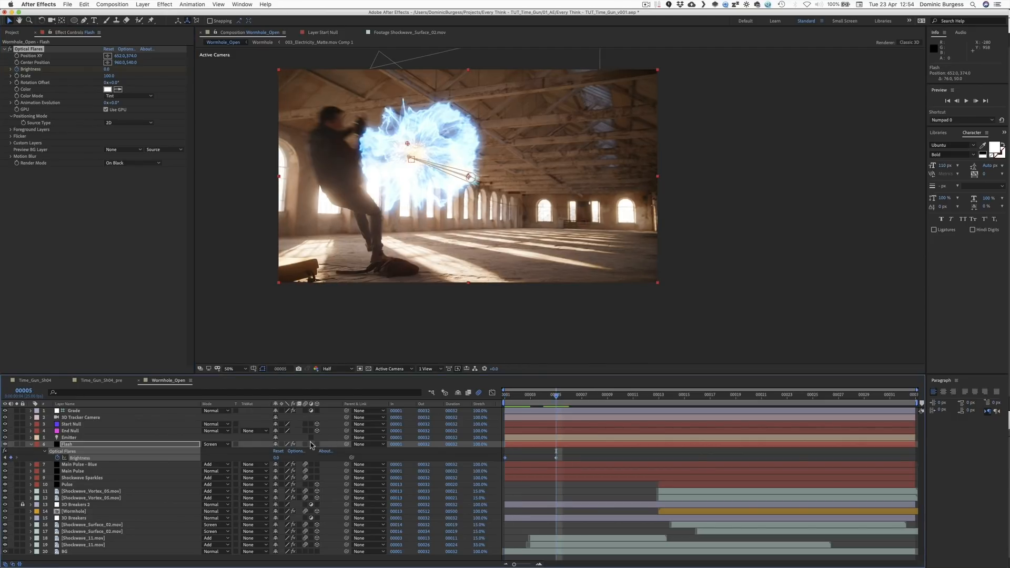
drag(284, 457, 288, 458)
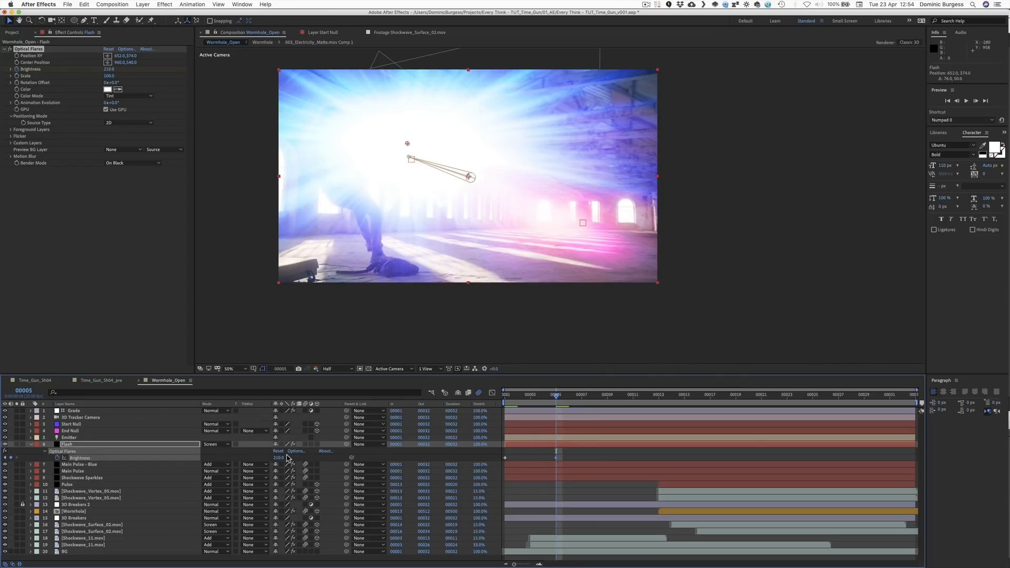
click(274, 458)
text(100)
key(Return)
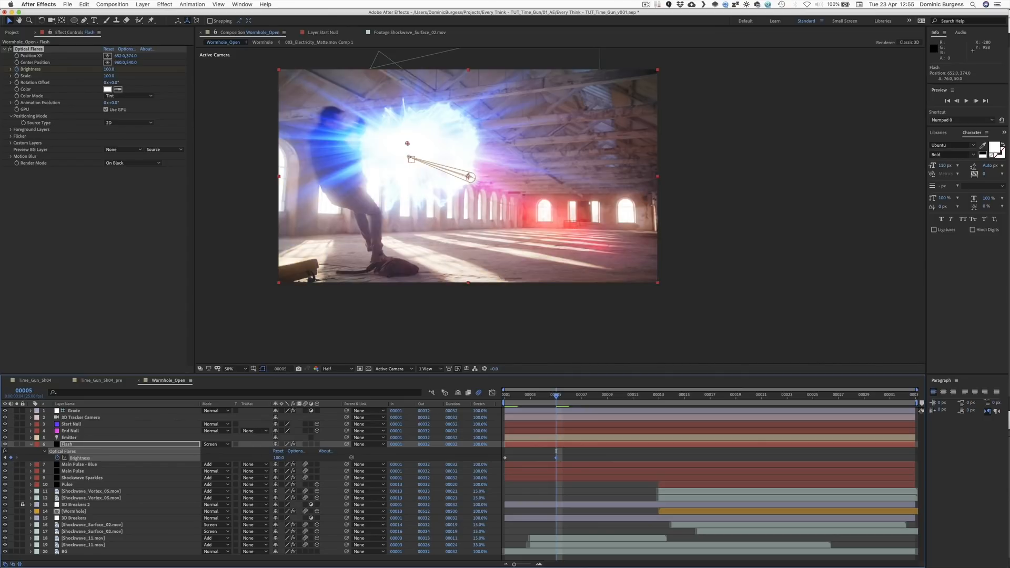
Step: Add a Brightness keyframe of 0 at frame 7 on the Flash layer's flare and preview the flash
key(Page_Down)
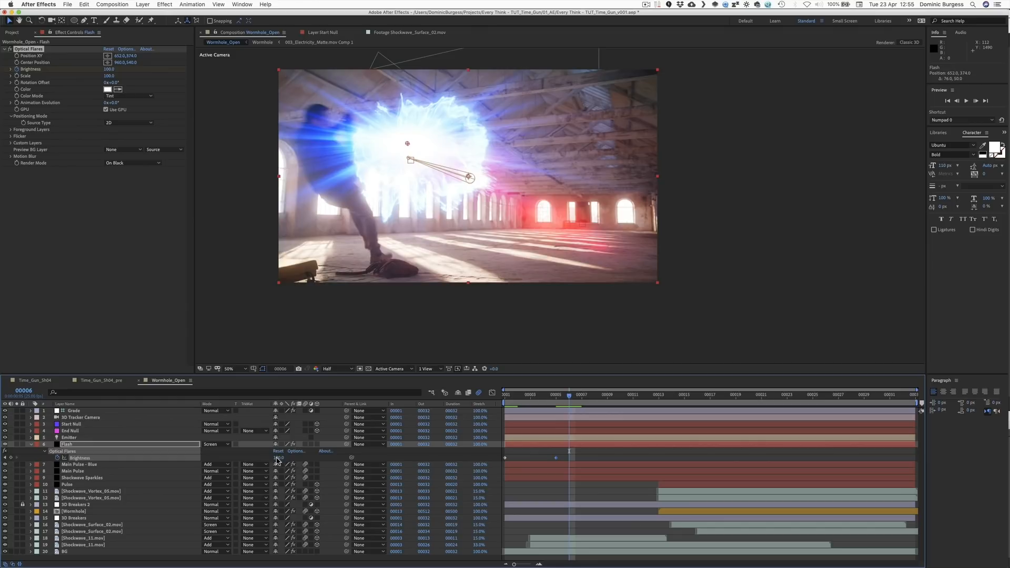
key(Page_Down)
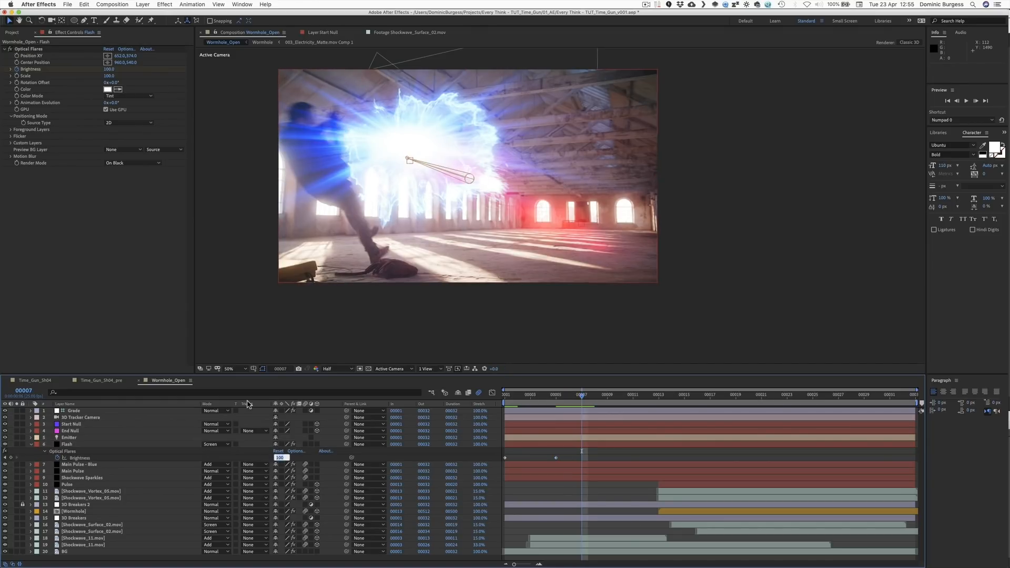
text(0)
key(Return)
key(space)
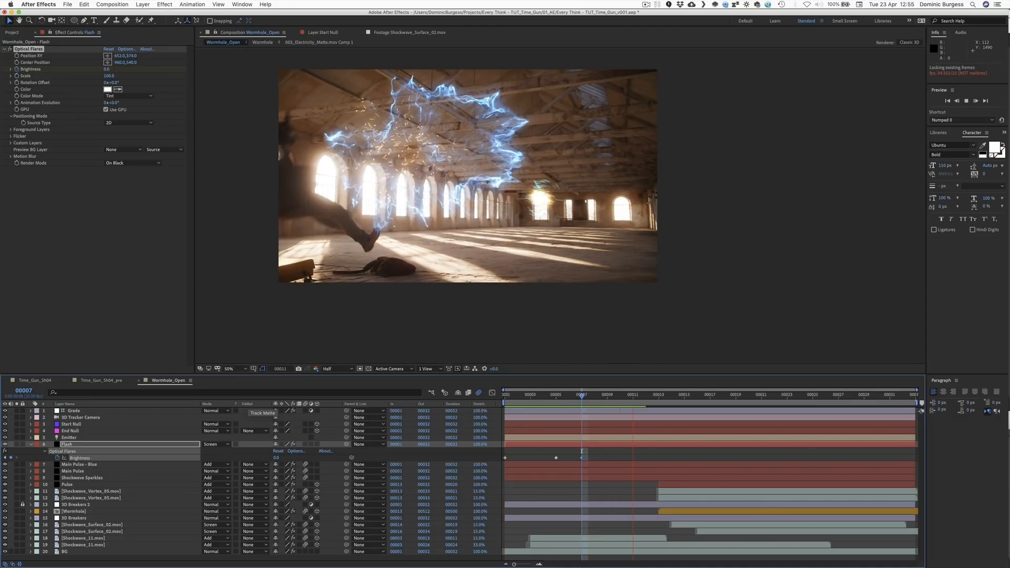
key(space)
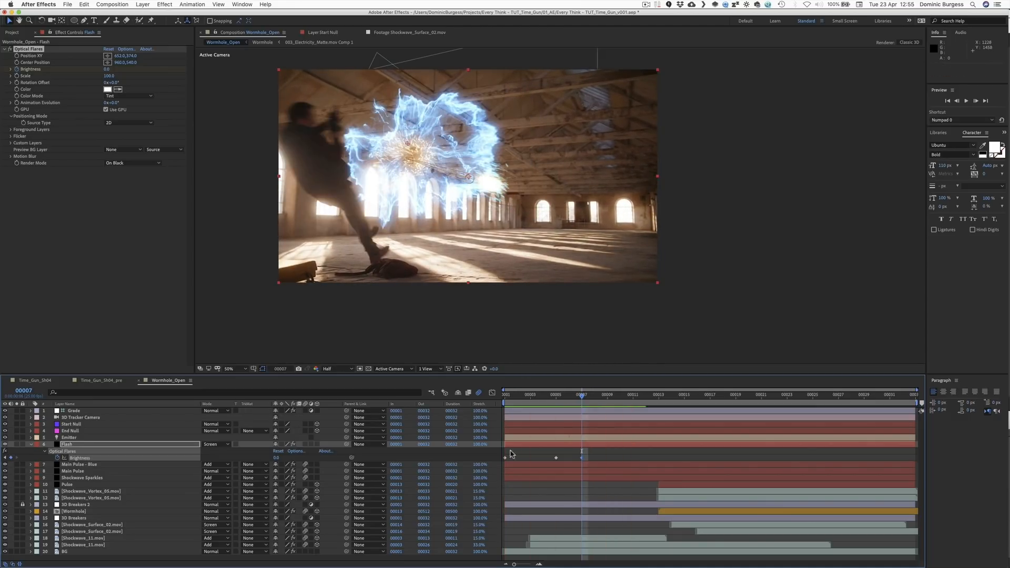
Step: Move the flare's first Brightness keyframe from frame 1 to frame 3 and preview the shorter flash
drag(505, 458, 529, 458)
key(space)
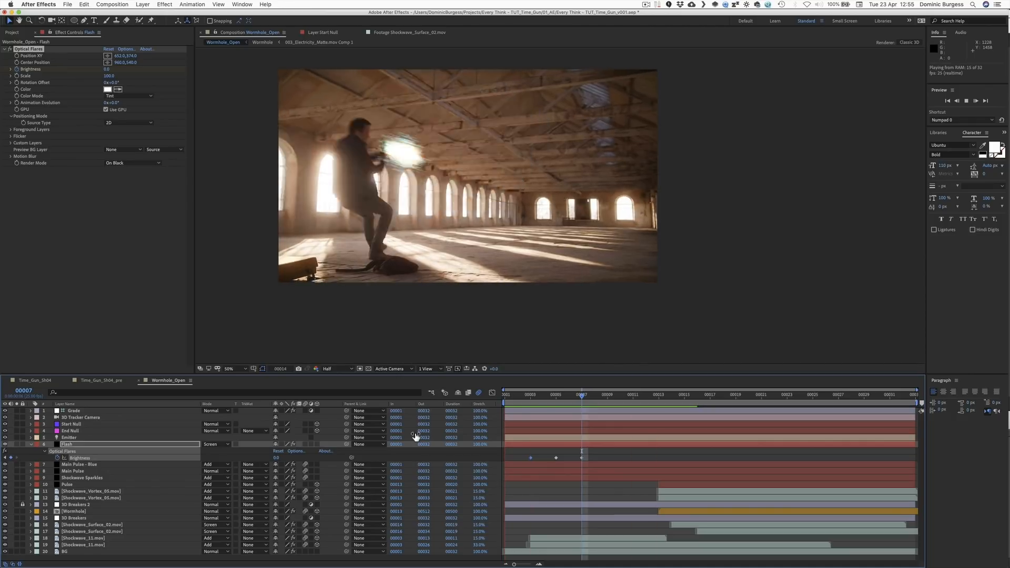
key(space)
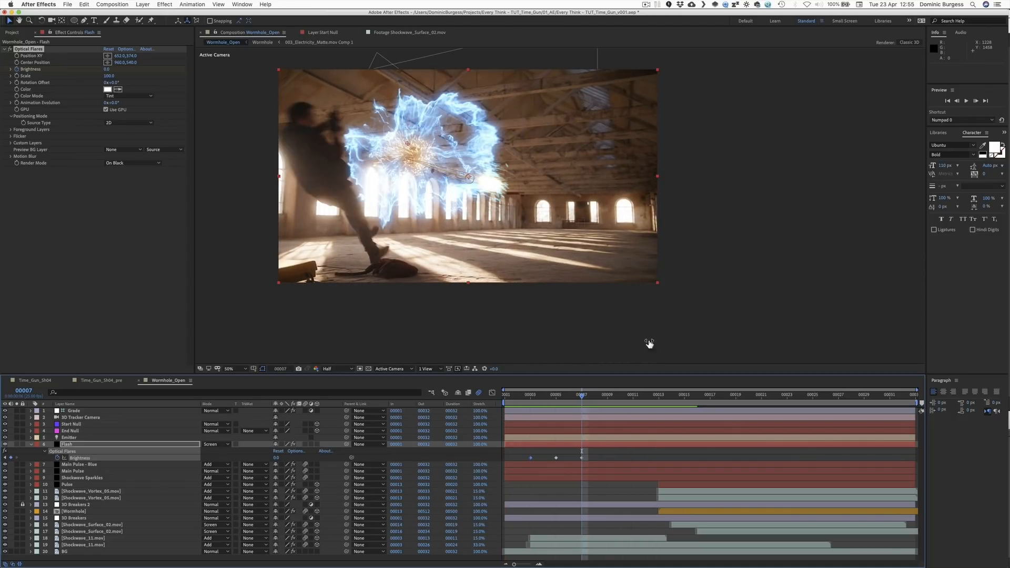
Step: At frame 5, hide the red and orange Multi Iris elements in the Optical Flares setup, then preview the flash without layer controls
drag(582, 397, 559, 398)
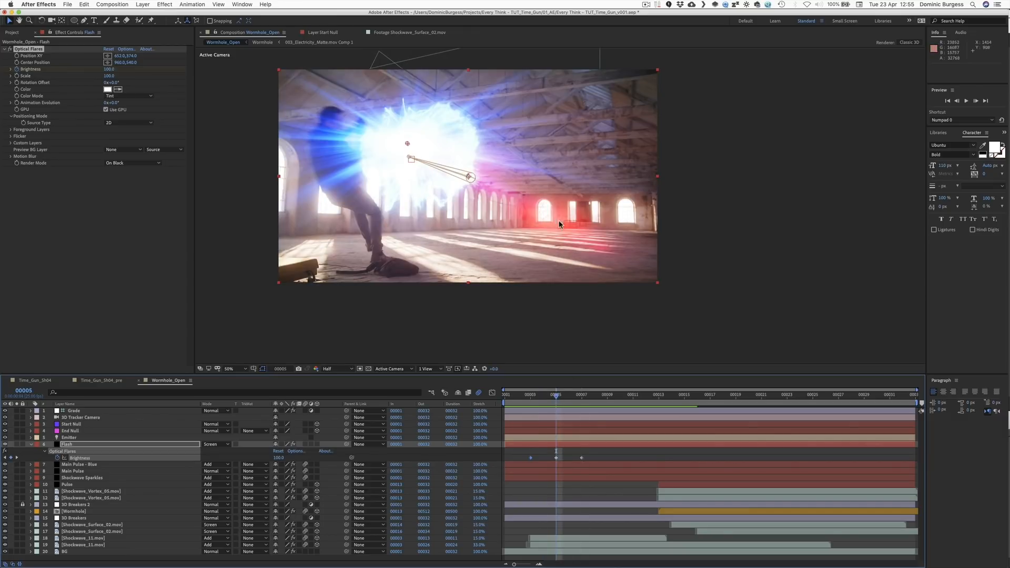
click(126, 49)
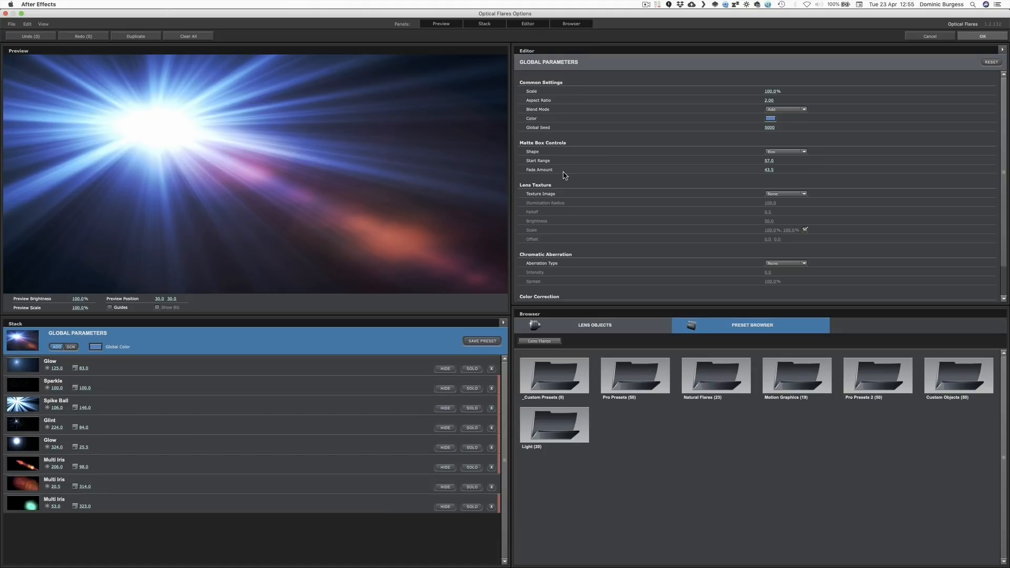
click(448, 467)
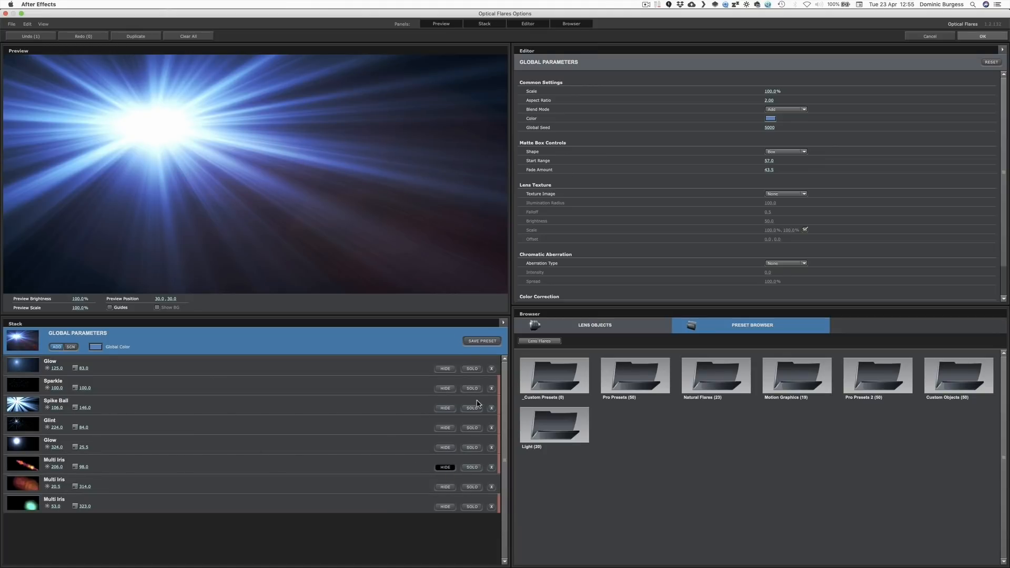
click(446, 487)
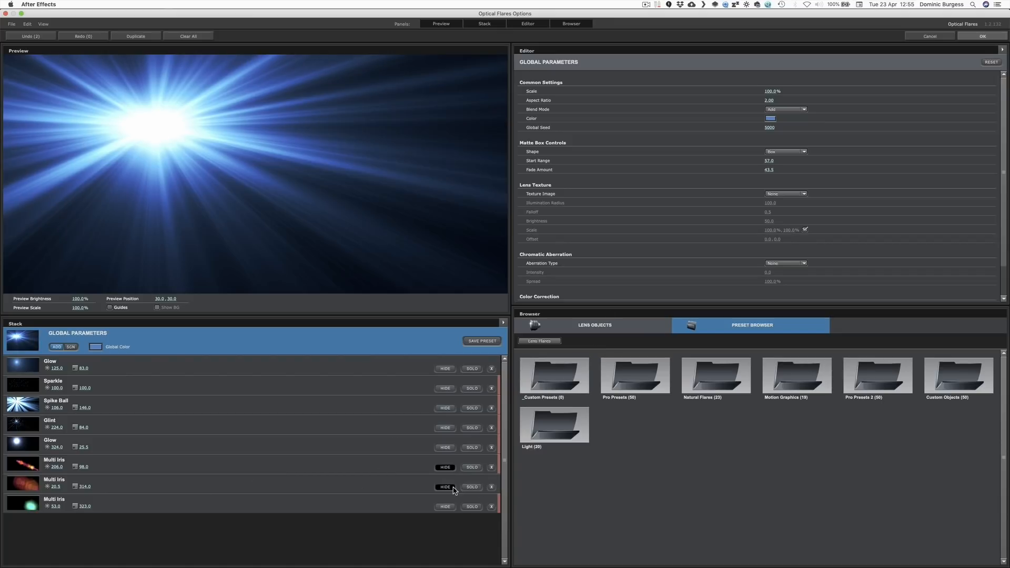
click(446, 487)
click(451, 488)
click(451, 488)
click(983, 37)
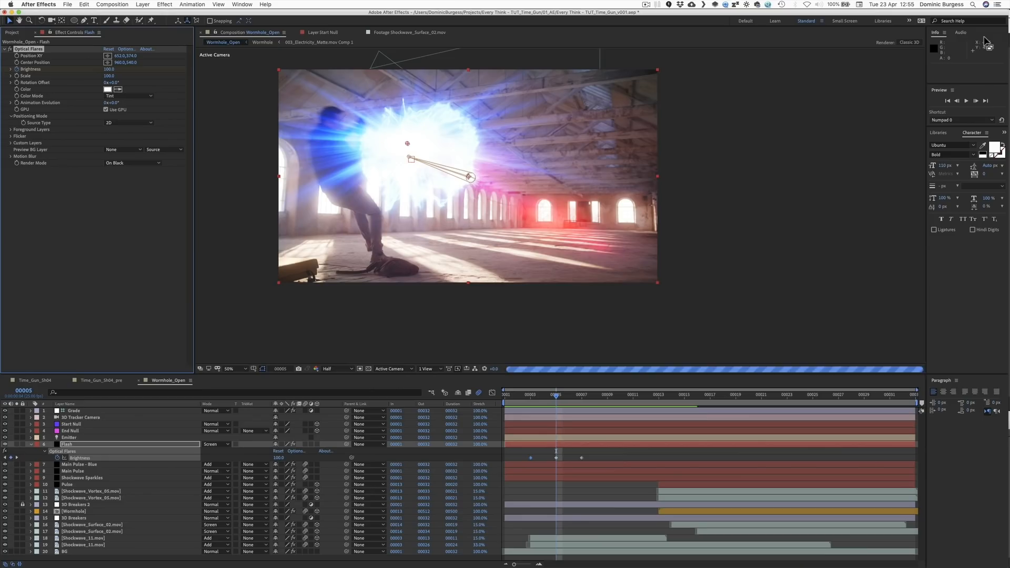
key(super+shift+h)
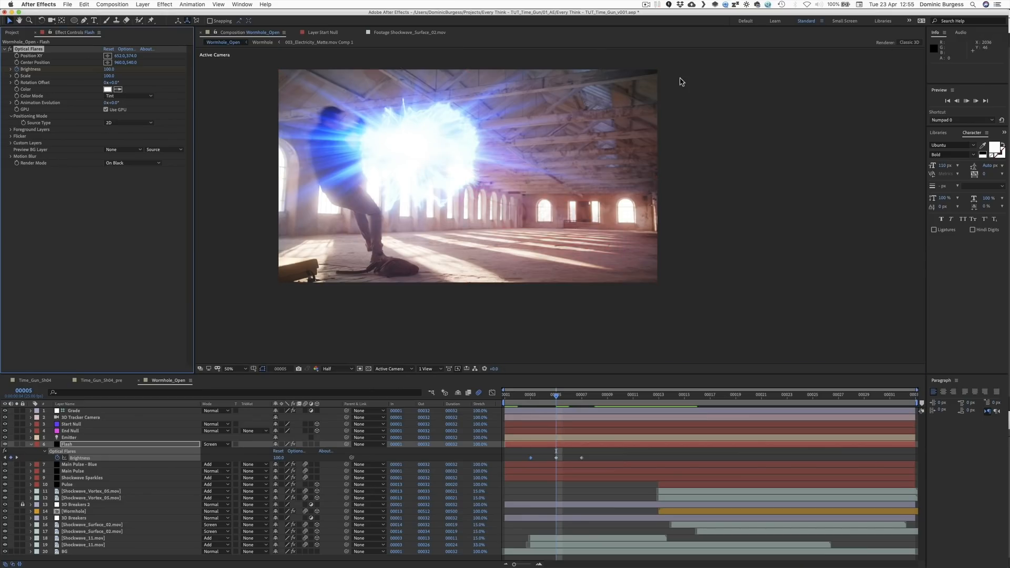
key(space)
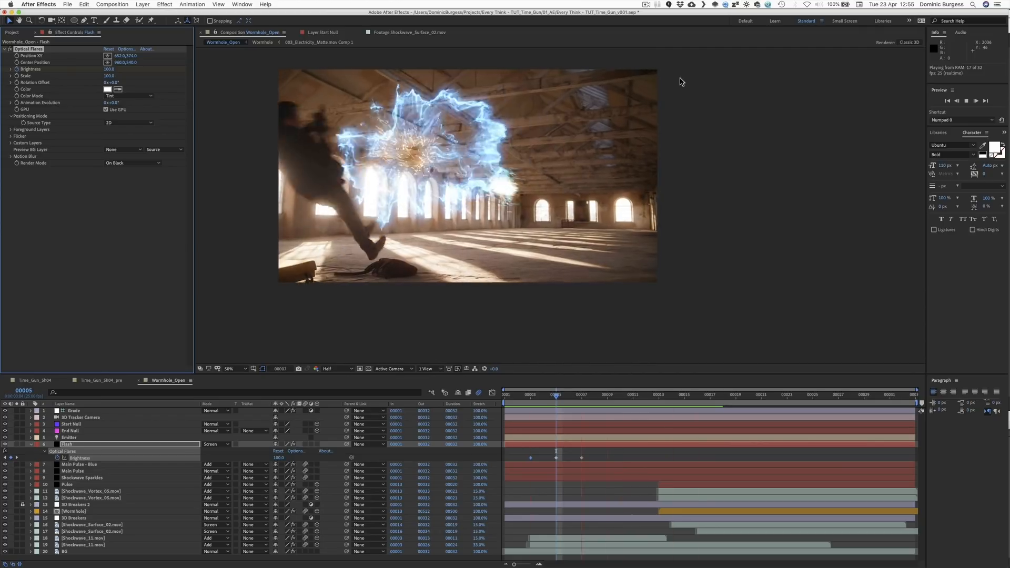
key(space)
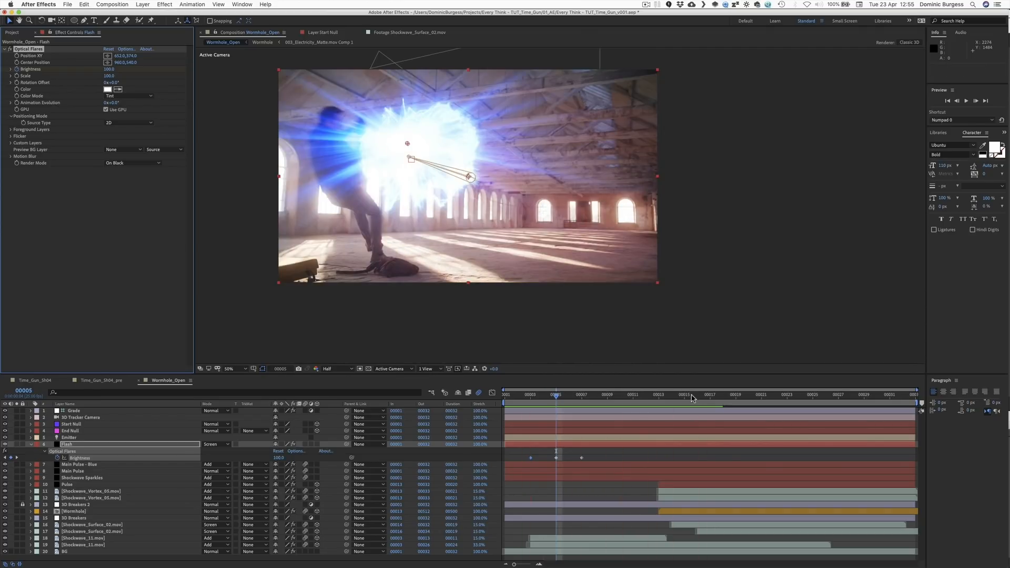
Step: Compare the wormhole blast around frame 15 with frame 18 of the Time_Gun_Sh04 composition, and return to Wormhole_Open
click(713, 398)
key(super+Left)
key(super+Left)
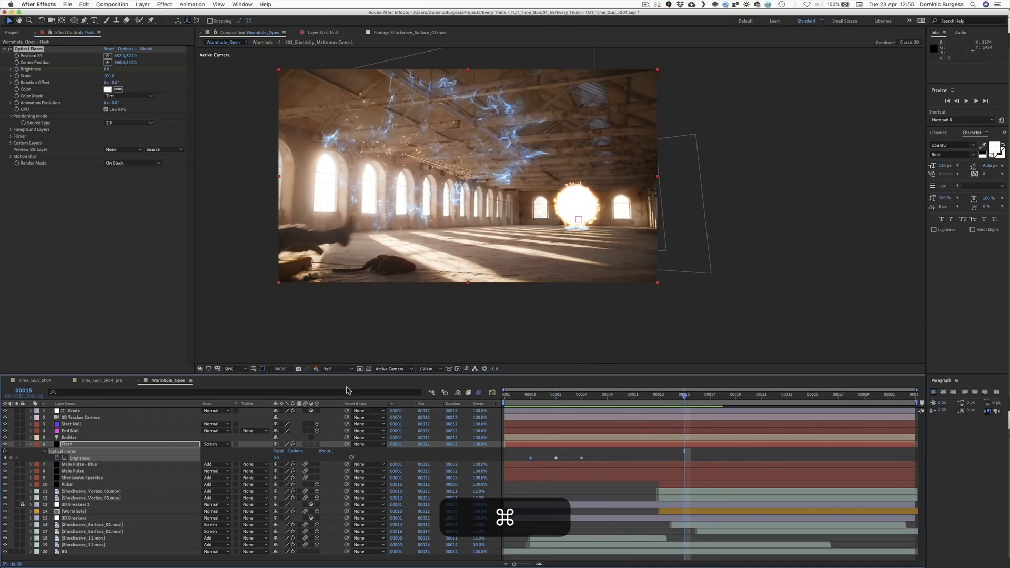
click(35, 380)
mouse_move(717, 399)
mouse_down()
mouse_move(593, 399)
mouse_move(735, 400)
mouse_up()
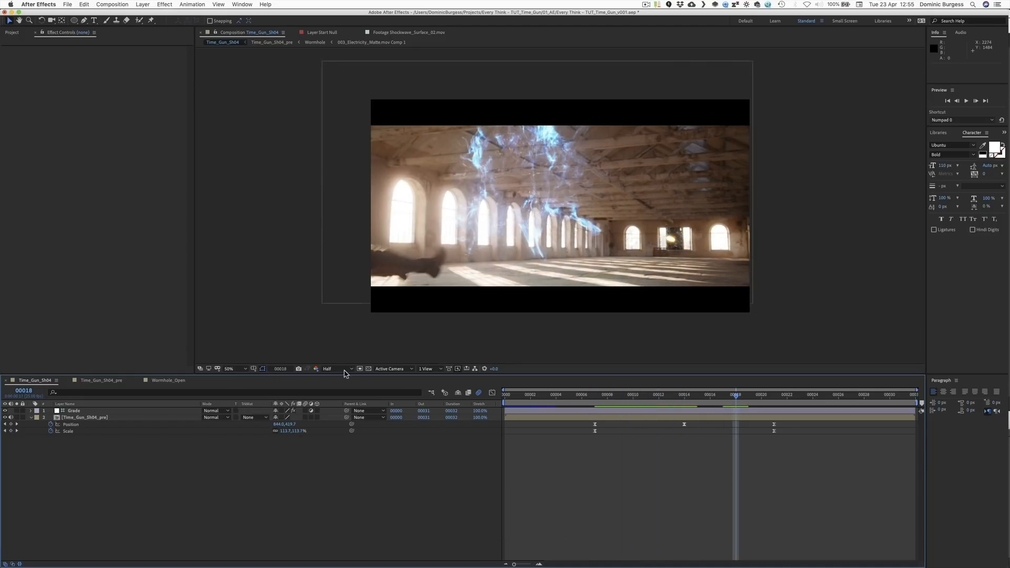
click(155, 380)
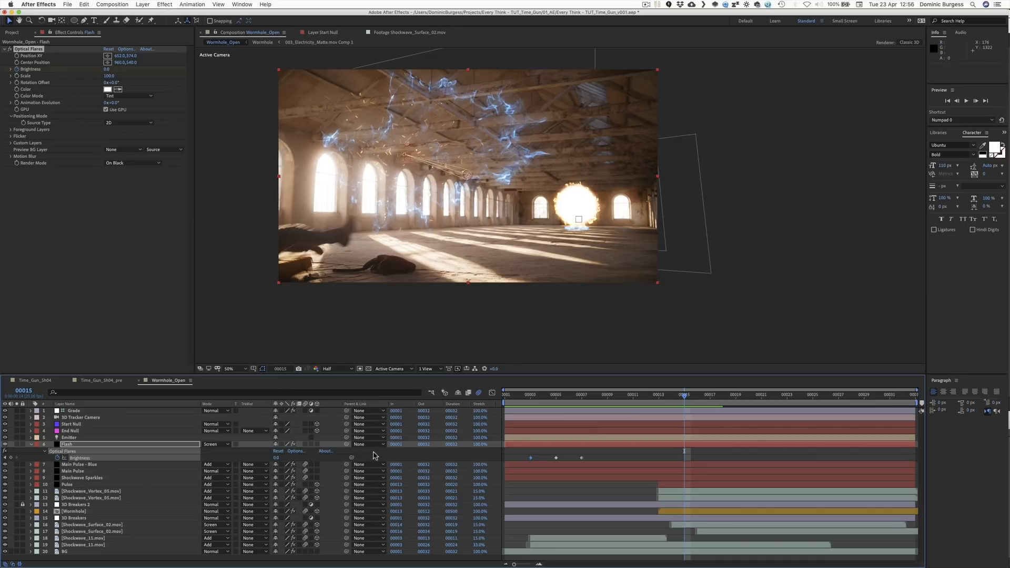
Step: Create a comp-sized black solid, scale it to 120%, and shift it down over the floor area
key(ctrl+y)
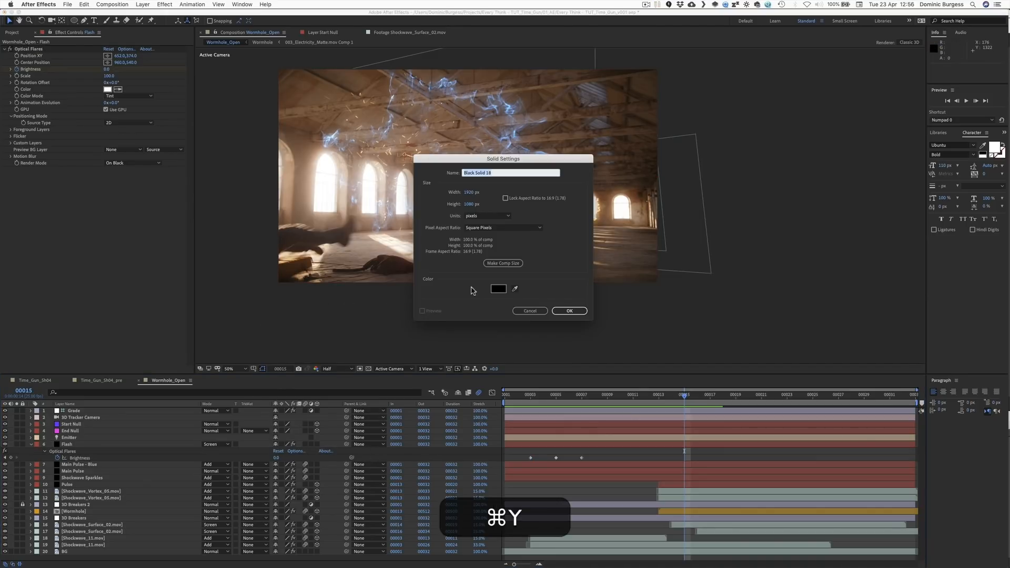
click(566, 310)
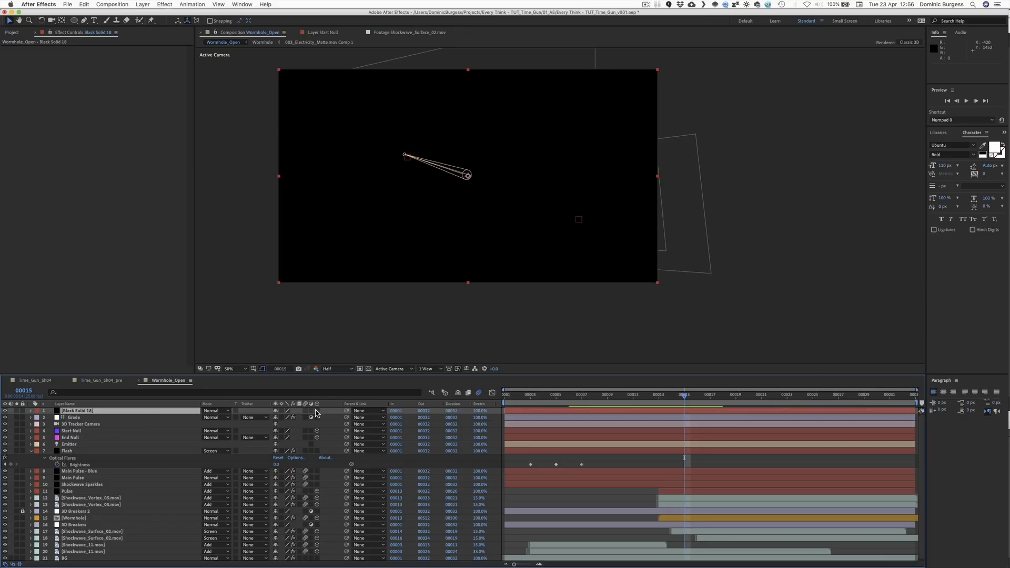
key(s)
drag(285, 417, 298, 417)
drag(441, 224, 419, 280)
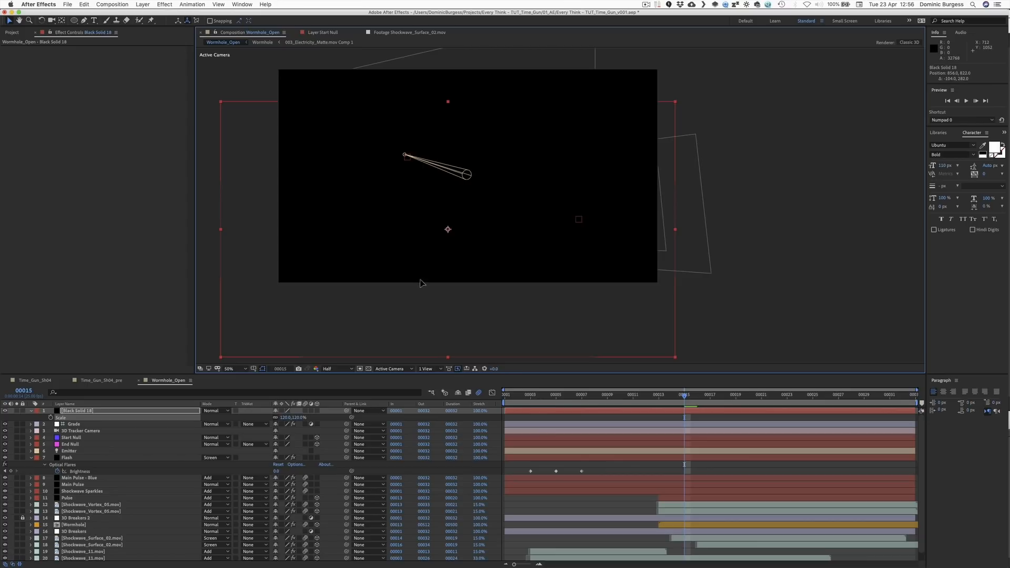
Step: Apply a Fill effect to the new solid and set its color to blue 0096FF
key(ctrl+space)
text(fill)
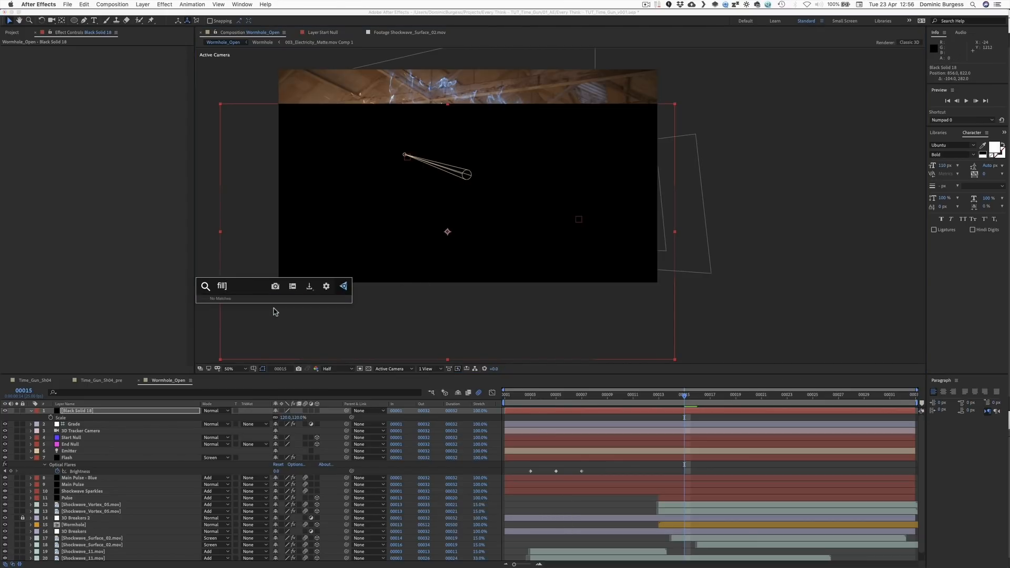
key(Return)
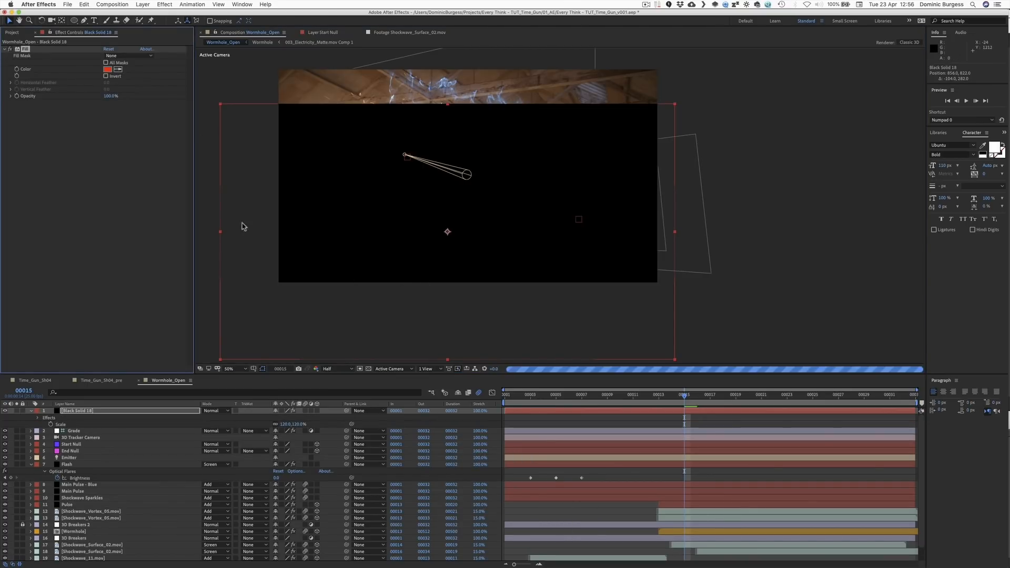
click(105, 70)
click(118, 92)
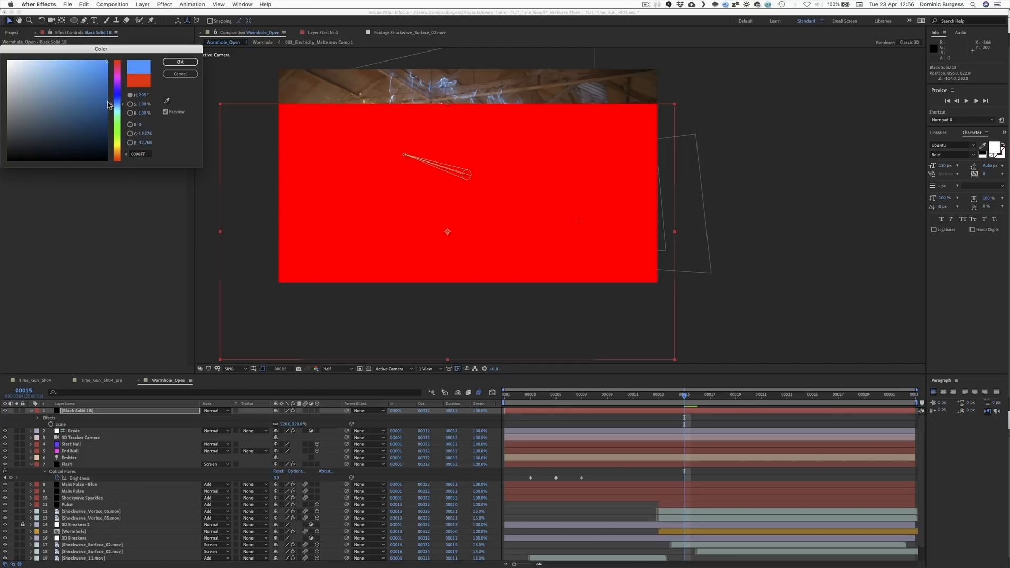
click(180, 61)
click(108, 69)
click(177, 63)
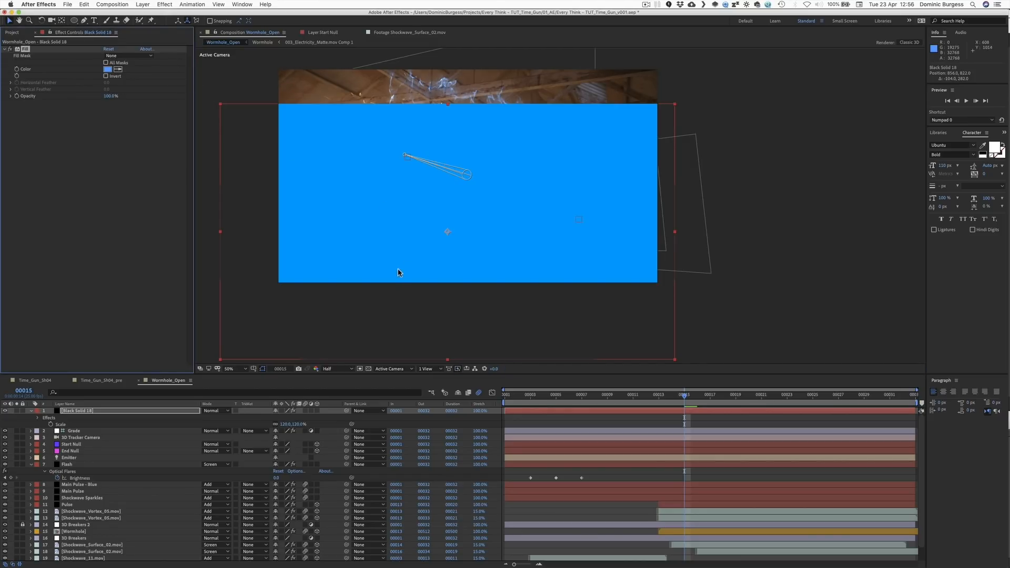
Step: Mask the blue solid with a wide ellipse over the foreground floor and feather the mask about 112 pixels
key(q)
drag(367, 276, 579, 319)
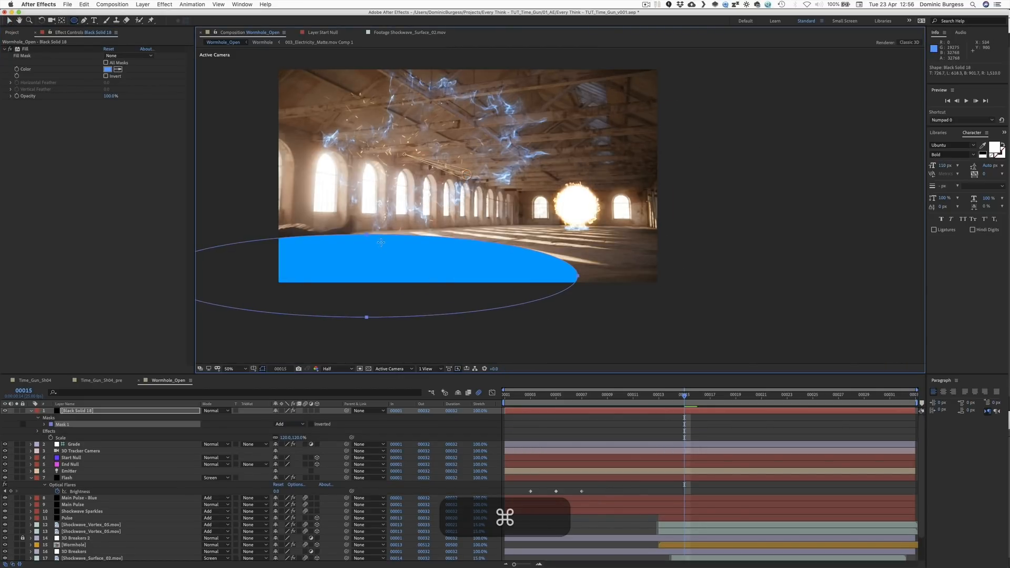
key(v)
drag(371, 240, 447, 260)
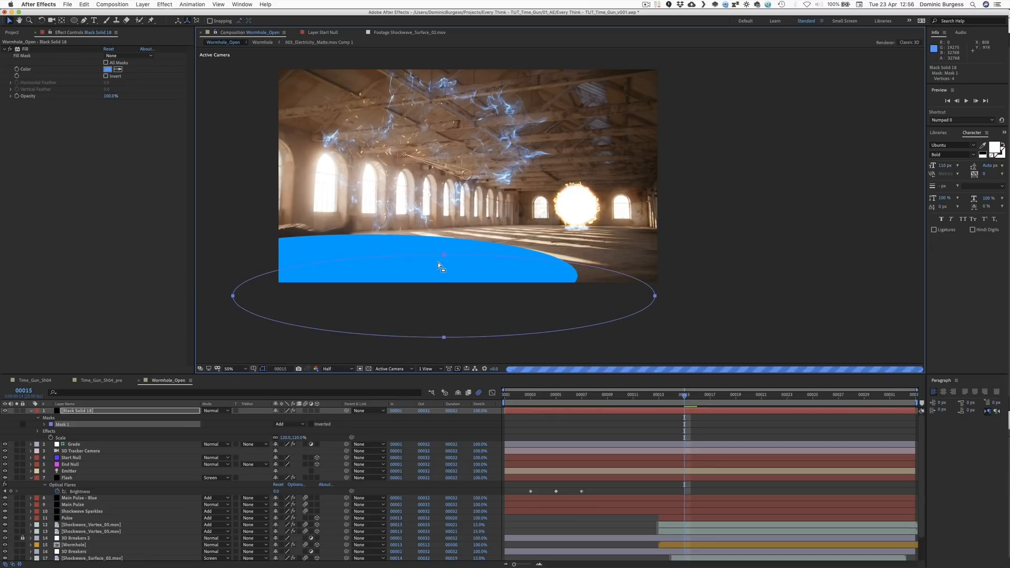
key(f)
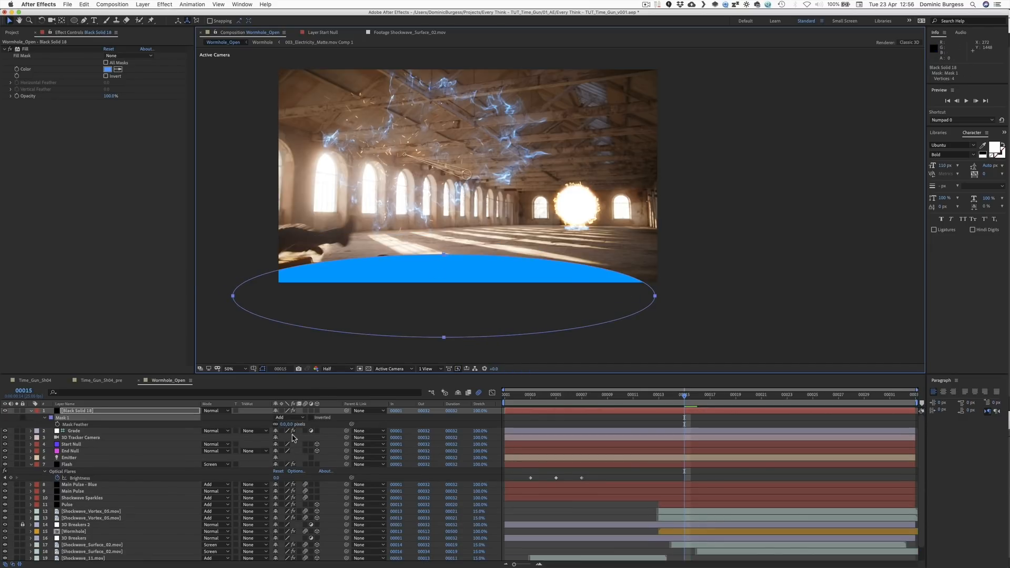
drag(285, 425, 315, 426)
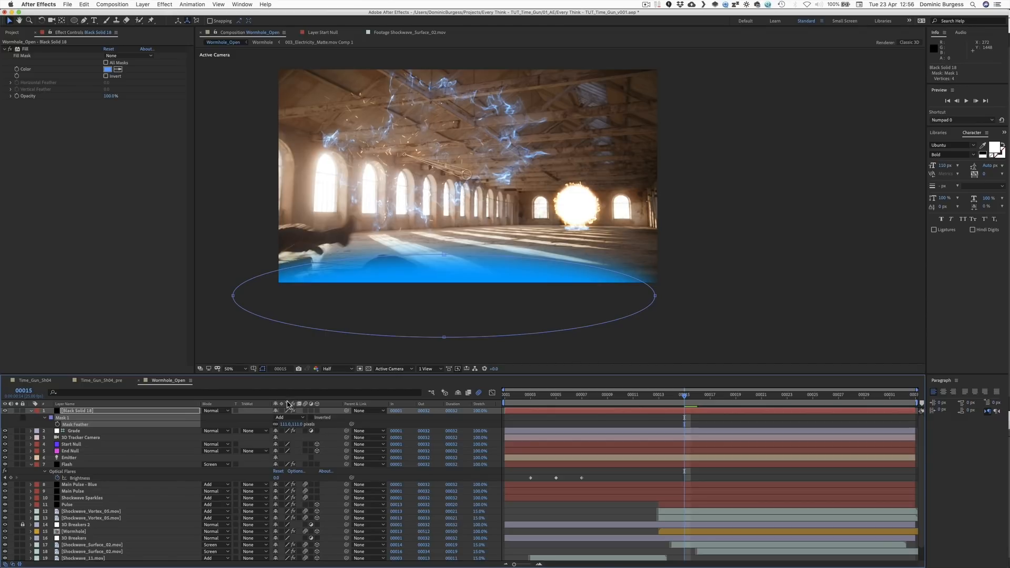
Step: Hide the layer controls and set the blue solid's blending mode to Add
key(shift+super+h)
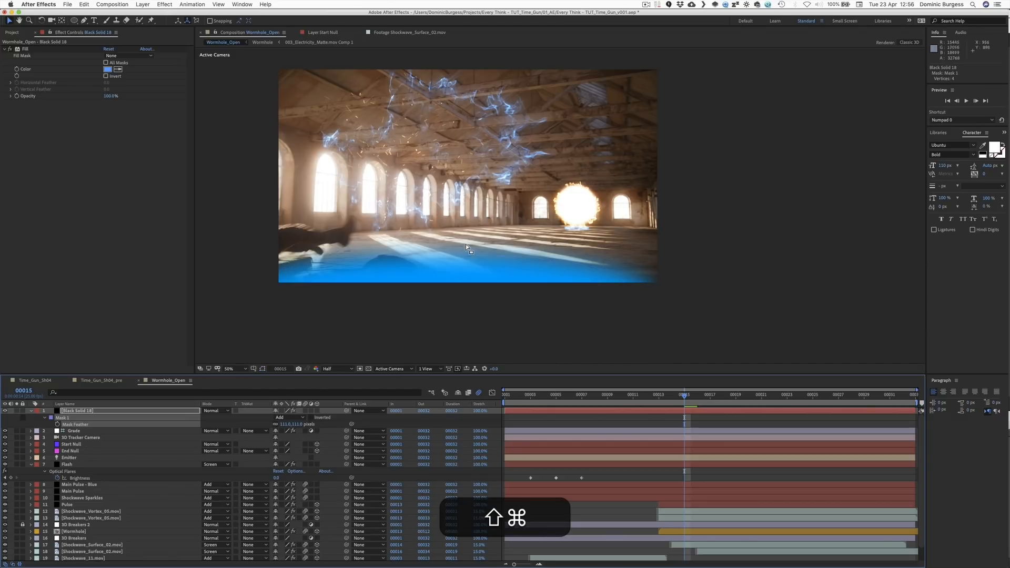
click(220, 410)
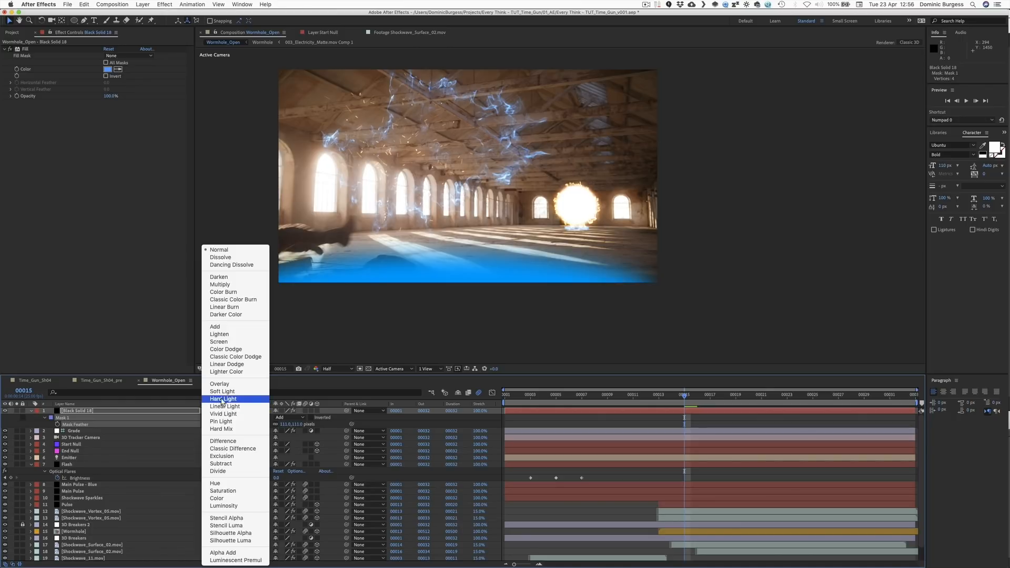
click(228, 330)
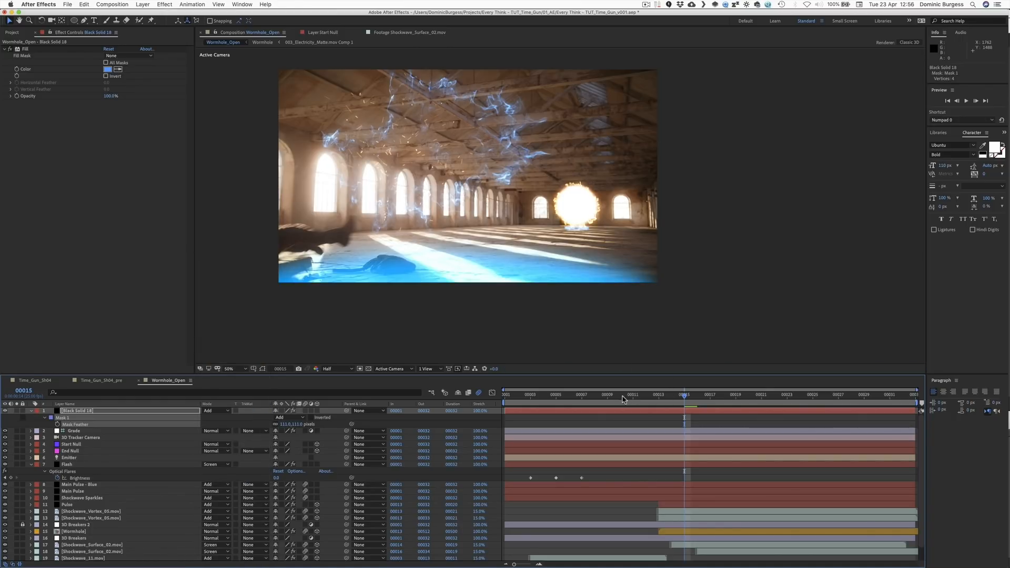
Step: Start keyframing the blue solid's Opacity at frame 2 and add a 100% keyframe at frame 4
click(530, 394)
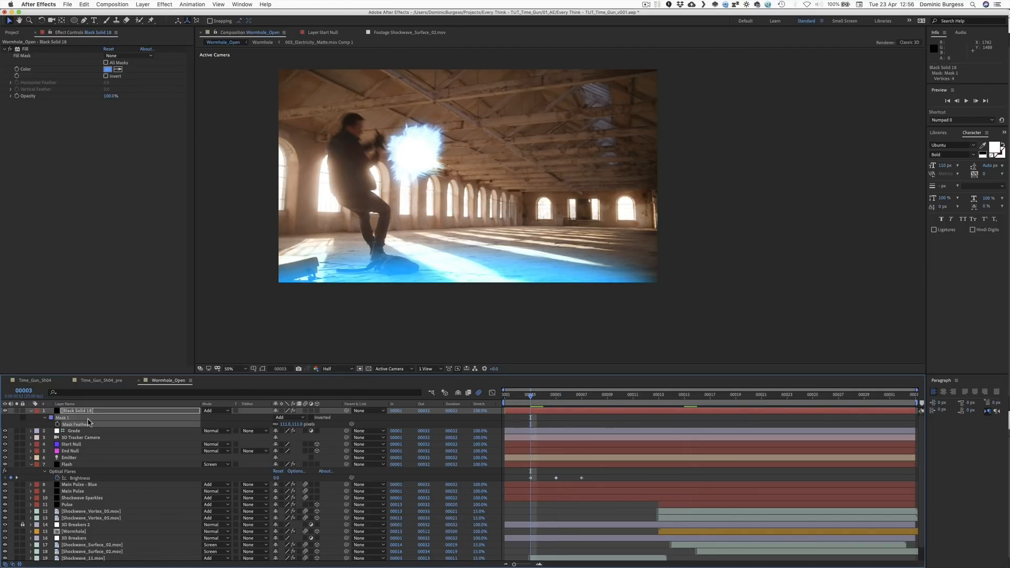
key(Page_Up)
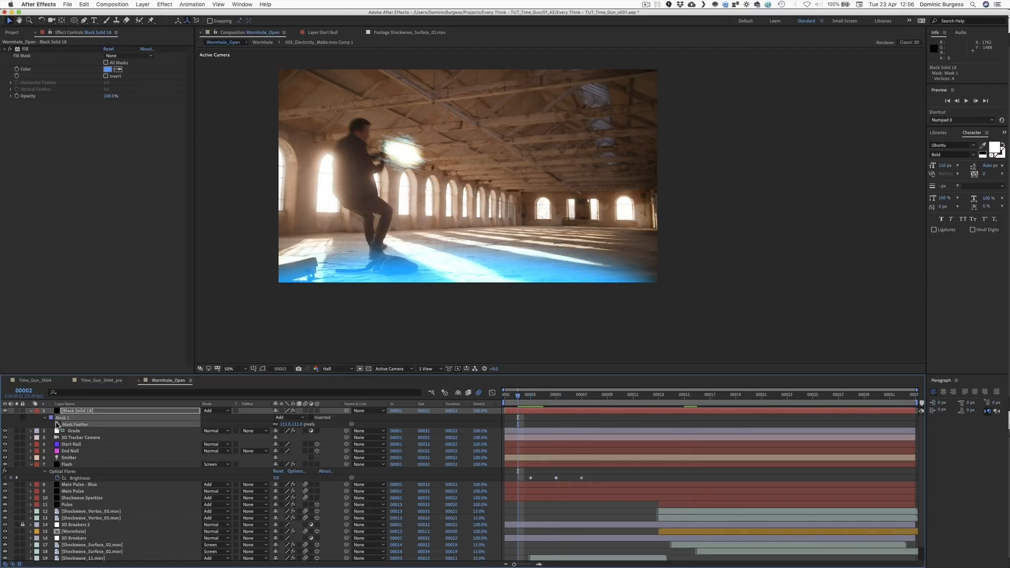
key(t)
click(51, 418)
key(Page_Down)
key(Page_Down)
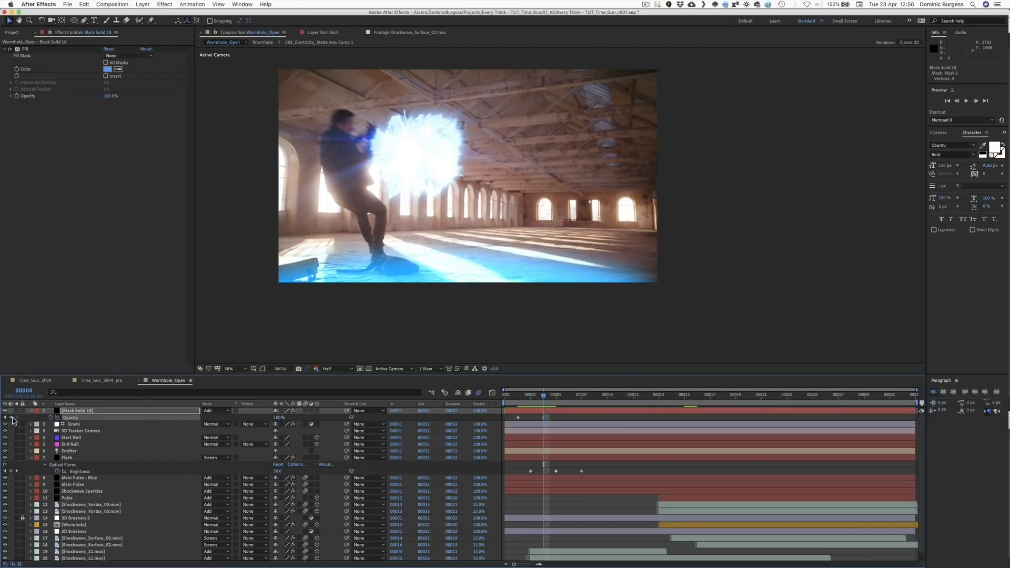
Step: Lower the blue solid's Opacity keyframe at frame 2 so the floor glow fades in
key(Page_Up)
key(Page_Up)
click(173, 423)
shift+click(189, 431)
click(289, 413)
Step: Keyframe the blue solid's Opacity to 0% at frame 13 and trim the layer's end to that frame
key(Page_Down)
key(Page_Down)
key(Page_Down)
key(Page_Down)
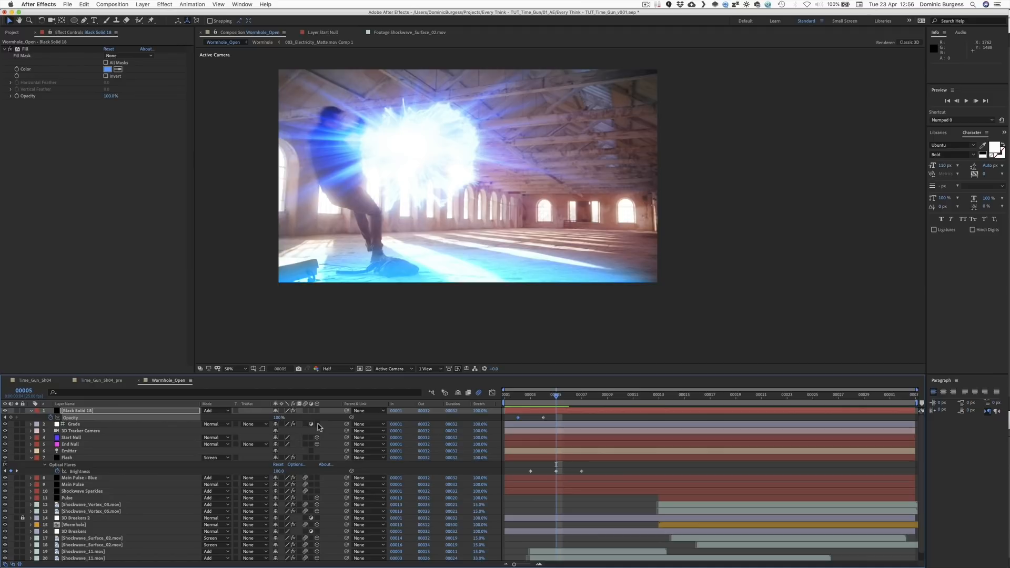
key(Page_Down)
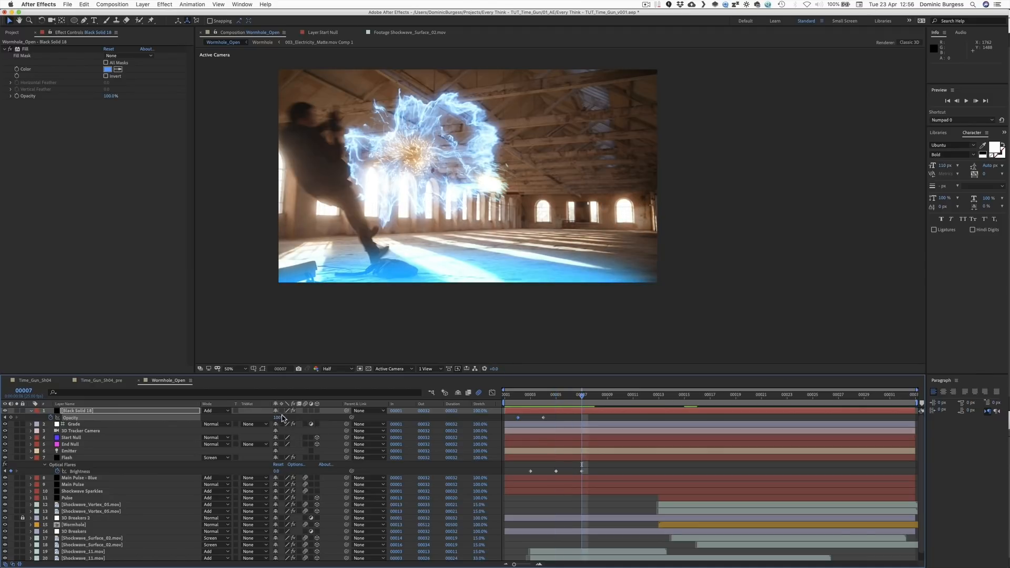
click(658, 394)
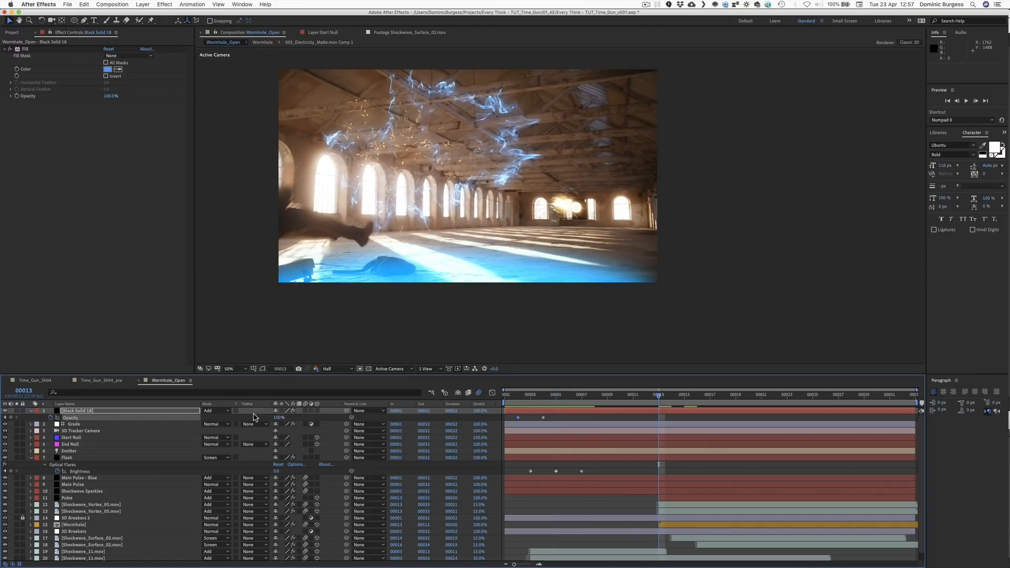
click(277, 418)
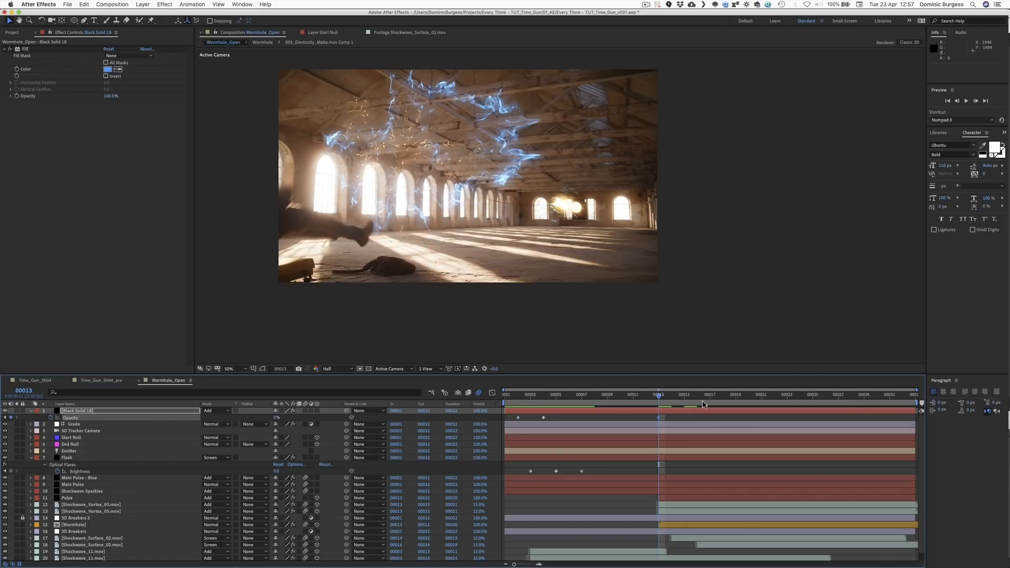
key(alt+bracketright)
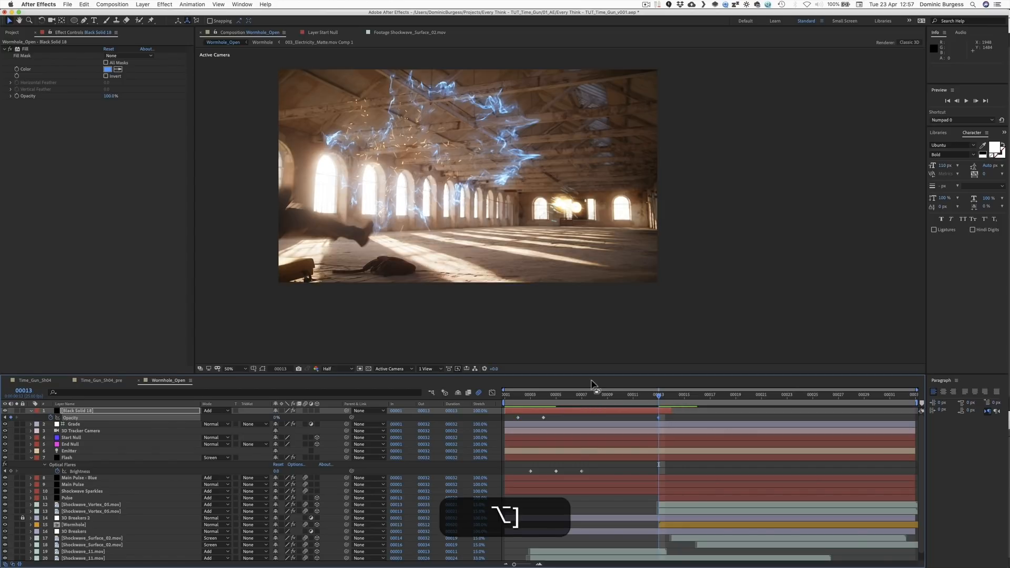
key(space)
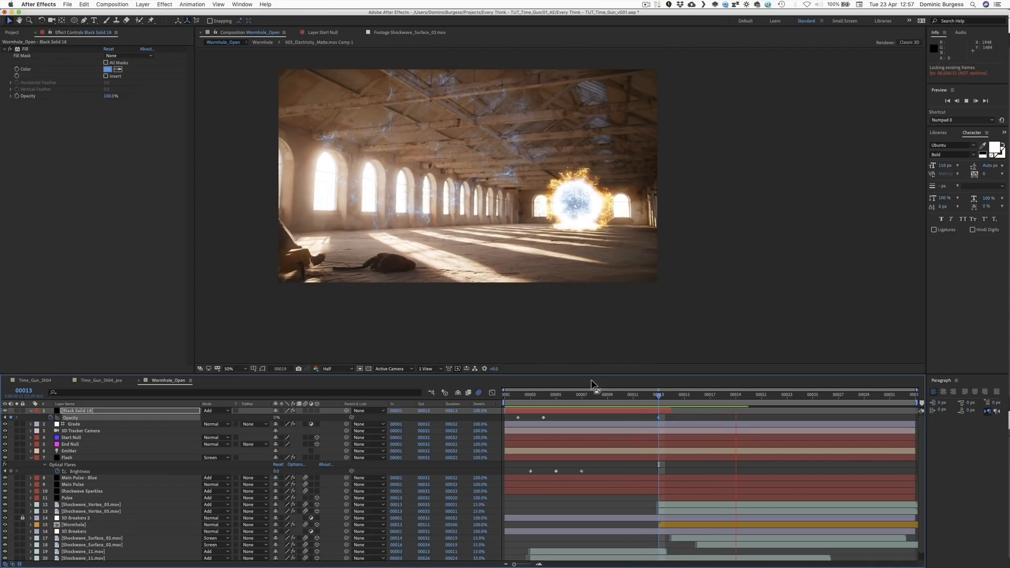
key(space)
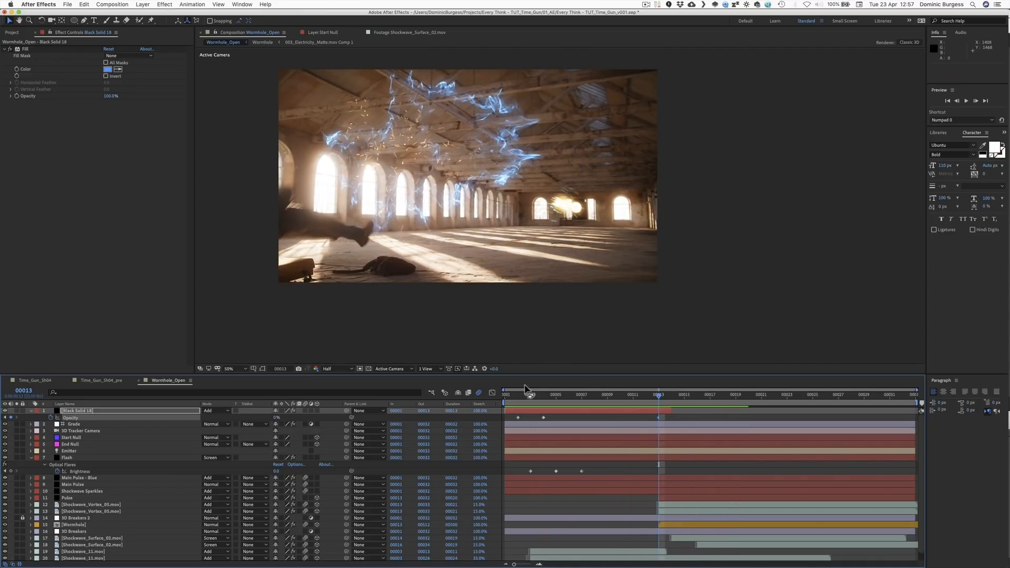
Step: Reduce the blue solid's Opacity keyframe at frame 4 to about 41% and preview the glow
click(543, 394)
drag(263, 419, 255, 420)
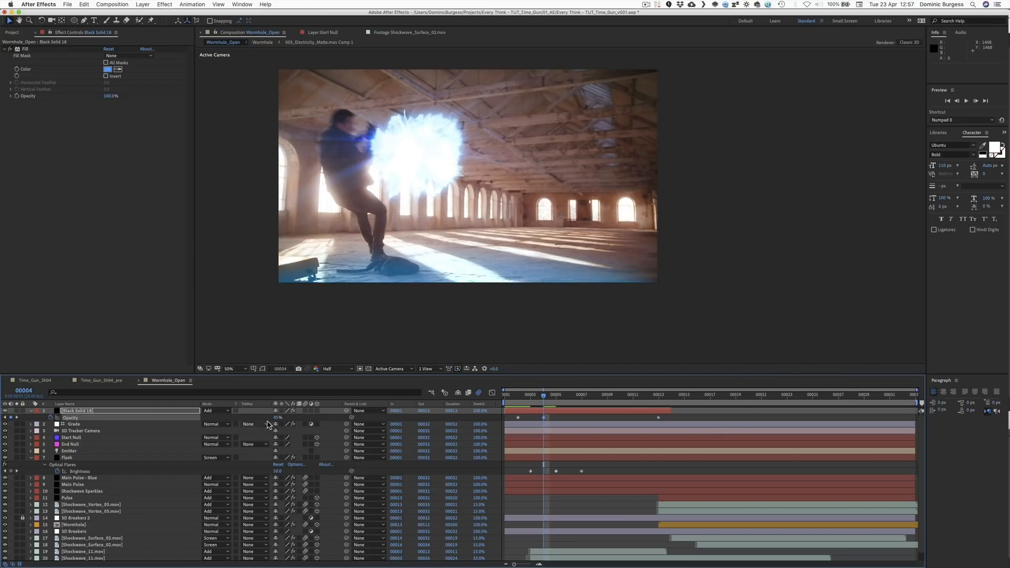
key(space)
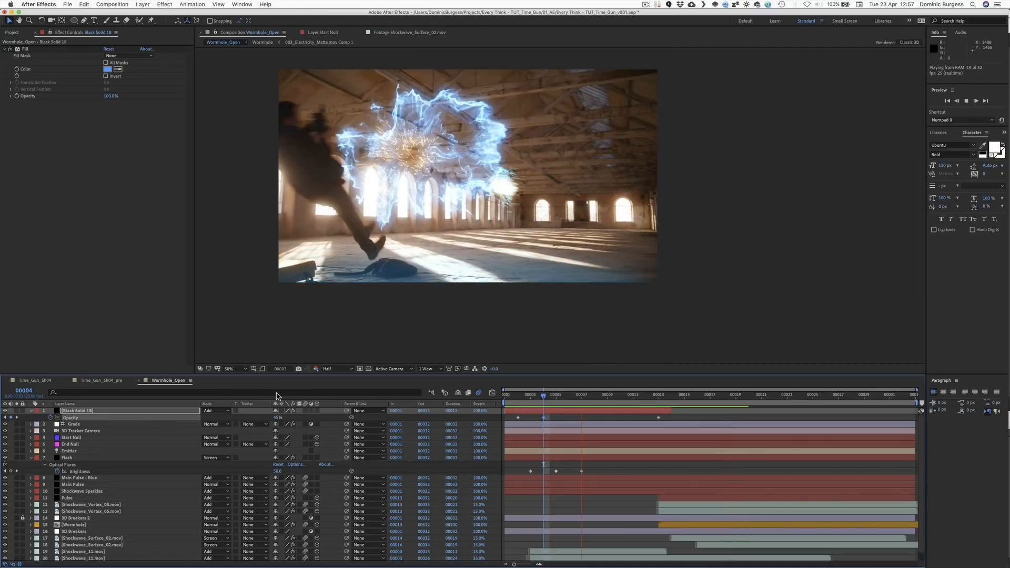
key(space)
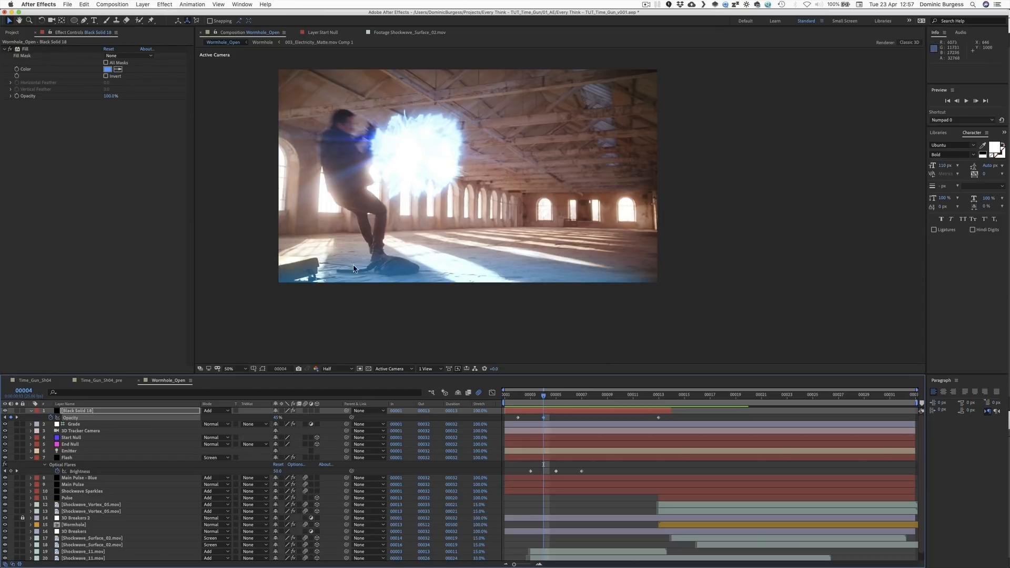
drag(552, 398, 658, 397)
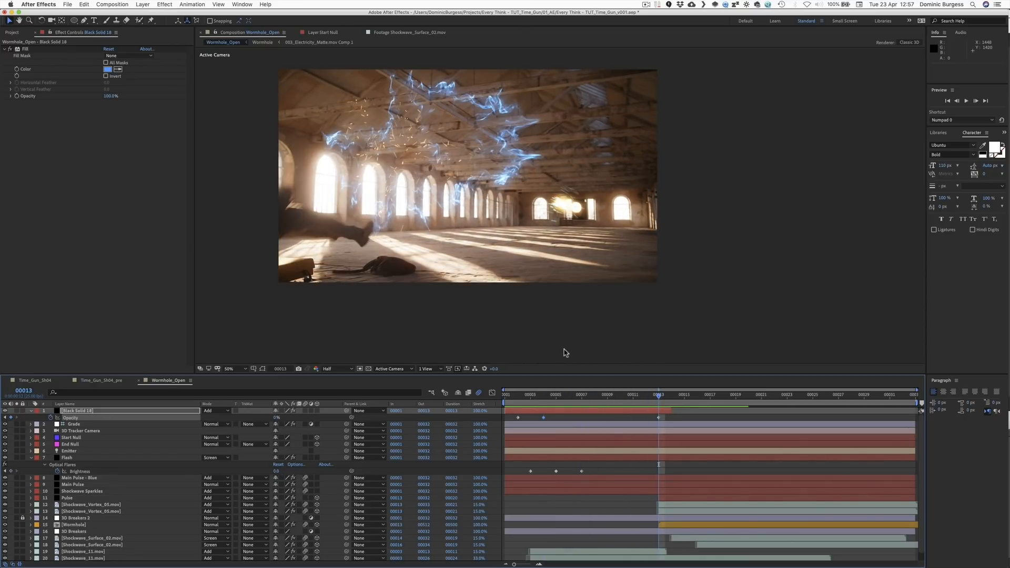
key(space)
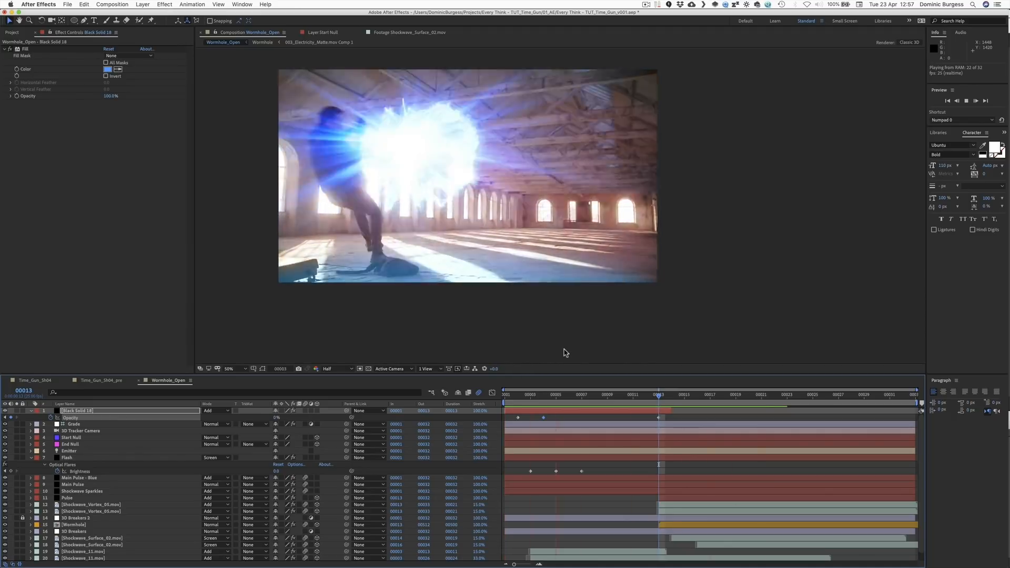
key(space)
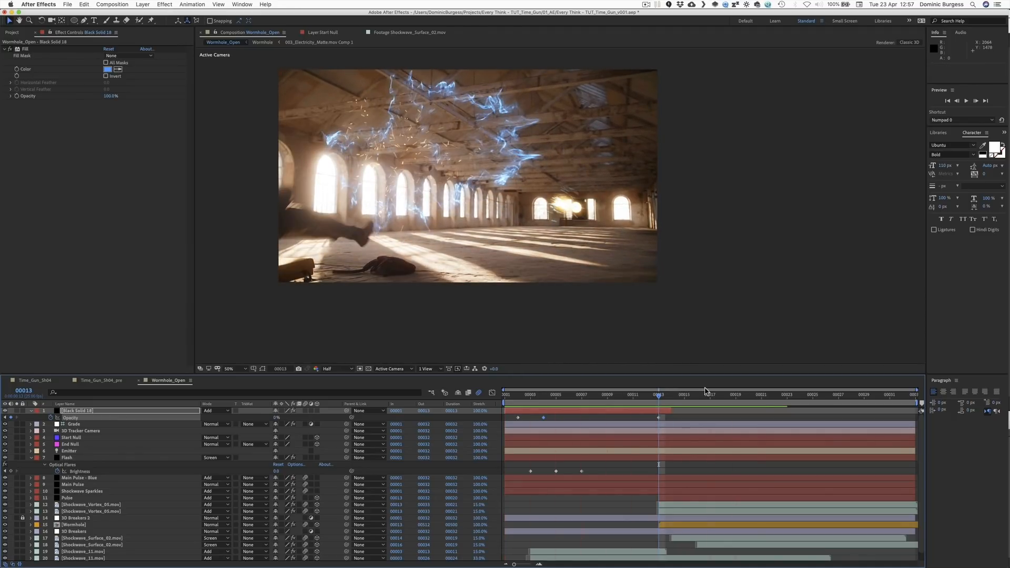
Step: Move the blue solid below the Grade layer and apply a Letterboxer effect to Grade with the 2.35:1 (Anamorphic) preset
drag(678, 397, 710, 397)
drag(84, 412, 90, 435)
click(80, 411)
key(ctrl+space)
text(letter)
key(Return)
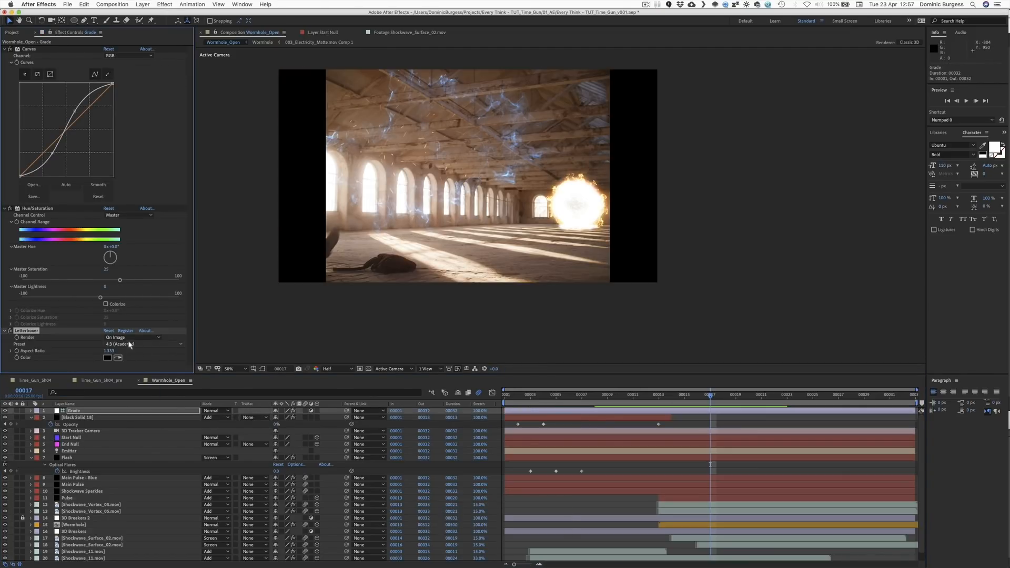
click(156, 348)
click(132, 377)
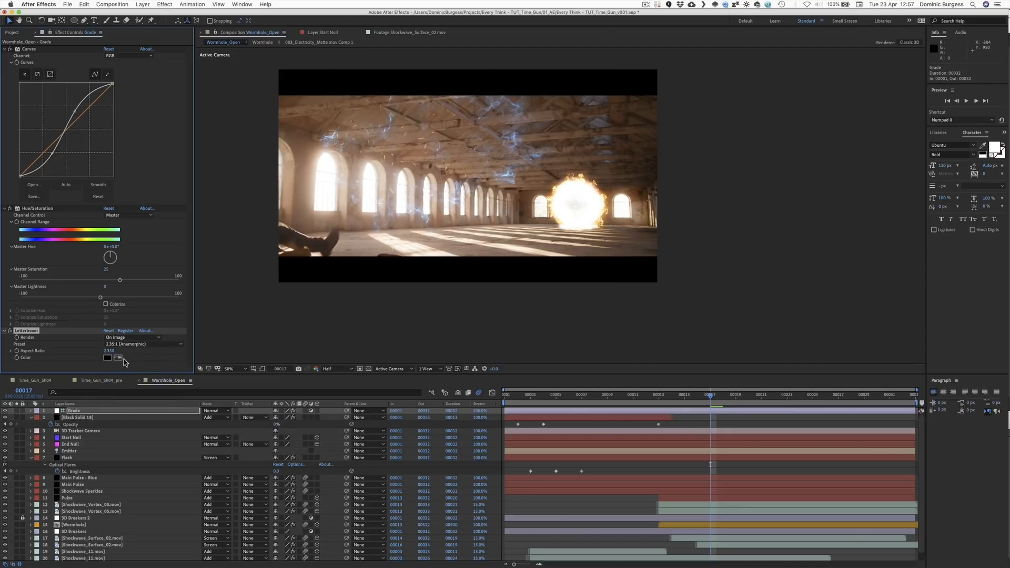
key(space)
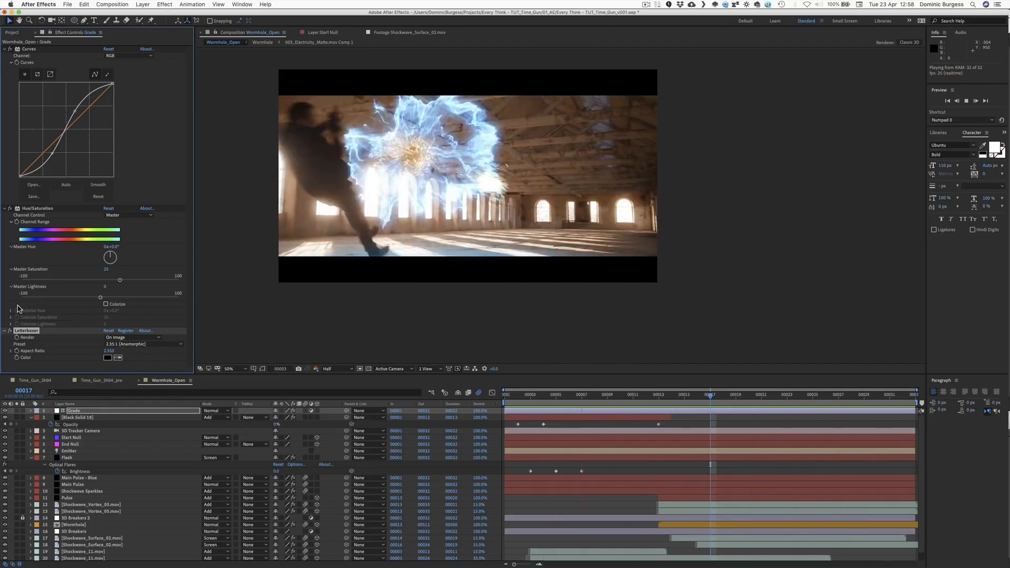
key(space)
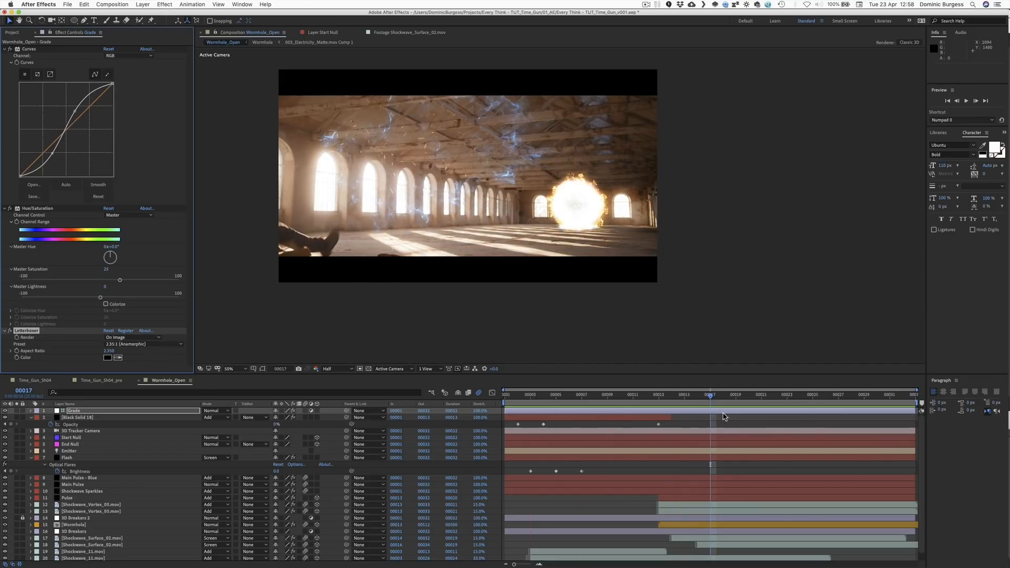
Step: Create a new composition from Wormhole_Open so that it is nested inside as a single layer
drag(719, 398, 632, 396)
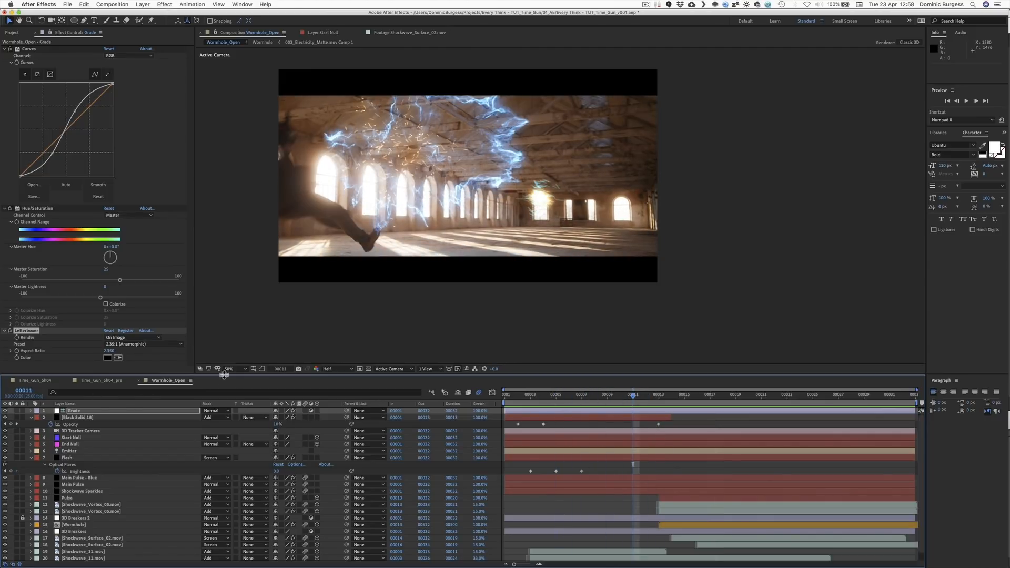
click(105, 411)
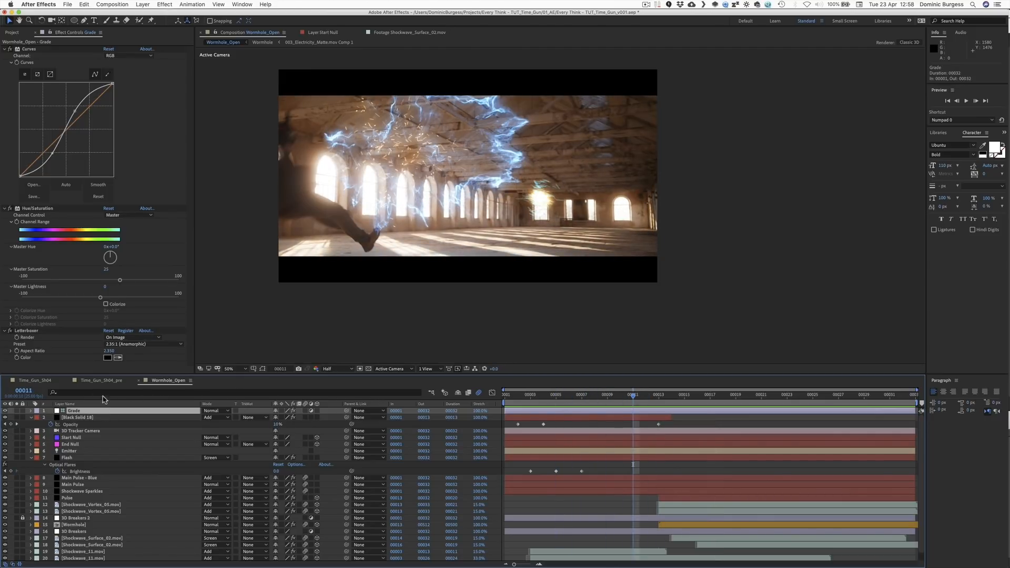
click(13, 32)
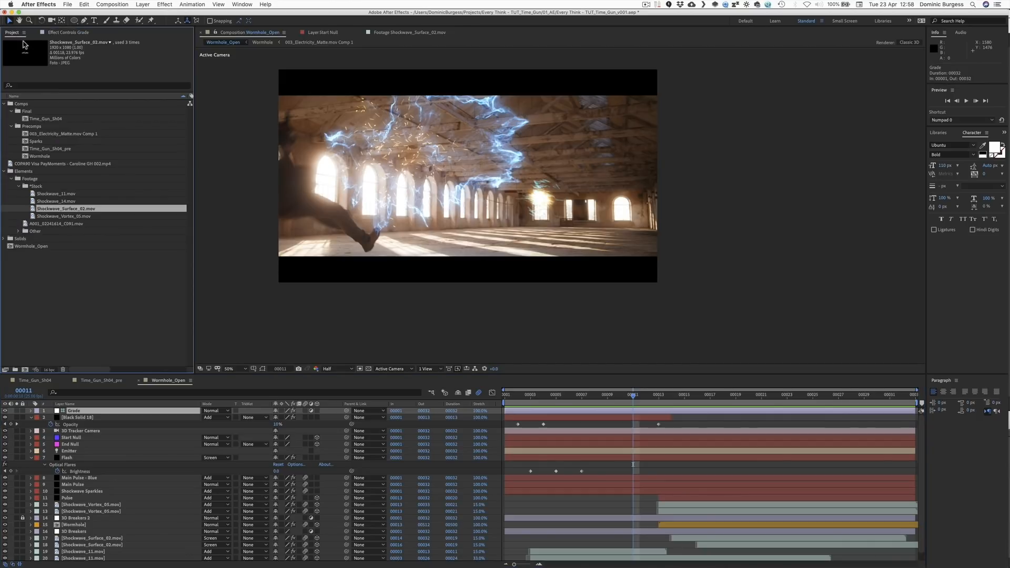
click(50, 156)
drag(29, 248, 25, 369)
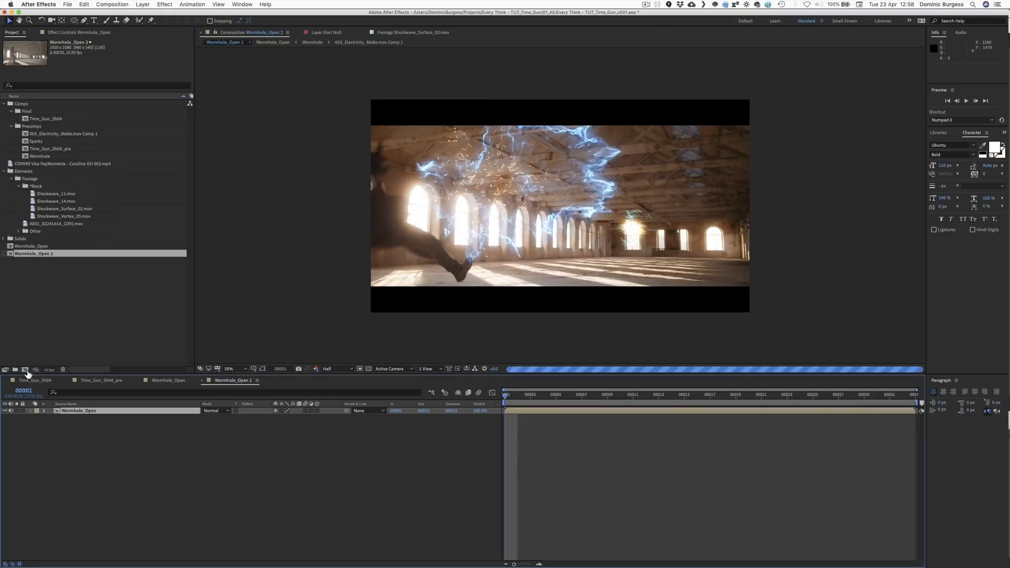
Step: Copy the Grade adjustment layer from Wormhole_Open into the new composition, above the nested layer, and show the layer names
click(337, 455)
click(169, 380)
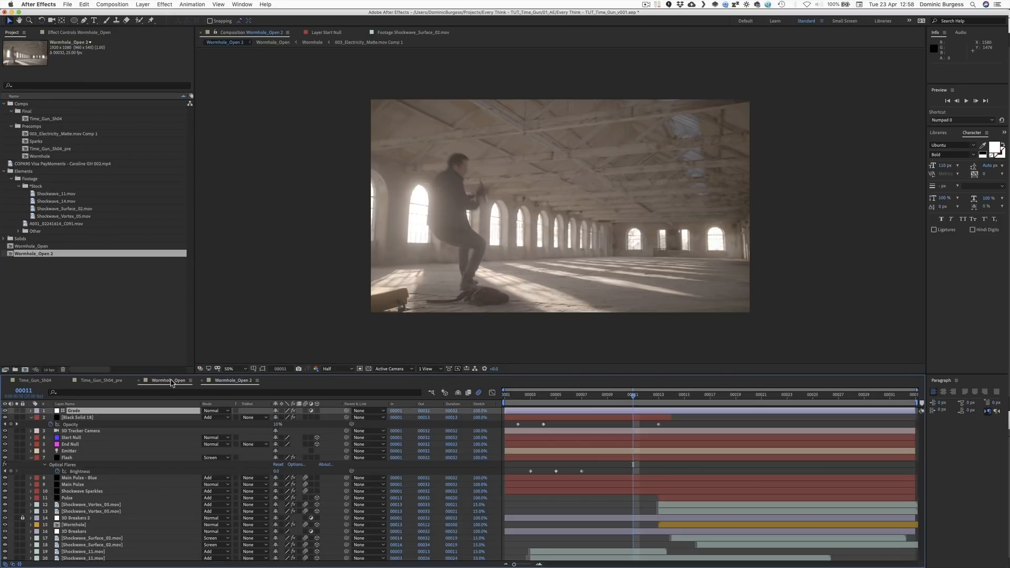
key(super+c)
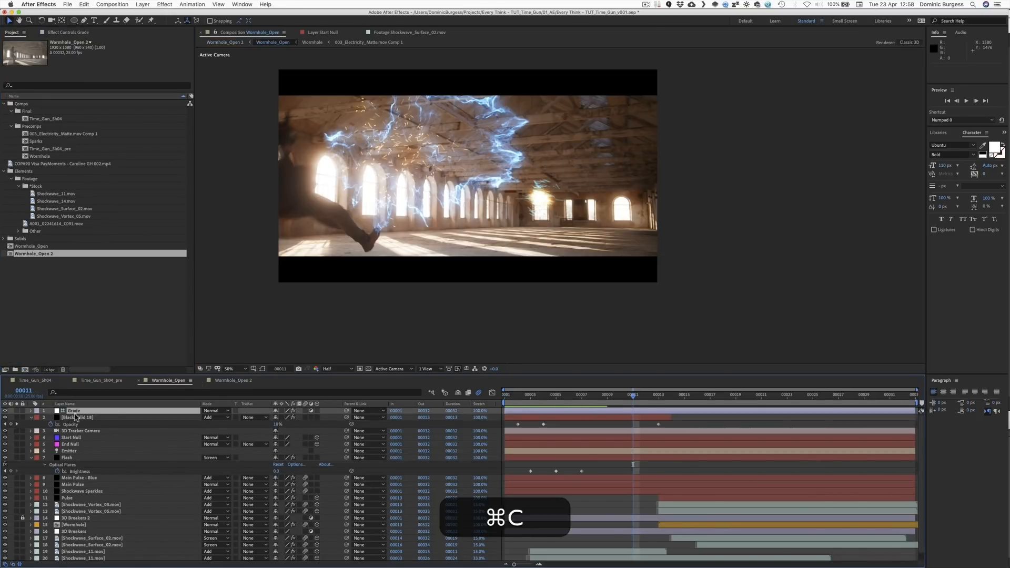
click(233, 380)
key(super+v)
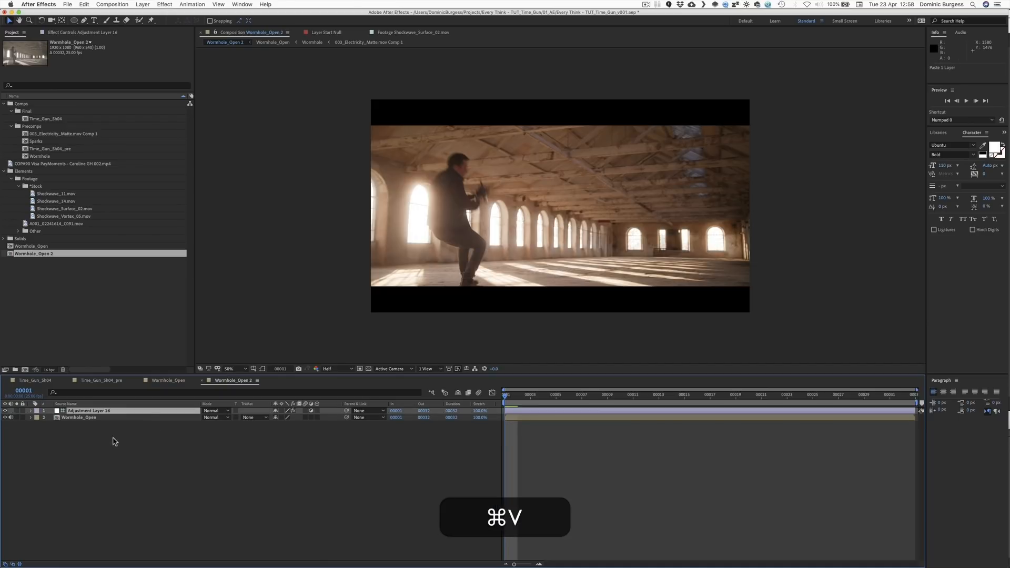
click(105, 413)
click(96, 403)
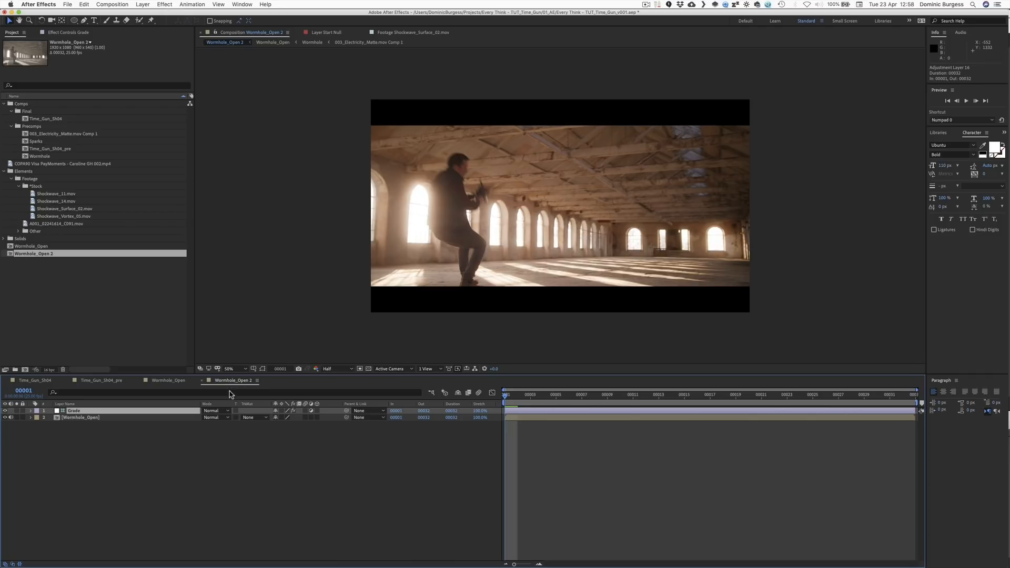
Step: Rename the new outer composition to Wormhole_Open
key(super+k)
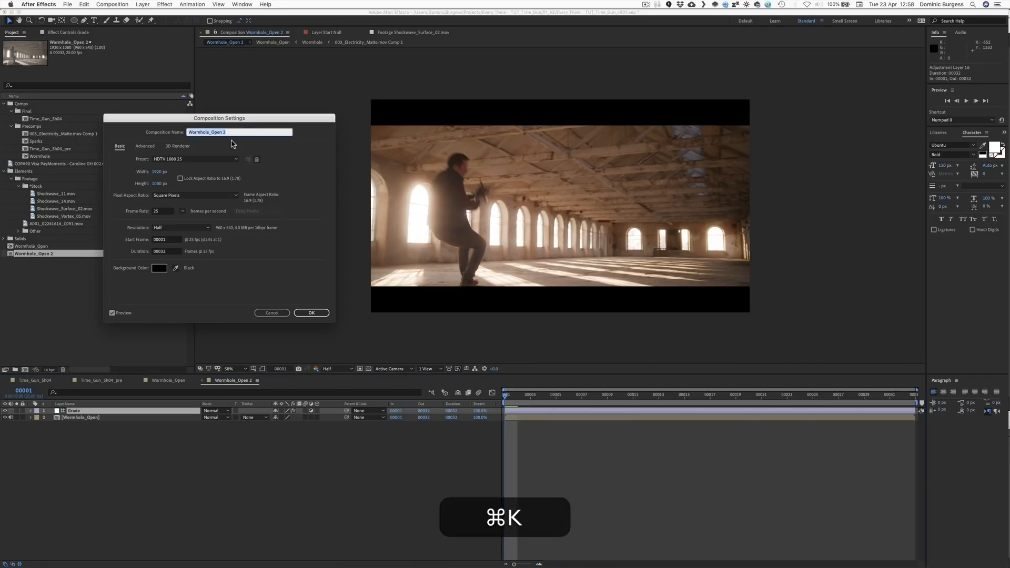
click(225, 132)
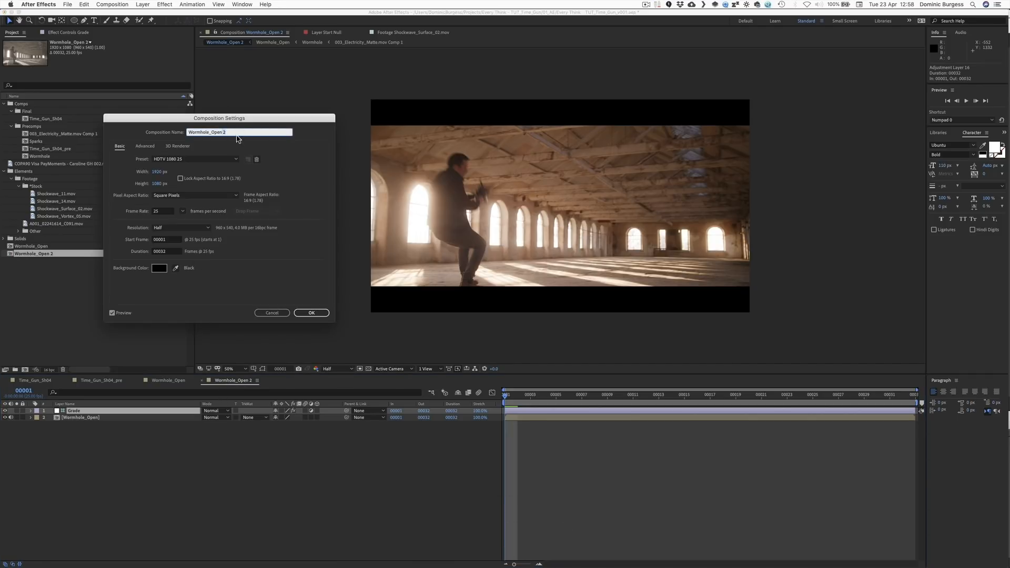
click(310, 312)
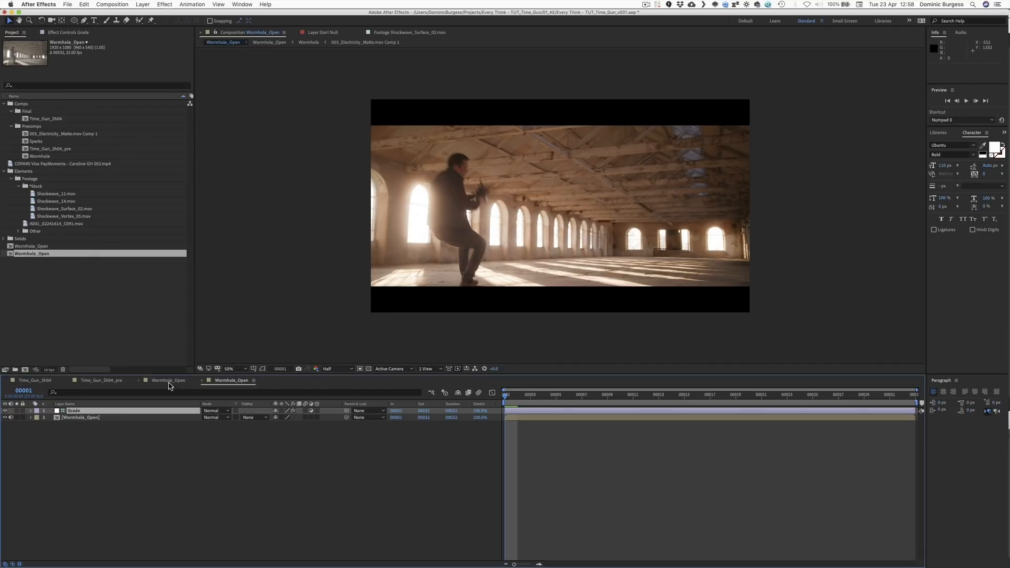
Step: Rename the original composition holding all the effect layers to Wormhole_Open_pre
click(169, 379)
key(super+k)
key(Right)
text(_pre)
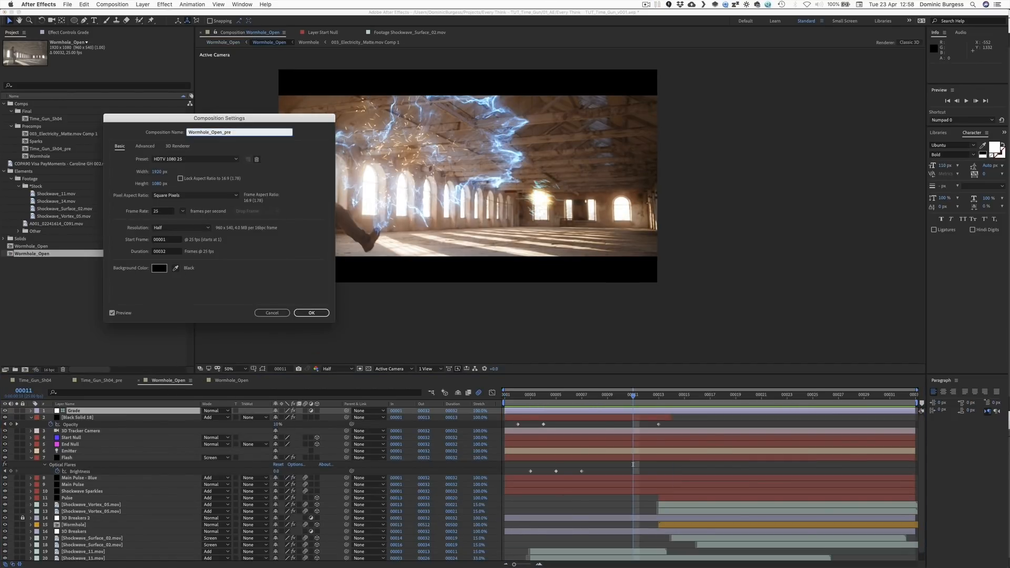
click(314, 311)
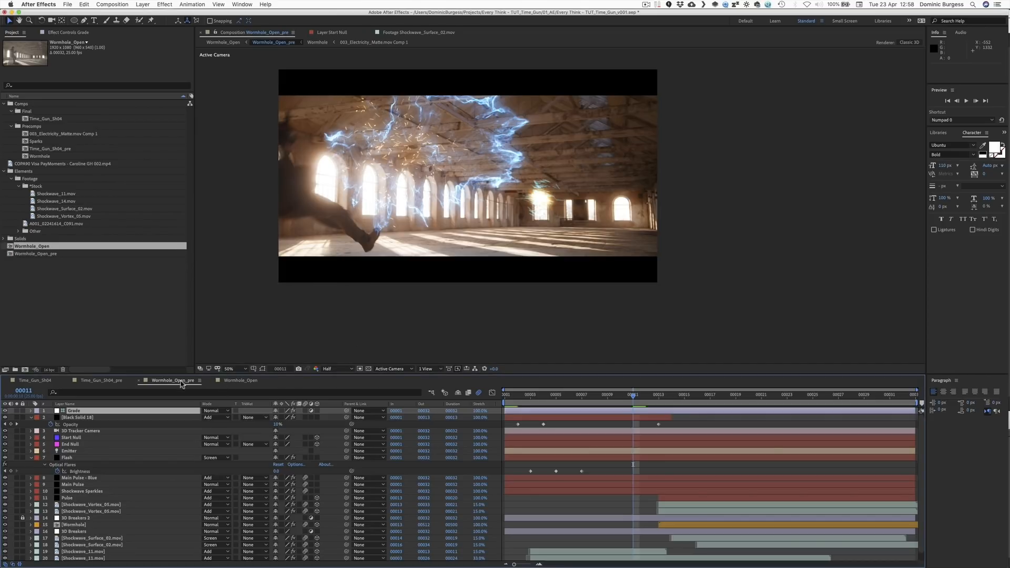
Step: In the outer Wormhole_Open composition, start Position and Scale keyframes on the Wormhole_Open_pre layer at frame 13
click(240, 381)
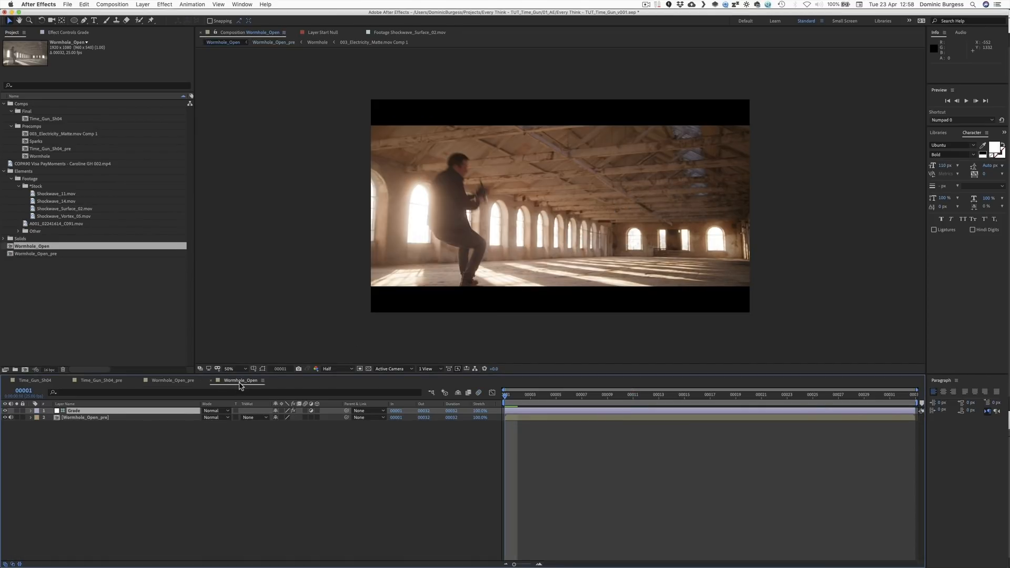
click(131, 418)
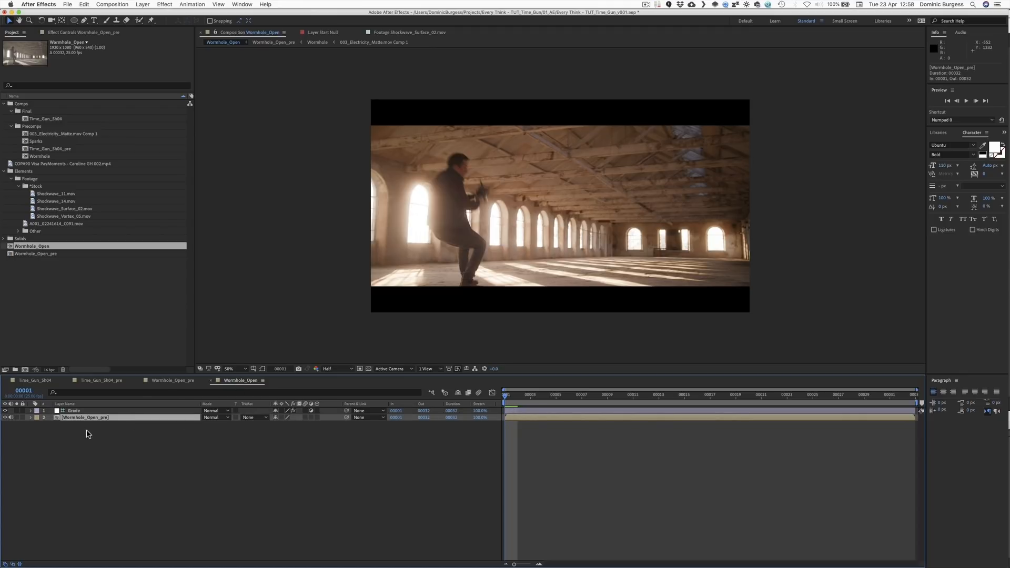
drag(504, 397, 603, 397)
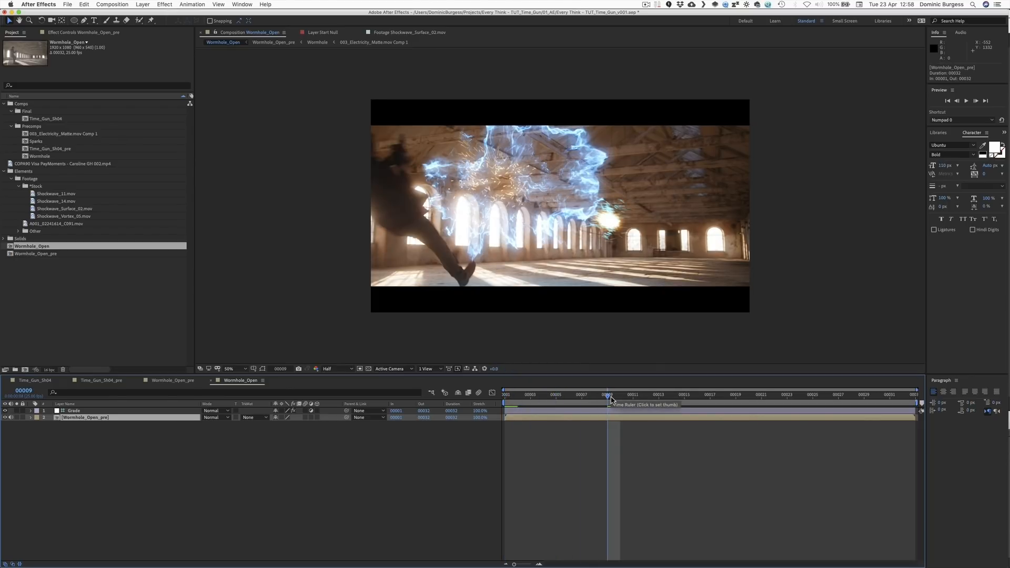
key(Page_Down)
key(Page_Down)
key(Page_Down)
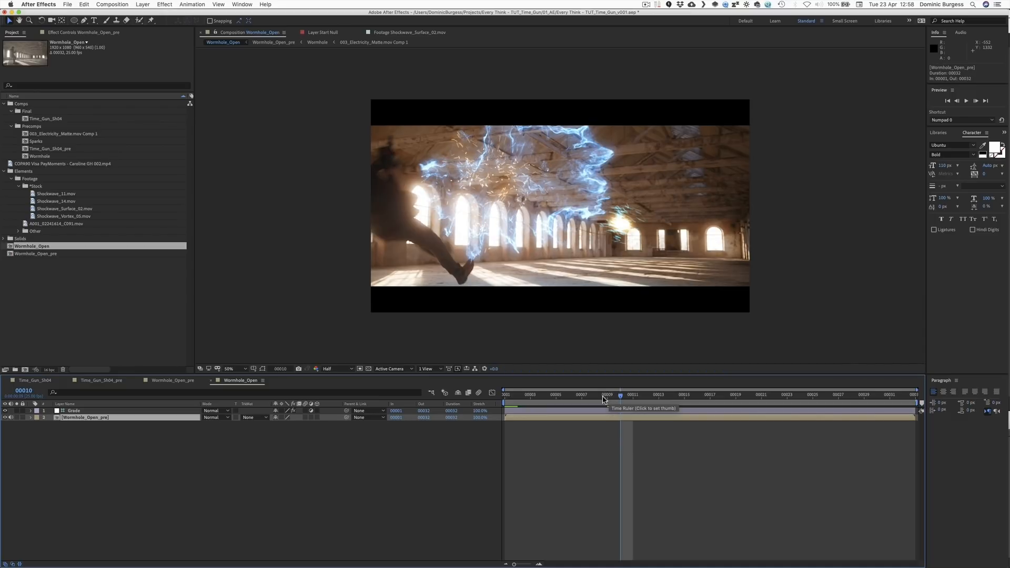
key(Page_Down)
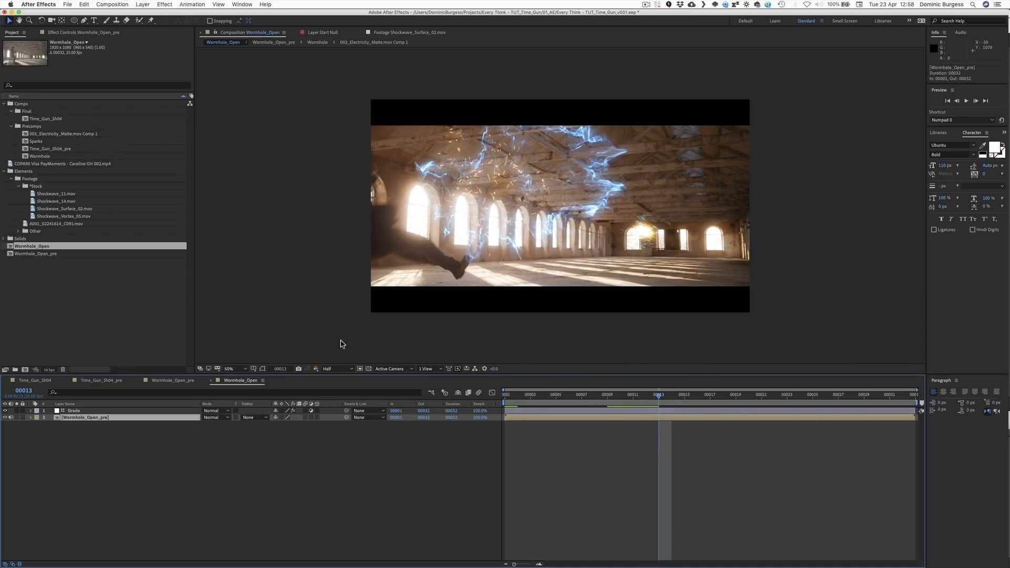
key(s)
key(shift+p)
click(51, 423)
click(50, 430)
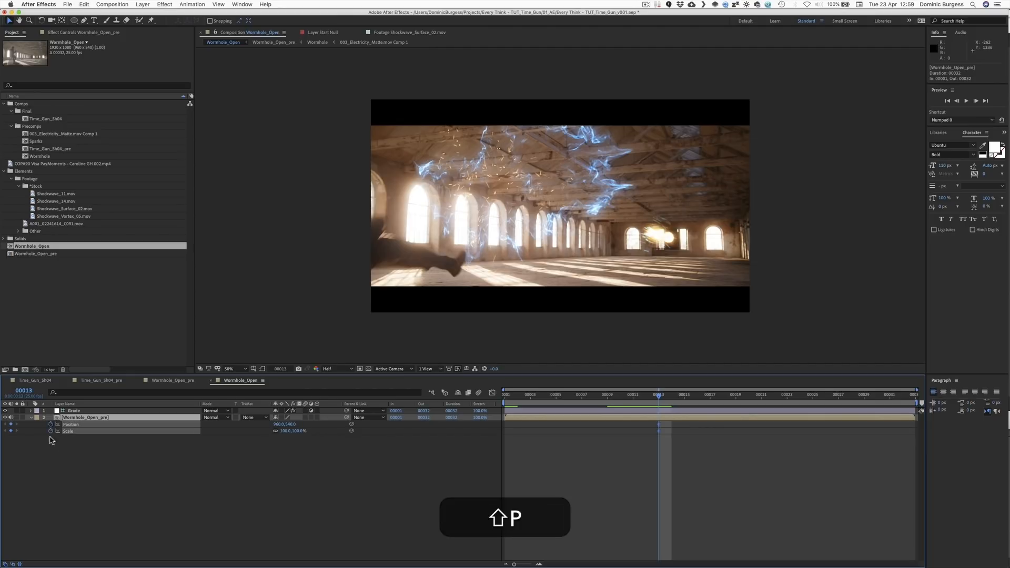
Step: At frame 23, keyframe the Wormhole_Open_pre layer's Scale at 120% and its Position at about 784, 441
key(shift+Page_Down)
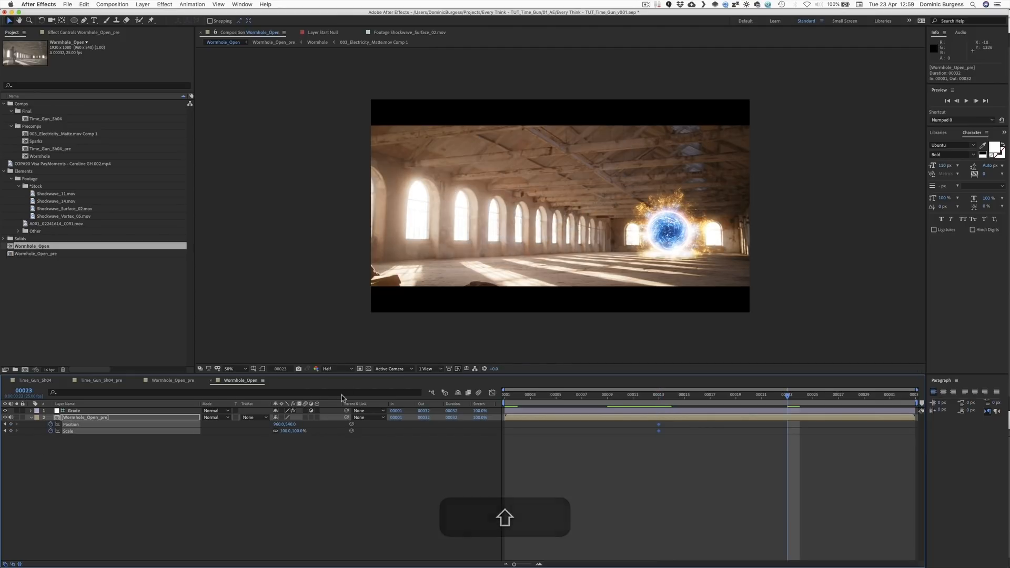
click(281, 431)
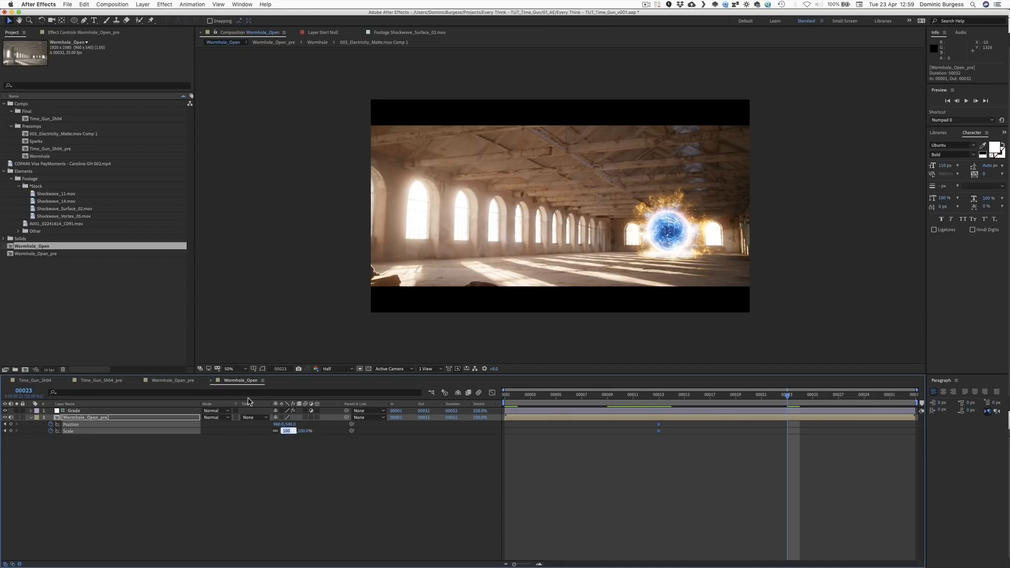
key(Return)
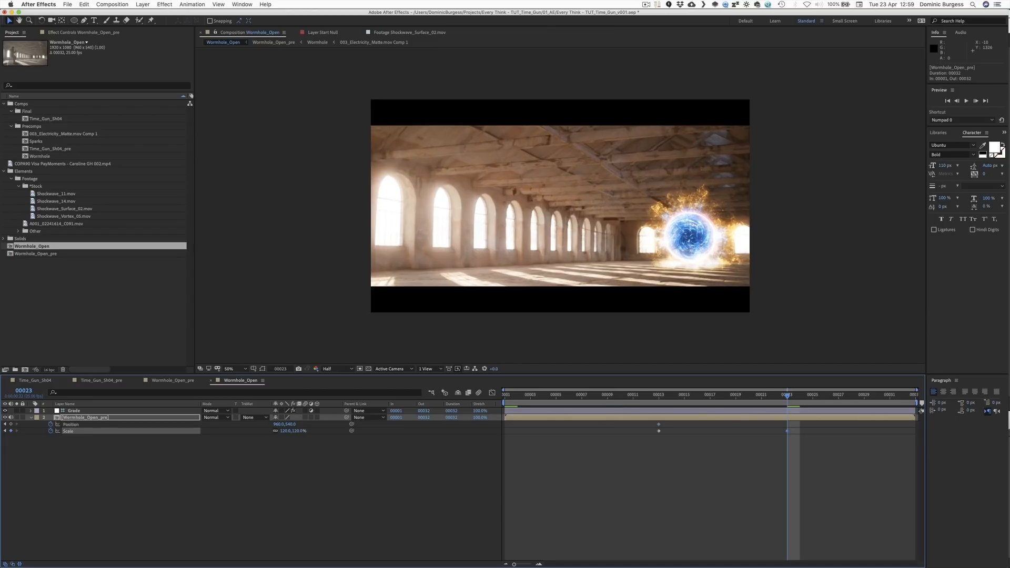
drag(279, 423, 200, 427)
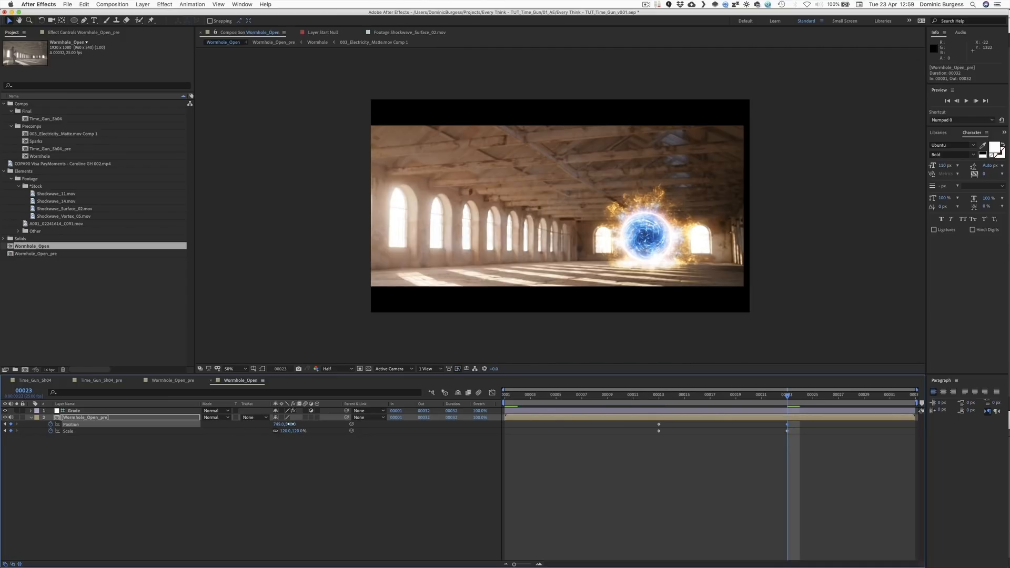
drag(293, 424, 263, 427)
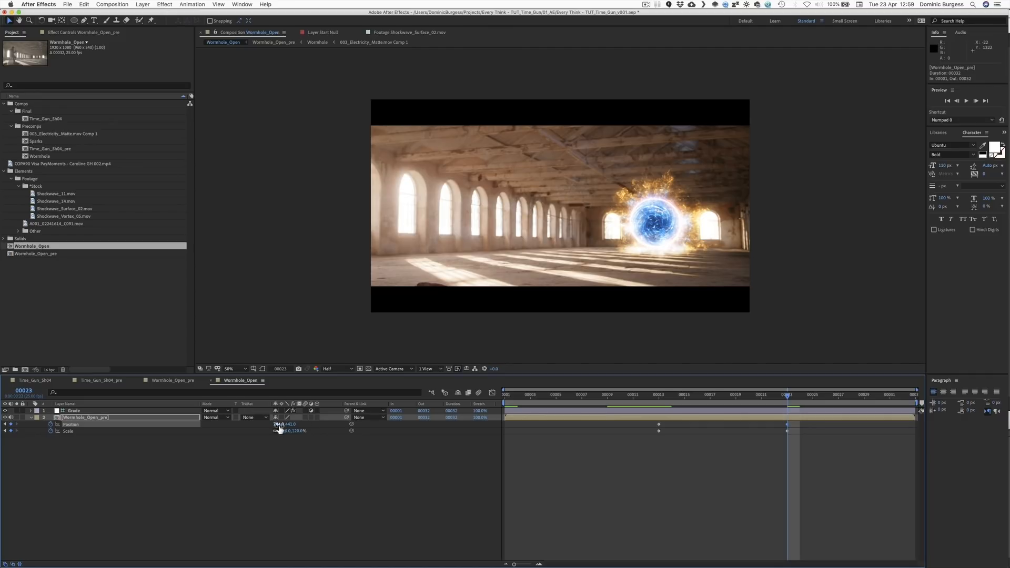
Step: Ease the layer's Position and Scale keyframes and lengthen their speed-graph handles to form a steeper peak mid-move
drag(801, 422, 740, 435)
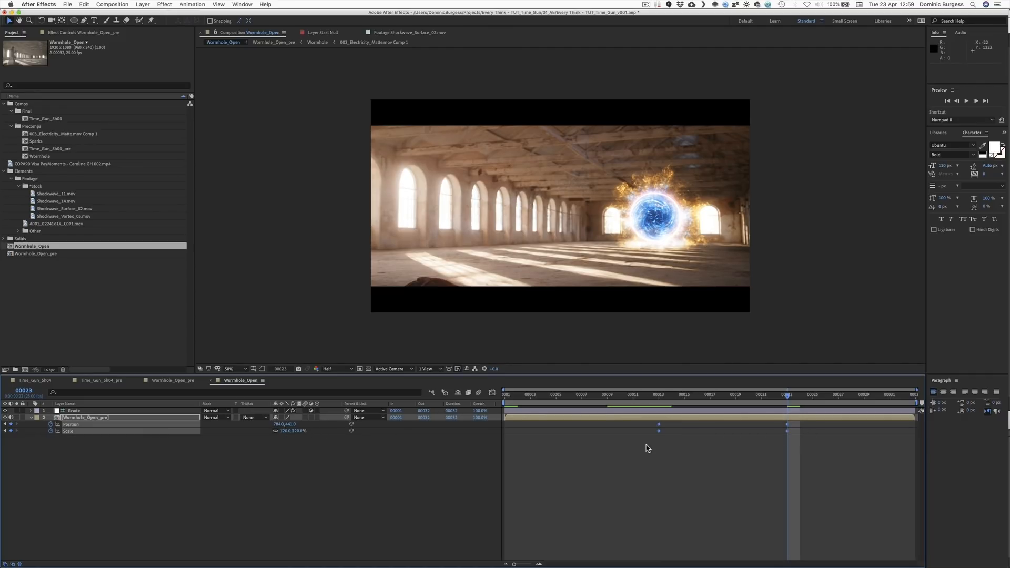
click(491, 392)
drag(819, 499, 620, 550)
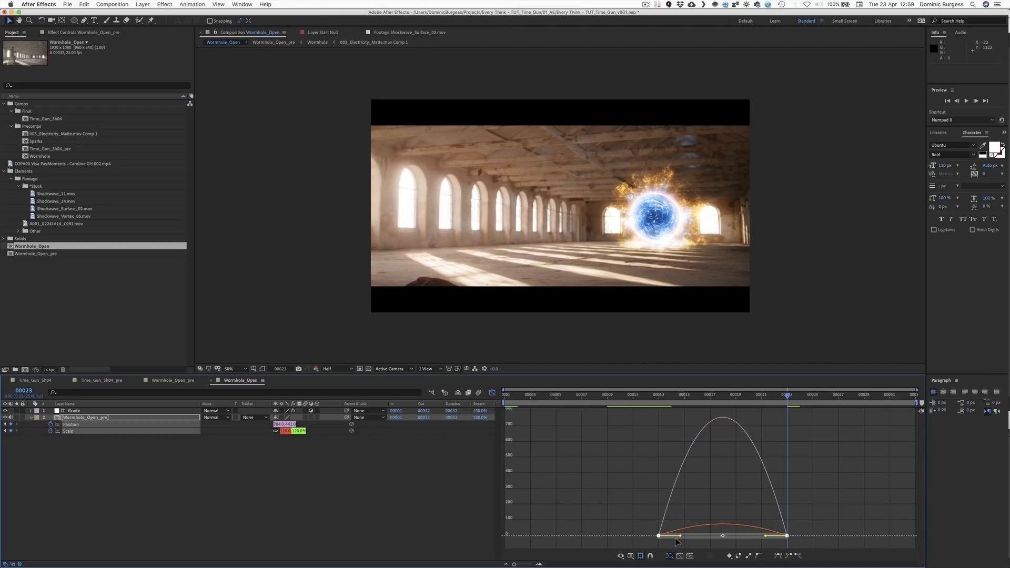
key(super+shift+F9)
drag(766, 540, 742, 537)
drag(823, 504, 749, 539)
key(super+shift+F9)
drag(633, 504, 705, 536)
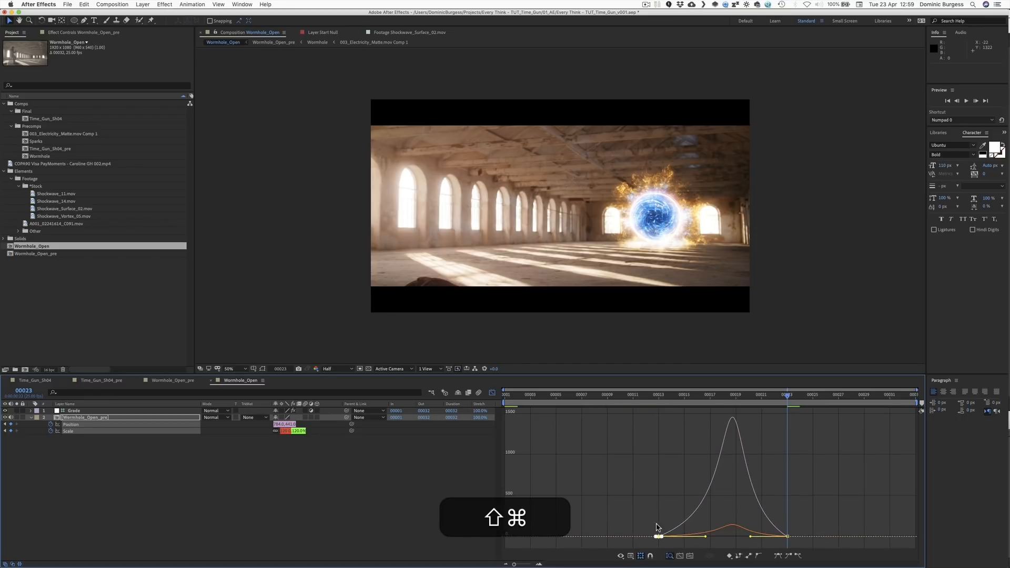
click(491, 393)
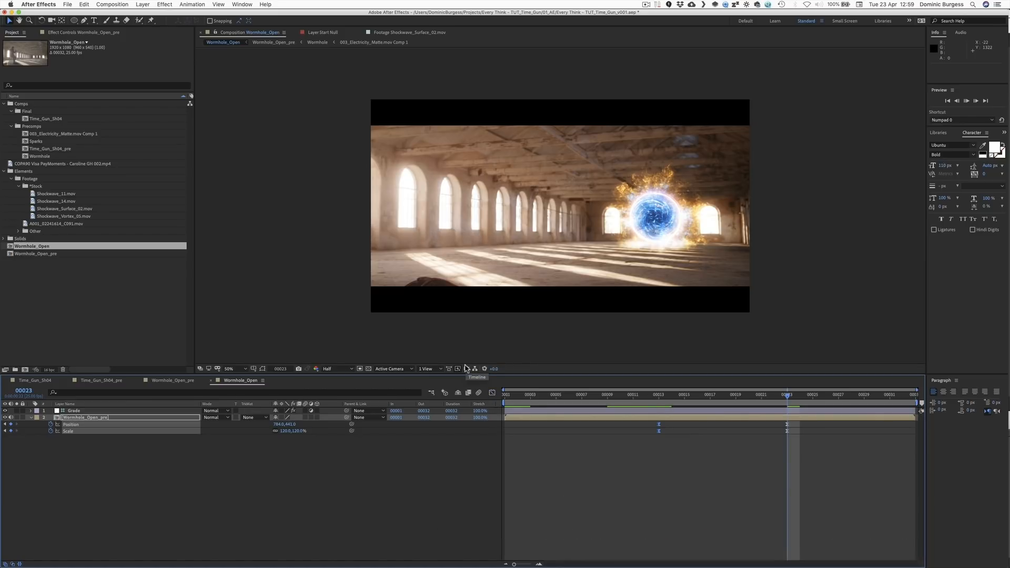
Step: Preview the camera move and retime the Position and Scale keyframes to start at frame 12 and end at frame 19
key(space)
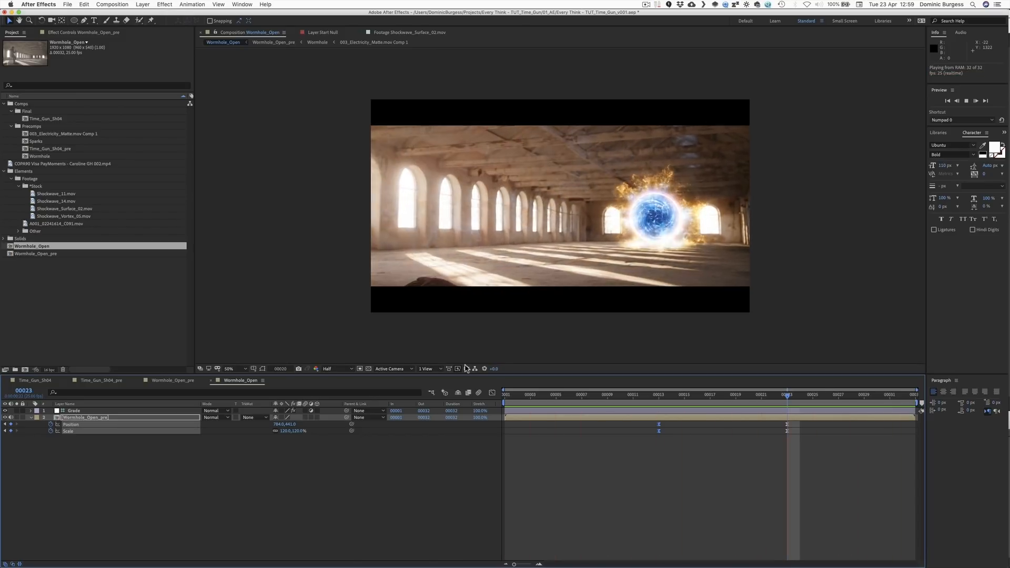
key(space)
drag(677, 394, 716, 398)
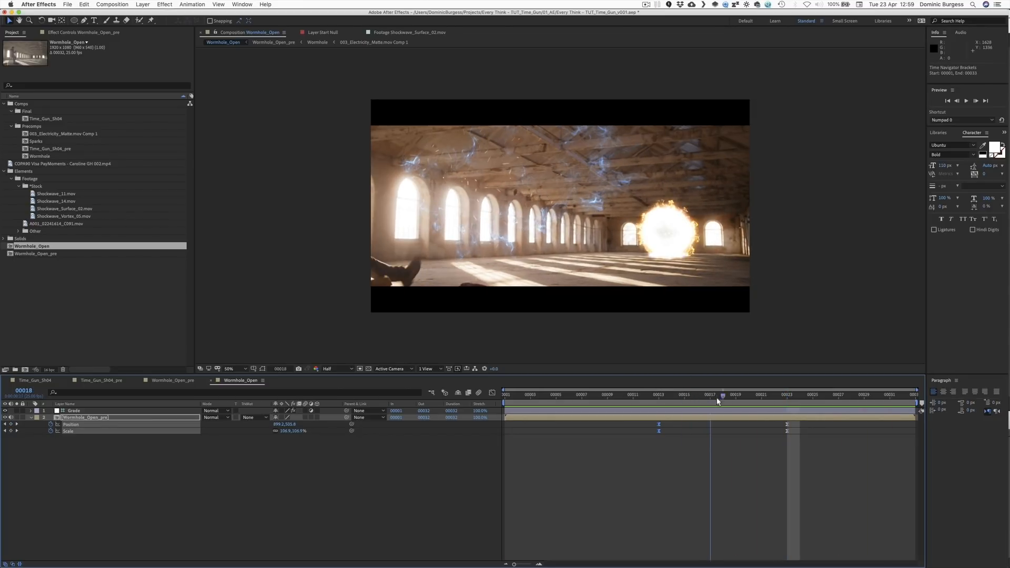
drag(803, 434, 748, 431)
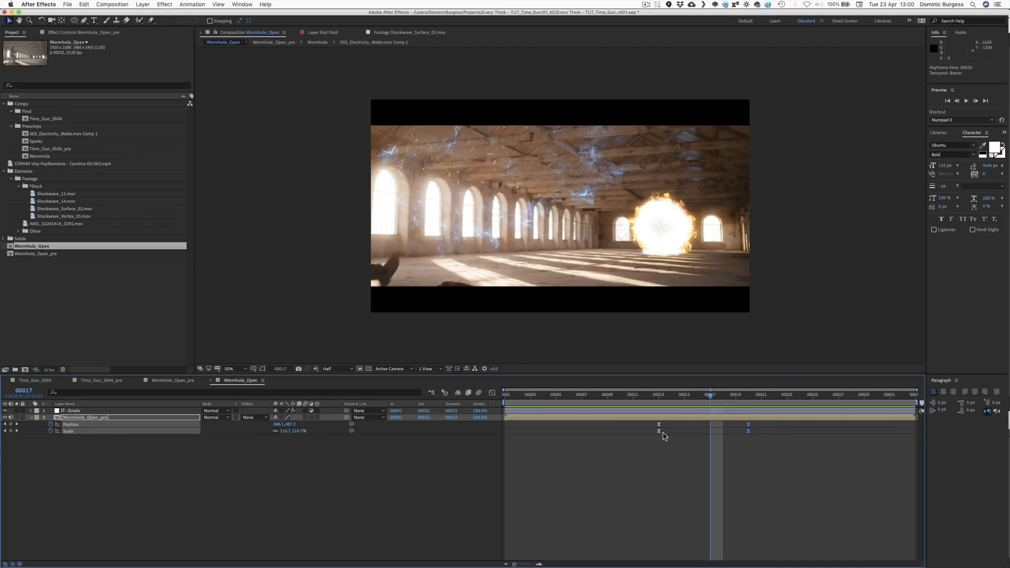
key(Page_Up)
drag(663, 420, 657, 435)
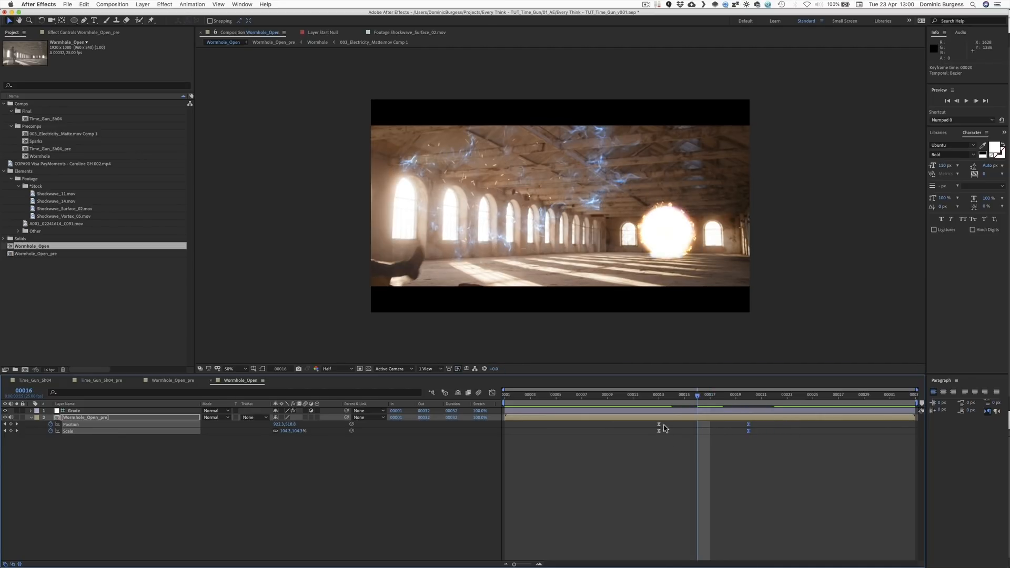
drag(760, 422, 654, 432)
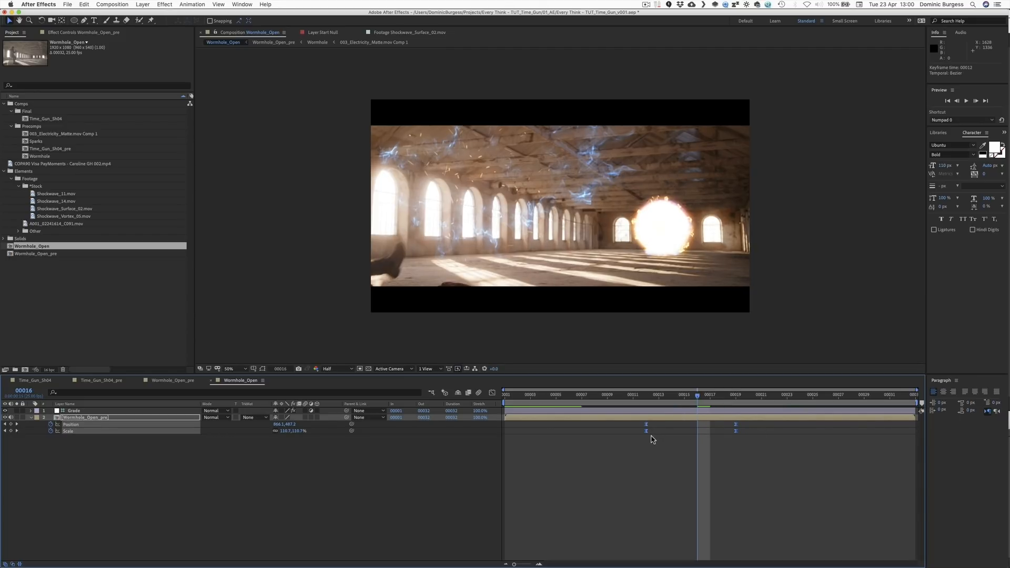
Step: Play back and scrub through the Wormhole_Open composition to check the retimed camera push-in
key(space)
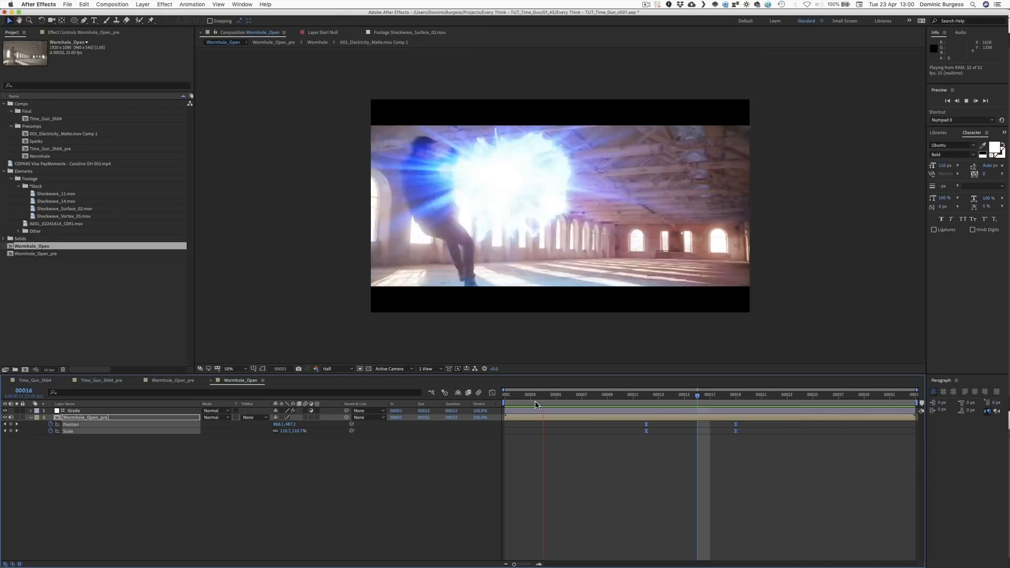
key(space)
mouse_move(700, 400)
mouse_down()
mouse_move(605, 402)
mouse_move(711, 405)
mouse_up()
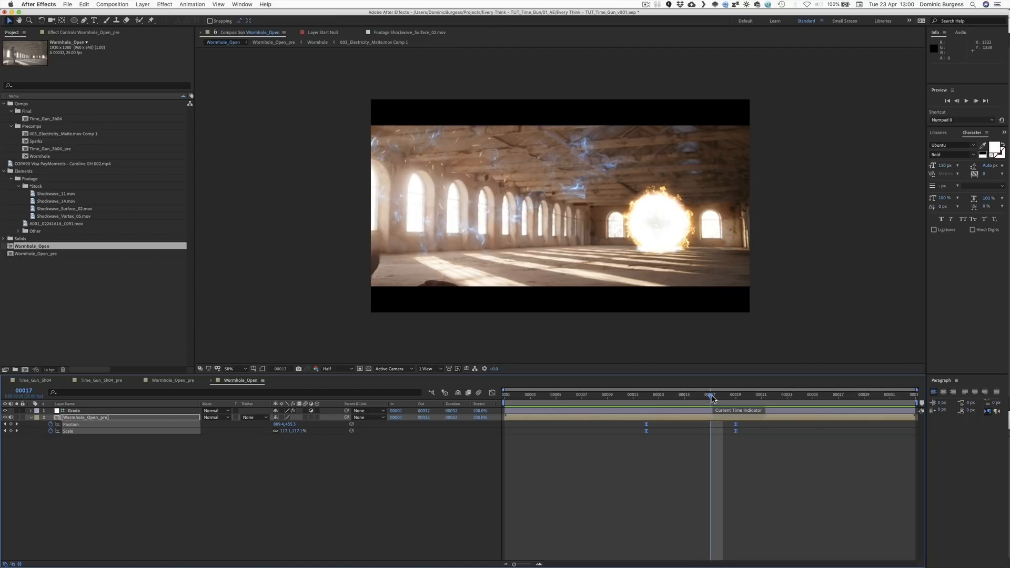
key(space)
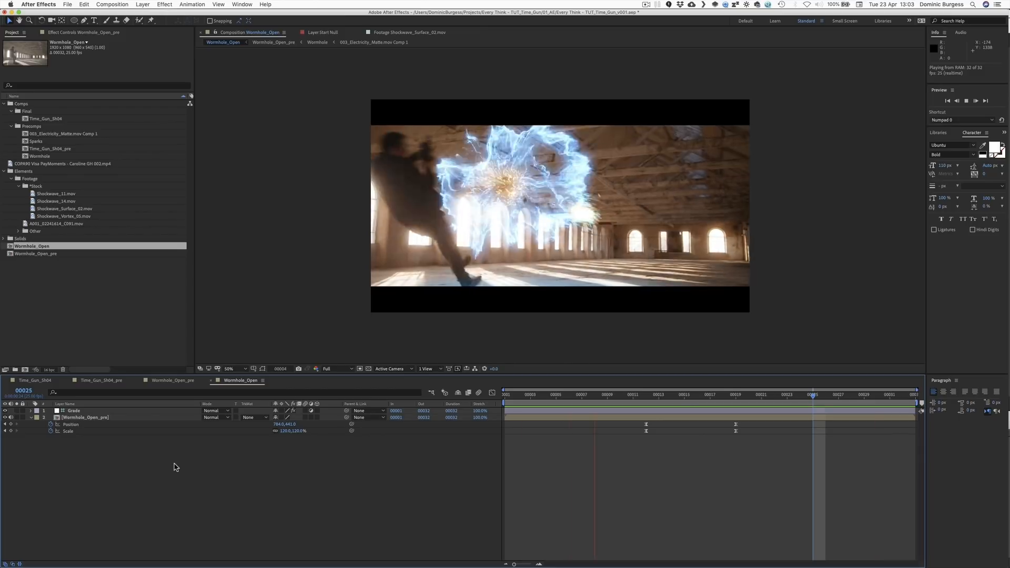